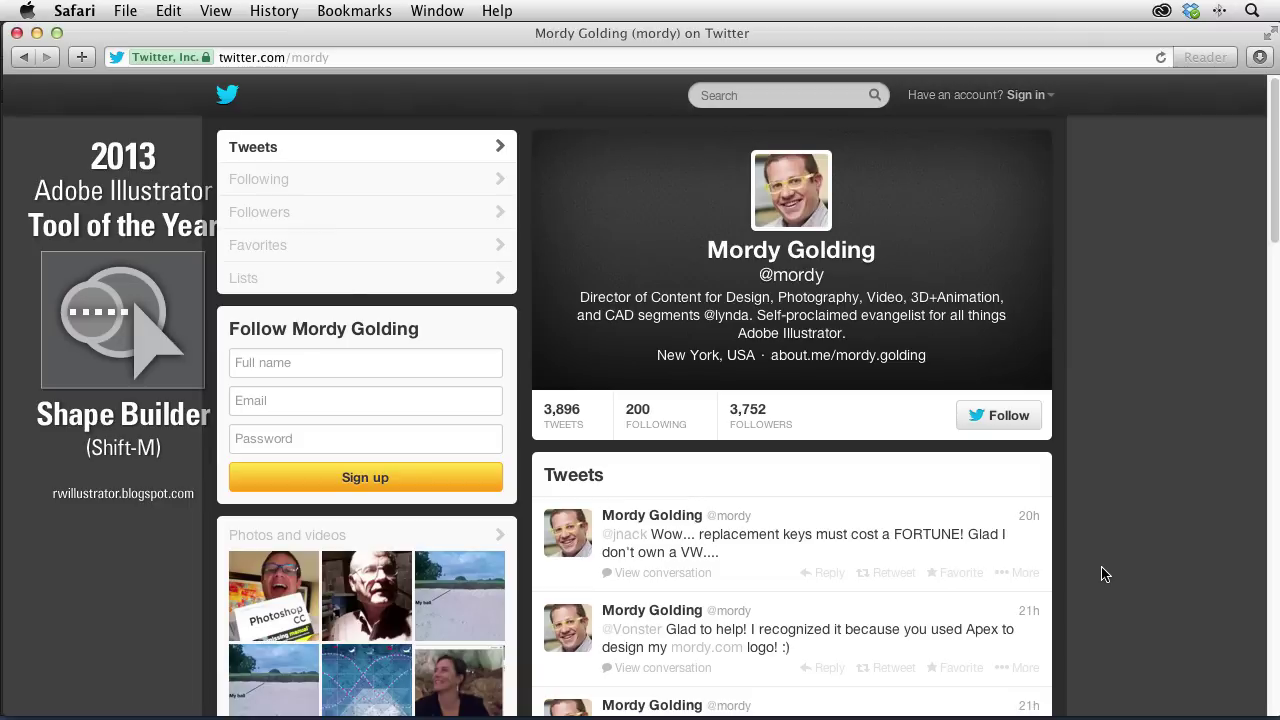
Step: Switch from the Twitter profile in Safari to Adobe Illustrator
{"action": "key", "text": "super+Tab"}
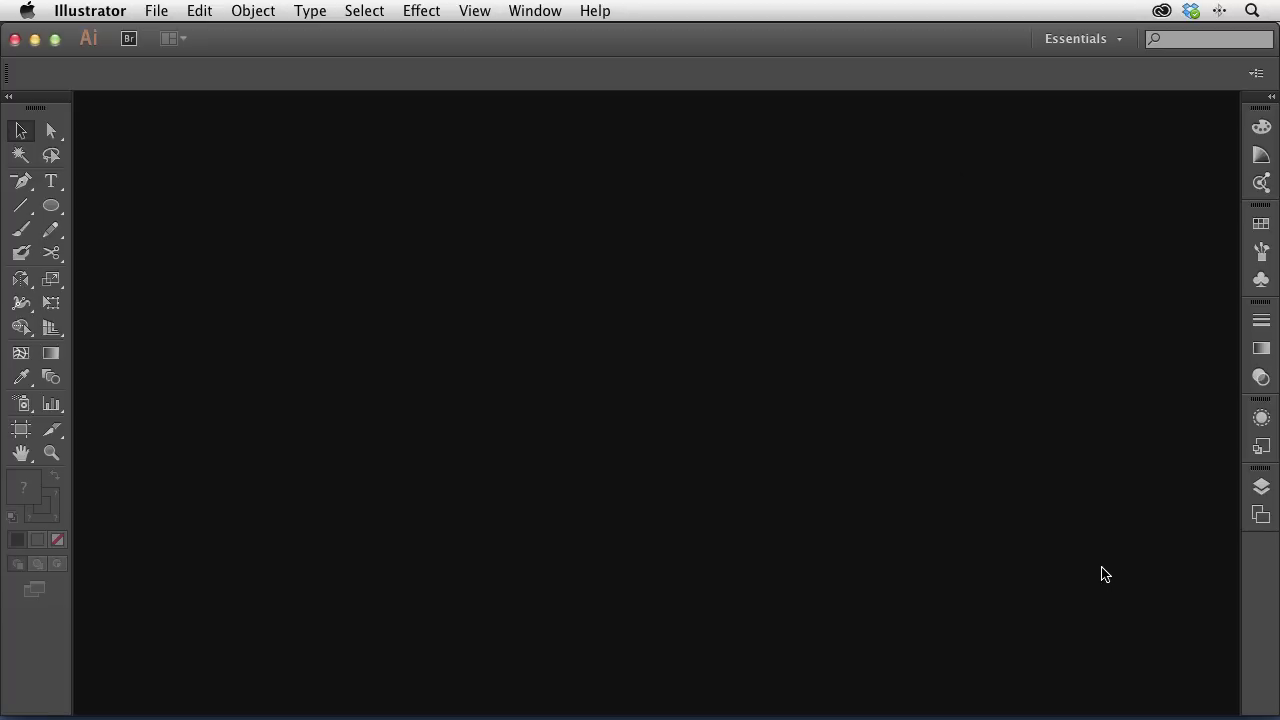
Step: Create a new 5.5 × 7.75 in document and bring up File > Place
{"action": "key", "text": "cmd+n"}
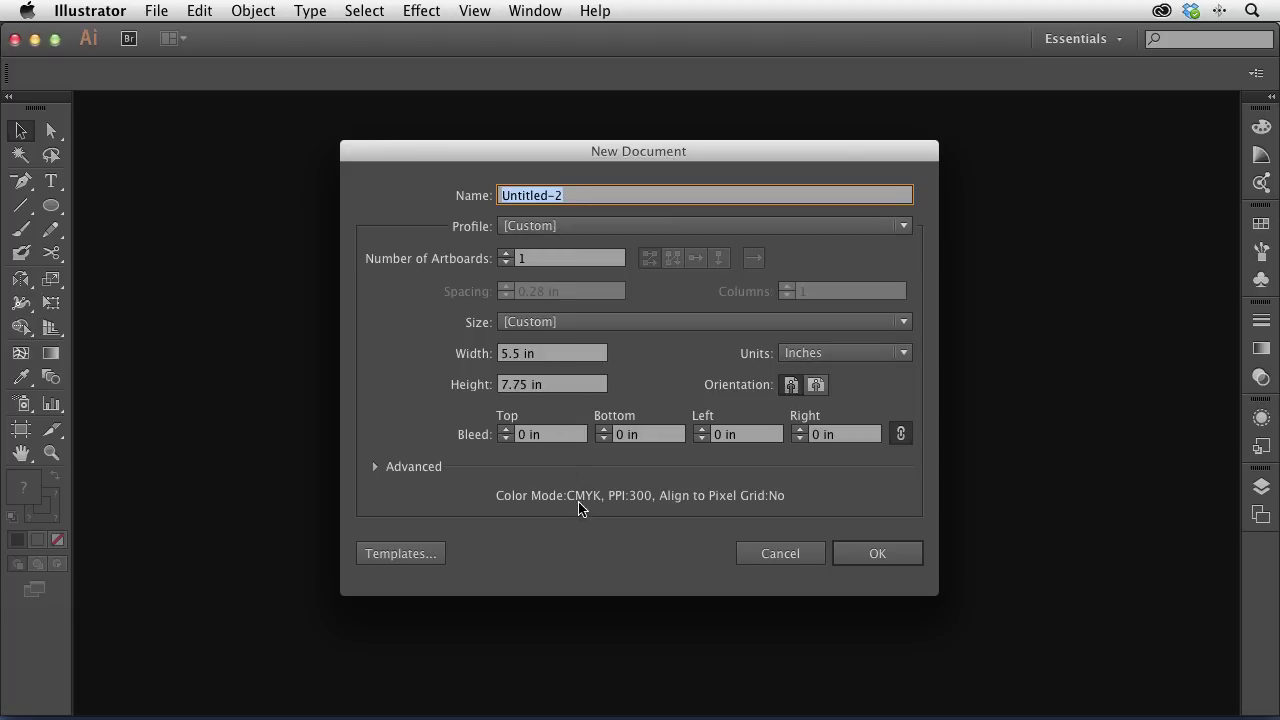
{"action": "left_click", "coordinate": [887, 556]}
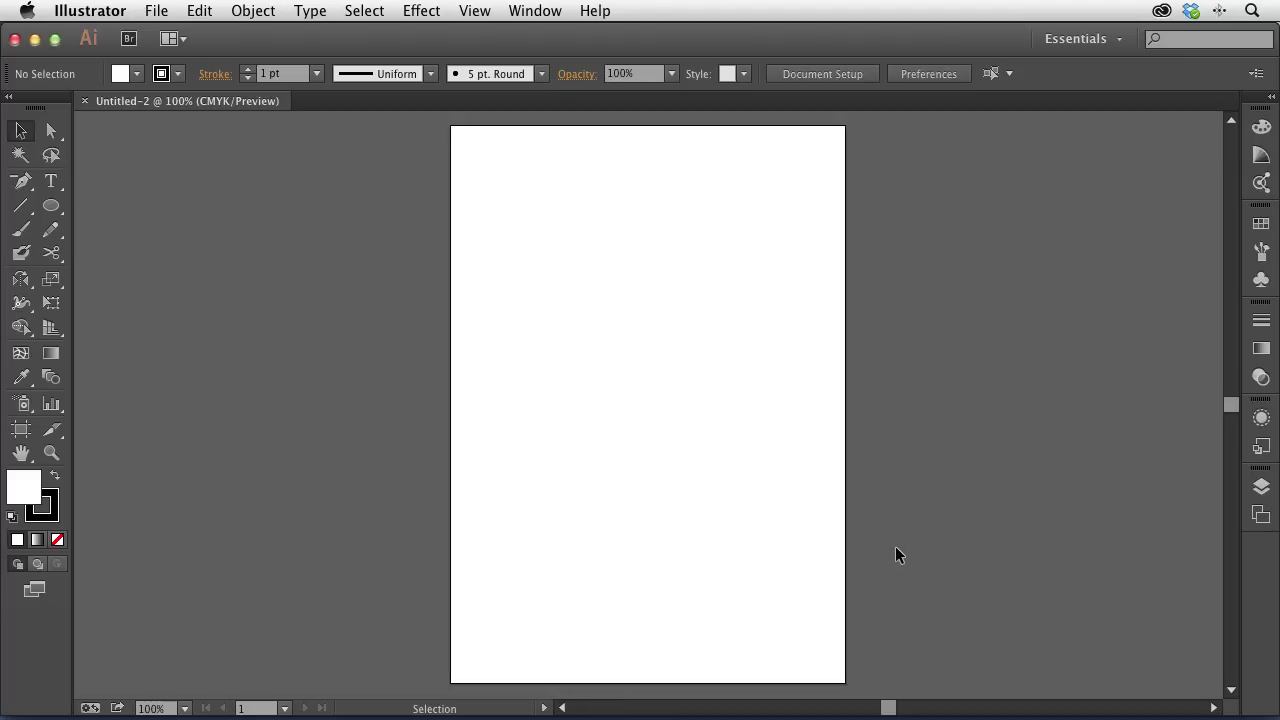
{"action": "left_click", "coordinate": [155, 12]}
{"action": "left_click", "coordinate": [212, 316]}
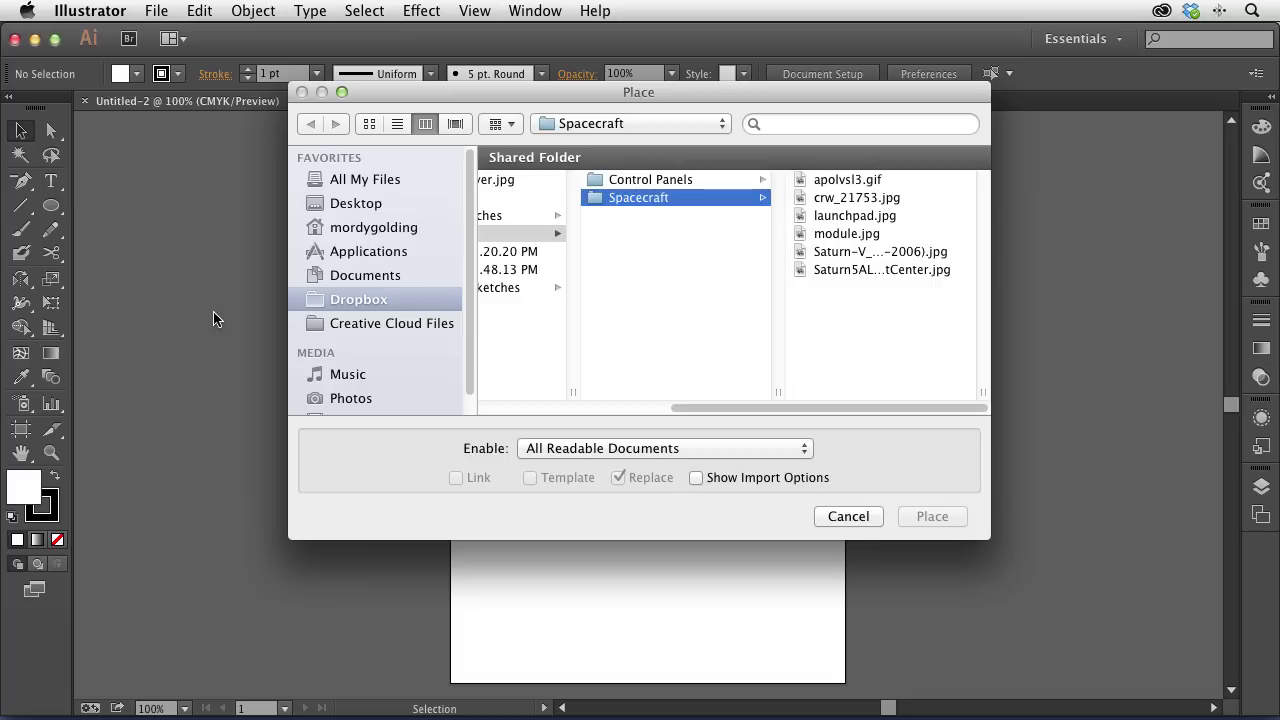
Step: Place sketch_1a.jpg from Refined Sketches embedded, not linked, and drop it at full size
{"action": "left_click", "coordinate": [509, 215]}
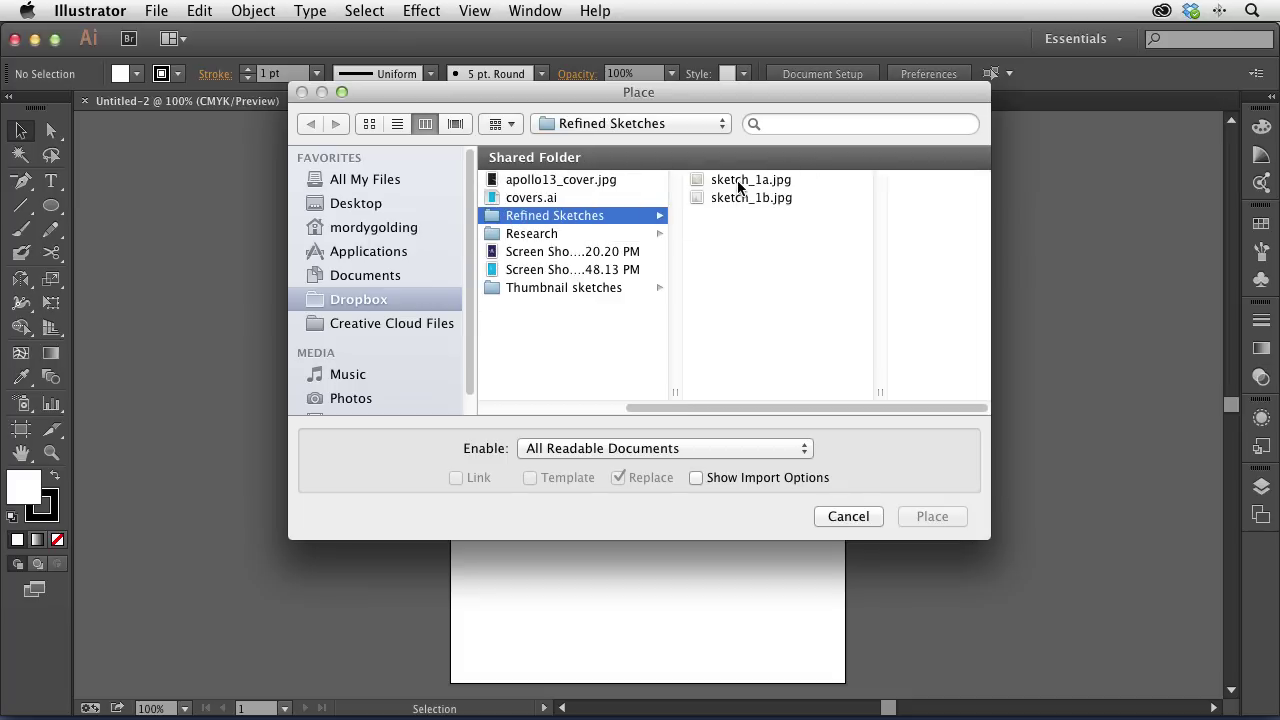
{"action": "left_click", "coordinate": [740, 182]}
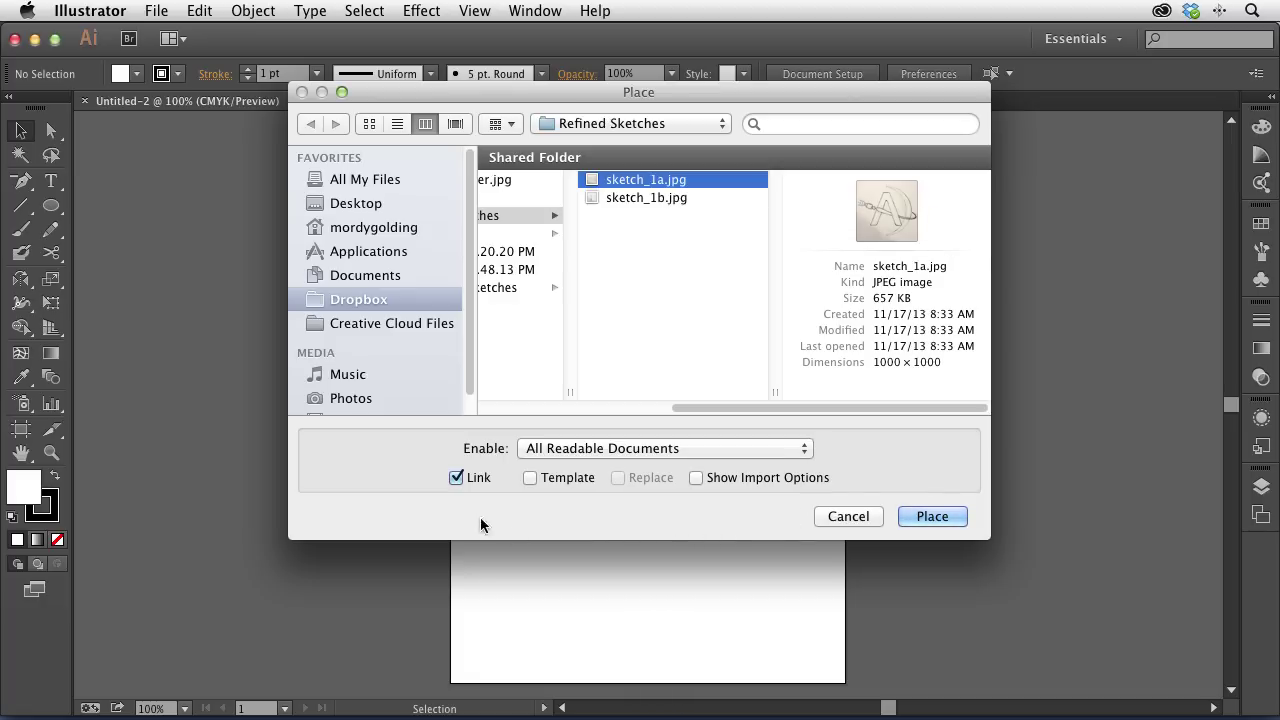
{"action": "left_click", "coordinate": [468, 478]}
{"action": "left_click", "coordinate": [910, 520]}
{"action": "left_click", "coordinate": [366, 221]}
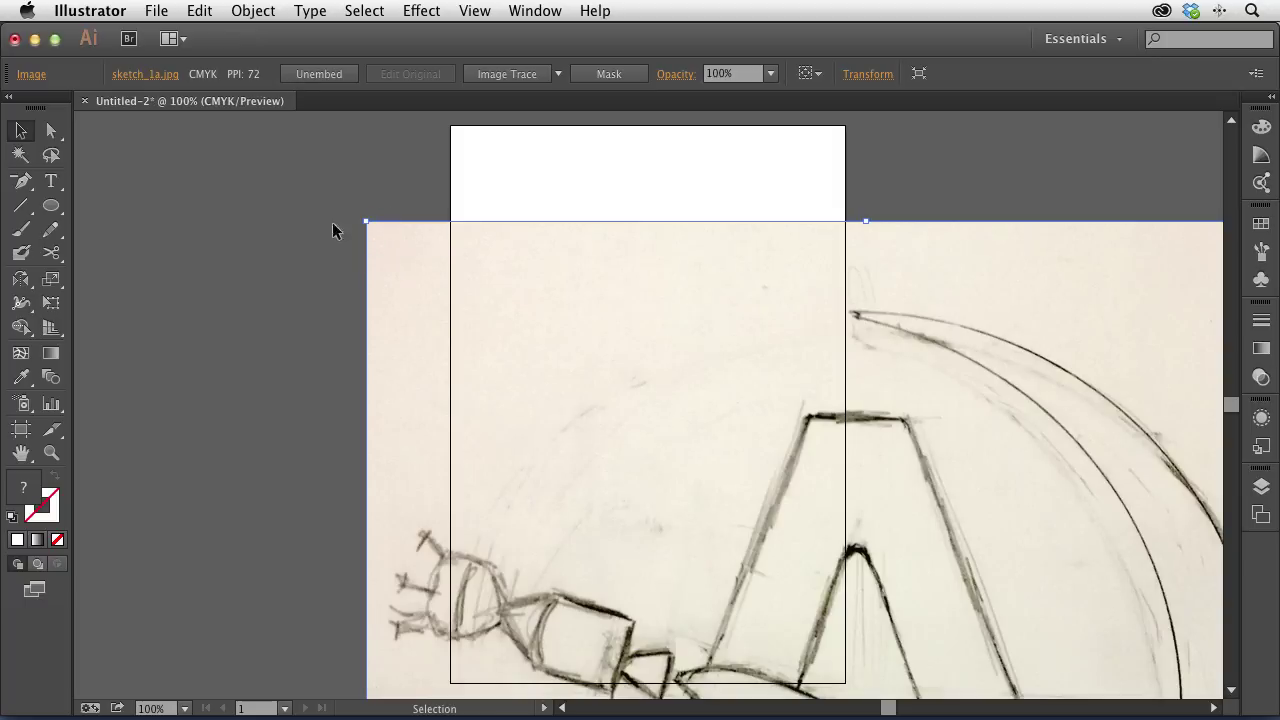
Step: Scale the sketch down with the Scale tool and move it up onto the artboard
{"action": "key", "text": "s"}
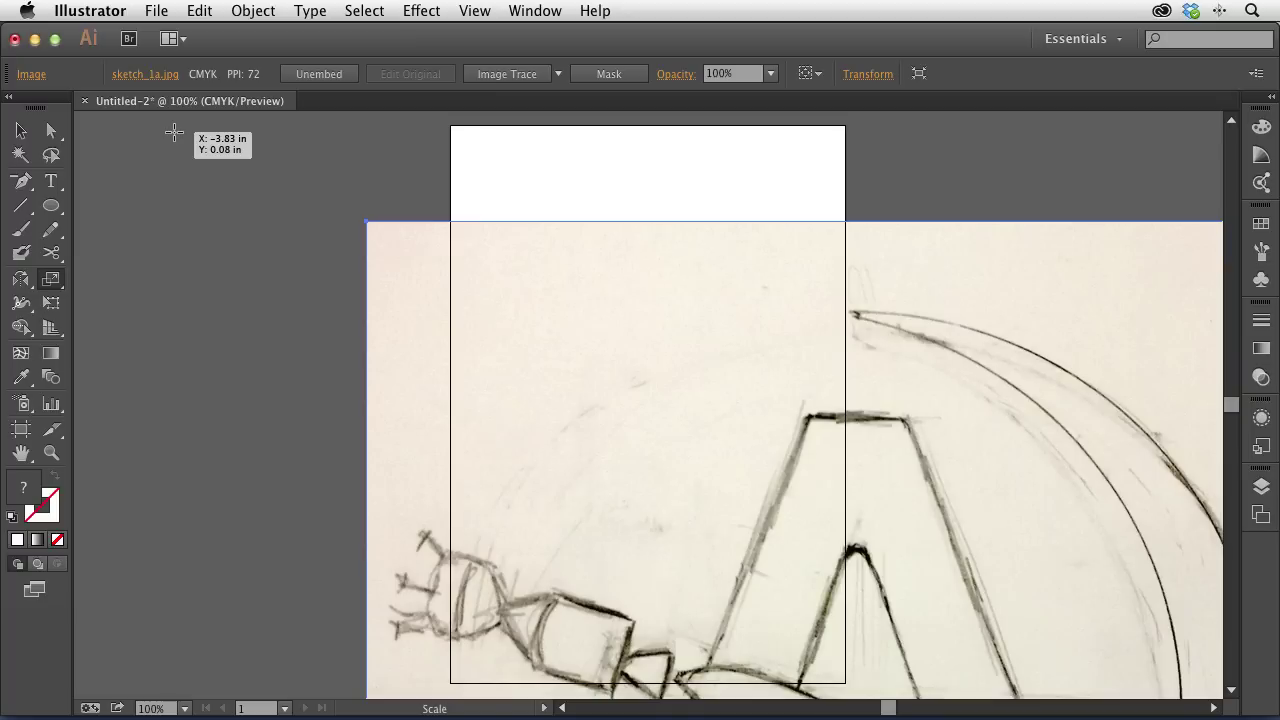
{"action": "left_click_drag", "start_coordinate": [174, 132], "coordinate": [577, 447]}
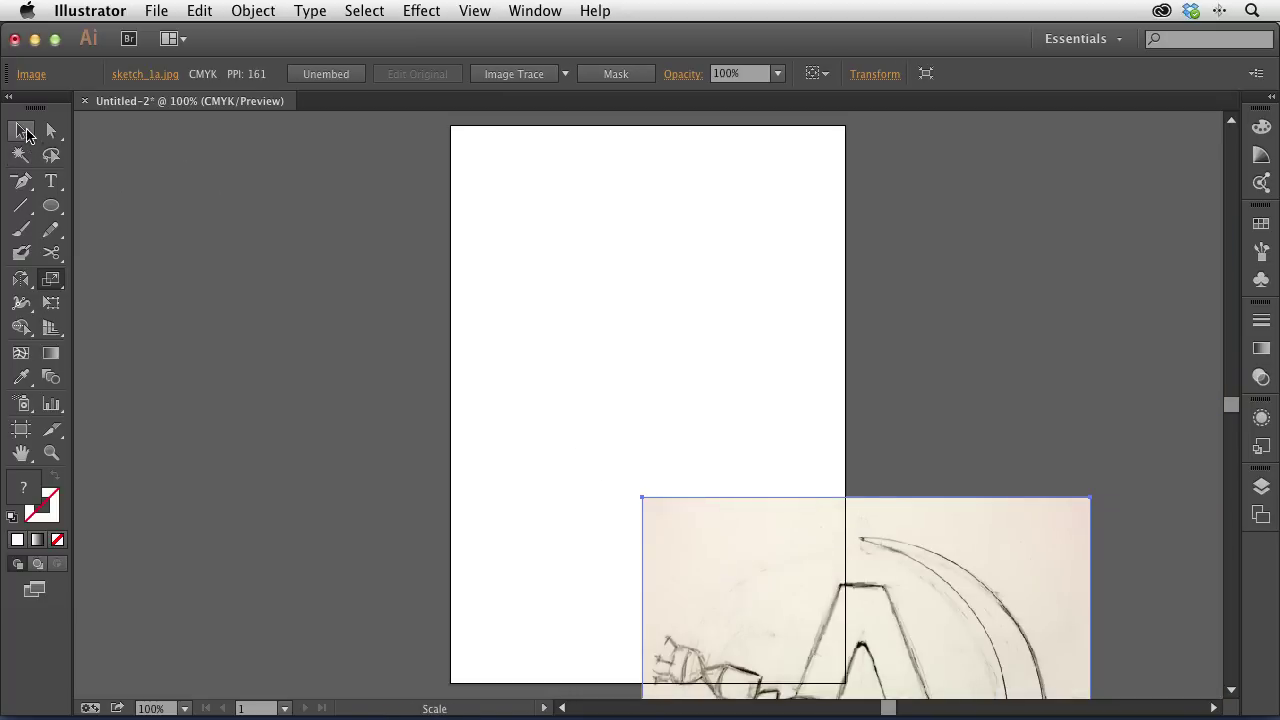
{"action": "left_click", "coordinate": [20, 130]}
{"action": "left_click_drag", "start_coordinate": [781, 579], "coordinate": [606, 297]}
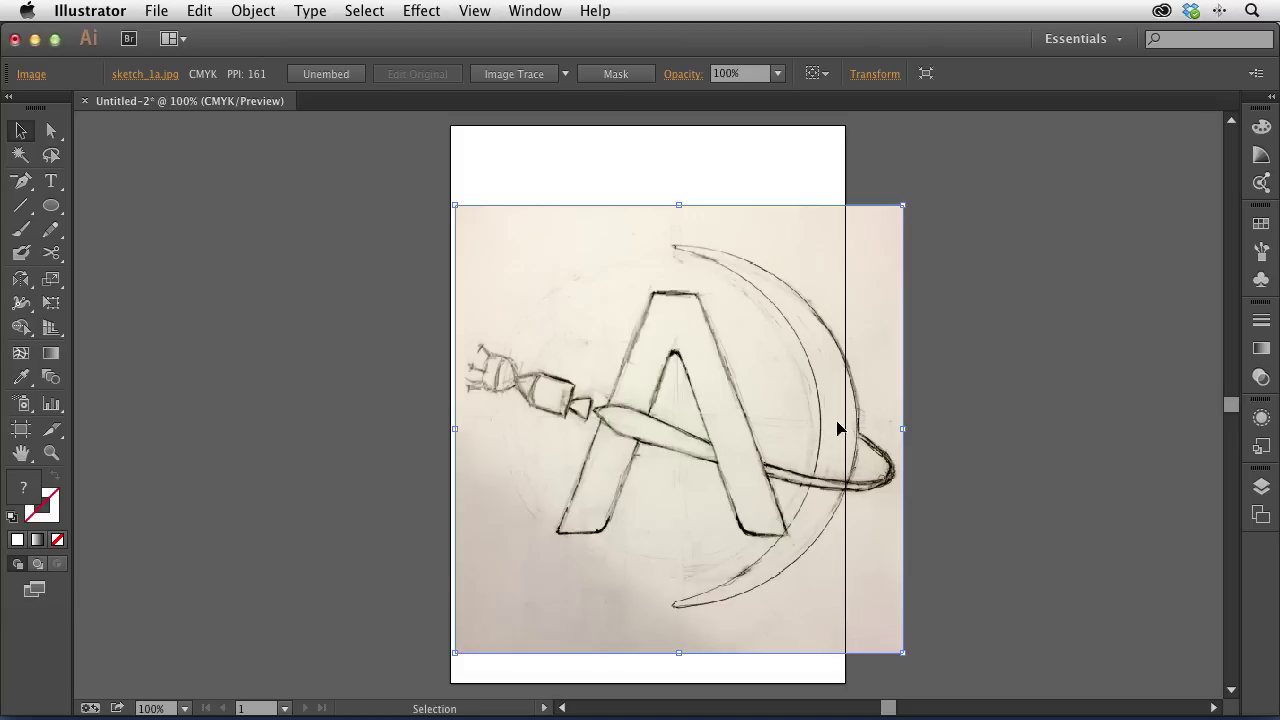
{"action": "key", "text": "ctrl"}
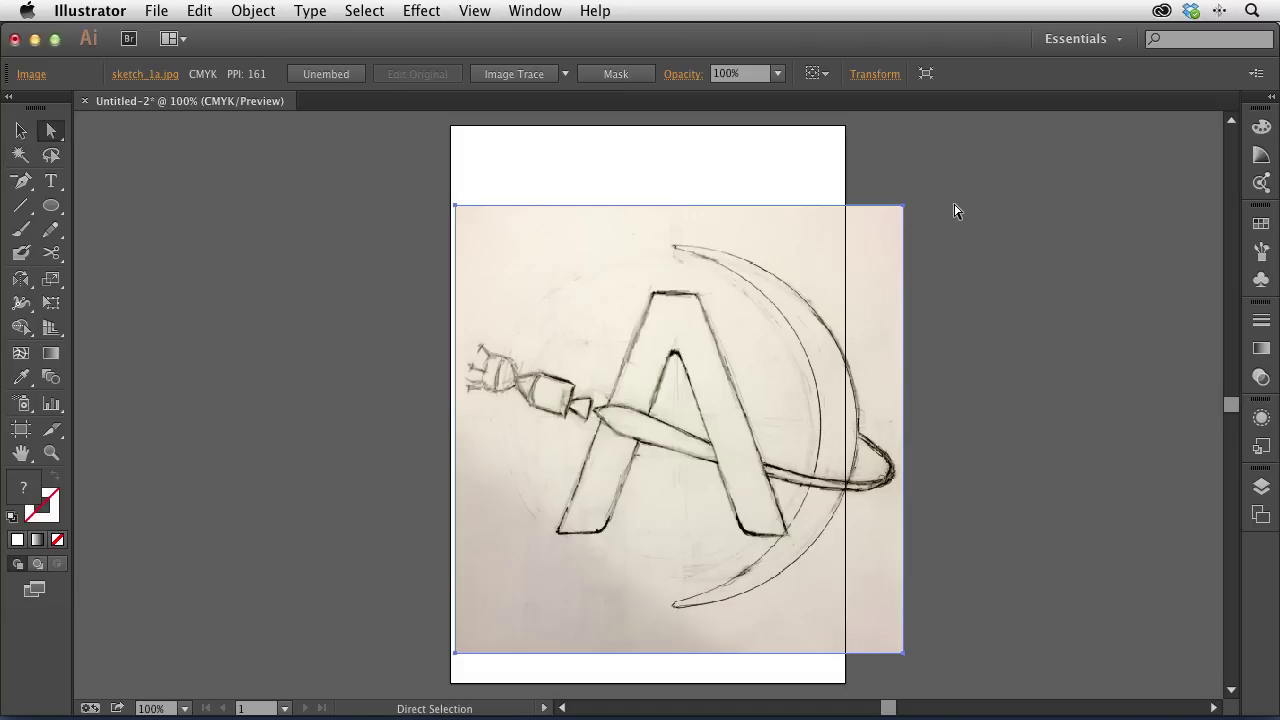
Step: Shrink the sketch further, centre it on the artboard, and show rulers
{"action": "key", "text": "s"}
{"action": "left_click_drag", "start_coordinate": [962, 164], "coordinate": [906, 235]}
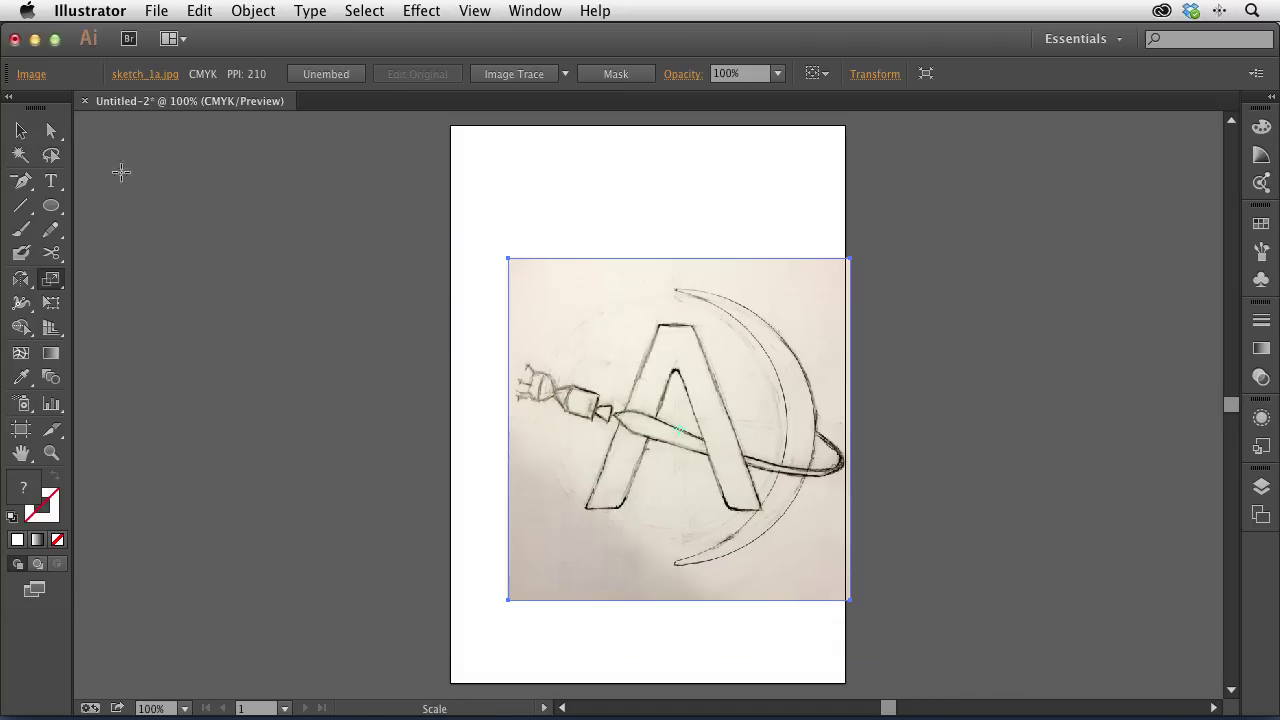
{"action": "left_click", "coordinate": [20, 132]}
{"action": "left_click_drag", "start_coordinate": [698, 459], "coordinate": [661, 435]}
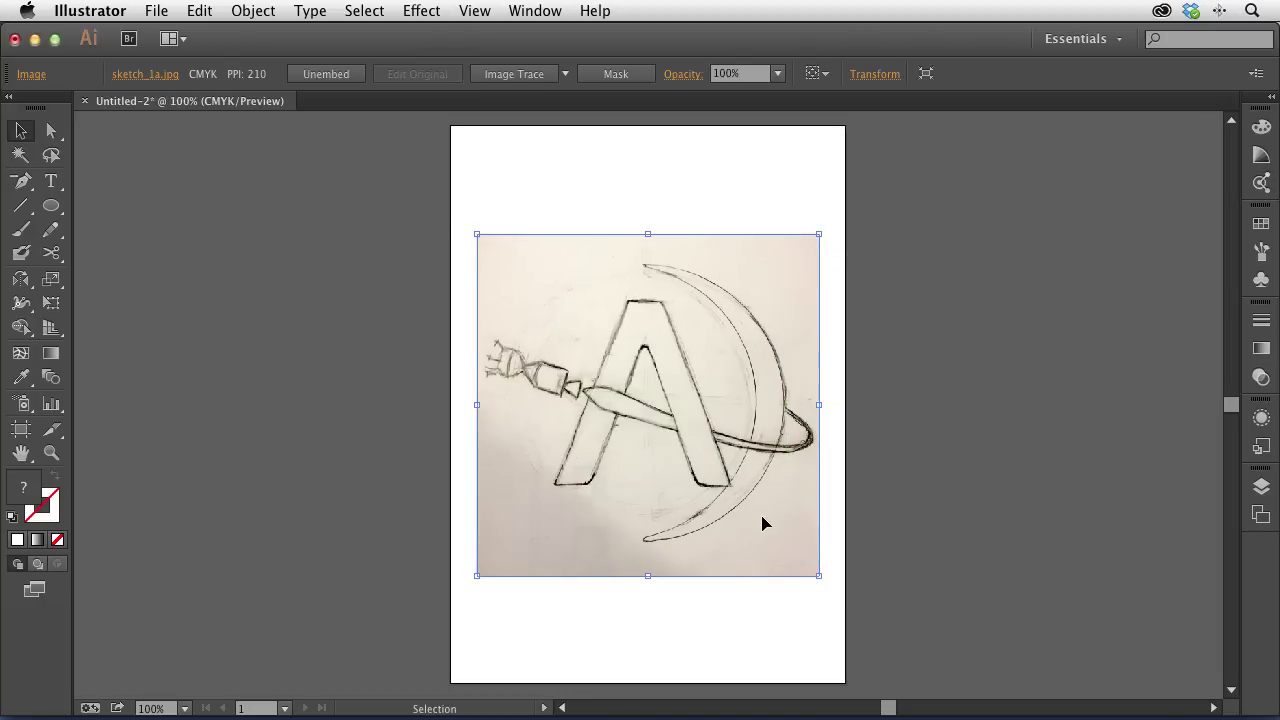
{"action": "key", "text": "super+r"}
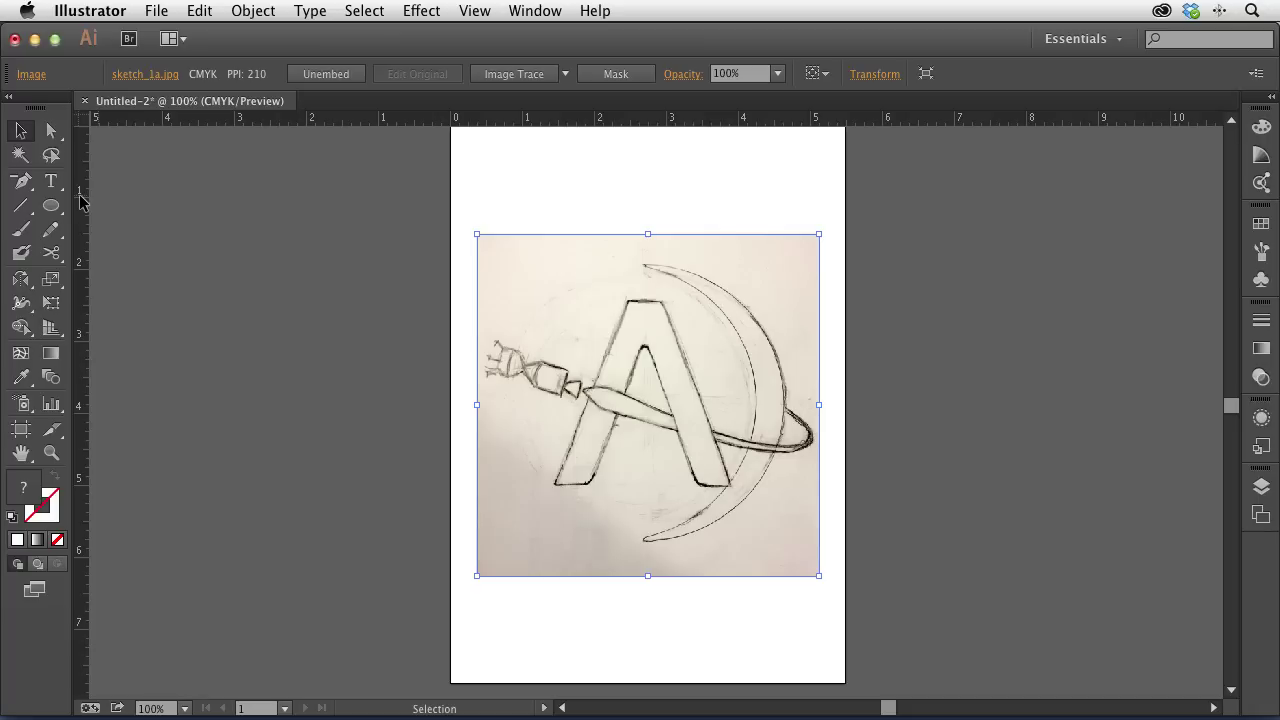
Step: Drag a vertical guide from the ruler to the centre of the sketched A
{"action": "left_click_drag", "start_coordinate": [80, 200], "coordinate": [488, 198]}
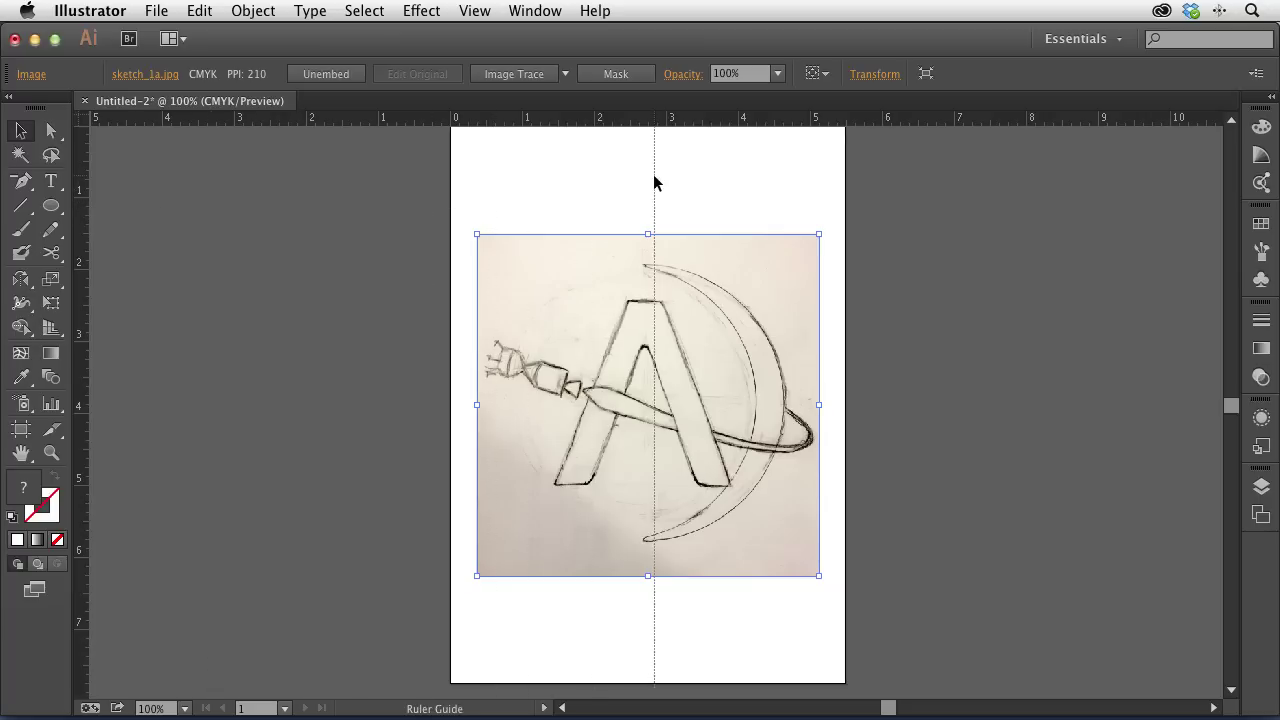
{"action": "mouse_move", "coordinate": [488, 198]}
{"action": "left_mouse_down"}
{"action": "mouse_move", "coordinate": [638, 185]}
{"action": "mouse_move", "coordinate": [631, 157]}
{"action": "left_mouse_up"}
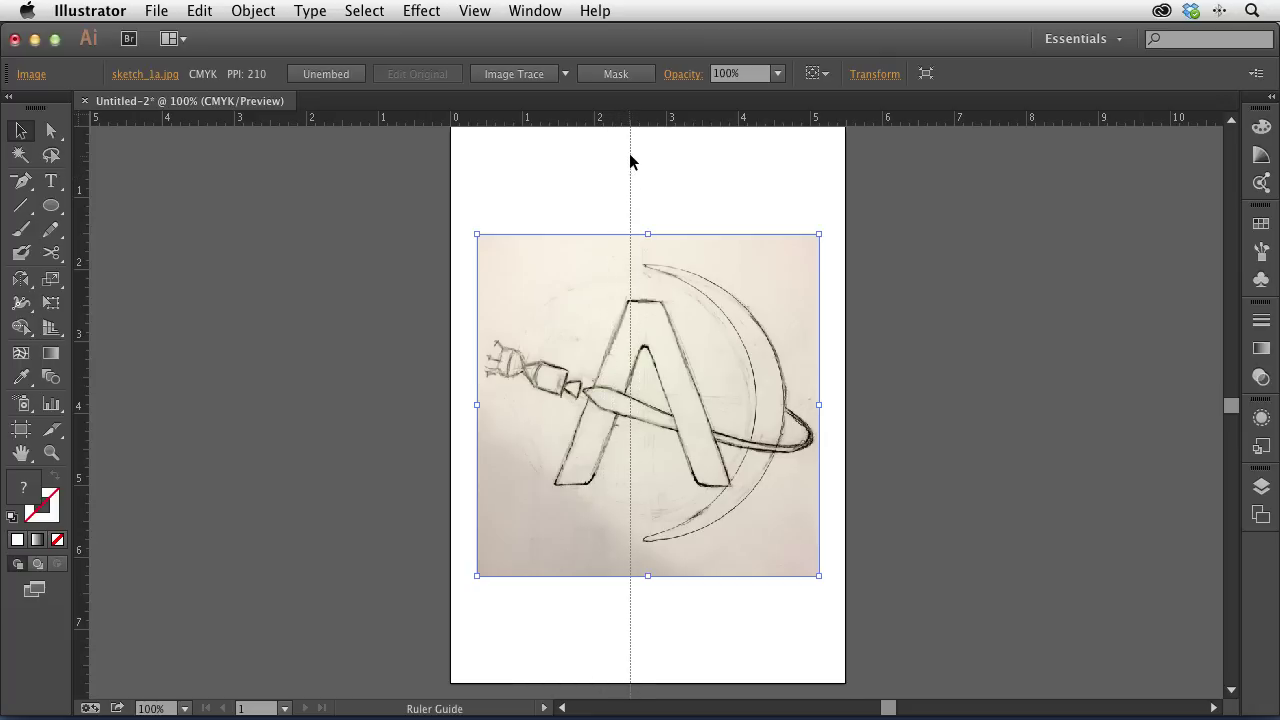
{"action": "scroll", "coordinate": [634, 140], "scroll_direction": "up", "scroll_amount": 5}
{"action": "mouse_move", "coordinate": [643, 355]}
{"action": "left_mouse_down"}
{"action": "mouse_move", "coordinate": [630, 446]}
{"action": "mouse_move", "coordinate": [651, 476]}
{"action": "left_mouse_up"}
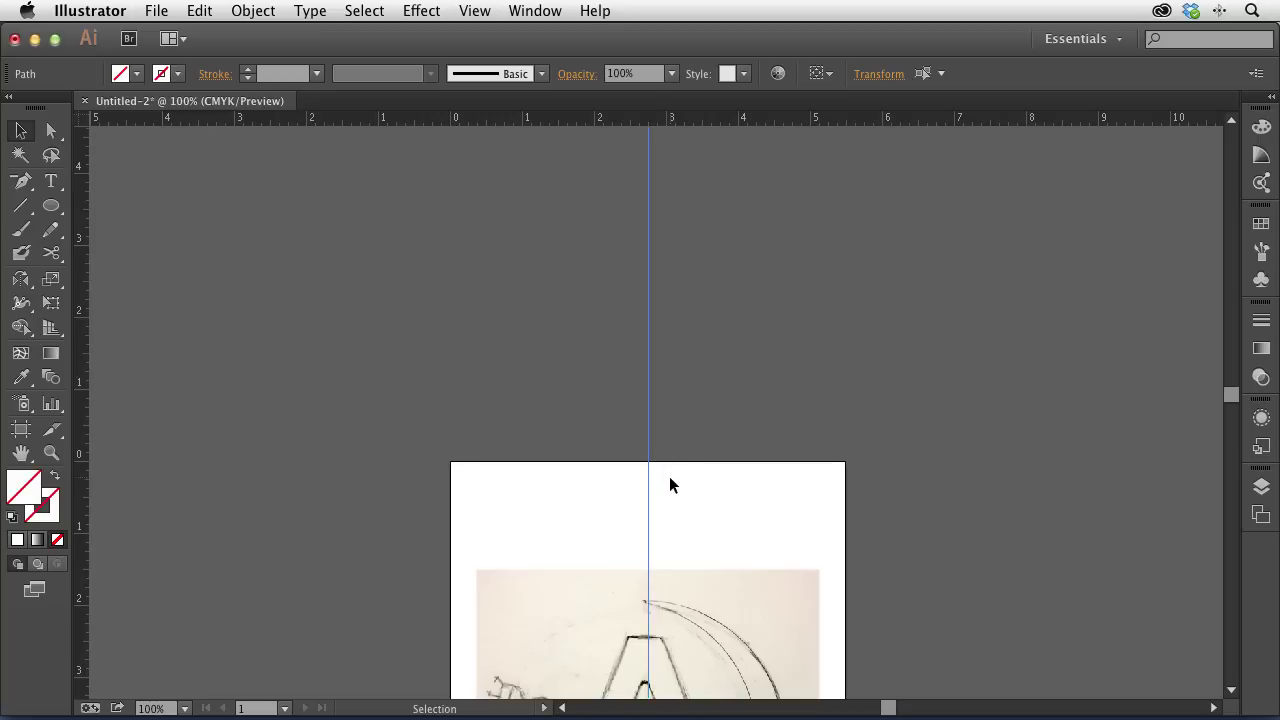
{"action": "left_click_drag", "start_coordinate": [711, 468], "coordinate": [707, 214]}
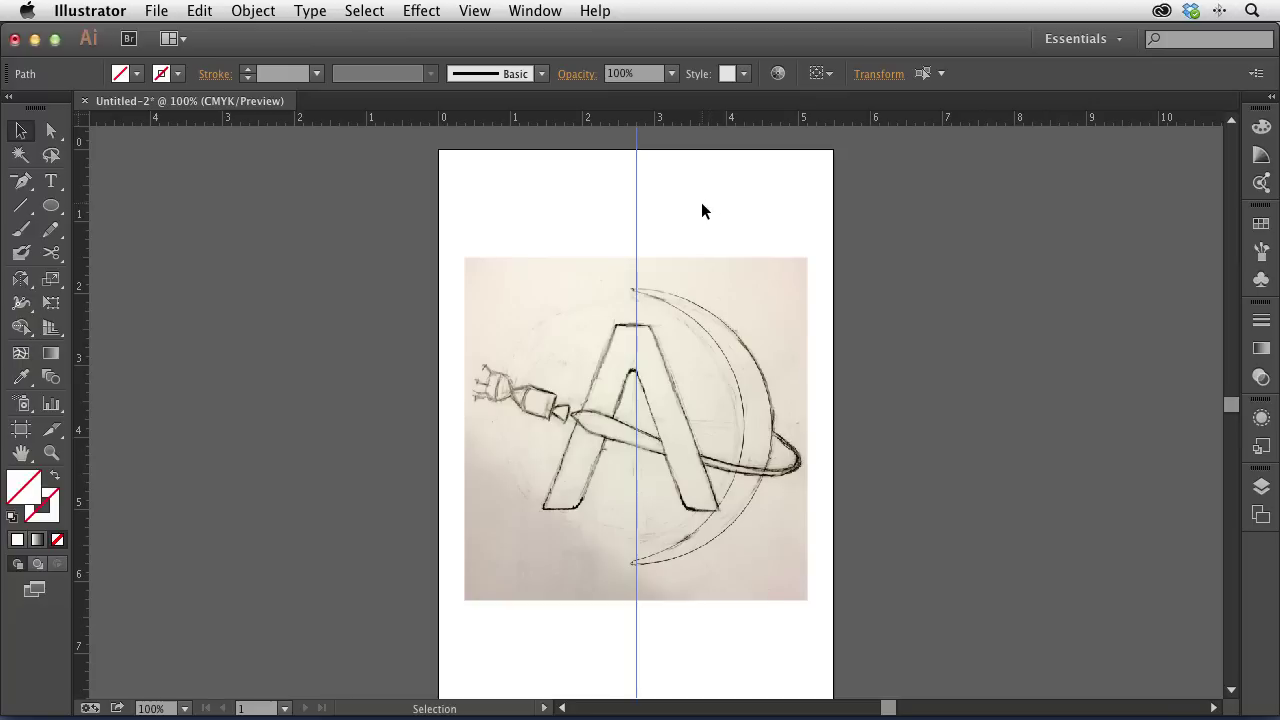
Step: Try setting the guide's X position to 2.5 in, then undo to its previous spot
{"action": "left_click", "coordinate": [614, 193]}
{"action": "right_click", "coordinate": [564, 181]}
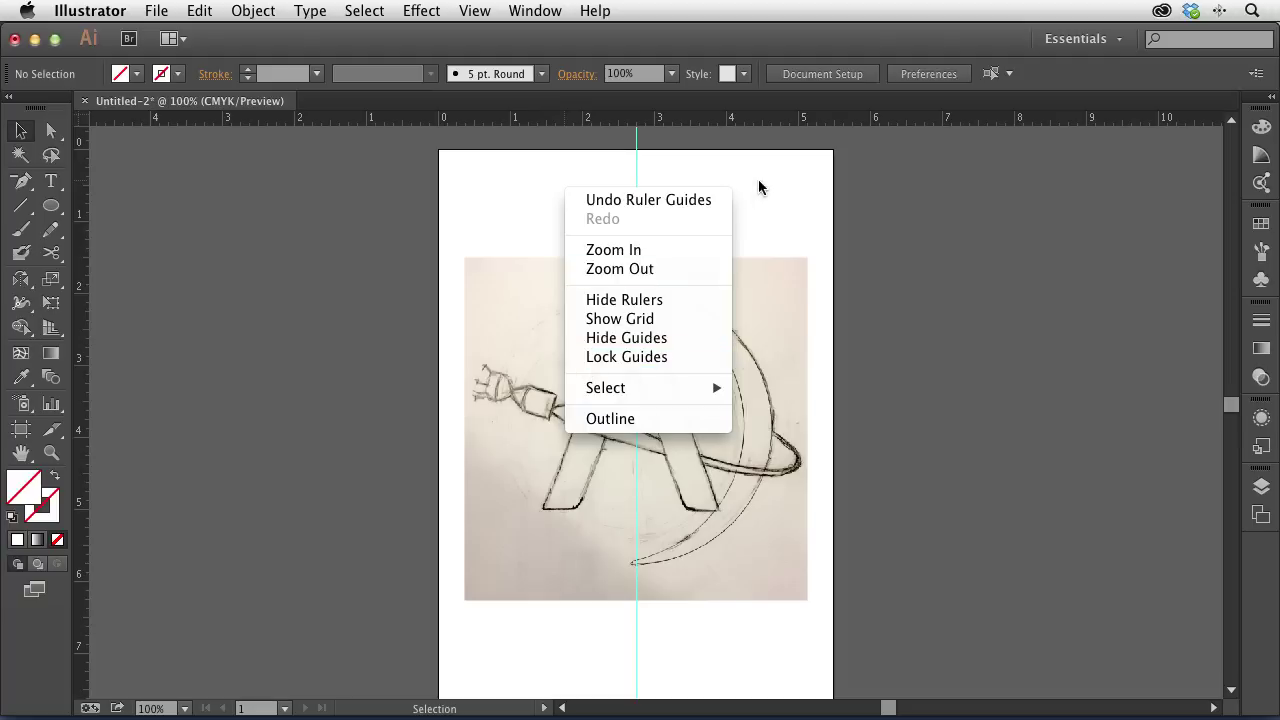
{"action": "left_click", "coordinate": [570, 176]}
{"action": "left_click", "coordinate": [636, 190]}
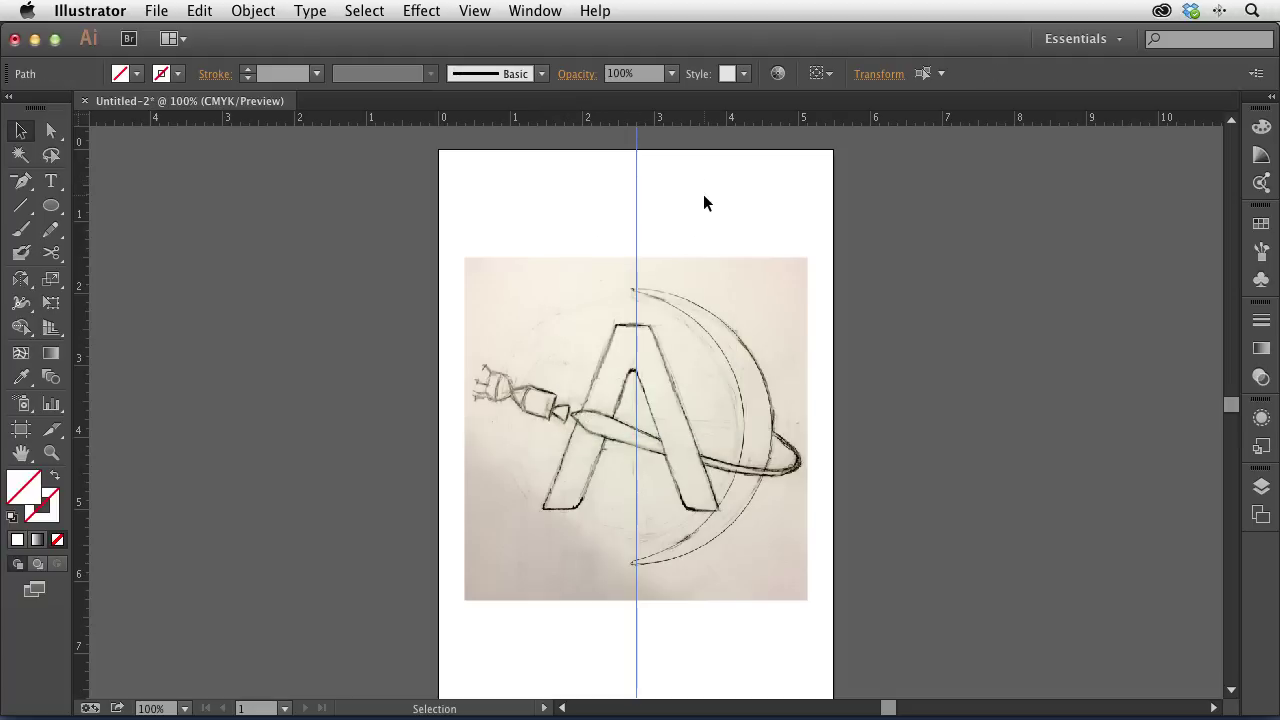
{"action": "left_click", "coordinate": [879, 74]}
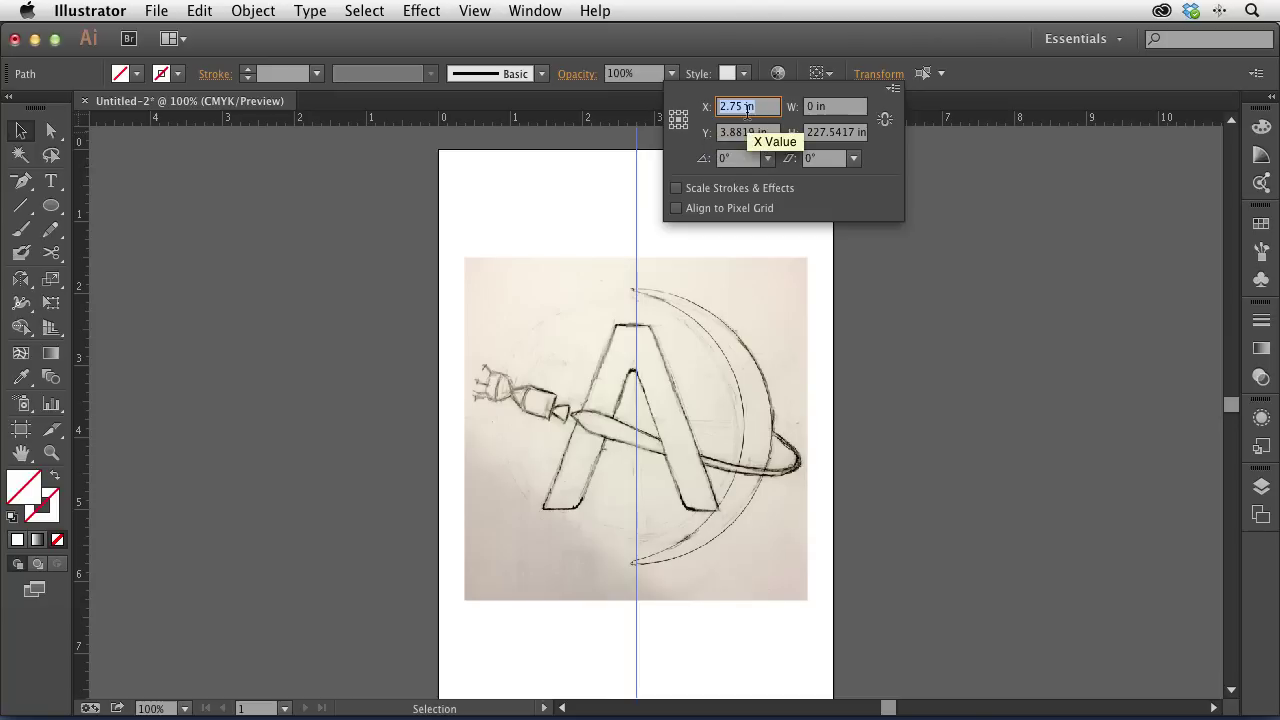
{"action": "type", "text": "2.5"}
{"action": "key", "text": "Return"}
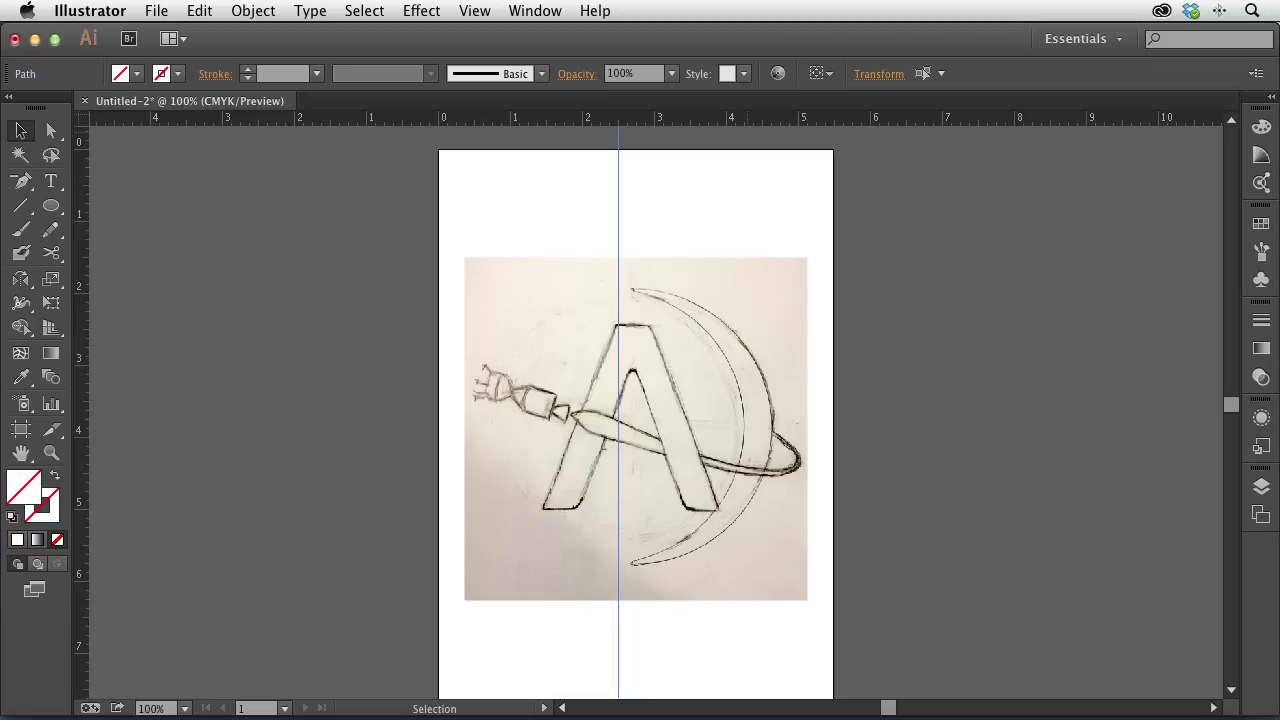
{"action": "left_click", "coordinate": [879, 76]}
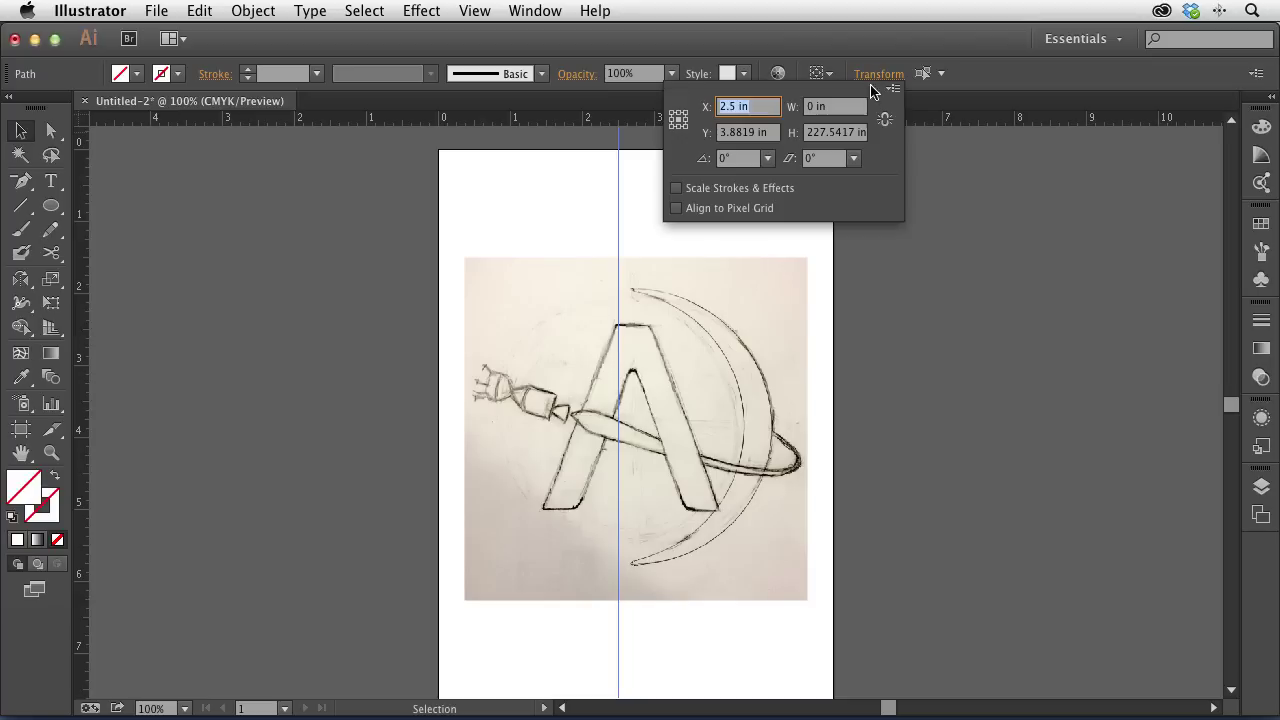
{"action": "left_click", "coordinate": [746, 106]}
{"action": "key", "text": "super+z"}
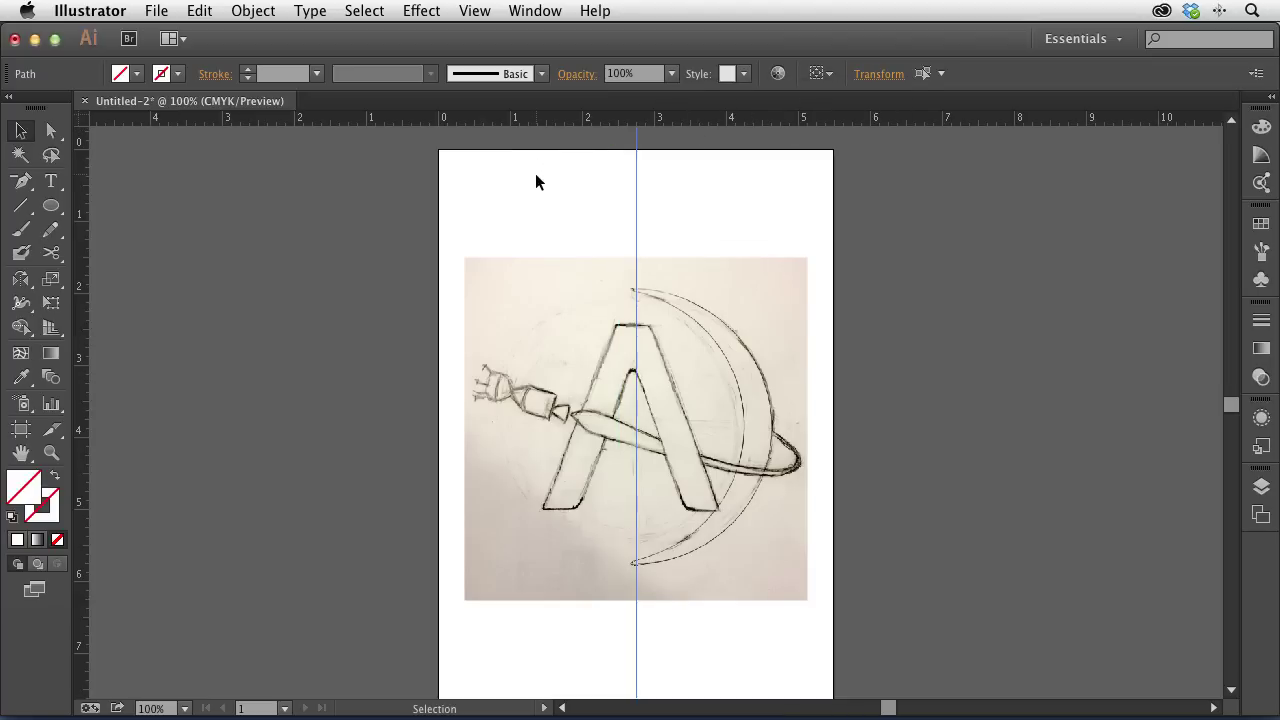
Step: Lock the guides and open the Layers panel
{"action": "left_click", "coordinate": [536, 175]}
{"action": "right_click", "coordinate": [519, 172]}
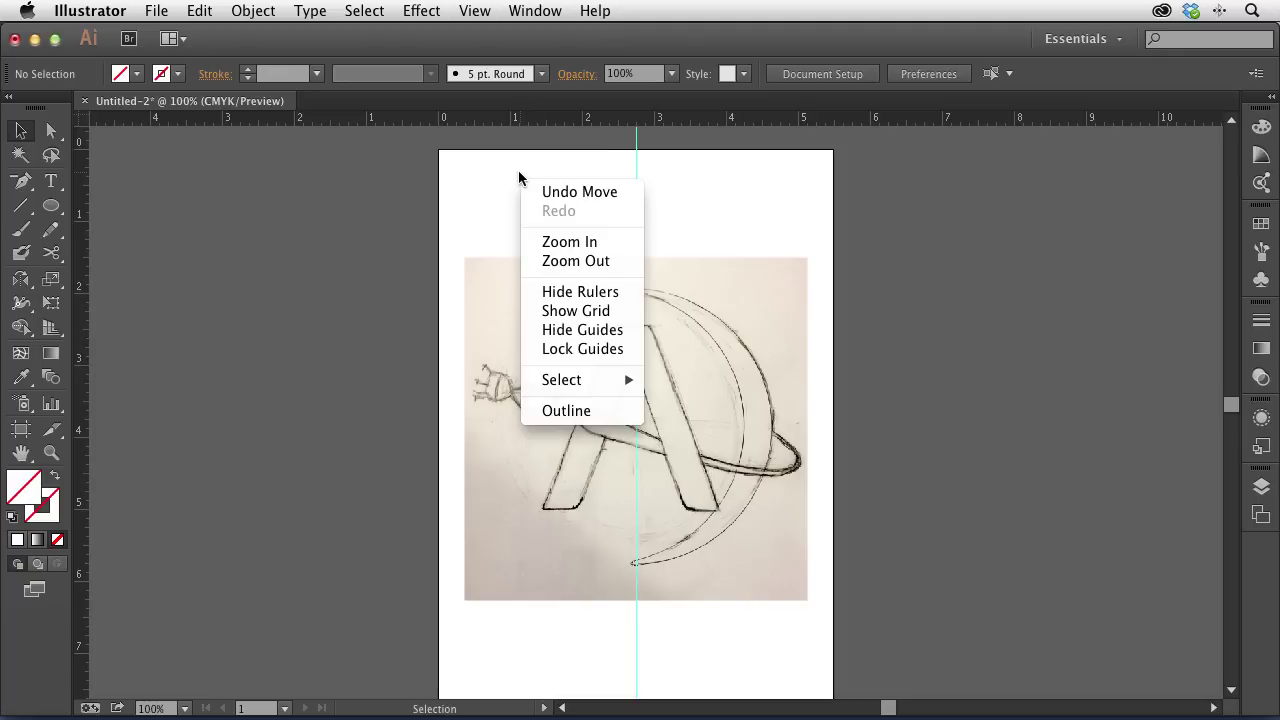
{"action": "left_click", "coordinate": [600, 350]}
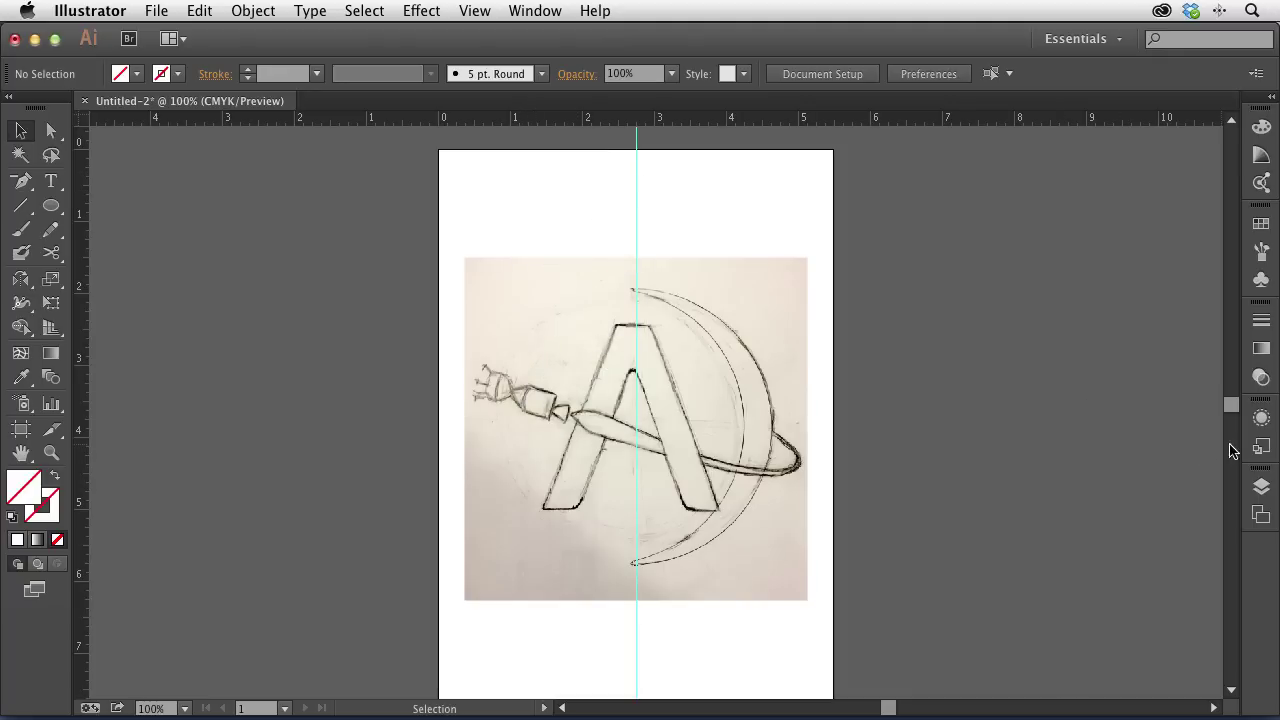
{"action": "left_click", "coordinate": [1262, 487]}
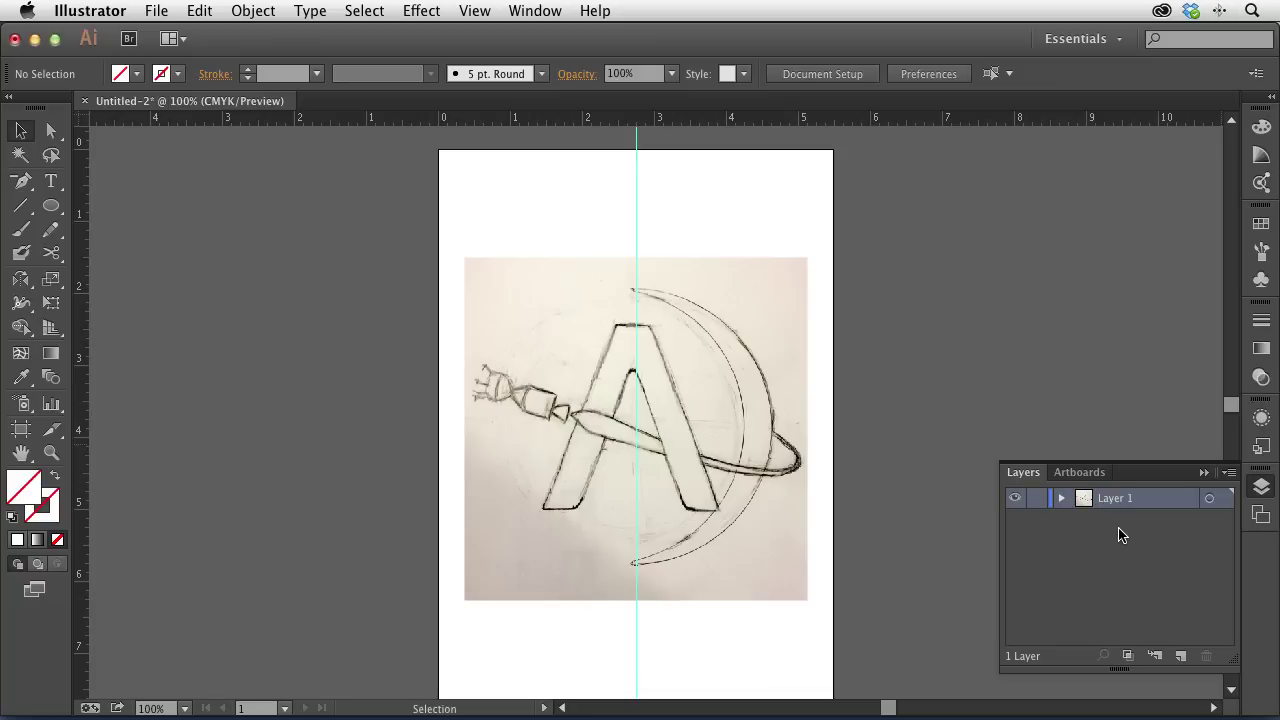
Step: Add a new layer named 'artwork' and rename the original layer to 'sketch'
{"action": "left_click", "coordinate": [1181, 656]}
{"action": "type", "text": "artwork"}
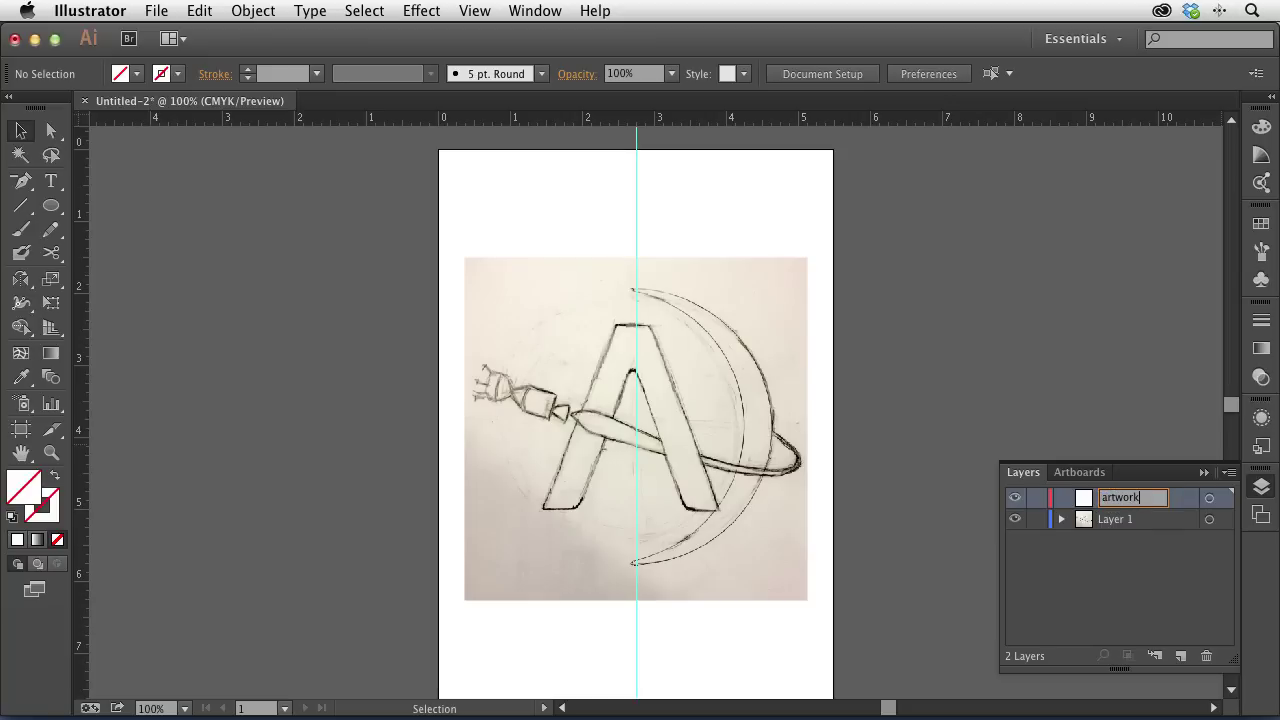
{"action": "key", "text": "Return"}
{"action": "double_click", "coordinate": [1116, 520]}
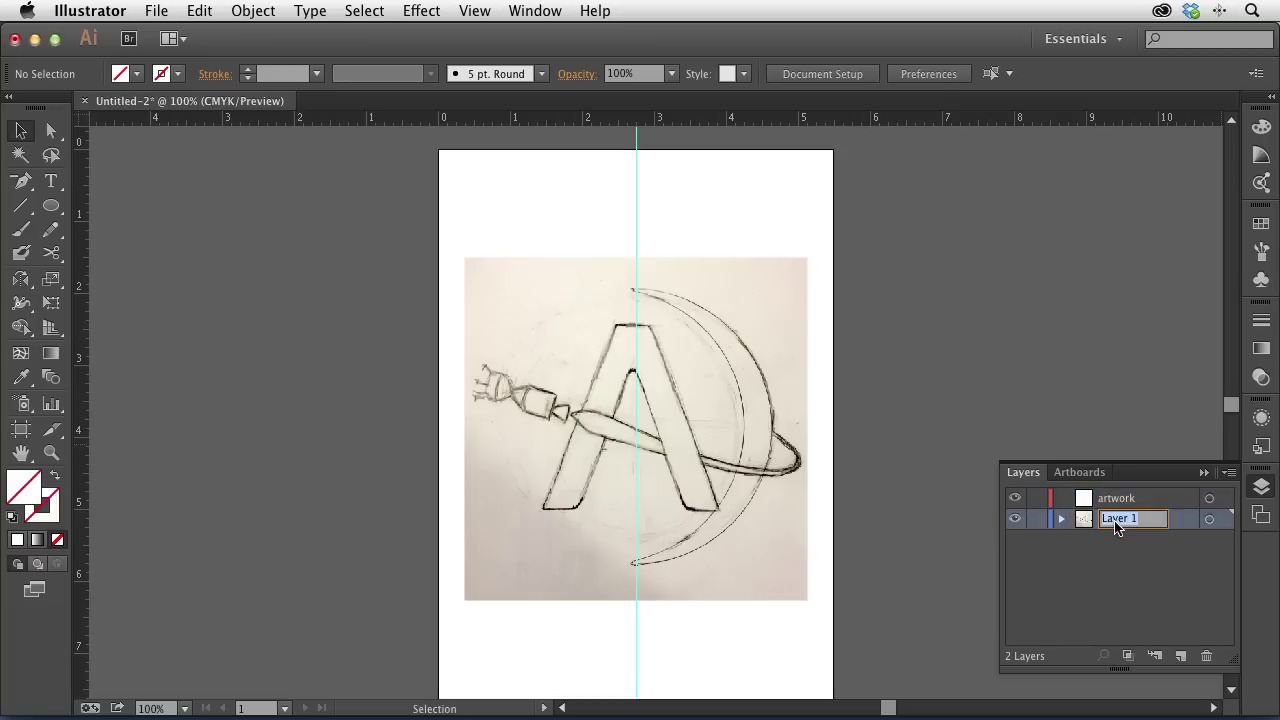
{"action": "type", "text": "sketch"}
{"action": "key", "text": "Return"}
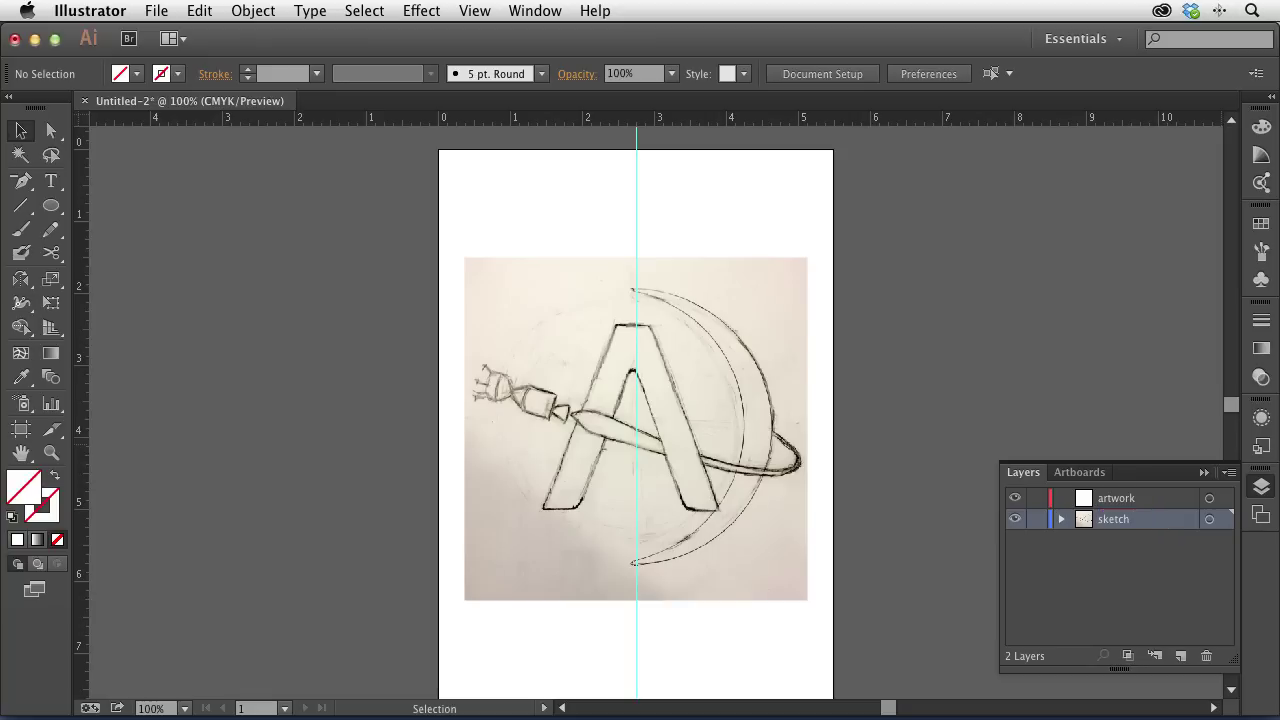
{"action": "left_click", "coordinate": [1143, 588]}
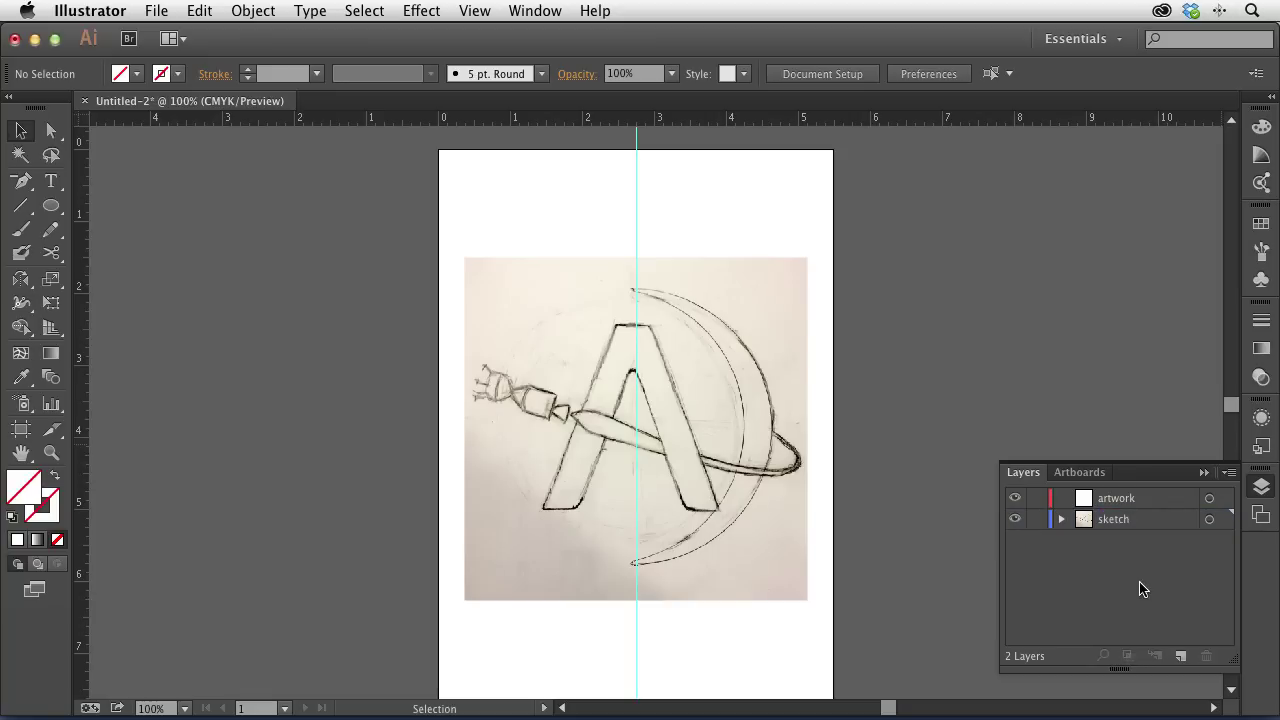
Step: Make the sketch layer a template dimmed to 25%, then select the artwork layer
{"action": "double_click", "coordinate": [1149, 520]}
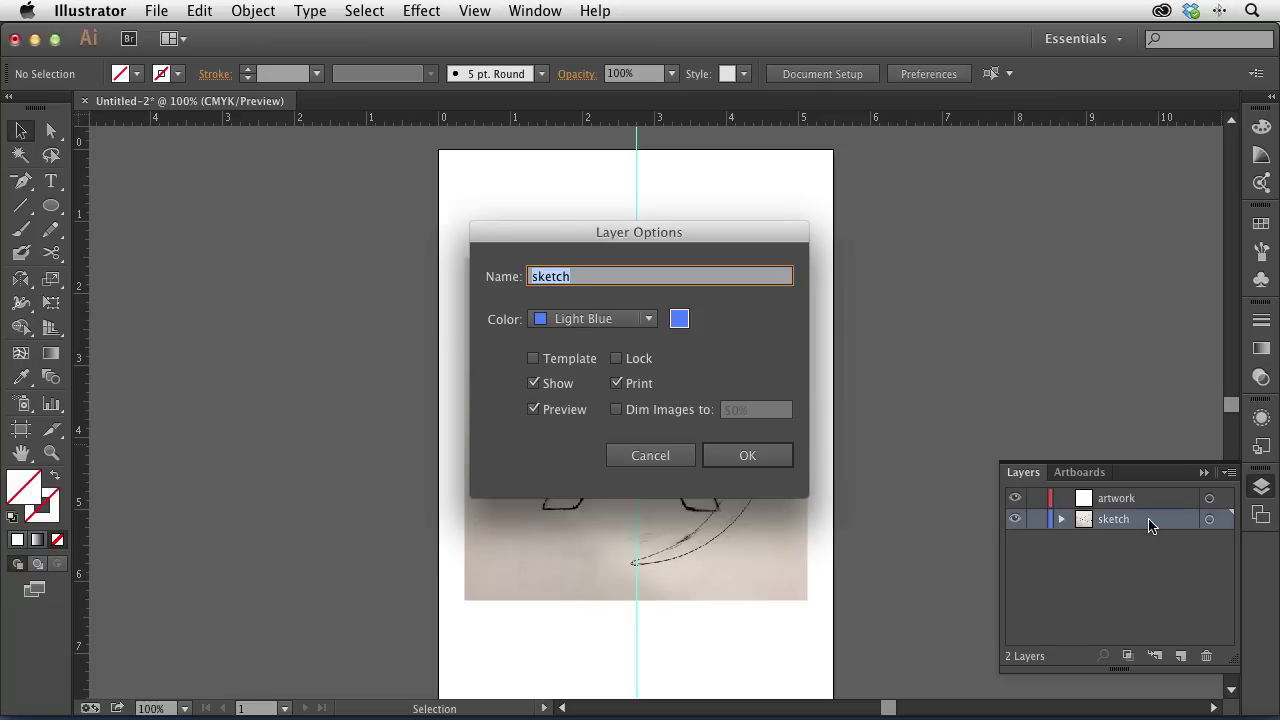
{"action": "left_click", "coordinate": [563, 364]}
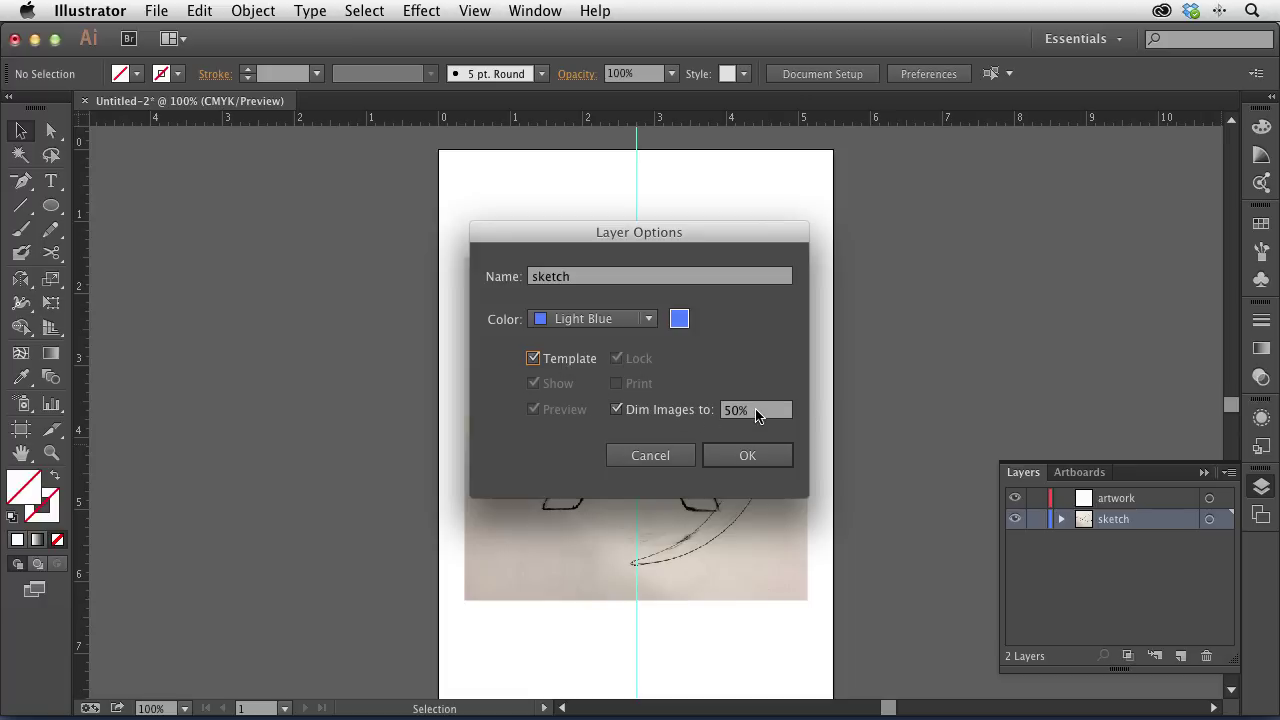
{"action": "left_click", "coordinate": [758, 413]}
{"action": "type", "text": "25"}
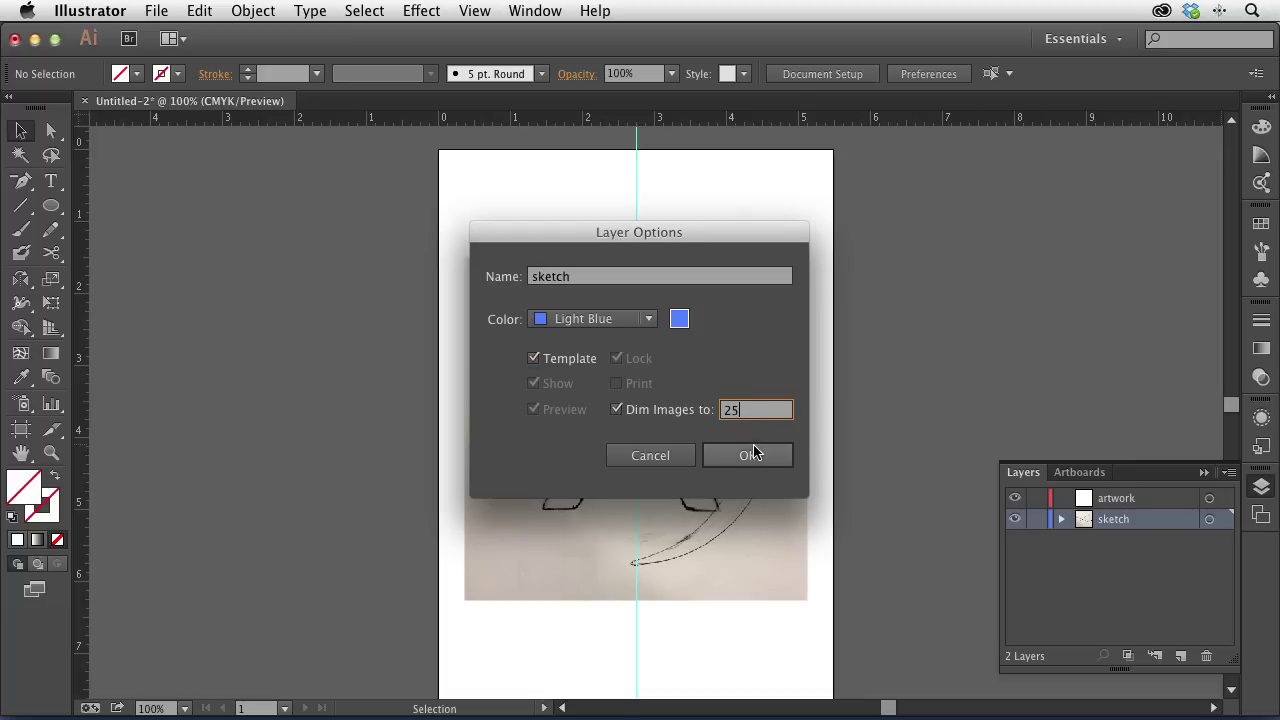
{"action": "left_click", "coordinate": [752, 455]}
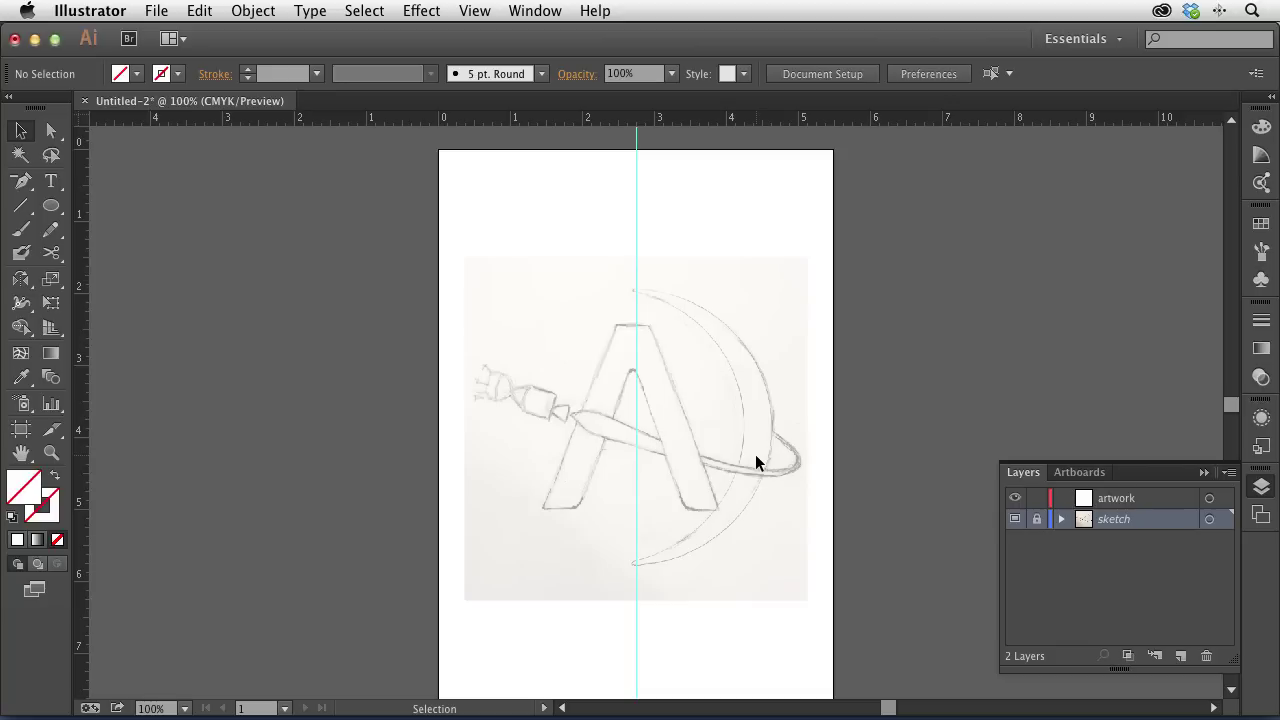
{"action": "left_click", "coordinate": [1148, 499]}
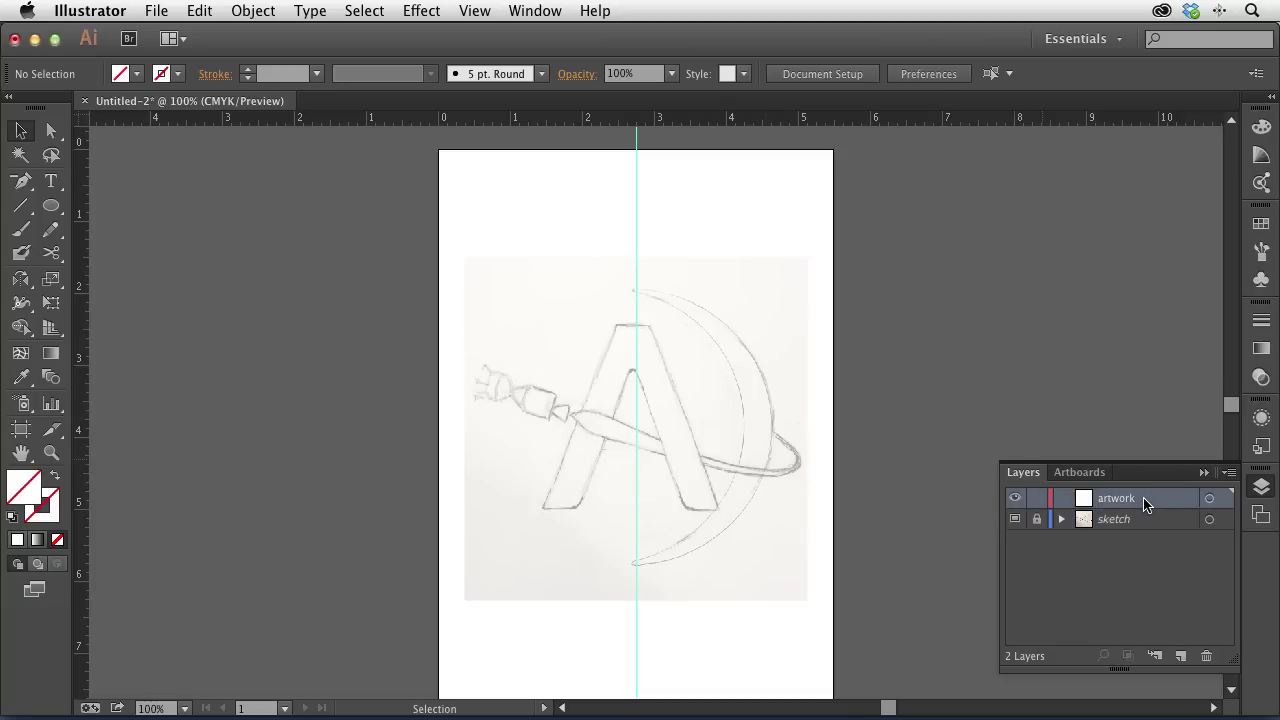
Step: Confirm the sketch is locked, then draw a 3.75 in circle over its round outline
{"action": "left_click_drag", "start_coordinate": [482, 274], "coordinate": [799, 463]}
{"action": "left_click_drag", "start_coordinate": [480, 340], "coordinate": [783, 540]}
{"action": "left_click_drag", "start_coordinate": [486, 371], "coordinate": [801, 533]}
{"action": "left_click", "coordinate": [48, 210]}
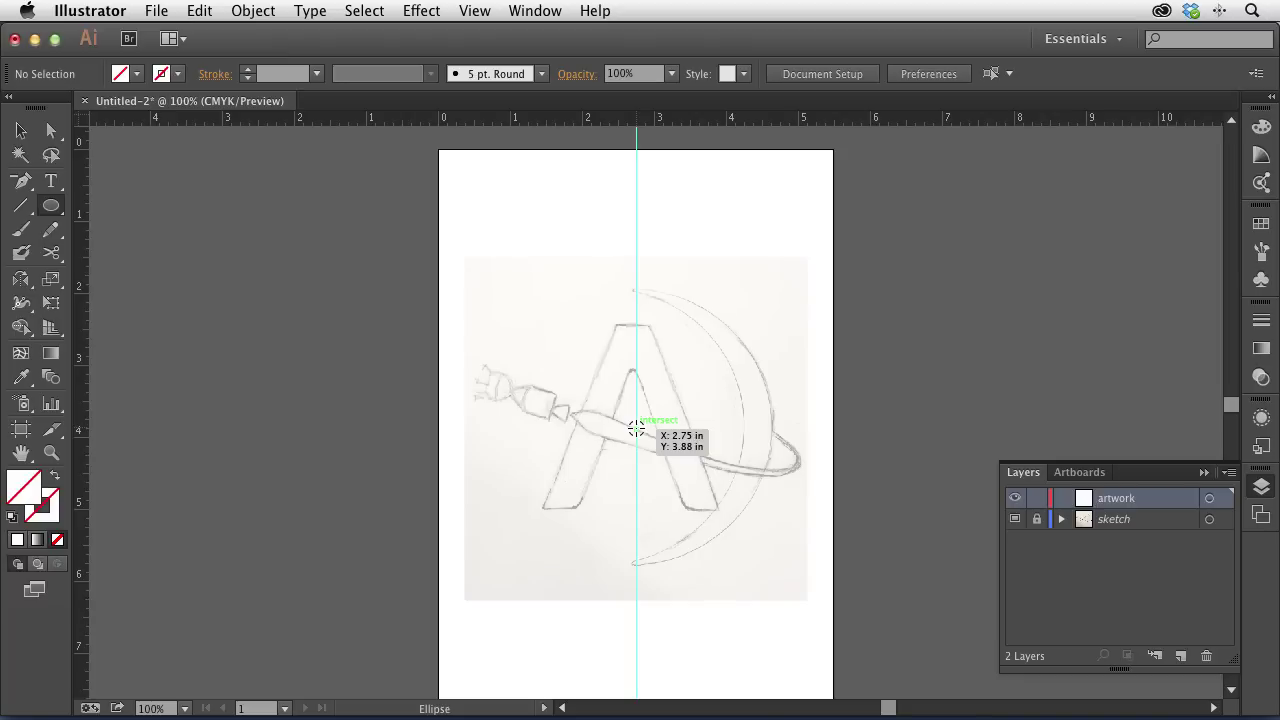
{"action": "left_click_drag", "start_coordinate": [636, 428], "coordinate": [767, 537]}
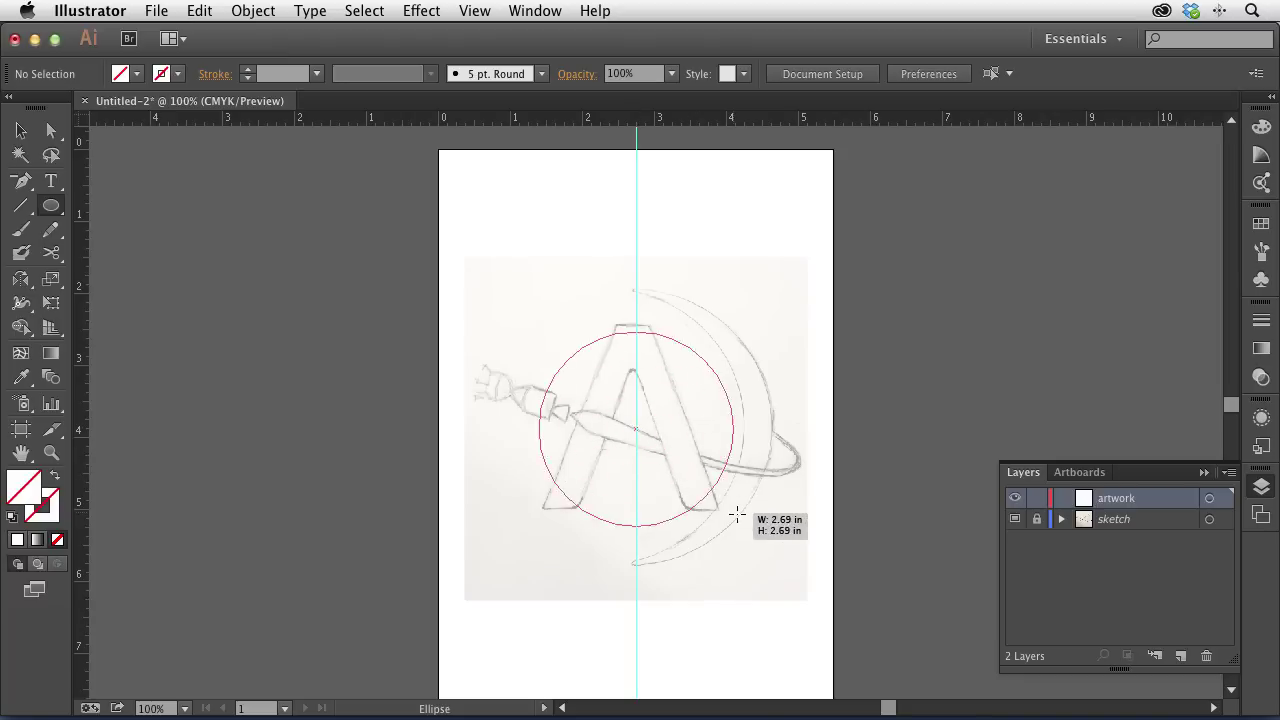
{"action": "left_click_drag", "start_coordinate": [767, 537], "coordinate": [771, 543]}
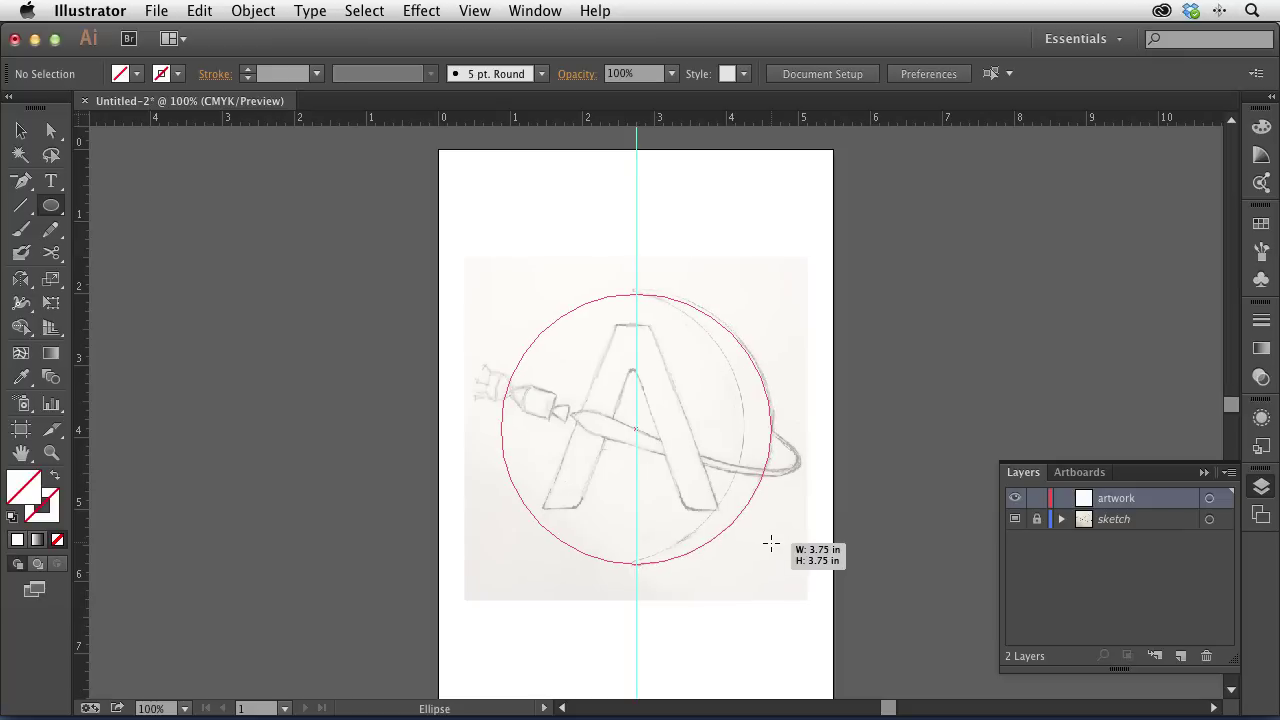
{"action": "left_click_drag", "start_coordinate": [771, 543], "coordinate": [771, 543]}
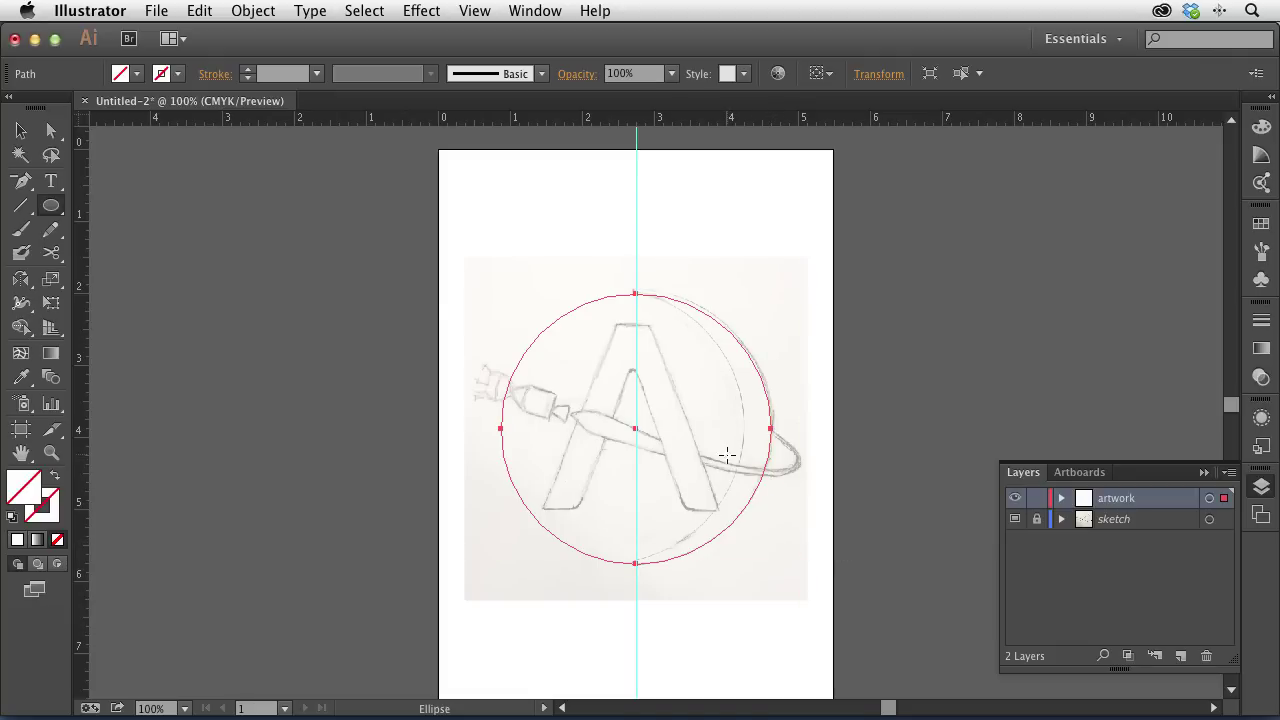
Step: Give the circle default colours, then remove its fill, leaving a black outline
{"action": "key", "text": "d"}
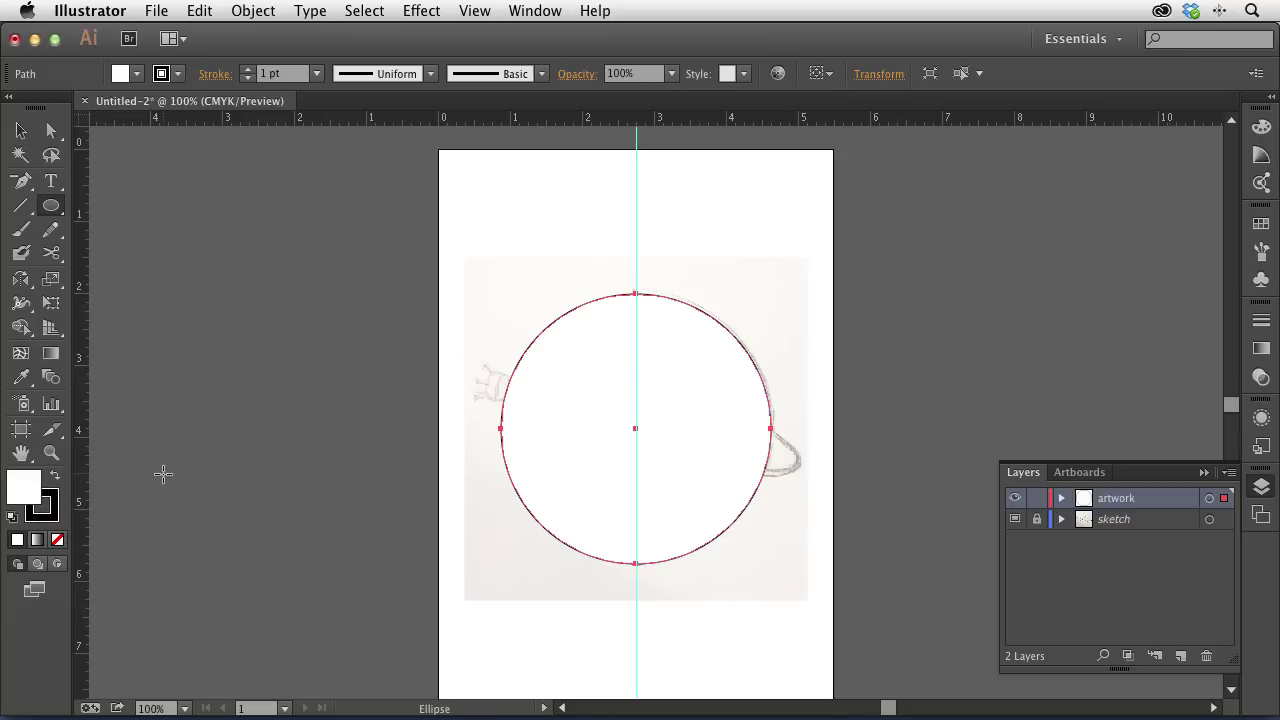
{"action": "key", "text": "slash"}
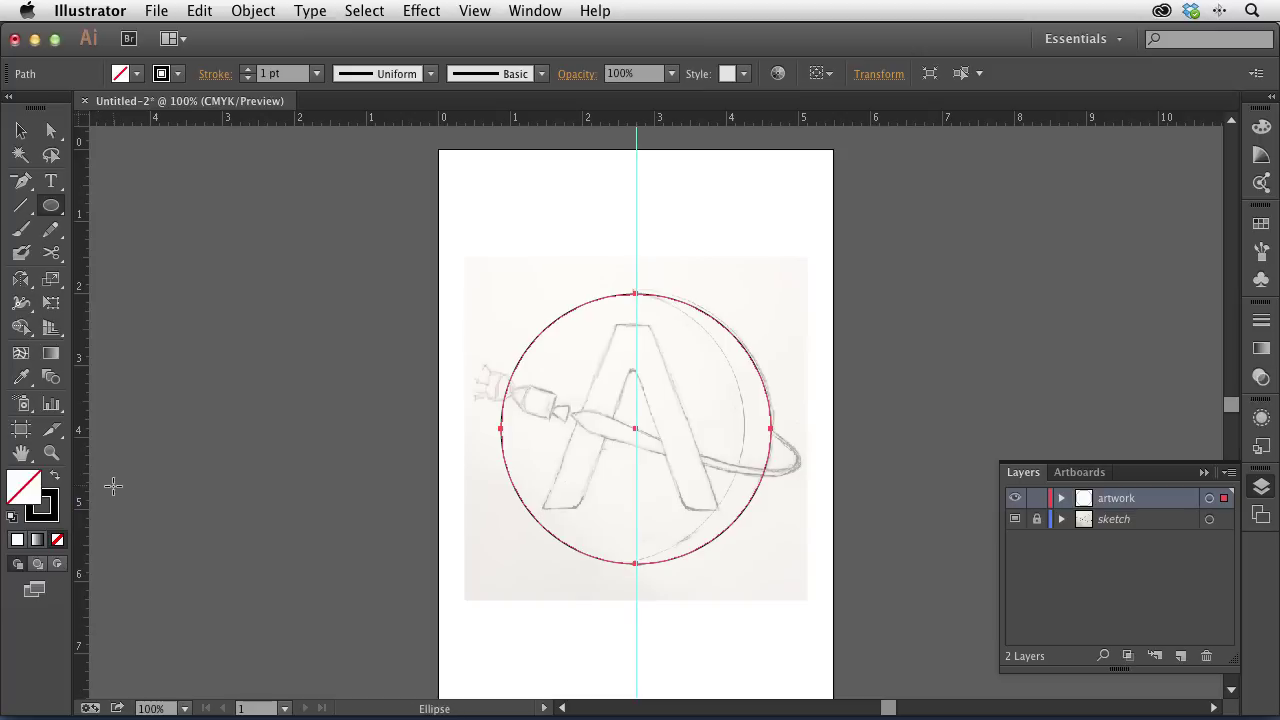
{"action": "key", "text": "x"}
{"action": "key", "text": "x"}
{"action": "key", "text": "x"}
{"action": "key", "text": "x"}
{"action": "key", "text": "x"}
{"action": "key", "text": "x"}
{"action": "key", "text": "x"}
{"action": "key", "text": "x"}
{"action": "left_click", "coordinate": [21, 130]}
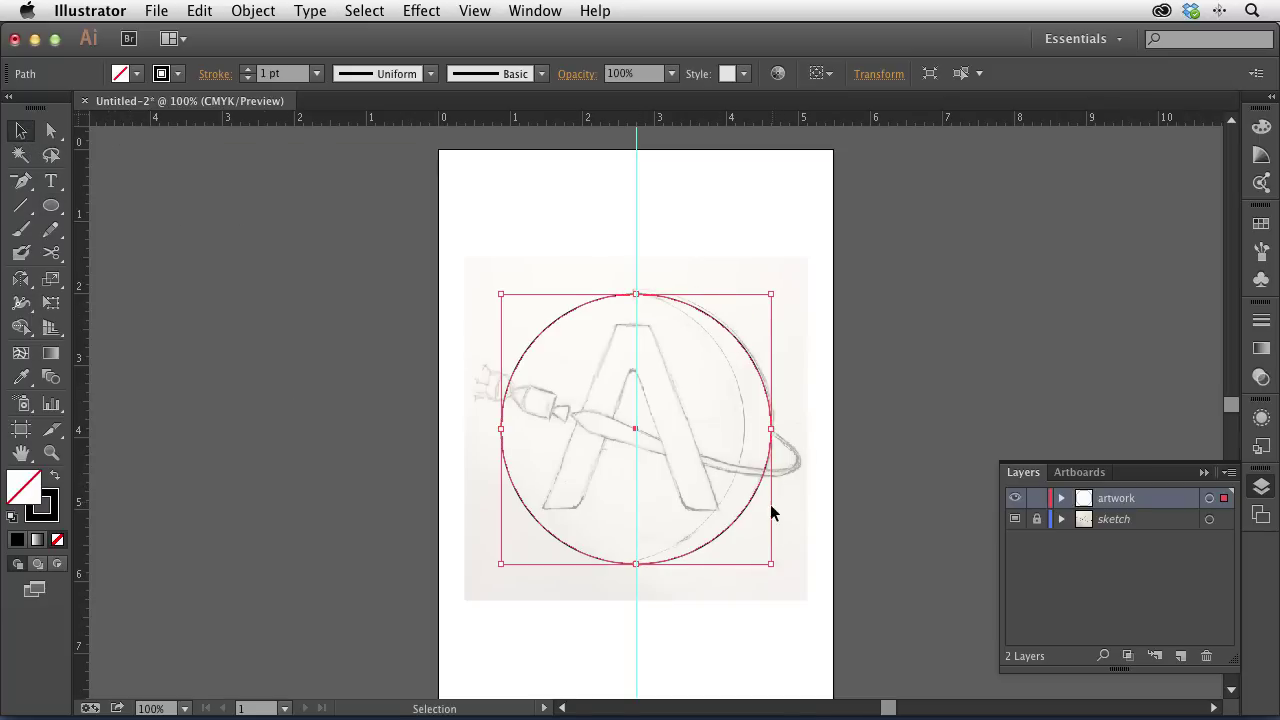
Step: Alt-drag a copy of the circle left, nudge it right and down, and deselect
{"action": "left_click", "coordinate": [698, 510], "text": "super"}
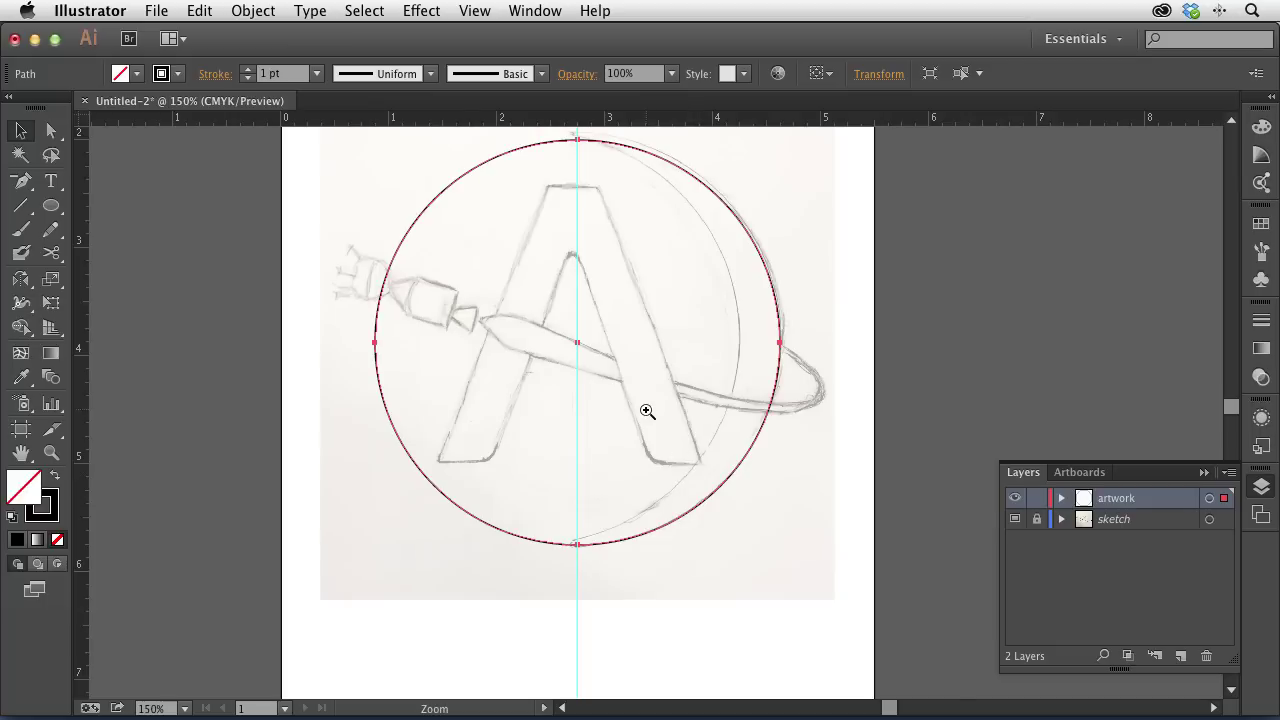
{"action": "left_click", "coordinate": [651, 410], "text": "super"}
{"action": "left_click_drag", "start_coordinate": [639, 343], "coordinate": [651, 455]}
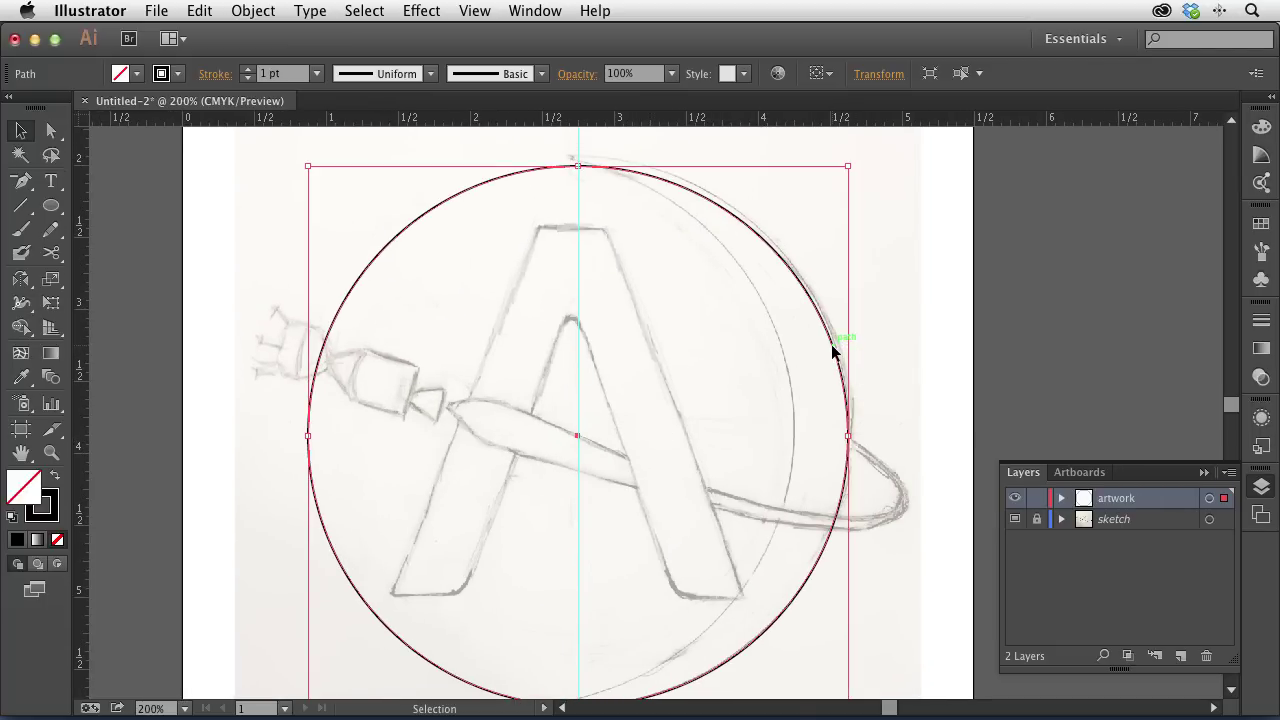
{"action": "left_click_drag", "start_coordinate": [831, 344], "coordinate": [815, 352]}
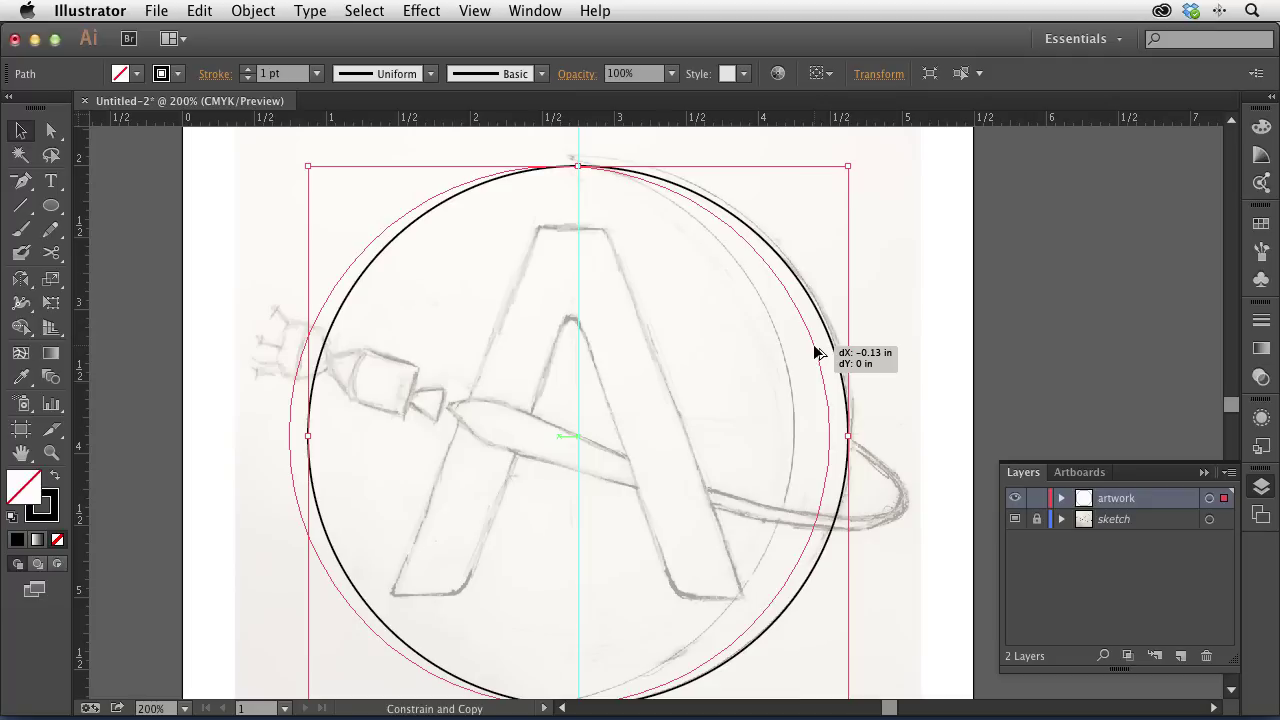
{"action": "left_click_drag", "start_coordinate": [815, 352], "coordinate": [778, 350]}
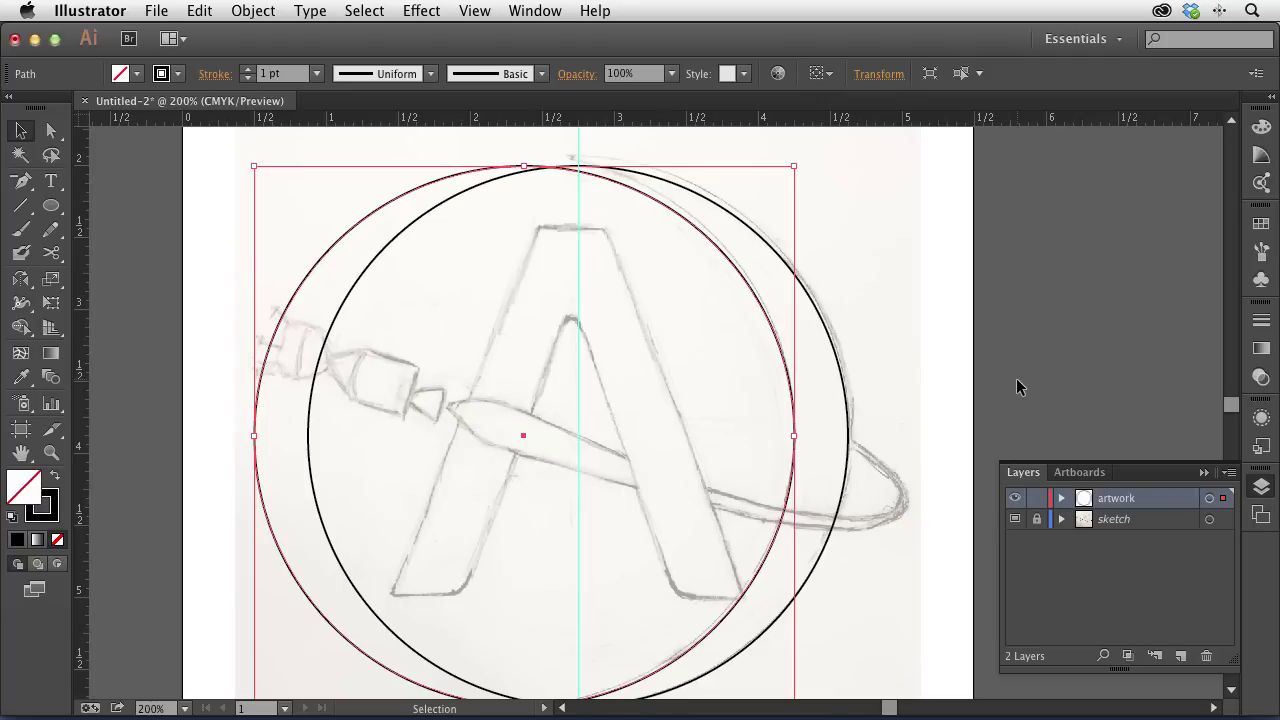
{"action": "key", "text": "Right"}
{"action": "key", "text": "Right"}
{"action": "key", "text": "Right"}
{"action": "key", "text": "Right"}
{"action": "key", "text": "Right"}
{"action": "key", "text": "Right"}
{"action": "key", "text": "Right"}
{"action": "key", "text": "Right"}
{"action": "key", "text": "Right"}
{"action": "key", "text": "Right"}
{"action": "key", "text": "Right"}
{"action": "key", "text": "Right"}
{"action": "key", "text": "Right"}
{"action": "key", "text": "Right"}
{"action": "key", "text": "Right"}
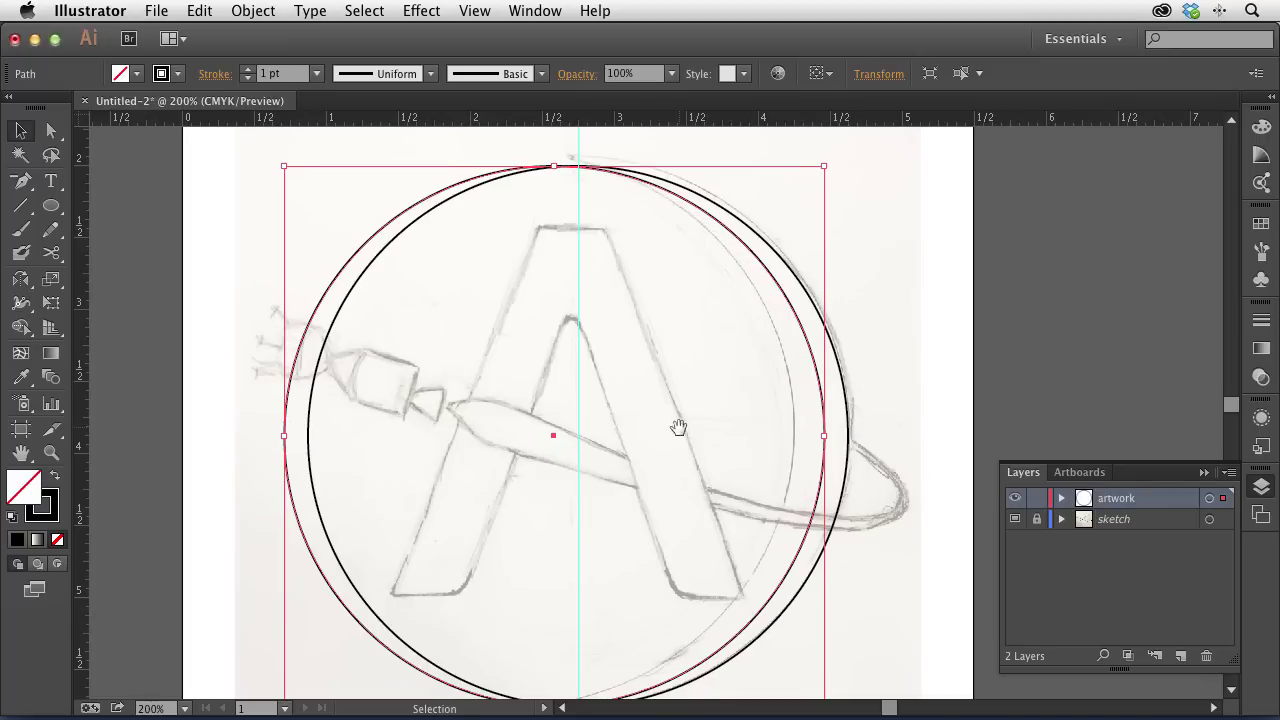
{"action": "scroll", "coordinate": [680, 428], "scroll_direction": "down", "scroll_amount": 2}
{"action": "key", "text": "super+minus"}
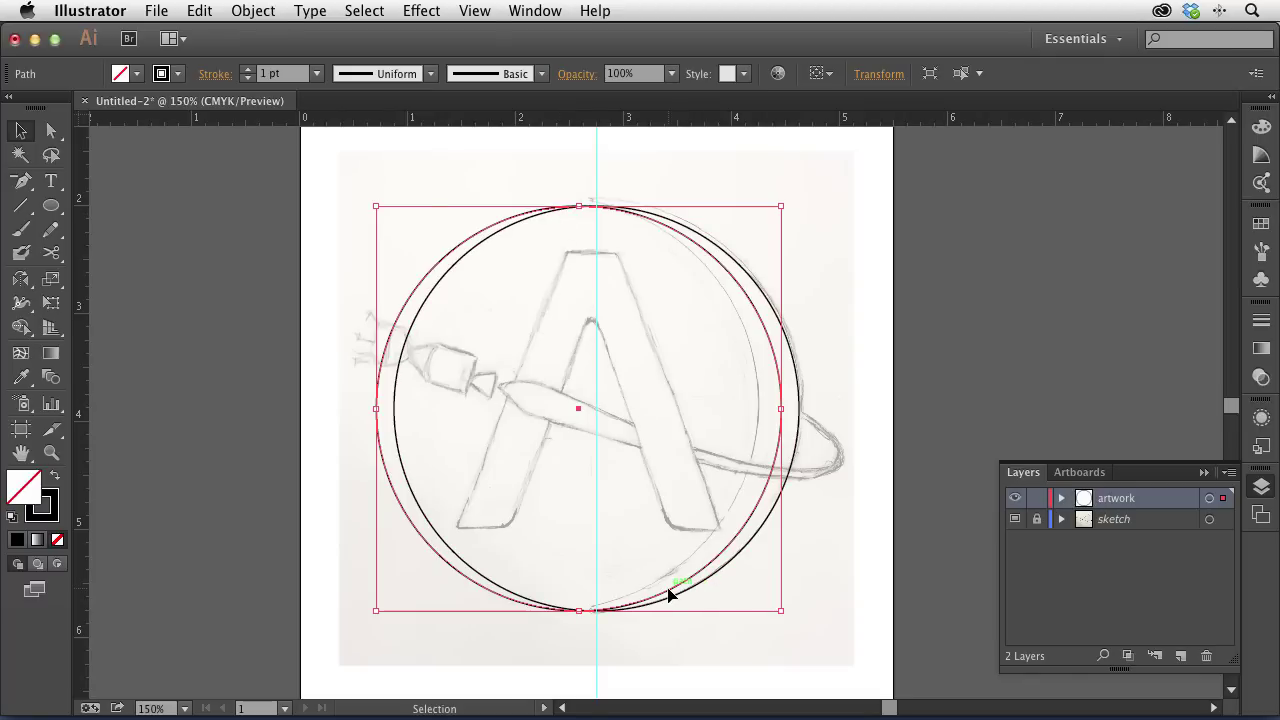
{"action": "key", "text": "Down"}
{"action": "key", "text": "Down"}
{"action": "key", "text": "Down"}
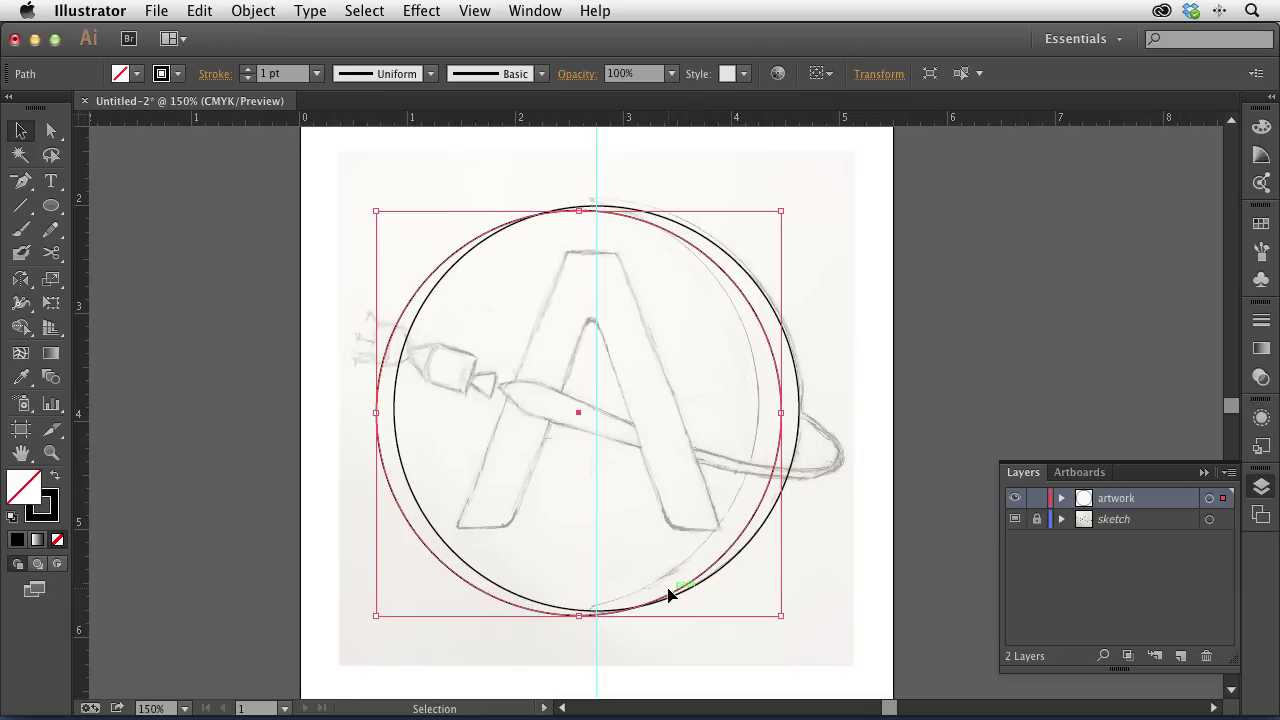
{"action": "left_click", "coordinate": [815, 313]}
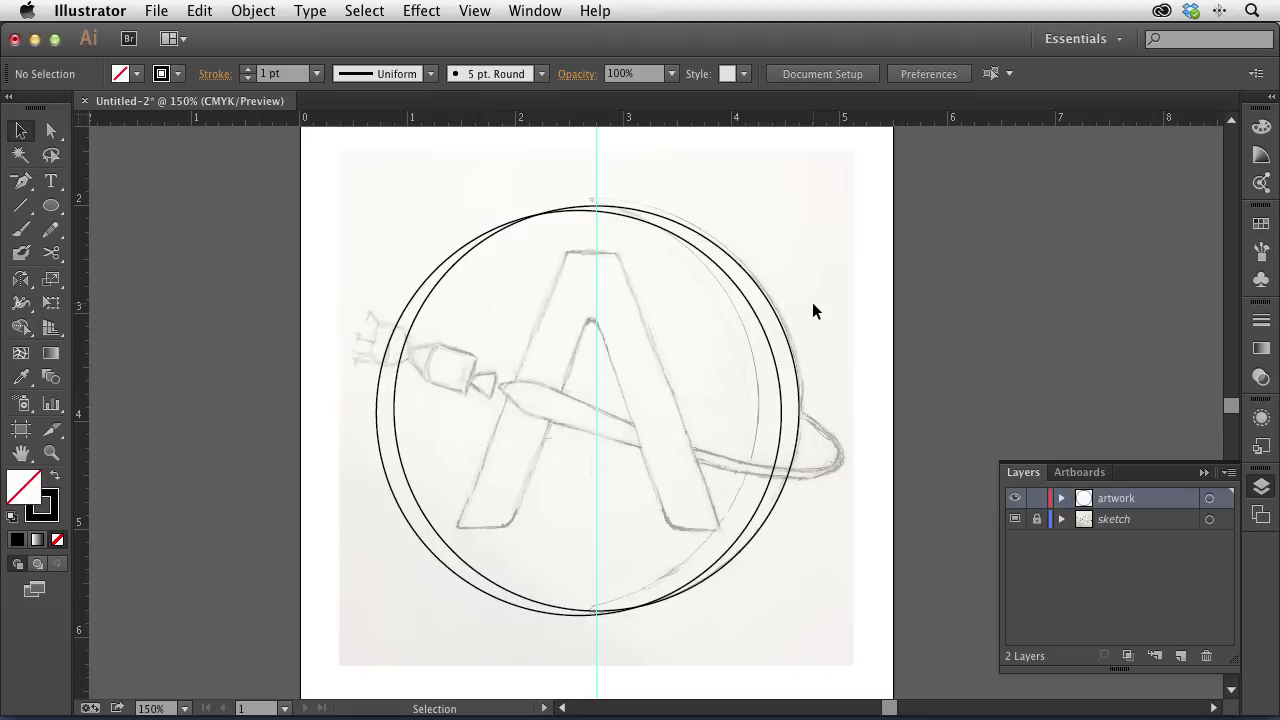
Step: Select both circles and delete their inner regions with Shape Builder, leaving a right-side crescent
{"action": "left_click_drag", "start_coordinate": [818, 223], "coordinate": [697, 398]}
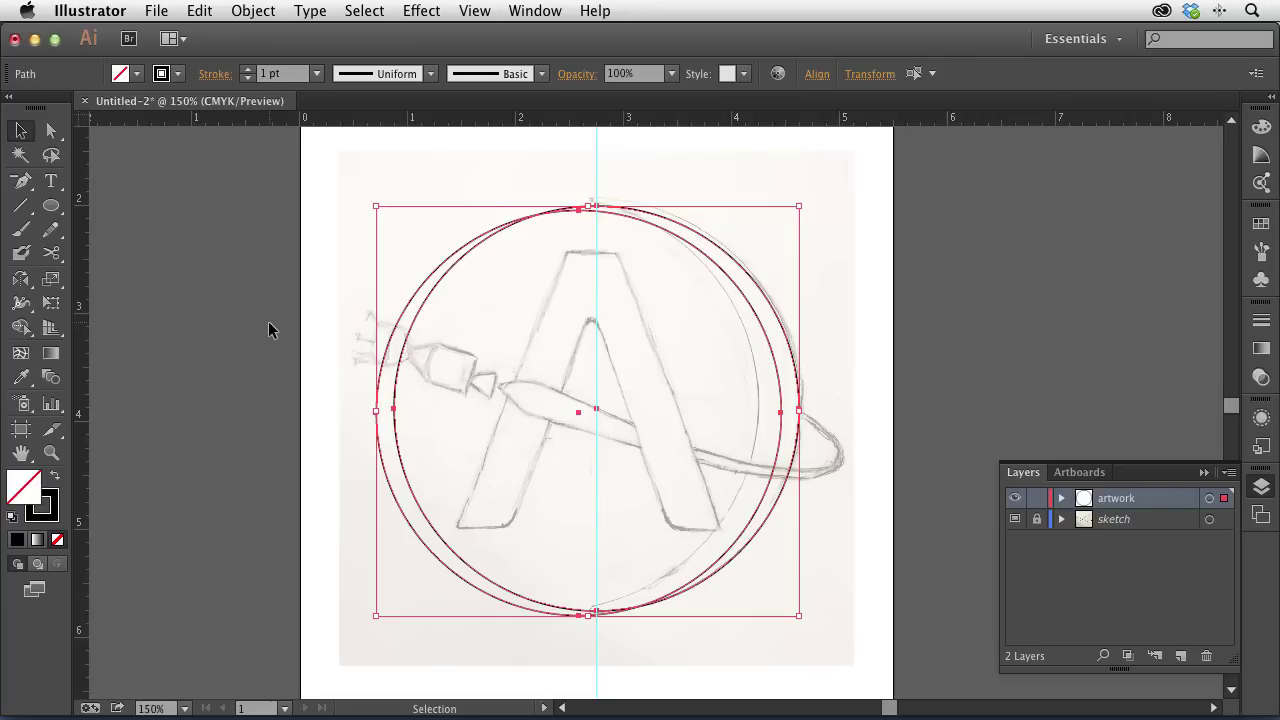
{"action": "key", "text": "shift+m"}
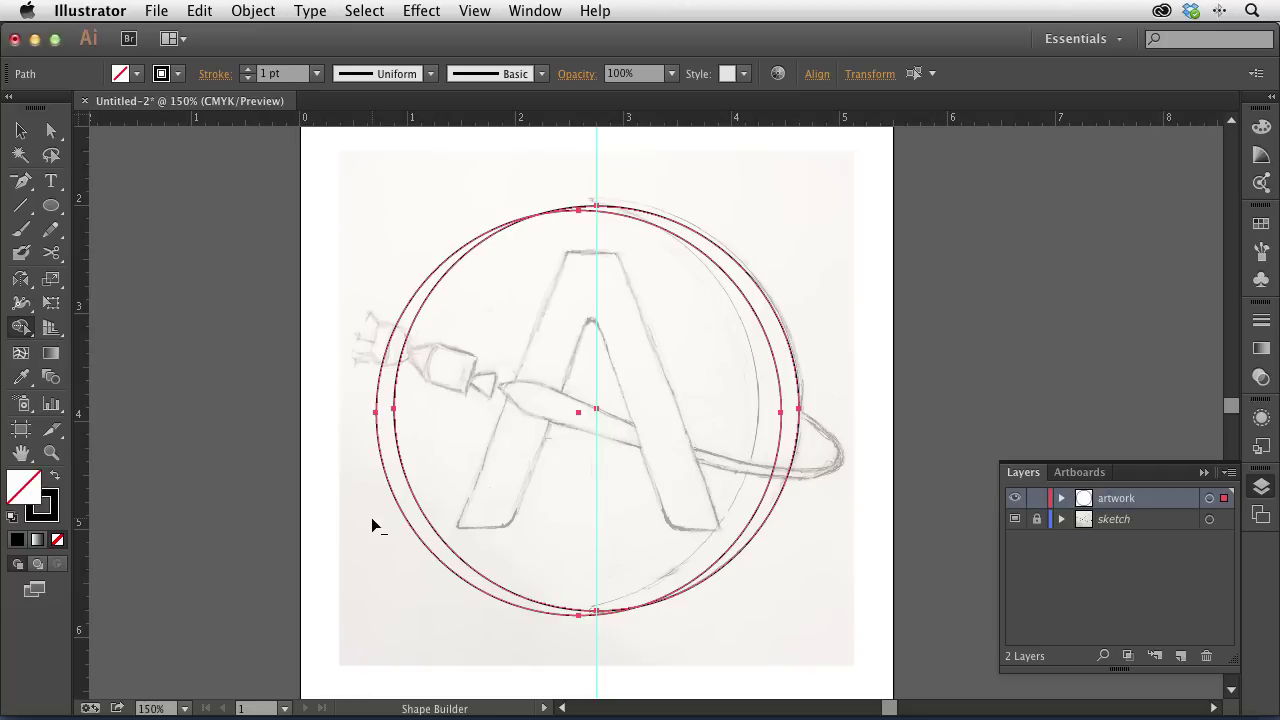
{"action": "left_click_drag", "start_coordinate": [304, 533], "coordinate": [735, 383]}
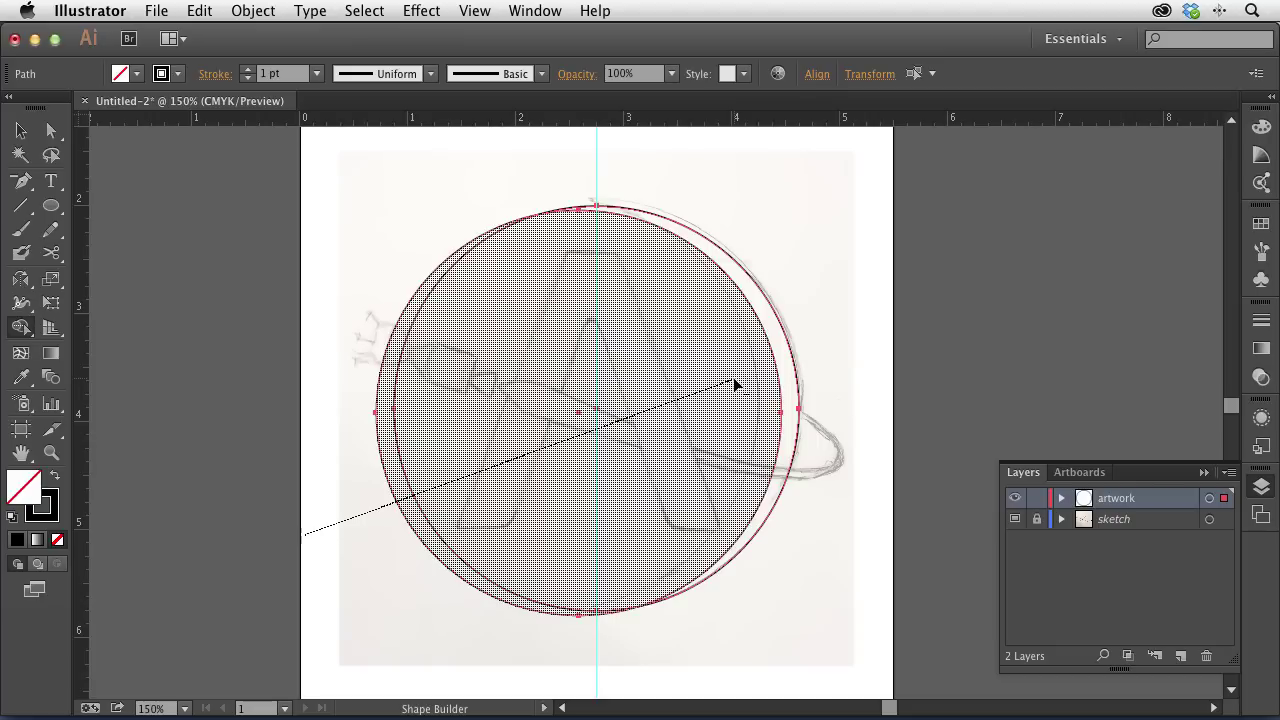
{"action": "left_click_drag", "start_coordinate": [735, 383], "coordinate": [735, 385]}
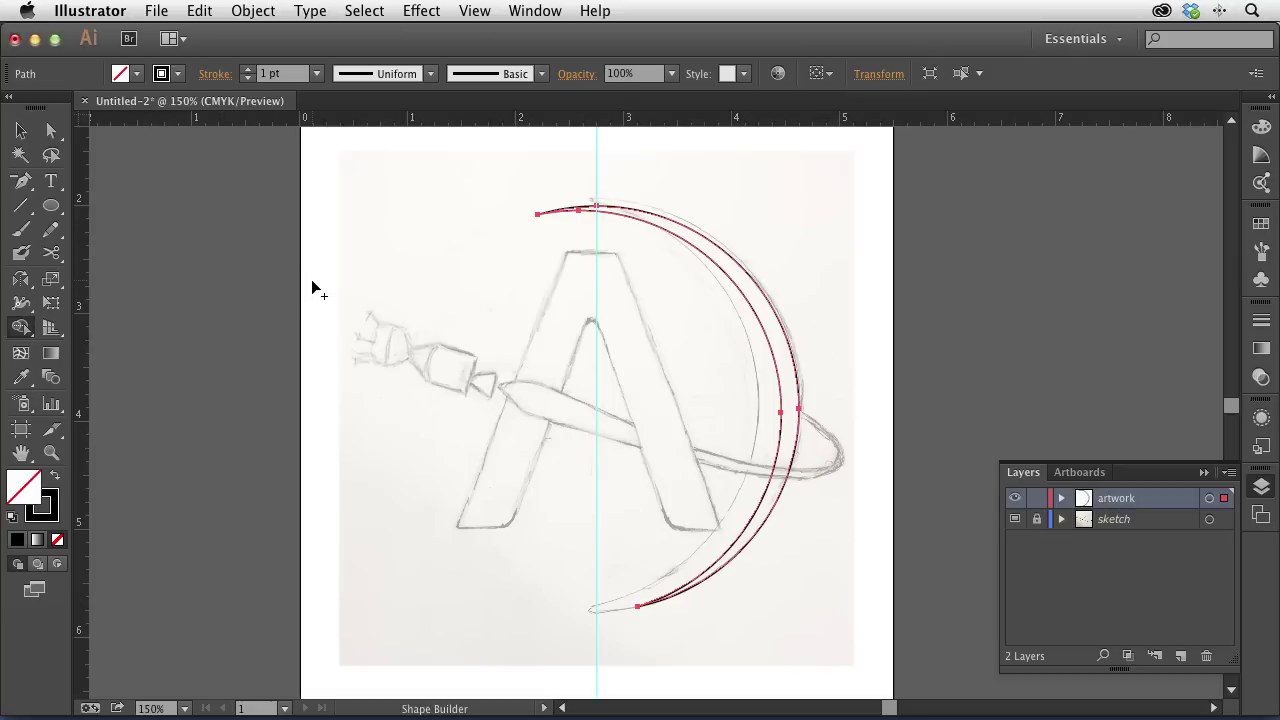
{"action": "key", "text": "v"}
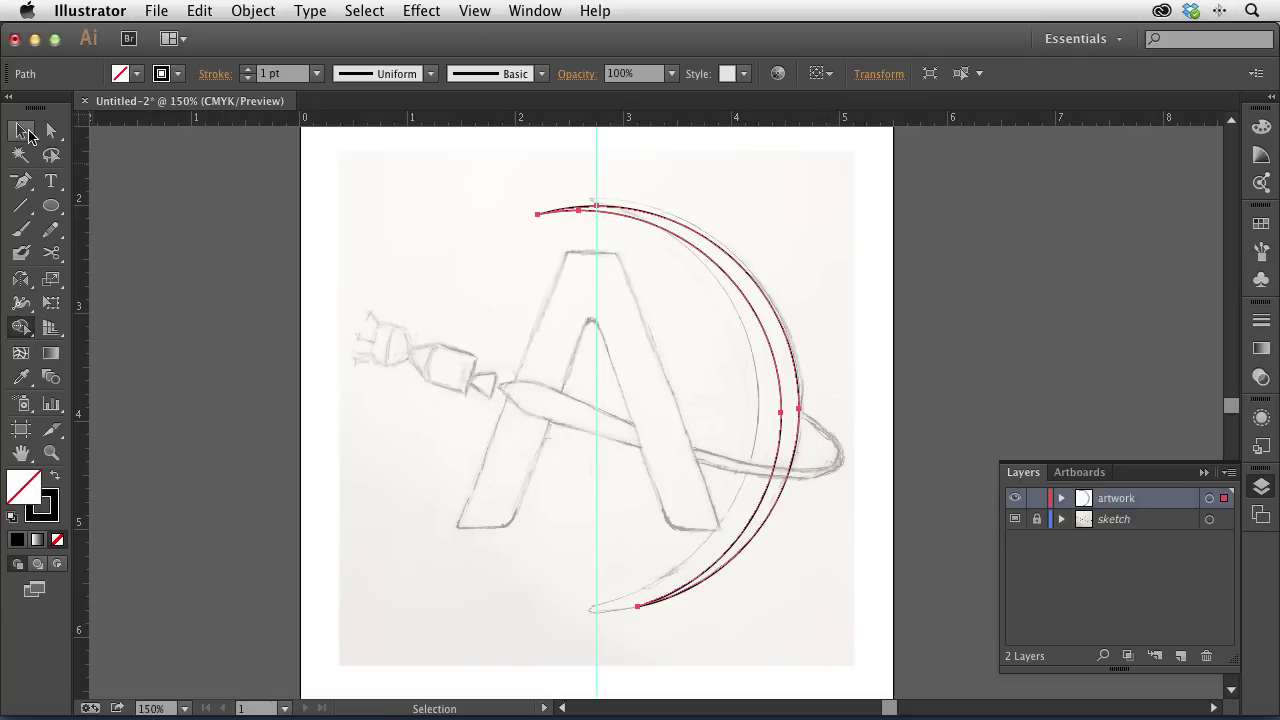
{"action": "left_click", "coordinate": [583, 262]}
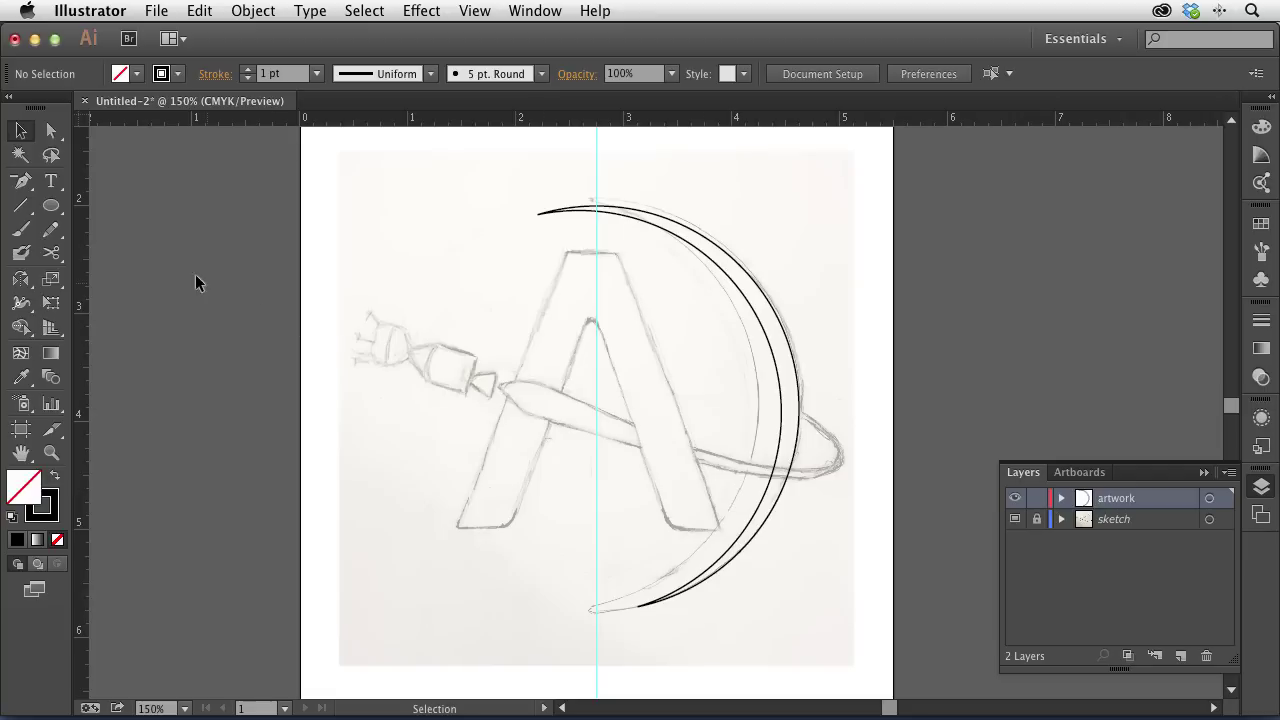
{"action": "left_click", "coordinate": [20, 207]}
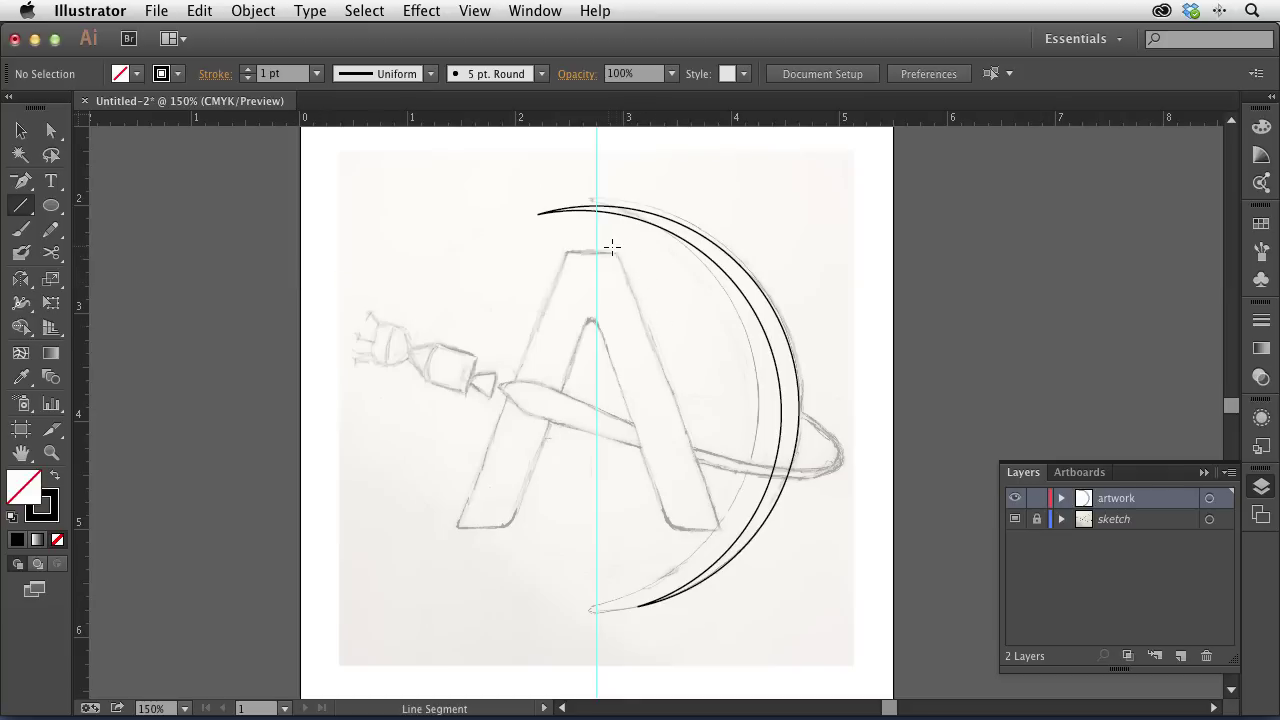
Step: Draw a line along the A's right leg from apex to crescent tip, nudged slightly right
{"action": "left_click_drag", "start_coordinate": [610, 240], "coordinate": [736, 566]}
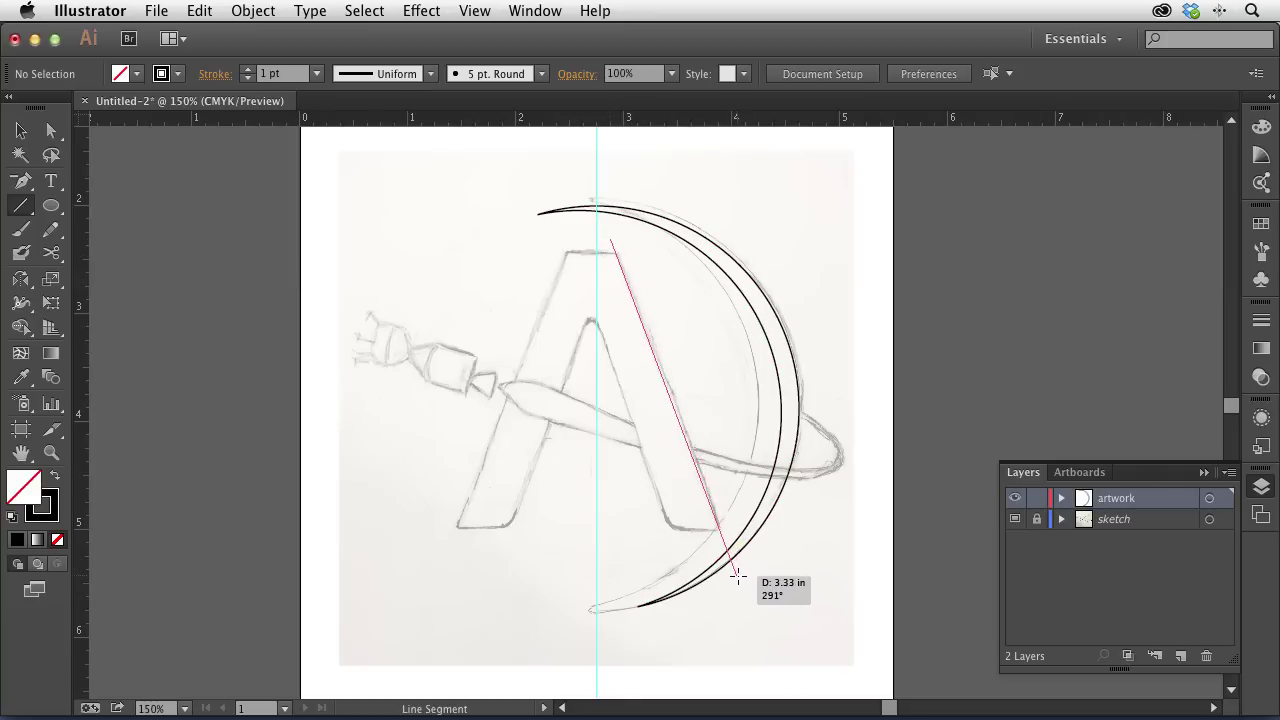
{"action": "mouse_move", "coordinate": [736, 566]}
{"action": "left_mouse_down"}
{"action": "mouse_move", "coordinate": [750, 577]}
{"action": "mouse_move", "coordinate": [737, 578]}
{"action": "mouse_move", "coordinate": [797, 537]}
{"action": "mouse_move", "coordinate": [729, 574]}
{"action": "left_mouse_up"}
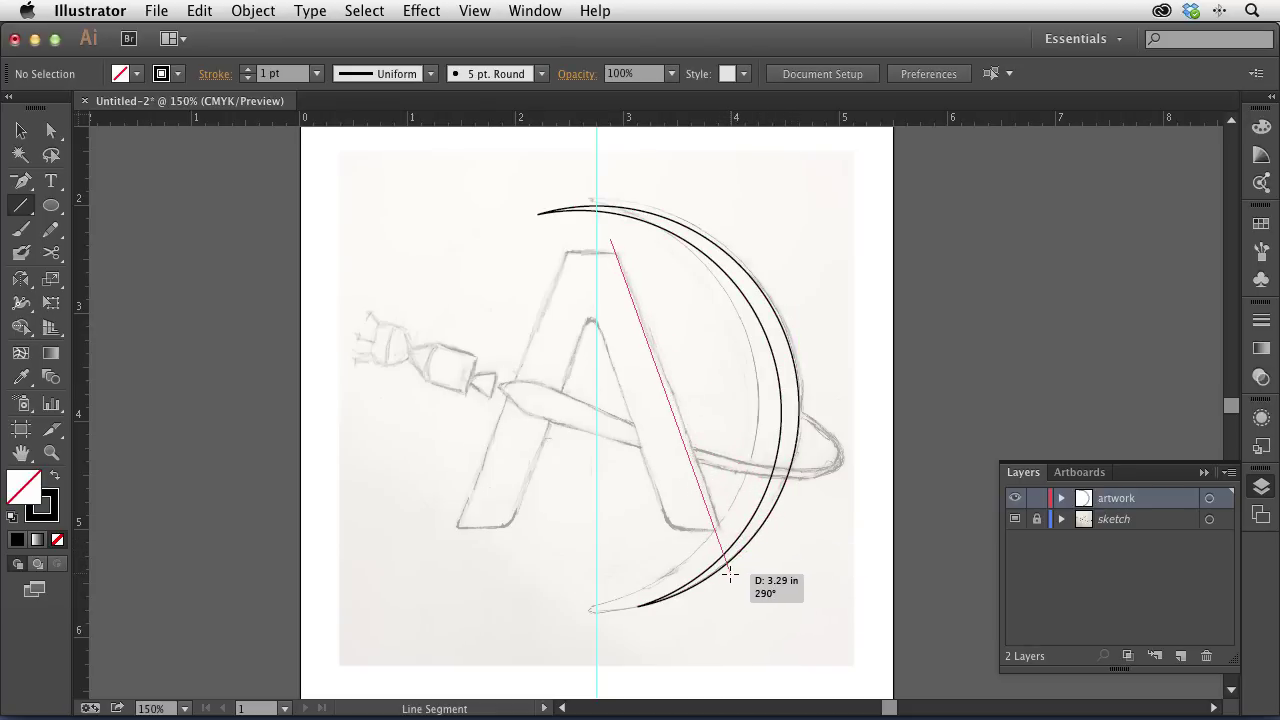
{"action": "left_click_drag", "start_coordinate": [729, 574], "coordinate": [729, 575]}
{"action": "left_click_drag", "start_coordinate": [729, 575], "coordinate": [730, 574]}
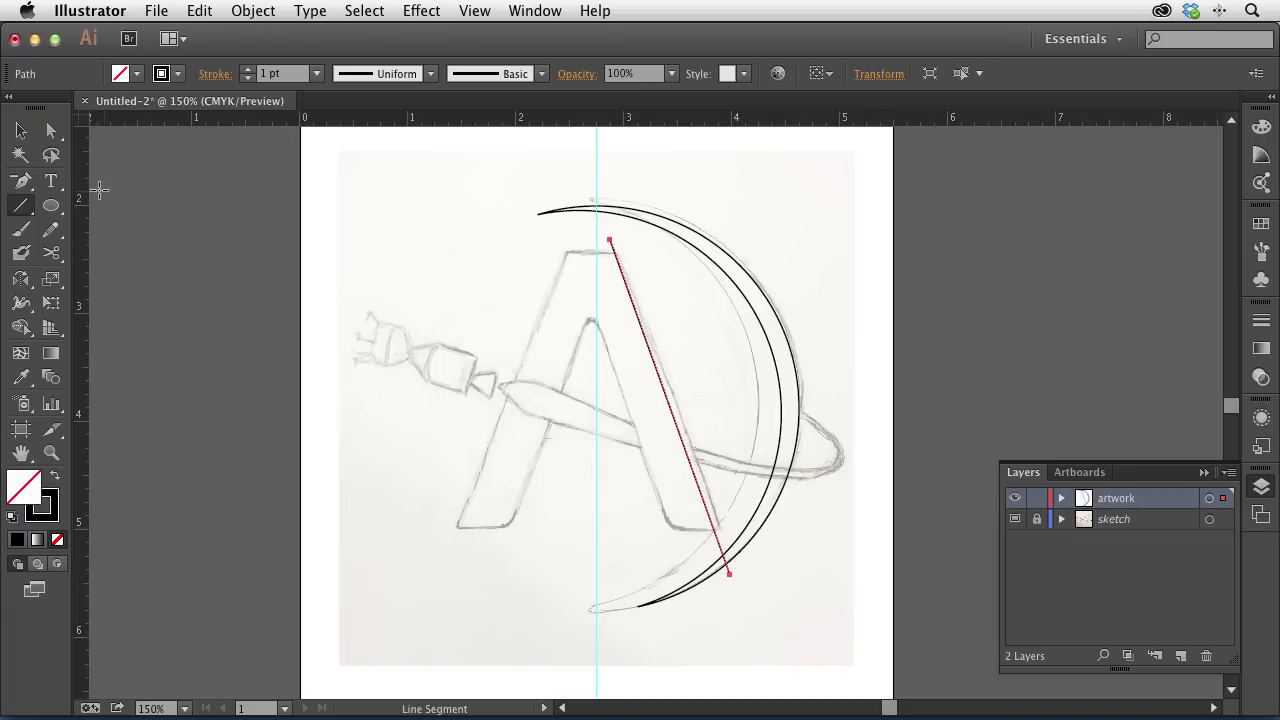
{"action": "left_click", "coordinate": [18, 131]}
{"action": "key", "text": "Right"}
{"action": "key", "text": "Right"}
{"action": "key", "text": "Right"}
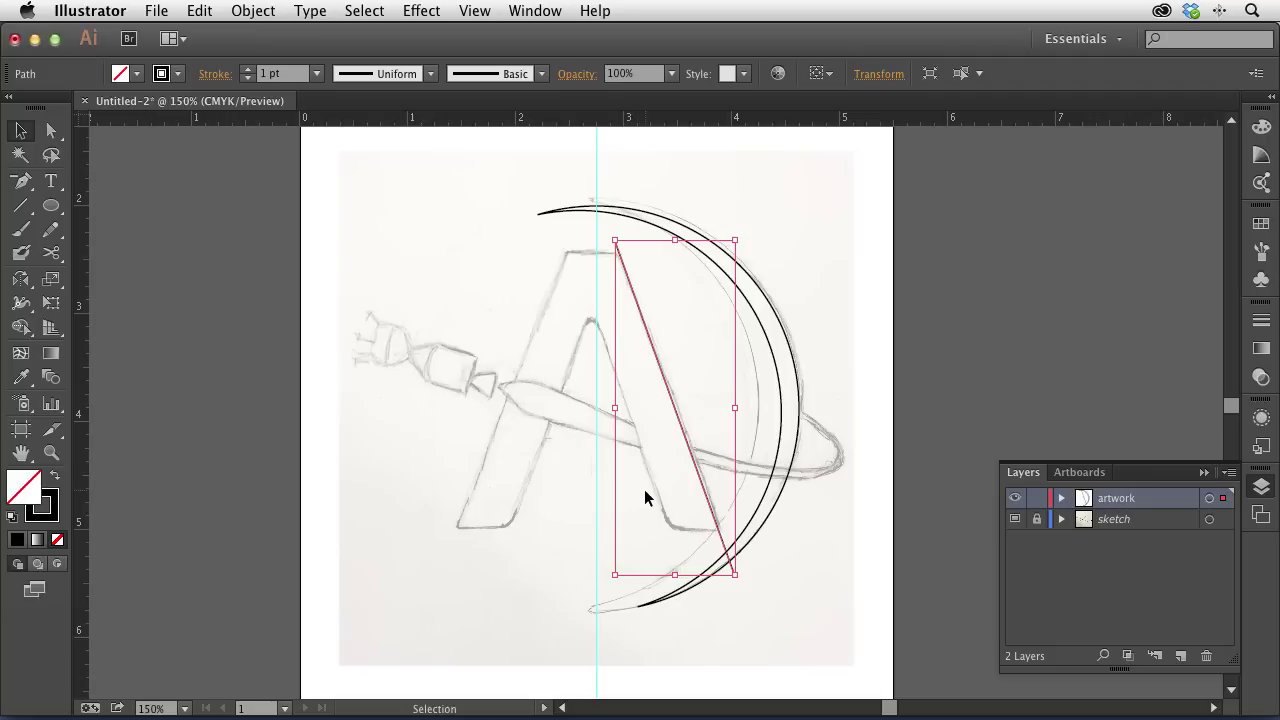
{"action": "left_click", "coordinate": [514, 277]}
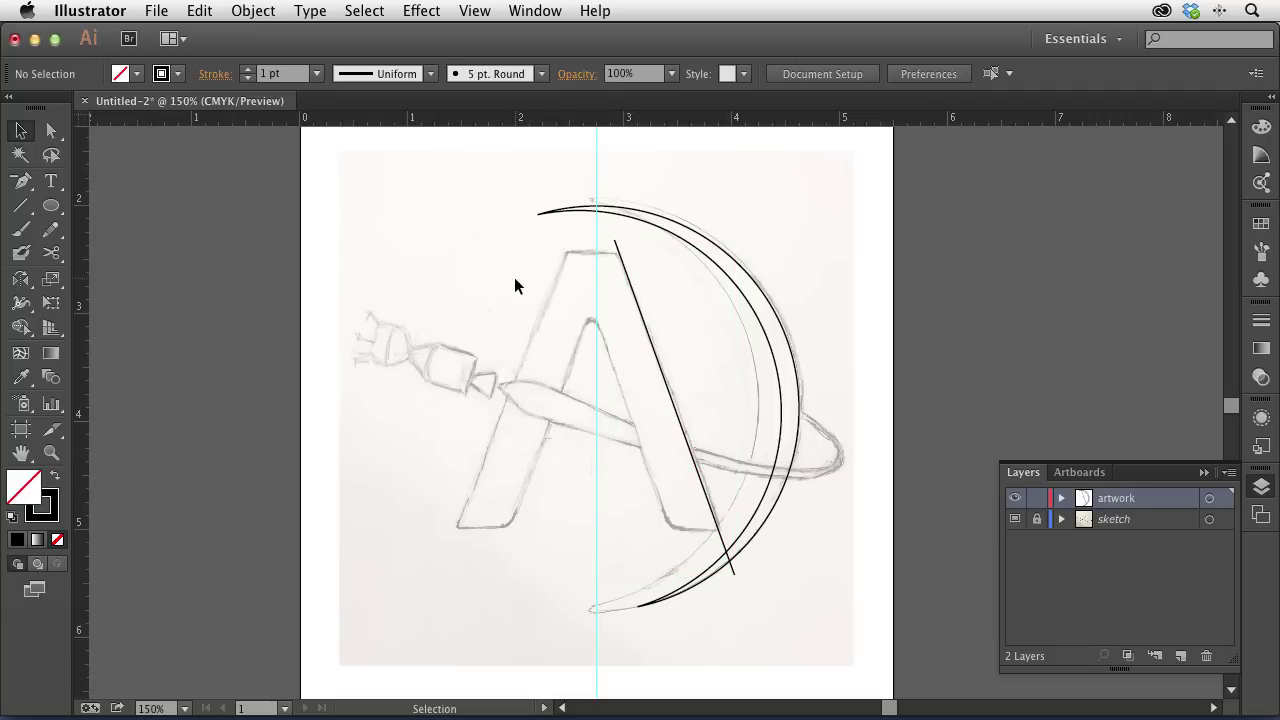
{"action": "left_click", "coordinate": [21, 205]}
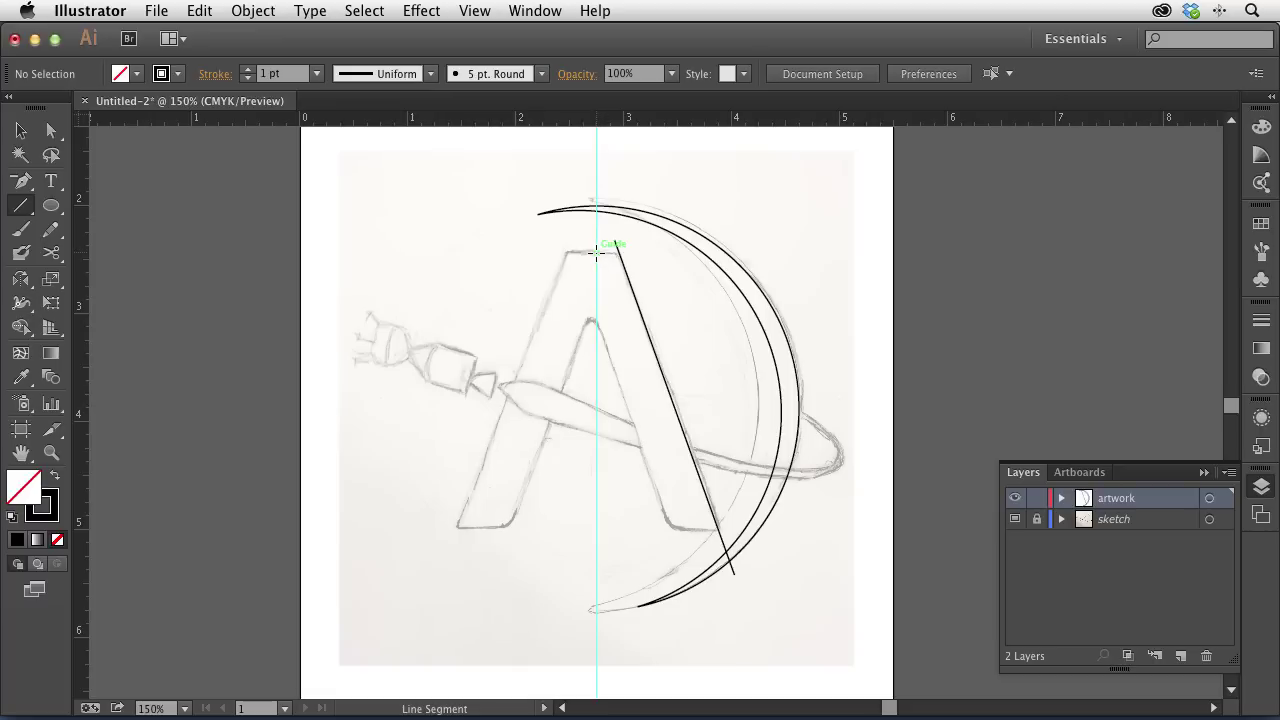
Step: Draw a short horizontal line at the A's top and copy the diagonal down to its inner edge
{"action": "left_click_drag", "start_coordinate": [596, 252], "coordinate": [636, 252]}
{"action": "left_click", "coordinate": [20, 130]}
{"action": "left_click", "coordinate": [649, 339]}
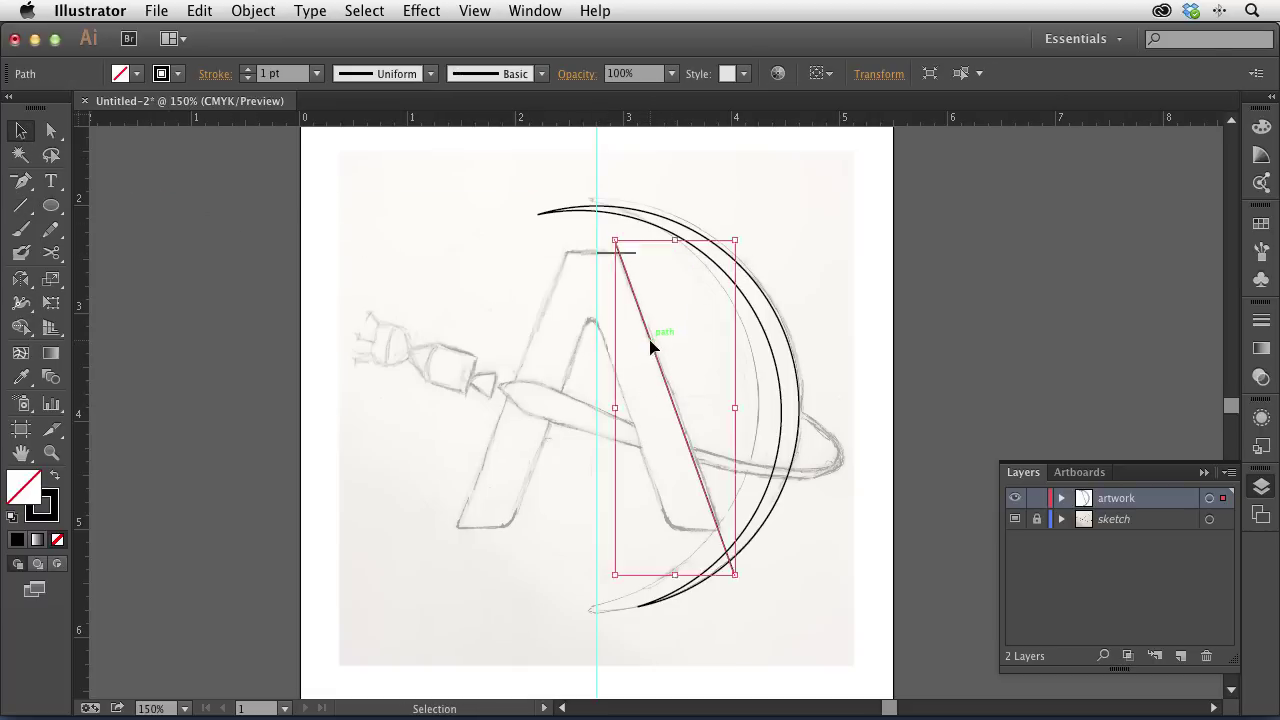
{"action": "left_click_drag", "start_coordinate": [647, 355], "coordinate": [640, 453]}
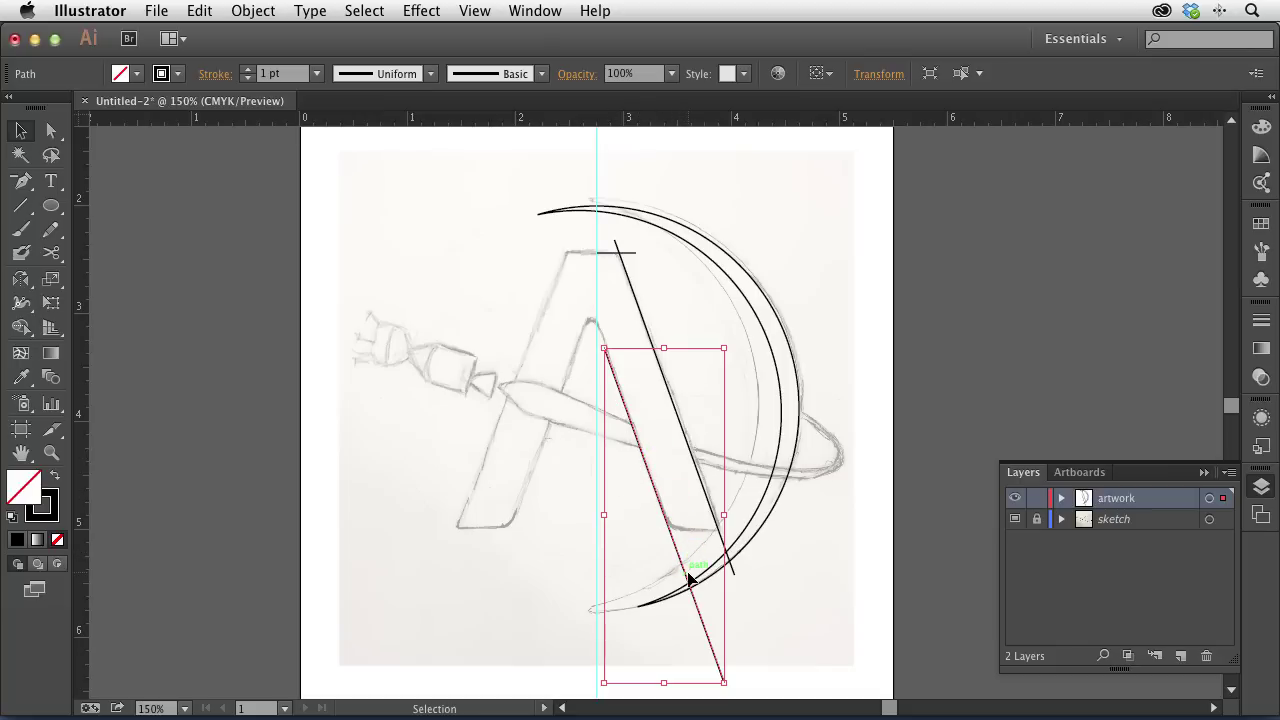
{"action": "left_click", "coordinate": [578, 367]}
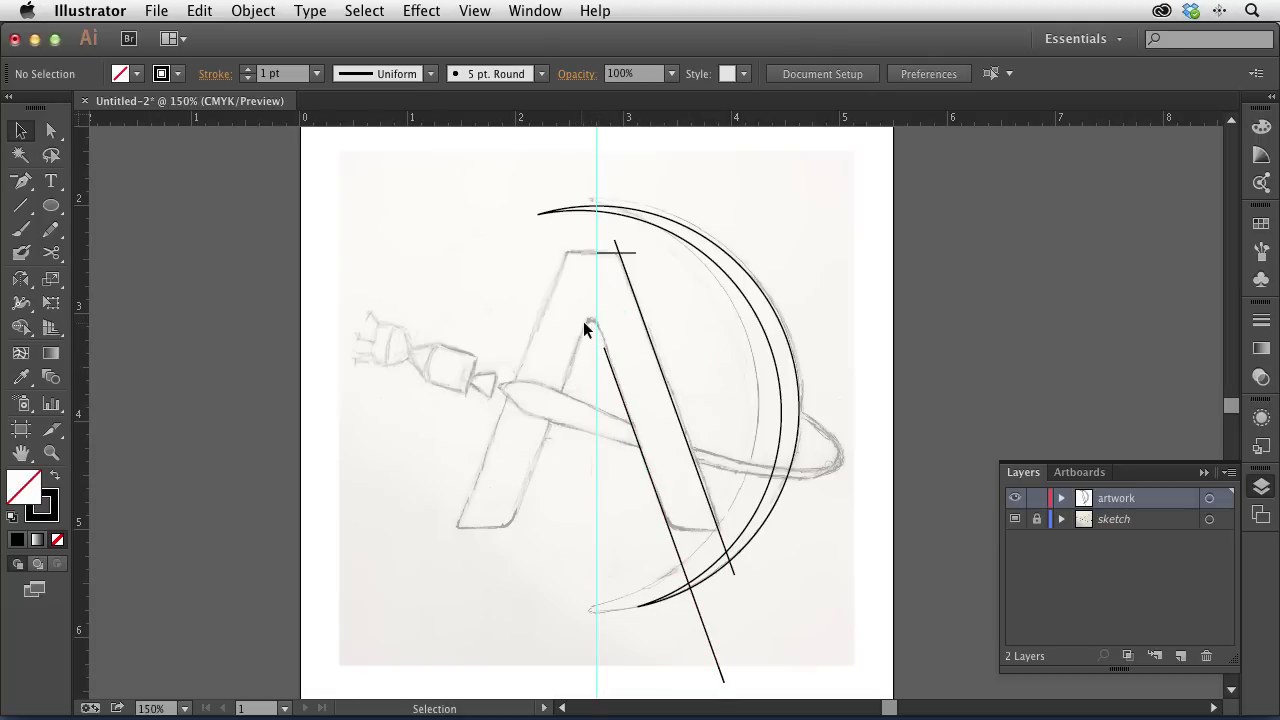
Step: Check the copied diagonal and zoom in on the inner top of the A
{"action": "left_click", "coordinate": [634, 430]}
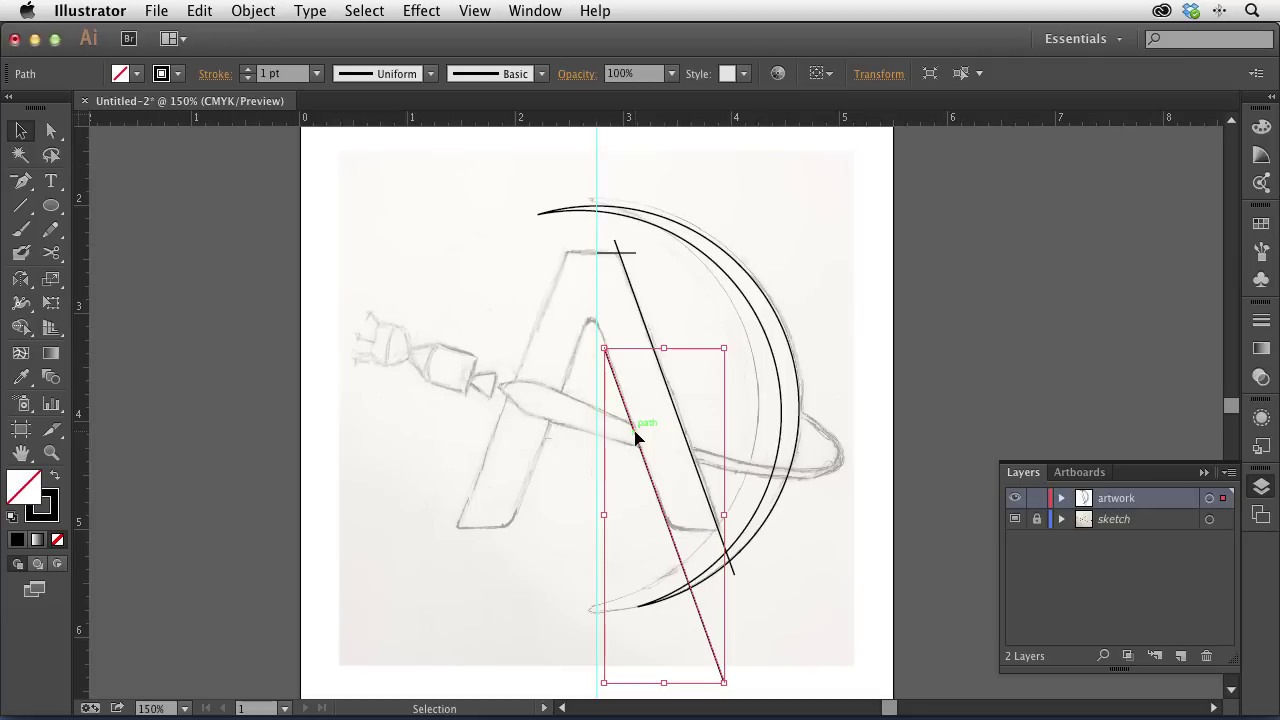
{"action": "left_click", "coordinate": [580, 343]}
{"action": "key", "text": "z"}
{"action": "left_click_drag", "start_coordinate": [509, 251], "coordinate": [700, 460]}
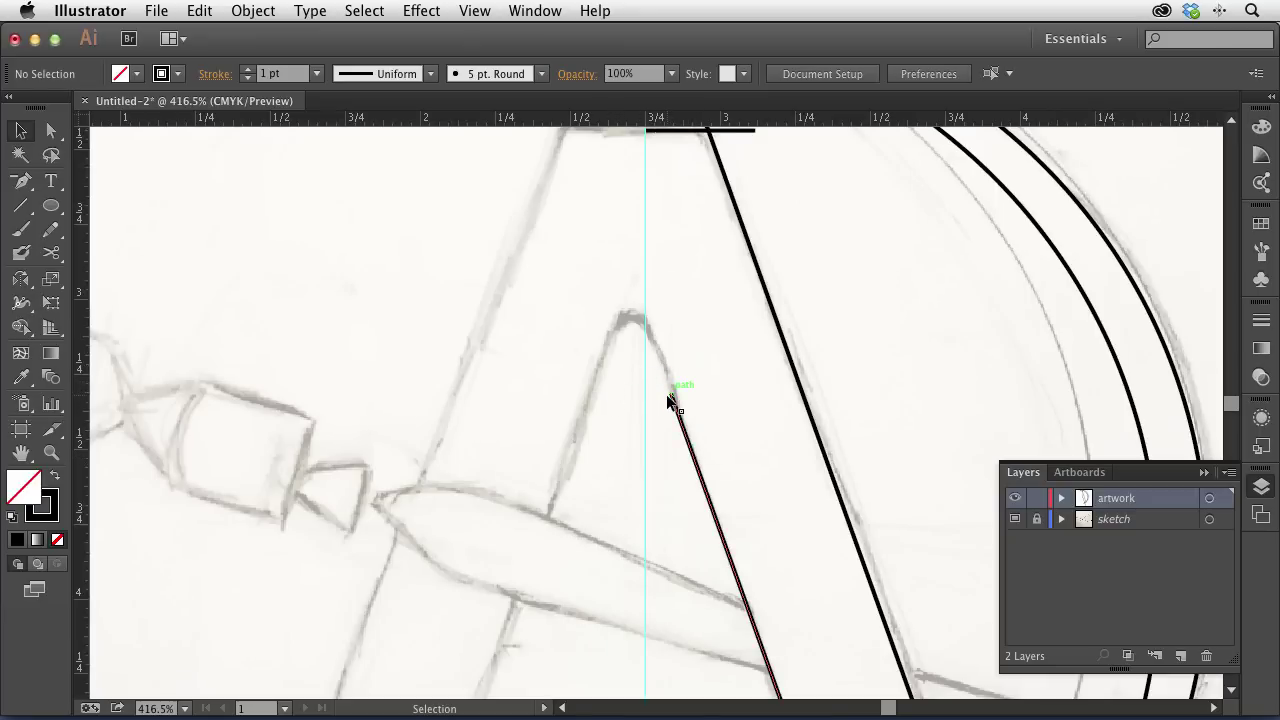
Step: Adjust the inner diagonal's top end and draw a 0.25 in circle at the A's inner peak
{"action": "left_click_drag", "start_coordinate": [666, 394], "coordinate": [666, 397]}
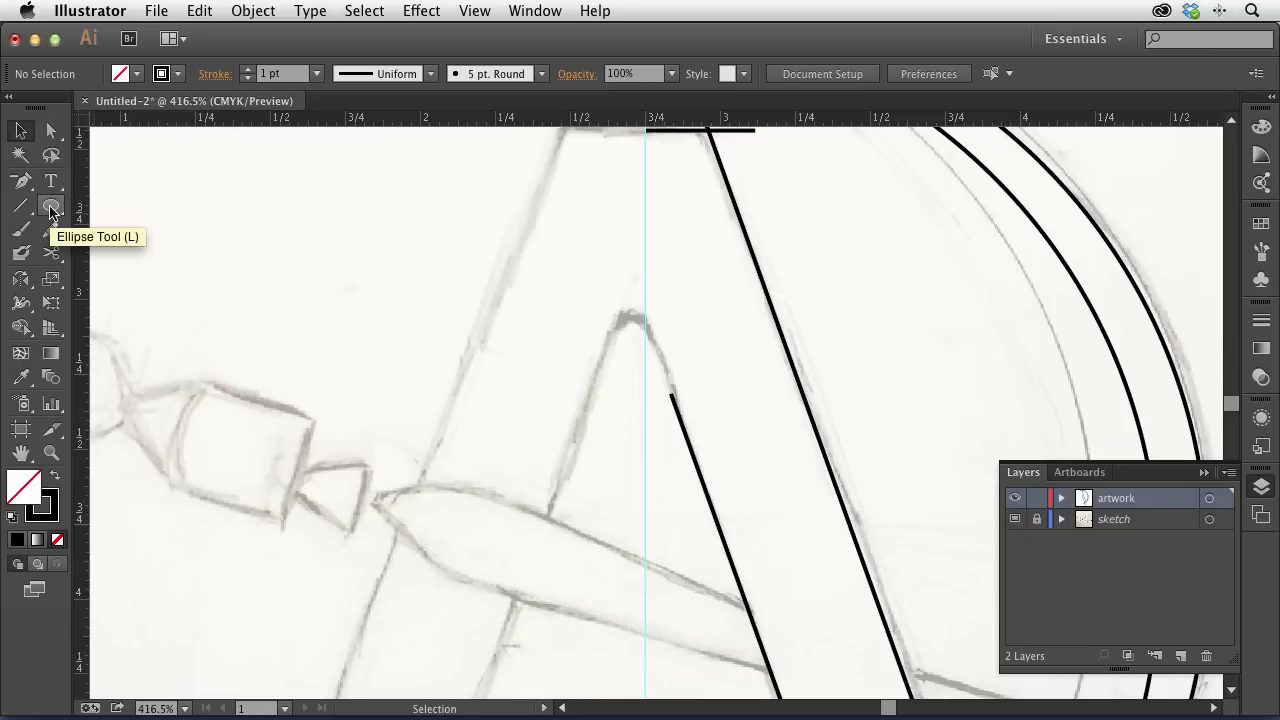
{"action": "left_click", "coordinate": [51, 207]}
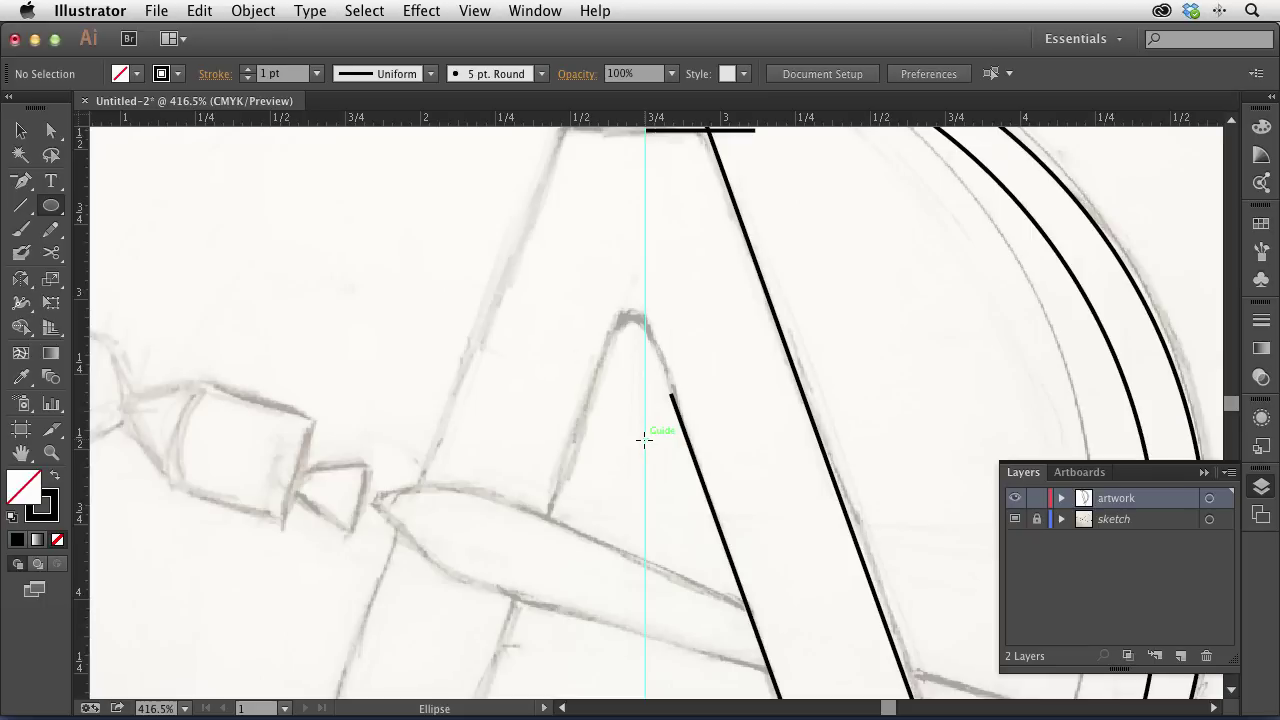
{"action": "left_click_drag", "start_coordinate": [644, 440], "coordinate": [676, 478]}
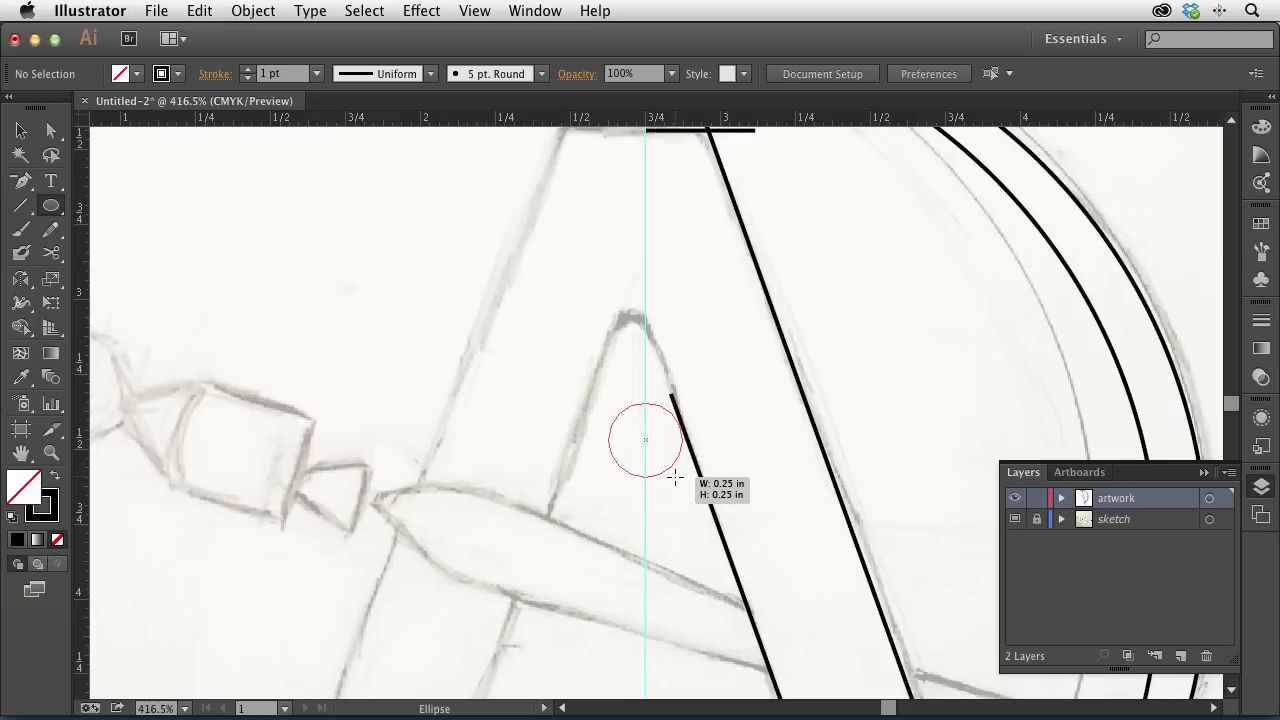
{"action": "left_click_drag", "start_coordinate": [676, 478], "coordinate": [676, 478]}
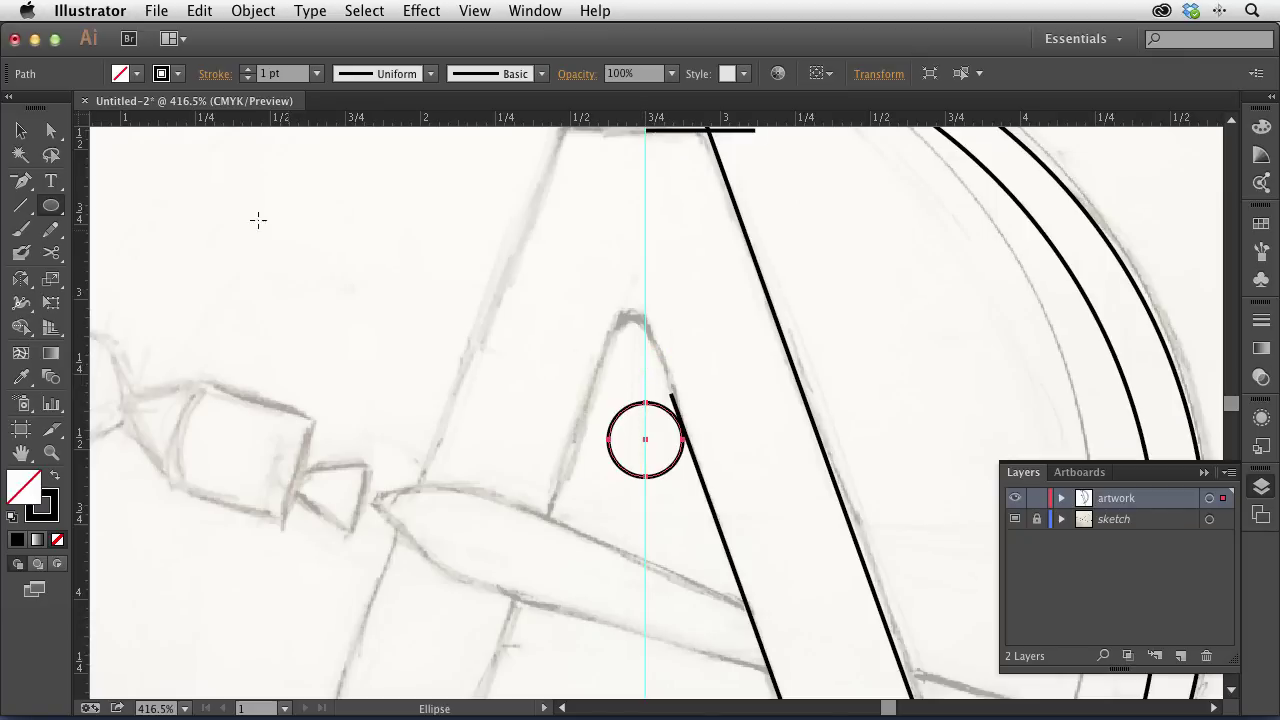
Step: Inspect the diagonal's top anchor and the circle with Direct Selection, leaving only the circle selected
{"action": "left_click", "coordinate": [51, 131]}
{"action": "left_click_drag", "start_coordinate": [686, 447], "coordinate": [688, 450]}
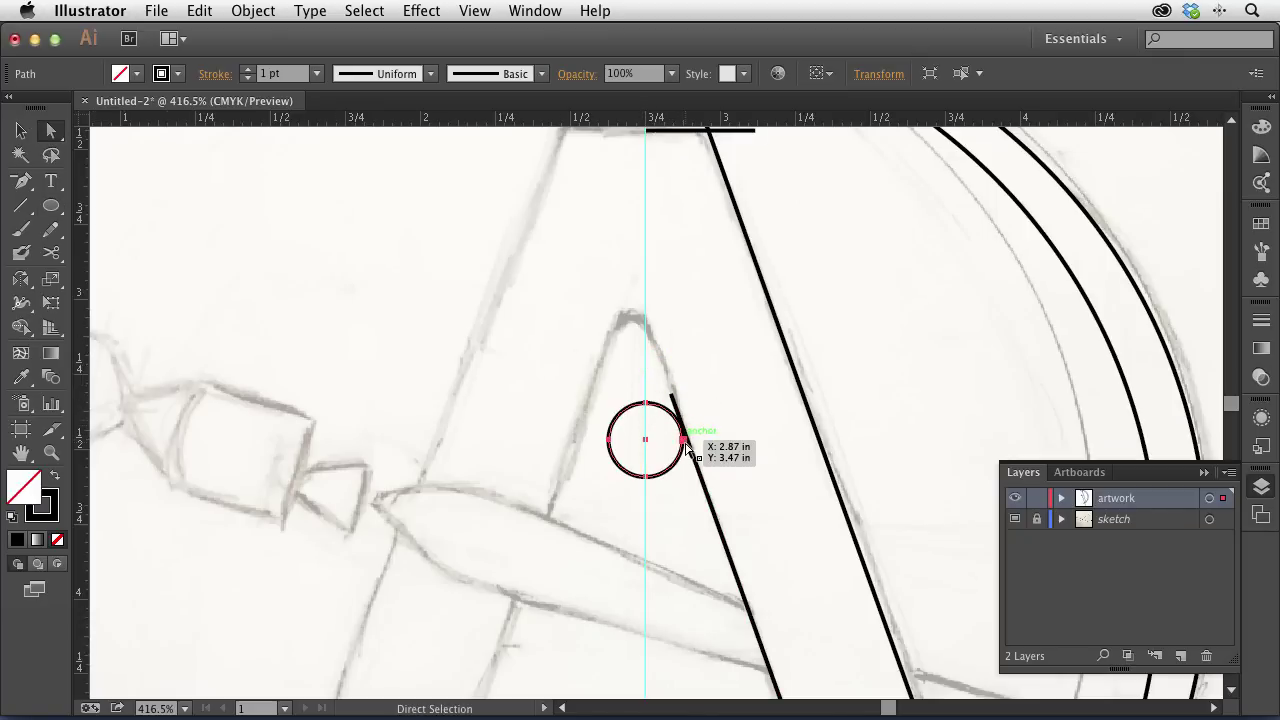
{"action": "left_click_drag", "start_coordinate": [688, 450], "coordinate": [688, 452]}
{"action": "left_click", "coordinate": [697, 482]}
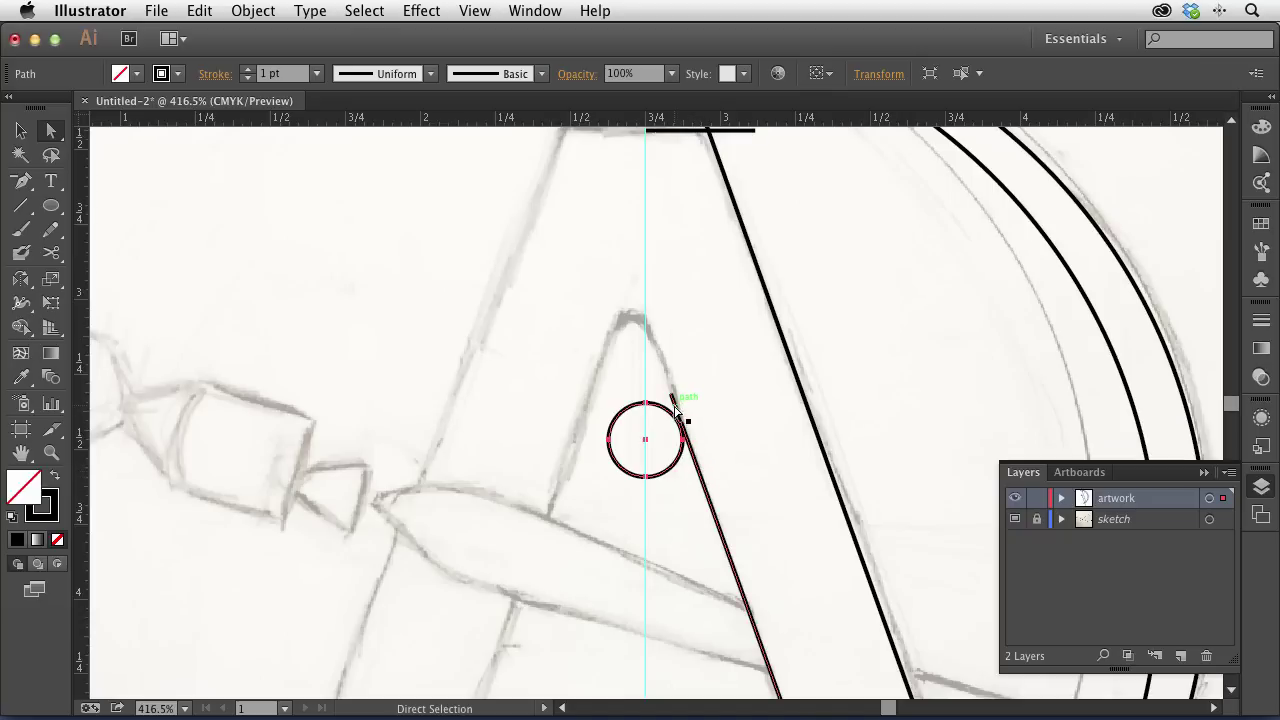
{"action": "left_click", "coordinate": [708, 502]}
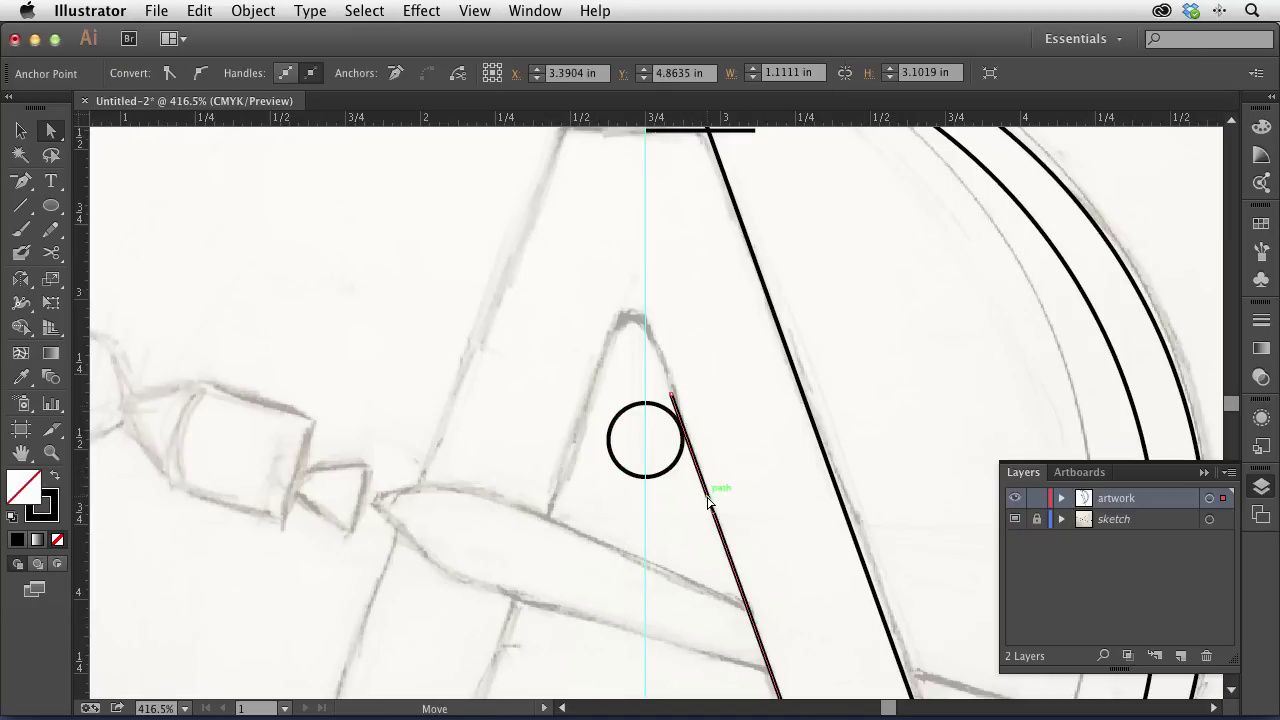
{"action": "left_click", "coordinate": [661, 479]}
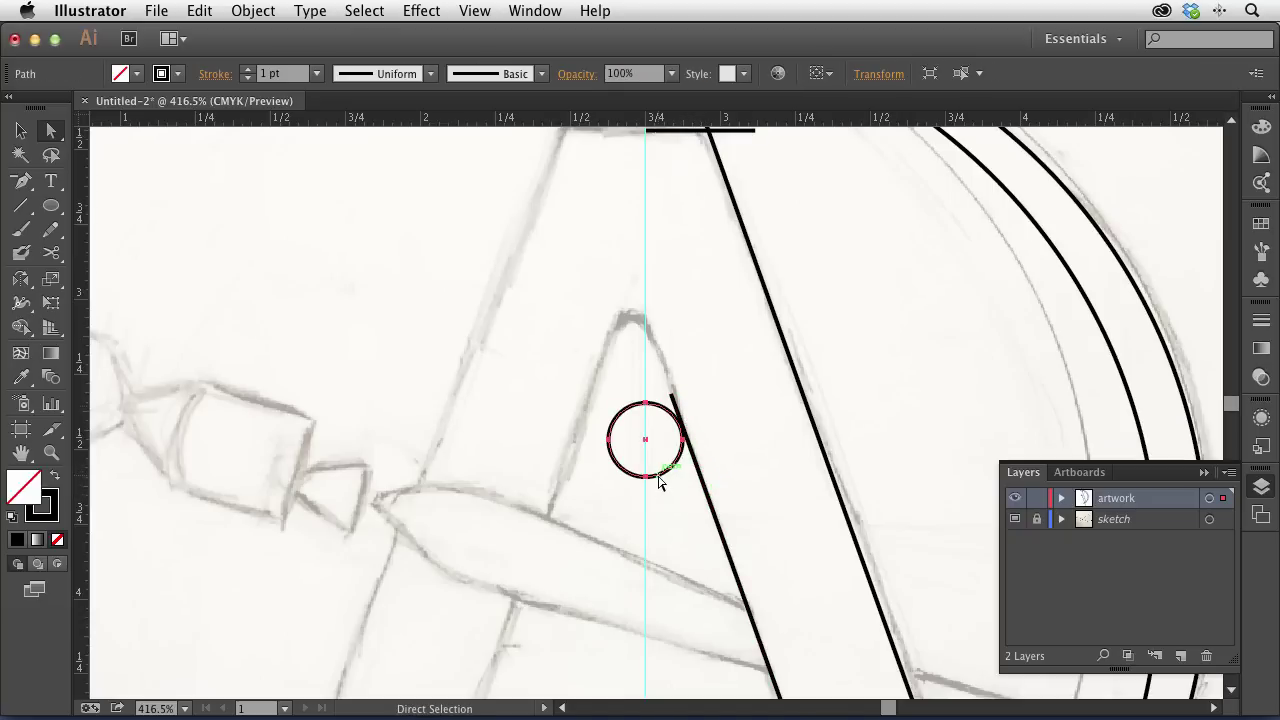
{"action": "left_click", "coordinate": [705, 487], "text": "shift"}
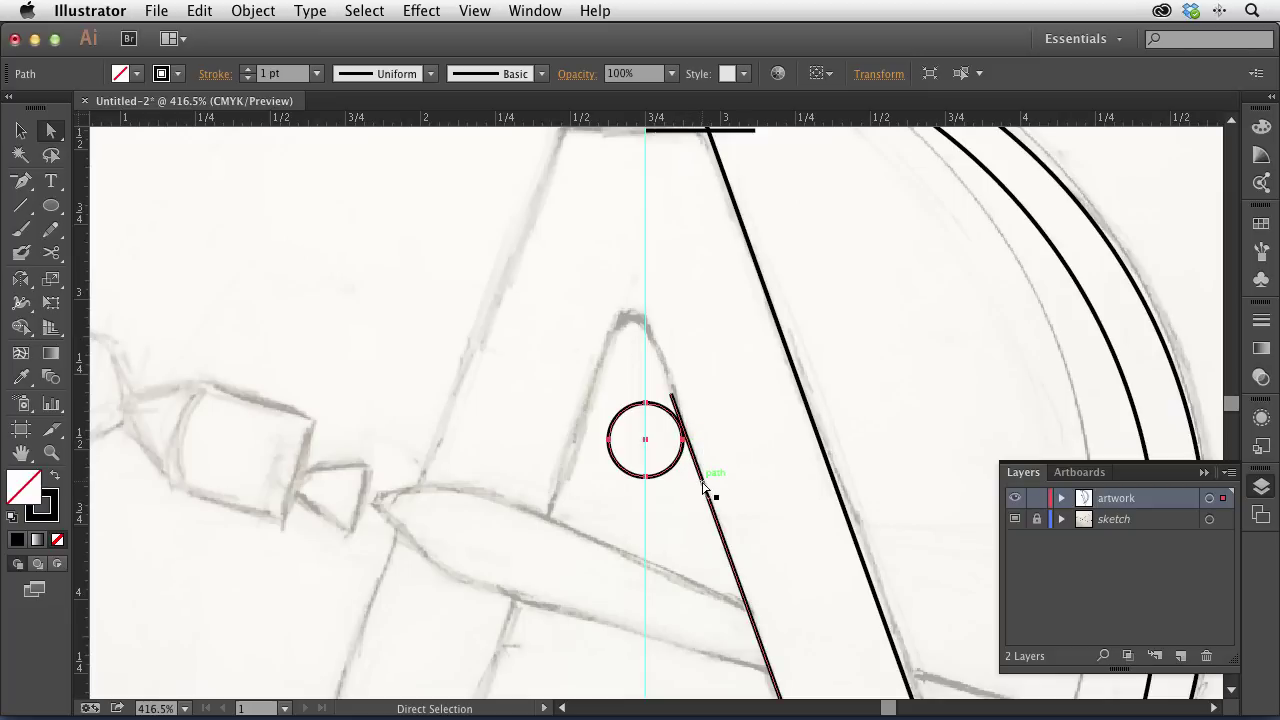
{"action": "left_click", "coordinate": [706, 489], "text": "shift"}
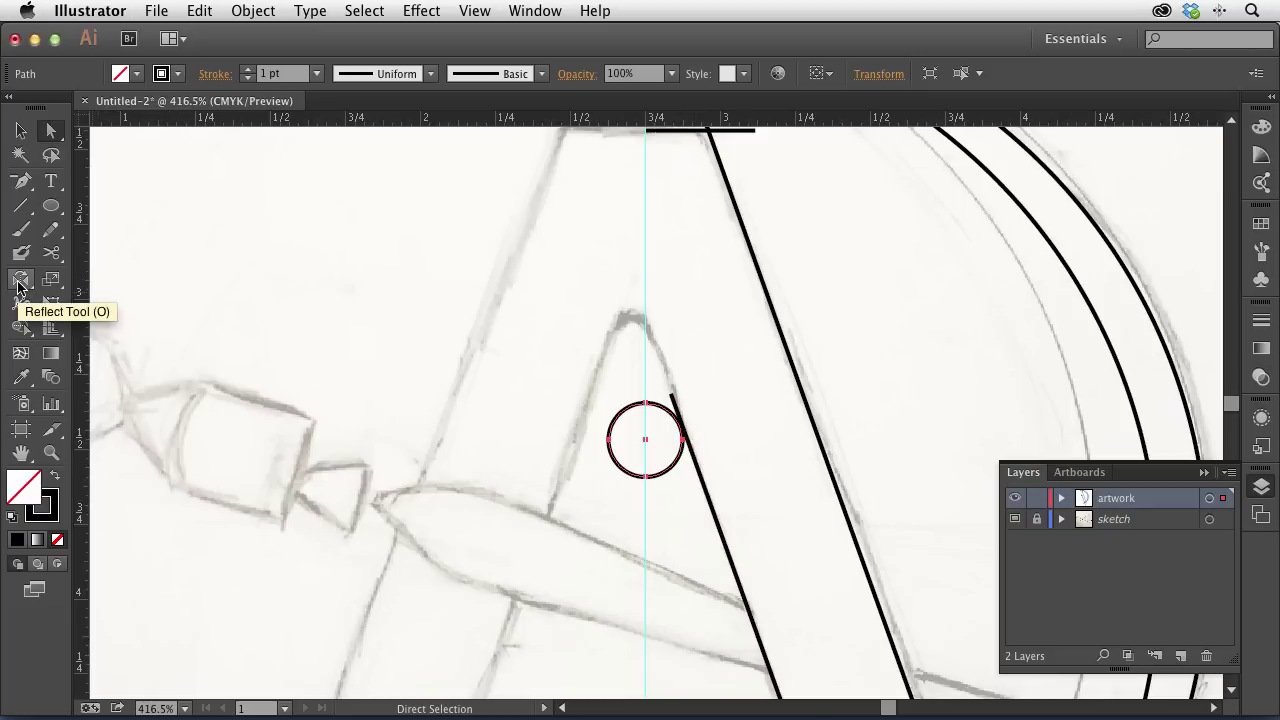
Step: Rotate the small circle 290° using the Rotate dialog
{"action": "left_click", "coordinate": [18, 287]}
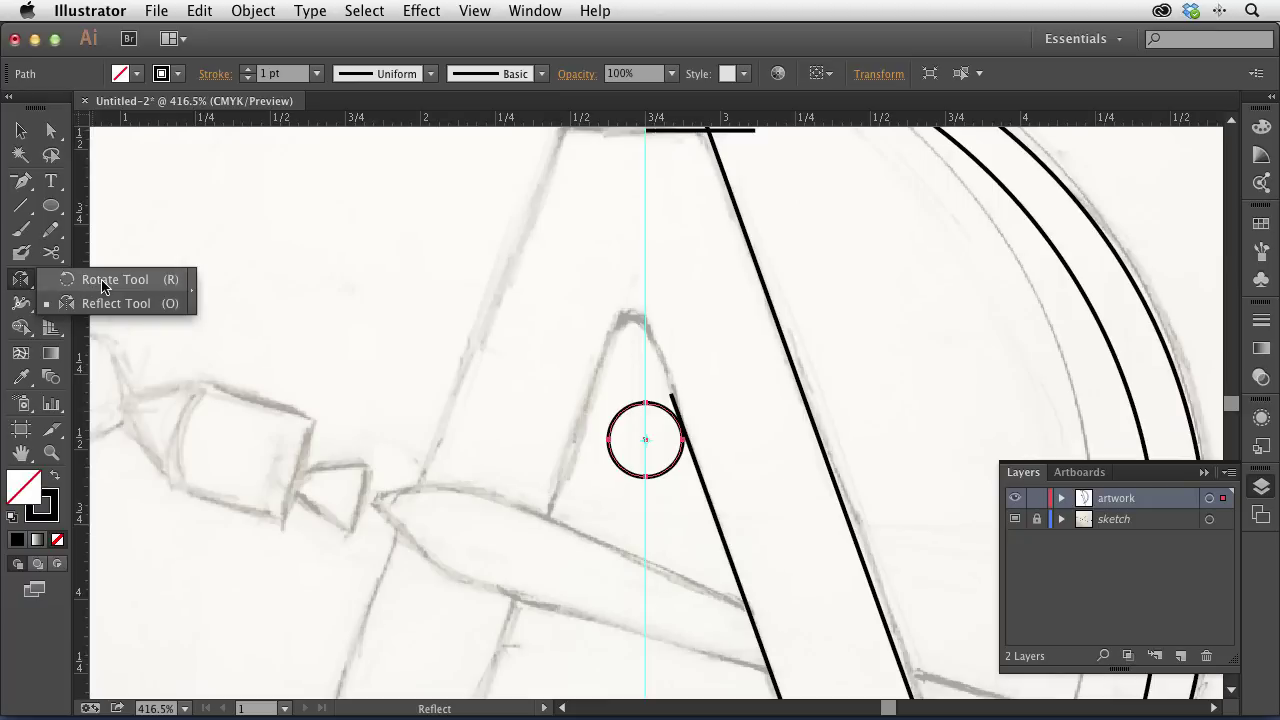
{"action": "left_click", "coordinate": [24, 287]}
{"action": "double_click", "coordinate": [22, 280]}
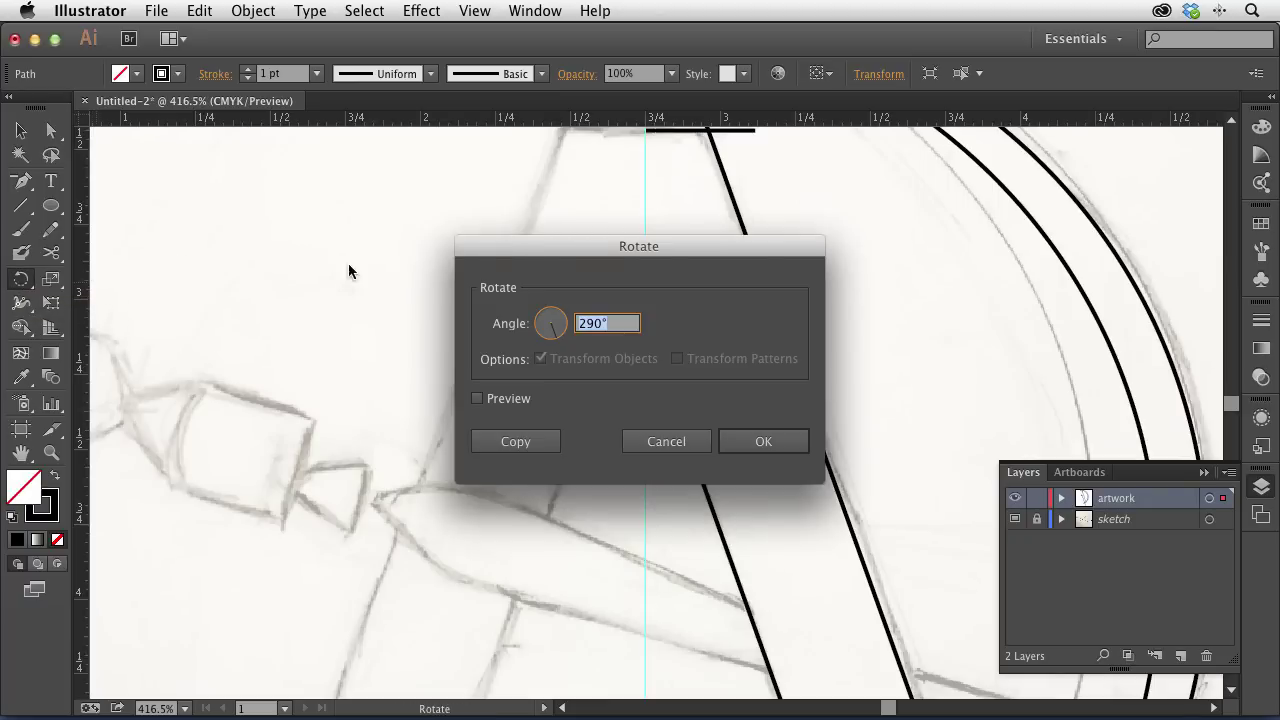
{"action": "mouse_move", "coordinate": [548, 256]}
{"action": "left_mouse_down"}
{"action": "mouse_move", "coordinate": [234, 121]}
{"action": "mouse_move", "coordinate": [303, 192]}
{"action": "left_mouse_up"}
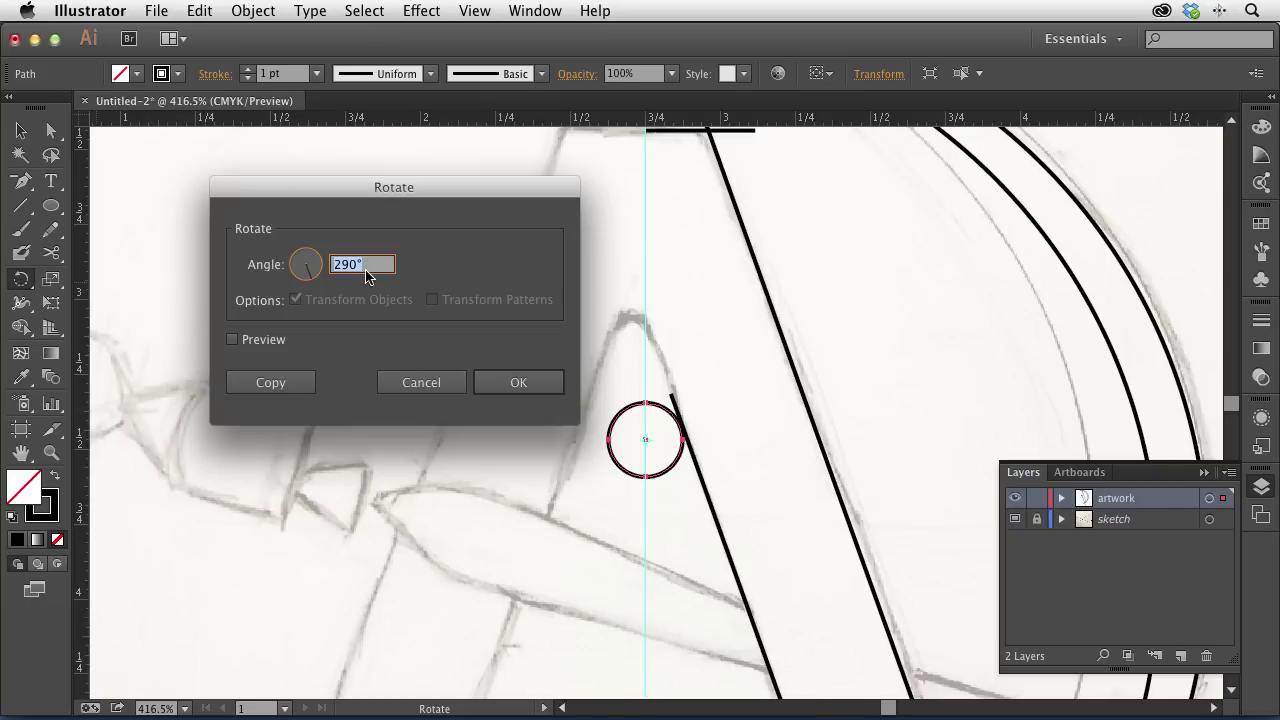
{"action": "left_click", "coordinate": [510, 385]}
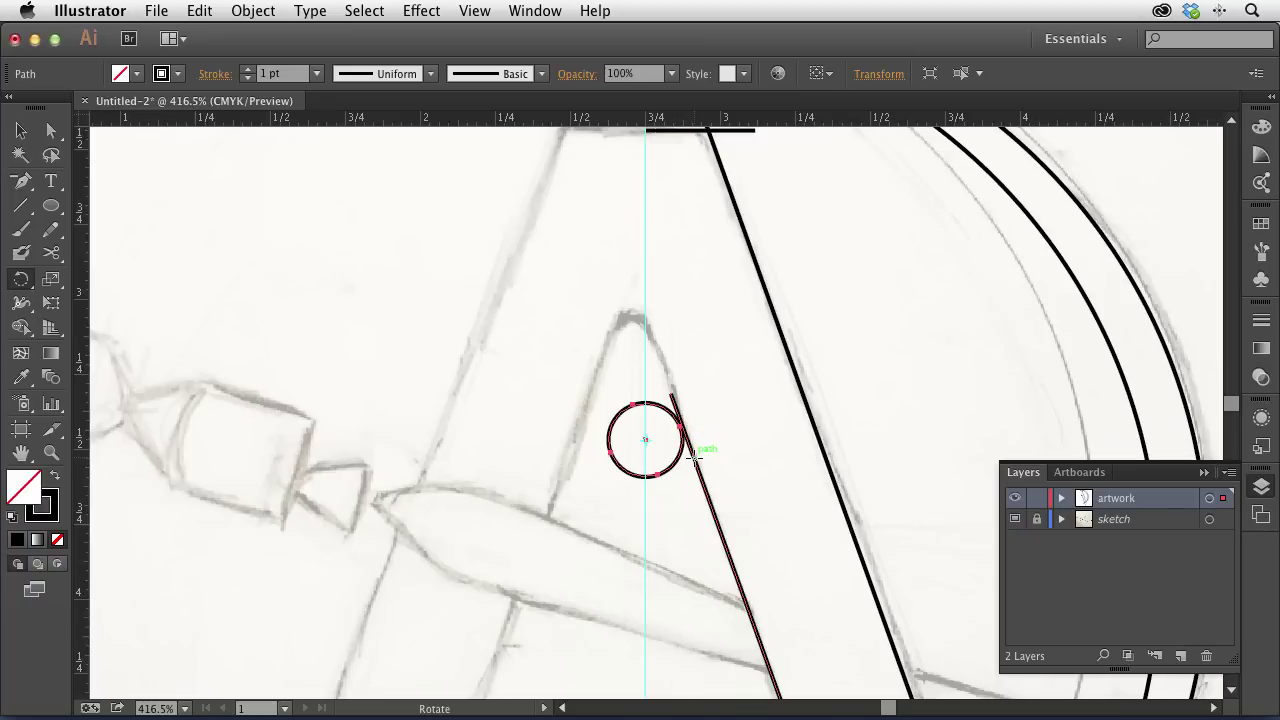
Step: Drag the circle toward the A's inner edge with Direct Selection
{"action": "left_click", "coordinate": [51, 130]}
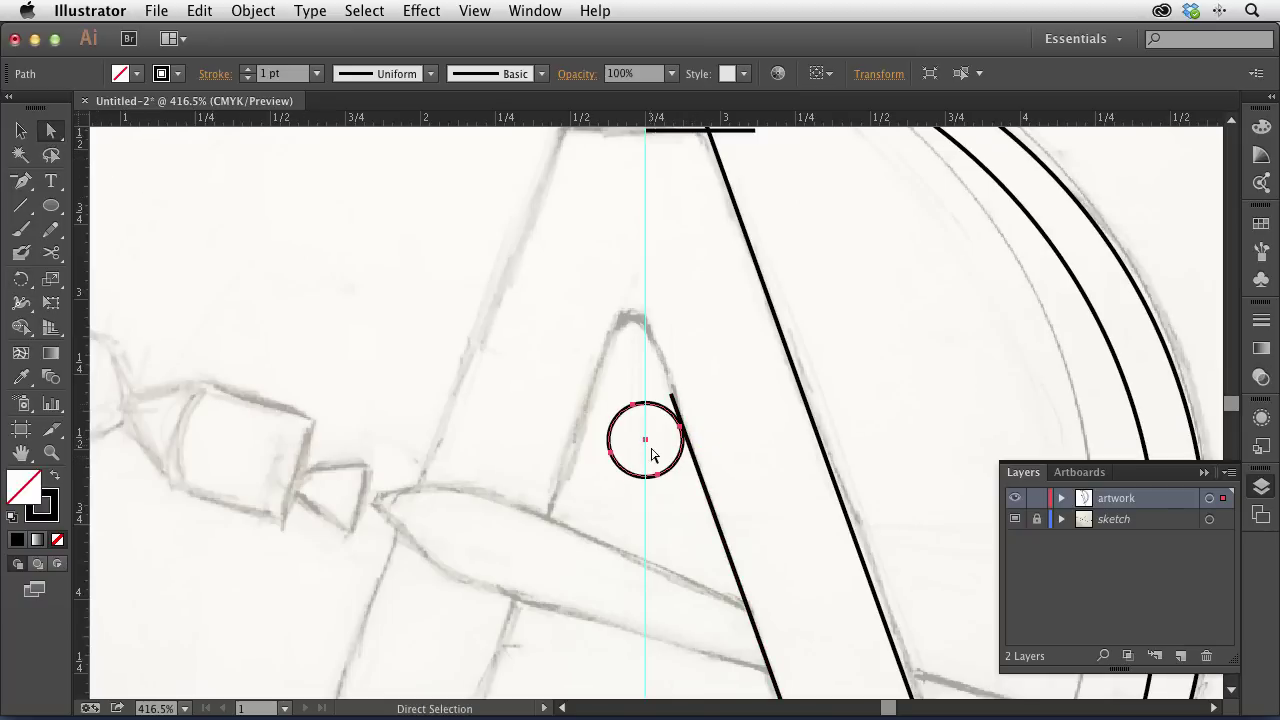
{"action": "left_click", "coordinate": [672, 482], "text": "alt"}
{"action": "left_click", "coordinate": [674, 471], "text": "alt"}
{"action": "mouse_move", "coordinate": [674, 471]}
{"action": "left_mouse_down"}
{"action": "mouse_move", "coordinate": [620, 432]}
{"action": "mouse_move", "coordinate": [673, 400]}
{"action": "left_mouse_up"}
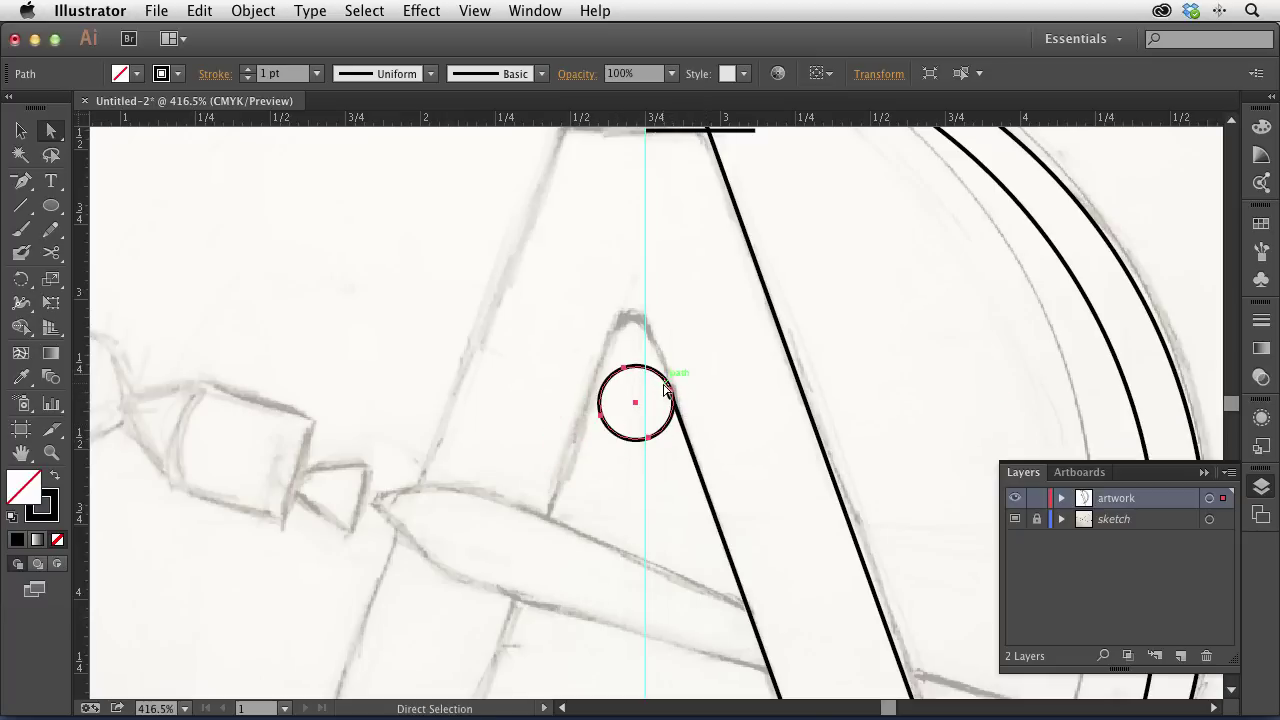
Step: Zoom in on the circle, nudge it slightly down, and select it with the diagonal line
{"action": "left_click_drag", "start_coordinate": [584, 326], "coordinate": [718, 458]}
{"action": "left_click_drag", "start_coordinate": [771, 418], "coordinate": [771, 436]}
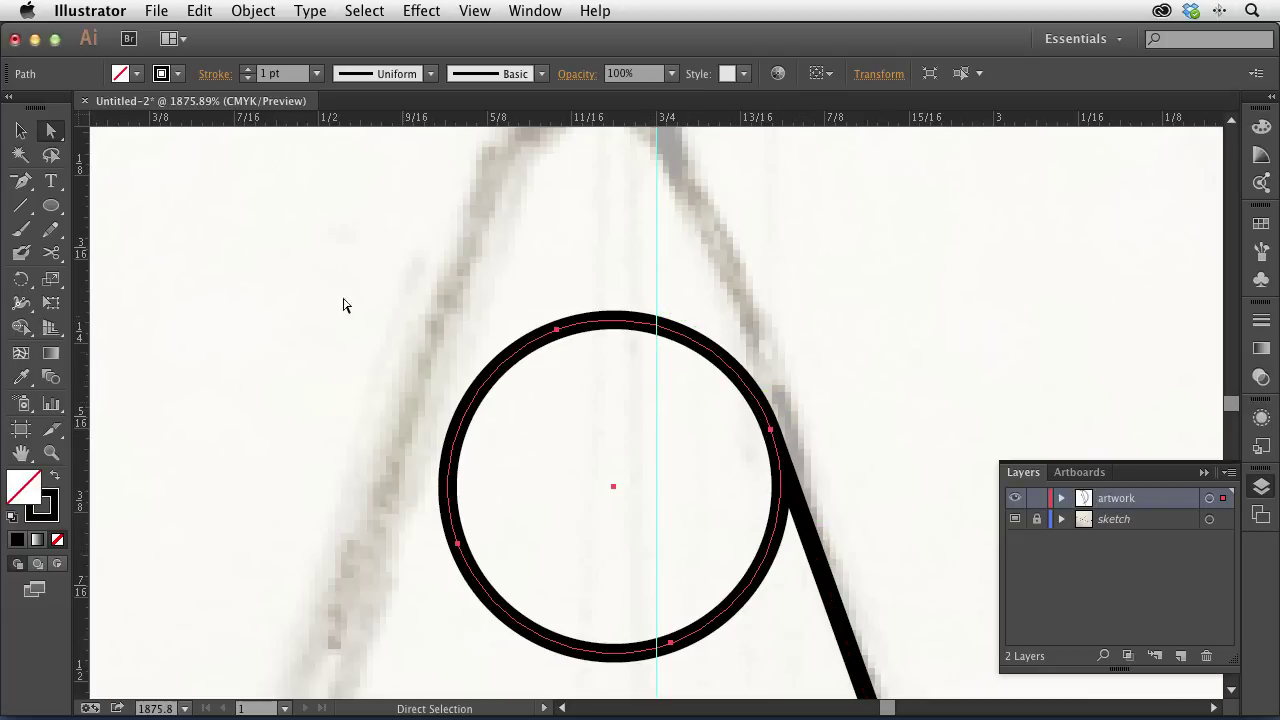
{"action": "left_click", "coordinate": [20, 130]}
{"action": "left_click", "coordinate": [593, 340]}
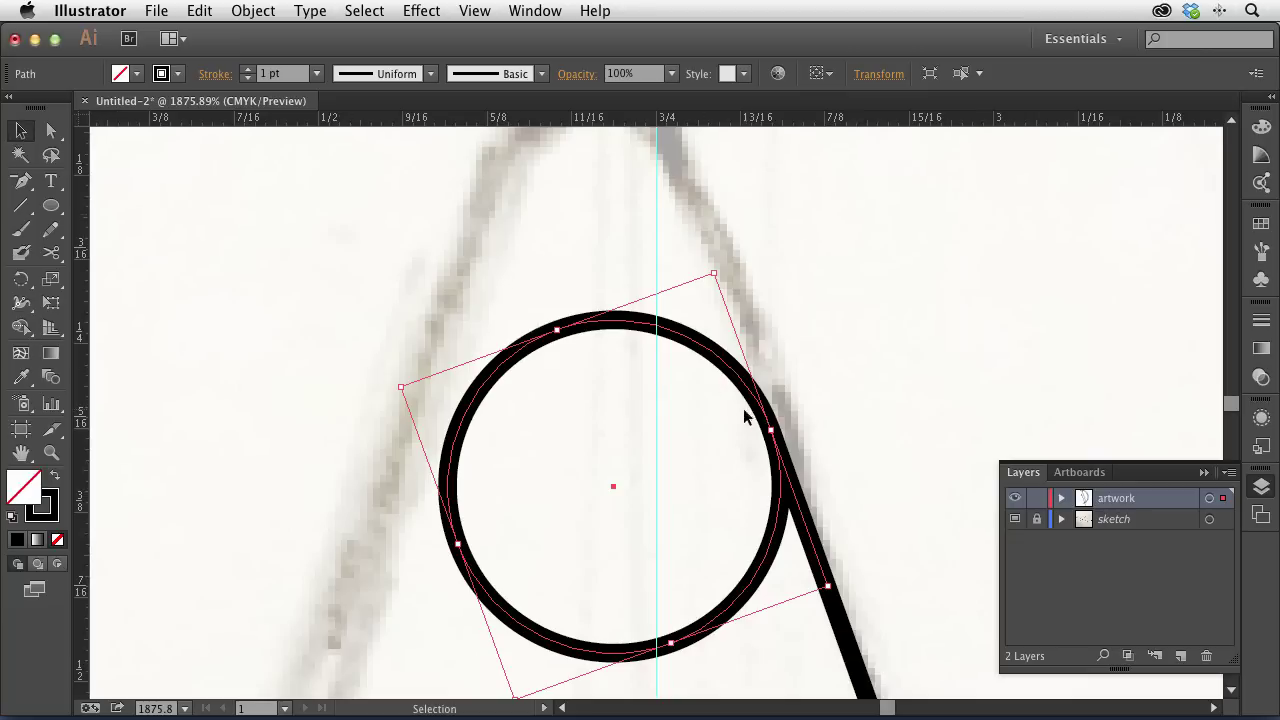
Step: Zoom out, nudge the circle-and-line group right, then zoom back in on the circle
{"action": "key", "text": "ctrl+minus"}
{"action": "key", "text": "ctrl+minus"}
{"action": "key", "text": "ctrl+minus"}
{"action": "key", "text": "ctrl+minus"}
{"action": "key", "text": "ctrl+minus"}
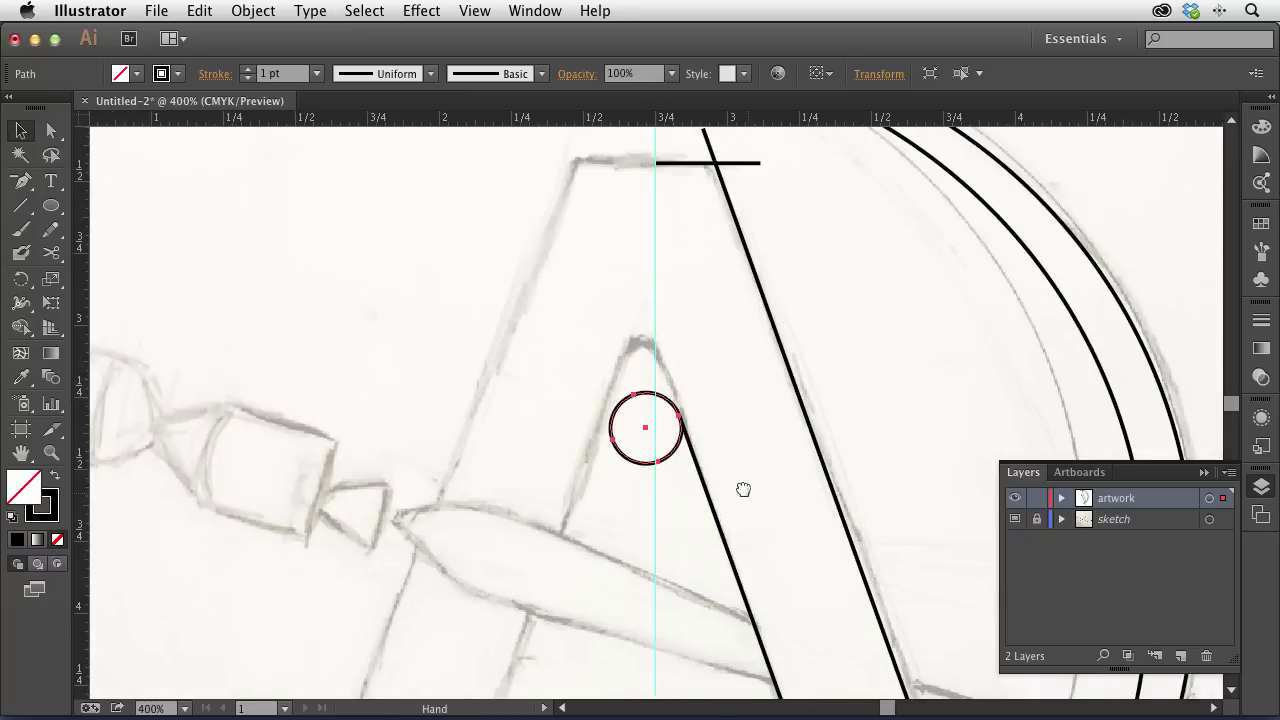
{"action": "left_click_drag", "start_coordinate": [743, 489], "coordinate": [667, 358]}
{"action": "left_click", "coordinate": [630, 352]}
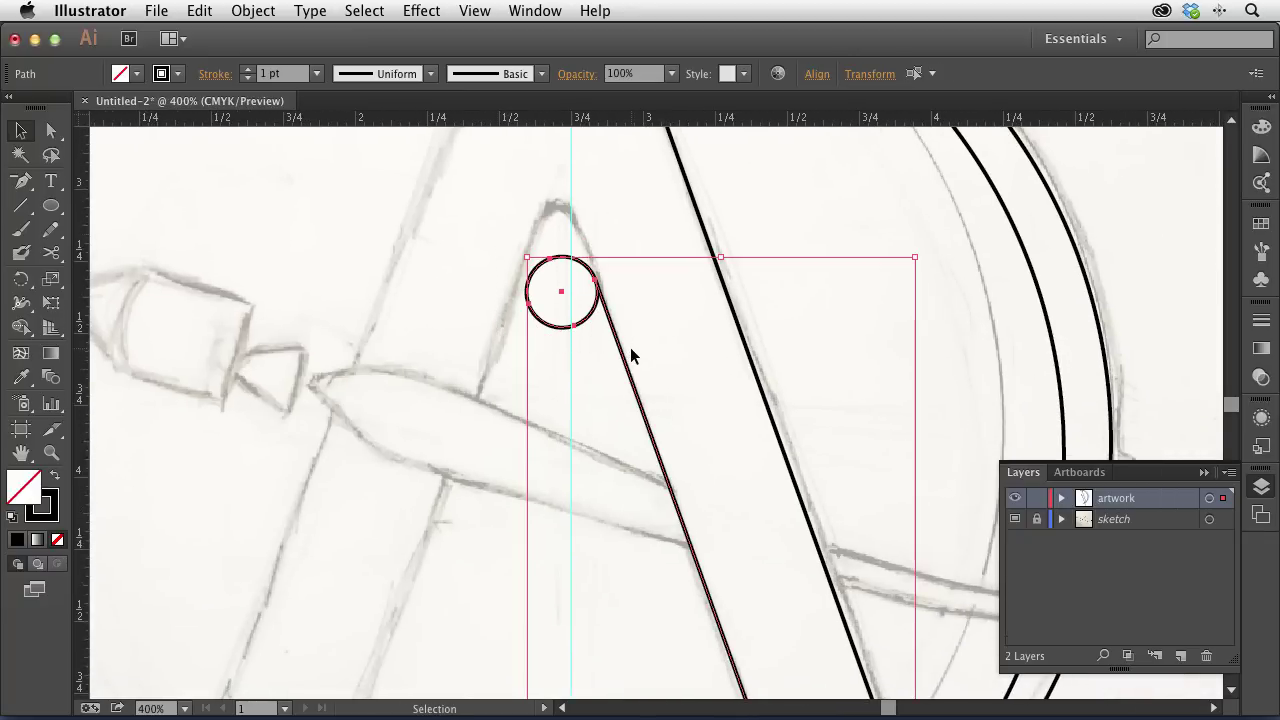
{"action": "key", "text": "Right"}
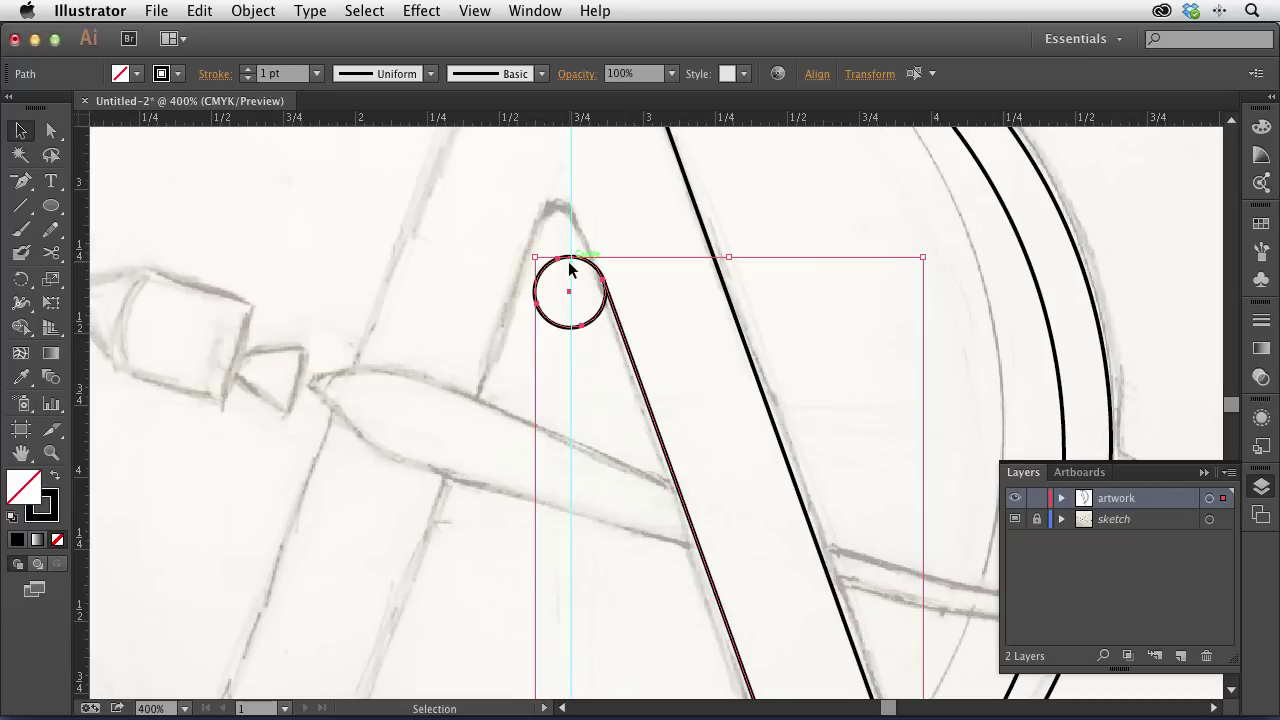
{"action": "key", "text": "Left"}
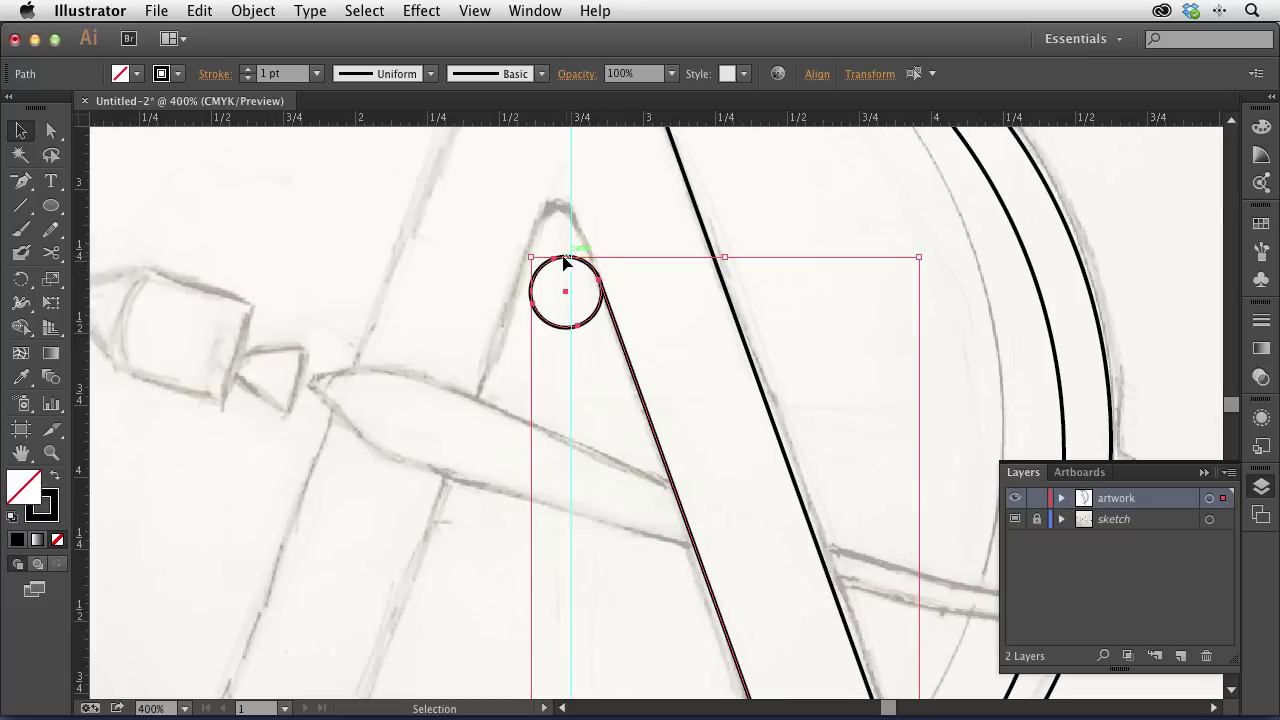
{"action": "key", "text": "ctrl+space"}
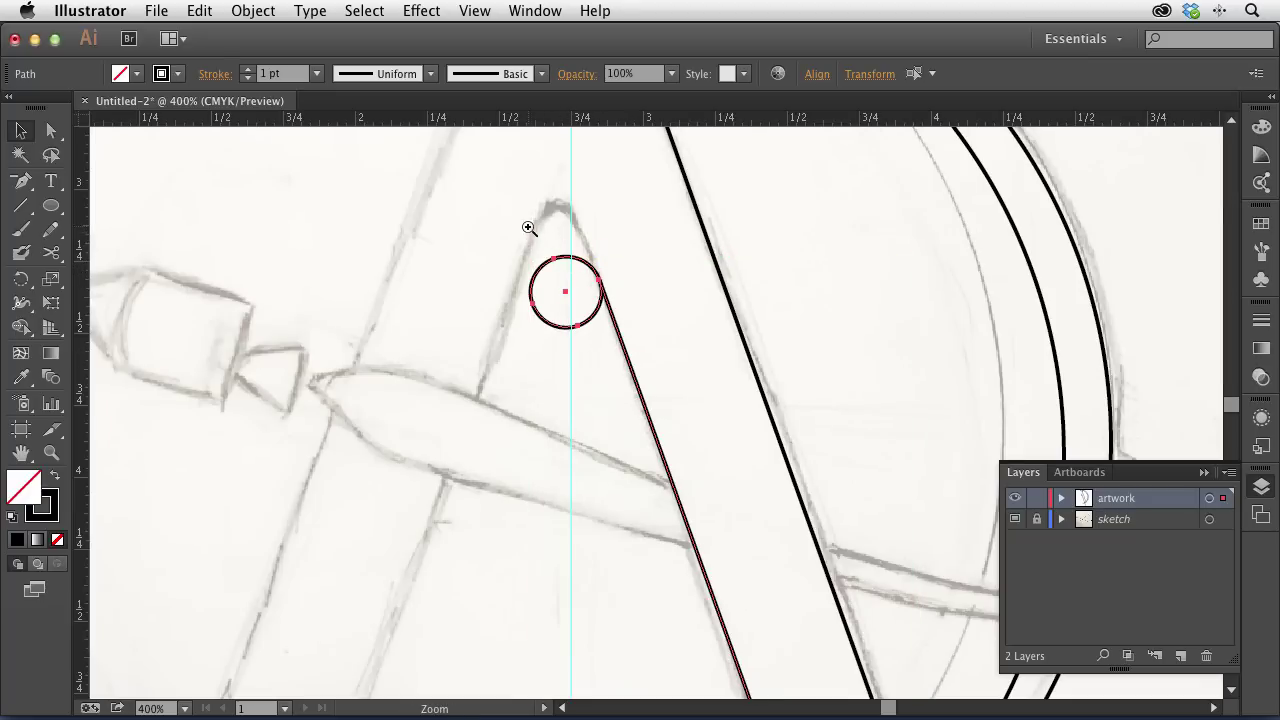
{"action": "left_click_drag", "start_coordinate": [522, 222], "coordinate": [680, 409]}
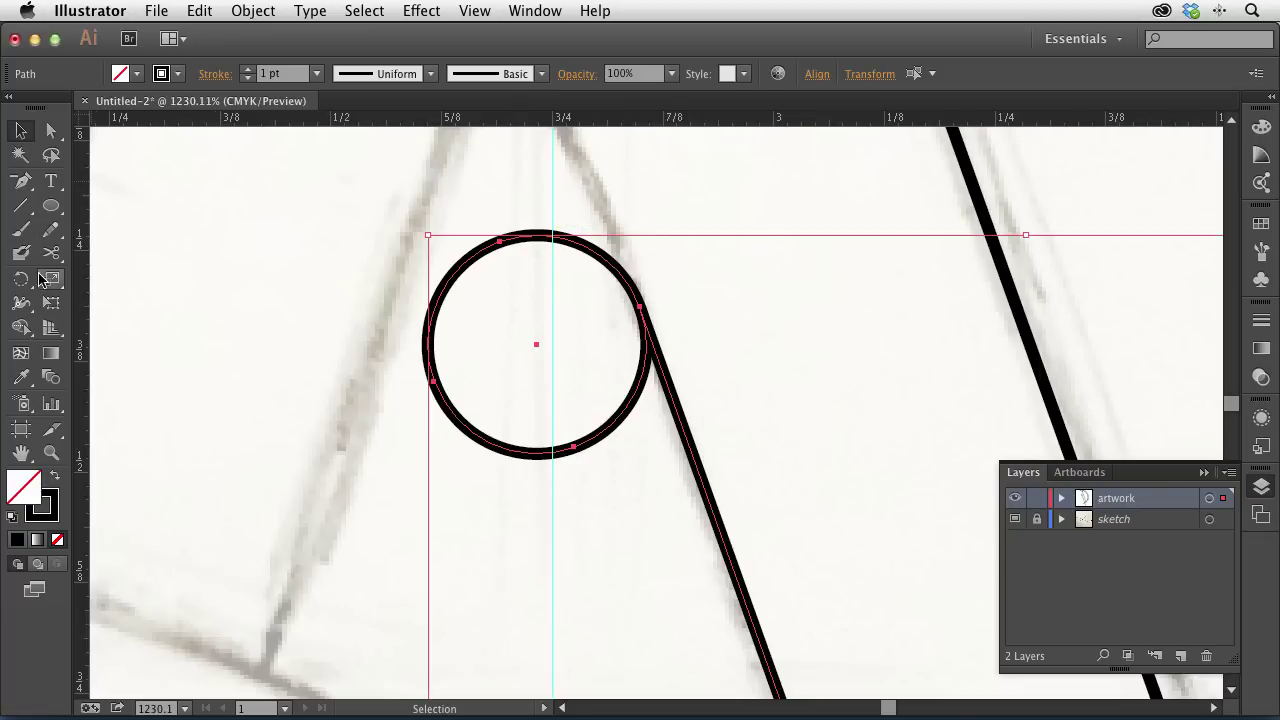
Step: Cut the circle at its top and delete its bottom and left anchors, leaving an arc
{"action": "key", "text": "c"}
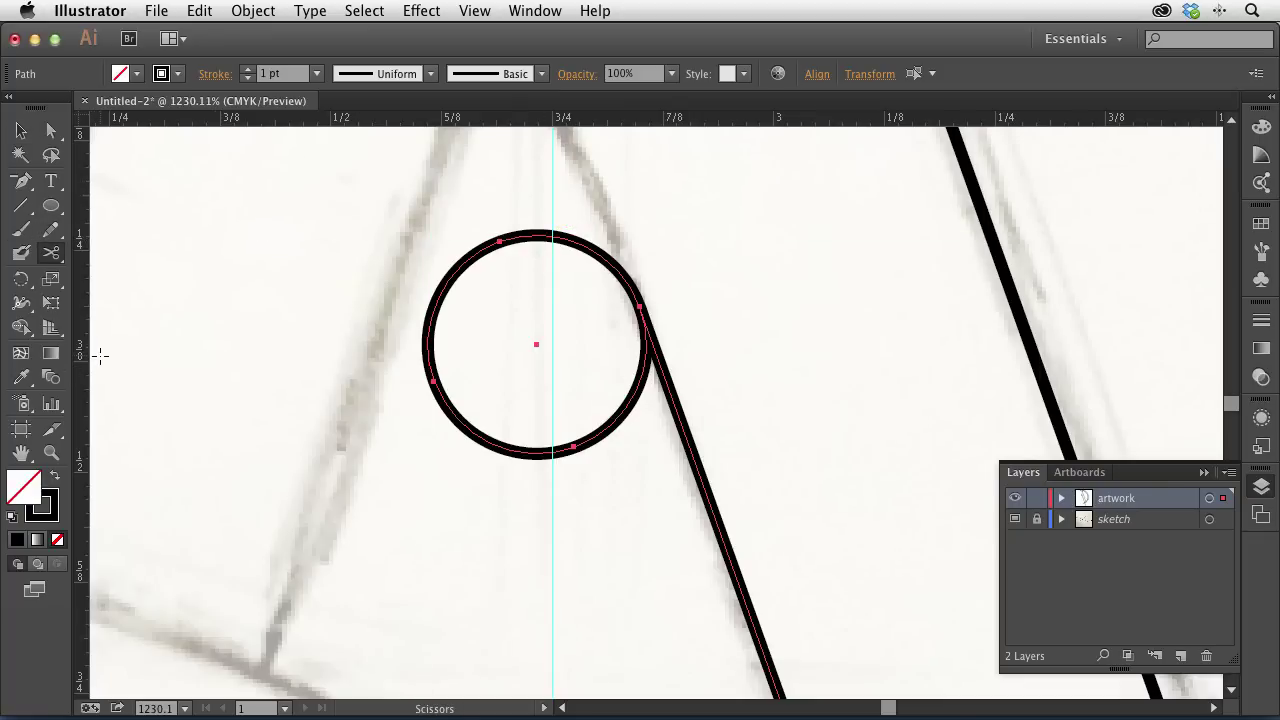
{"action": "left_click", "coordinate": [551, 237]}
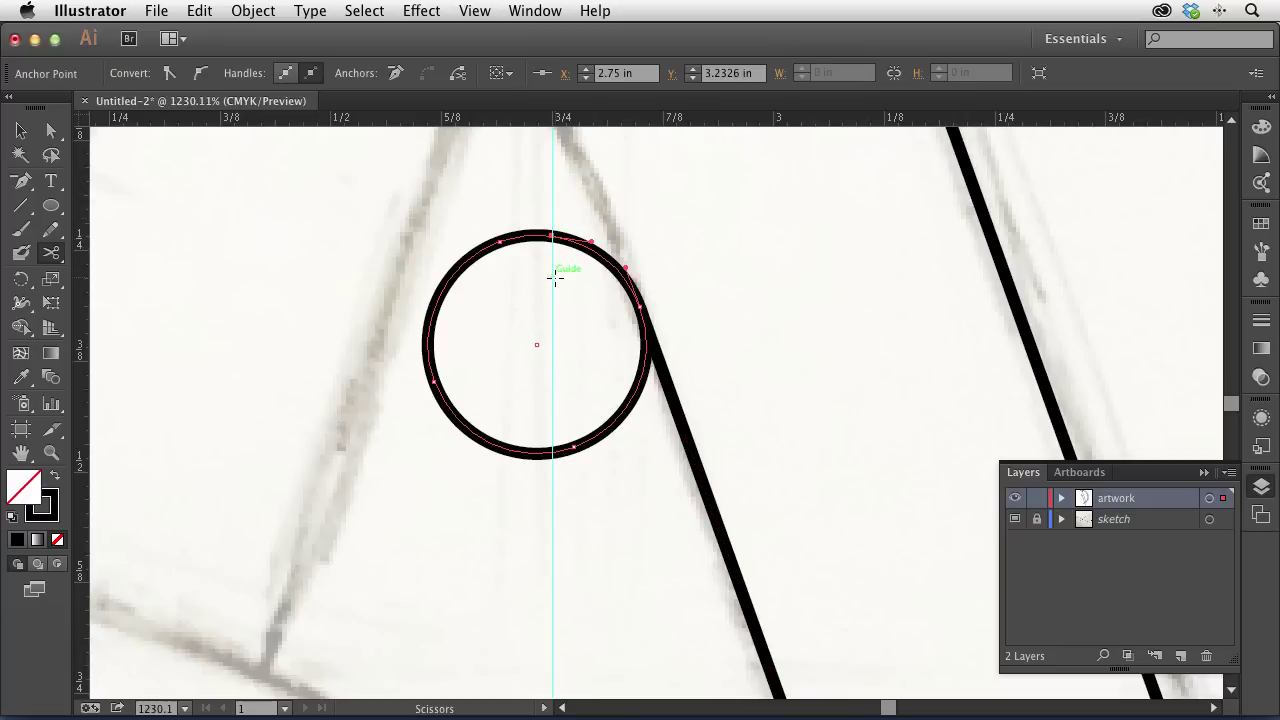
{"action": "left_click", "coordinate": [53, 133]}
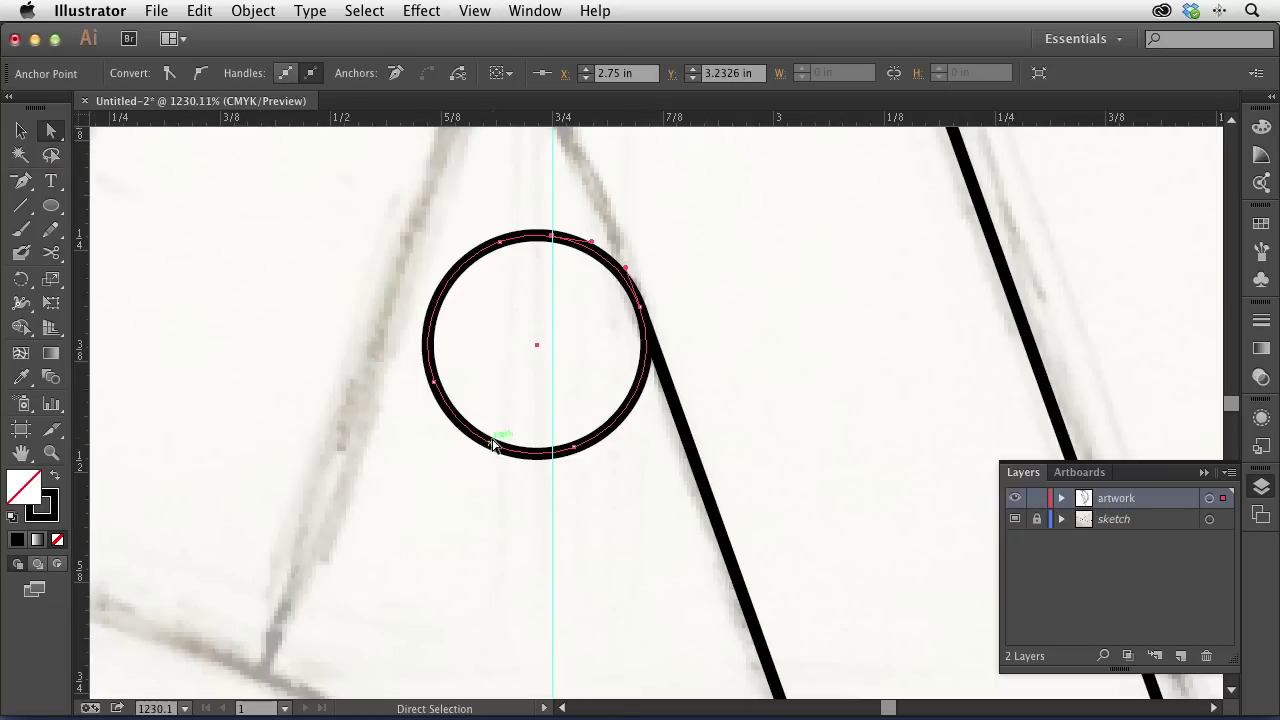
{"action": "left_click", "coordinate": [574, 447]}
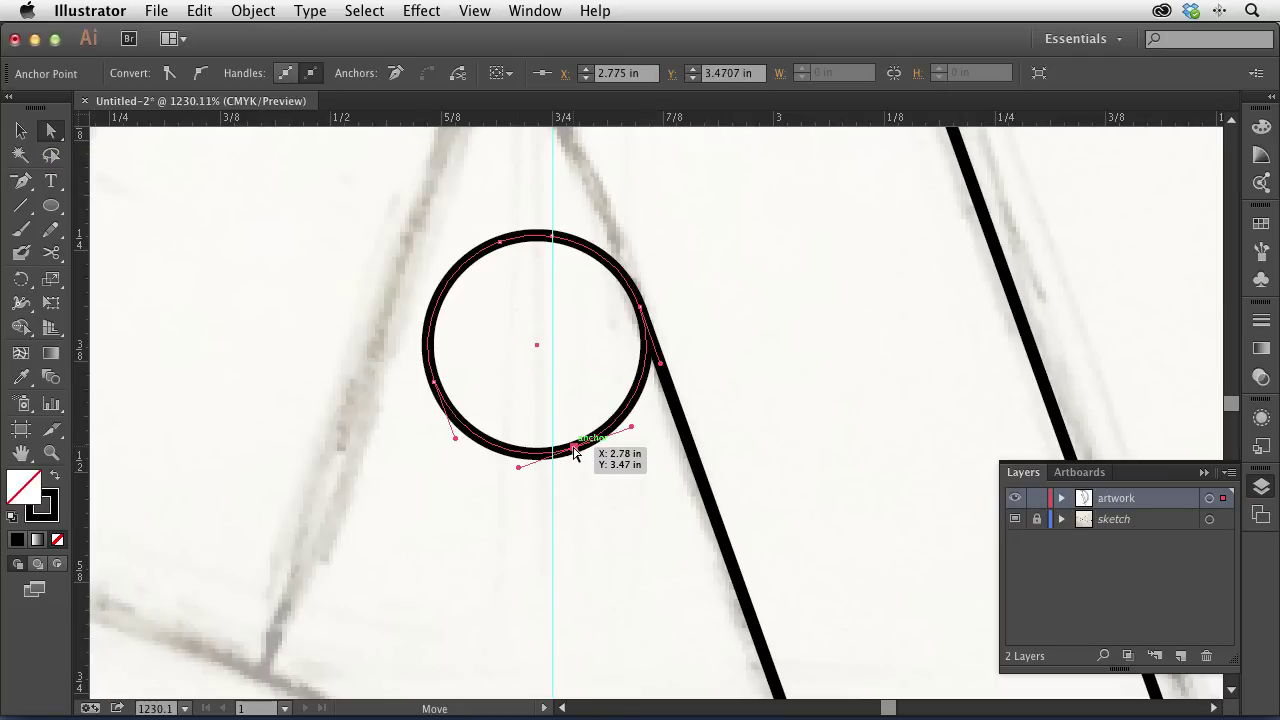
{"action": "key", "text": "Delete"}
{"action": "left_click", "coordinate": [440, 396]}
{"action": "left_click", "coordinate": [430, 374]}
{"action": "key", "text": "Delete"}
{"action": "key", "text": "Delete"}
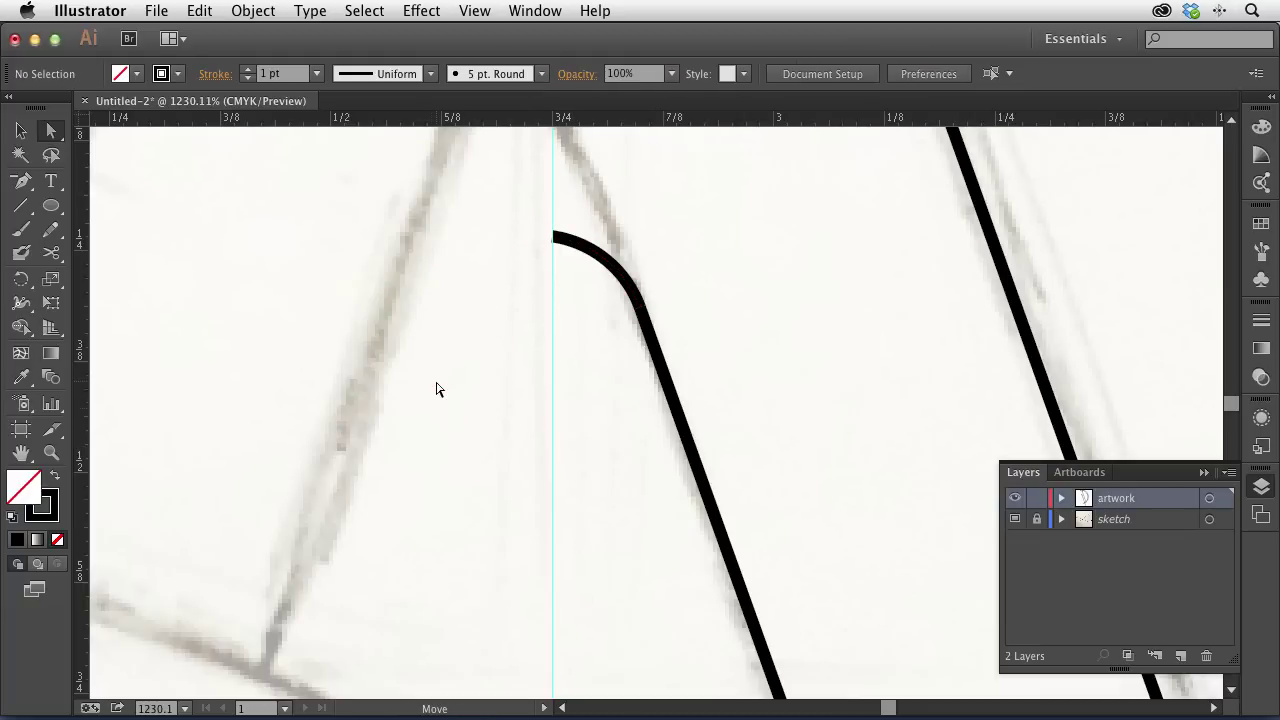
Step: Check the arc's shared end anchors with the inner diagonal, then zoom out
{"action": "left_click", "coordinate": [640, 303]}
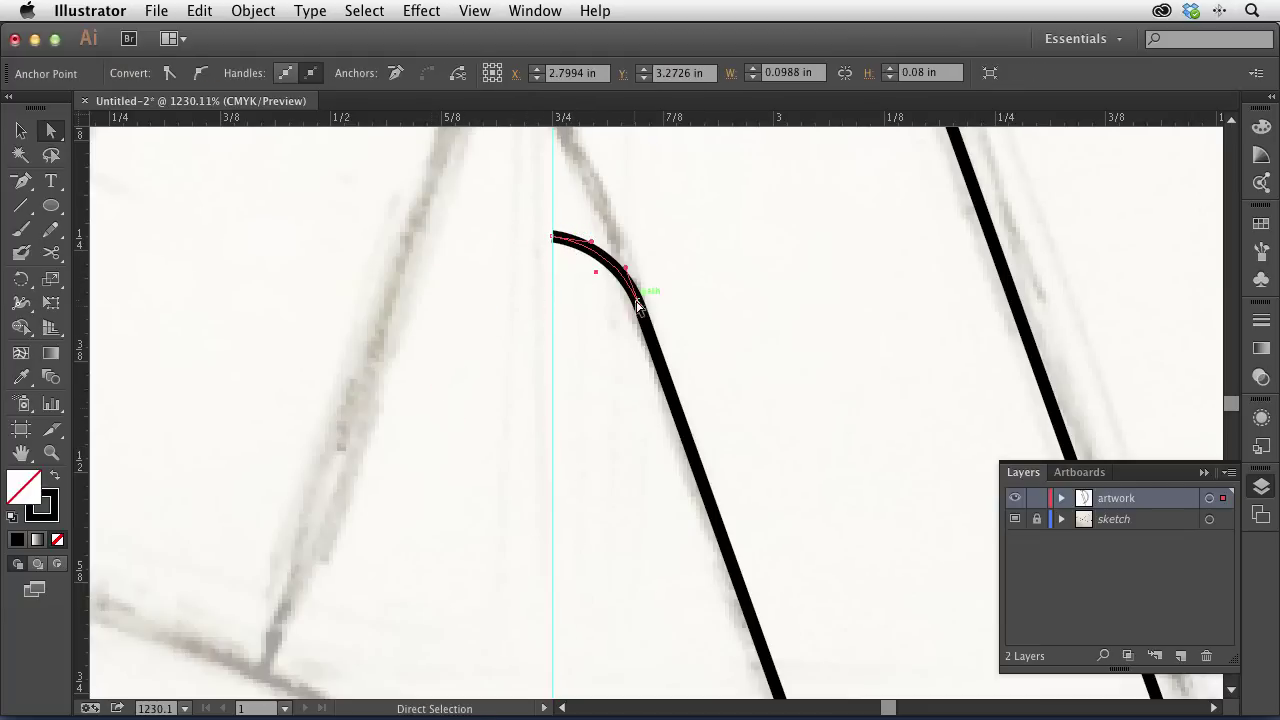
{"action": "left_click_drag", "start_coordinate": [605, 293], "coordinate": [694, 337]}
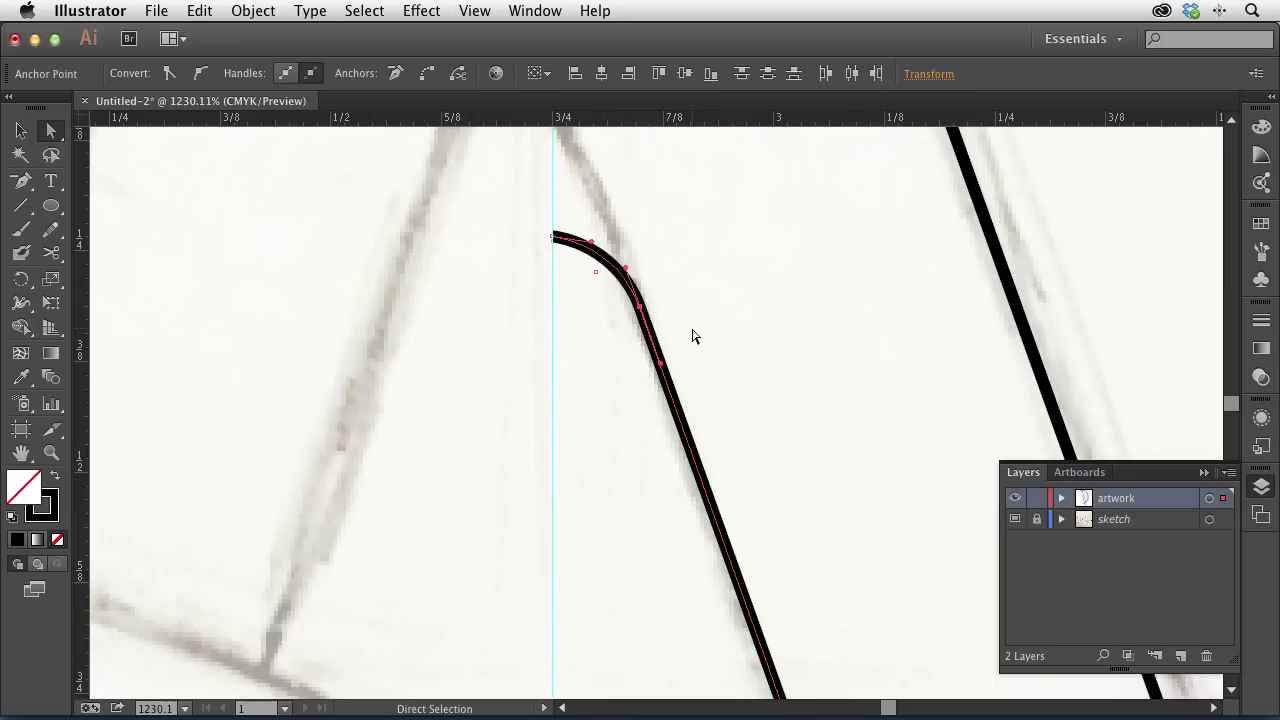
{"action": "left_click", "coordinate": [594, 306]}
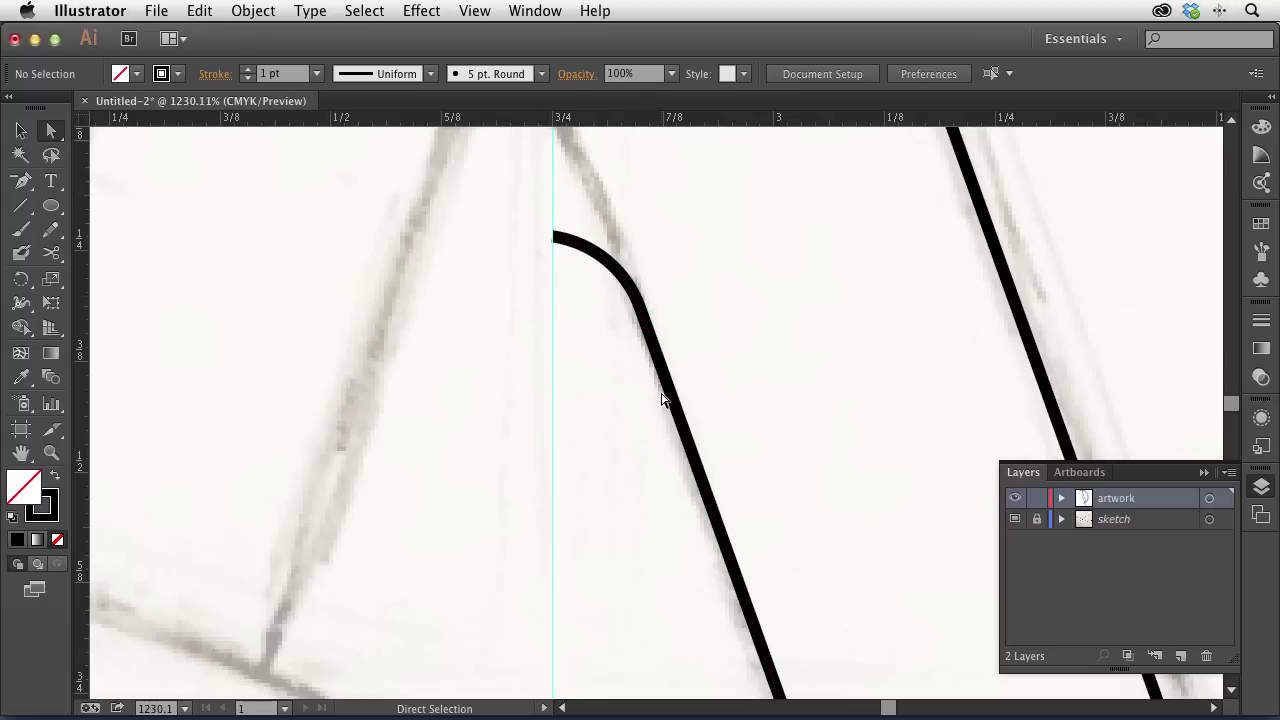
{"action": "key", "text": "ctrl+minus"}
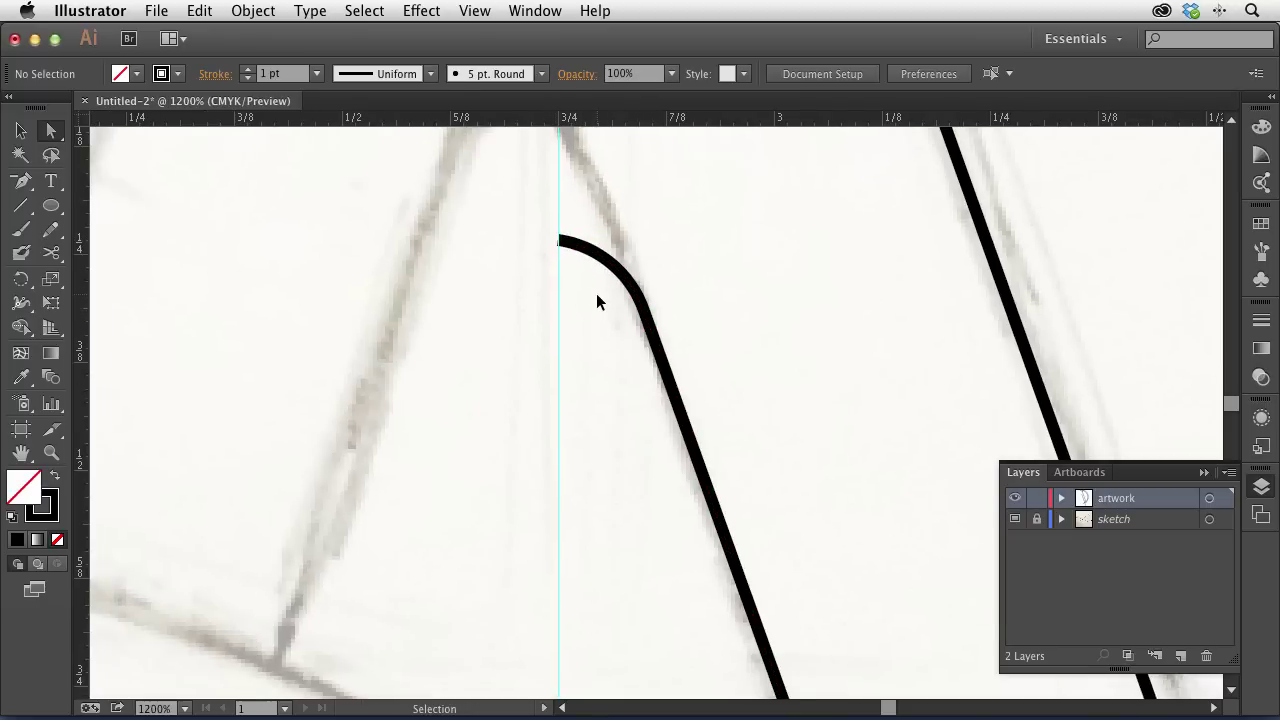
Step: Select the outer slanted line and top crossbar, and trim the crossbar overshoot with Shape Builder
{"action": "key", "text": "ctrl+minus"}
{"action": "key", "text": "ctrl+minus"}
{"action": "key", "text": "ctrl+minus"}
{"action": "key", "text": "ctrl+minus"}
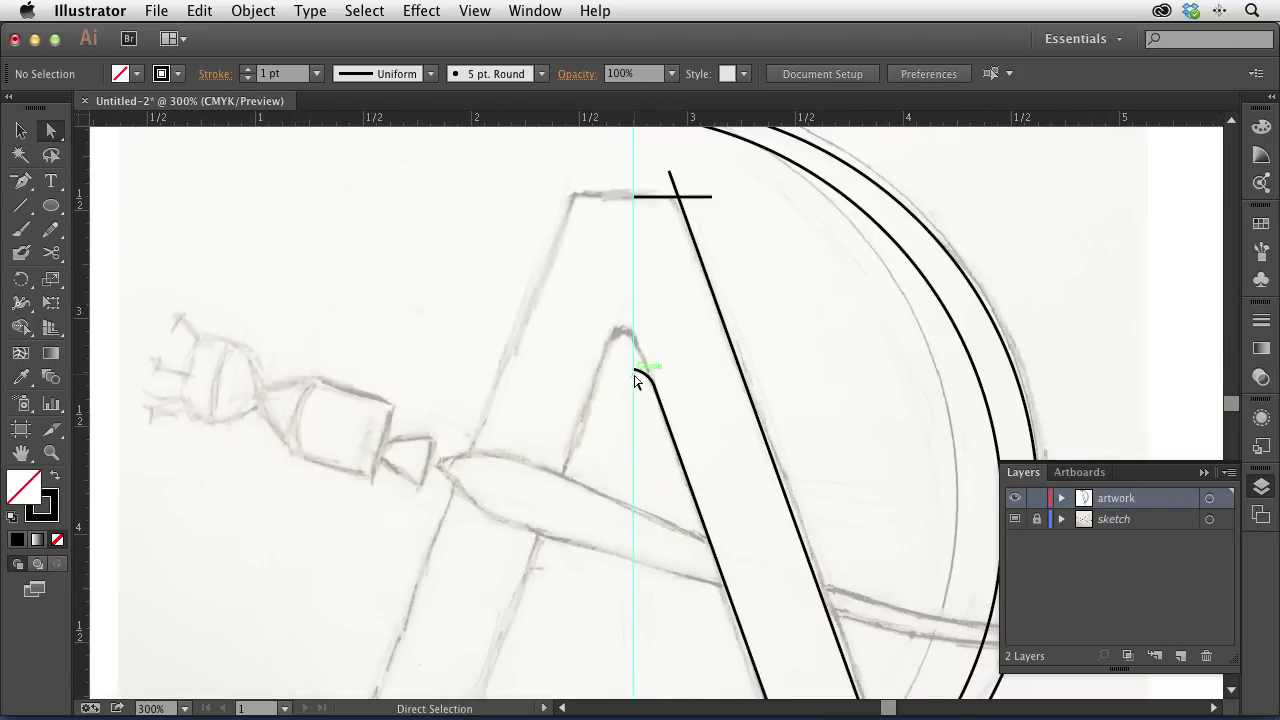
{"action": "left_click_drag", "start_coordinate": [740, 431], "coordinate": [516, 459]}
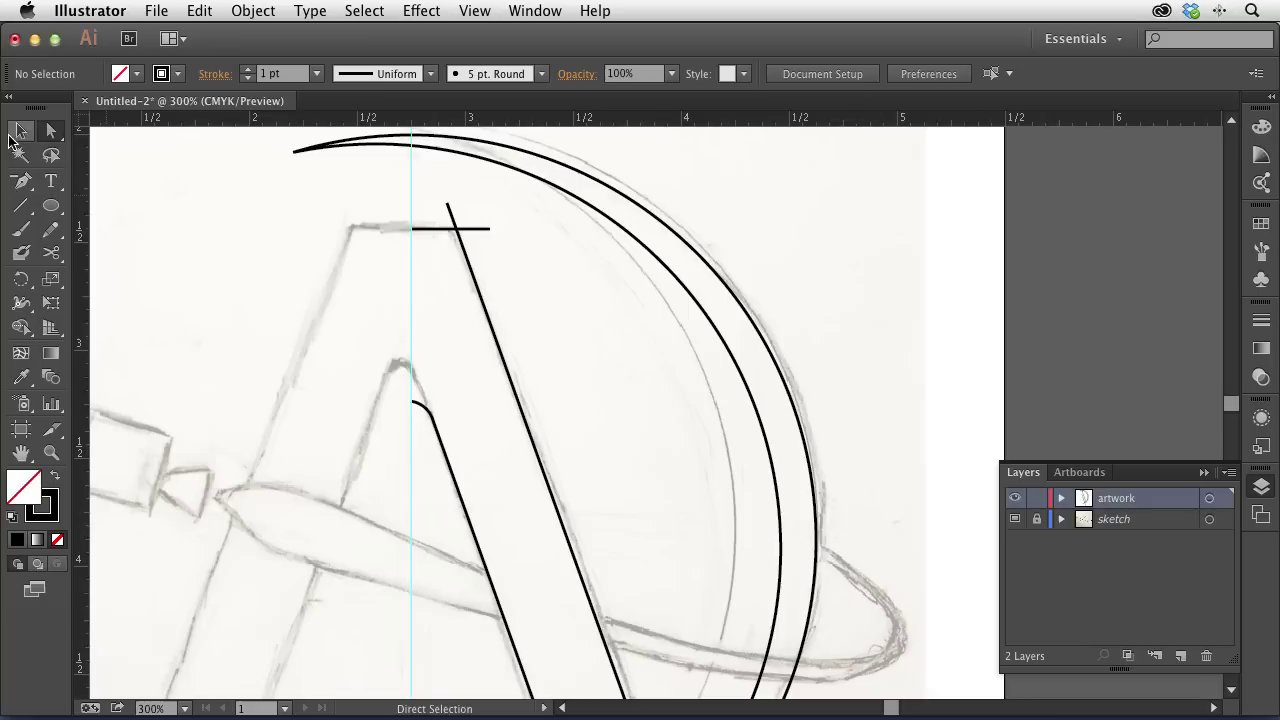
{"action": "key", "text": "v"}
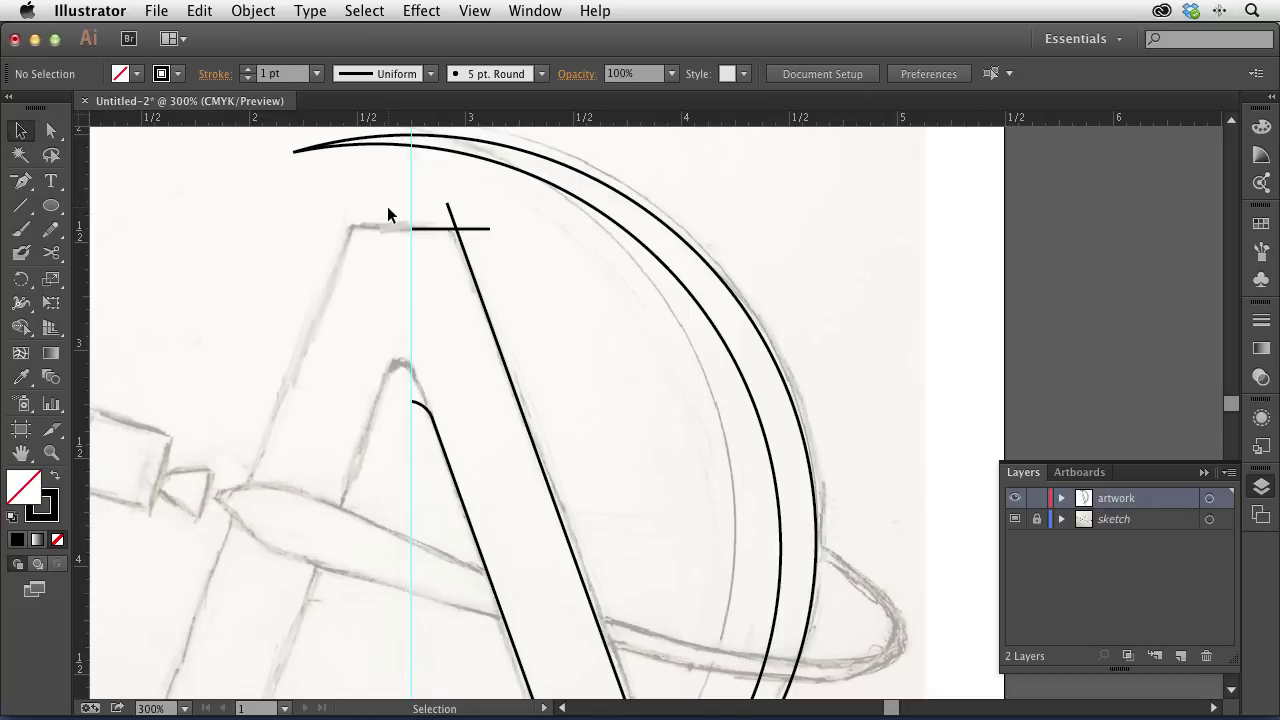
{"action": "left_click_drag", "start_coordinate": [354, 194], "coordinate": [531, 302]}
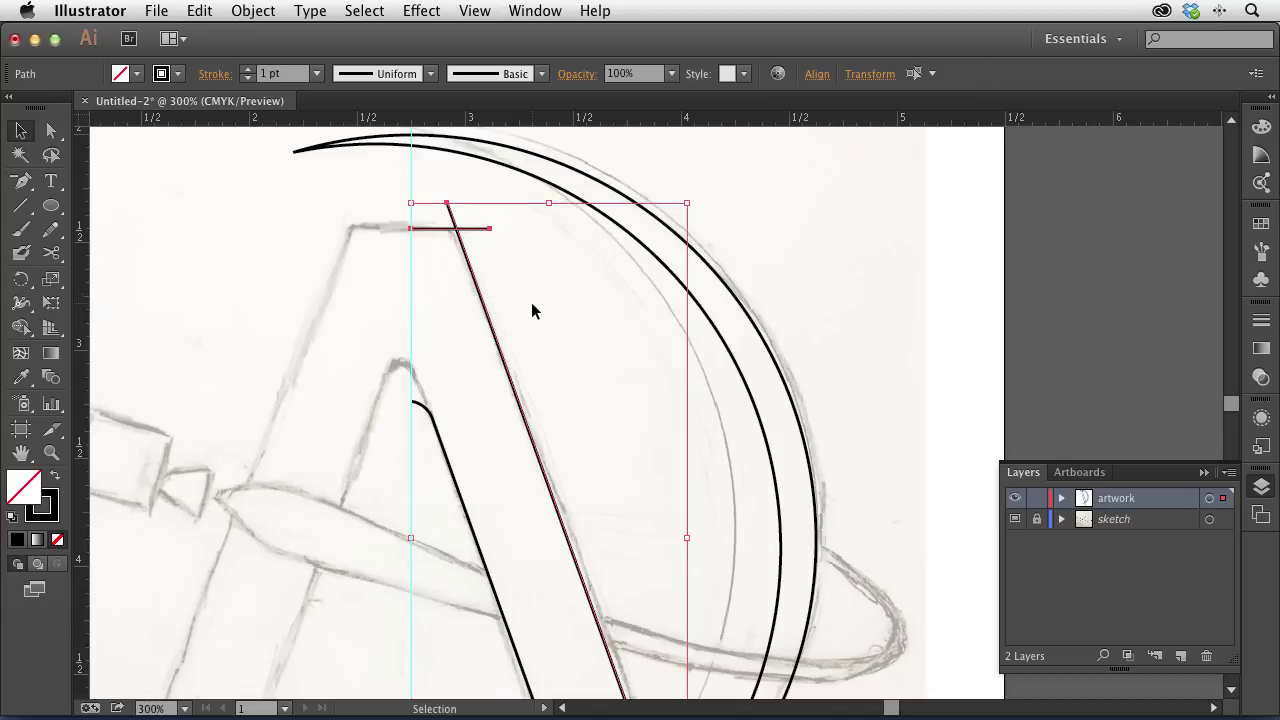
{"action": "key", "text": "shift+m"}
{"action": "left_click_drag", "start_coordinate": [413, 213], "coordinate": [476, 210]}
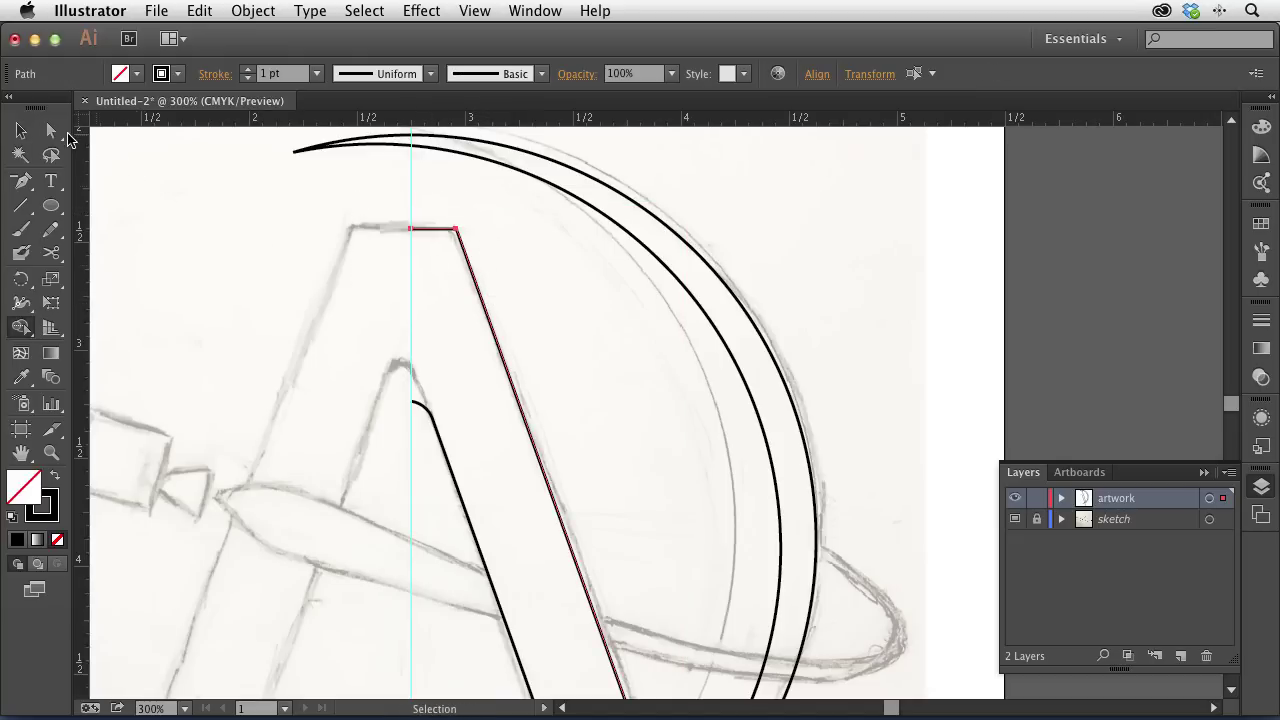
Step: Inspect the new top corner anchor with Direct Selection and scroll down to the A's base
{"action": "key", "text": "a"}
{"action": "left_click", "coordinate": [194, 186]}
{"action": "left_click", "coordinate": [441, 231]}
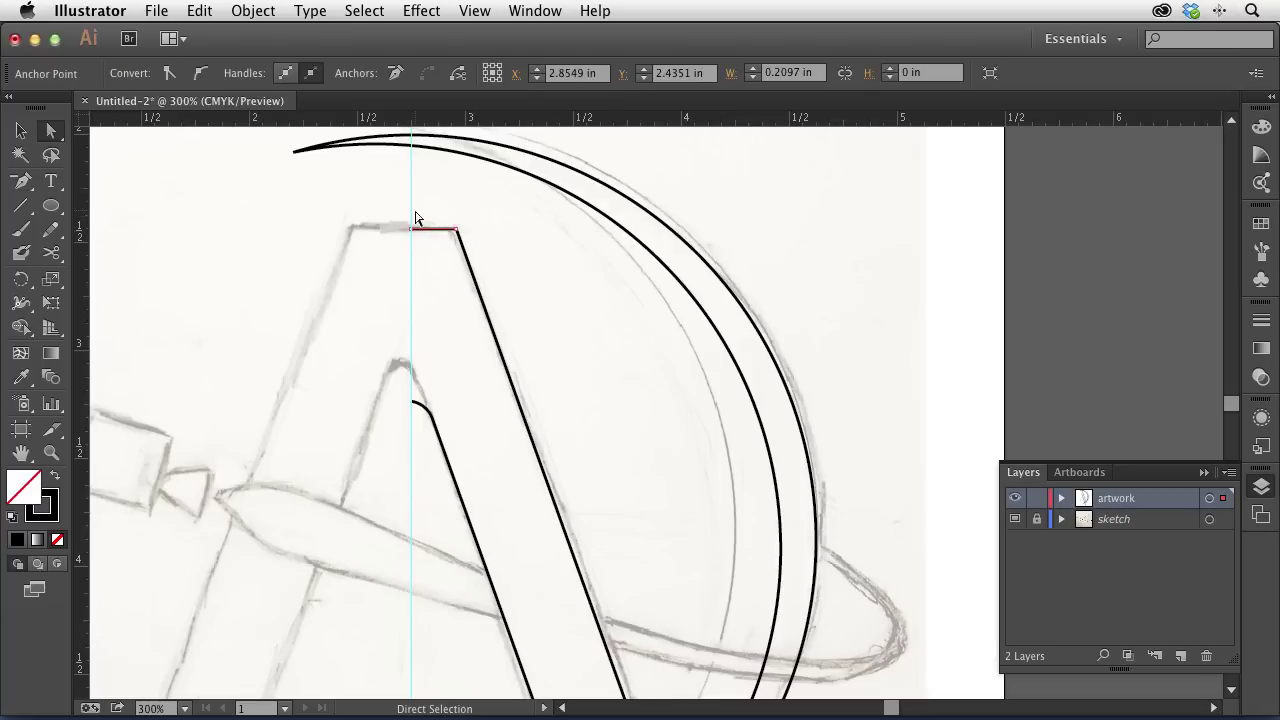
{"action": "left_click", "coordinate": [445, 210]}
{"action": "left_click_drag", "start_coordinate": [445, 210], "coordinate": [490, 259]}
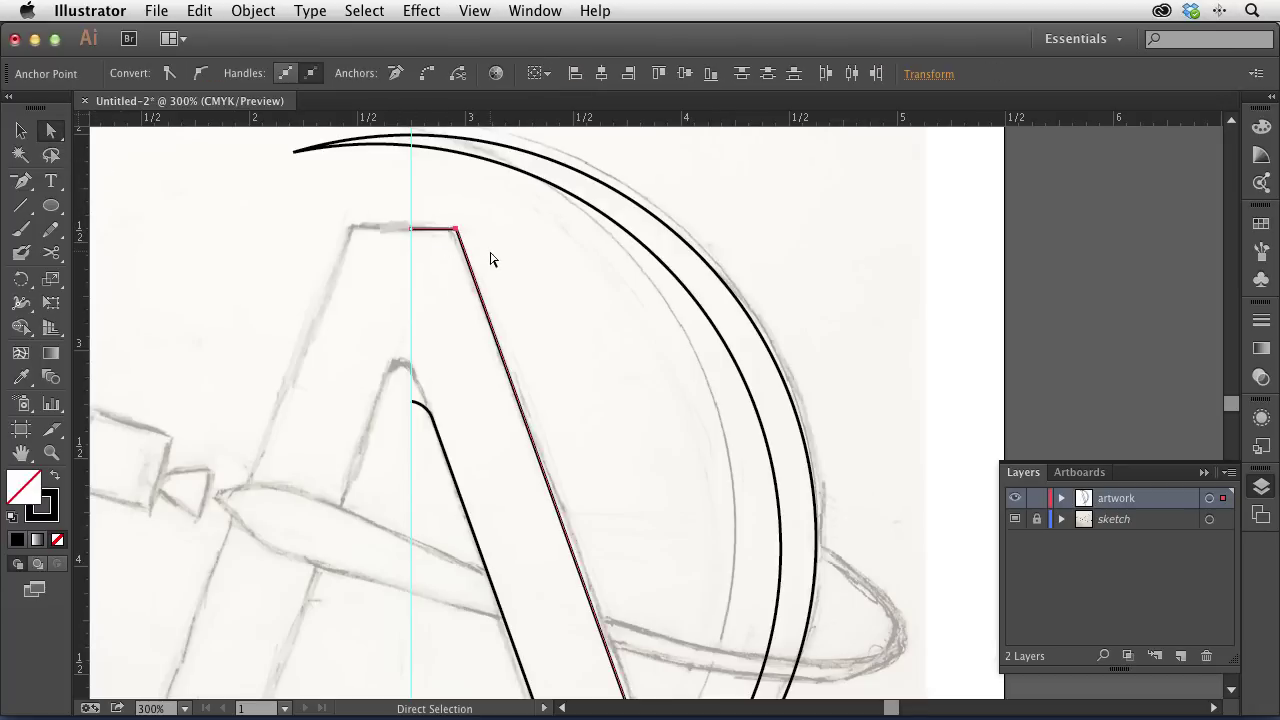
{"action": "left_click", "coordinate": [334, 243]}
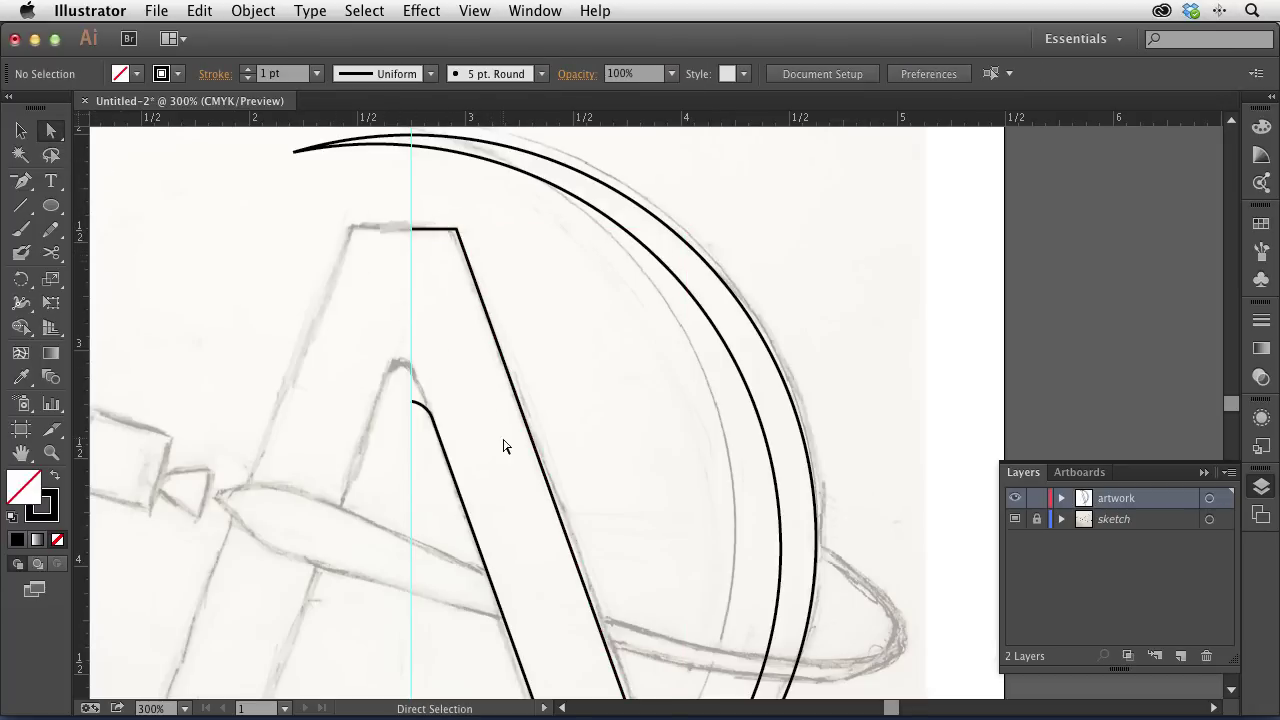
{"action": "left_click_drag", "start_coordinate": [520, 375], "coordinate": [516, 343]}
{"action": "scroll", "coordinate": [516, 343], "scroll_direction": "down", "scroll_amount": 5}
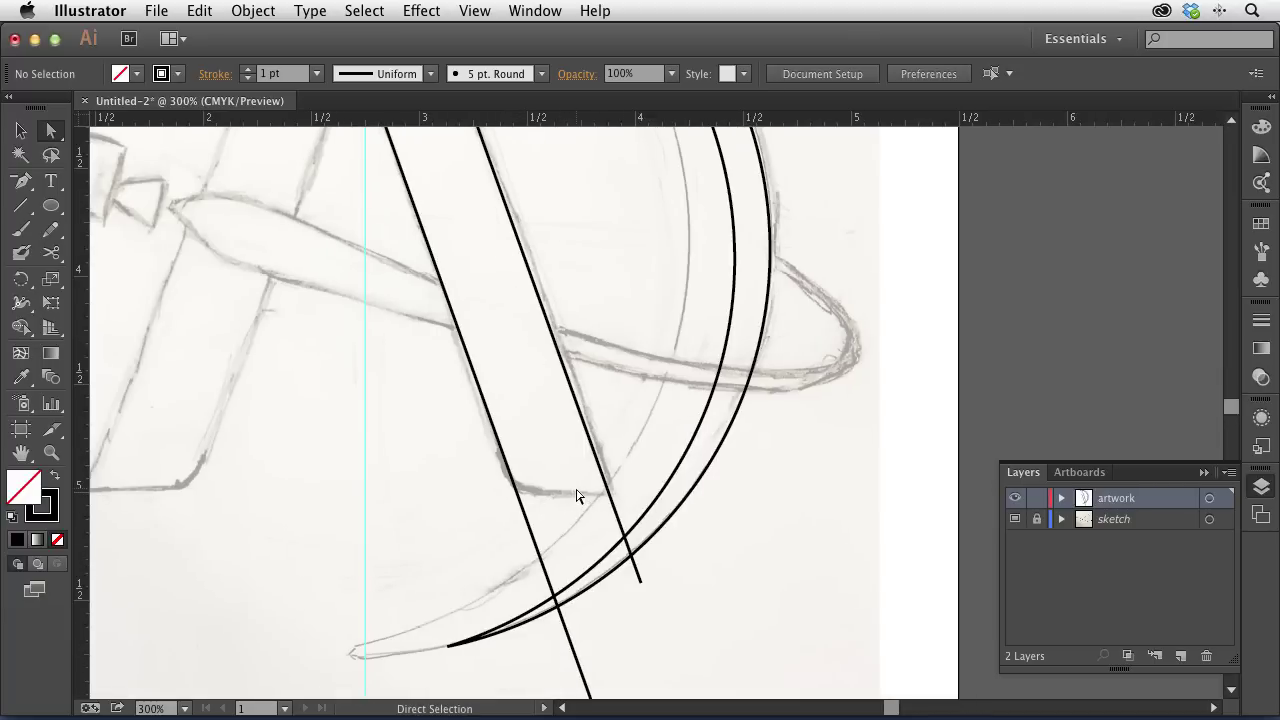
{"action": "left_click", "coordinate": [26, 181]}
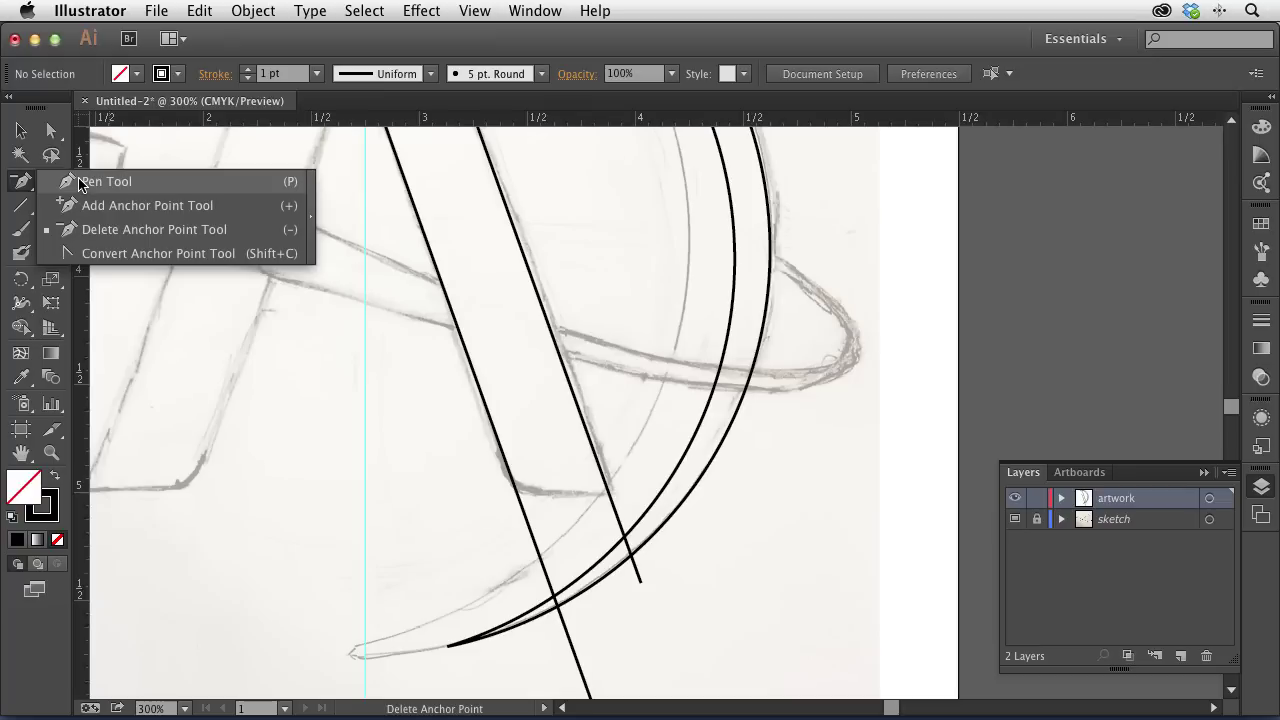
Step: Draw the flat base and rounded inner corner of the A's right leg with the Pen tool
{"action": "left_click", "coordinate": [80, 182]}
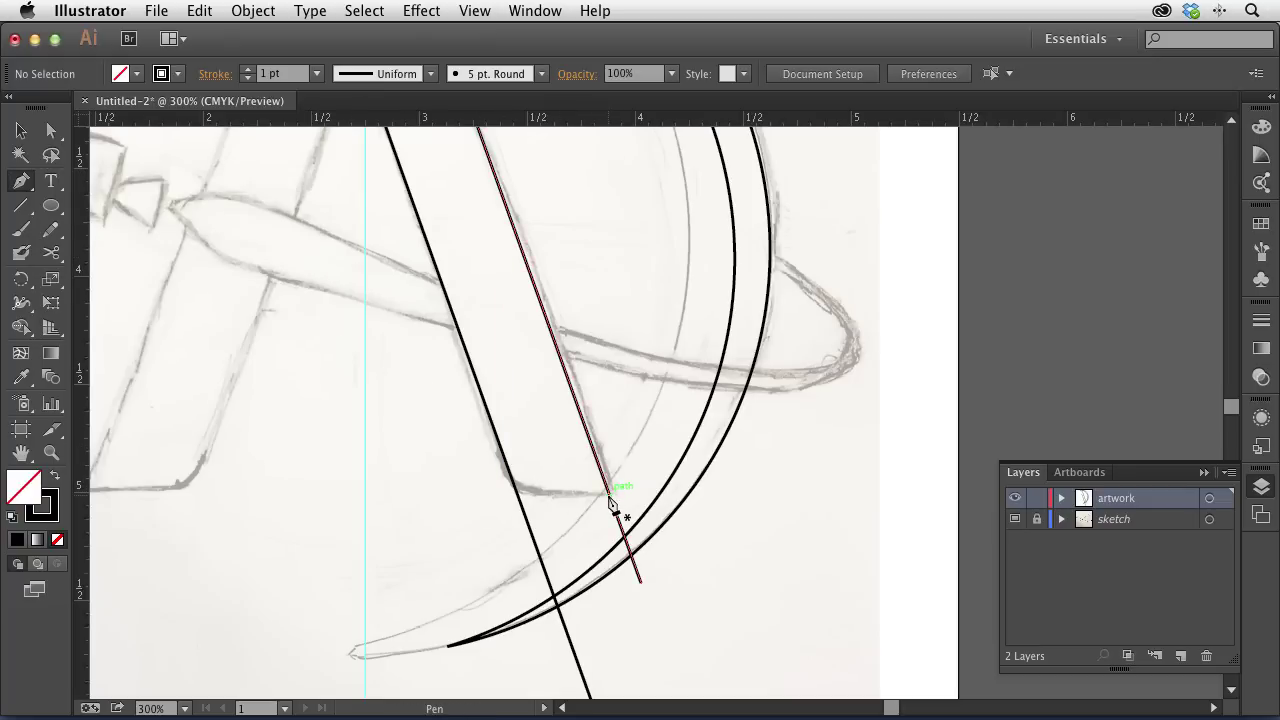
{"action": "left_click", "coordinate": [610, 497]}
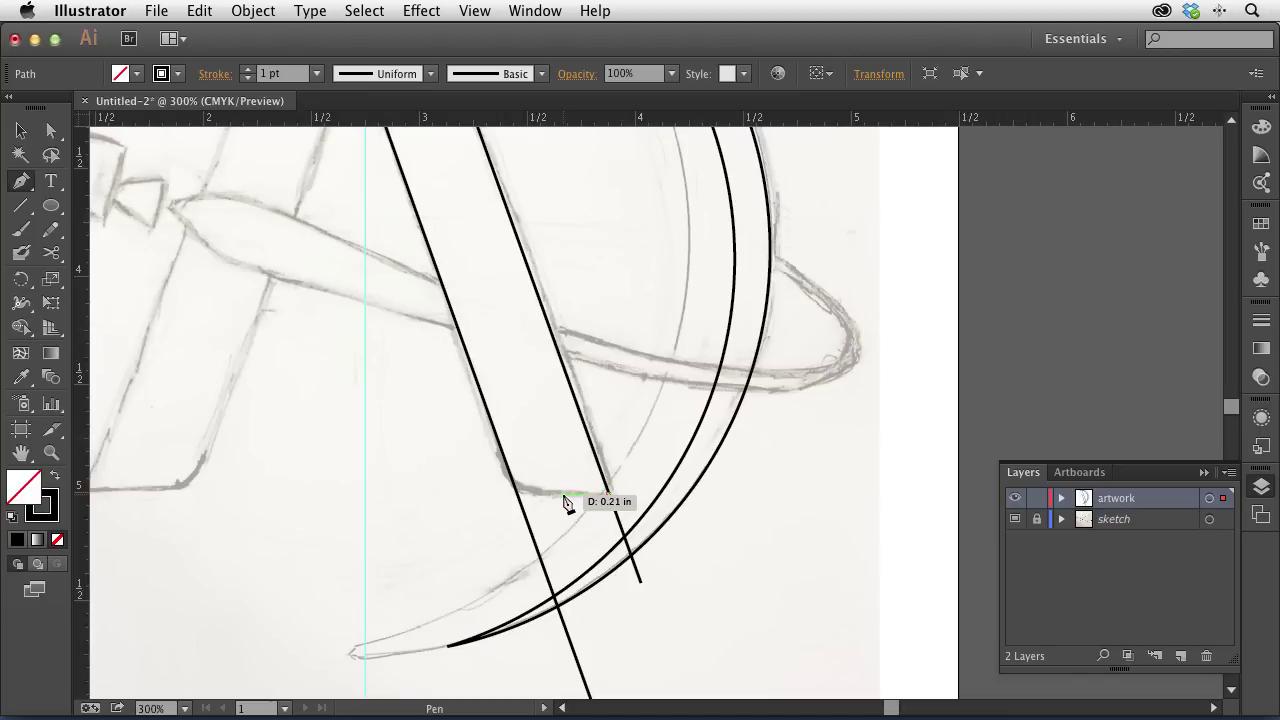
{"action": "left_click", "coordinate": [565, 496]}
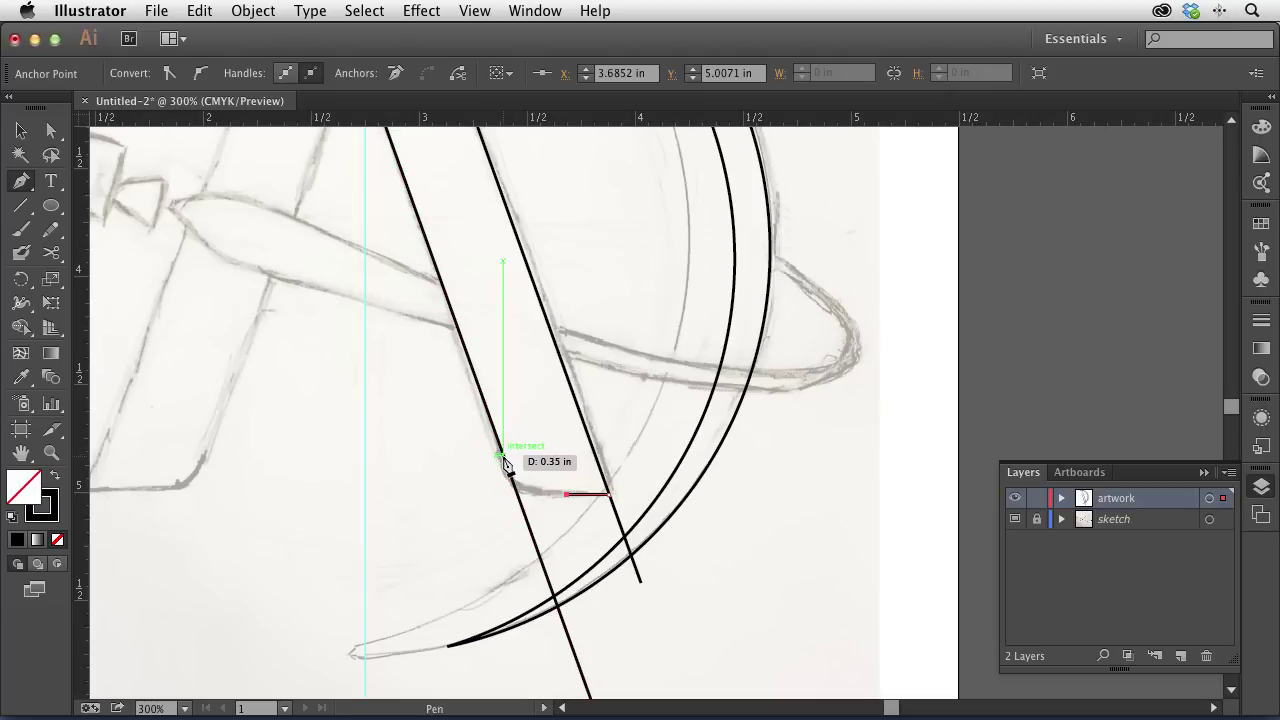
{"action": "left_click", "coordinate": [499, 443]}
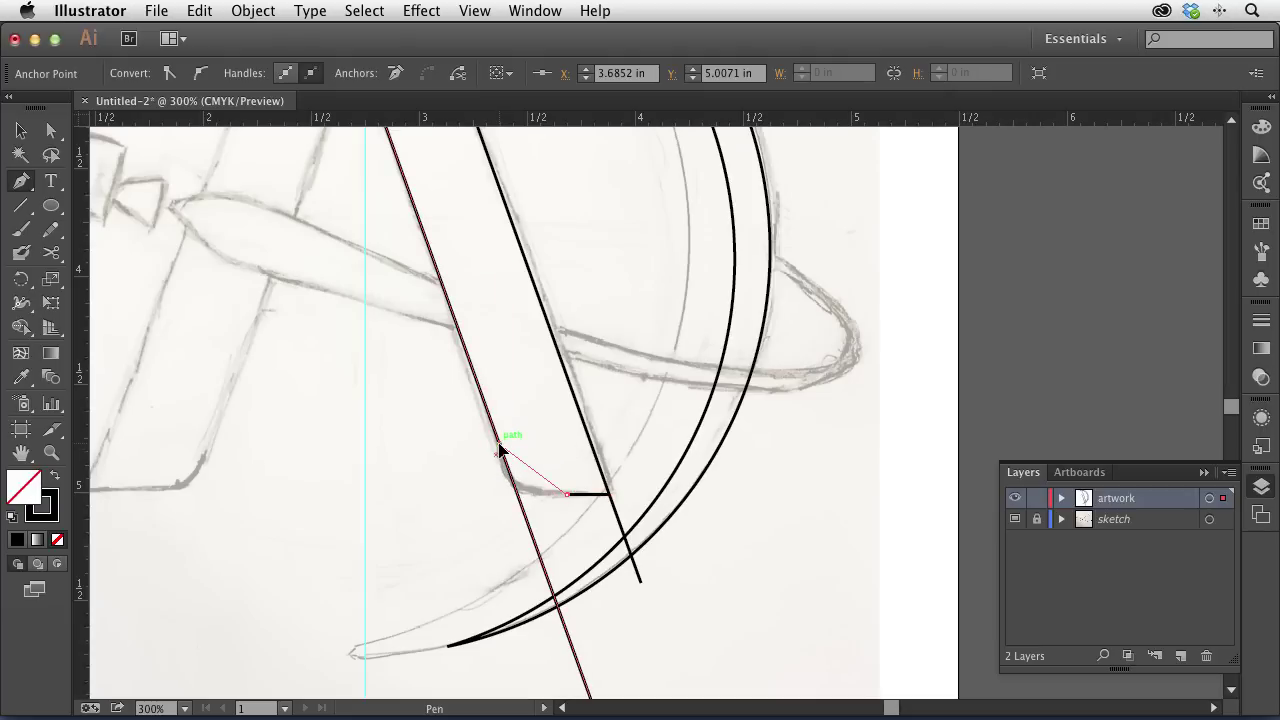
{"action": "left_click_drag", "start_coordinate": [481, 395], "coordinate": [486, 405]}
{"action": "left_click_drag", "start_coordinate": [482, 398], "coordinate": [455, 396]}
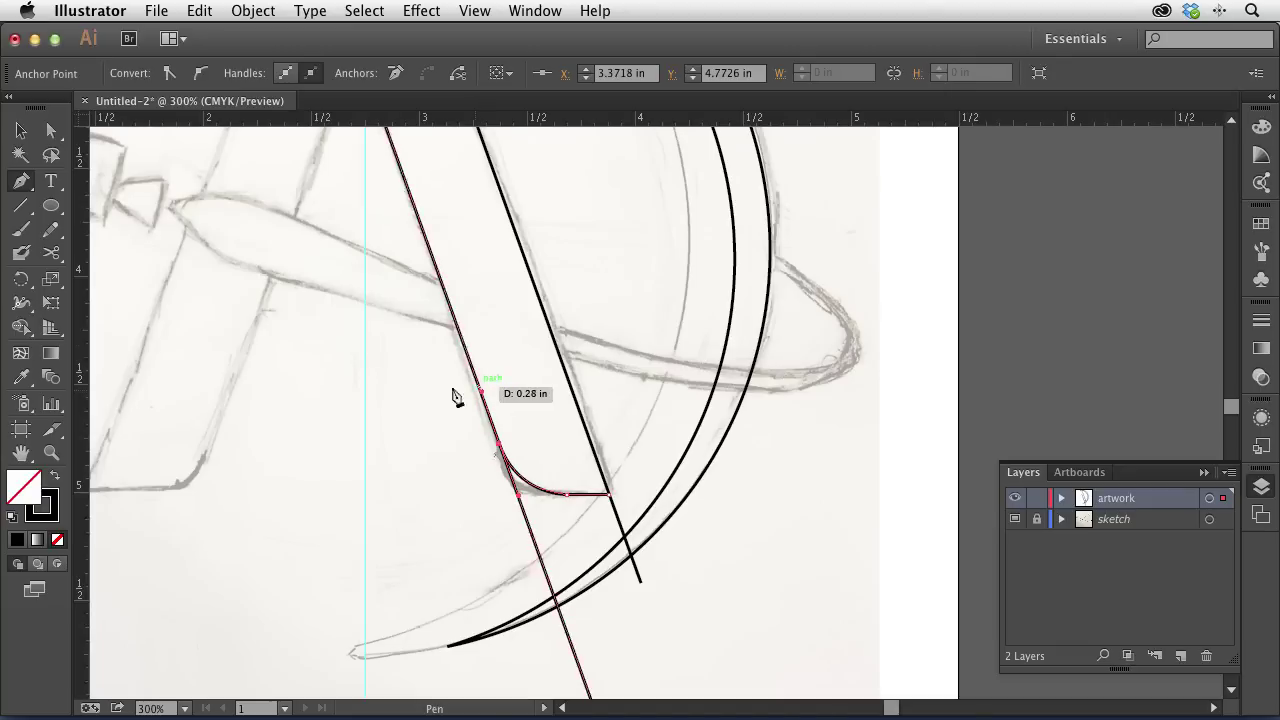
Step: Remove both stroke overshoots below the base with Shape Builder and merge the corner pieces
{"action": "left_click", "coordinate": [51, 130]}
{"action": "left_click", "coordinate": [482, 452]}
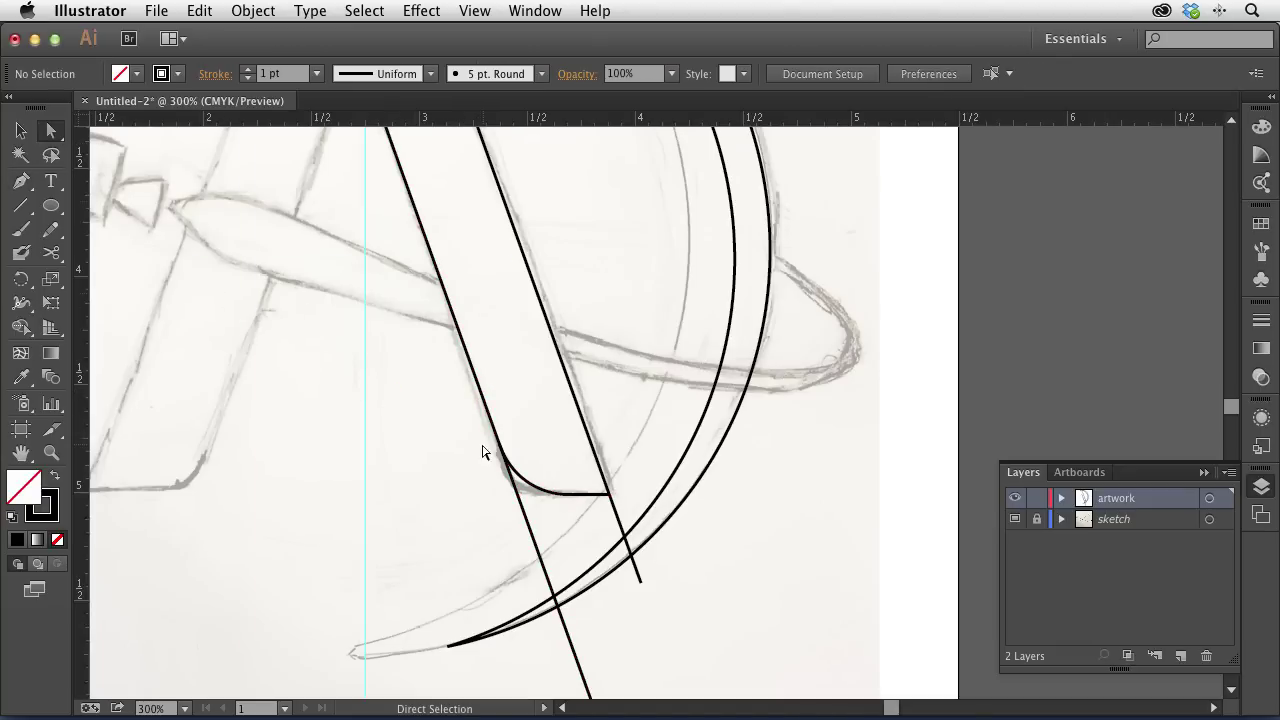
{"action": "left_click", "coordinate": [20, 130]}
{"action": "left_click_drag", "start_coordinate": [424, 413], "coordinate": [632, 508]}
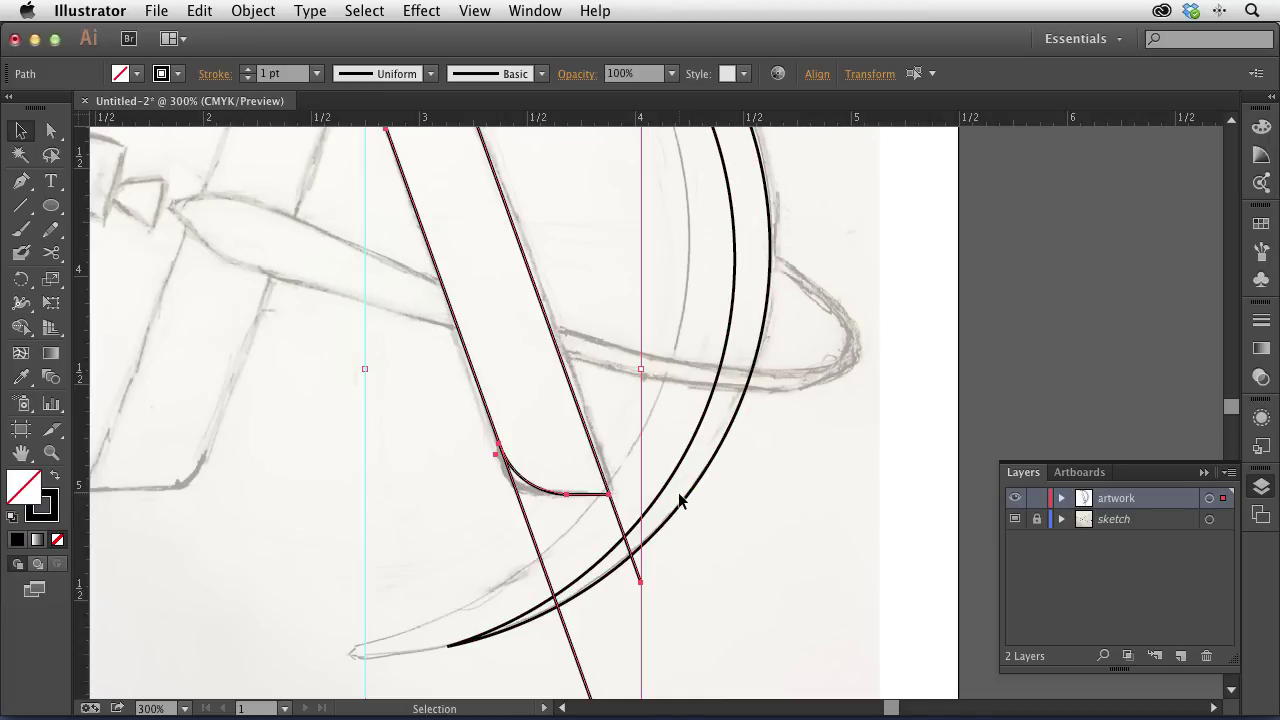
{"action": "key", "text": "shift+m"}
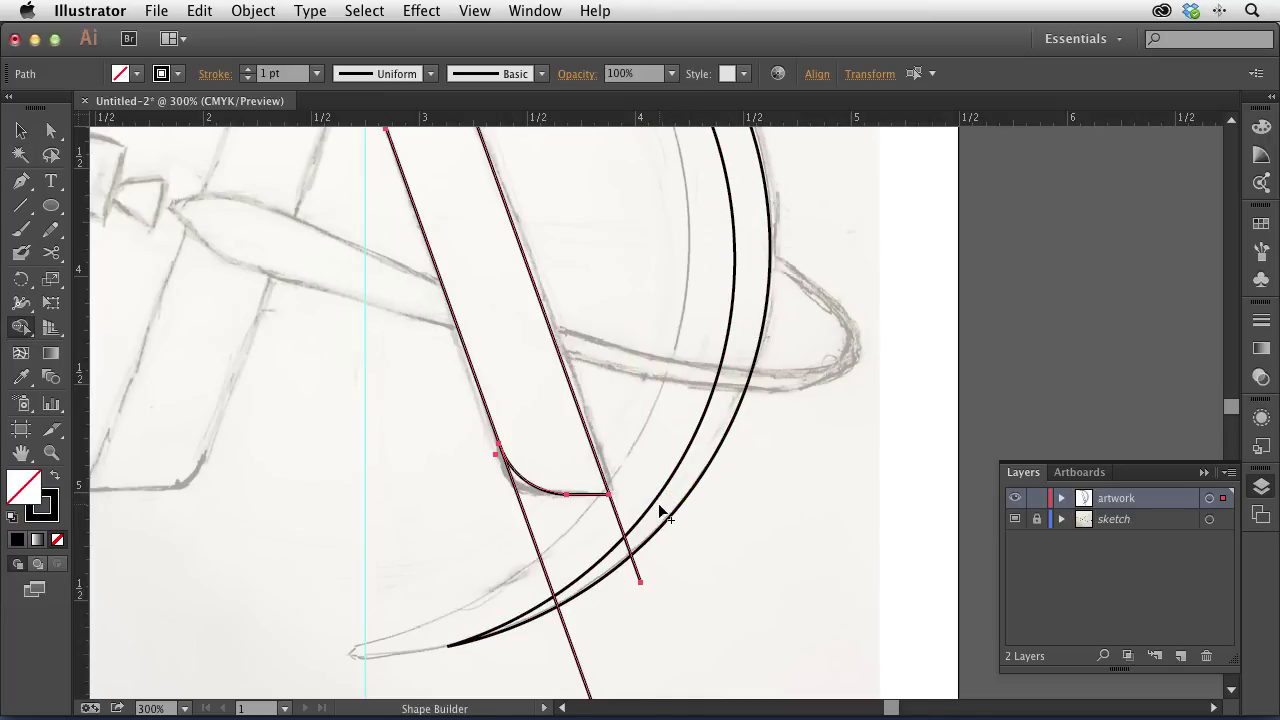
{"action": "left_click", "coordinate": [531, 545], "text": "alt"}
{"action": "left_click", "coordinate": [620, 517], "text": "alt"}
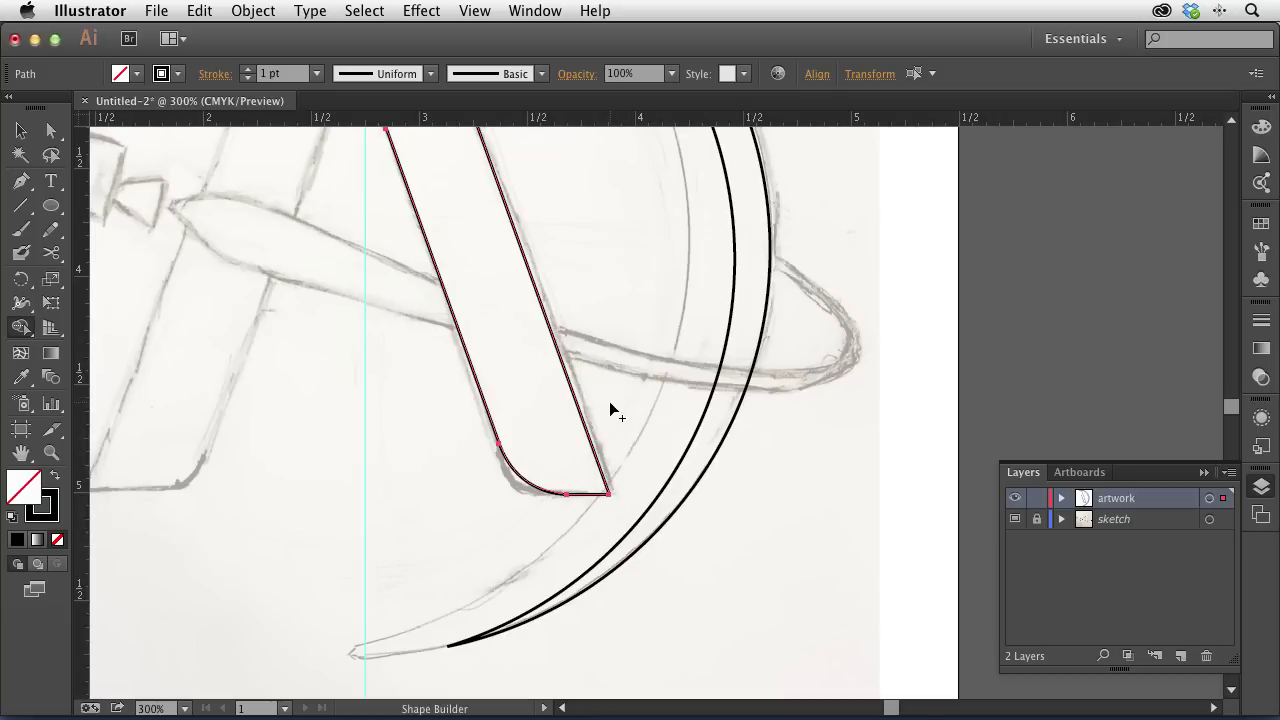
{"action": "mouse_move", "coordinate": [628, 510]}
{"action": "left_mouse_down"}
{"action": "mouse_move", "coordinate": [458, 408]}
{"action": "mouse_move", "coordinate": [392, 257]}
{"action": "left_mouse_up"}
{"action": "key", "text": "super+minus"}
{"action": "key", "text": "super+minus"}
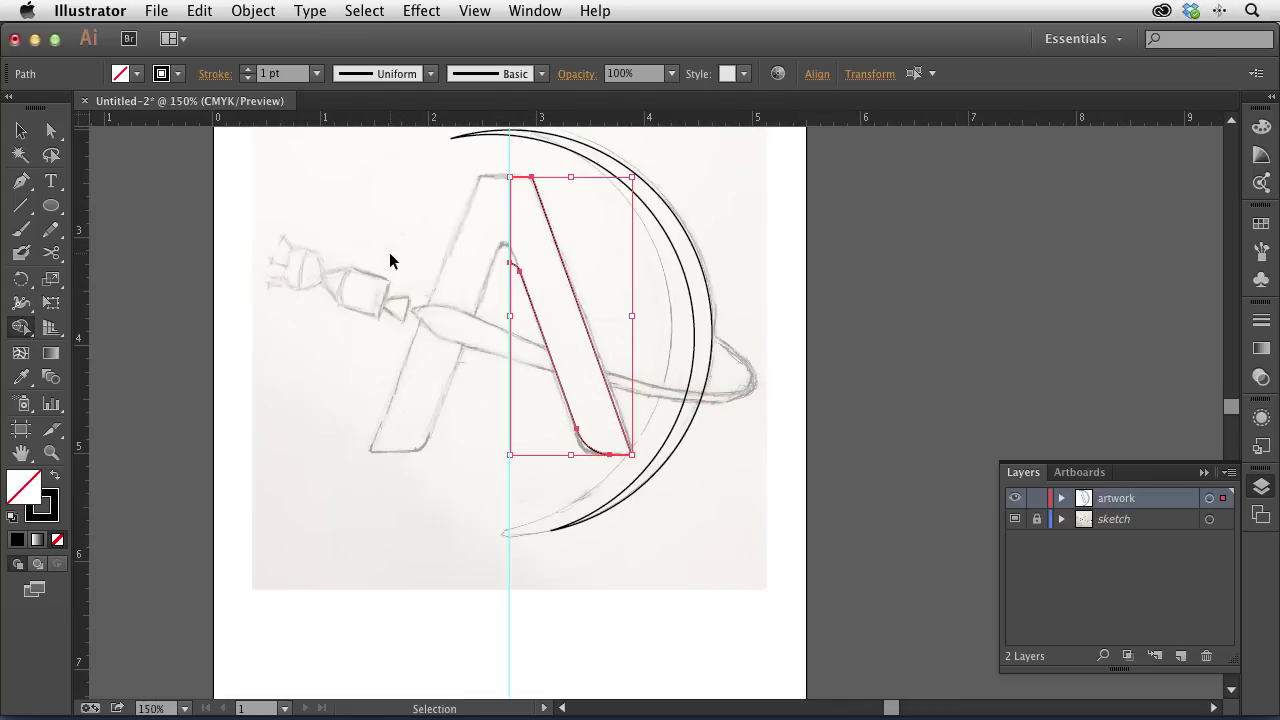
Step: Move the right stroke aside briefly, then undo to return it onto the sketch
{"action": "left_click", "coordinate": [22, 132]}
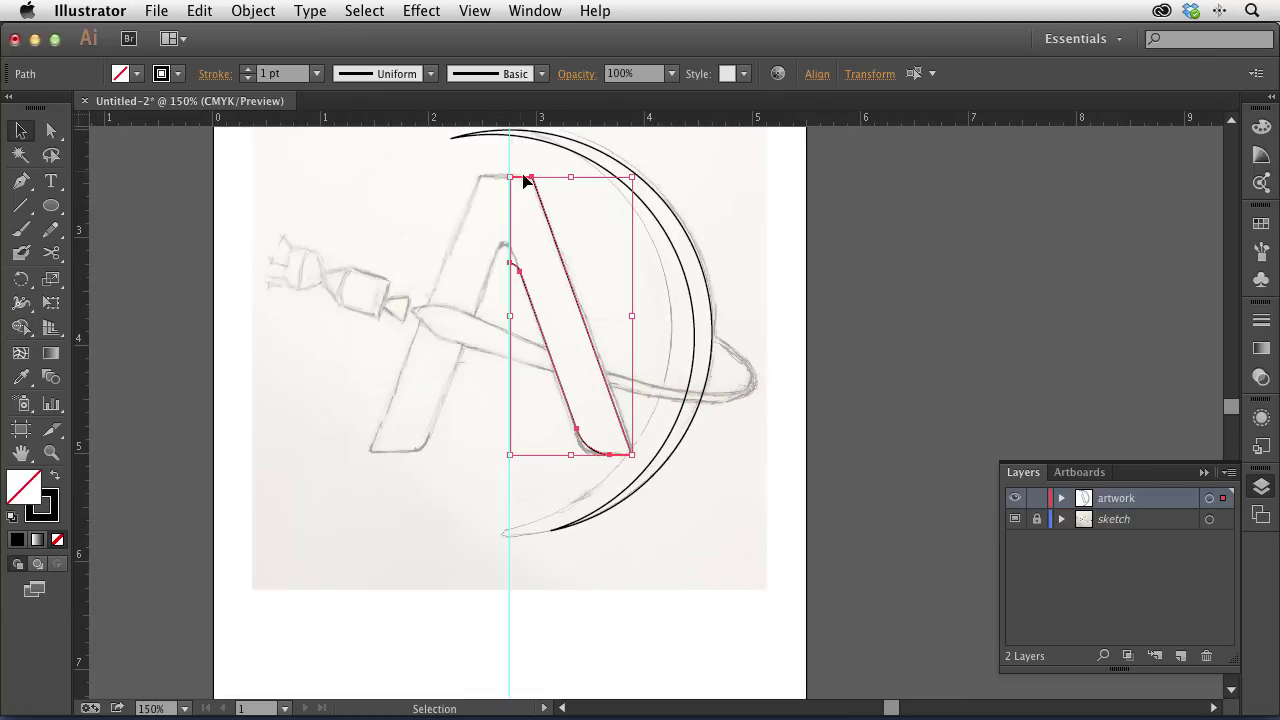
{"action": "left_click_drag", "start_coordinate": [571, 275], "coordinate": [922, 289]}
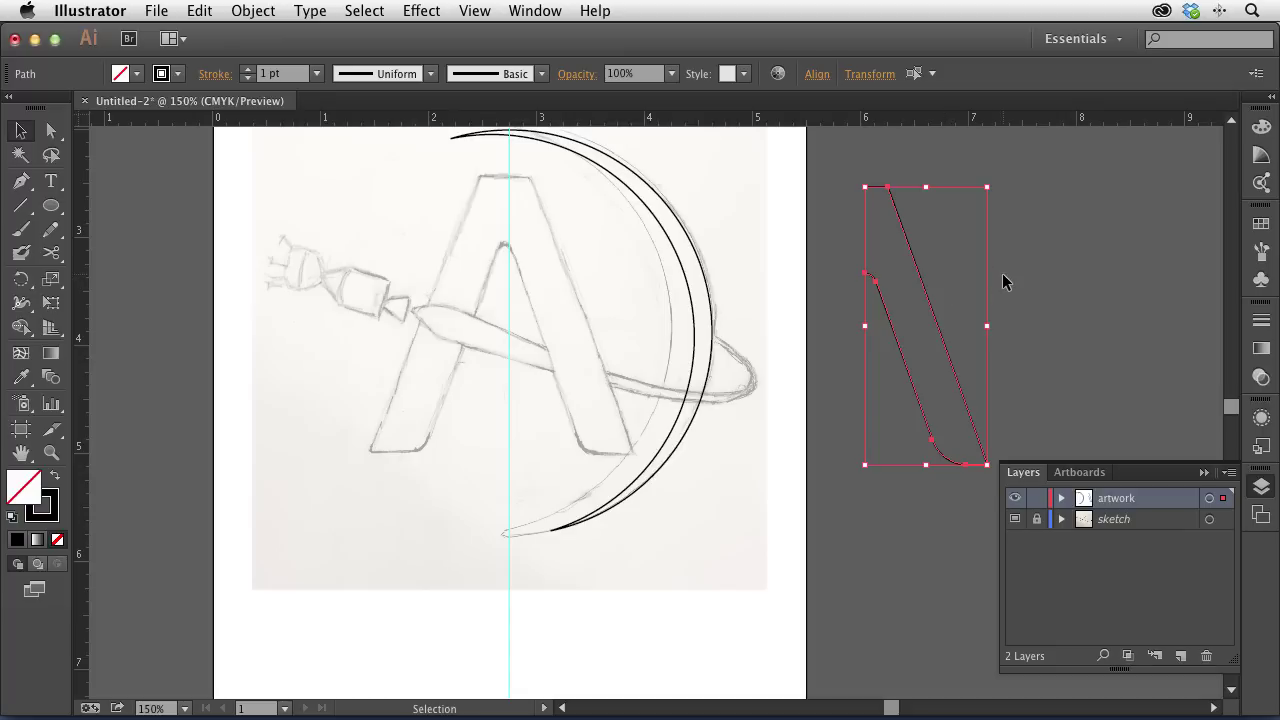
{"action": "left_click", "coordinate": [877, 250]}
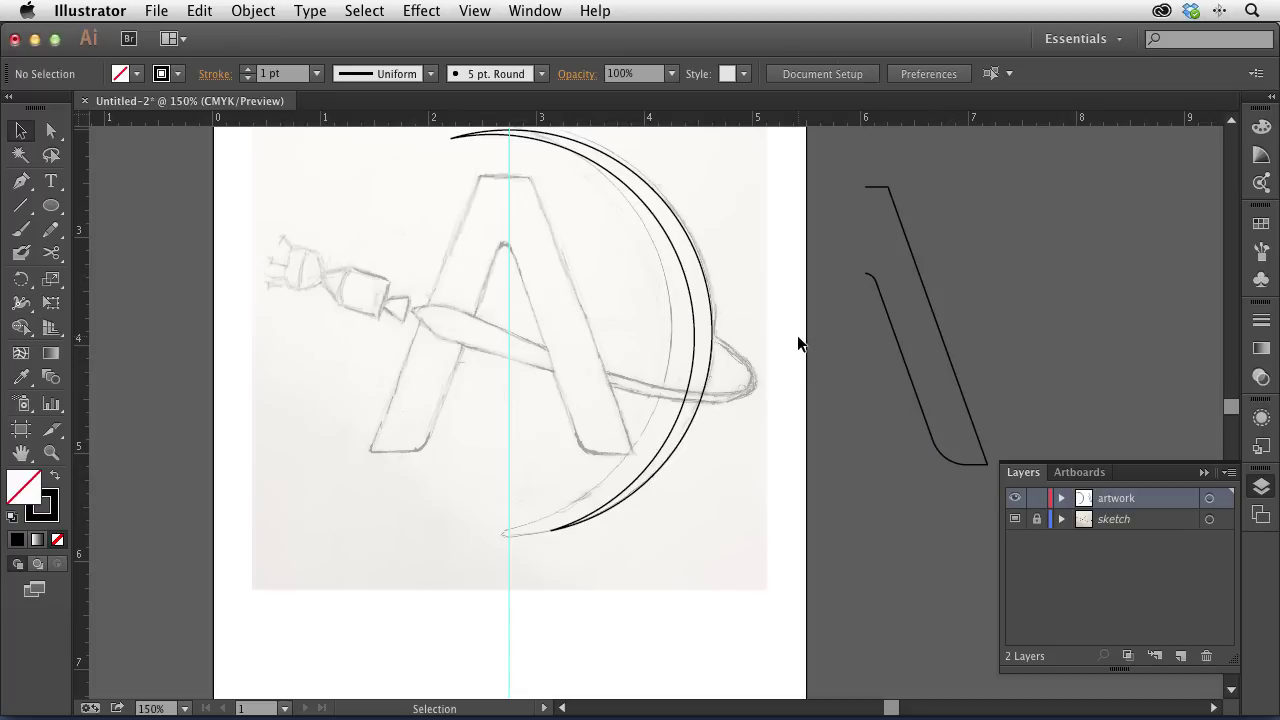
{"action": "key", "text": "ctrl+z"}
{"action": "key", "text": "ctrl+z"}
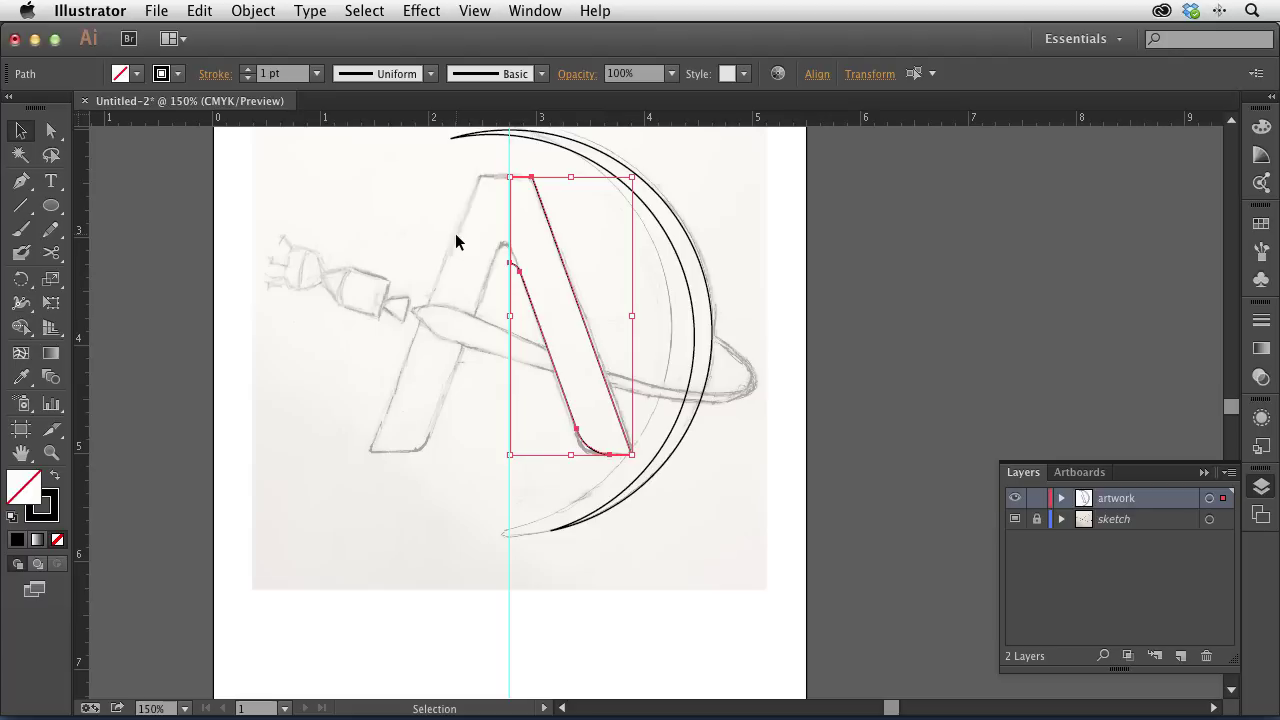
Step: Set the Reflect axis at the stroke's top point and trial a flip, then revert it
{"action": "key", "text": "o"}
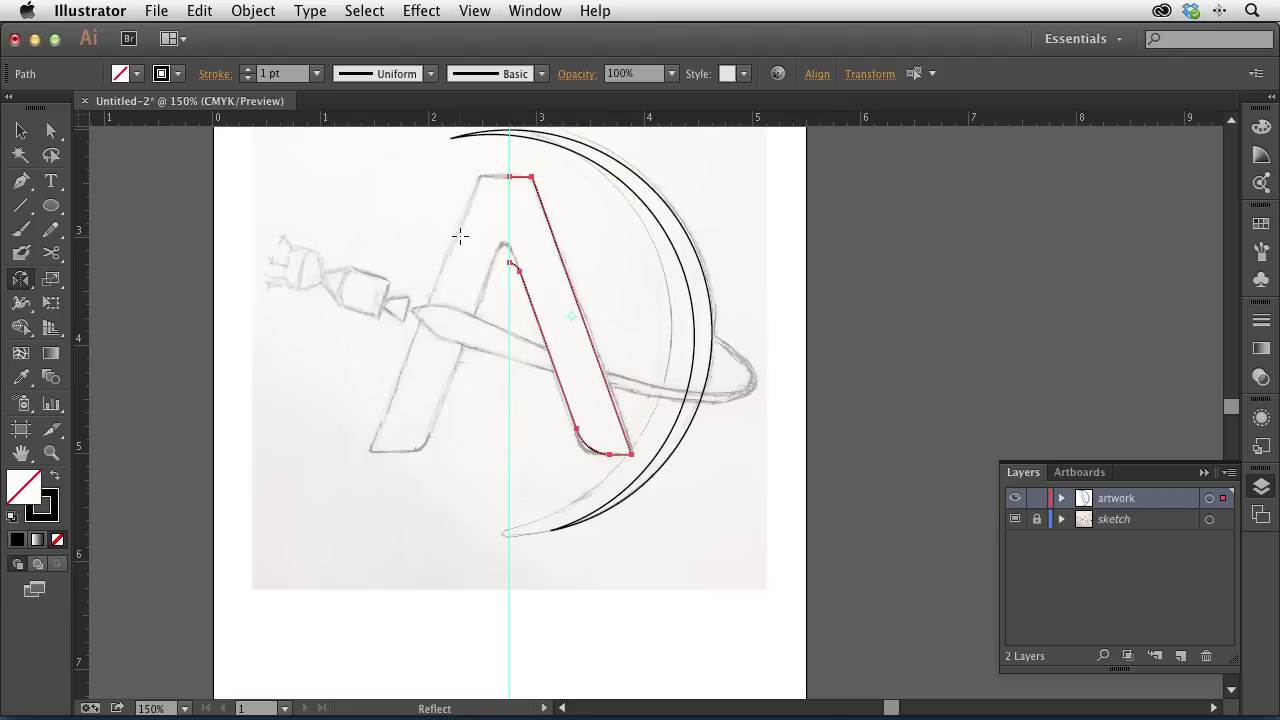
{"action": "key", "text": "super+plus"}
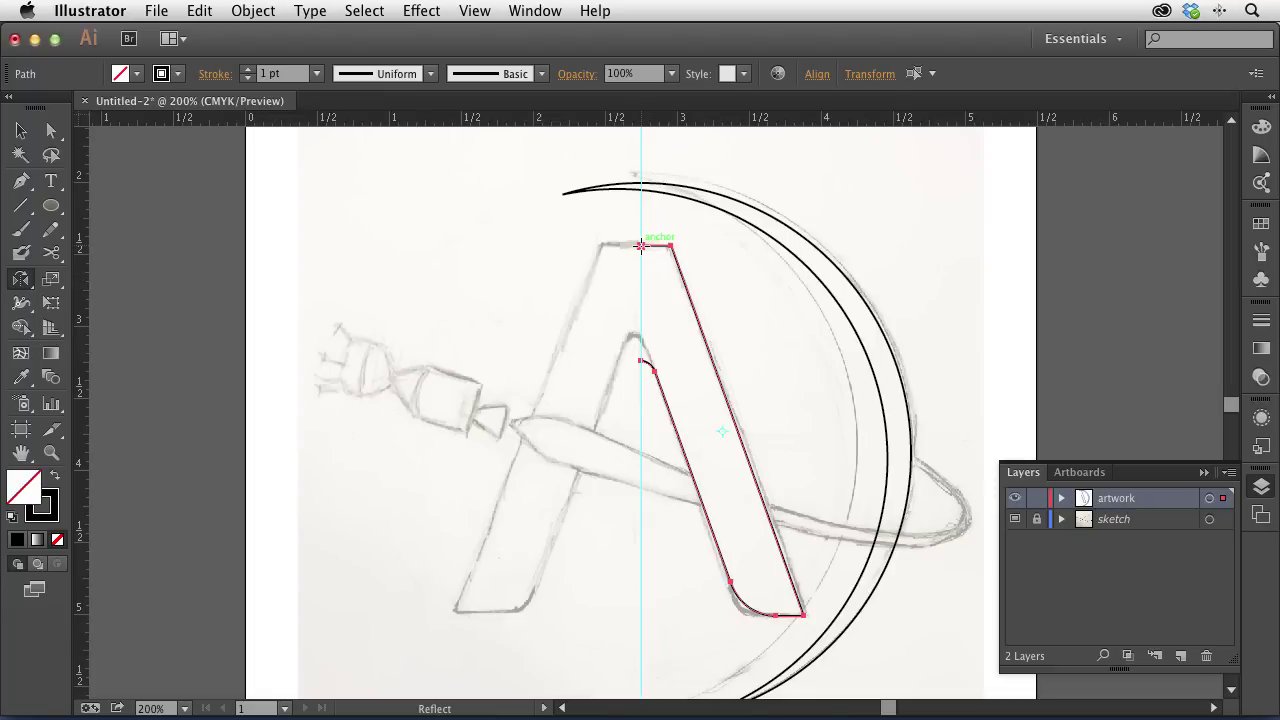
{"action": "left_click", "coordinate": [641, 245]}
{"action": "left_click_drag", "start_coordinate": [474, 469], "coordinate": [808, 620]}
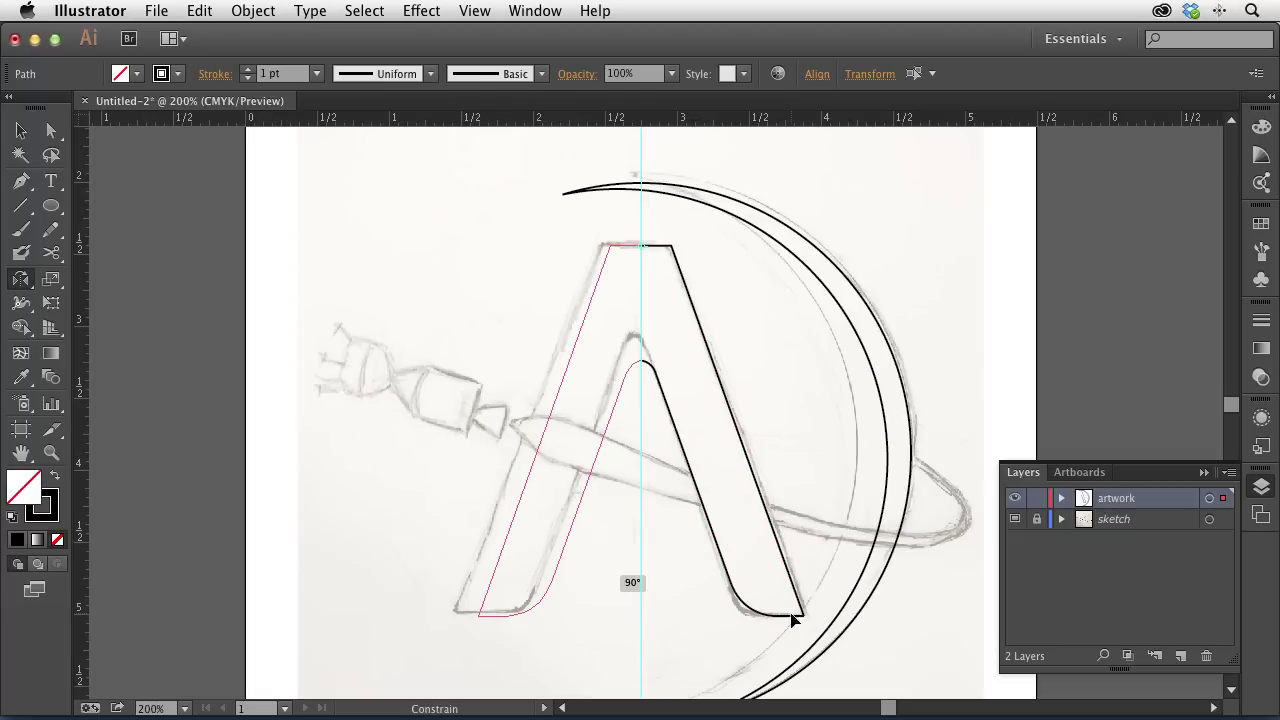
{"action": "left_click_drag", "start_coordinate": [808, 620], "coordinate": [808, 620]}
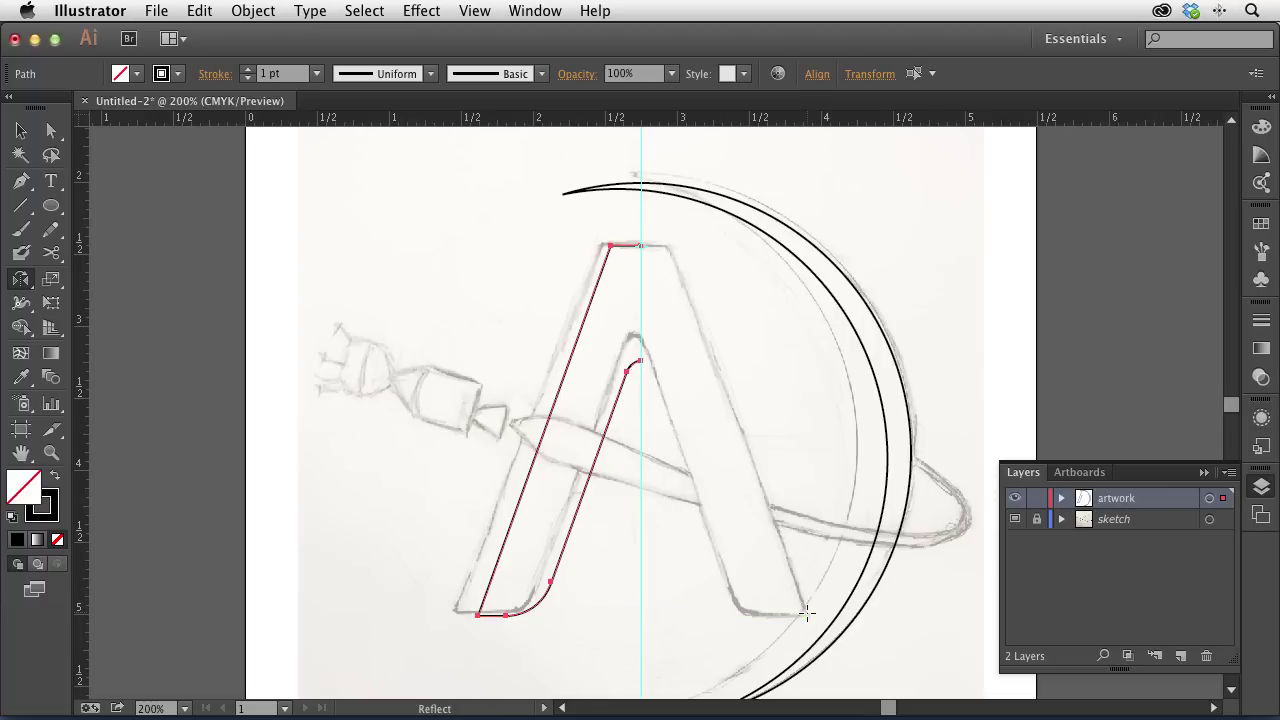
{"action": "key", "text": "ctrl+shift+z"}
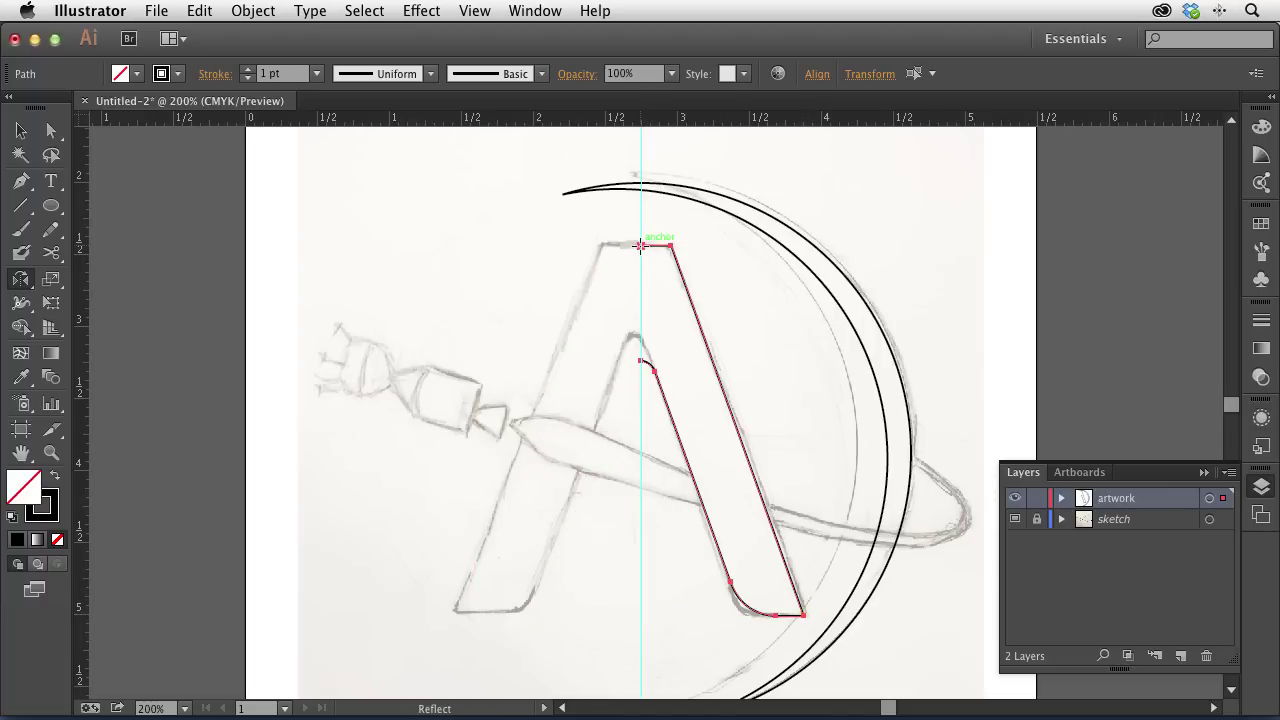
Step: Mirror a copy of the right stroke to form the A's left leg, then deselect
{"action": "left_click_drag", "start_coordinate": [555, 582], "coordinate": [617, 635]}
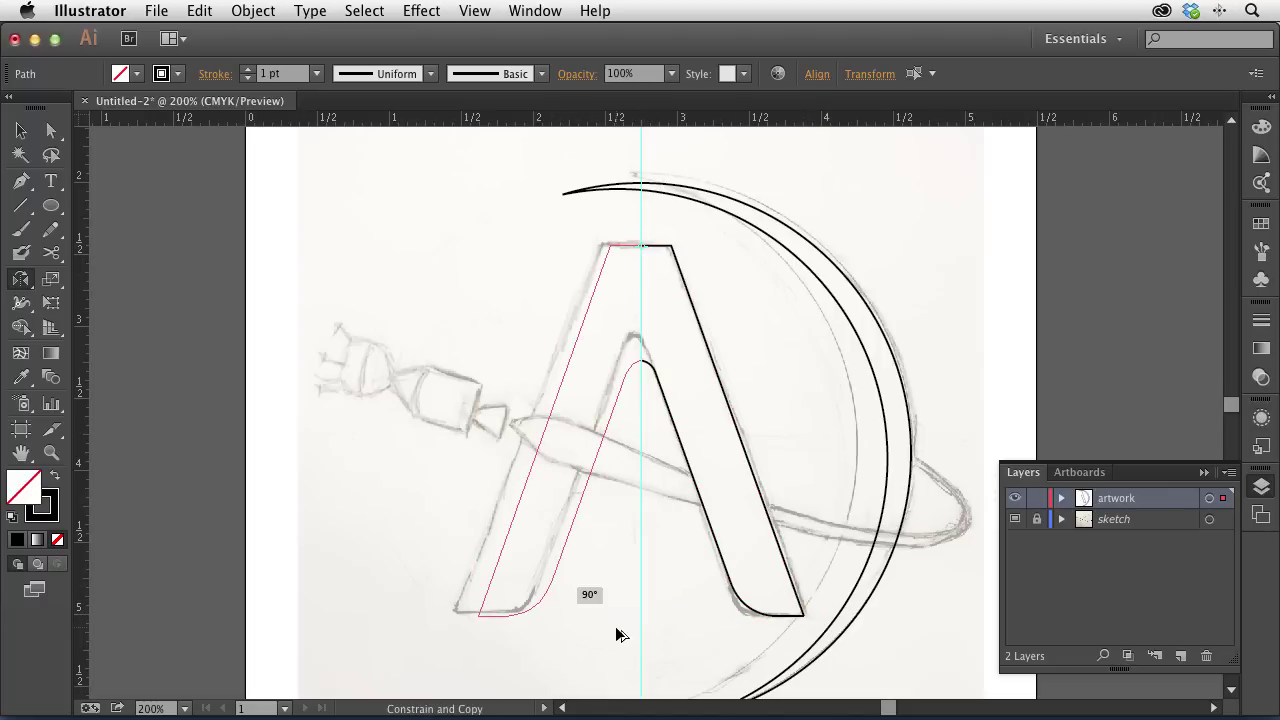
{"action": "left_click_drag", "start_coordinate": [617, 635], "coordinate": [615, 543]}
{"action": "left_click_drag", "start_coordinate": [615, 543], "coordinate": [614, 537]}
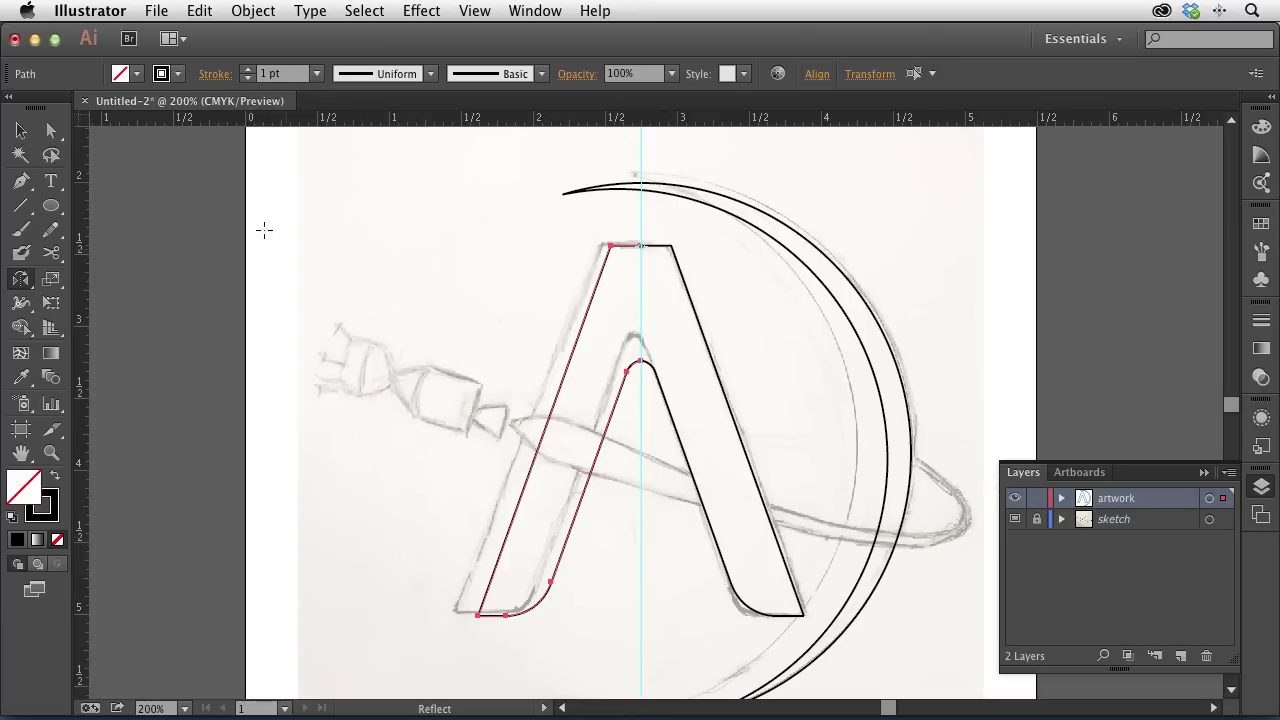
{"action": "left_click", "coordinate": [20, 130]}
{"action": "left_click", "coordinate": [517, 229]}
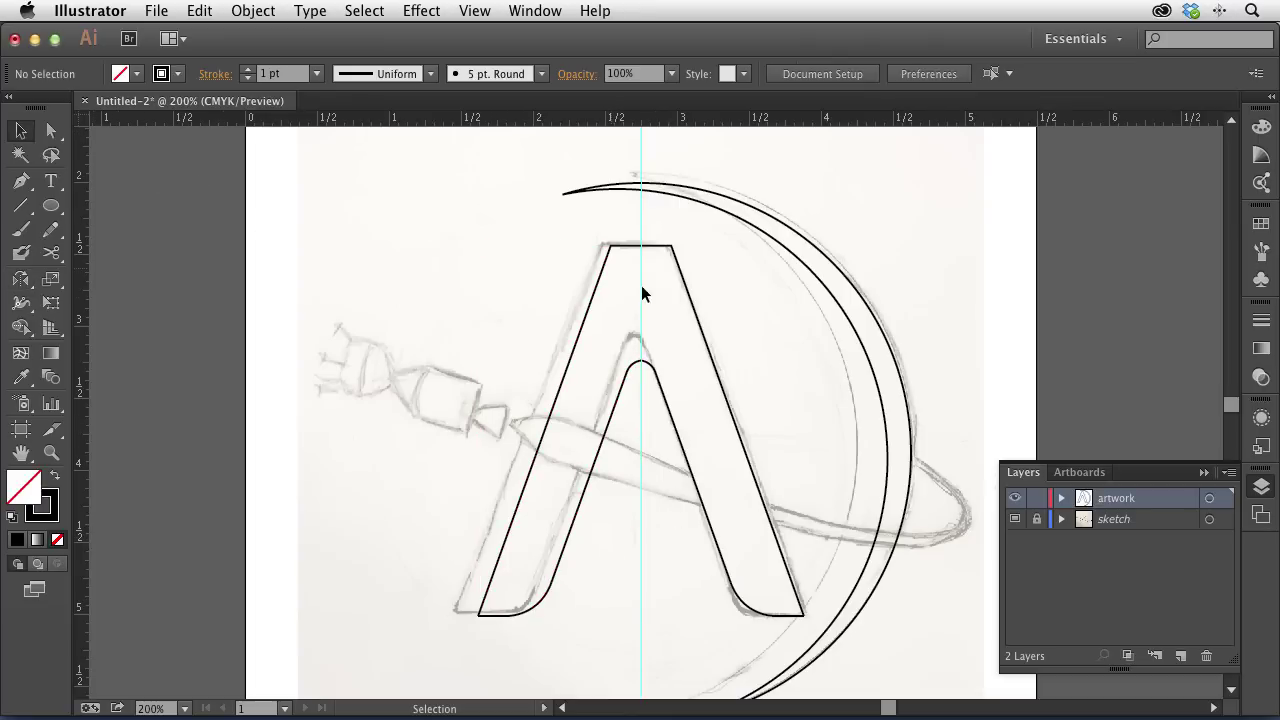
{"action": "left_click_drag", "start_coordinate": [561, 274], "coordinate": [757, 340]}
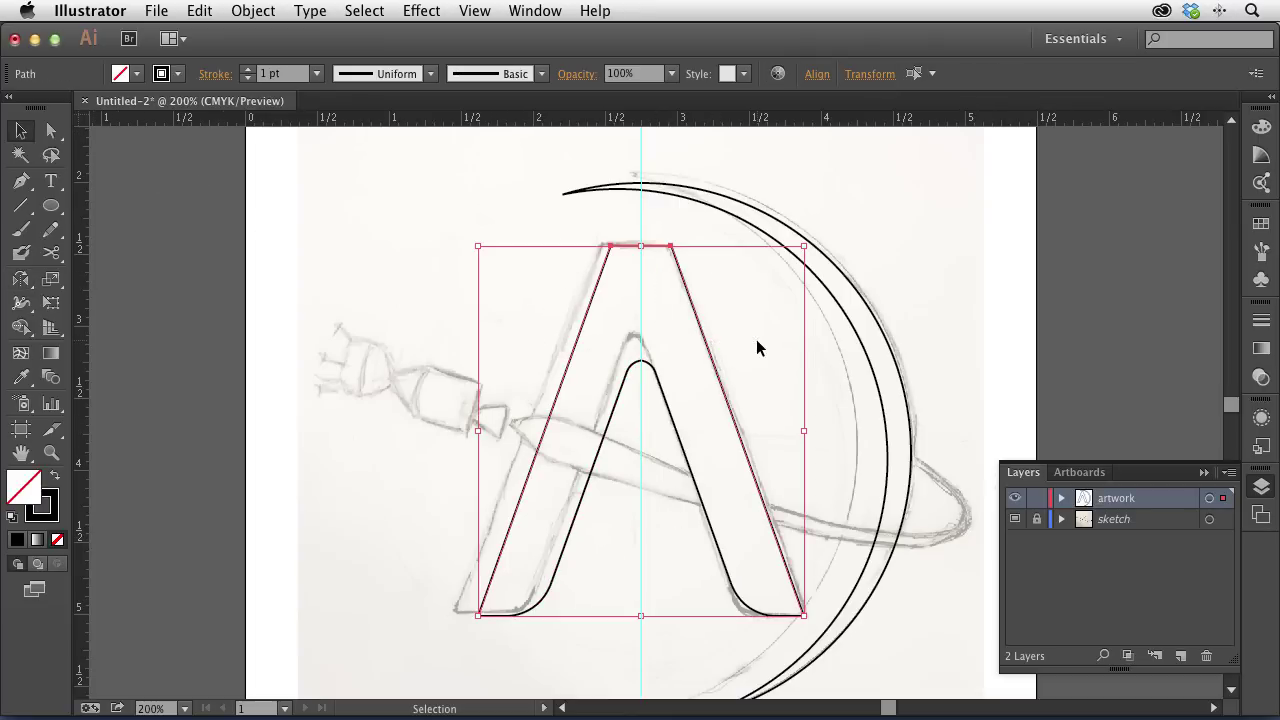
{"action": "left_click", "coordinate": [828, 353]}
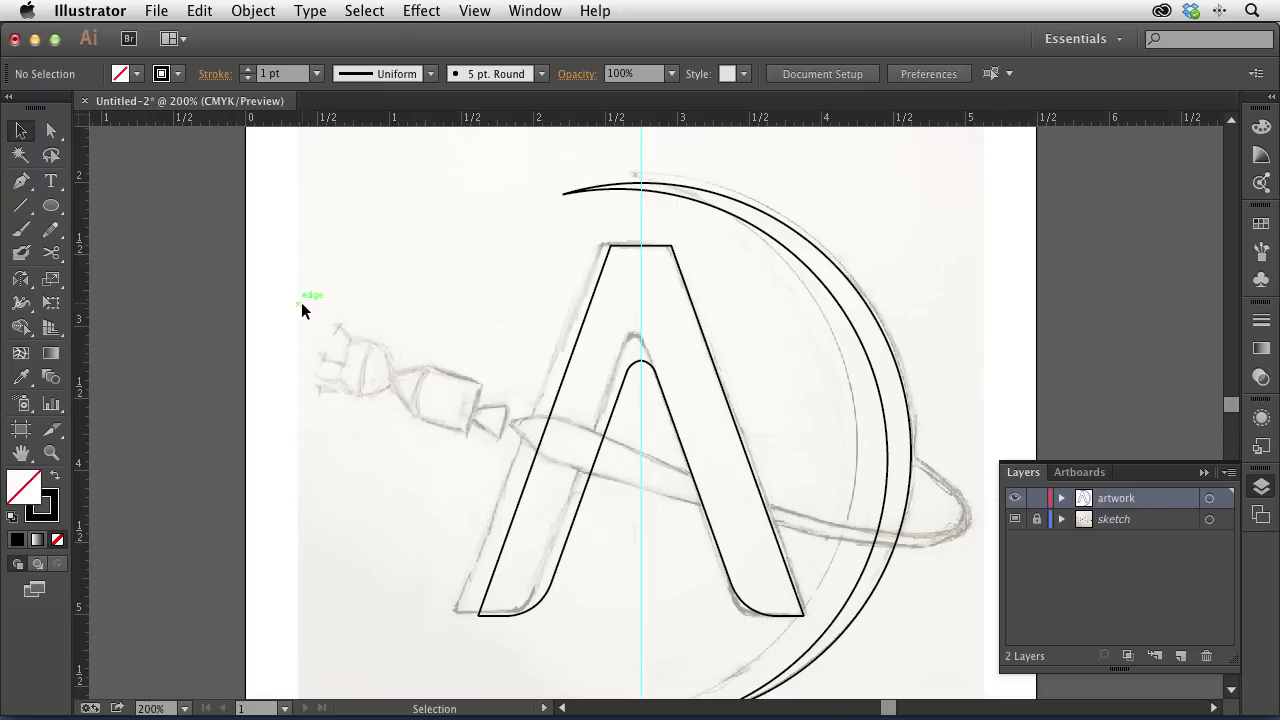
{"action": "left_click", "coordinate": [48, 207]}
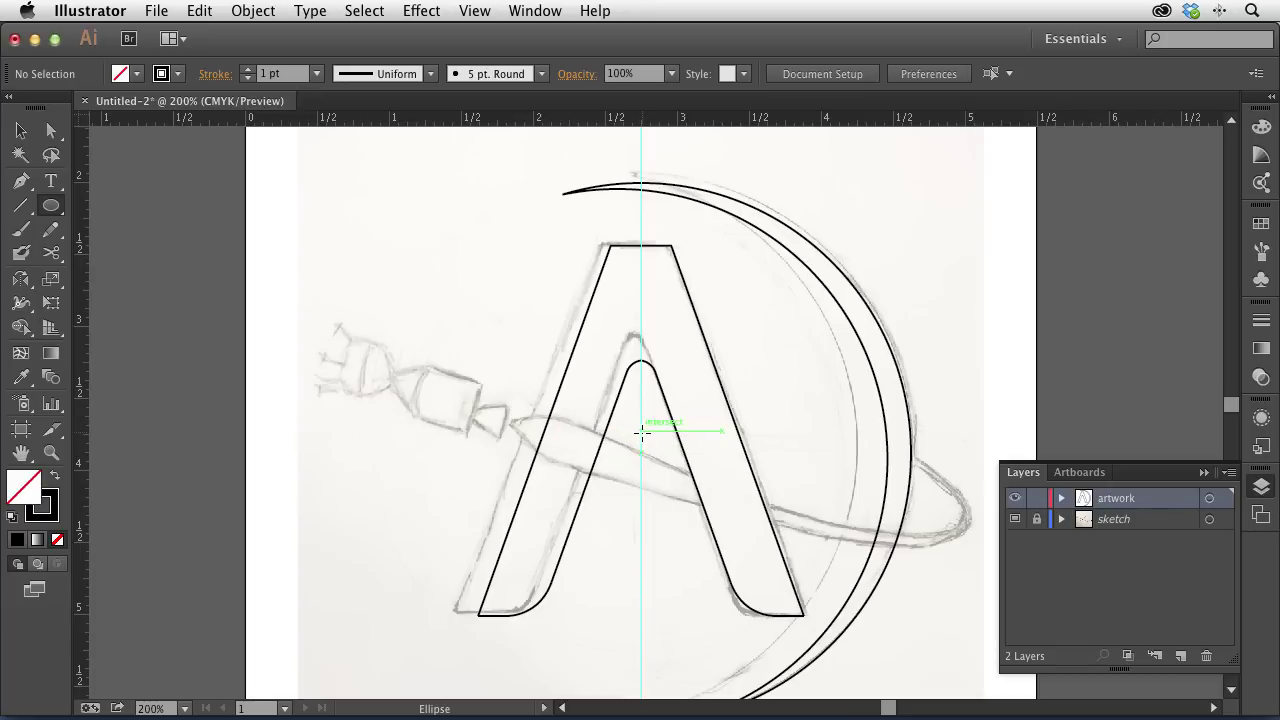
Step: Draw a wide ellipse centred on the A and tilt it to match the sketched orbit
{"action": "mouse_move", "coordinate": [642, 433]}
{"action": "left_mouse_down"}
{"action": "mouse_move", "coordinate": [777, 452]}
{"action": "mouse_move", "coordinate": [976, 519]}
{"action": "left_mouse_up"}
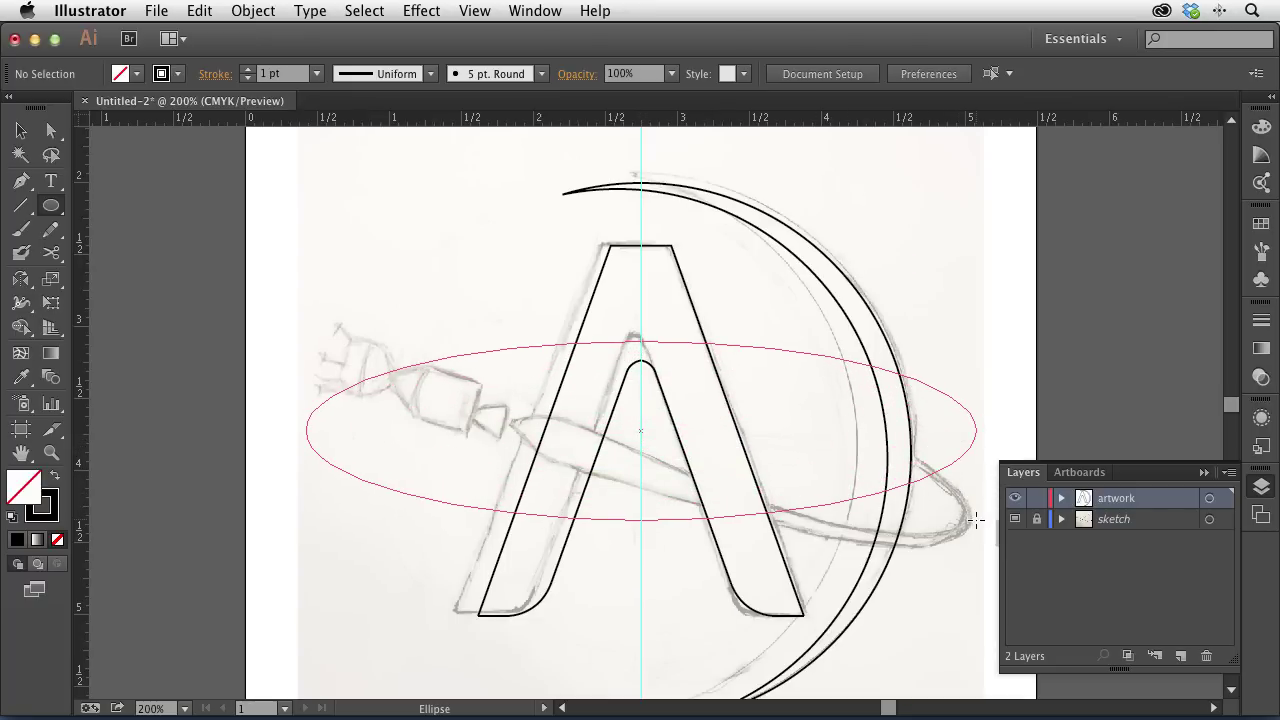
{"action": "left_click_drag", "start_coordinate": [976, 519], "coordinate": [976, 521]}
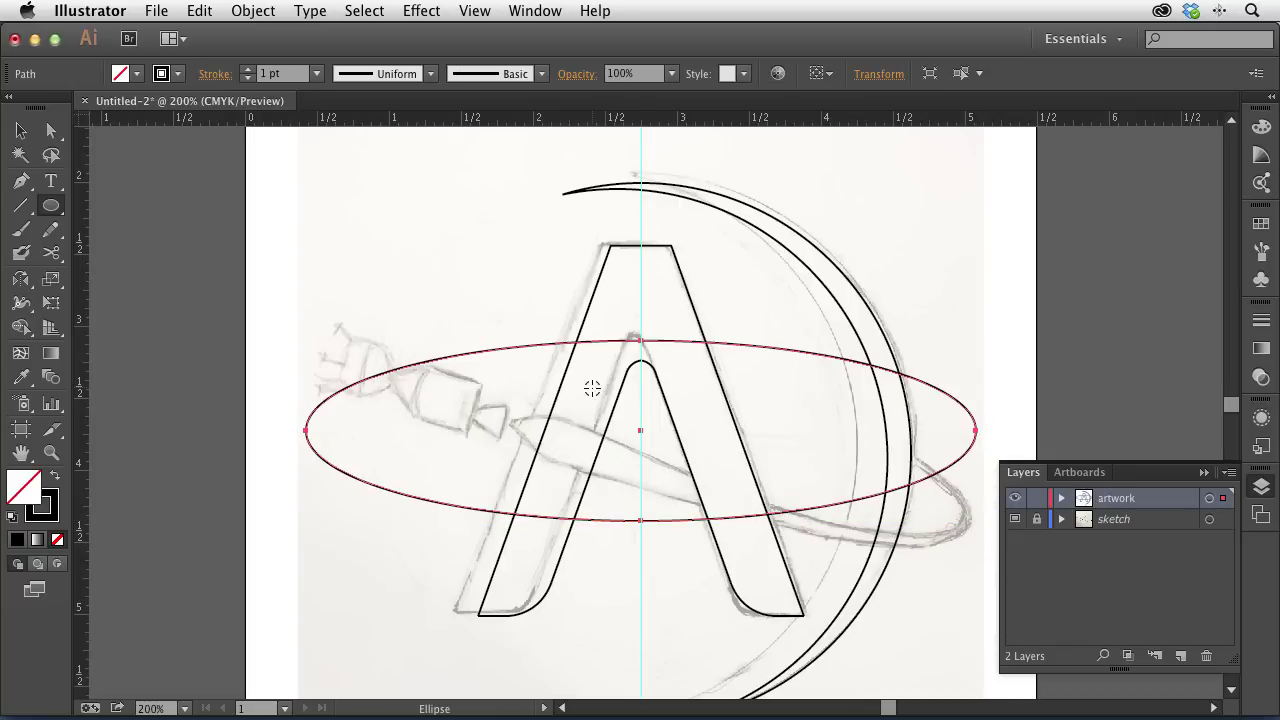
{"action": "key", "text": "r"}
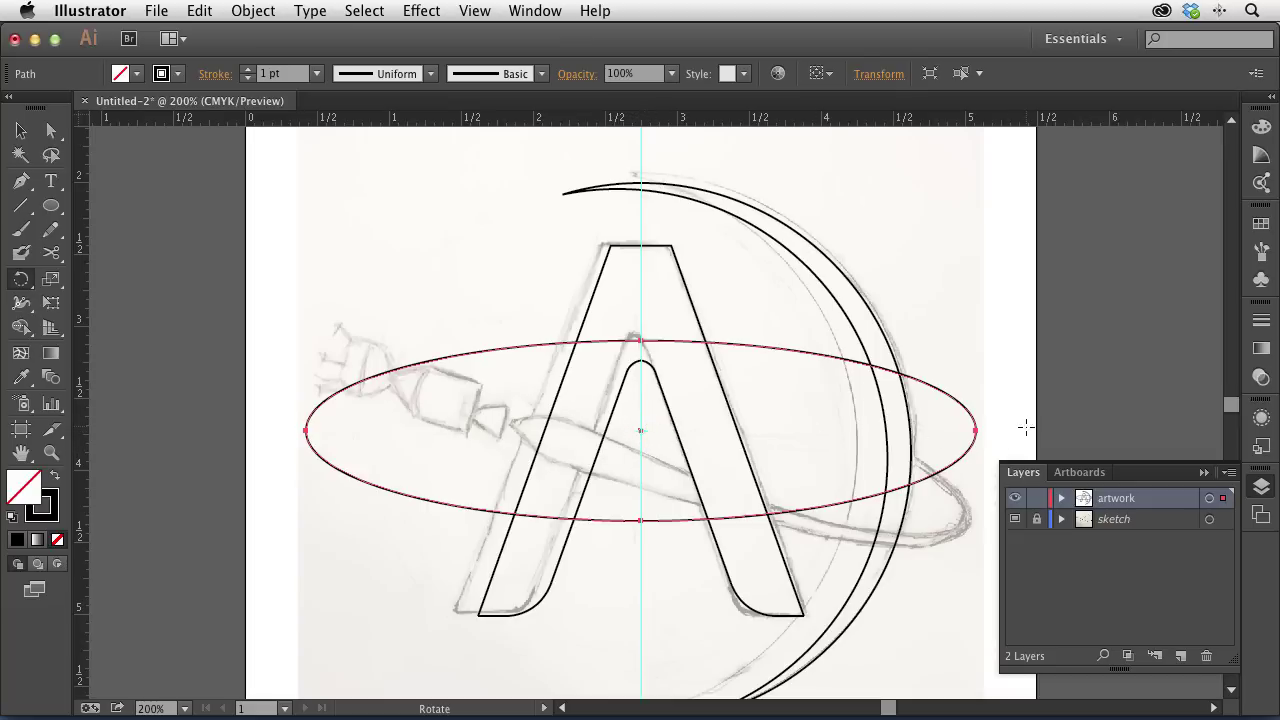
{"action": "mouse_move", "coordinate": [986, 428]}
{"action": "left_mouse_down"}
{"action": "mouse_move", "coordinate": [1003, 490]}
{"action": "mouse_move", "coordinate": [995, 544]}
{"action": "left_mouse_up"}
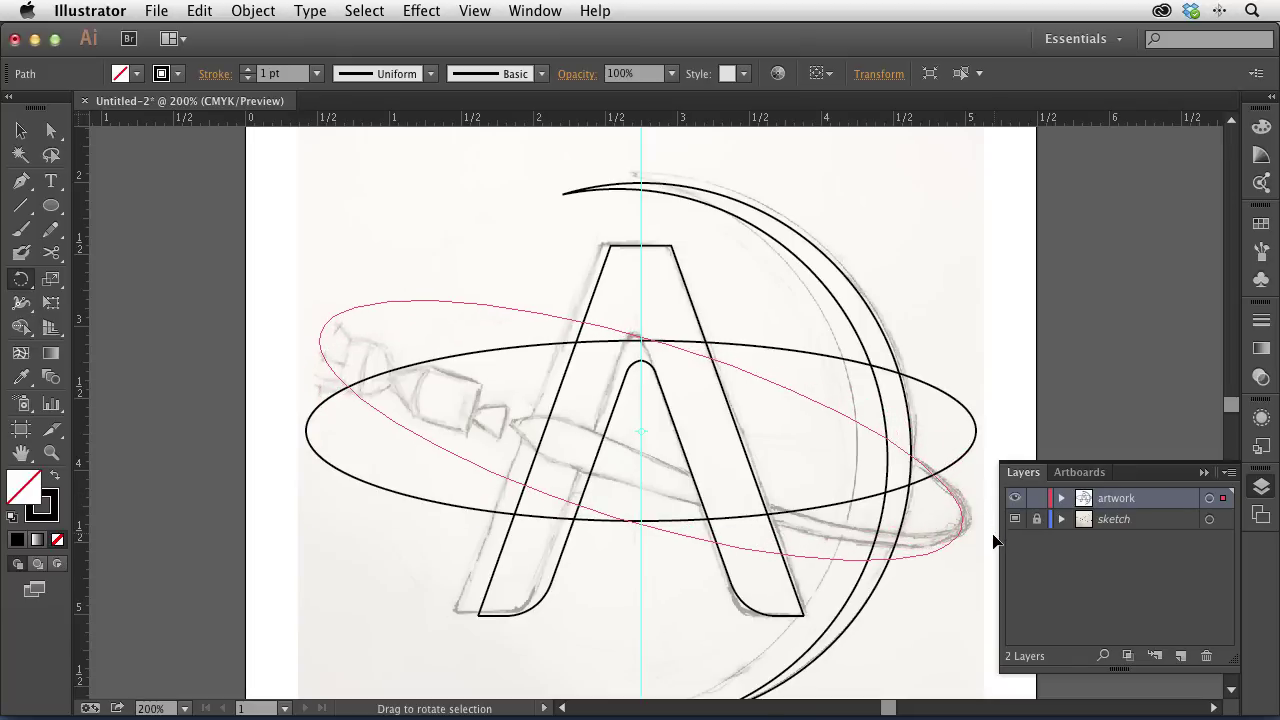
{"action": "left_click_drag", "start_coordinate": [995, 544], "coordinate": [990, 538]}
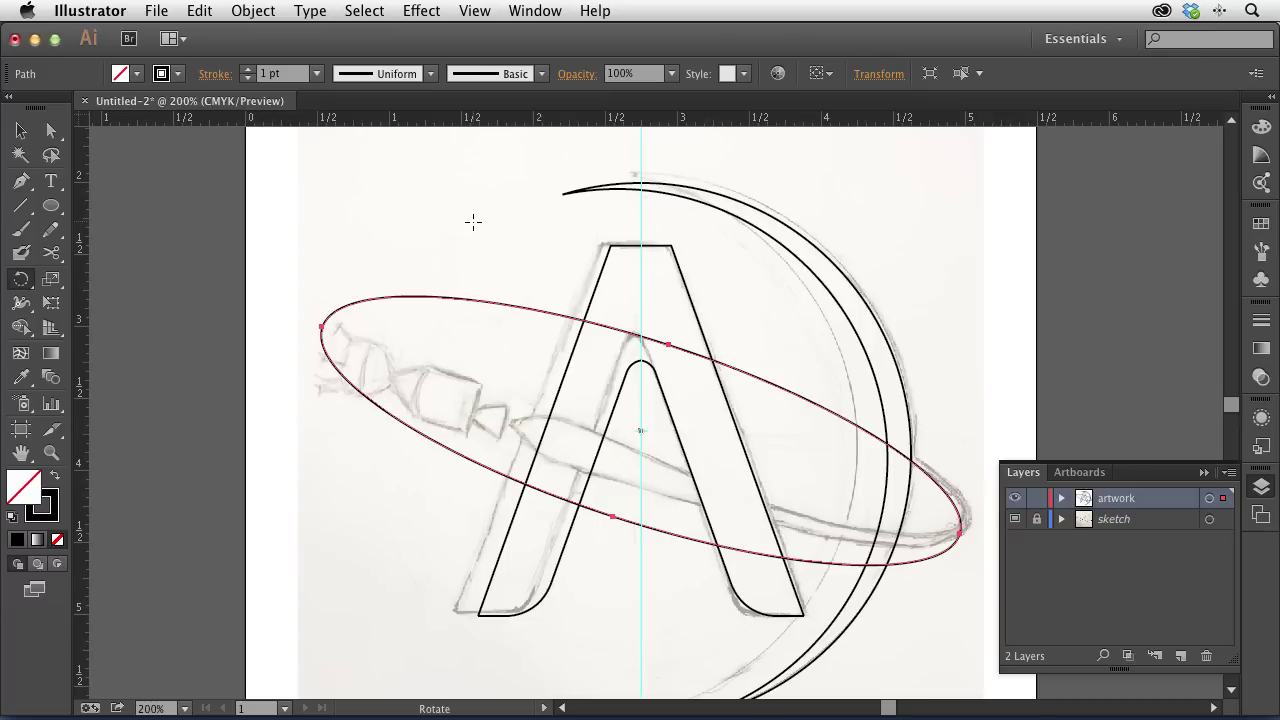
Step: Nudge the ellipse up three times onto the sketch and collapse the layers list
{"action": "key", "text": "Up"}
{"action": "key", "text": "Up"}
{"action": "key", "text": "Up"}
{"action": "key", "text": "Up"}
{"action": "key", "text": "Up"}
{"action": "key", "text": "Up"}
{"action": "key", "text": "Up"}
{"action": "key", "text": "Up"}
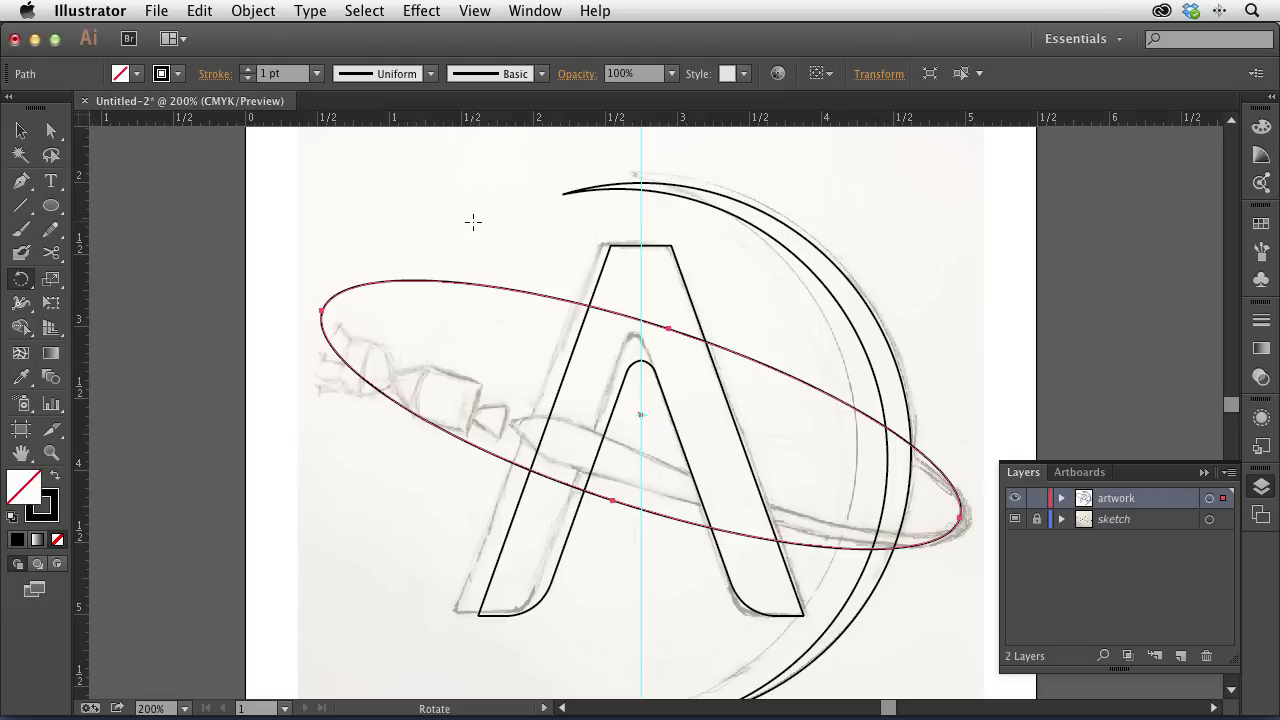
{"action": "key", "text": "Up"}
{"action": "key", "text": "Up"}
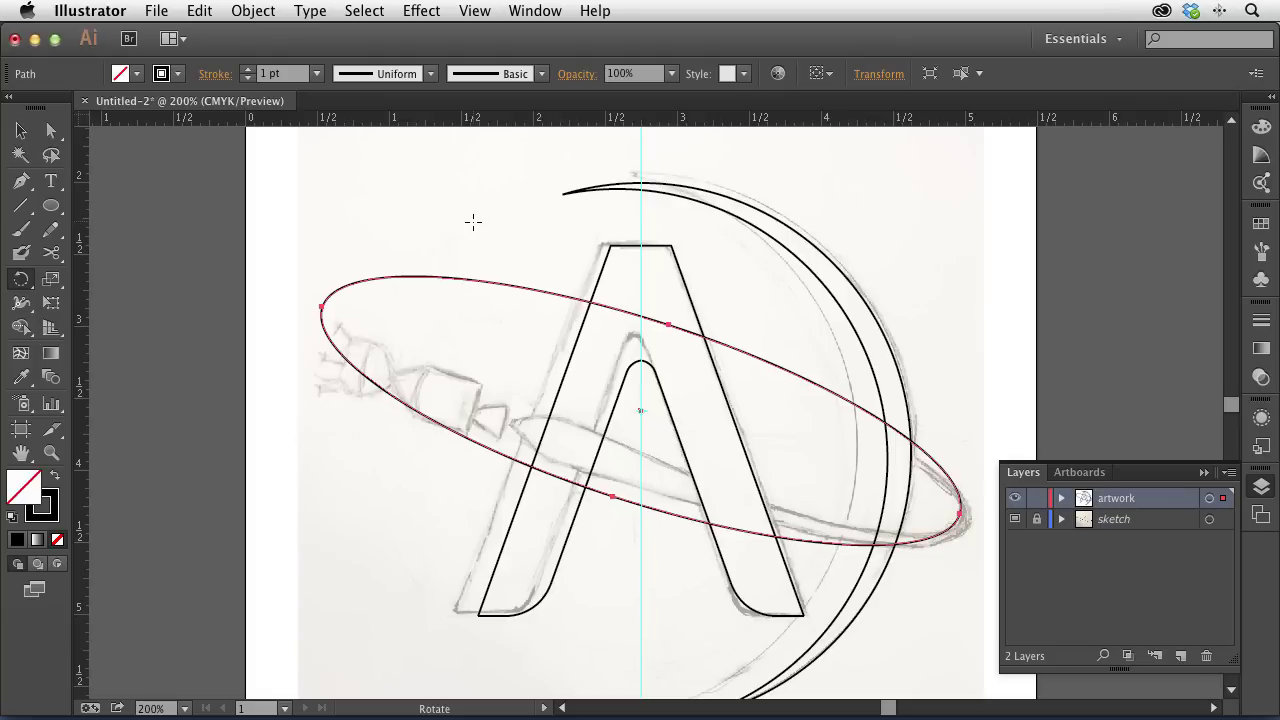
{"action": "key", "text": "Up"}
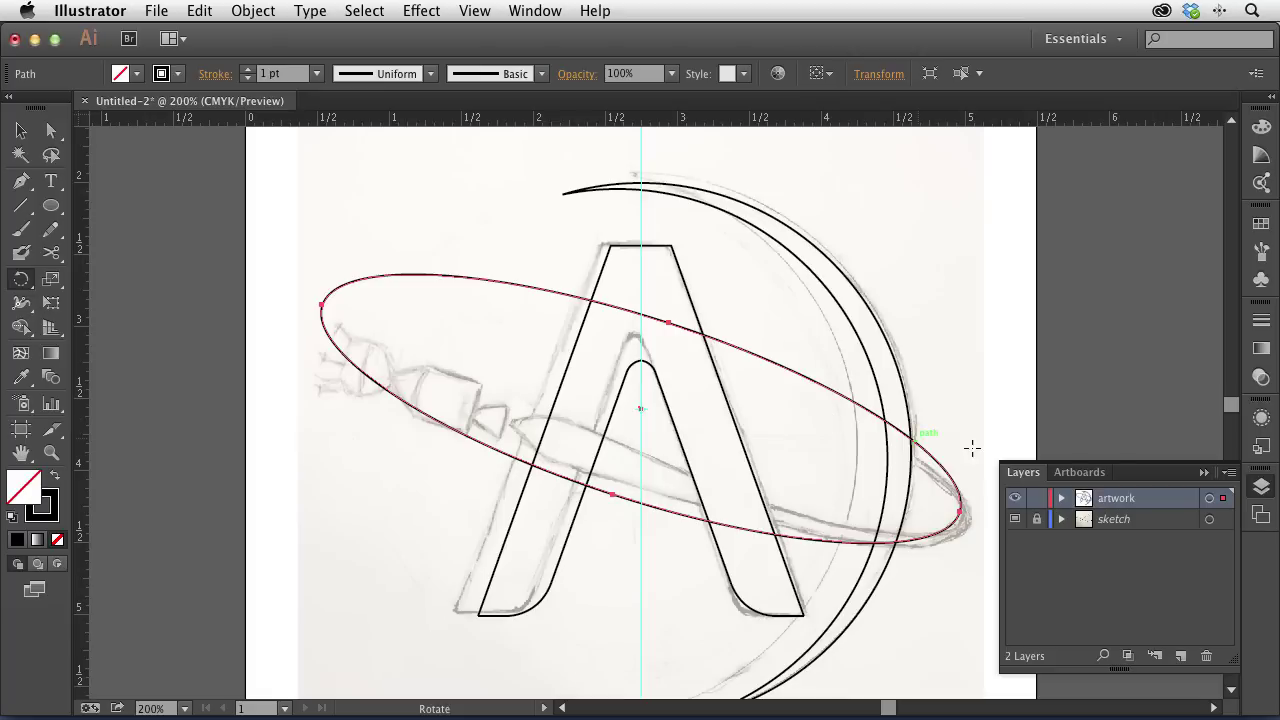
{"action": "left_click", "coordinate": [1204, 473]}
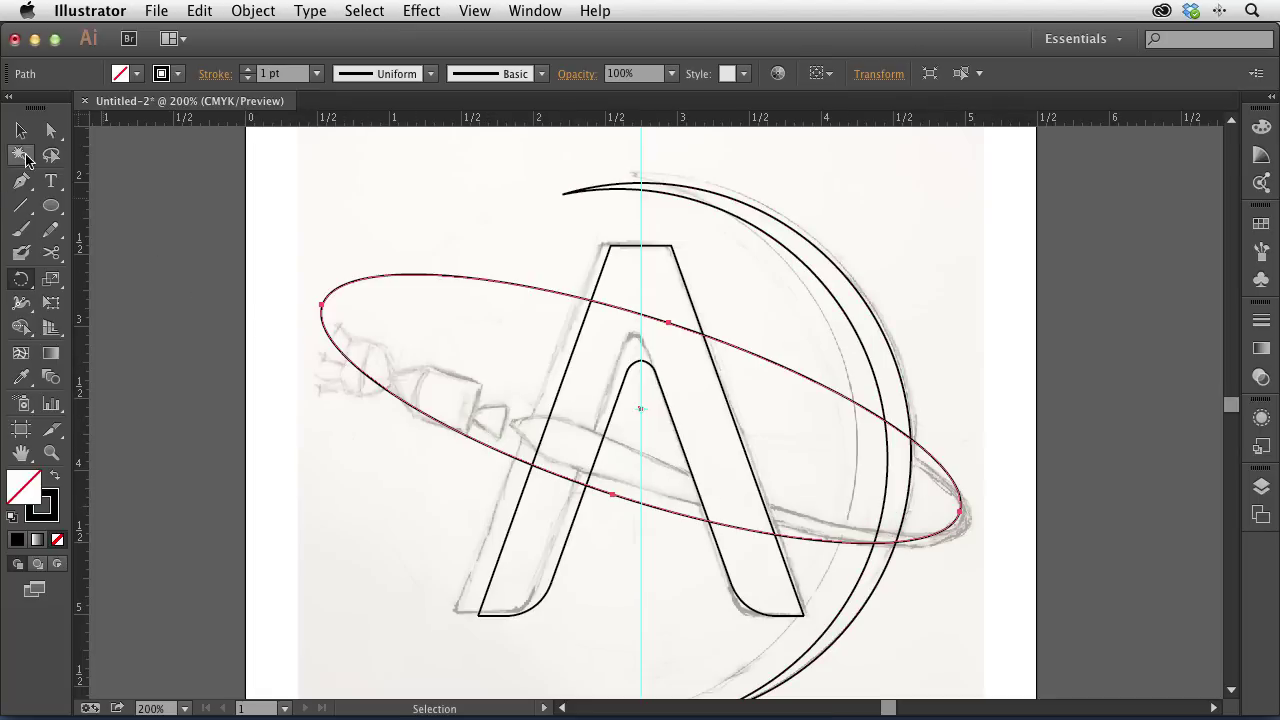
{"action": "left_click", "coordinate": [20, 131]}
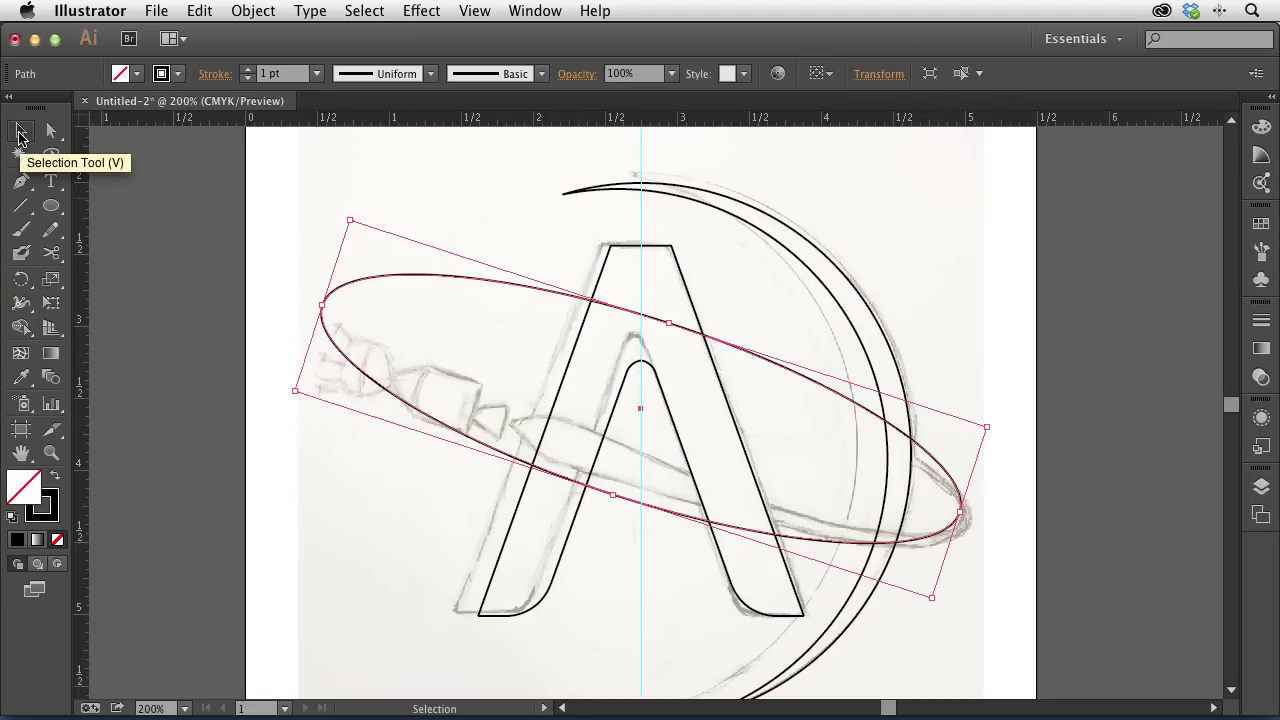
Step: Rotate a copy of the ellipse around its right tip, then repeat with Cmd+D for a third
{"action": "key", "text": "r"}
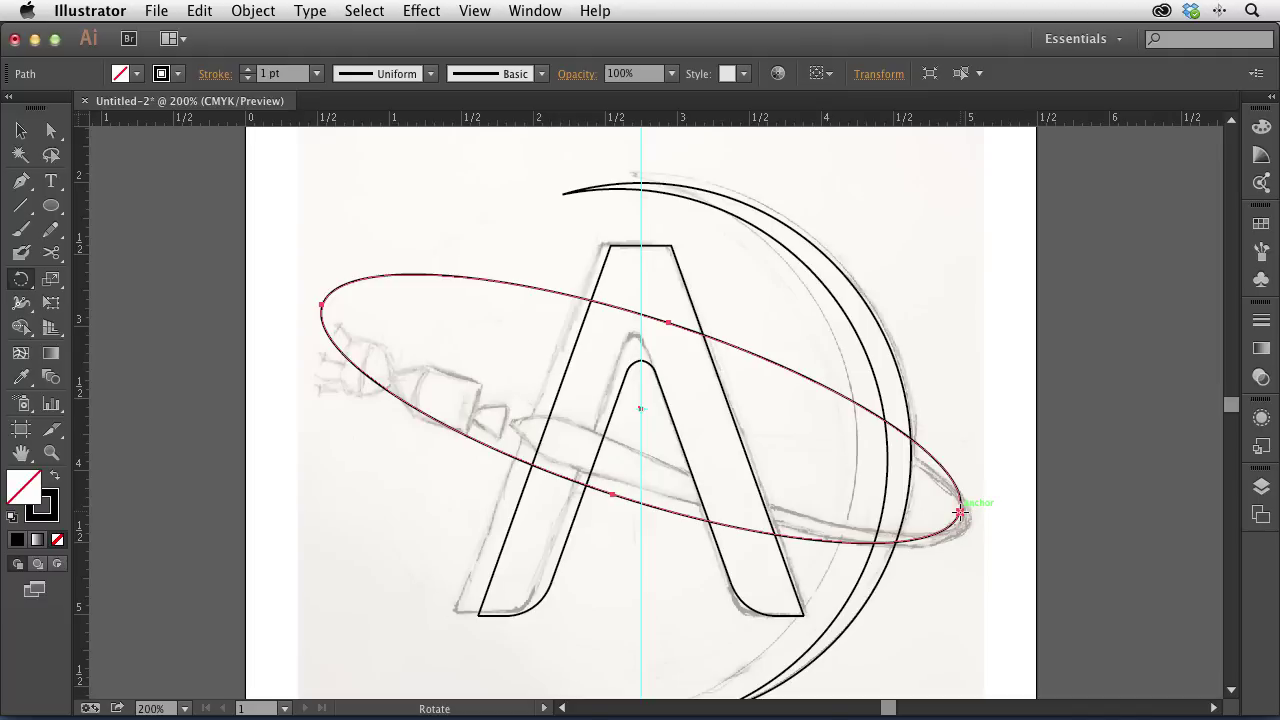
{"action": "left_click_drag", "start_coordinate": [960, 512], "coordinate": [960, 514]}
{"action": "left_click_drag", "start_coordinate": [321, 309], "coordinate": [340, 283]}
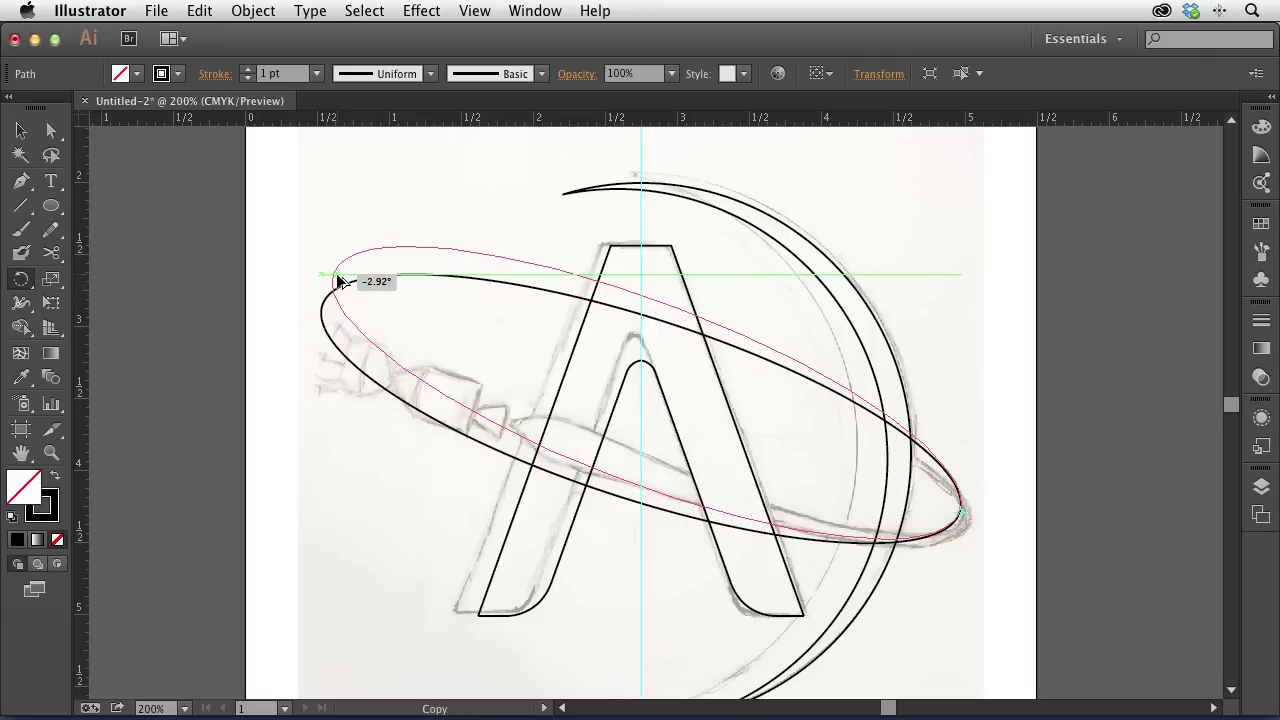
{"action": "mouse_move", "coordinate": [338, 282]}
{"action": "left_mouse_down"}
{"action": "mouse_move", "coordinate": [351, 247]}
{"action": "mouse_move", "coordinate": [332, 276]}
{"action": "left_mouse_up"}
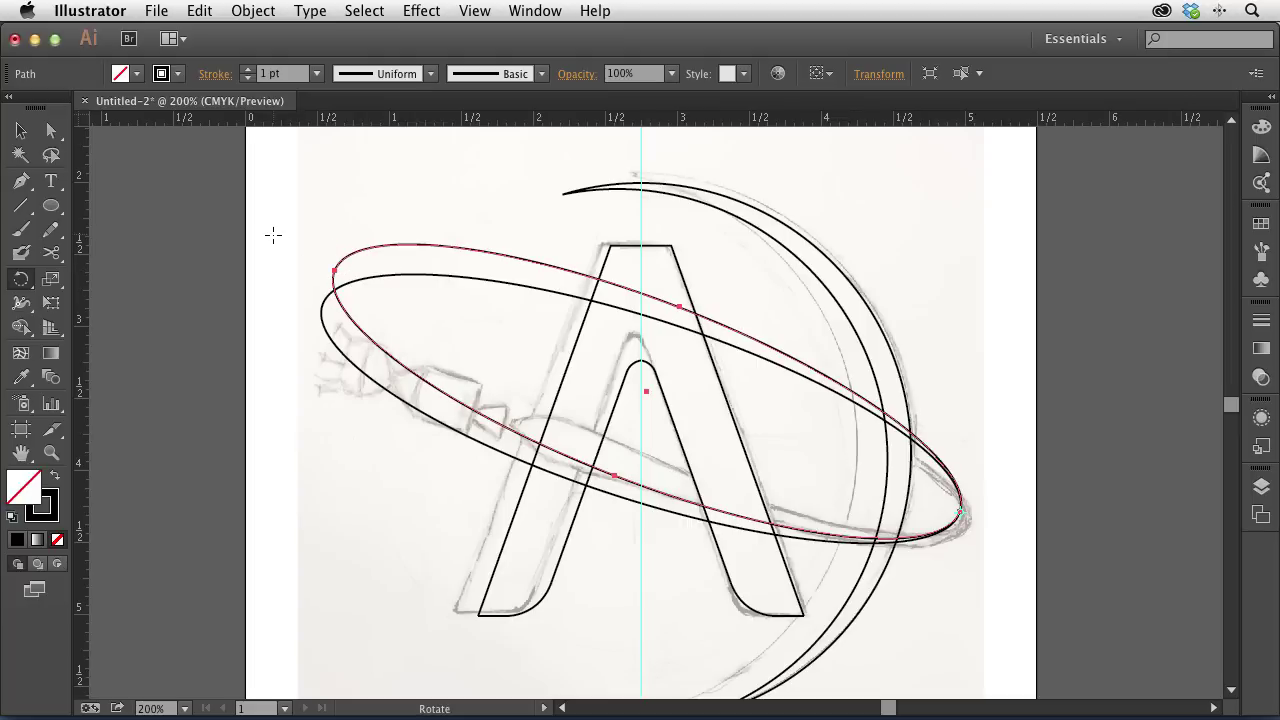
{"action": "key", "text": "ctrl+d"}
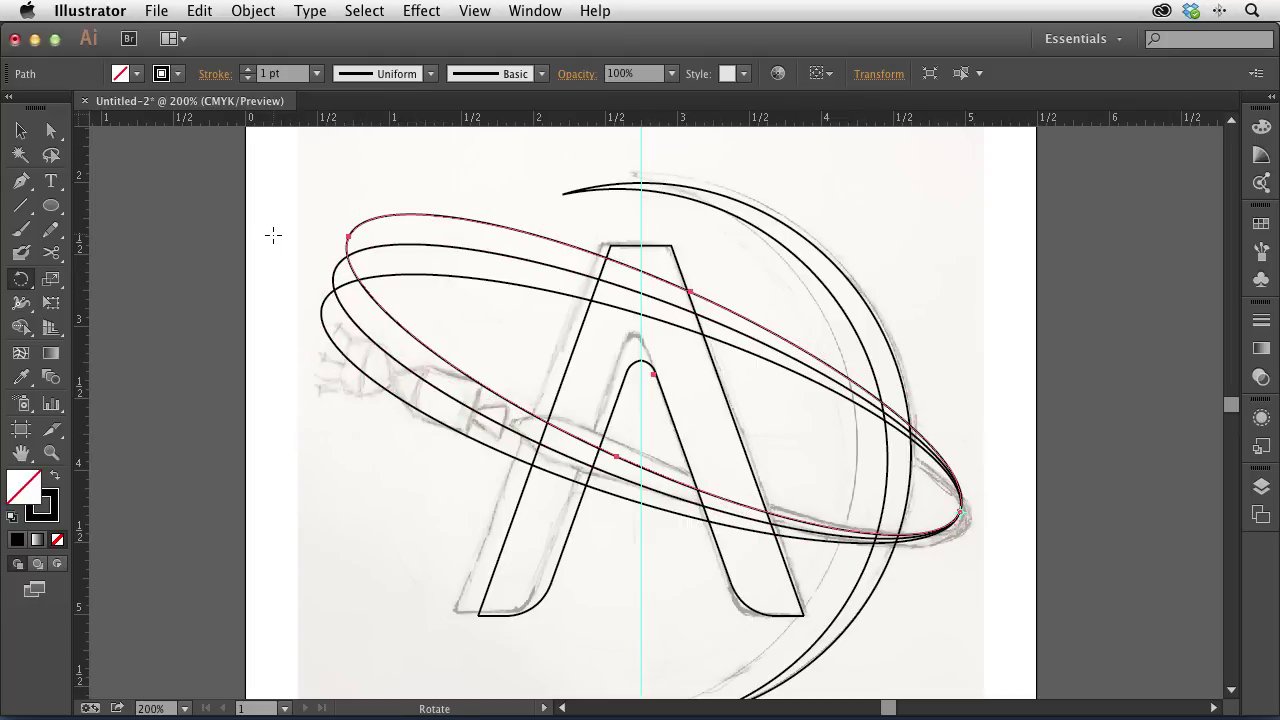
Step: Adjust the selection so only the top ellipse remains selected
{"action": "left_click", "coordinate": [912, 430], "text": "ctrl+shift"}
{"action": "left_click", "coordinate": [912, 430], "text": "ctrl+shift"}
{"action": "left_click", "coordinate": [914, 430], "text": "ctrl+shift"}
{"action": "left_click", "coordinate": [914, 430], "text": "ctrl+shift"}
{"action": "left_click", "coordinate": [728, 515], "text": "ctrl+shift"}
Step: Draw a pointed curved cutting line across the ellipses at the swoosh's left end
{"action": "left_click", "coordinate": [20, 181]}
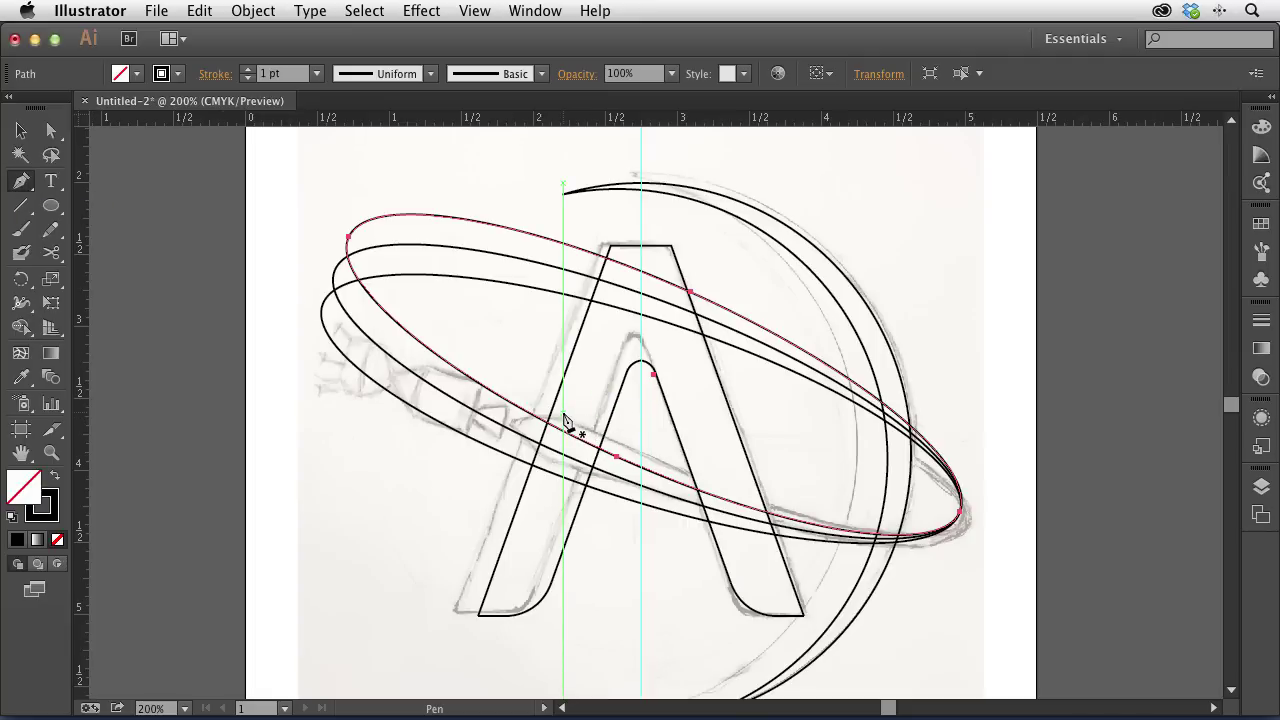
{"action": "left_click_drag", "start_coordinate": [563, 420], "coordinate": [512, 437]}
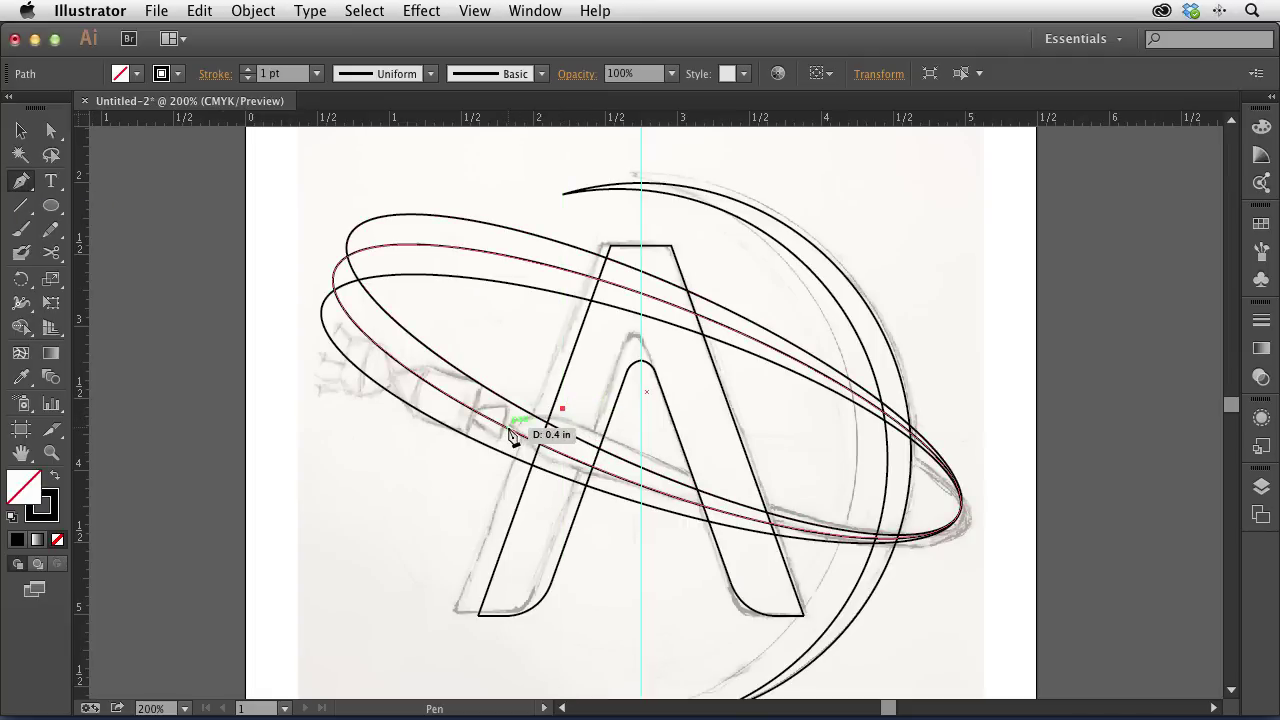
{"action": "left_click_drag", "start_coordinate": [512, 437], "coordinate": [535, 500]}
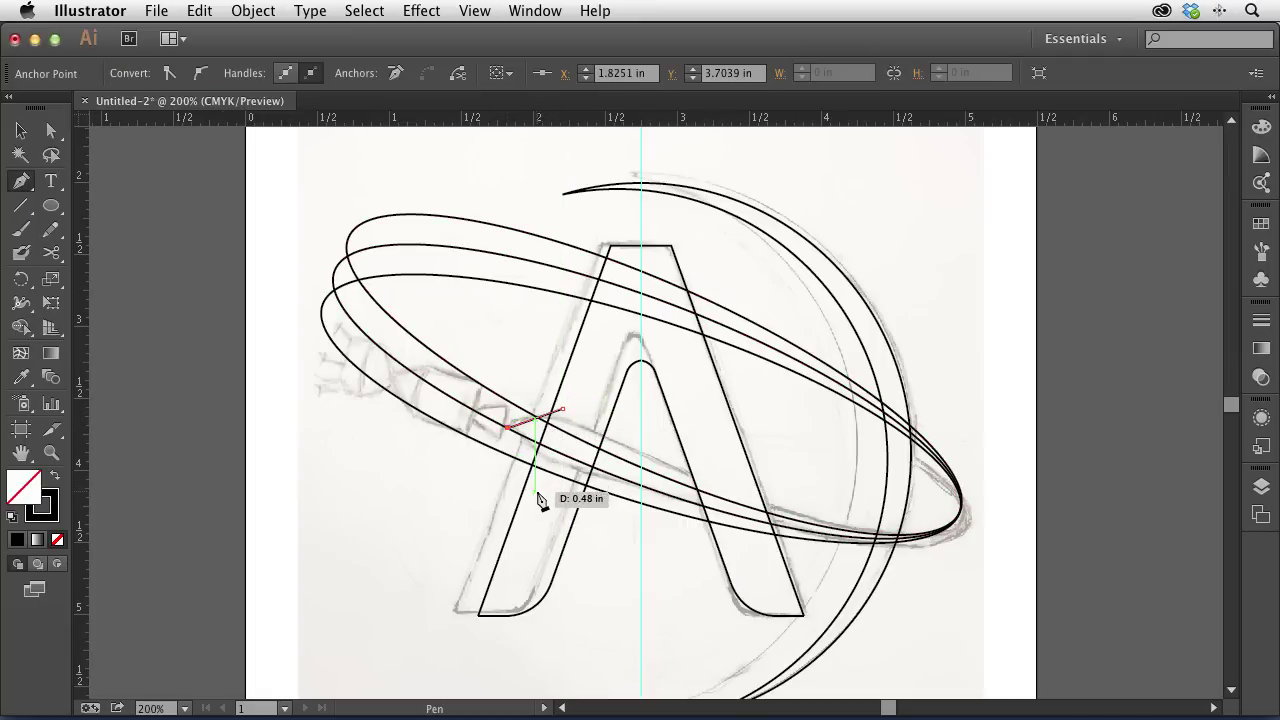
{"action": "mouse_move", "coordinate": [535, 500]}
{"action": "left_mouse_down"}
{"action": "mouse_move", "coordinate": [575, 440]}
{"action": "mouse_move", "coordinate": [543, 497]}
{"action": "left_mouse_up"}
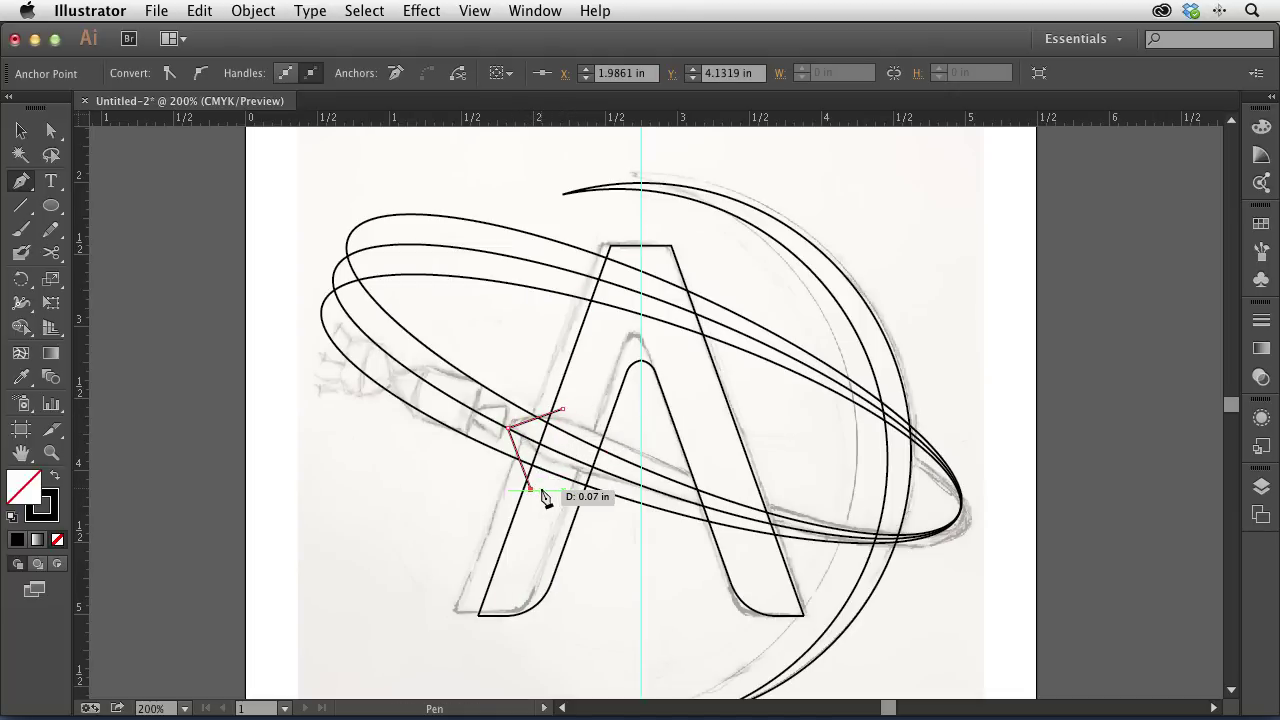
{"action": "mouse_move", "coordinate": [543, 497]}
{"action": "left_mouse_down"}
{"action": "mouse_move", "coordinate": [517, 440]}
{"action": "mouse_move", "coordinate": [533, 480]}
{"action": "left_mouse_up"}
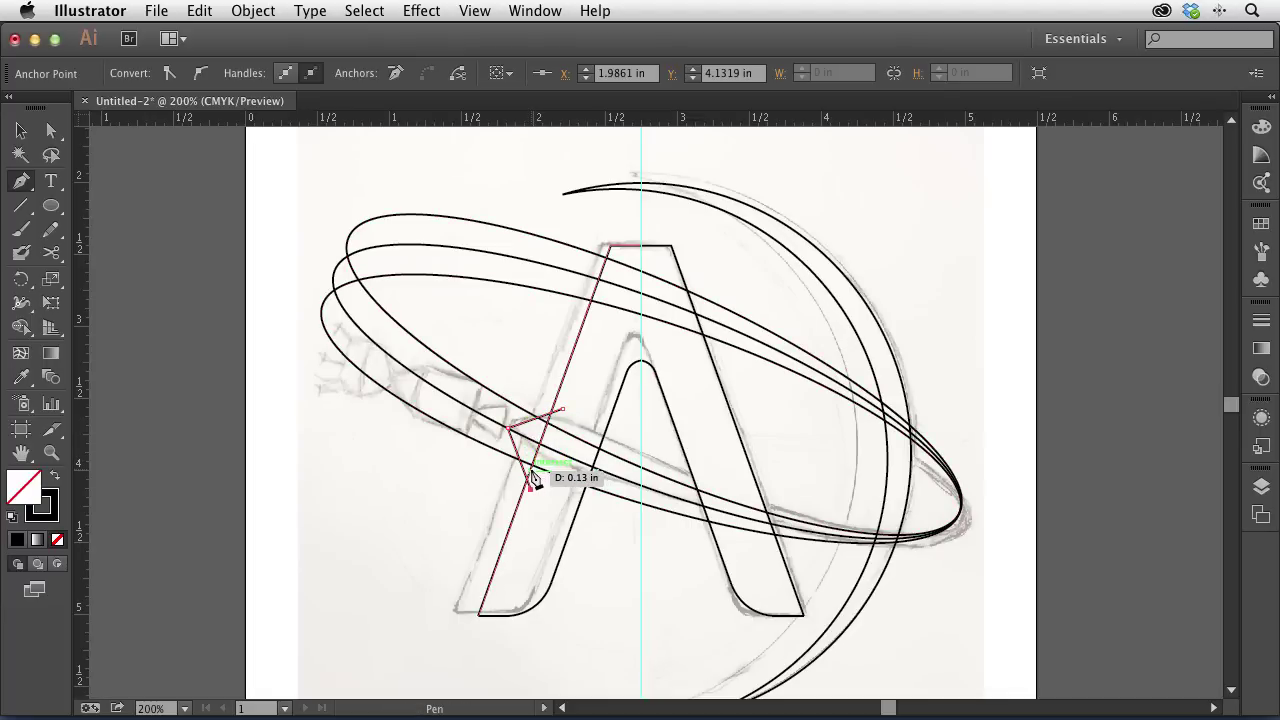
{"action": "left_click_drag", "start_coordinate": [533, 480], "coordinate": [555, 443]}
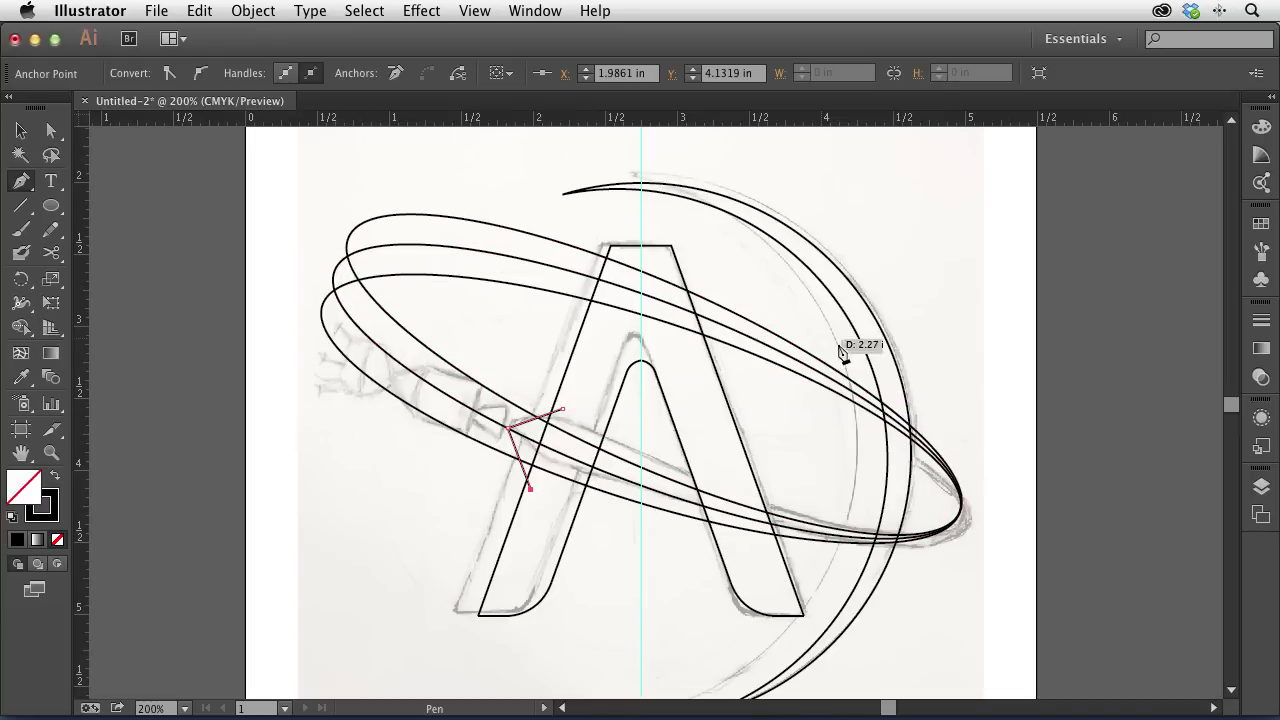
Step: Draw short vertical and horizontal cutting lines across the ellipses at the right tip
{"action": "left_click_drag", "start_coordinate": [889, 405], "coordinate": [906, 457]}
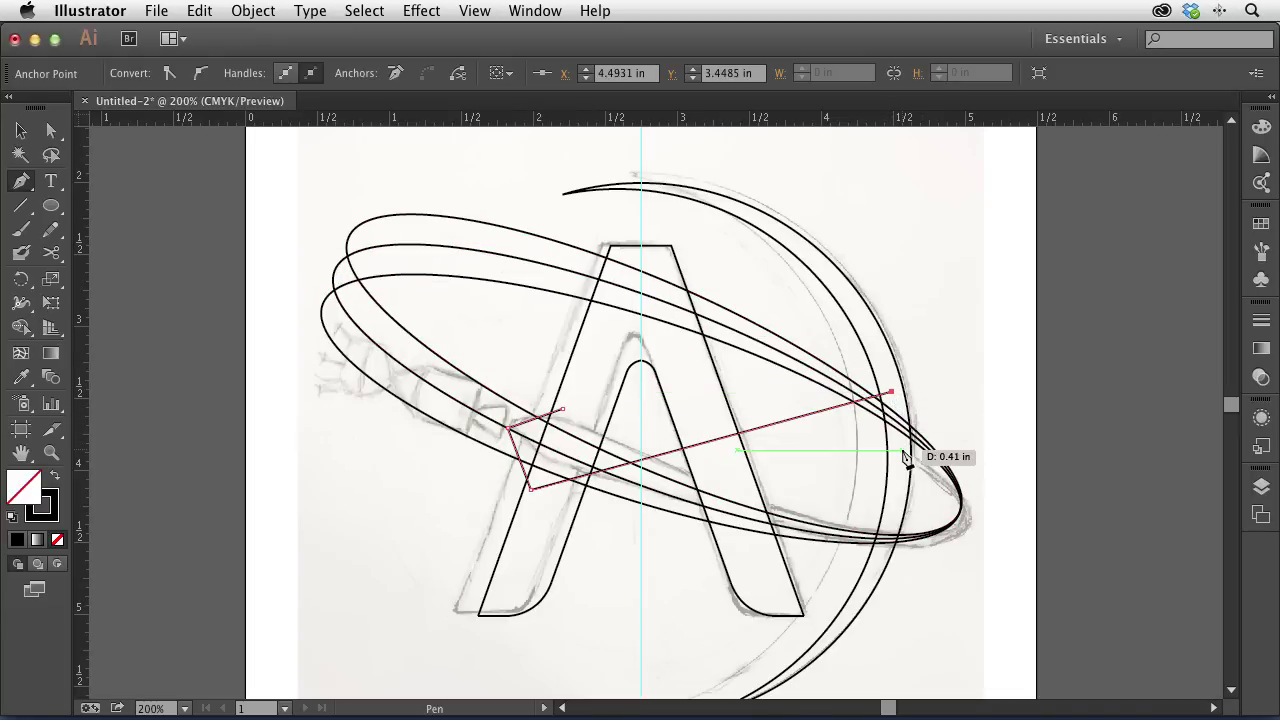
{"action": "key", "text": "ctrl+z"}
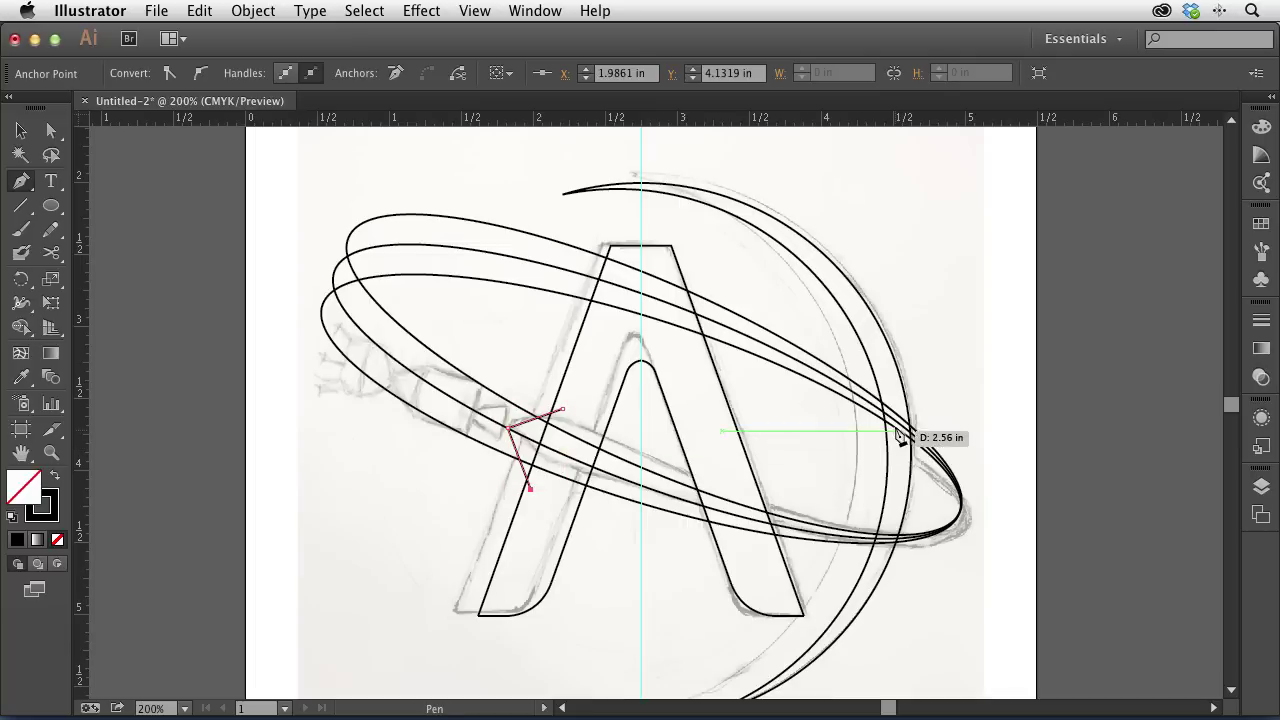
{"action": "left_click", "coordinate": [937, 360], "text": "ctrl"}
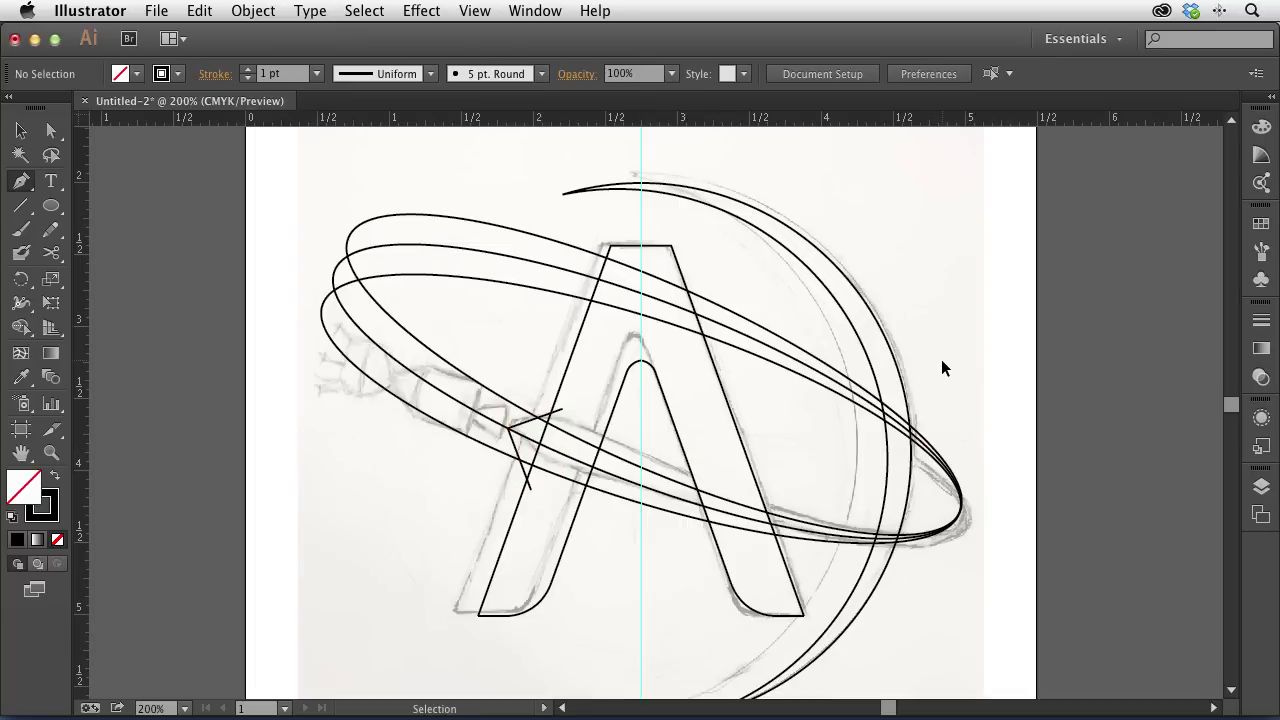
{"action": "left_click_drag", "start_coordinate": [894, 394], "coordinate": [904, 462]}
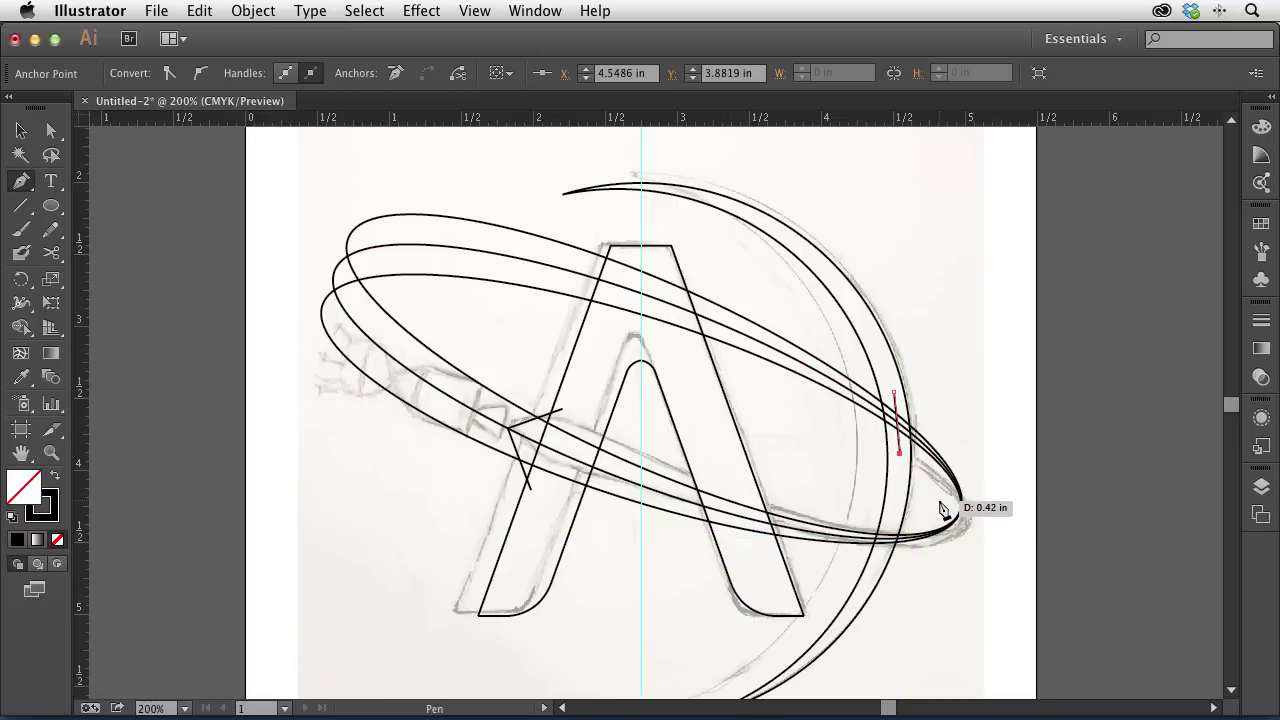
{"action": "left_click_drag", "start_coordinate": [940, 502], "coordinate": [884, 386]}
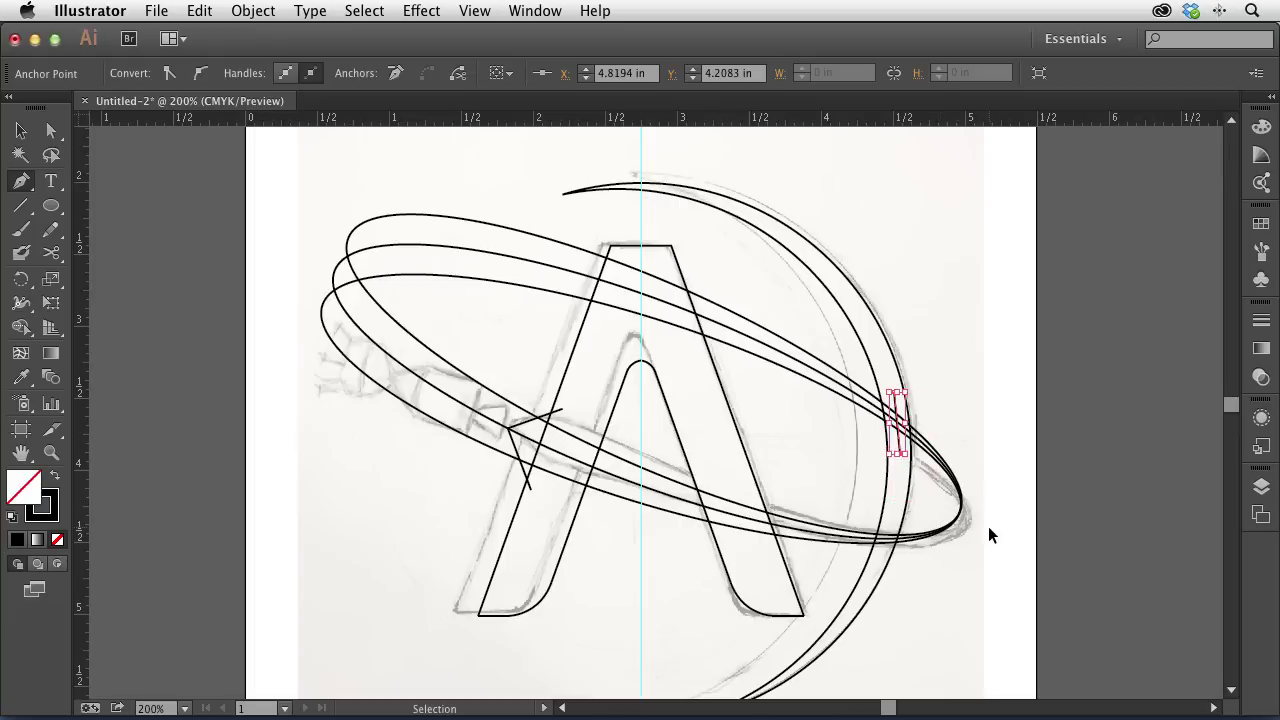
{"action": "left_click", "coordinate": [929, 491], "text": "ctrl"}
{"action": "left_click_drag", "start_coordinate": [962, 504], "coordinate": [980, 518]}
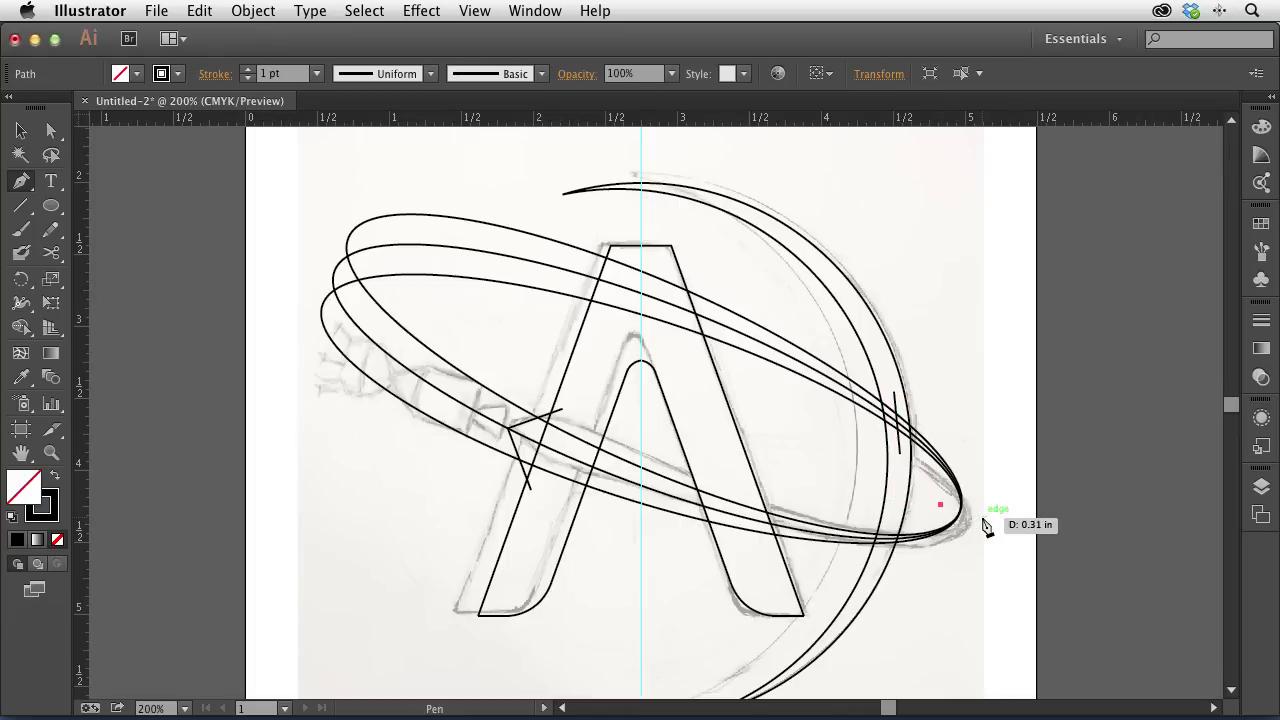
{"action": "key", "text": "ctrl"}
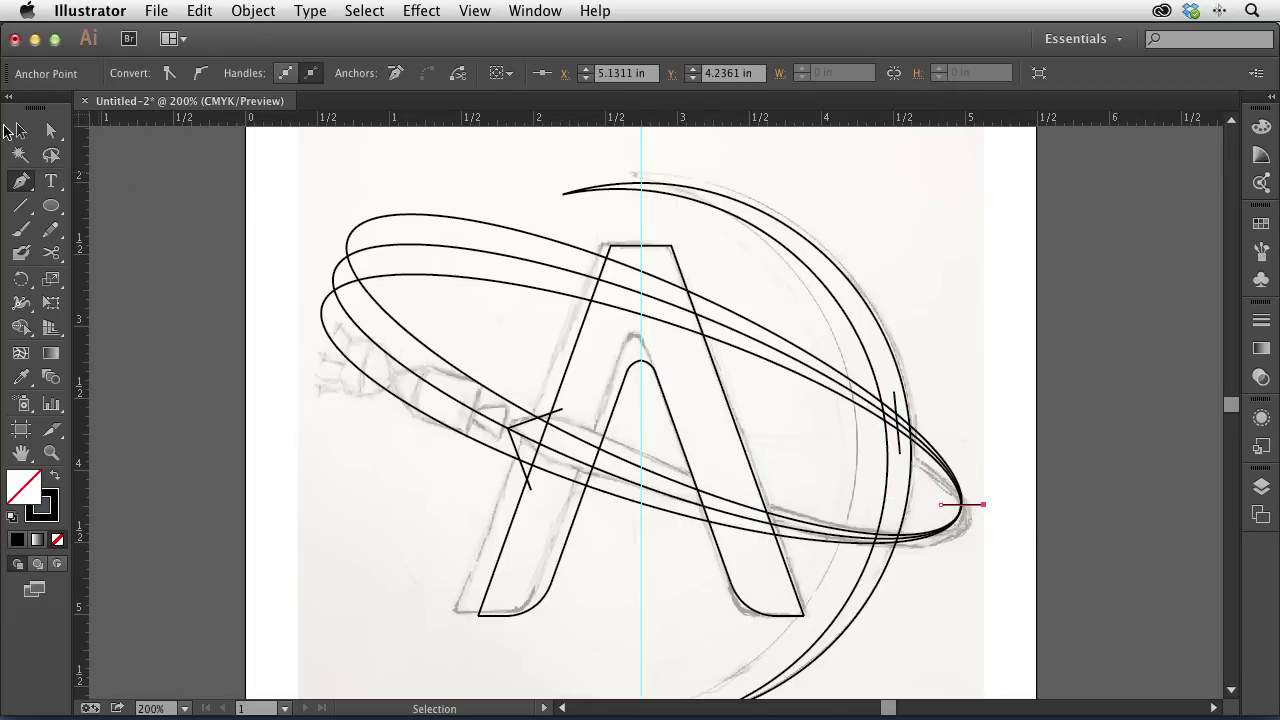
Step: Select all the cutting lines together with the three ellipses
{"action": "left_click", "coordinate": [18, 133]}
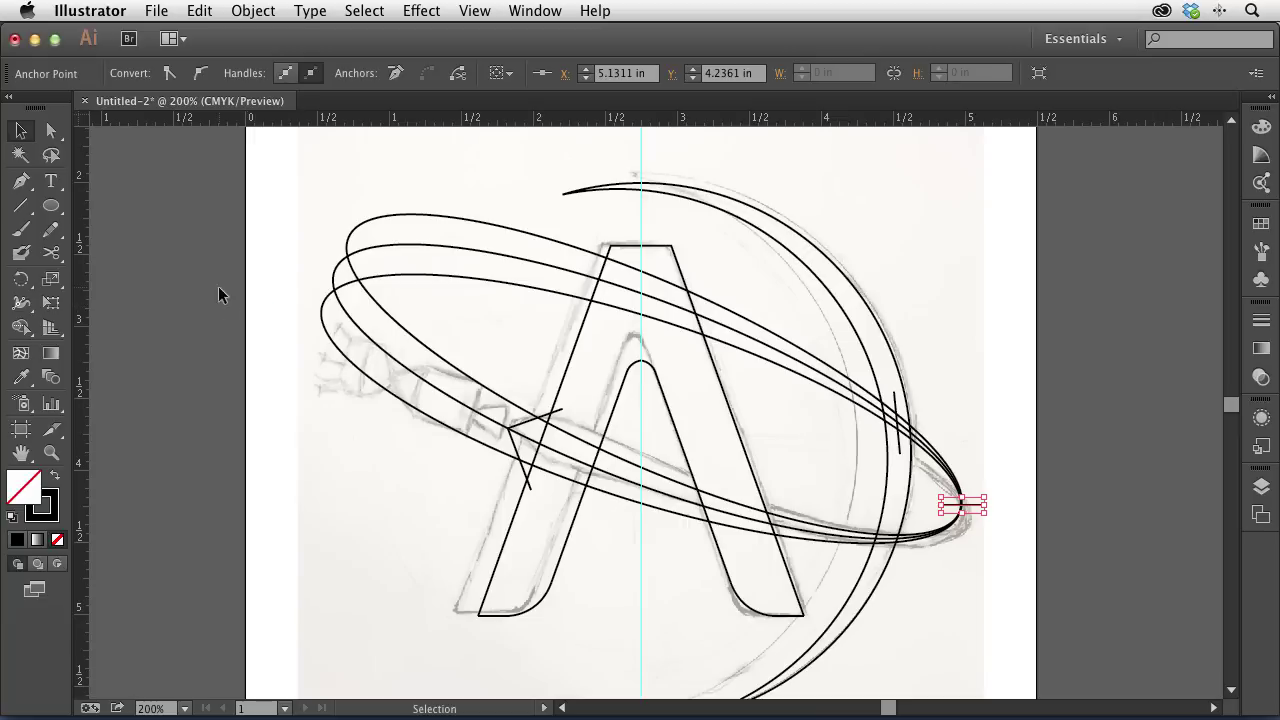
{"action": "left_click", "coordinate": [215, 269]}
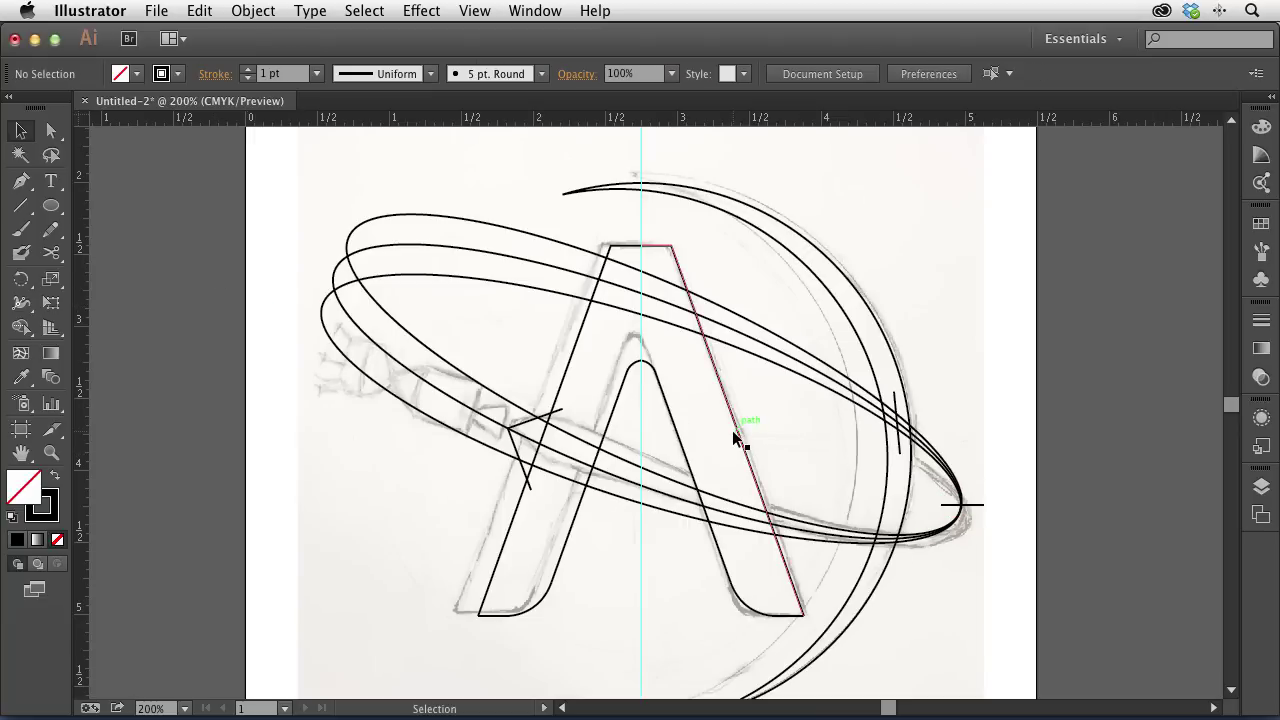
{"action": "left_click", "coordinate": [977, 501]}
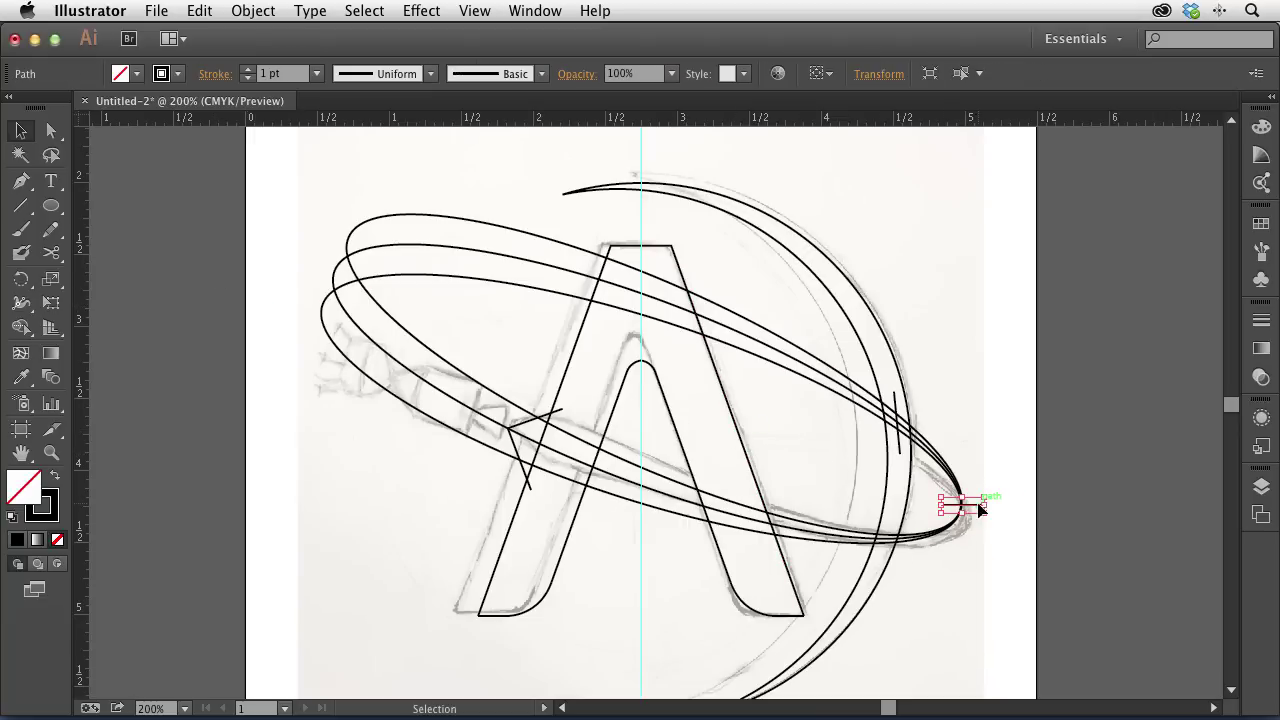
{"action": "left_click", "coordinate": [906, 450], "text": "shift"}
{"action": "left_click", "coordinate": [518, 427], "text": "shift"}
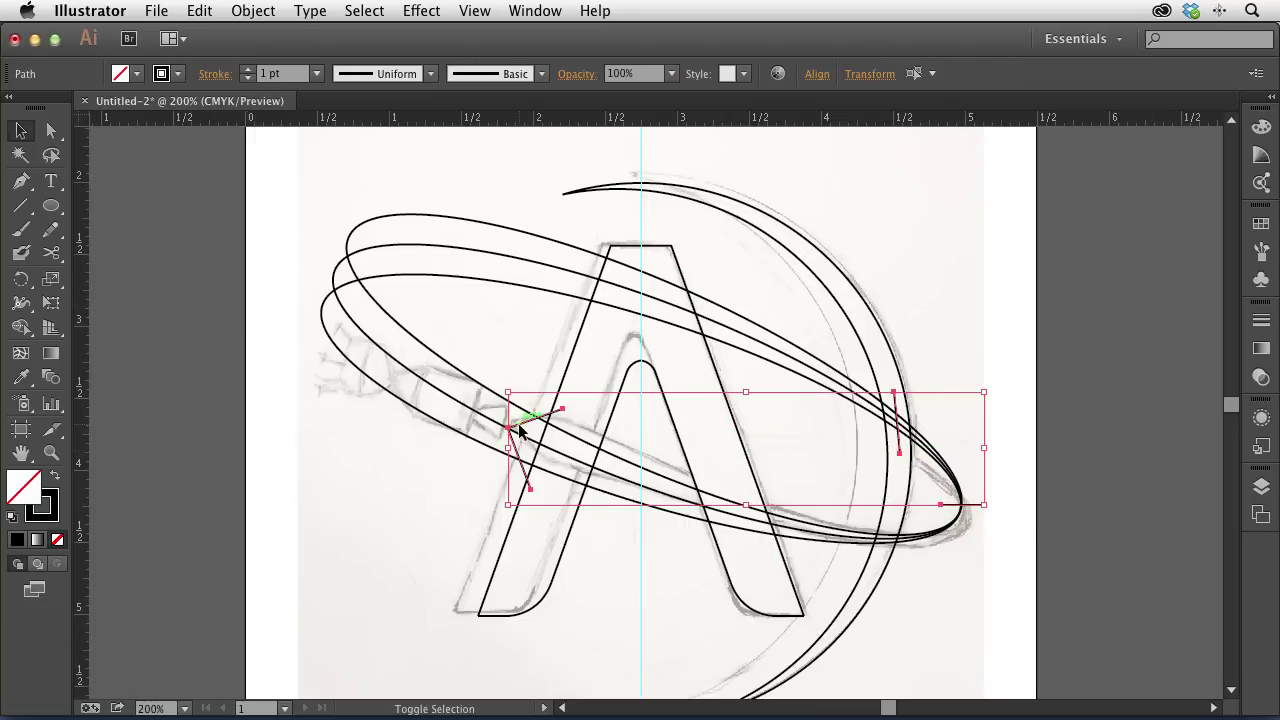
{"action": "left_click_drag", "start_coordinate": [272, 224], "coordinate": [437, 344]}
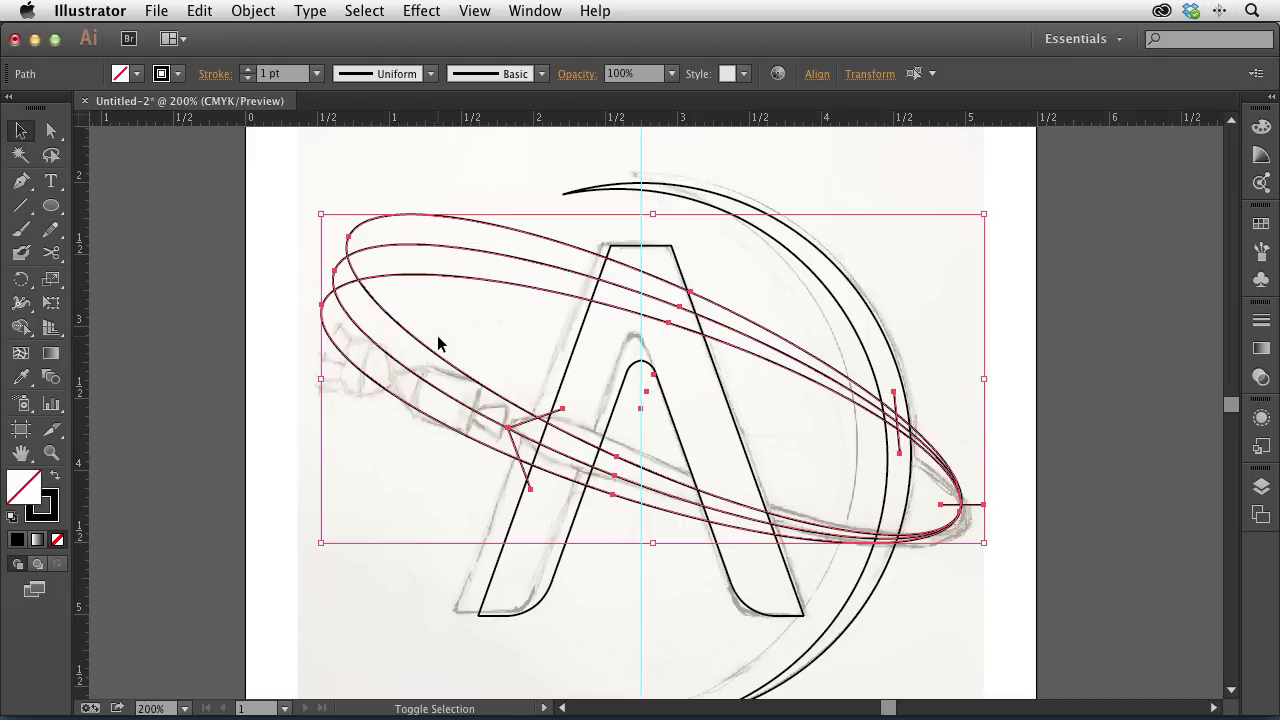
Step: With Shape Builder, delete the ellipse regions outside the swoosh, including stray slivers at the tips
{"action": "key", "text": "shift+m"}
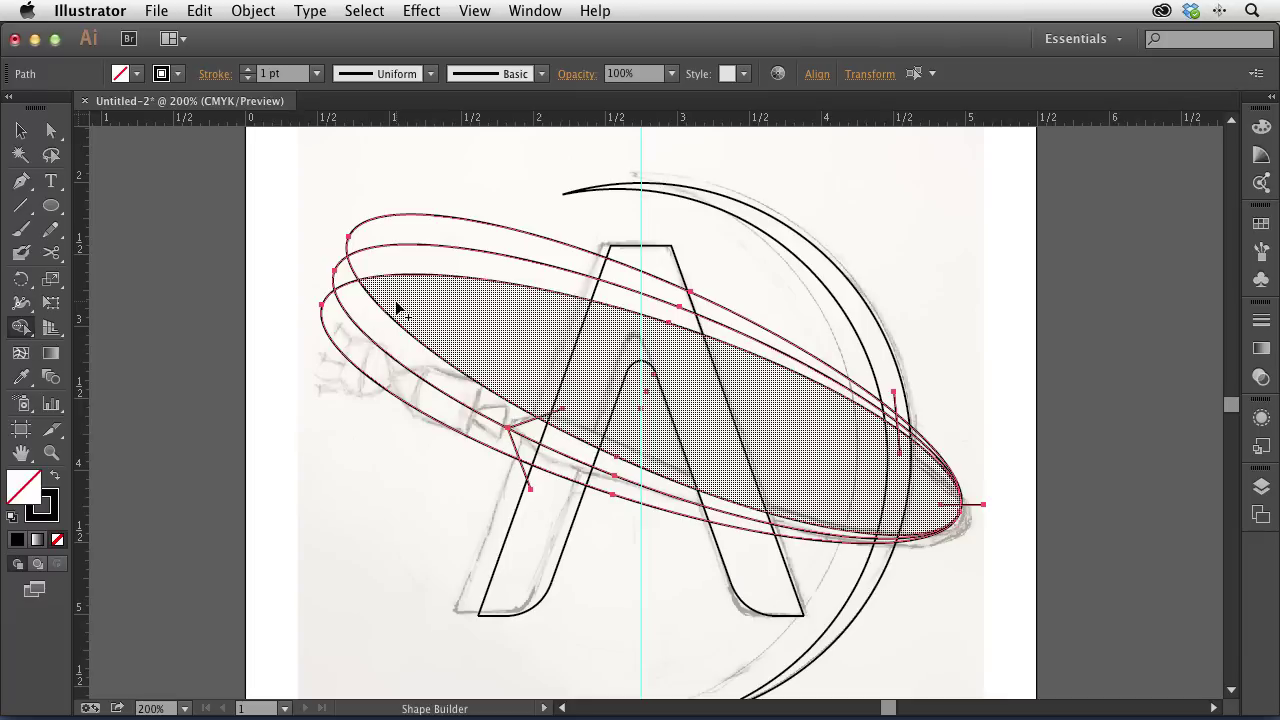
{"action": "mouse_move", "coordinate": [355, 425]}
{"action": "left_mouse_down"}
{"action": "mouse_move", "coordinate": [455, 200]}
{"action": "mouse_move", "coordinate": [337, 257]}
{"action": "mouse_move", "coordinate": [463, 206]}
{"action": "mouse_move", "coordinate": [455, 231]}
{"action": "mouse_move", "coordinate": [508, 171]}
{"action": "mouse_move", "coordinate": [475, 180]}
{"action": "left_mouse_up"}
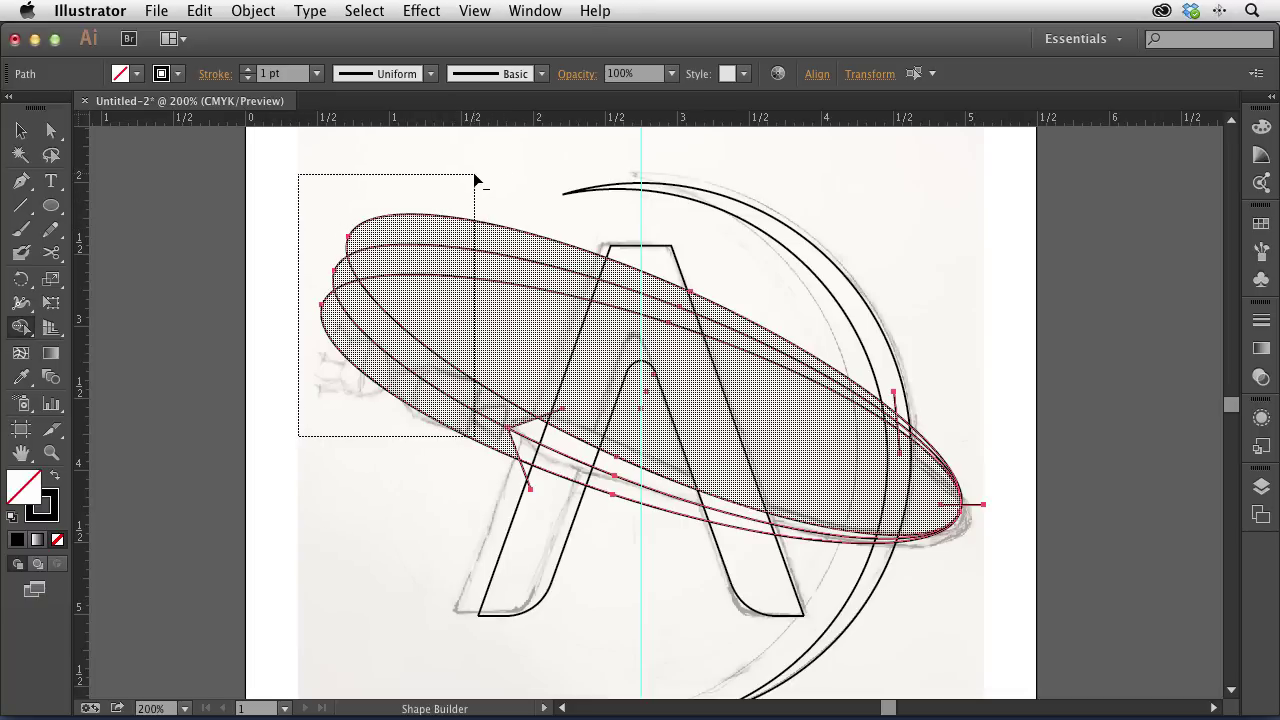
{"action": "left_click_drag", "start_coordinate": [475, 181], "coordinate": [474, 180]}
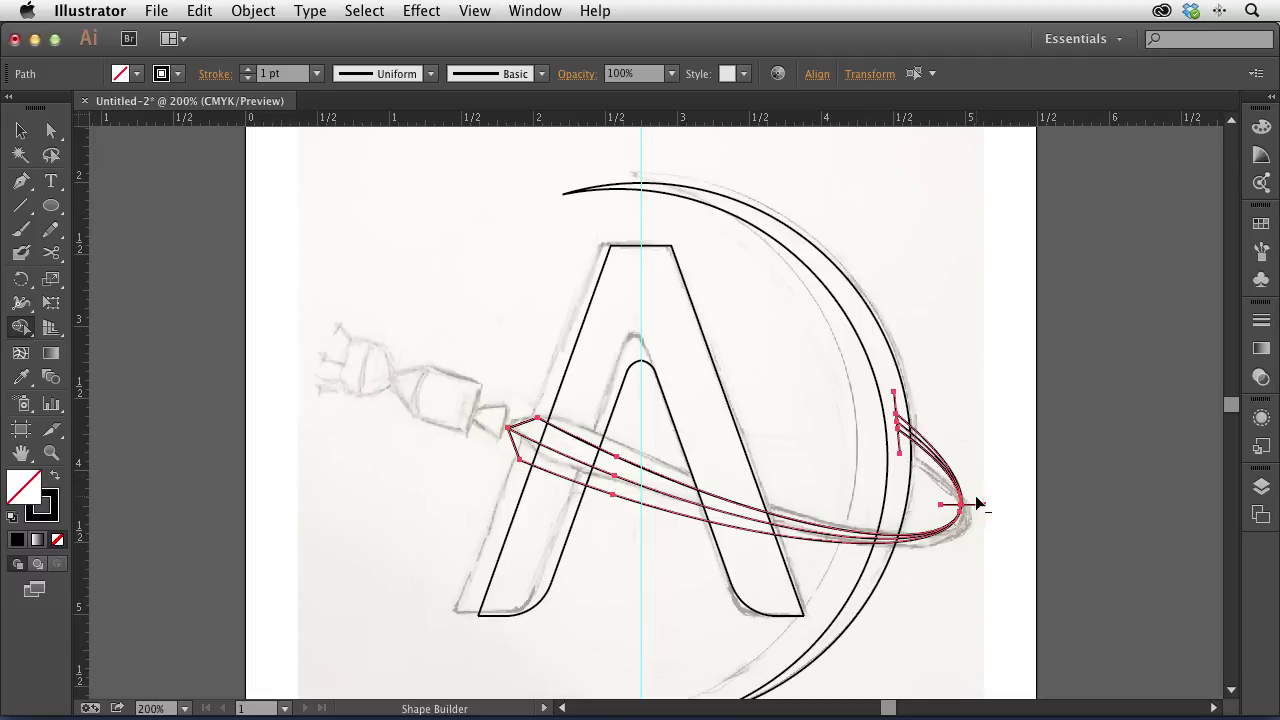
{"action": "left_click", "coordinate": [943, 510]}
{"action": "left_click", "coordinate": [899, 424]}
Step: Merge the crossed tip pieces and the ribbon's inner pieces into one swoosh shape
{"action": "left_click_drag", "start_coordinate": [932, 395], "coordinate": [931, 500]}
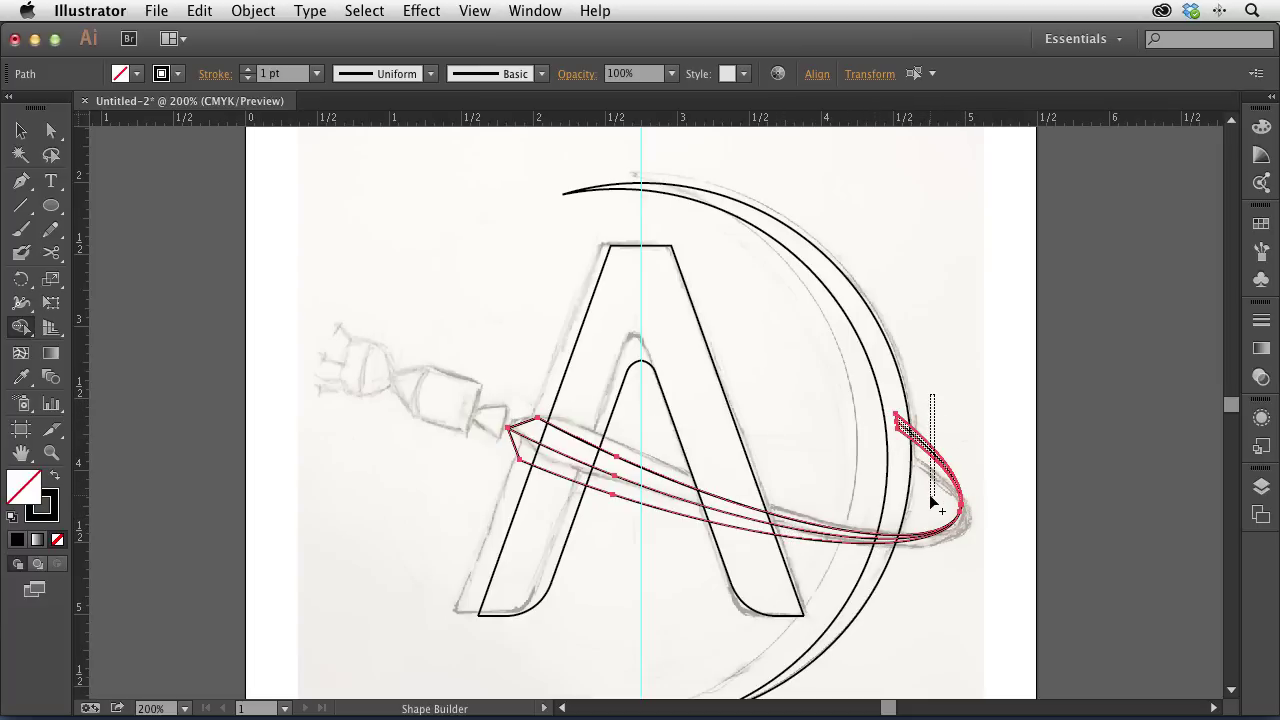
{"action": "left_click_drag", "start_coordinate": [930, 497], "coordinate": [931, 499]}
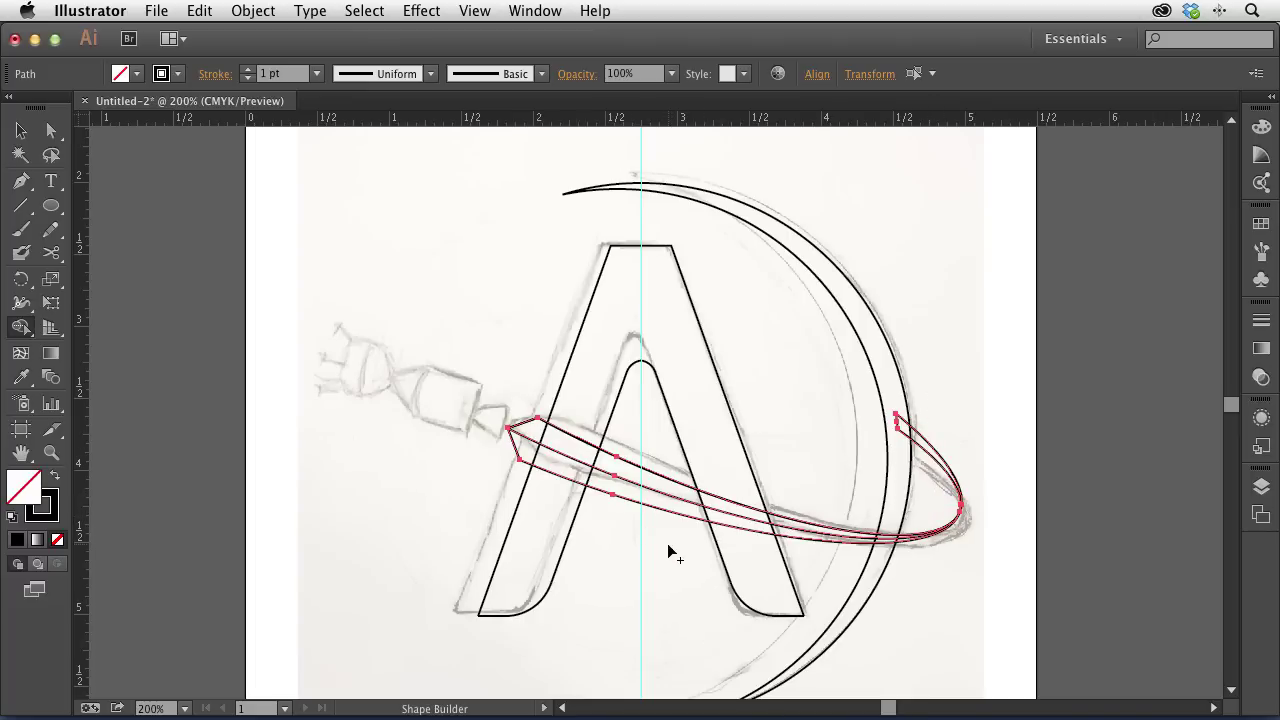
{"action": "left_click_drag", "start_coordinate": [653, 546], "coordinate": [813, 426]}
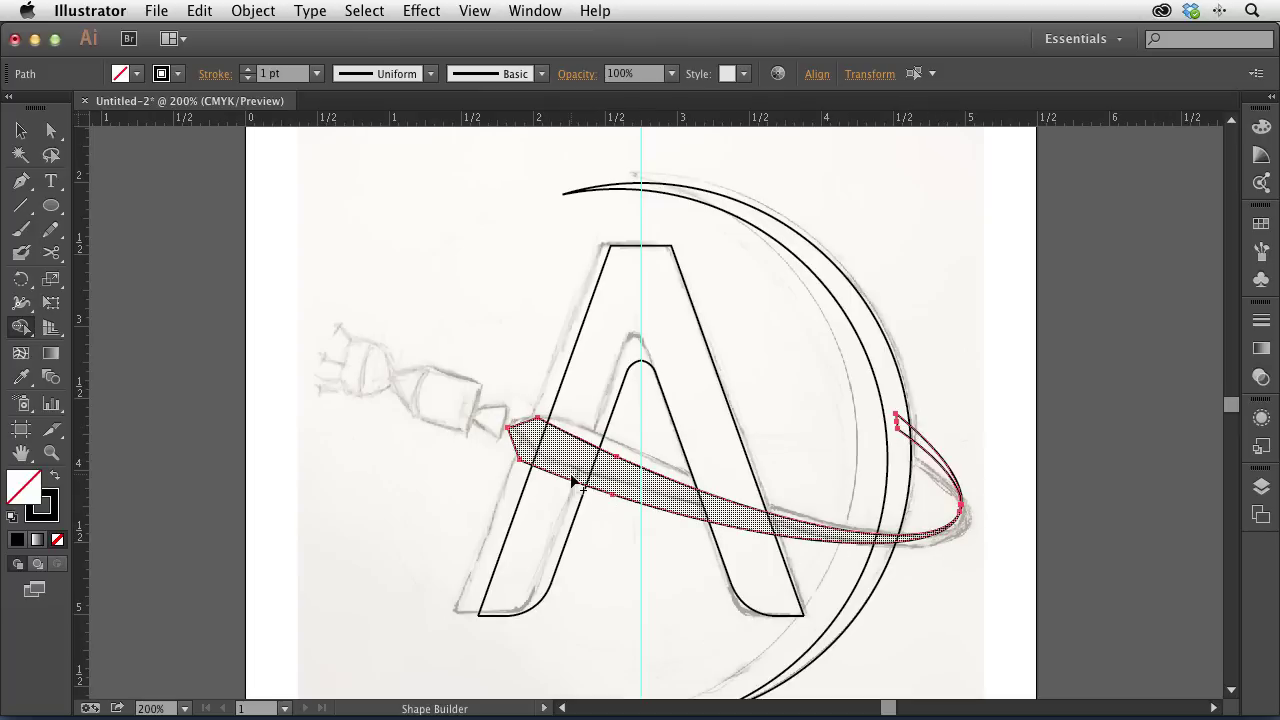
{"action": "key", "text": "a"}
{"action": "left_click", "coordinate": [274, 257]}
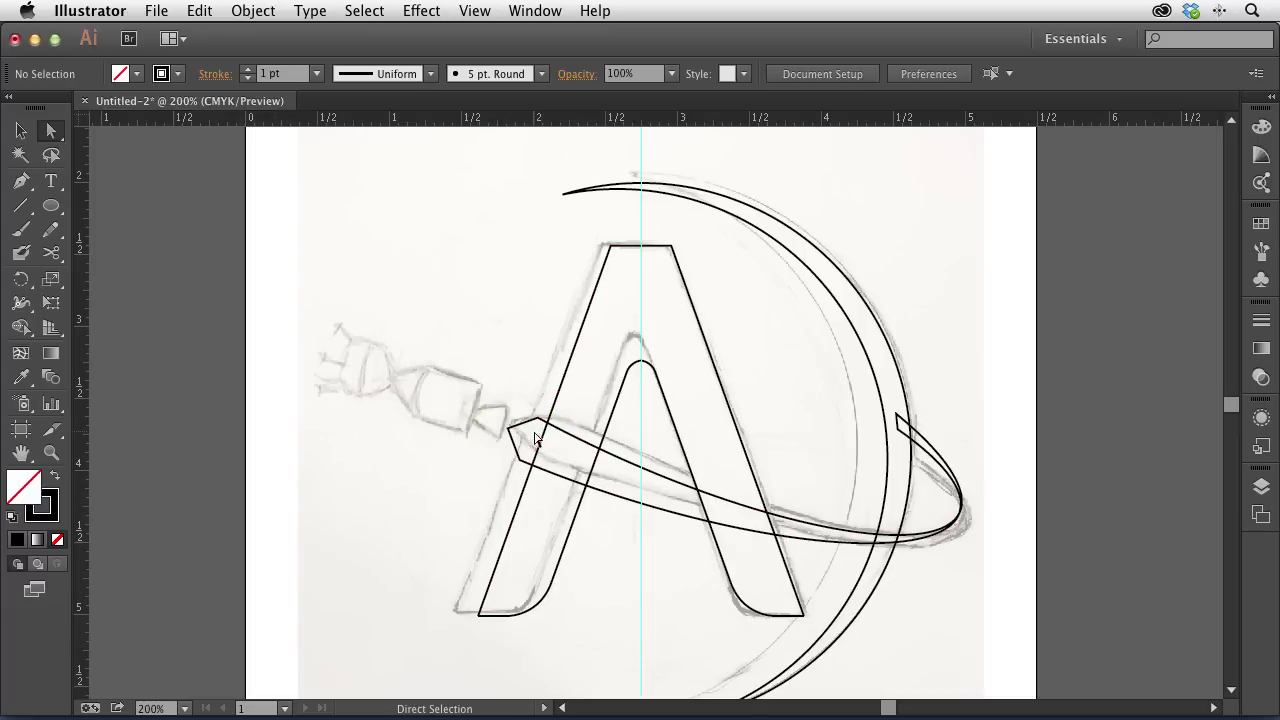
{"action": "key", "text": "z"}
{"action": "left_click_drag", "start_coordinate": [441, 378], "coordinate": [651, 510]}
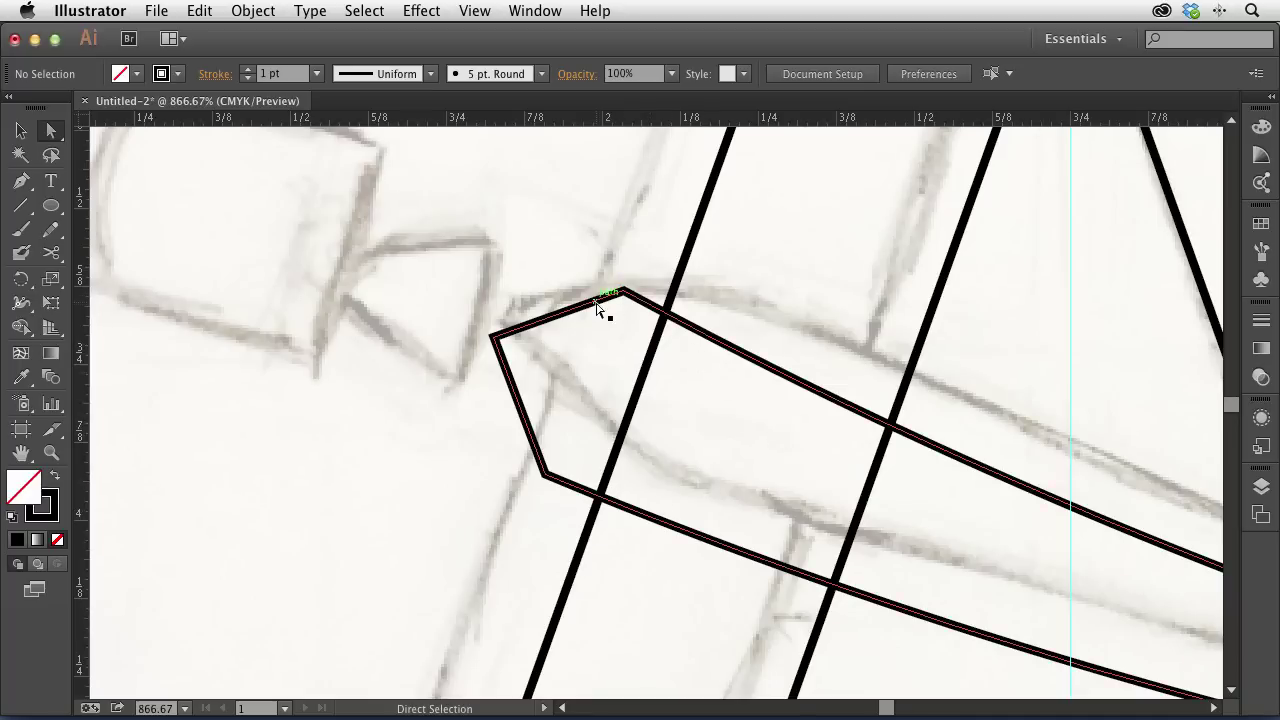
Step: Smooth the top and lower-left curves of the swoosh's pointed left end
{"action": "left_click", "coordinate": [624, 292]}
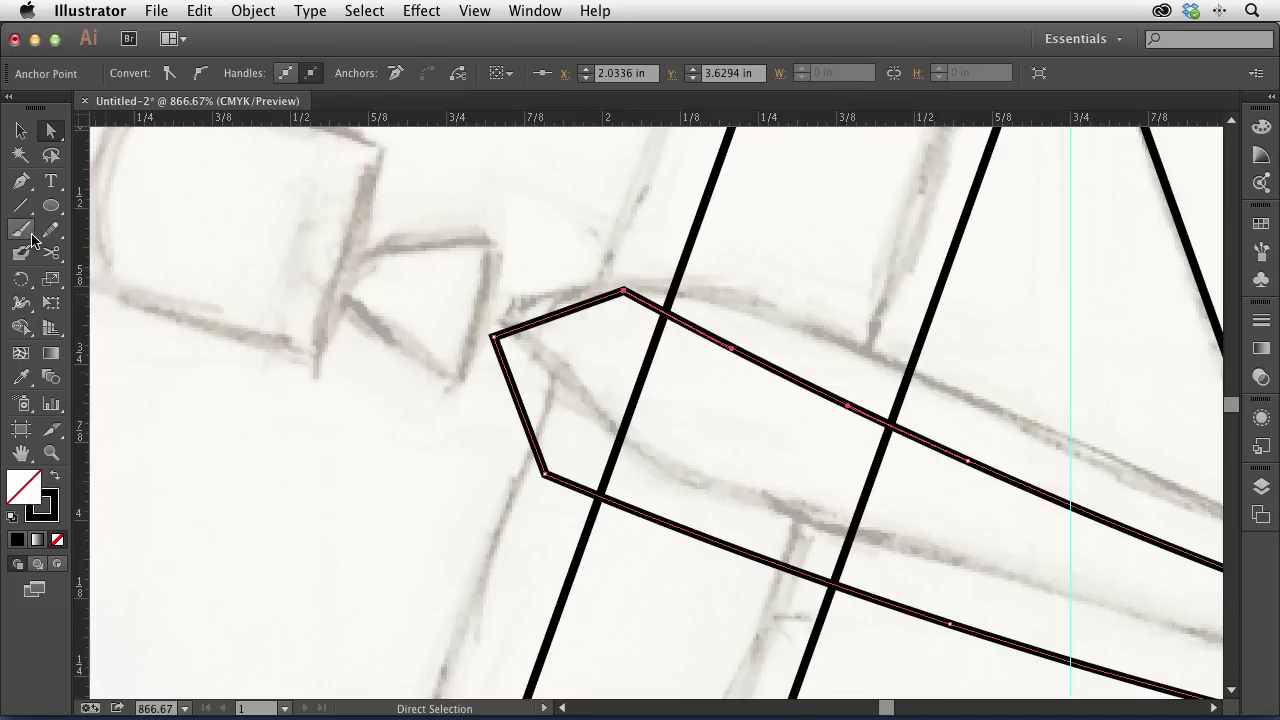
{"action": "left_click_drag", "start_coordinate": [51, 229], "coordinate": [136, 256]}
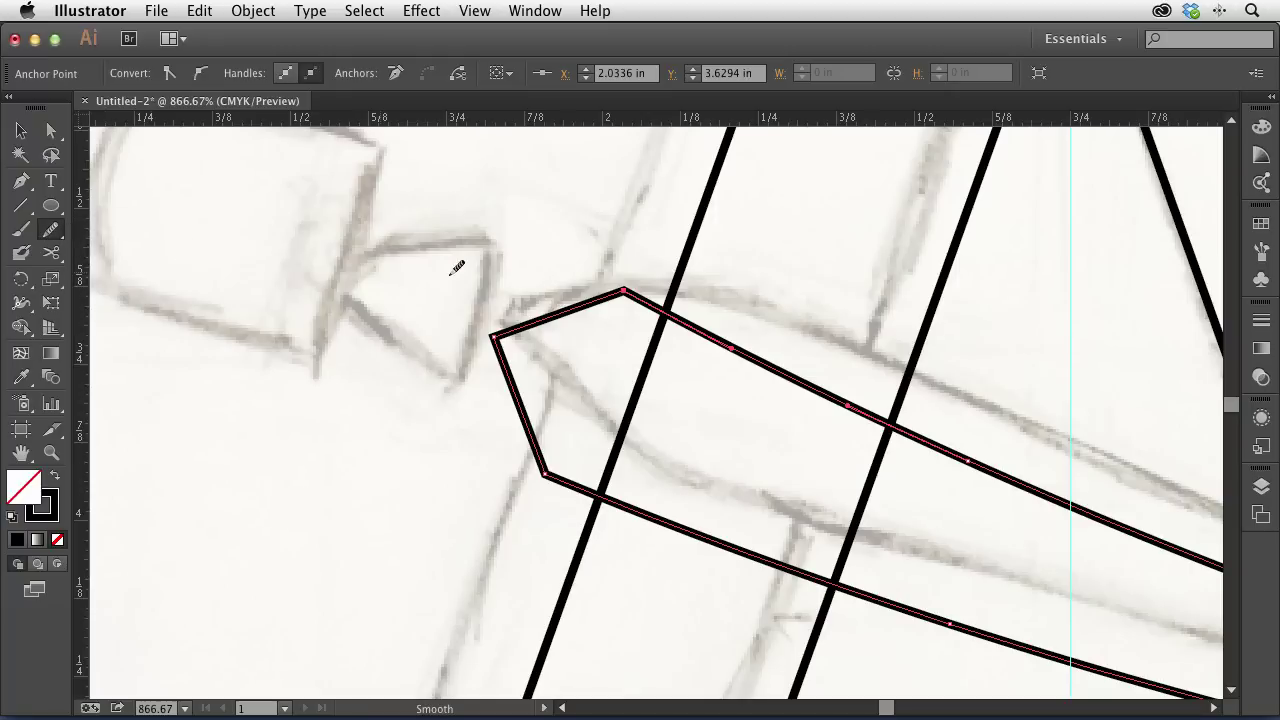
{"action": "mouse_move", "coordinate": [632, 288]}
{"action": "left_mouse_down"}
{"action": "mouse_move", "coordinate": [600, 292]}
{"action": "mouse_move", "coordinate": [660, 305]}
{"action": "mouse_move", "coordinate": [649, 365]}
{"action": "left_mouse_up"}
{"action": "left_click_drag", "start_coordinate": [520, 455], "coordinate": [623, 503]}
{"action": "left_click_drag", "start_coordinate": [525, 420], "coordinate": [610, 492]}
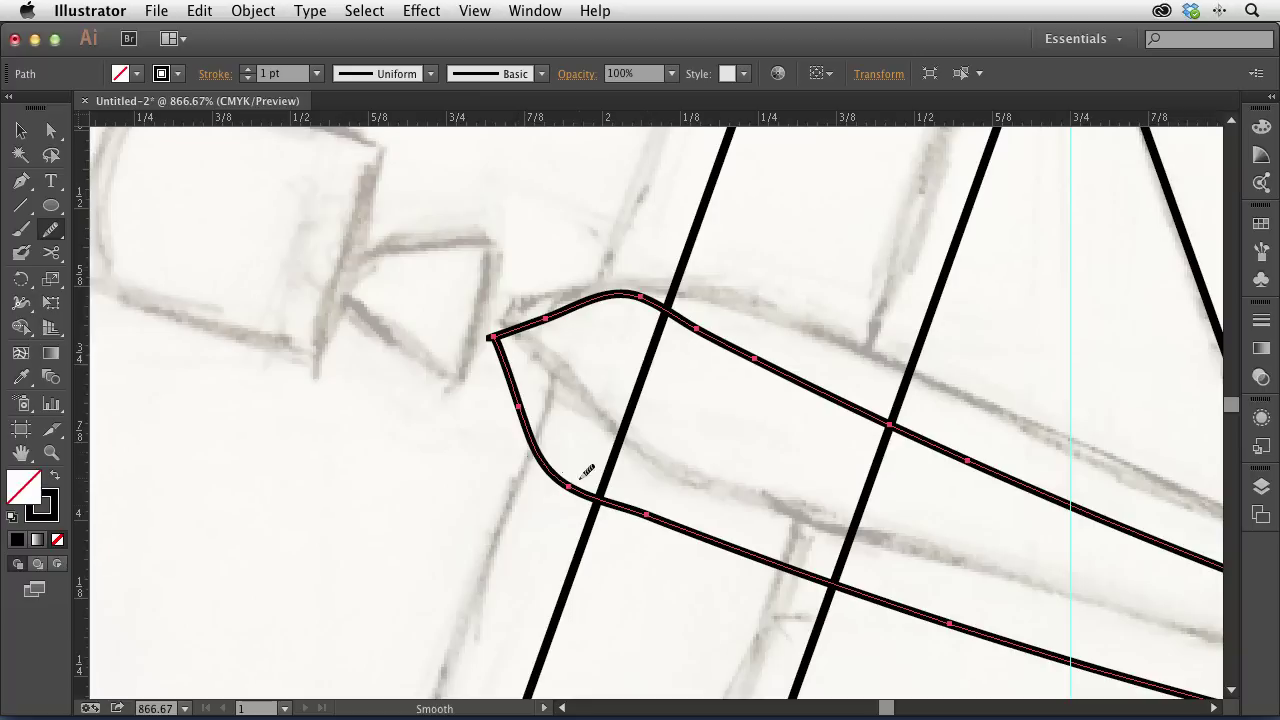
{"action": "left_click_drag", "start_coordinate": [525, 425], "coordinate": [632, 499]}
{"action": "left_click_drag", "start_coordinate": [575, 290], "coordinate": [725, 321]}
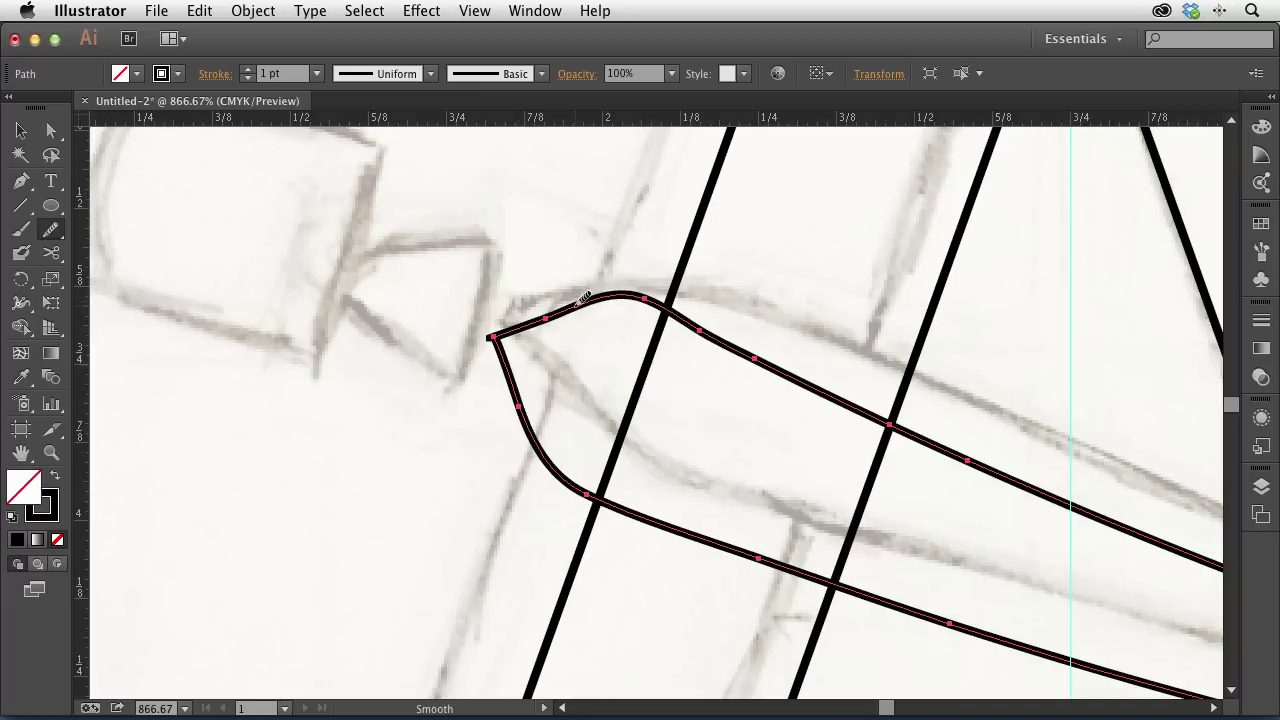
{"action": "left_click_drag", "start_coordinate": [643, 311], "coordinate": [741, 329]}
{"action": "left_click_drag", "start_coordinate": [563, 307], "coordinate": [750, 352]}
{"action": "mouse_move", "coordinate": [600, 320]}
{"action": "left_mouse_down"}
{"action": "mouse_move", "coordinate": [740, 350]}
{"action": "mouse_move", "coordinate": [700, 328]}
{"action": "mouse_move", "coordinate": [728, 325]}
{"action": "left_mouse_up"}
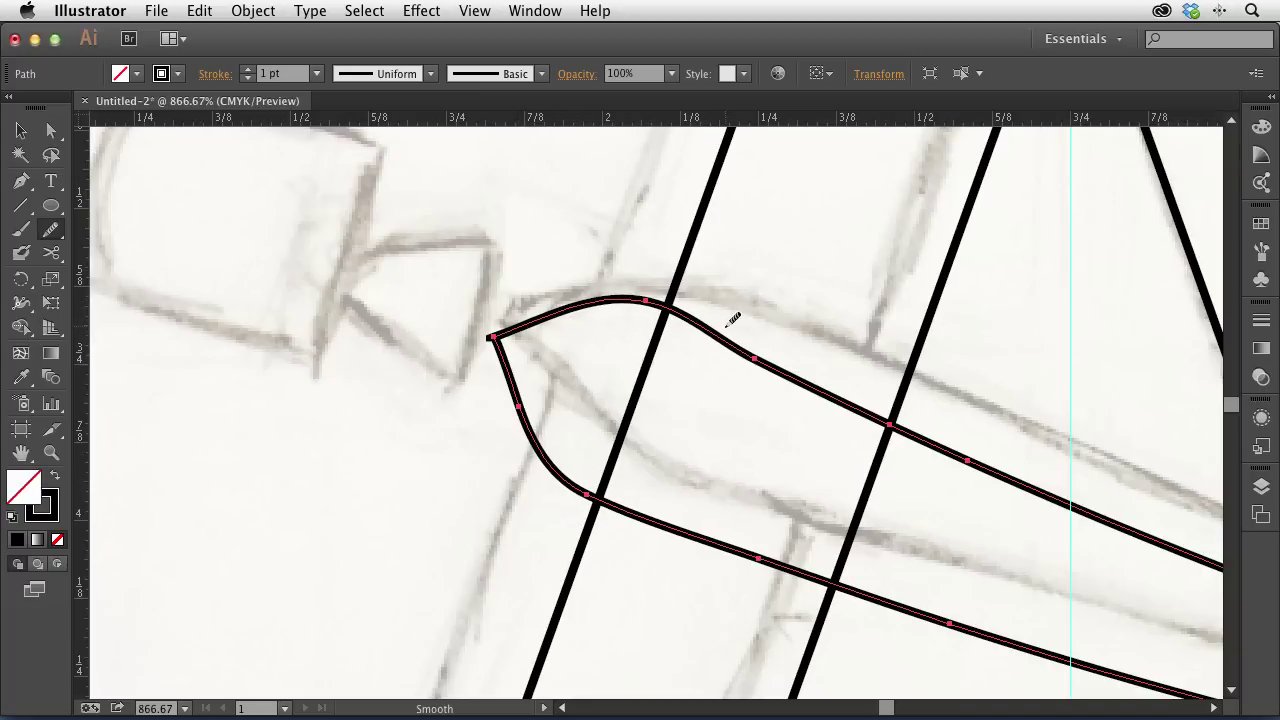
Step: Lower the top anchor, nudge the left tip and pull out the lower-left curve to round the tip
{"action": "left_click", "coordinate": [51, 130]}
{"action": "left_click", "coordinate": [494, 240]}
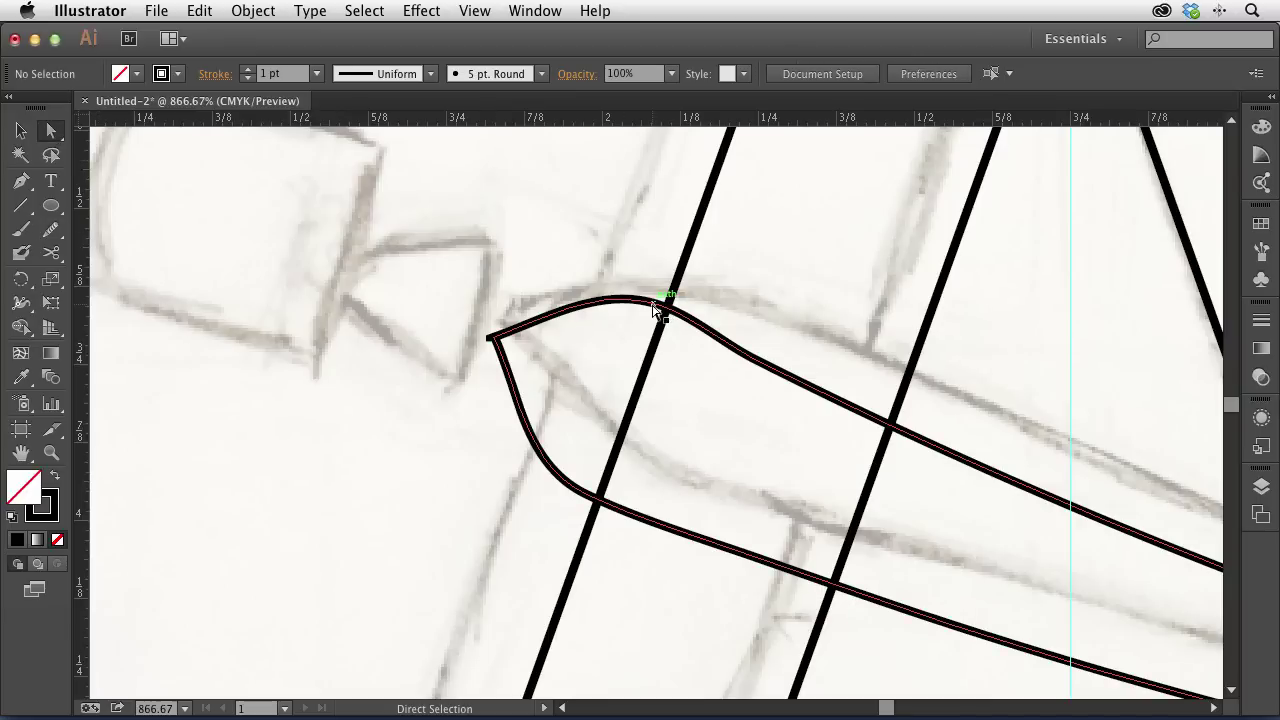
{"action": "left_click", "coordinate": [646, 302]}
{"action": "left_click_drag", "start_coordinate": [646, 302], "coordinate": [634, 318]}
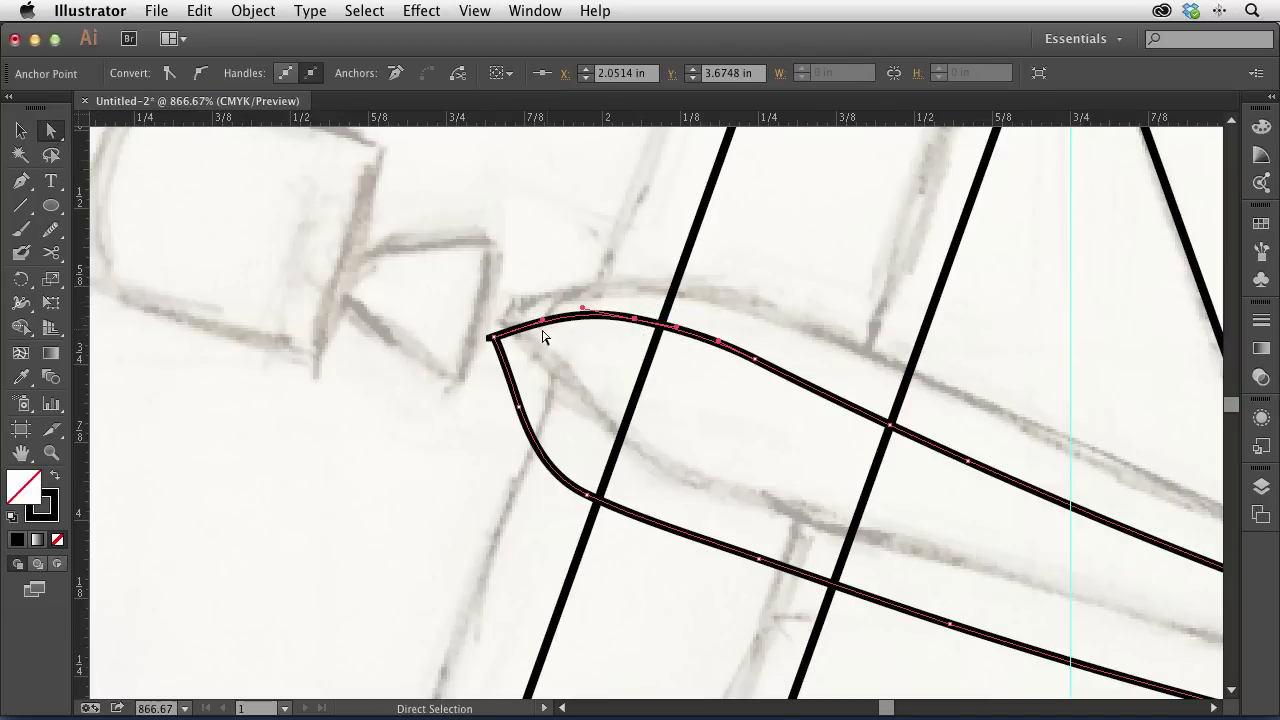
{"action": "left_click", "coordinate": [490, 339]}
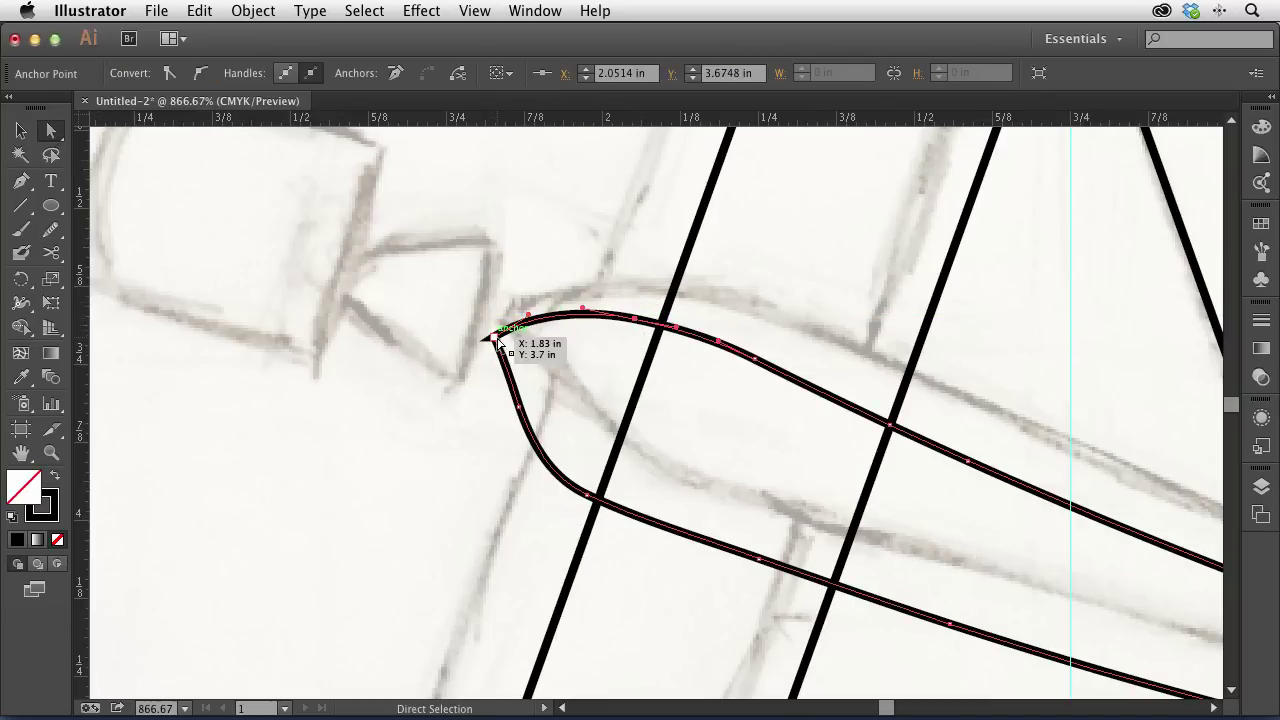
{"action": "left_click_drag", "start_coordinate": [490, 340], "coordinate": [497, 322]}
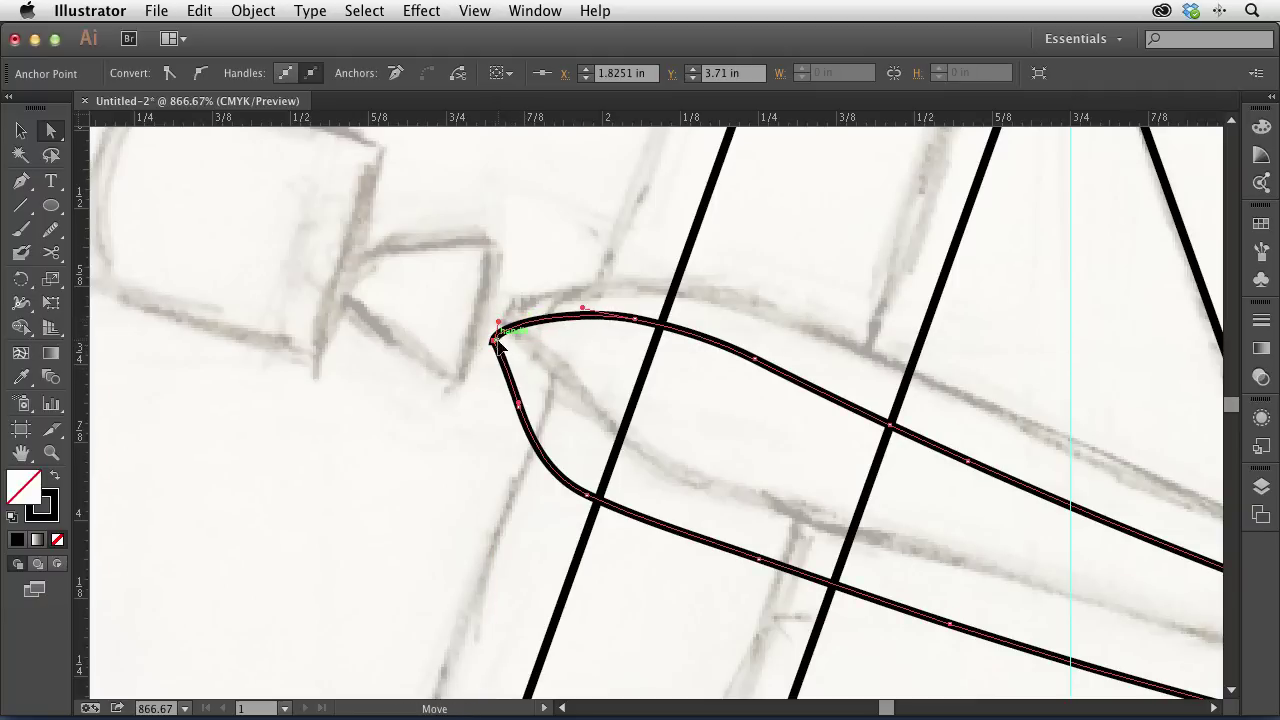
{"action": "left_click", "coordinate": [482, 360]}
{"action": "left_click_drag", "start_coordinate": [529, 420], "coordinate": [500, 412]}
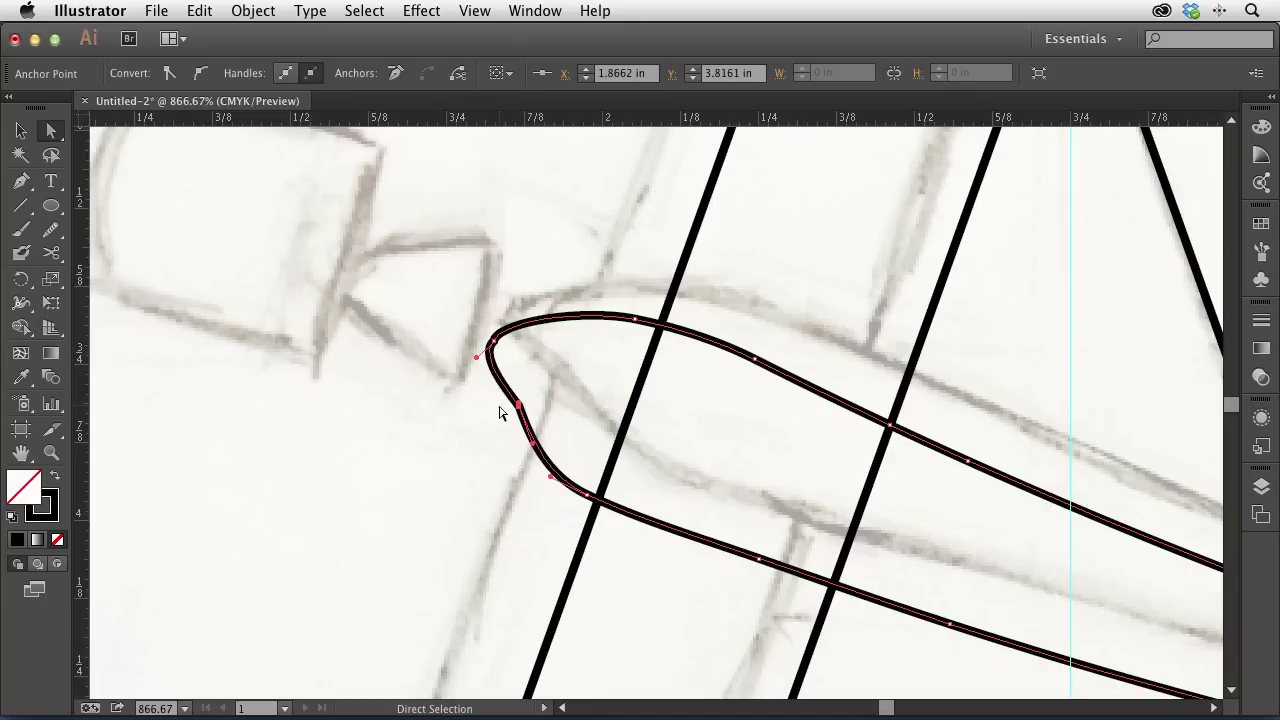
Step: Smooth the lower-left curve again and check the anchors around the rounded swoosh tip
{"action": "key", "text": "n"}
{"action": "mouse_move", "coordinate": [508, 390]}
{"action": "left_mouse_down"}
{"action": "mouse_move", "coordinate": [551, 423]}
{"action": "mouse_move", "coordinate": [528, 400]}
{"action": "mouse_move", "coordinate": [537, 434]}
{"action": "mouse_move", "coordinate": [562, 452]}
{"action": "left_mouse_up"}
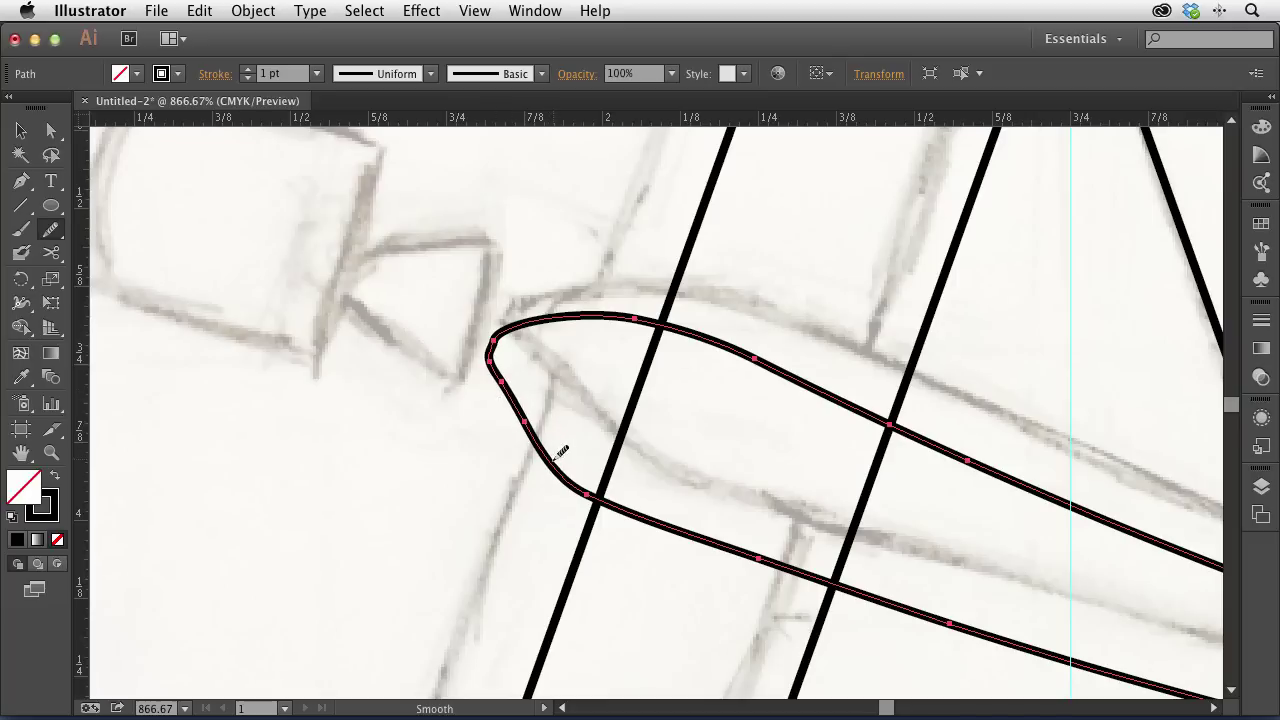
{"action": "key", "text": "a"}
{"action": "left_click", "coordinate": [457, 386]}
{"action": "left_click_drag", "start_coordinate": [507, 390], "coordinate": [542, 455]}
{"action": "left_click", "coordinate": [491, 345]}
{"action": "left_click", "coordinate": [499, 343]}
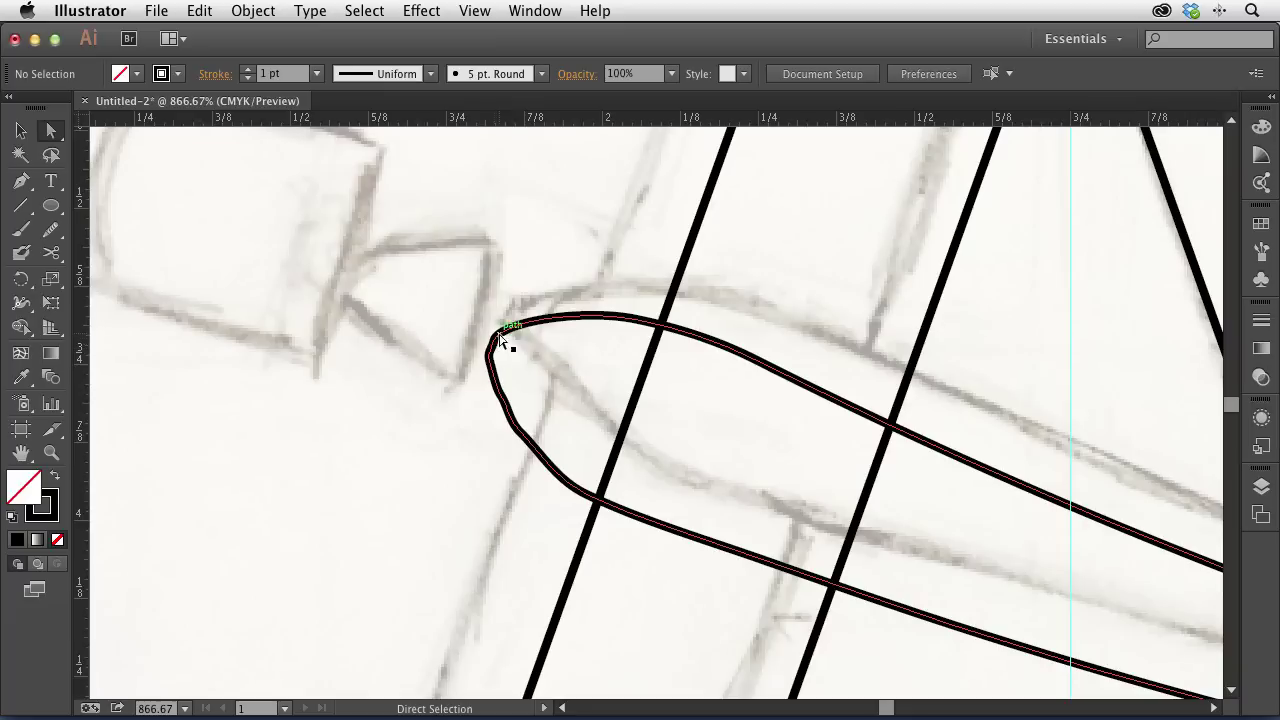
{"action": "left_click", "coordinate": [497, 379]}
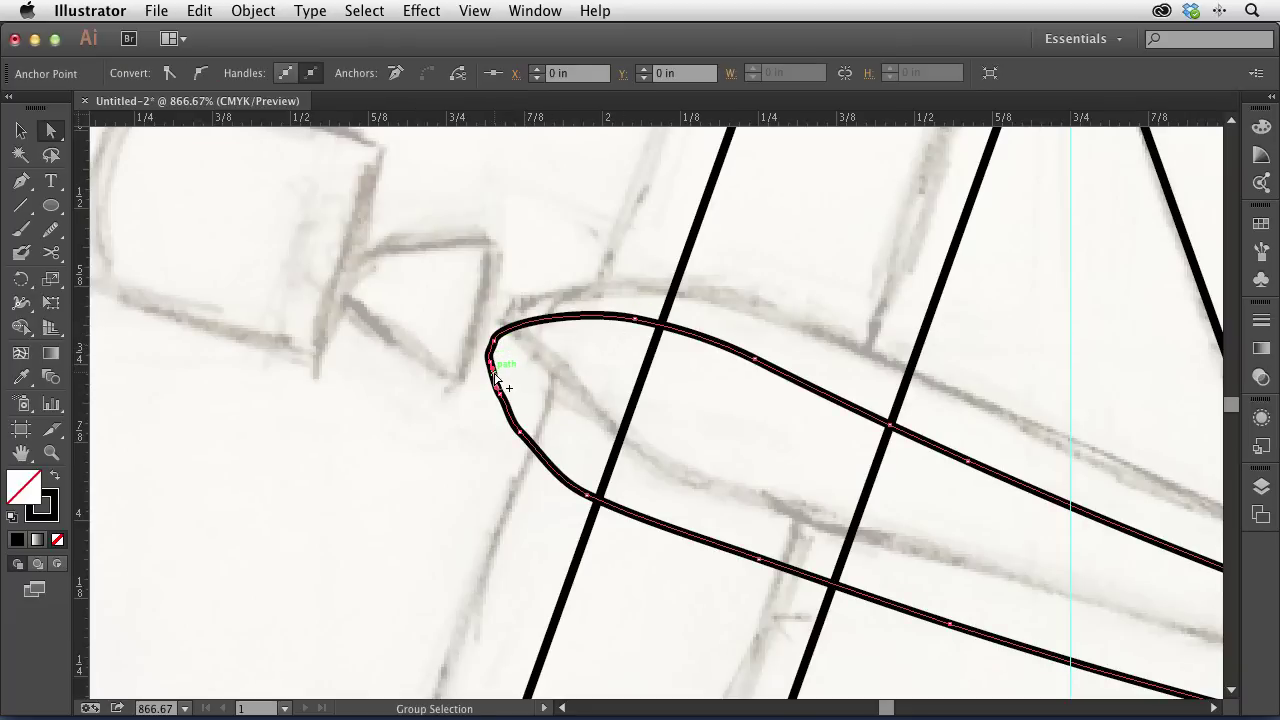
{"action": "left_click", "coordinate": [431, 289]}
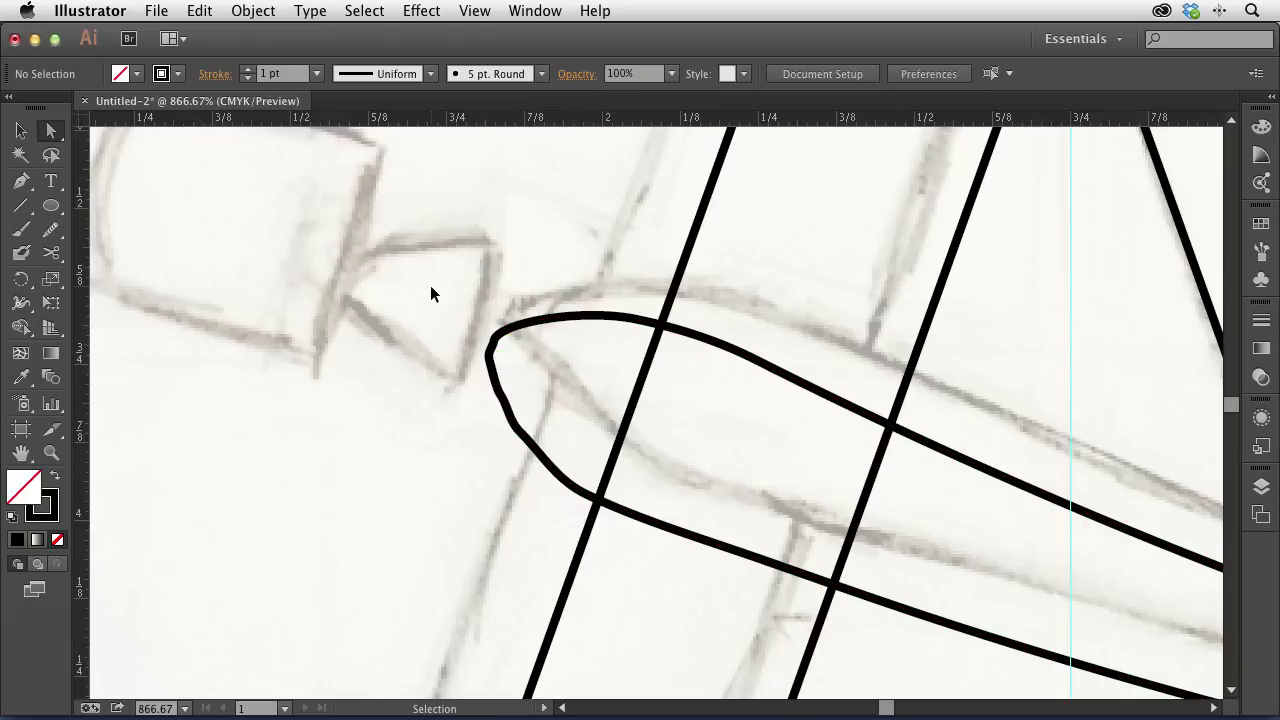
{"action": "key", "text": "super+minus"}
{"action": "key", "text": "super+minus"}
{"action": "key", "text": "super+minus"}
{"action": "key", "text": "super+minus"}
{"action": "key", "text": "super+minus"}
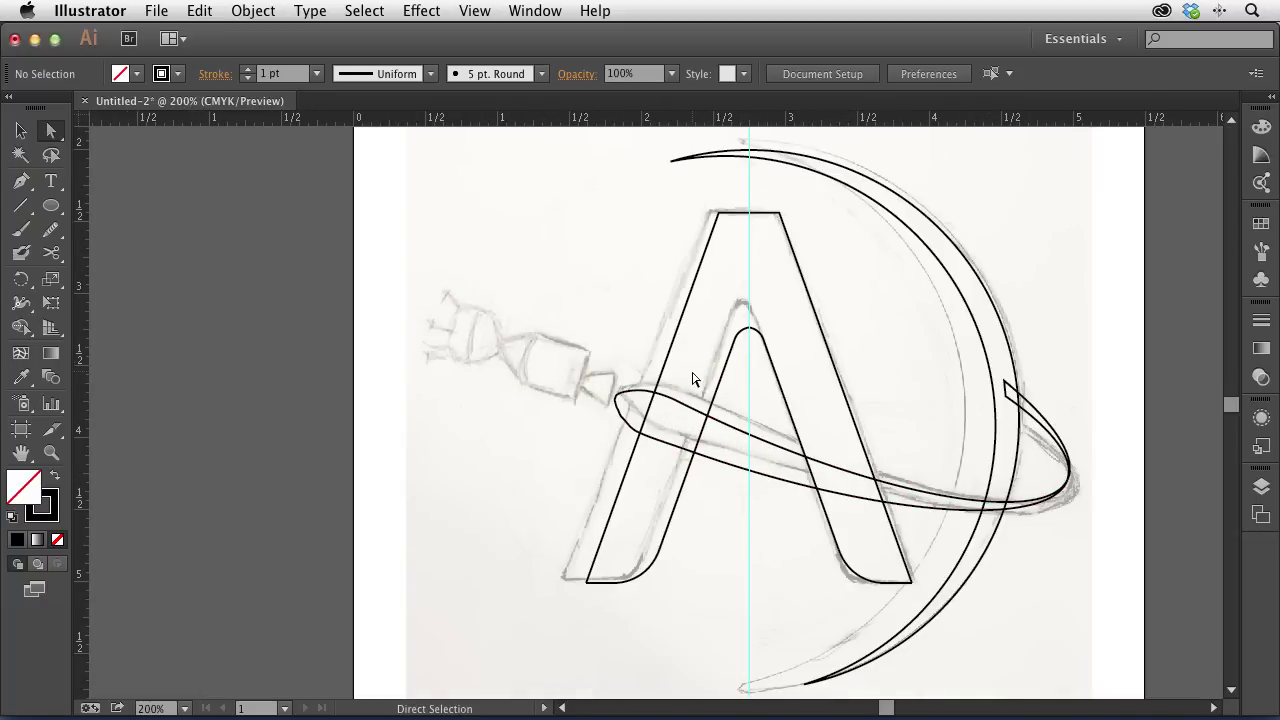
Step: Save the logo as apollo_A.ai on the Desktop with the default Illustrator options
{"action": "left_click_drag", "start_coordinate": [1055, 421], "coordinate": [782, 405]}
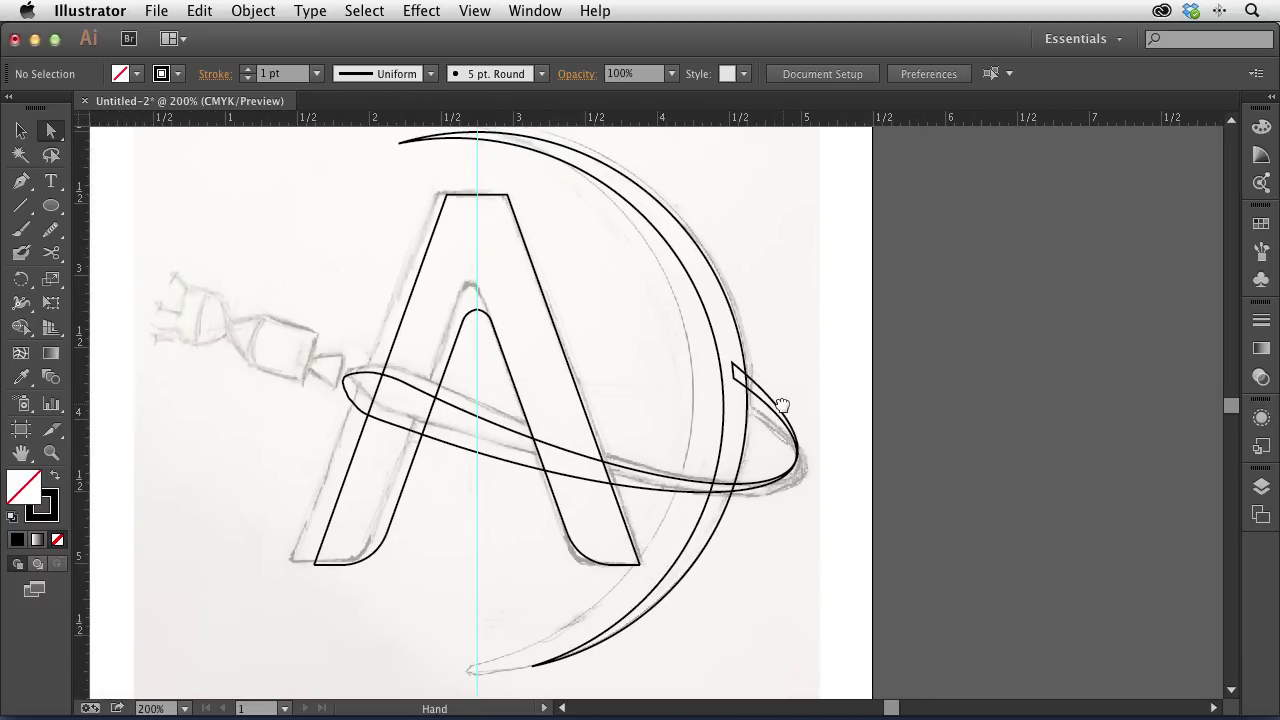
{"action": "key", "text": "super+minus"}
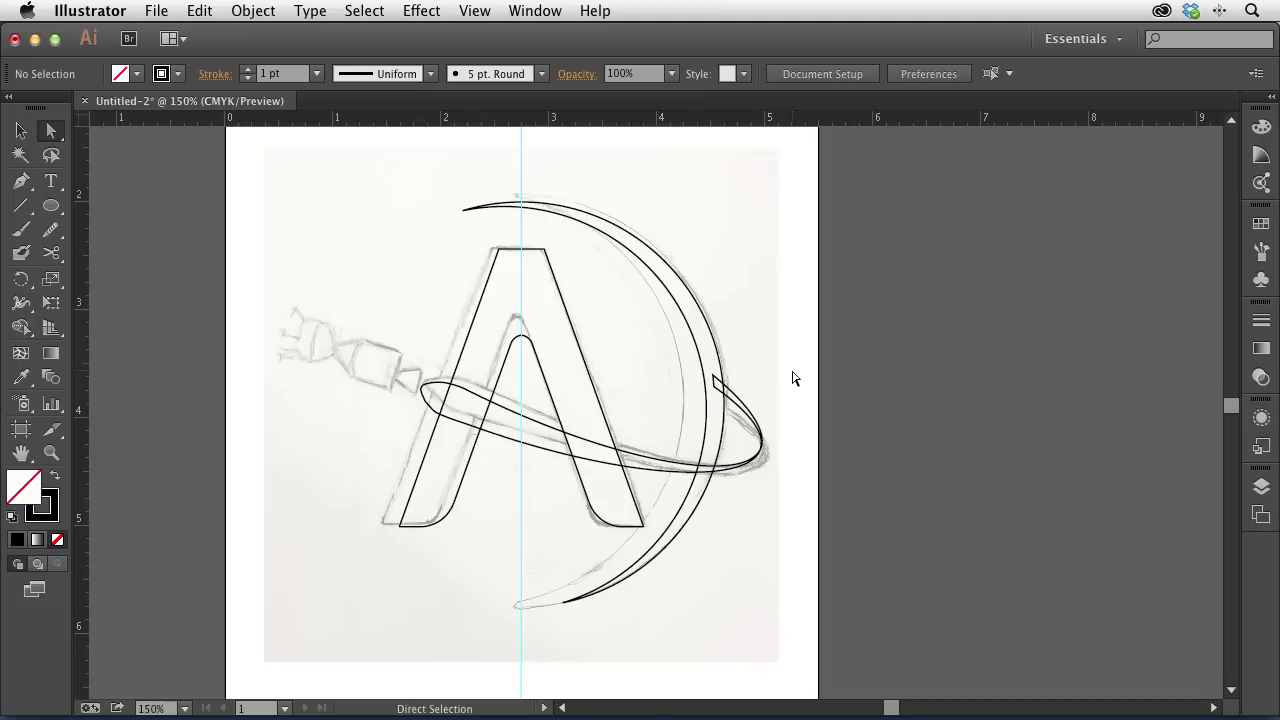
{"action": "key", "text": "super+s"}
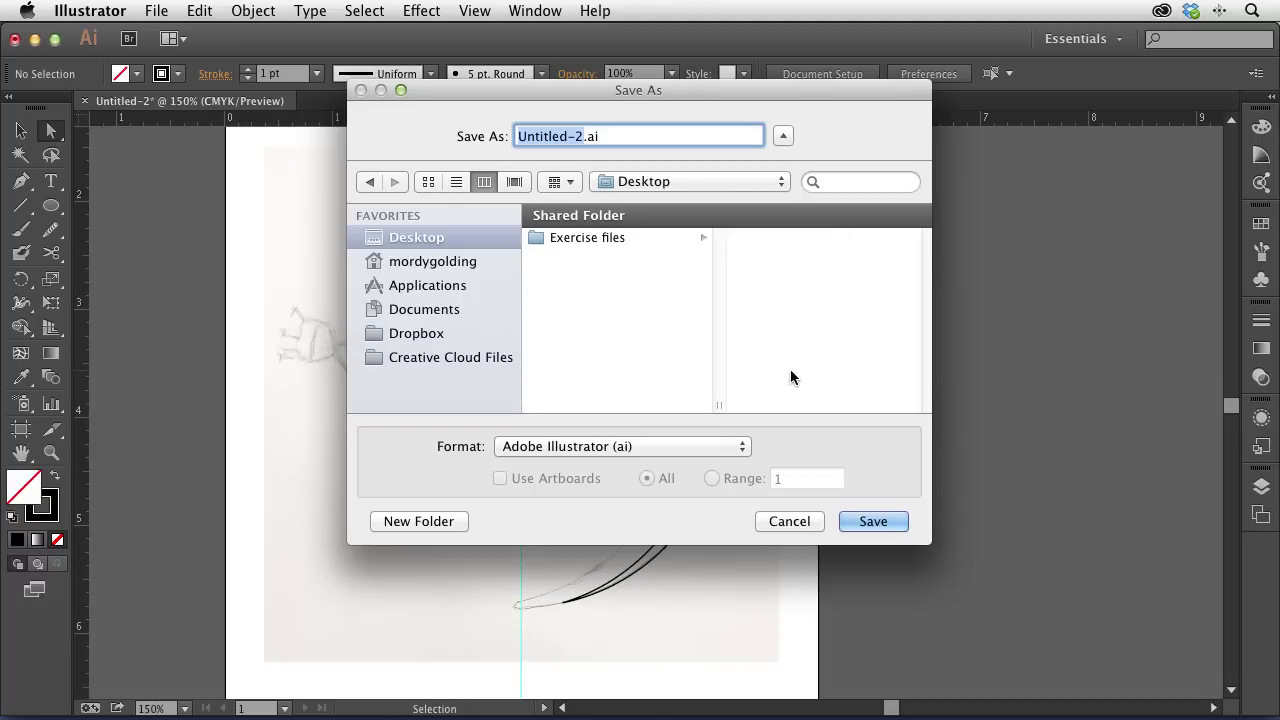
{"action": "type", "text": "apollo_A"}
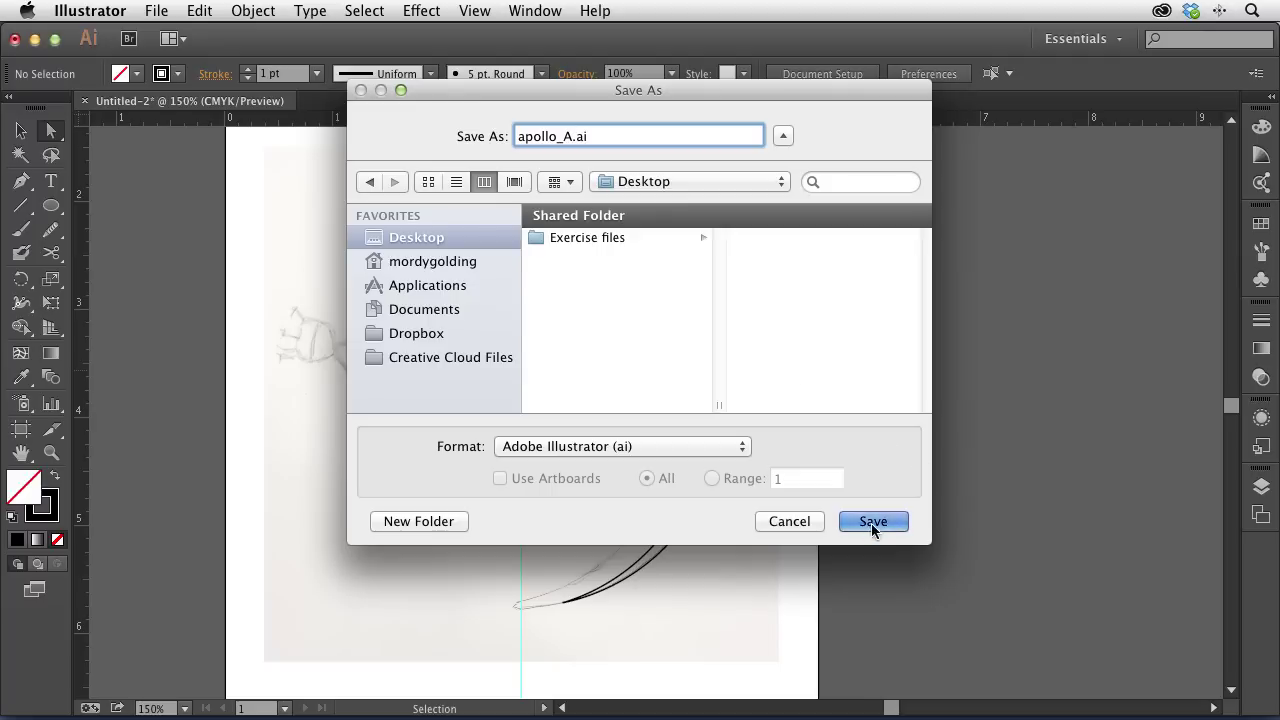
{"action": "left_click", "coordinate": [872, 521]}
{"action": "left_click", "coordinate": [828, 653]}
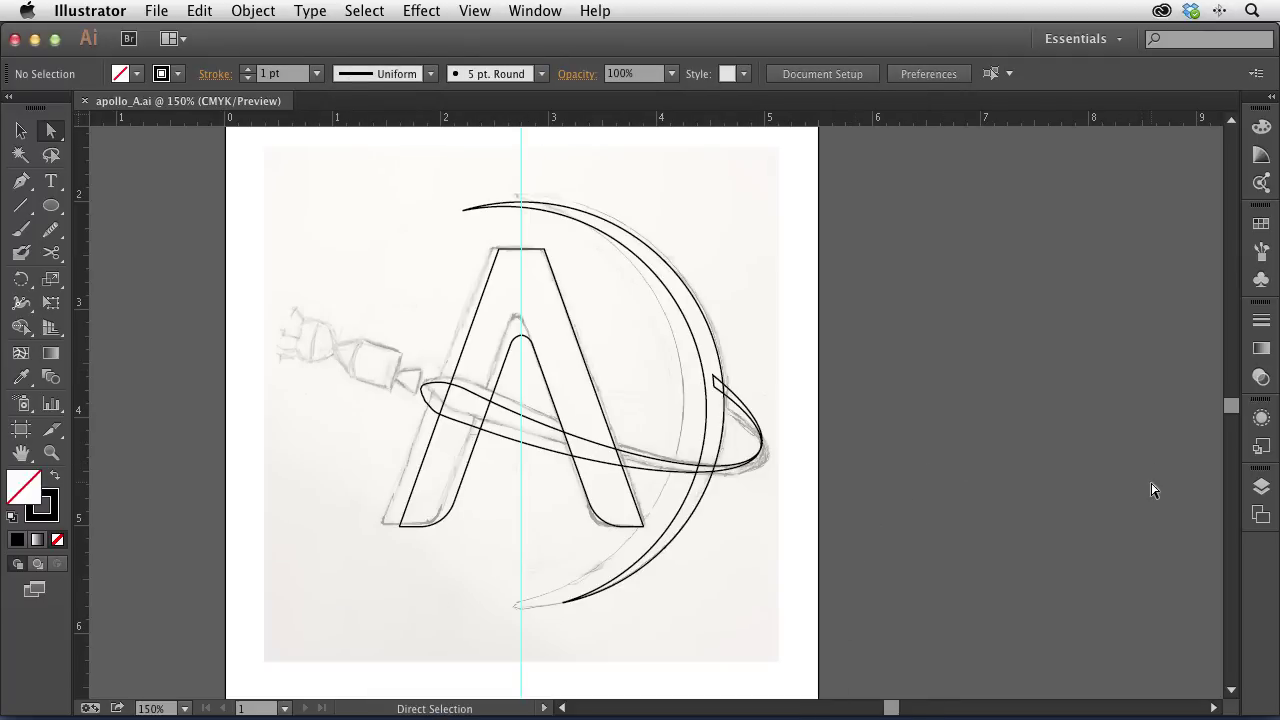
{"action": "left_click", "coordinate": [1261, 514]}
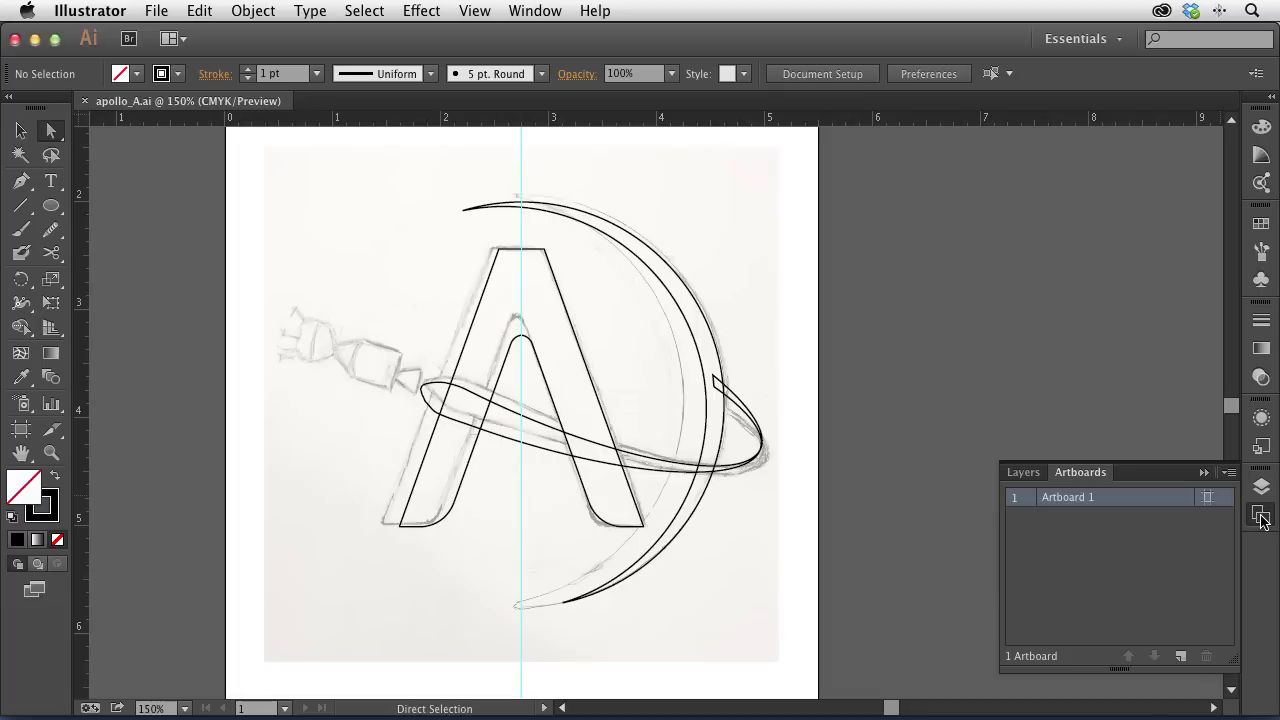
Step: Create artboard 2 beside the logo and drop a vertical ruler guide near its centre
{"action": "left_click", "coordinate": [1181, 656]}
{"action": "key", "text": "space"}
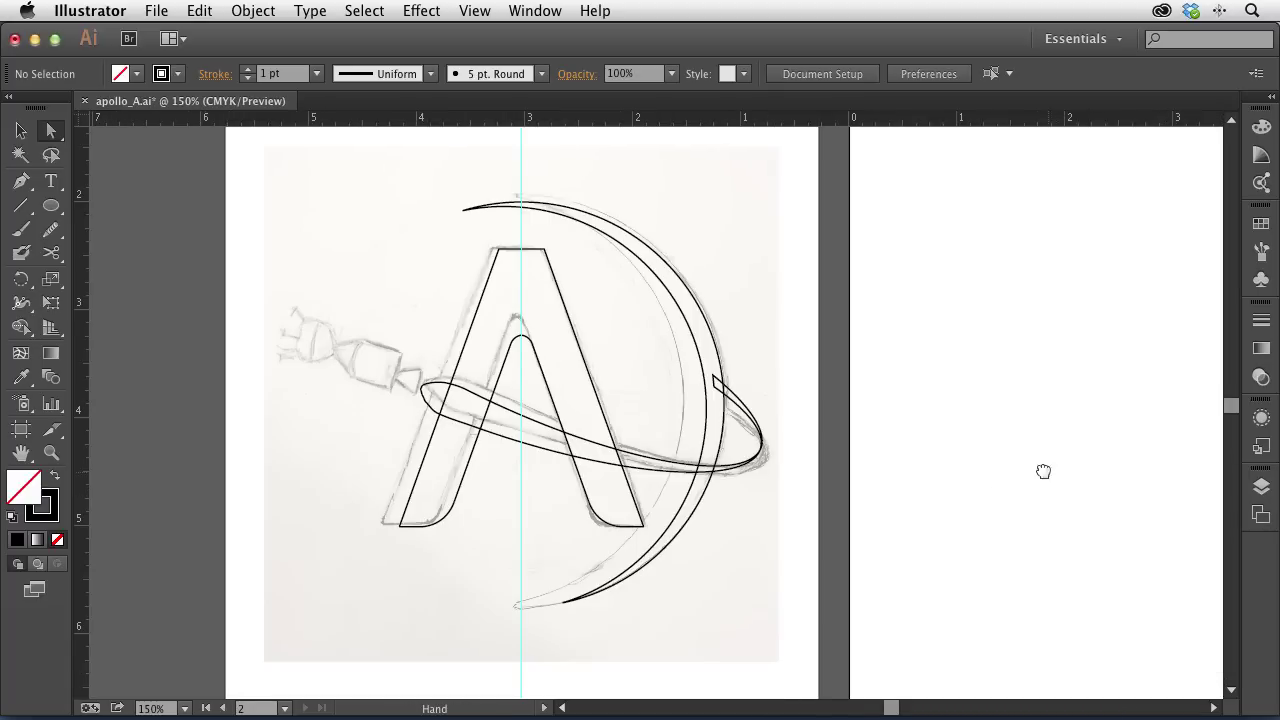
{"action": "left_click_drag", "start_coordinate": [1043, 471], "coordinate": [720, 480]}
{"action": "key", "text": "super+minus"}
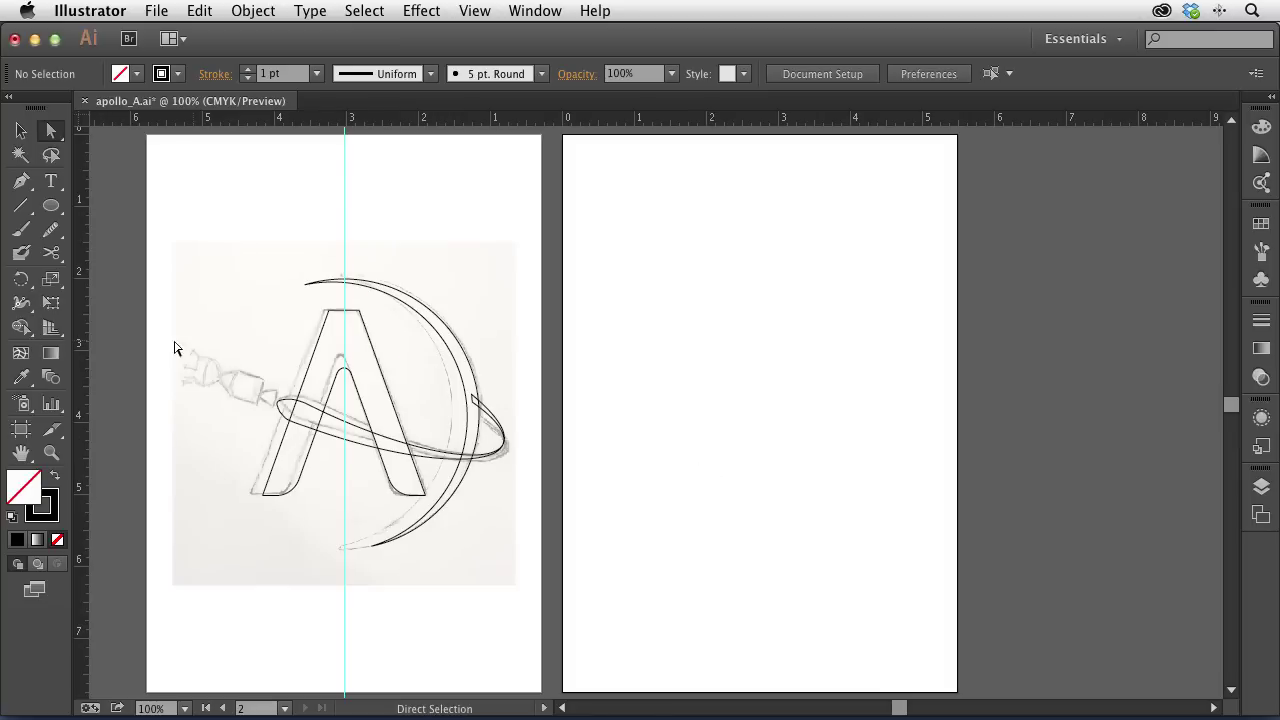
{"action": "left_click_drag", "start_coordinate": [82, 340], "coordinate": [760, 352]}
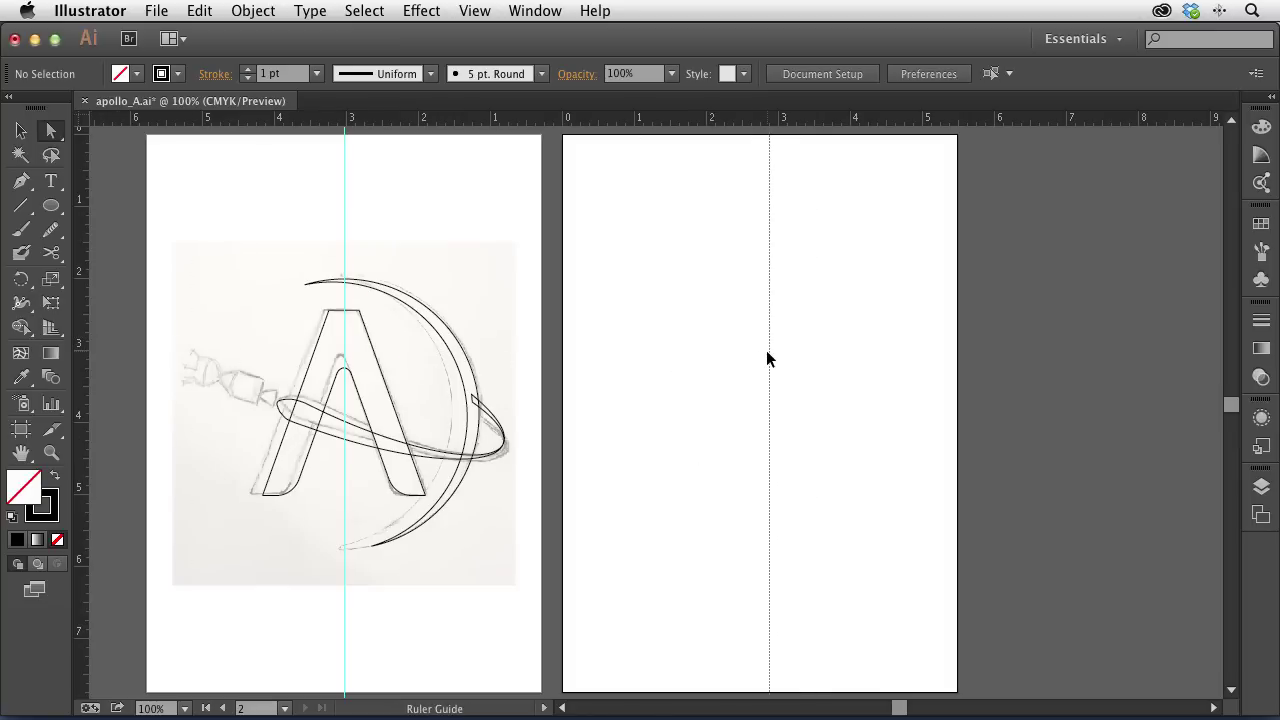
{"action": "left_click_drag", "start_coordinate": [760, 352], "coordinate": [761, 352]}
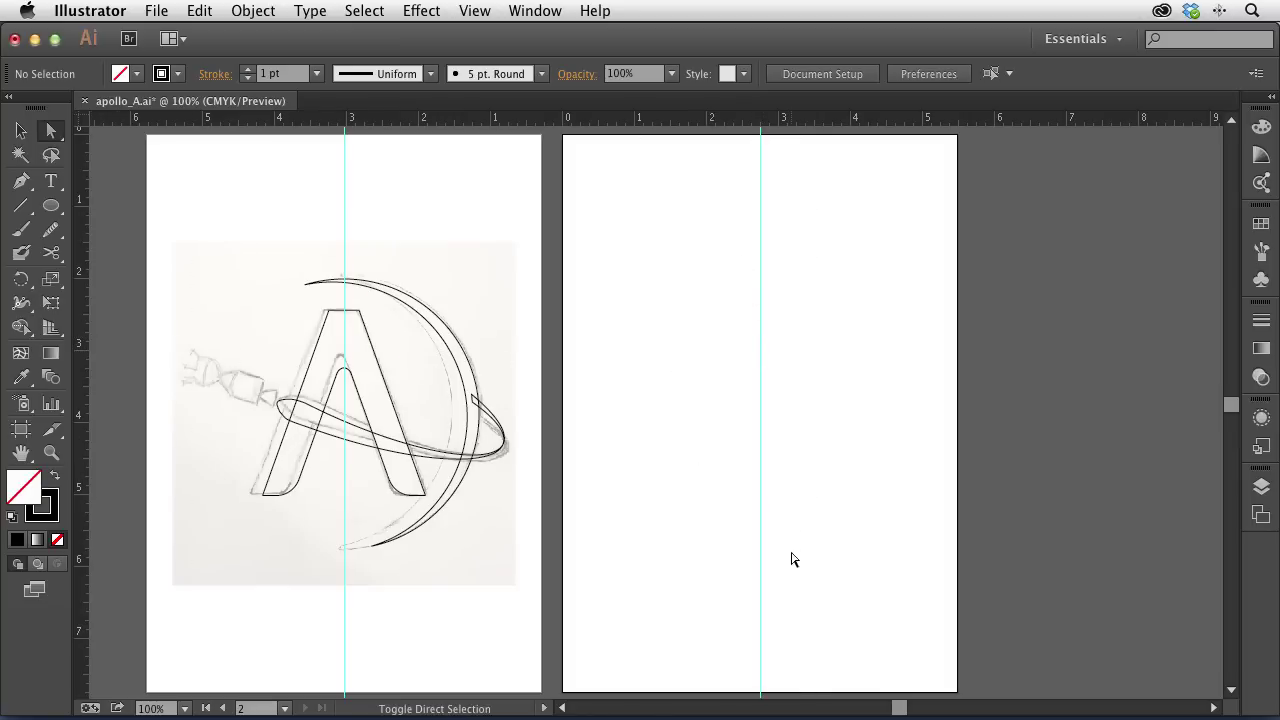
{"action": "left_click", "coordinate": [152, 10]}
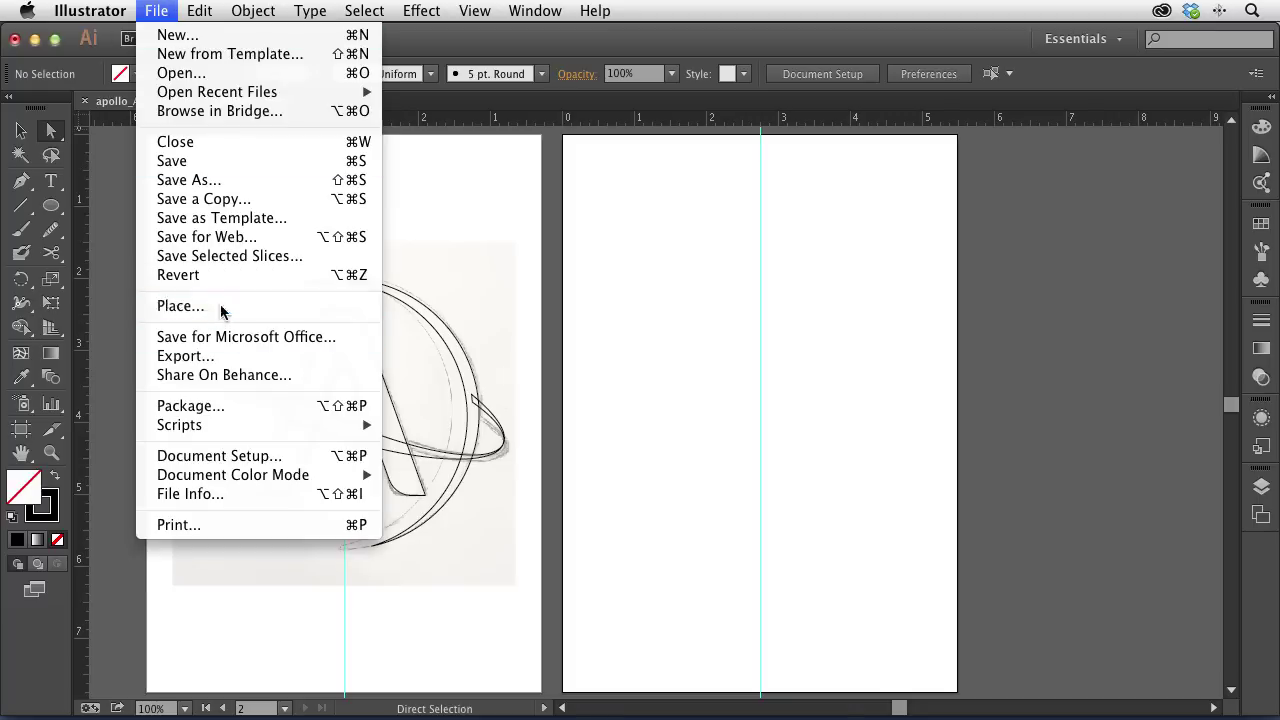
Step: Place module.jpg from Dropbox > Adobe Assets > Apollo > Research > Spacecraft onto artboard 2
{"action": "left_click", "coordinate": [220, 305]}
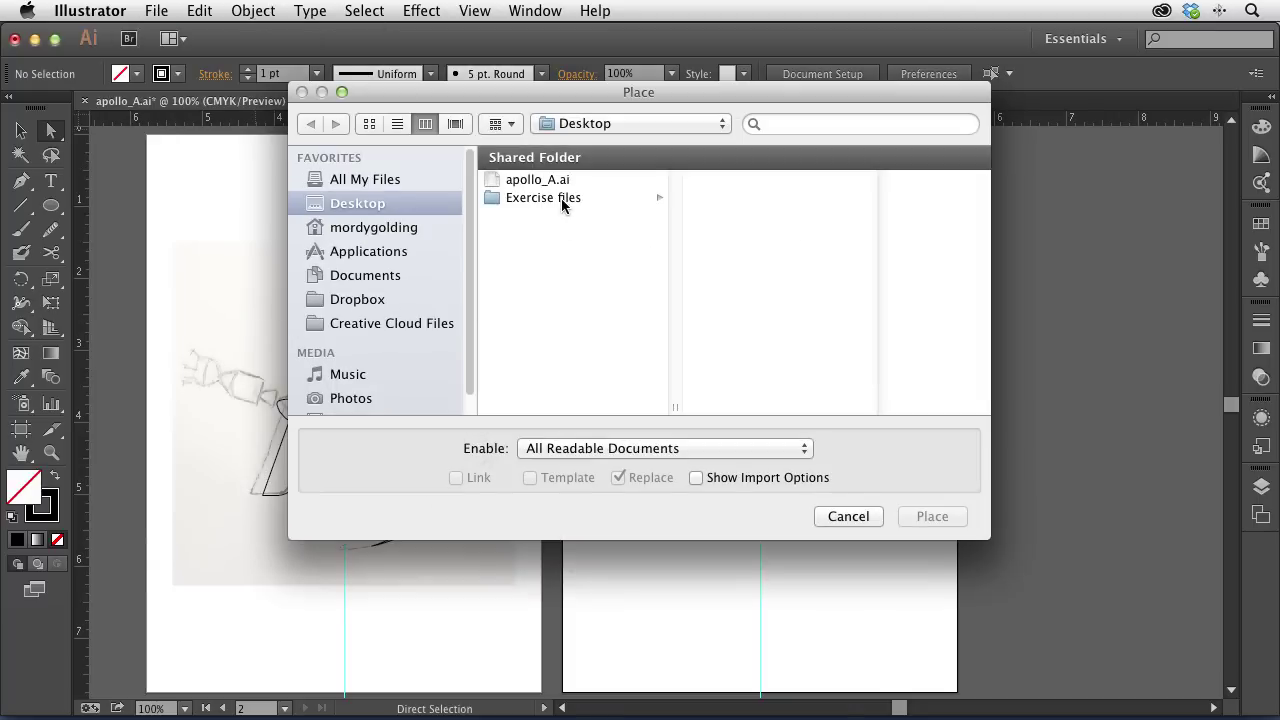
{"action": "left_click", "coordinate": [561, 198]}
{"action": "left_click", "coordinate": [538, 180]}
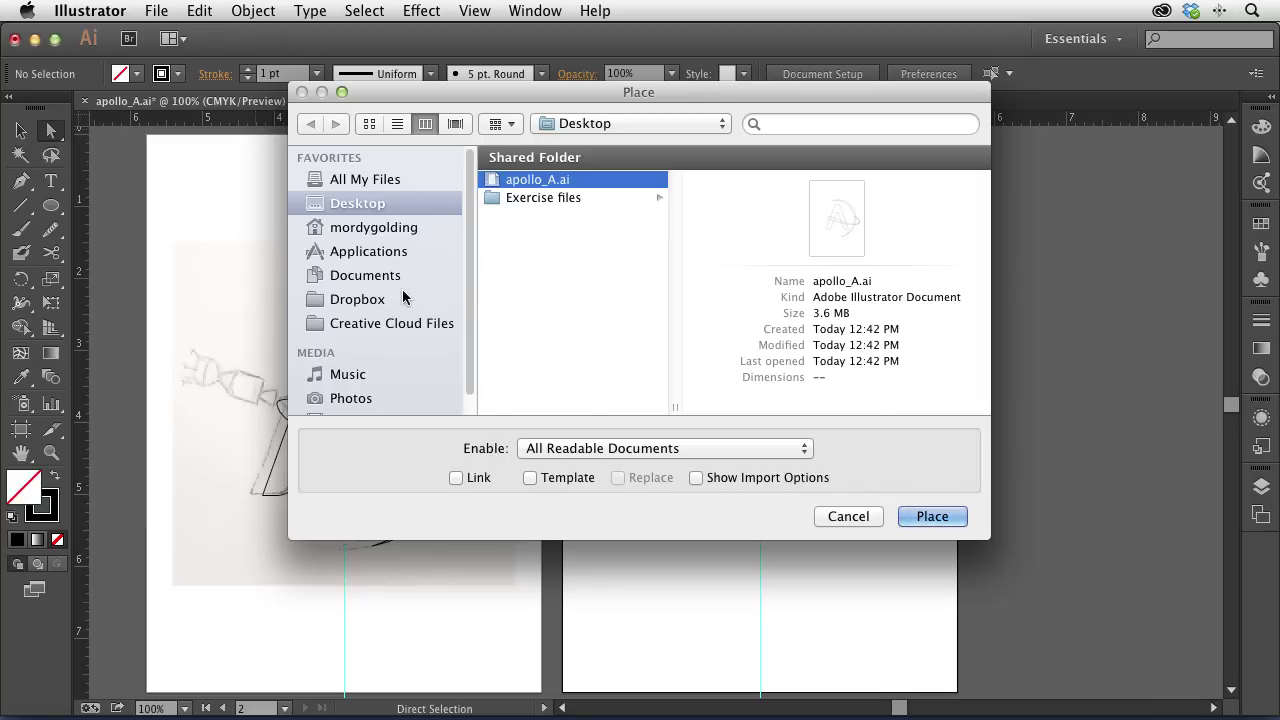
{"action": "left_click", "coordinate": [405, 299]}
{"action": "left_click", "coordinate": [523, 216]}
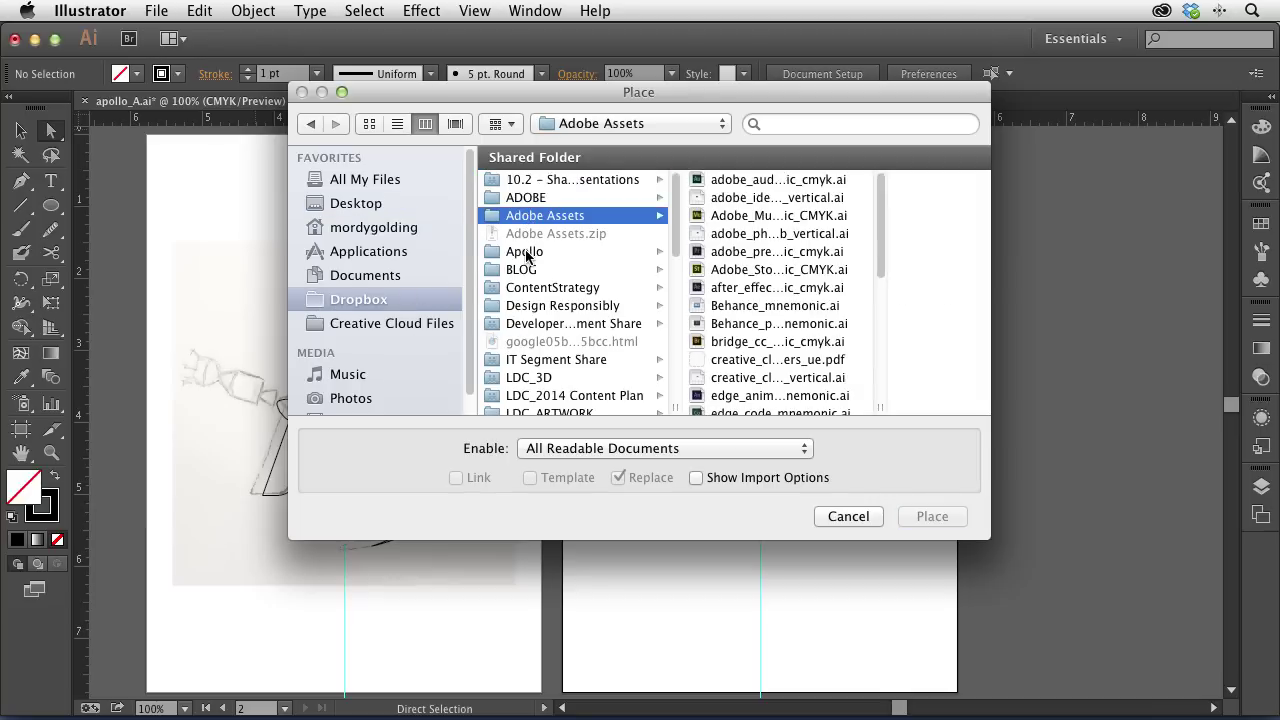
{"action": "left_click", "coordinate": [526, 252]}
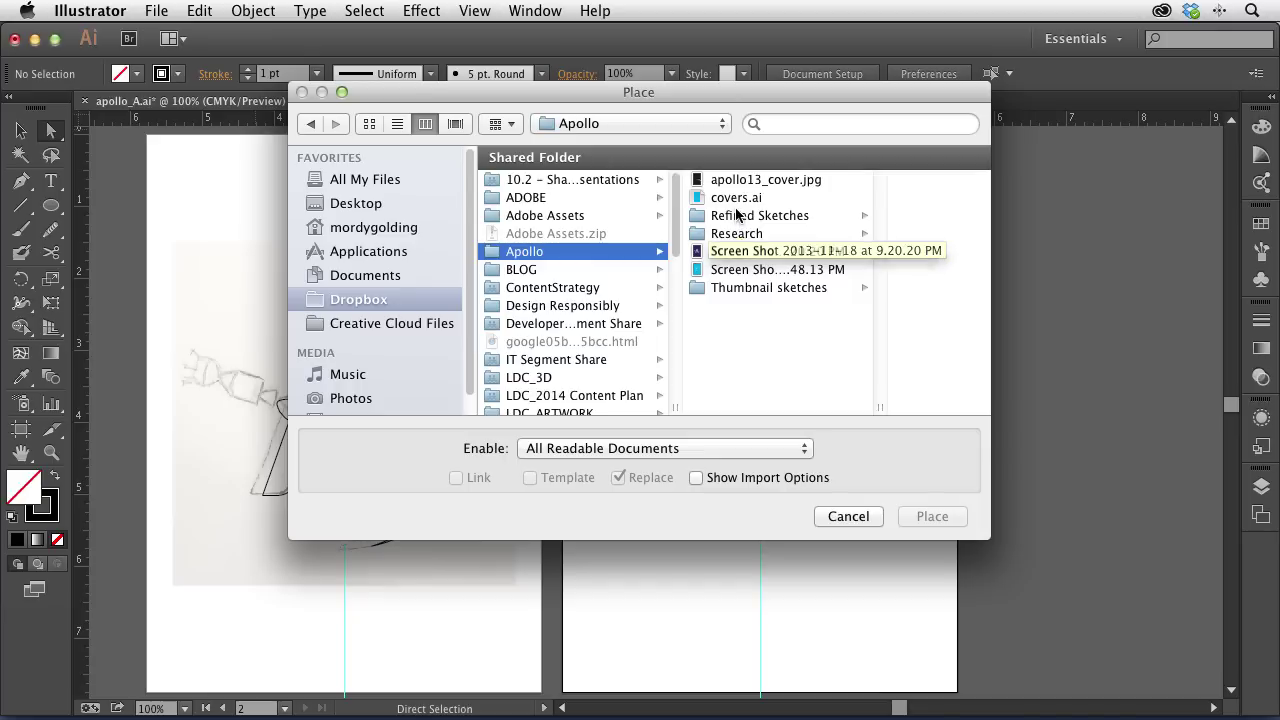
{"action": "left_click", "coordinate": [744, 234]}
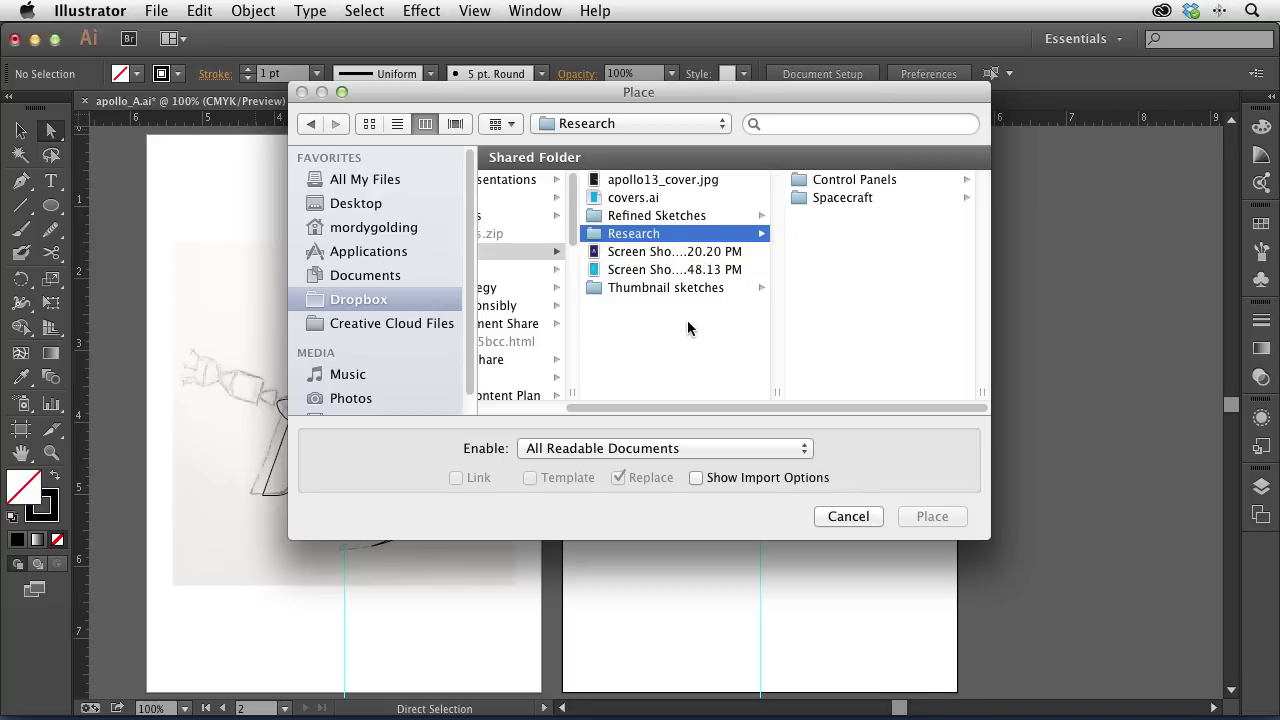
{"action": "left_click", "coordinate": [840, 198]}
{"action": "left_click", "coordinate": [855, 236]}
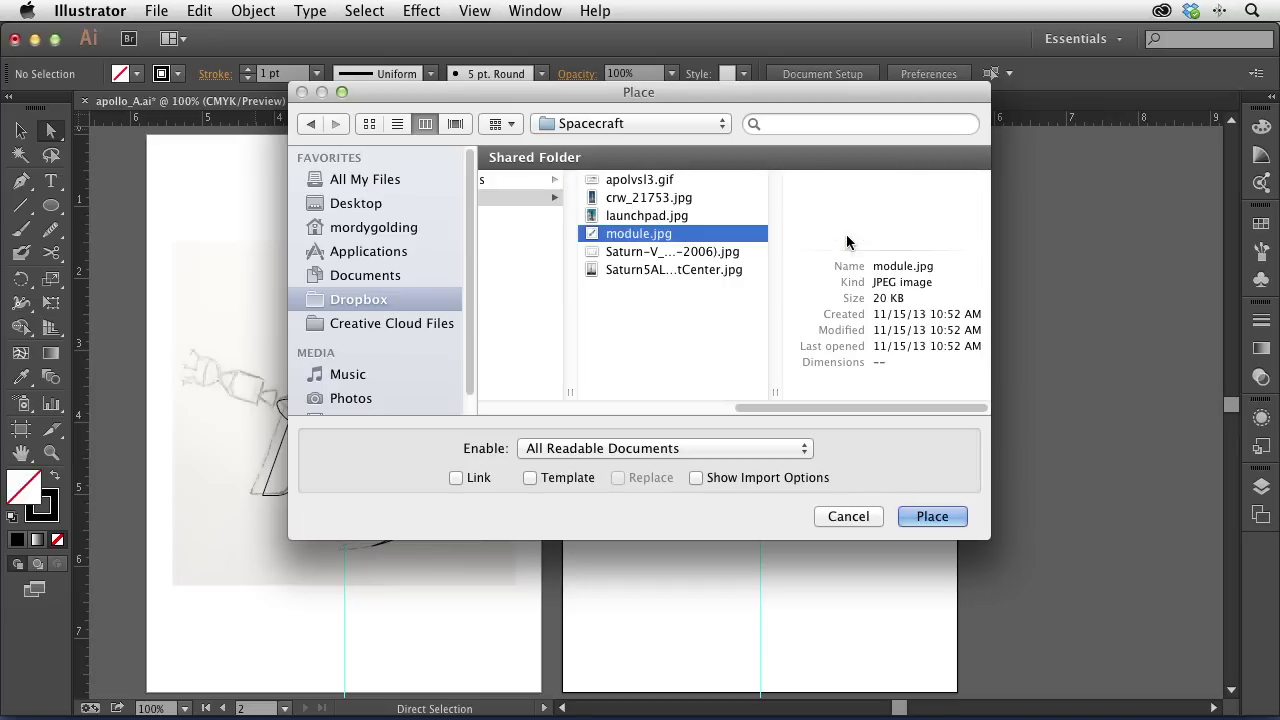
{"action": "left_click", "coordinate": [932, 515]}
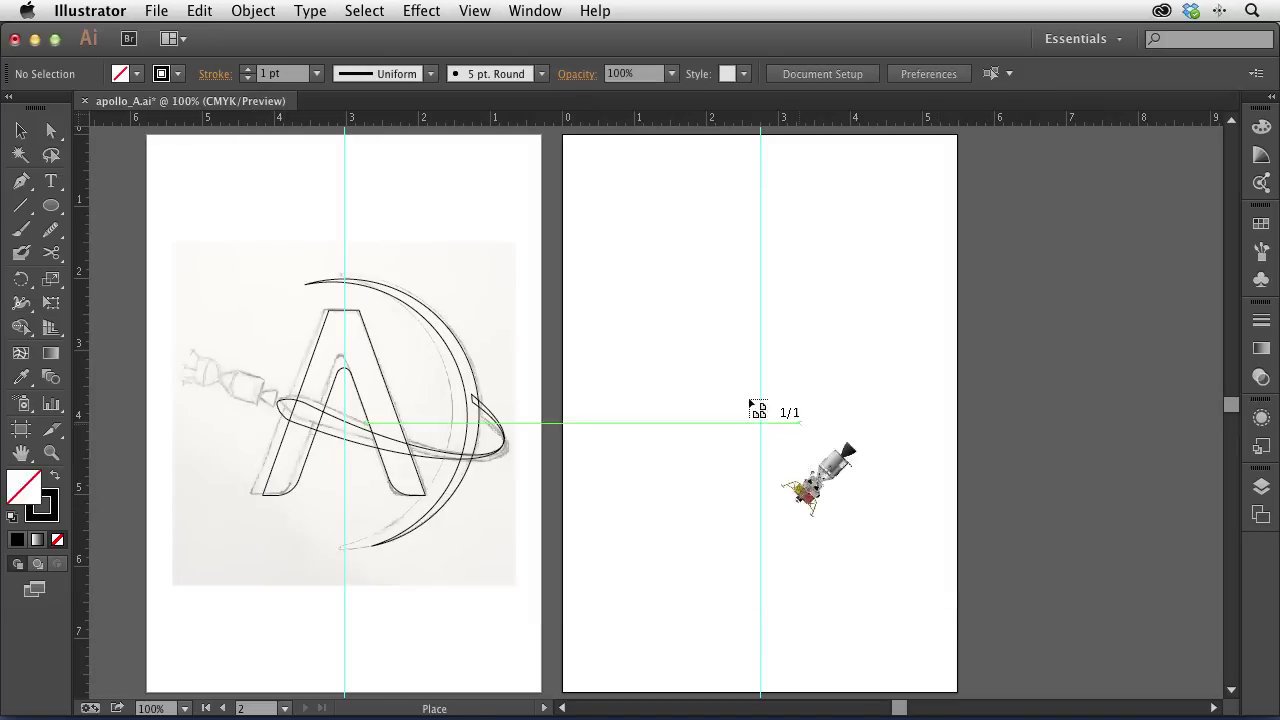
{"action": "left_click", "coordinate": [619, 249]}
{"action": "key", "text": "super+equal"}
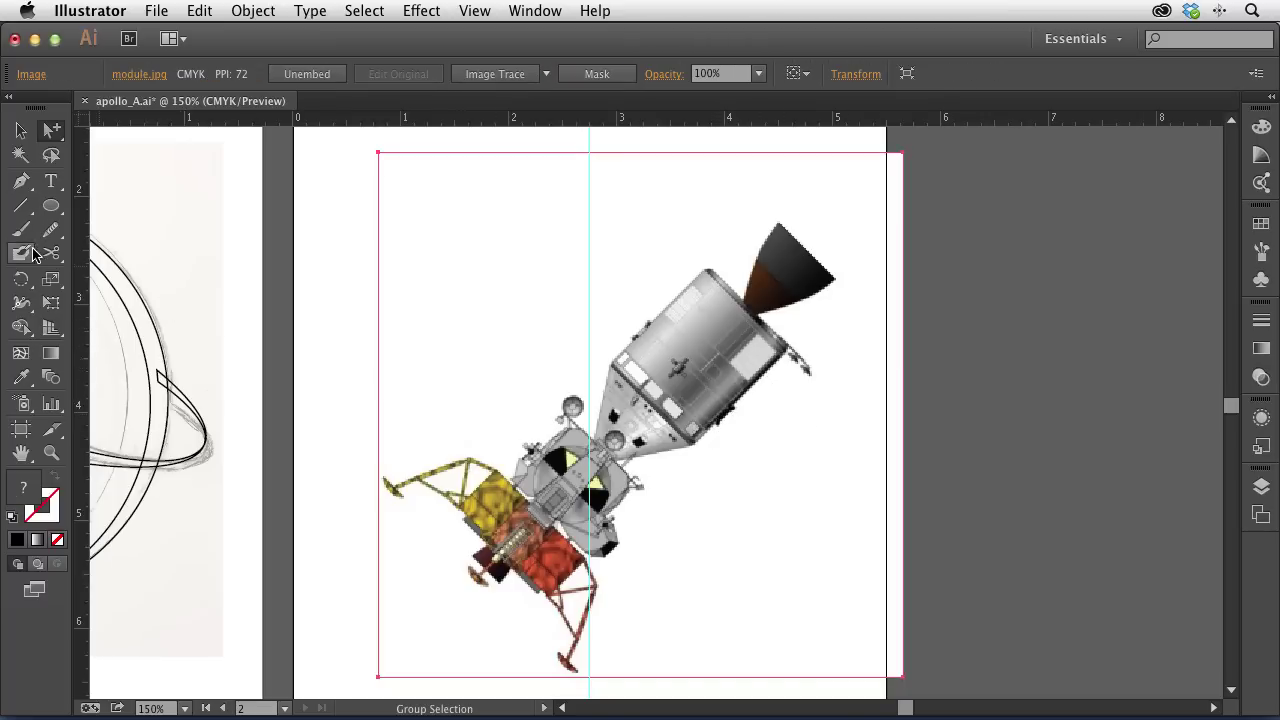
Step: Rotate the module.jpg spacecraft upright and shift it slightly left and down
{"action": "double_click", "coordinate": [22, 280]}
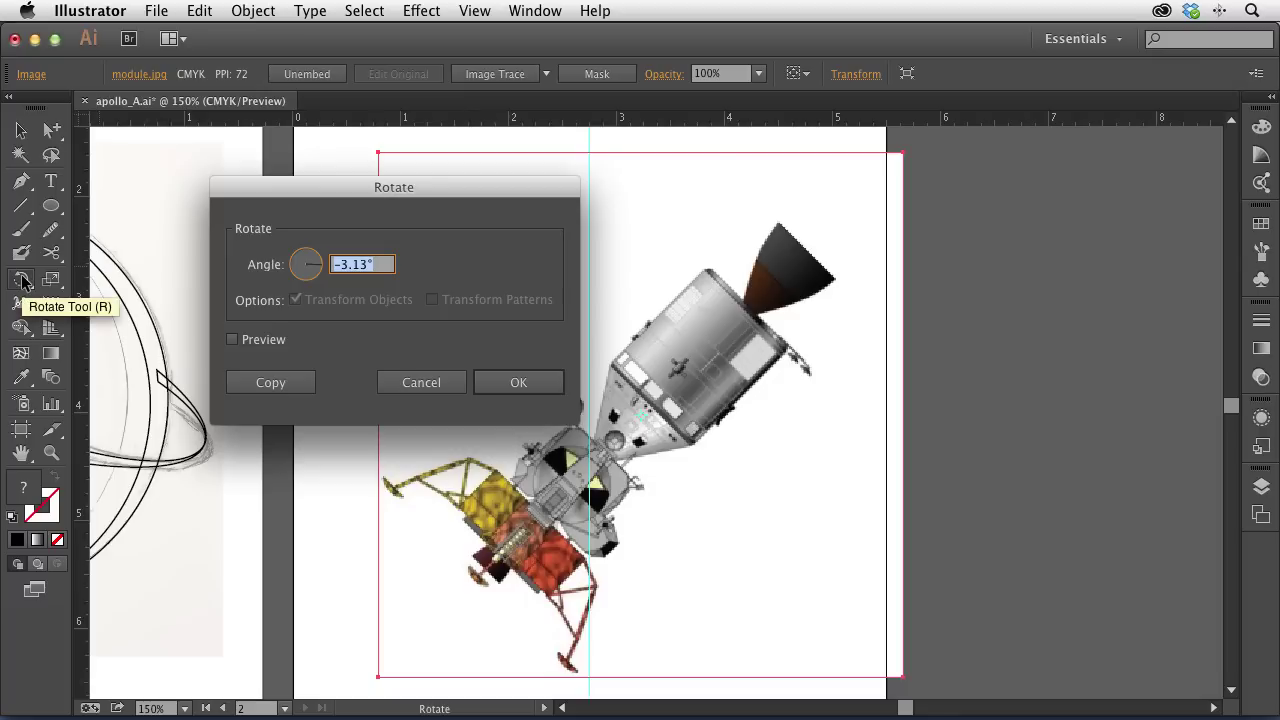
{"action": "key", "text": "Return"}
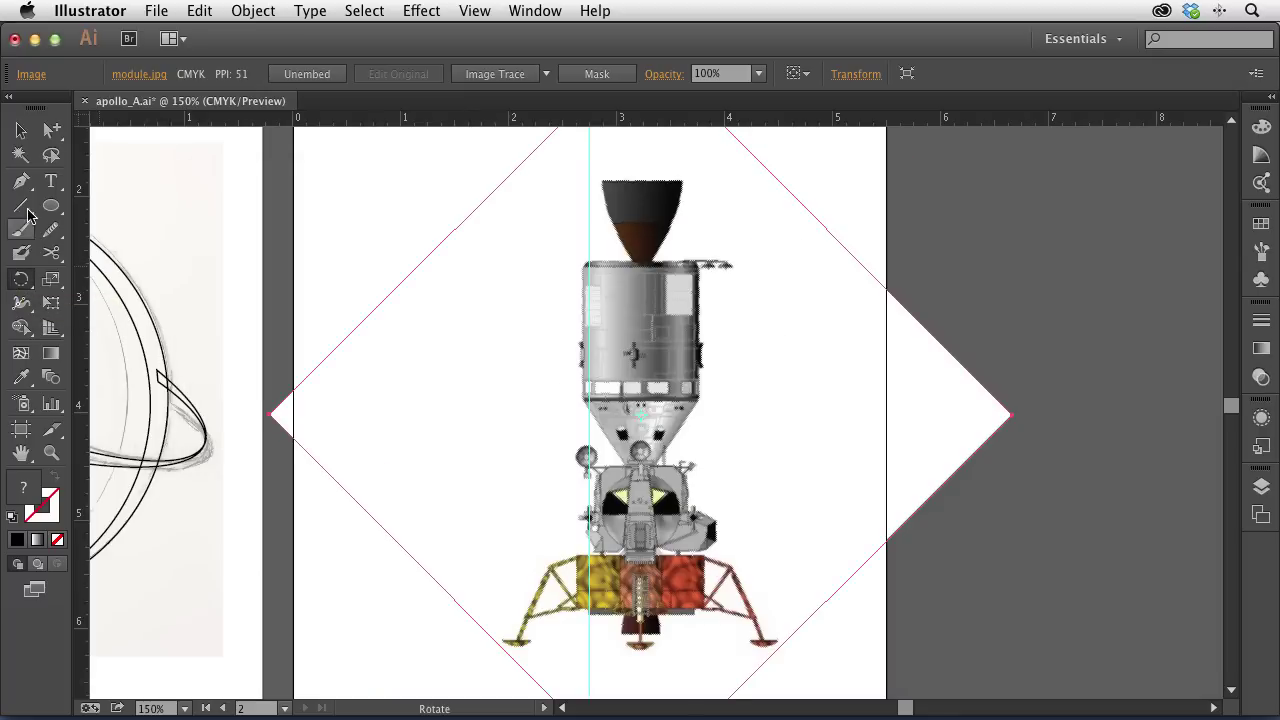
{"action": "left_click", "coordinate": [20, 130]}
{"action": "left_click_drag", "start_coordinate": [822, 446], "coordinate": [777, 468]}
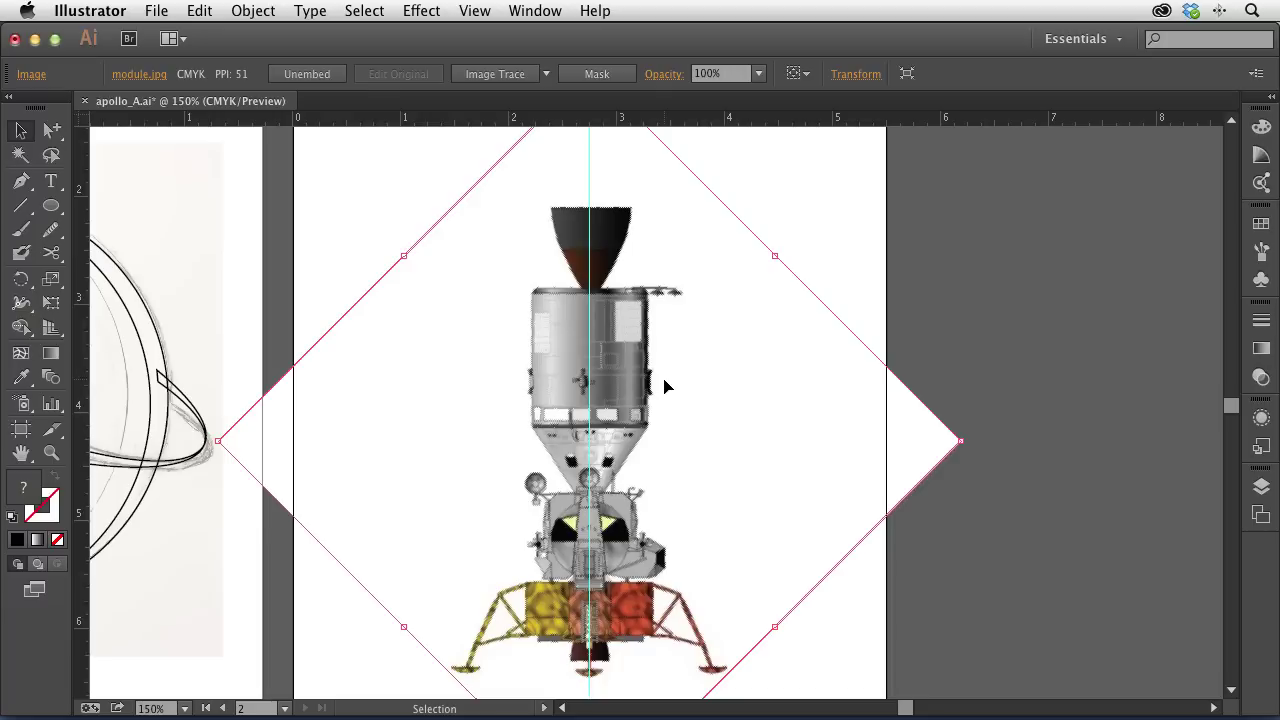
Step: Make the sketch layer a template dimmed to 25%, then target the artwork layer
{"action": "left_click", "coordinate": [1264, 514]}
{"action": "left_click", "coordinate": [1262, 487]}
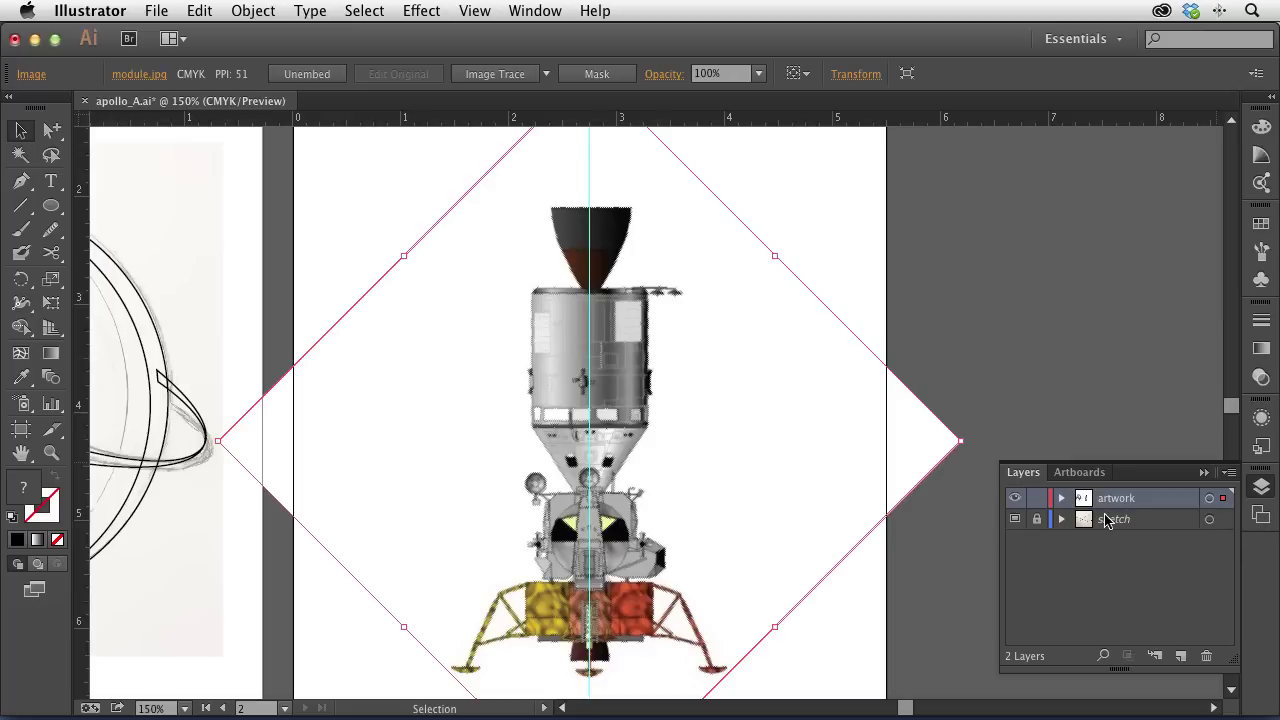
{"action": "double_click", "coordinate": [1172, 520]}
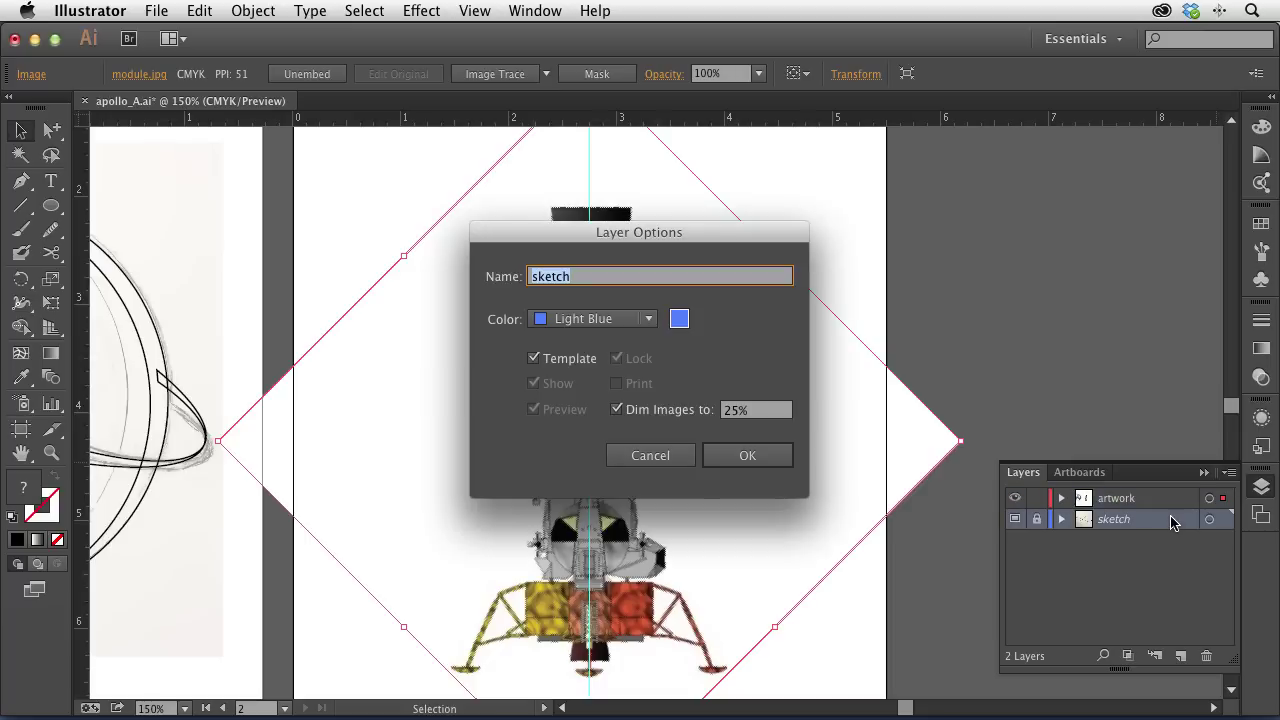
{"action": "left_click", "coordinate": [533, 358]}
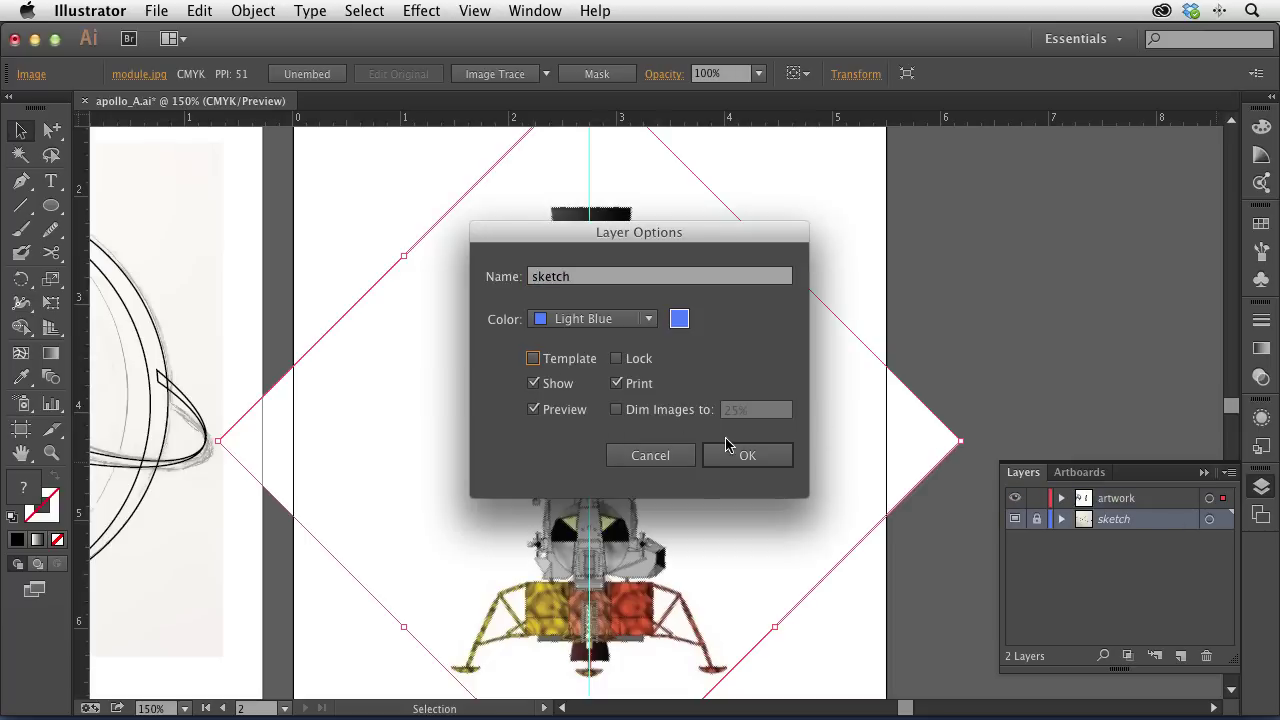
{"action": "left_click", "coordinate": [745, 455]}
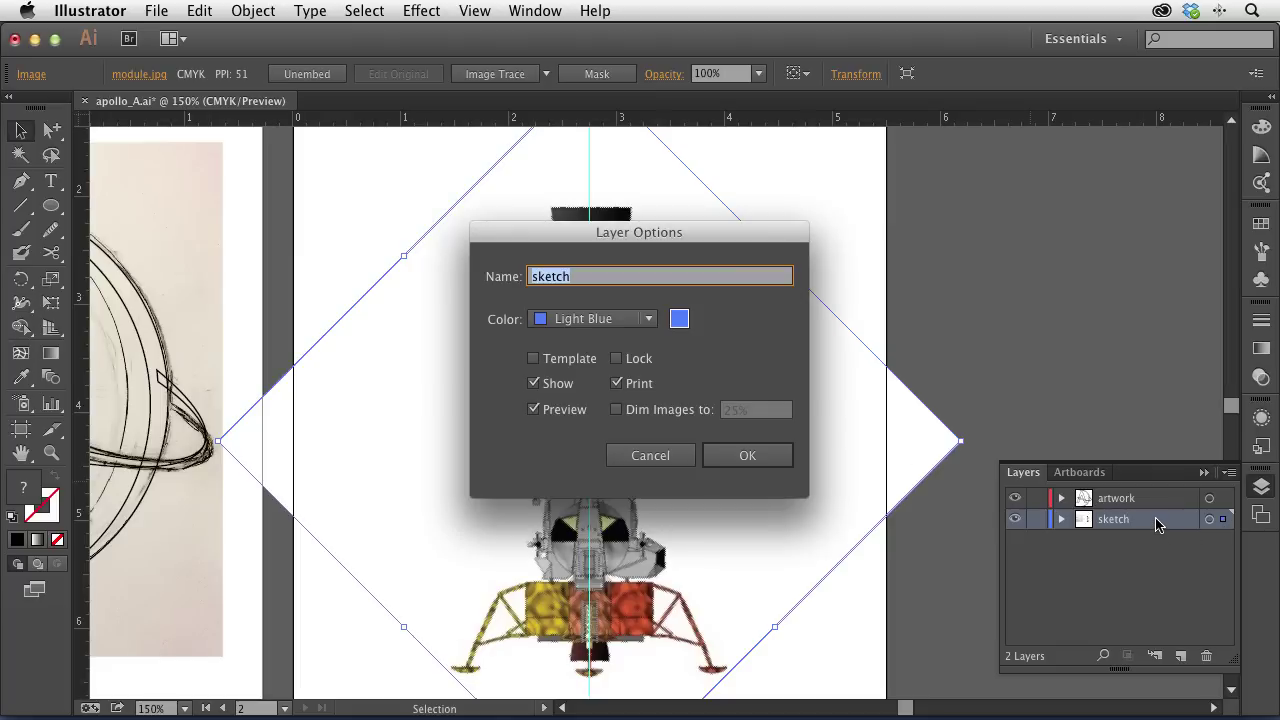
{"action": "left_click", "coordinate": [557, 362]}
{"action": "left_click", "coordinate": [745, 457]}
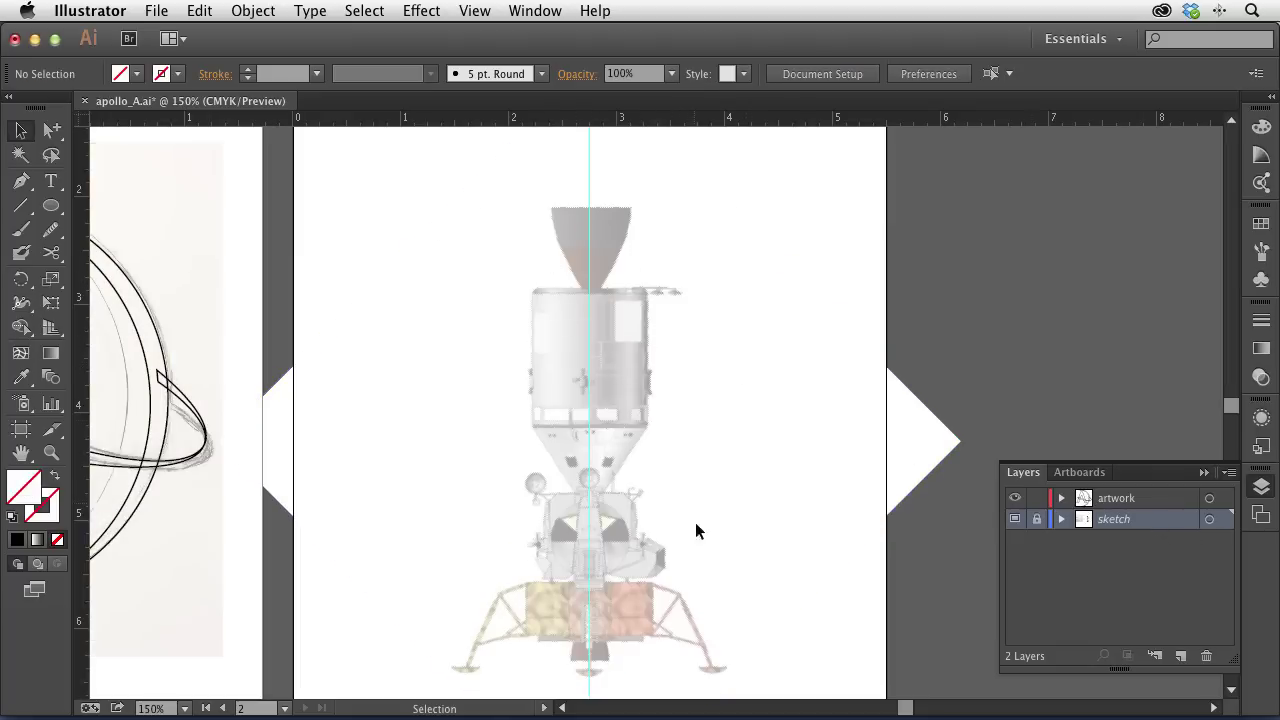
{"action": "left_click", "coordinate": [1158, 499]}
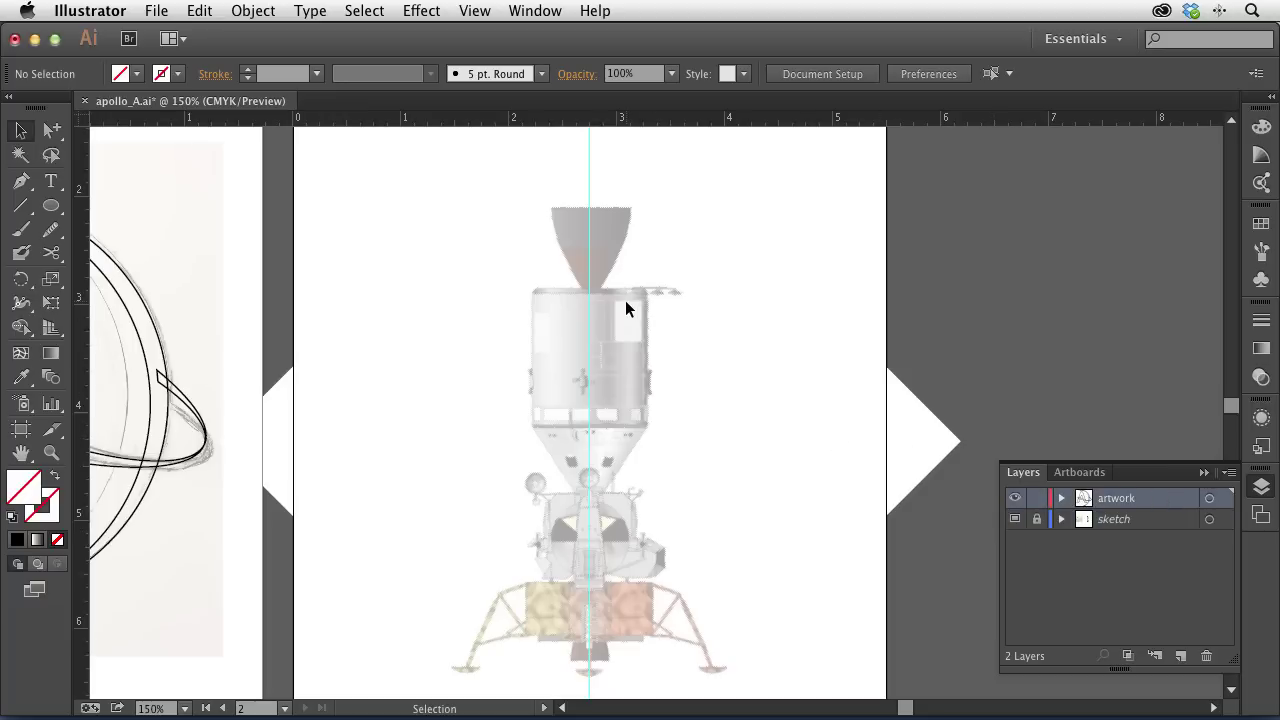
Step: Pen-trace from the centre guide around the cone's curved right side and the command module top
{"action": "left_click", "coordinate": [22, 182]}
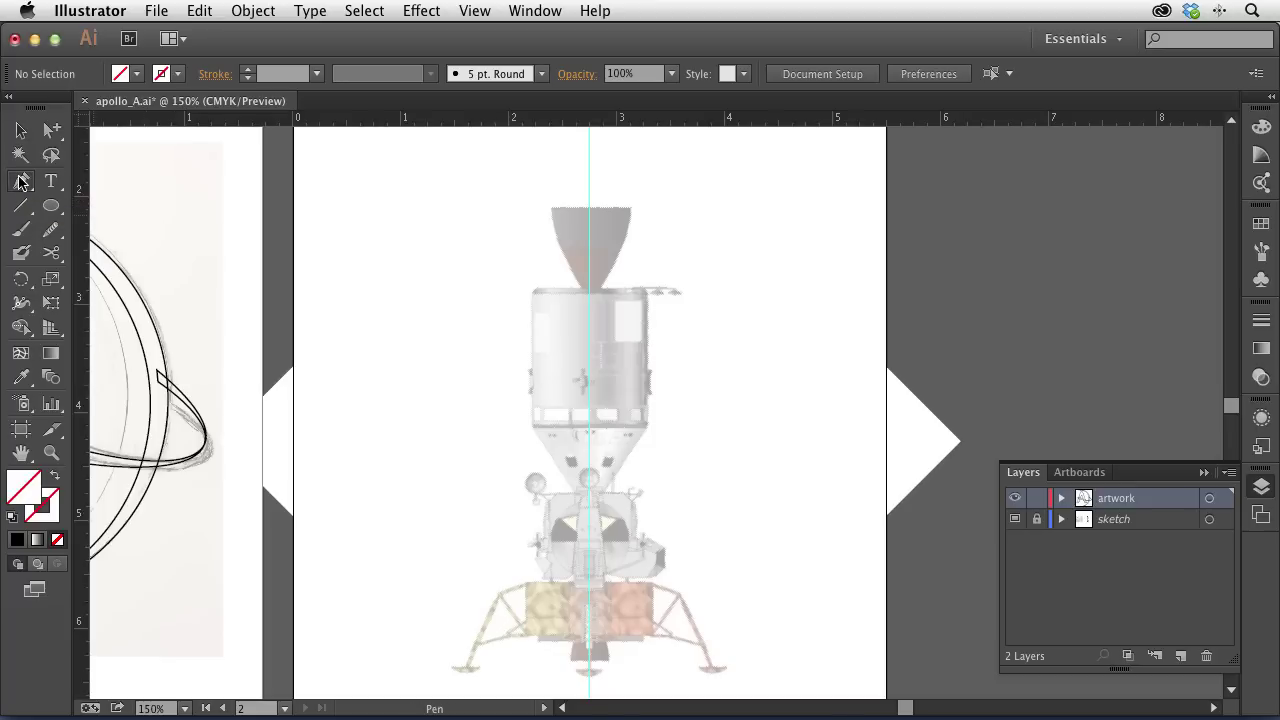
{"action": "left_click", "coordinate": [590, 209]}
{"action": "left_click", "coordinate": [629, 209]}
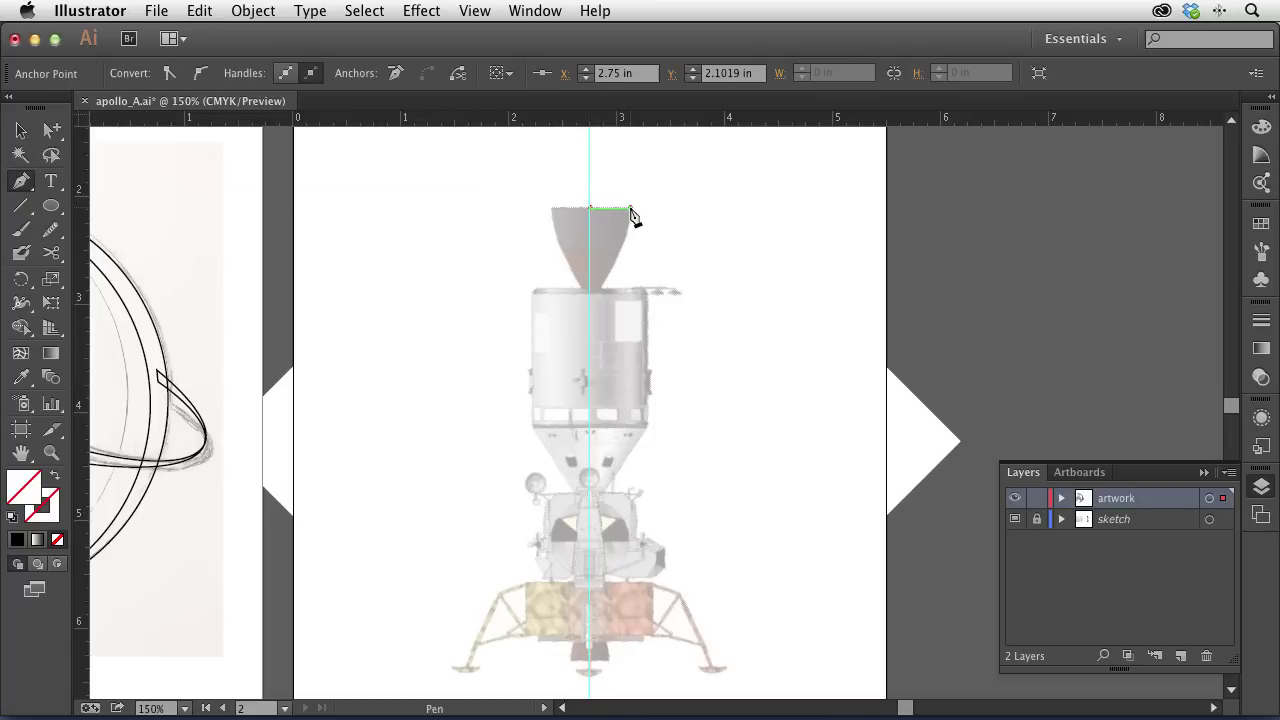
{"action": "left_click_drag", "start_coordinate": [599, 290], "coordinate": [563, 342]}
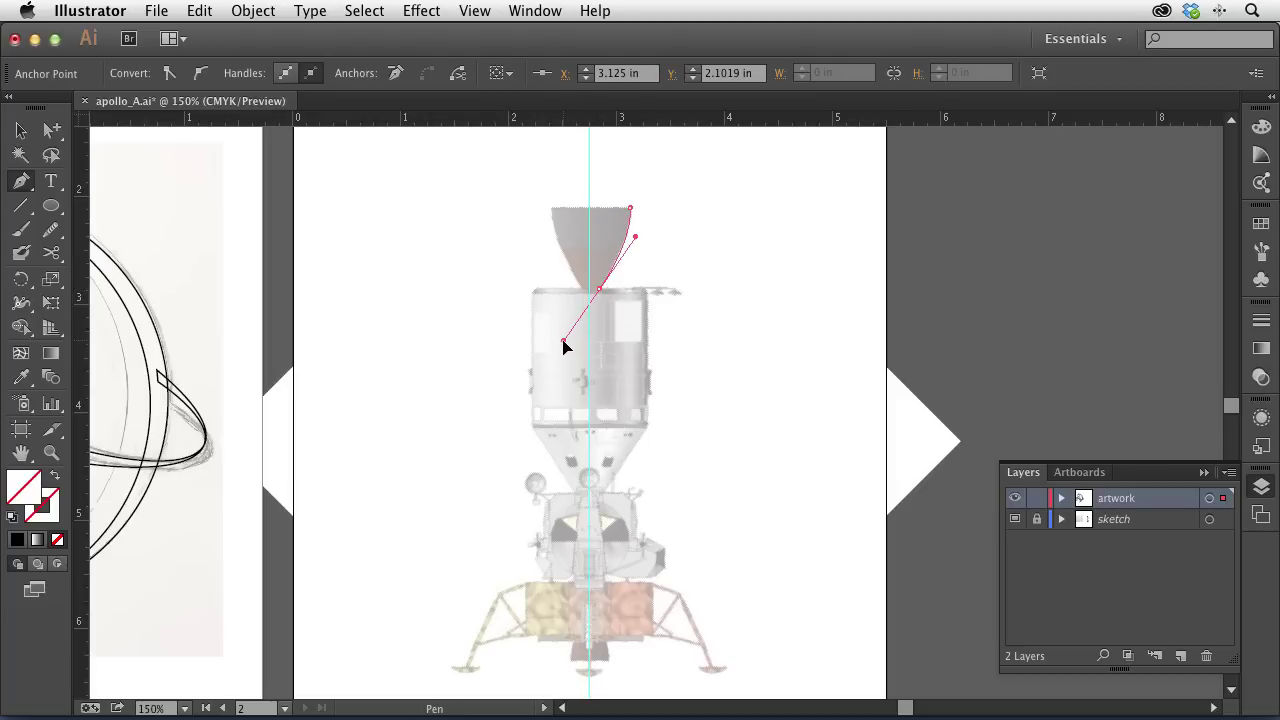
{"action": "mouse_move", "coordinate": [598, 289]}
{"action": "left_mouse_down"}
{"action": "mouse_move", "coordinate": [610, 306]}
{"action": "mouse_move", "coordinate": [597, 294]}
{"action": "mouse_move", "coordinate": [712, 305]}
{"action": "mouse_move", "coordinate": [601, 297]}
{"action": "left_mouse_up"}
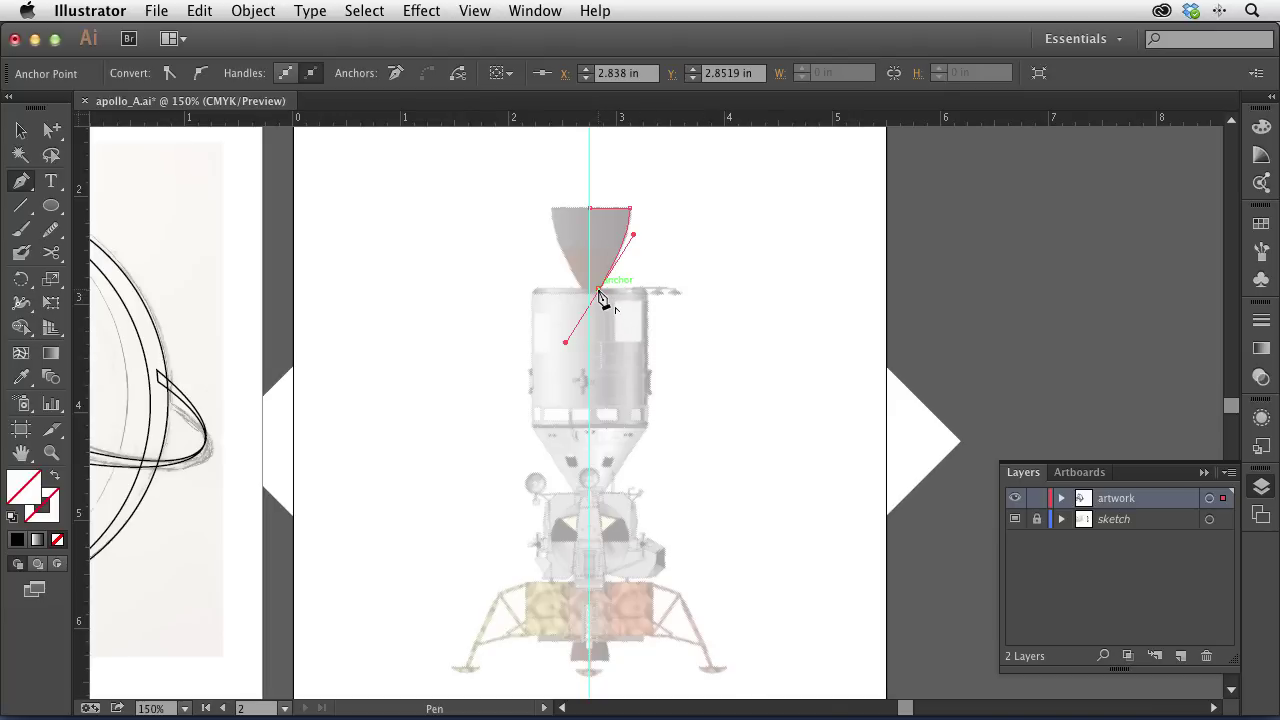
{"action": "mouse_move", "coordinate": [601, 298]}
{"action": "left_mouse_down"}
{"action": "mouse_move", "coordinate": [586, 333]}
{"action": "mouse_move", "coordinate": [631, 257]}
{"action": "mouse_move", "coordinate": [621, 262]}
{"action": "mouse_move", "coordinate": [645, 298]}
{"action": "left_mouse_up"}
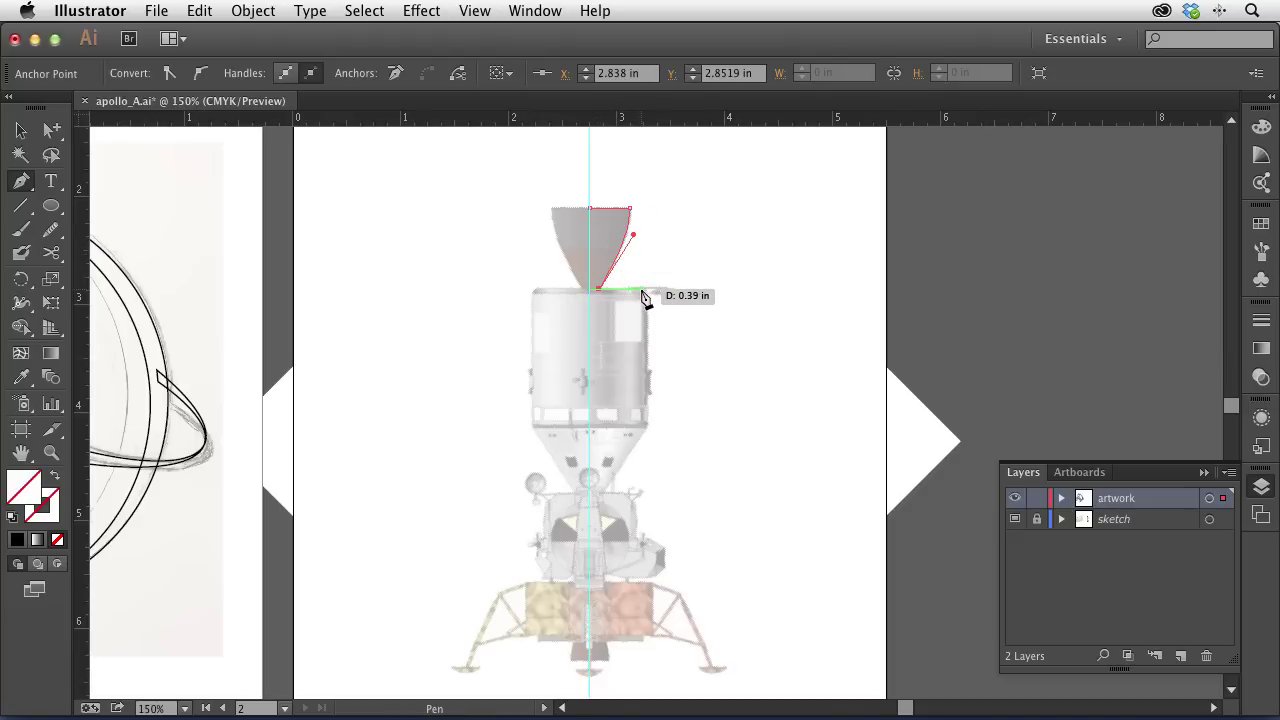
{"action": "left_click_drag", "start_coordinate": [643, 297], "coordinate": [648, 378]}
{"action": "left_click", "coordinate": [645, 290]}
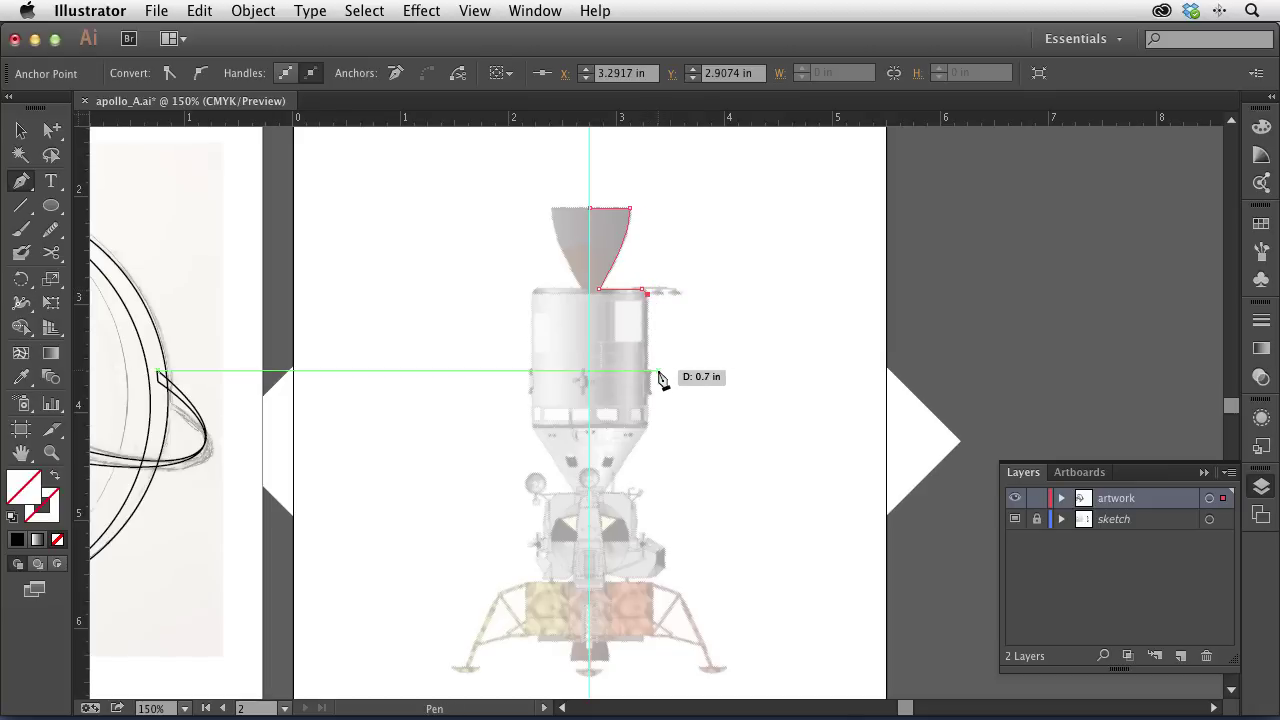
{"action": "left_click", "coordinate": [648, 370]}
{"action": "key", "text": "ctrl+equal"}
{"action": "key", "text": "ctrl+equal"}
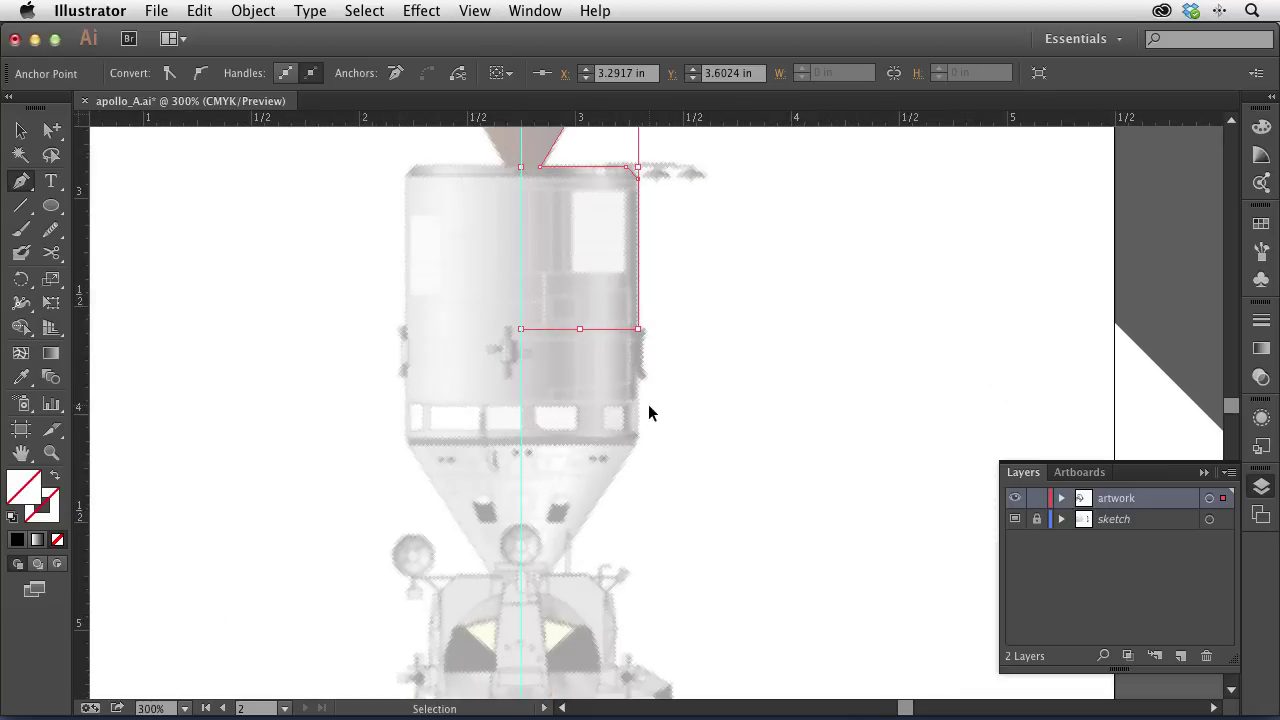
{"action": "key", "text": "ctrl+equal"}
Step: Continue the outline down the command module side and set the path's fill to None
{"action": "left_click_drag", "start_coordinate": [630, 300], "coordinate": [633, 301]}
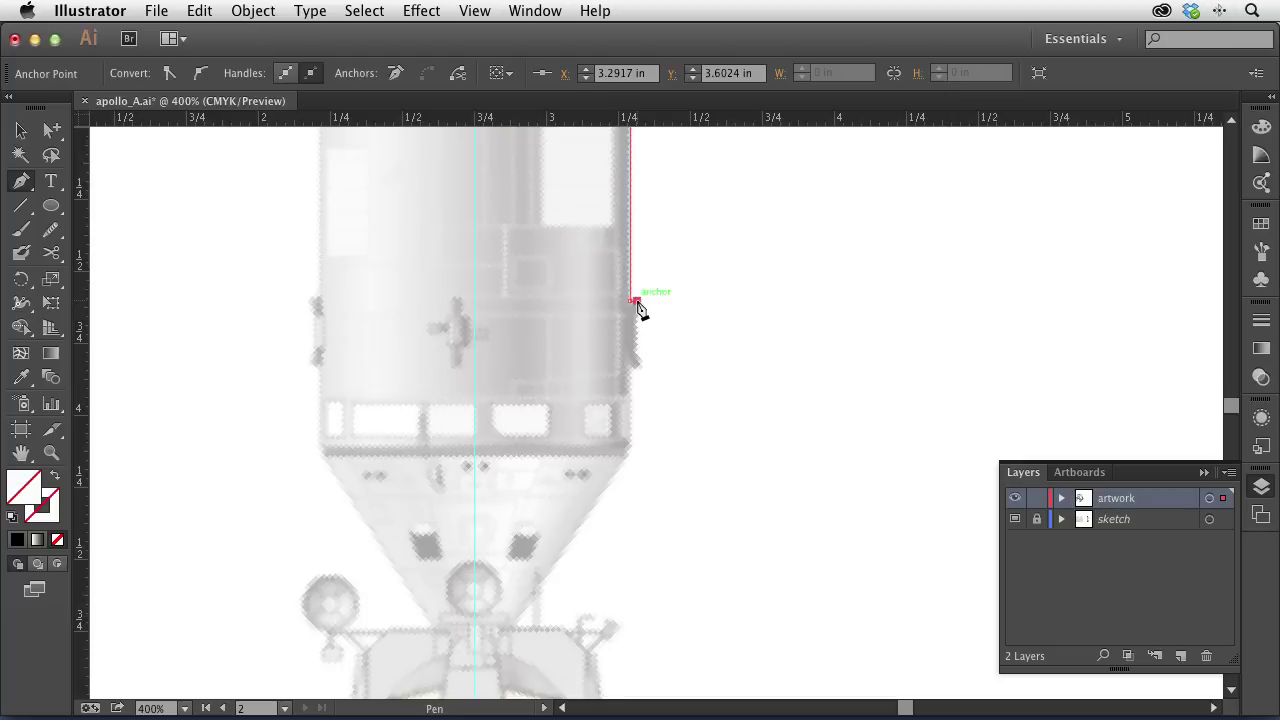
{"action": "left_click", "coordinate": [634, 367]}
{"action": "left_click", "coordinate": [629, 452], "text": "shift"}
{"action": "left_click_drag", "start_coordinate": [600, 491], "coordinate": [703, 214]}
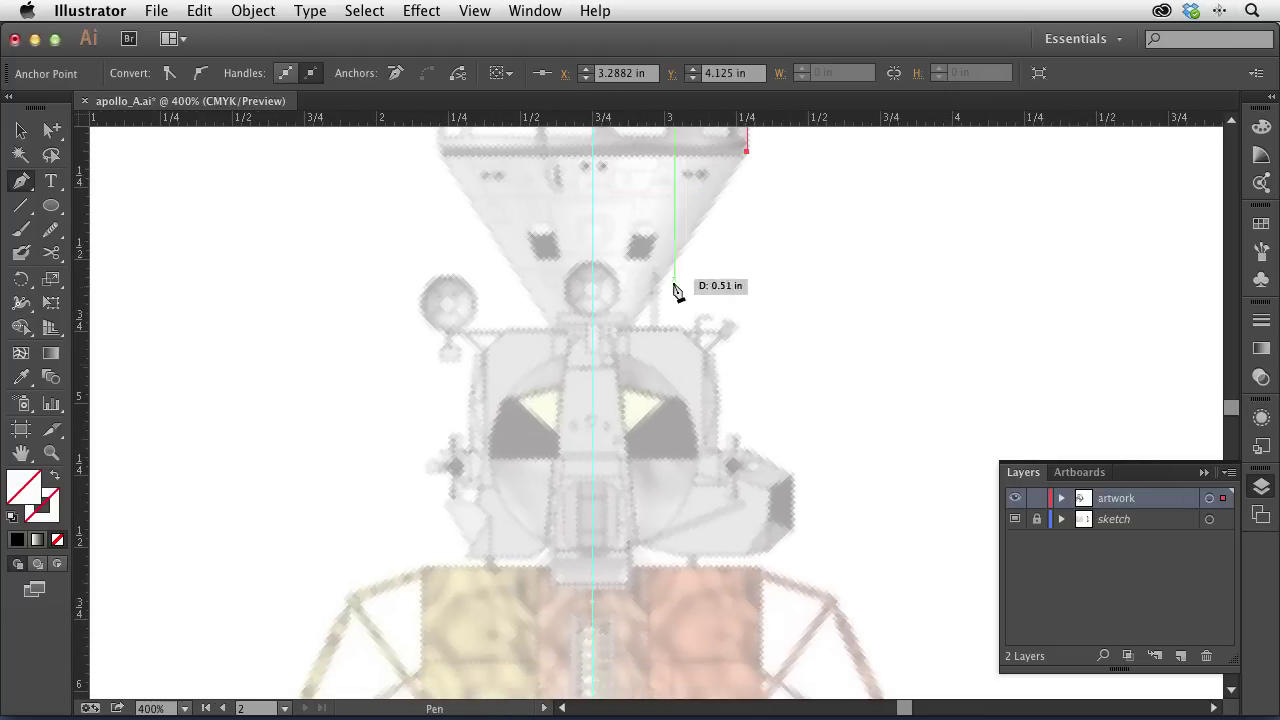
{"action": "left_click", "coordinate": [629, 327]}
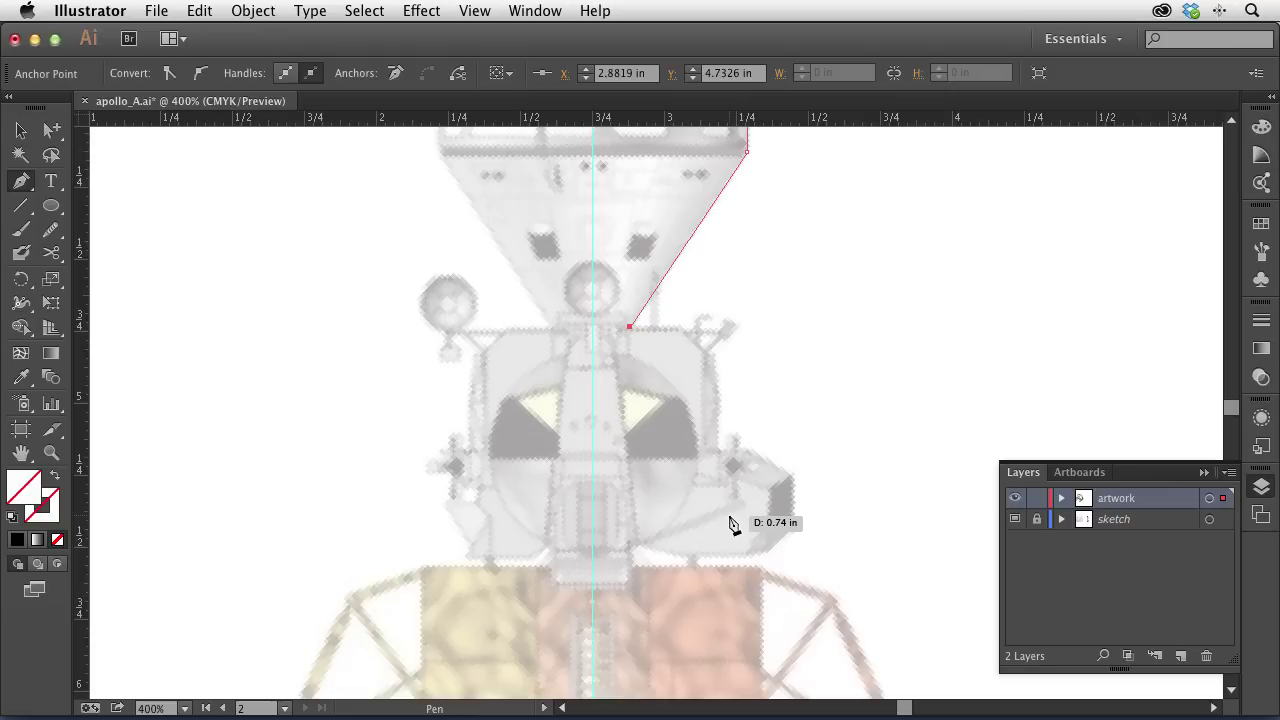
{"action": "key", "text": "d"}
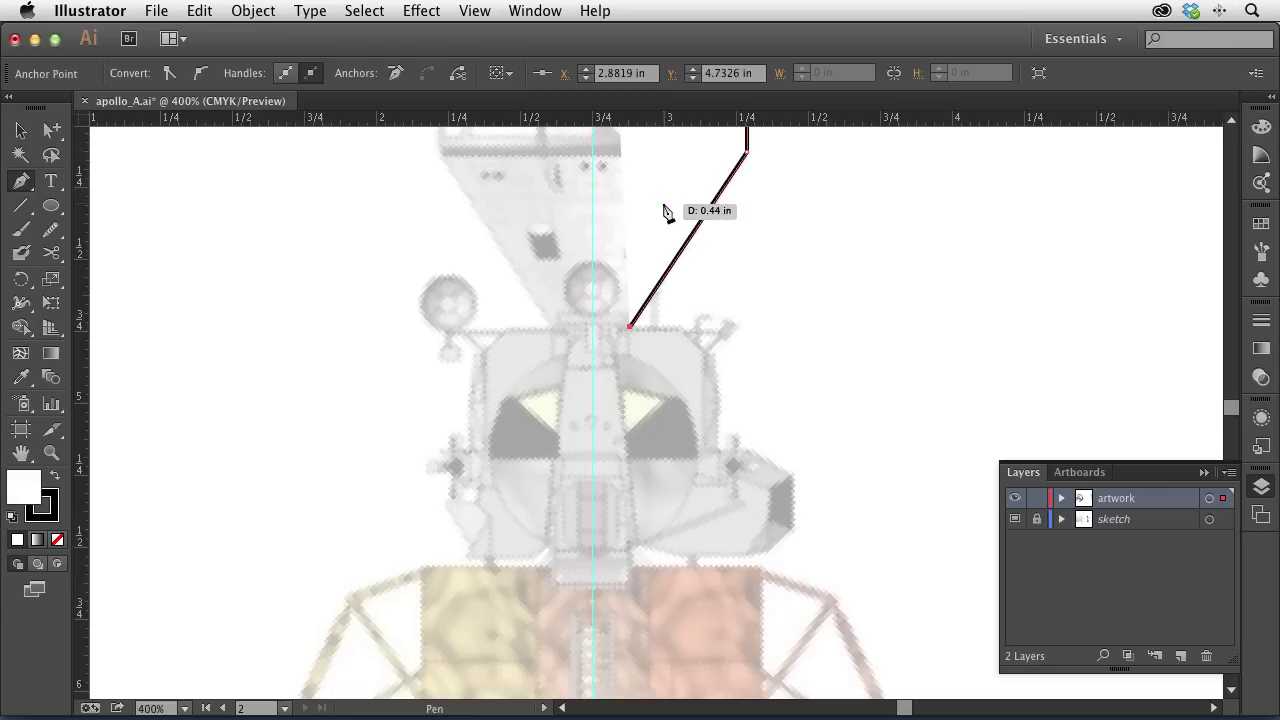
{"action": "key", "text": "slash"}
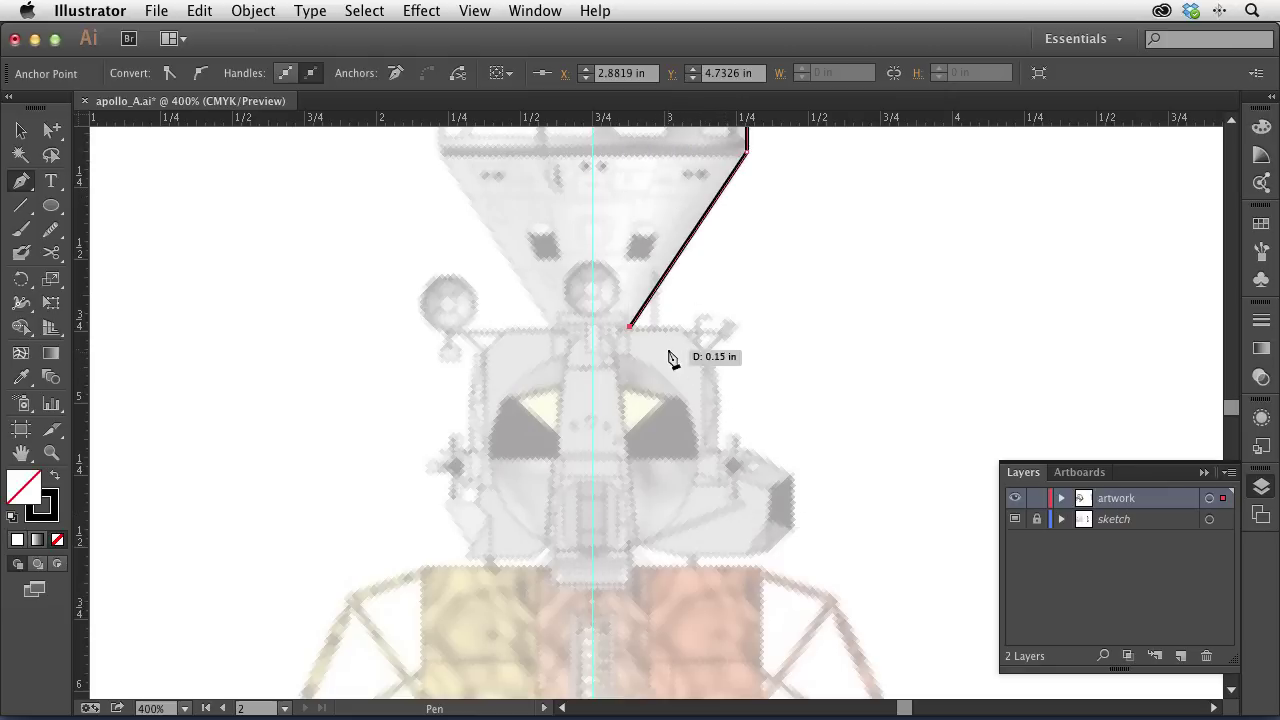
Step: Trace the lunar module's right edge down to the top of the descent stage
{"action": "left_click", "coordinate": [679, 327]}
{"action": "left_click", "coordinate": [710, 357]}
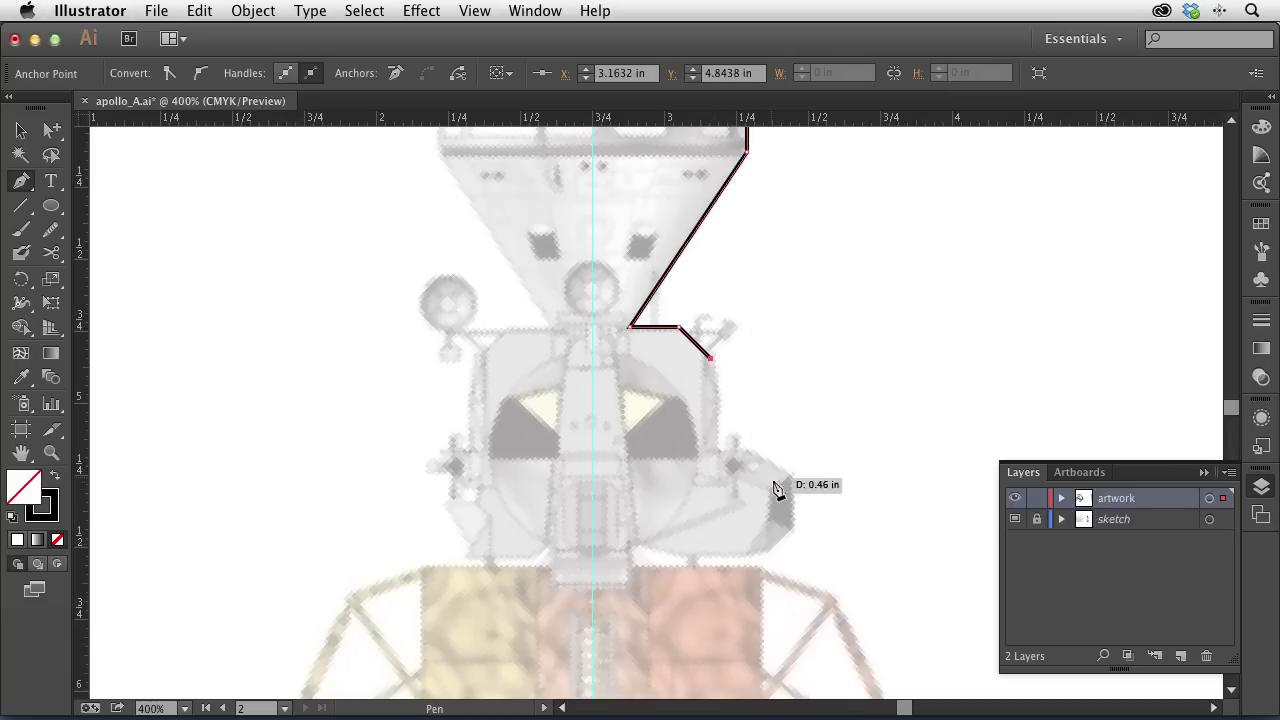
{"action": "left_click", "coordinate": [710, 553]}
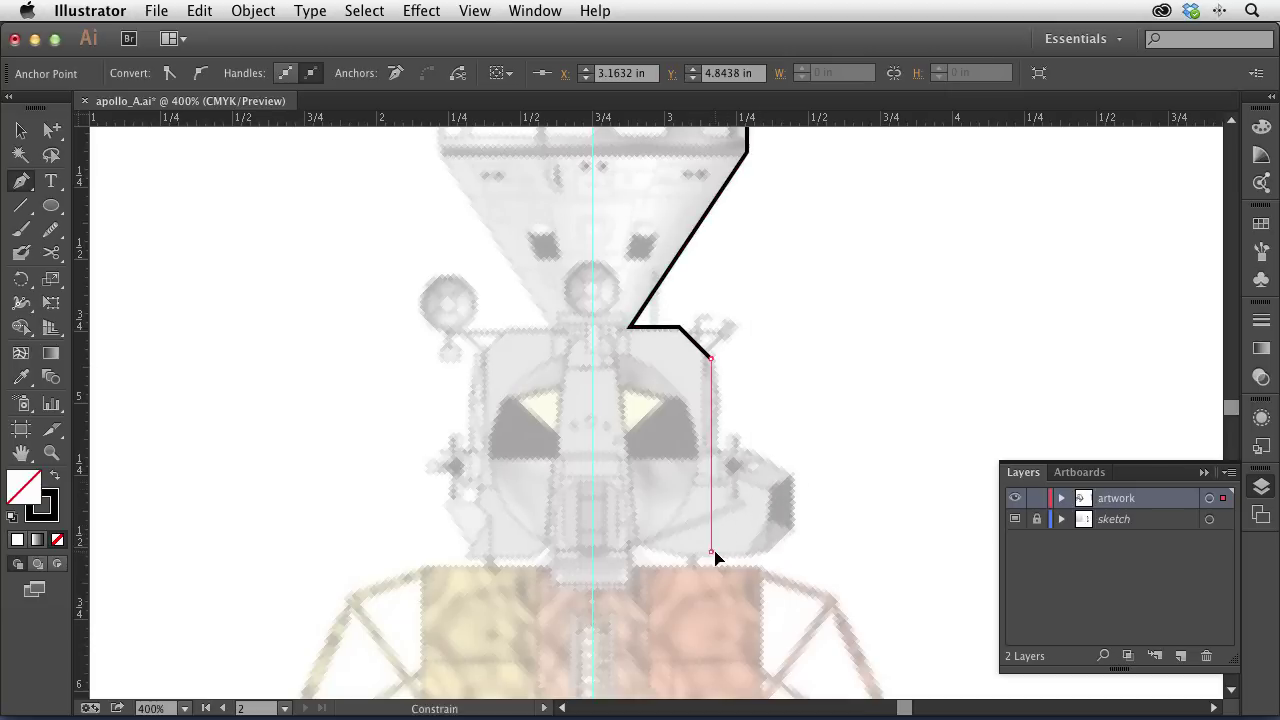
{"action": "left_click", "coordinate": [635, 551]}
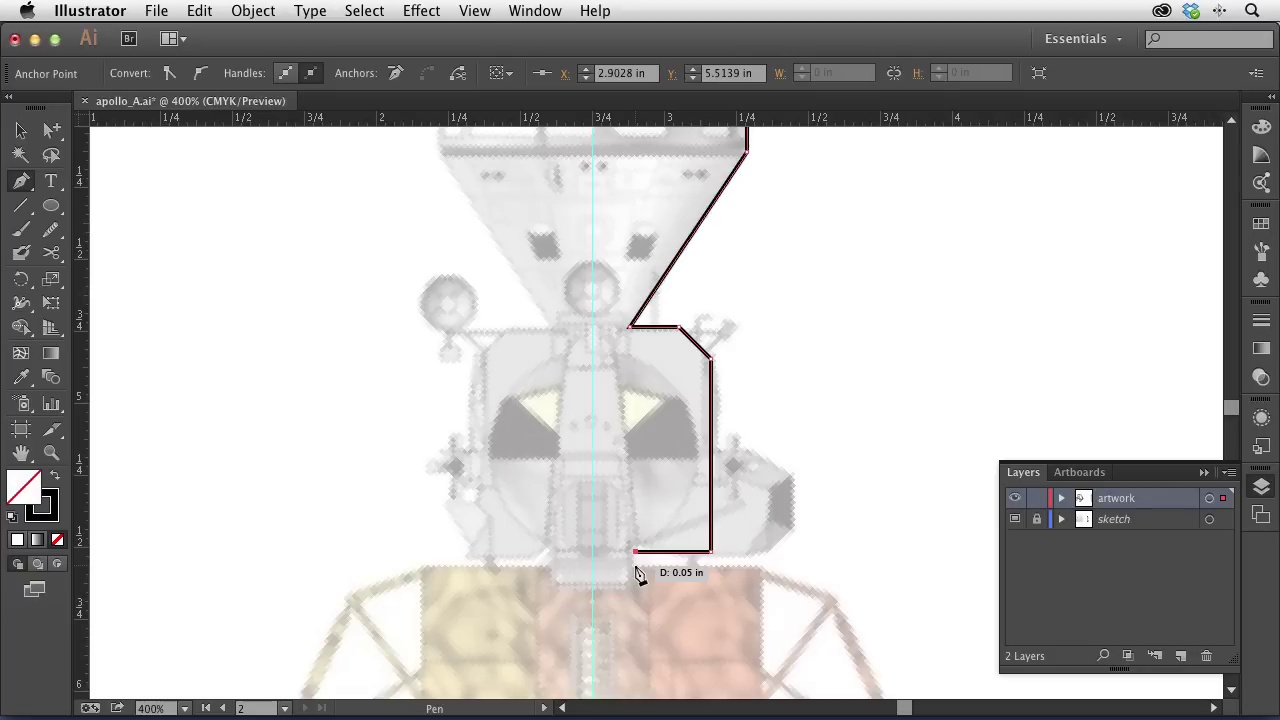
{"action": "left_click", "coordinate": [636, 567]}
{"action": "left_click", "coordinate": [765, 568]}
Step: Trace the descent stage and engine bell to end on the centre guide, then fit the artboard
{"action": "scroll", "coordinate": [780, 590], "scroll_direction": "down", "scroll_amount": 5}
{"action": "left_click", "coordinate": [766, 374]}
{"action": "left_click", "coordinate": [736, 374]}
{"action": "left_click", "coordinate": [736, 390]}
{"action": "left_click", "coordinate": [640, 391]}
{"action": "left_click", "coordinate": [647, 440]}
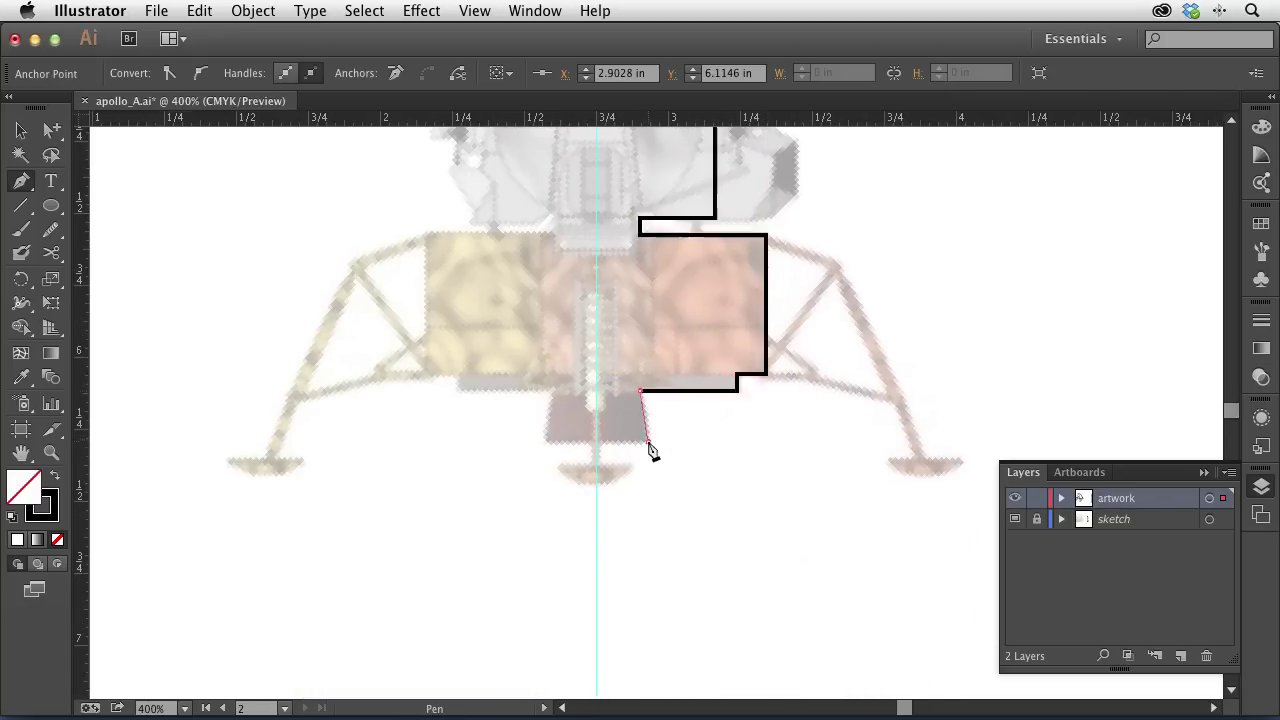
{"action": "left_click", "coordinate": [595, 440]}
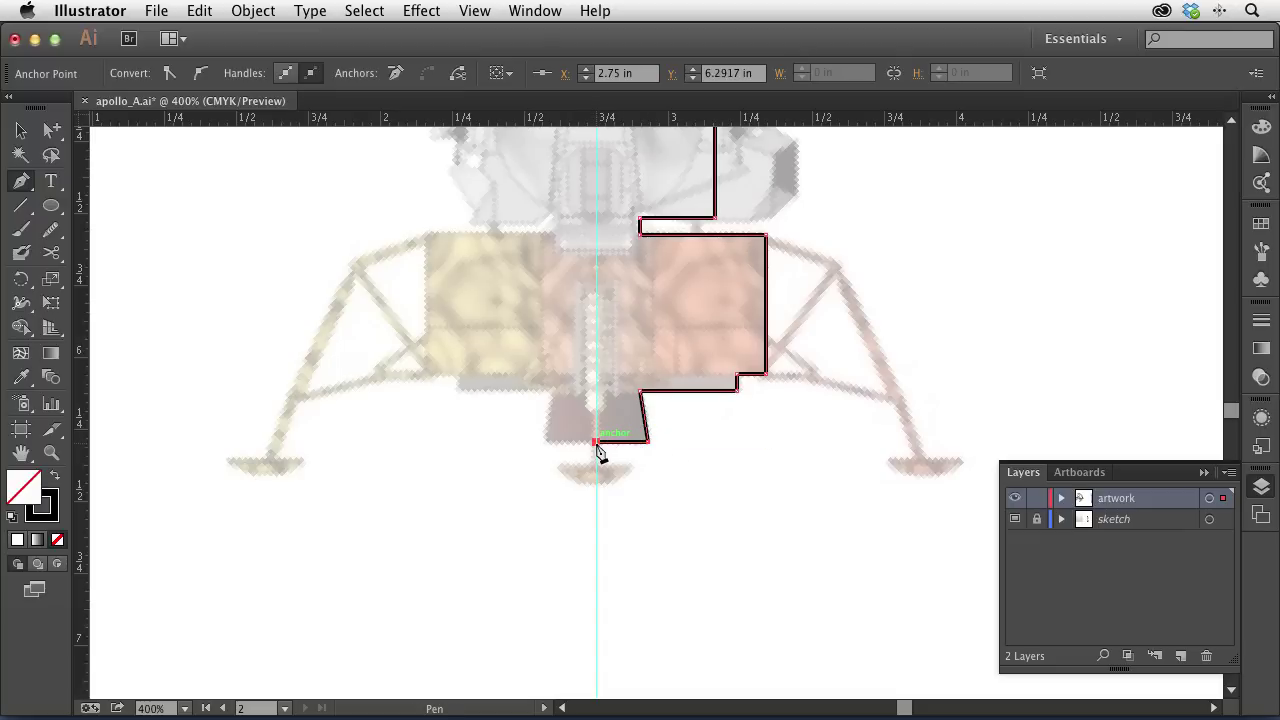
{"action": "scroll", "coordinate": [675, 390], "scroll_direction": "up", "scroll_amount": 2}
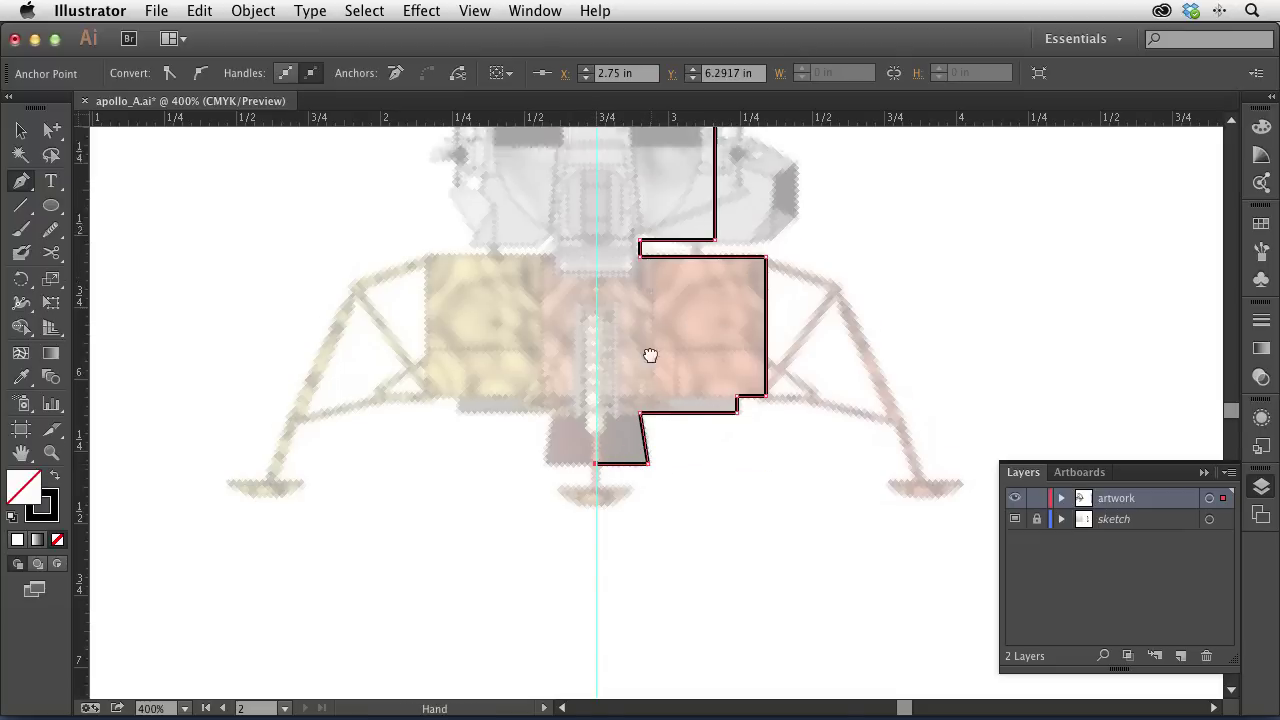
{"action": "scroll", "coordinate": [652, 354], "scroll_direction": "up", "scroll_amount": 10}
{"action": "scroll", "coordinate": [660, 374], "scroll_direction": "up", "scroll_amount": 6}
{"action": "scroll", "coordinate": [705, 448], "scroll_direction": "up", "scroll_amount": 6}
{"action": "scroll", "coordinate": [711, 580], "scroll_direction": "up", "scroll_amount": 10}
{"action": "scroll", "coordinate": [711, 534], "scroll_direction": "up", "scroll_amount": 7}
{"action": "scroll", "coordinate": [717, 500], "scroll_direction": "up", "scroll_amount": 7}
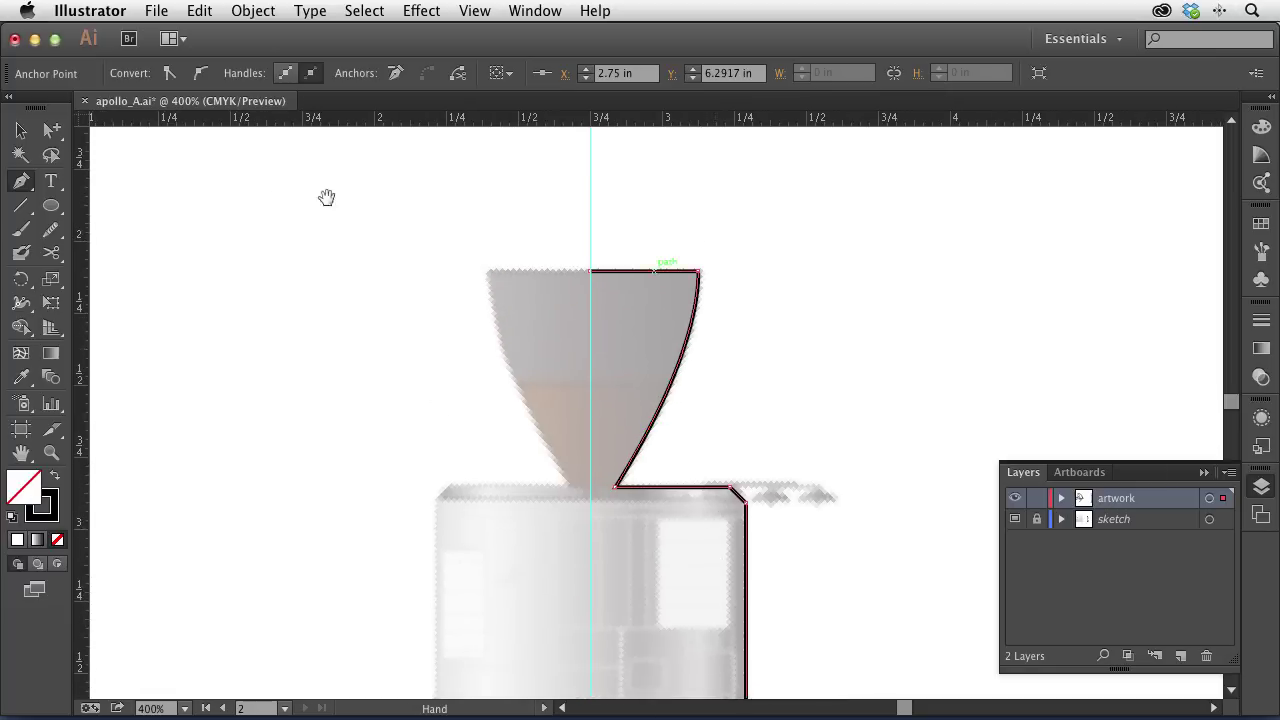
{"action": "key", "text": "ctrl+1"}
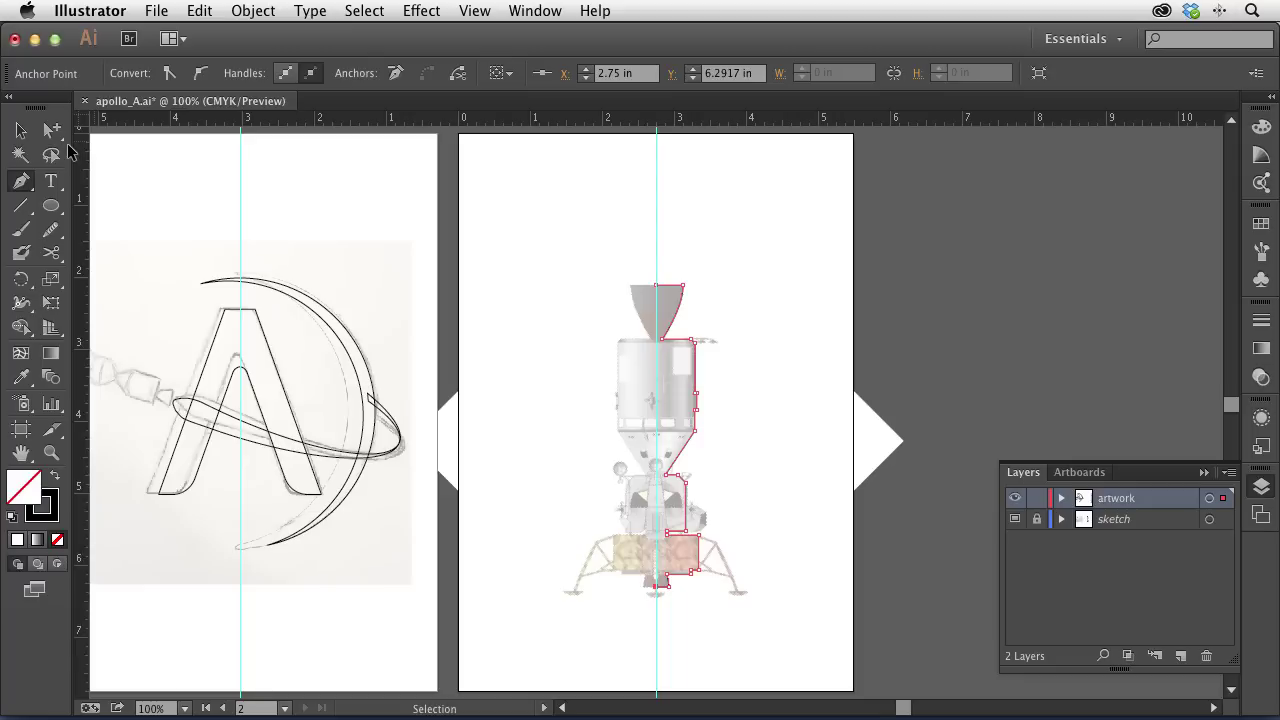
Step: Reflect a copy of the right-half outline across the centre guide to form the left side
{"action": "left_click", "coordinate": [21, 130]}
{"action": "left_click", "coordinate": [637, 285]}
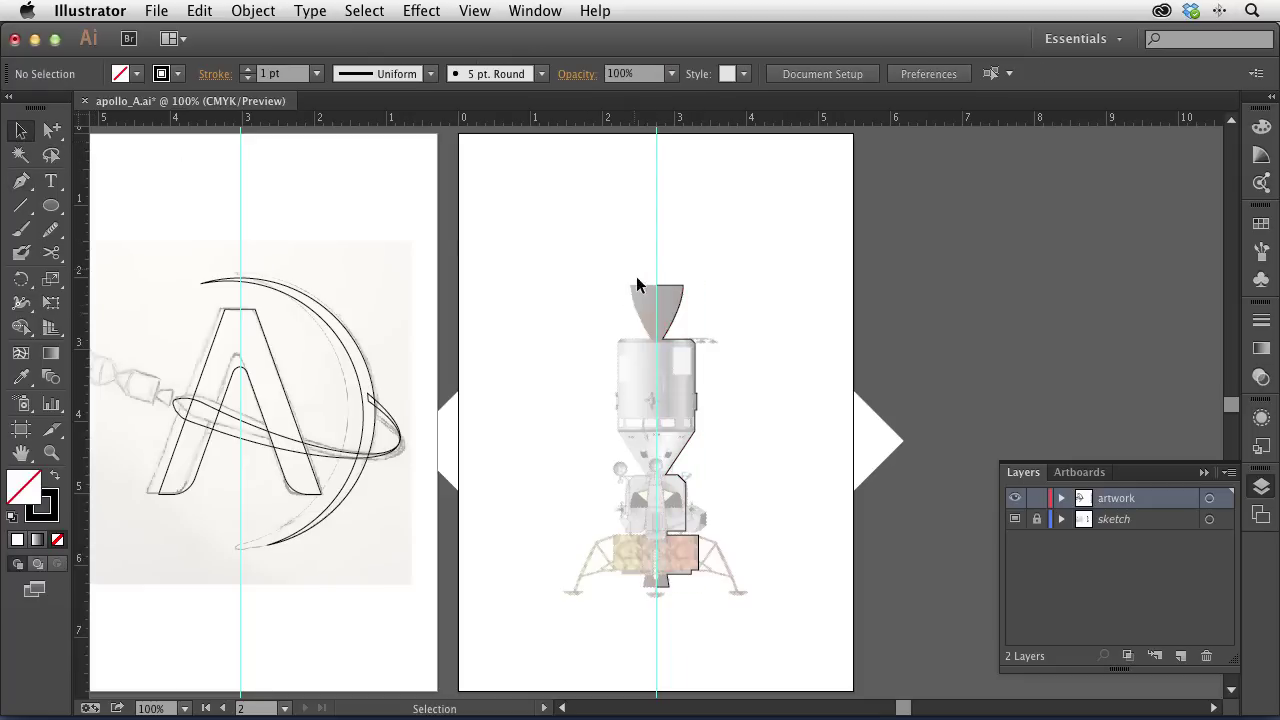
{"action": "left_click", "coordinate": [679, 320]}
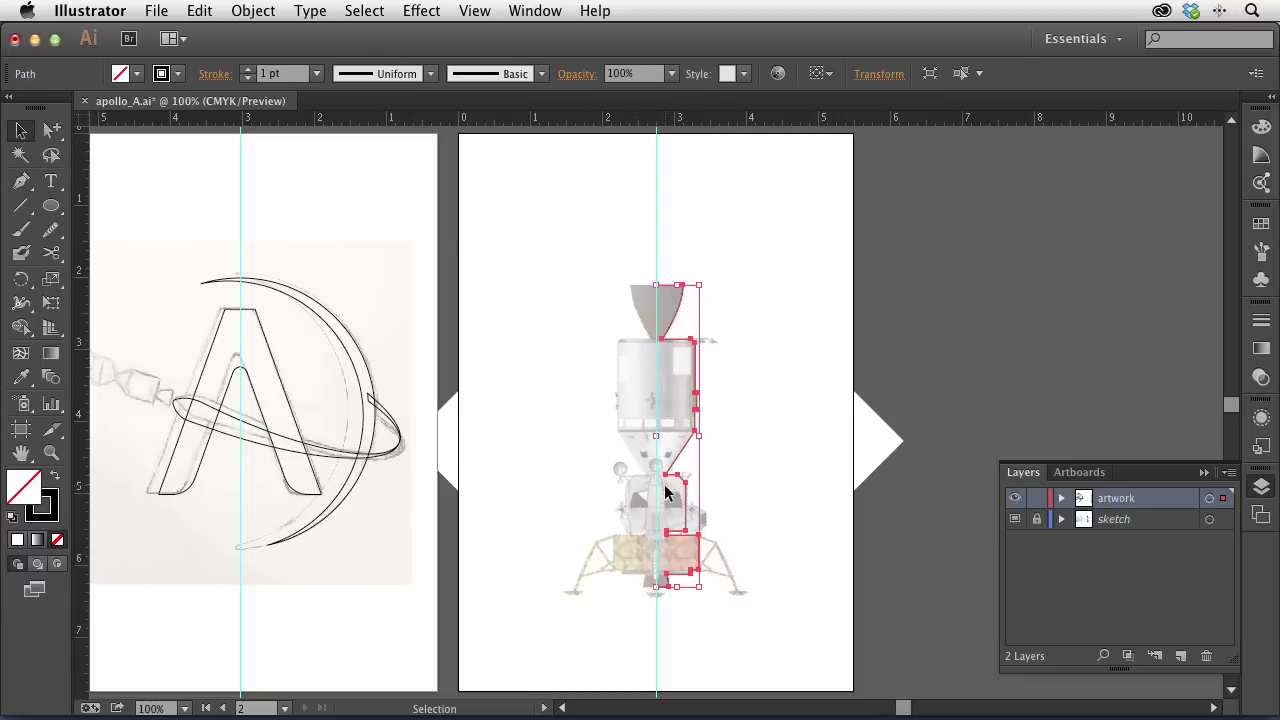
{"action": "key", "text": "o"}
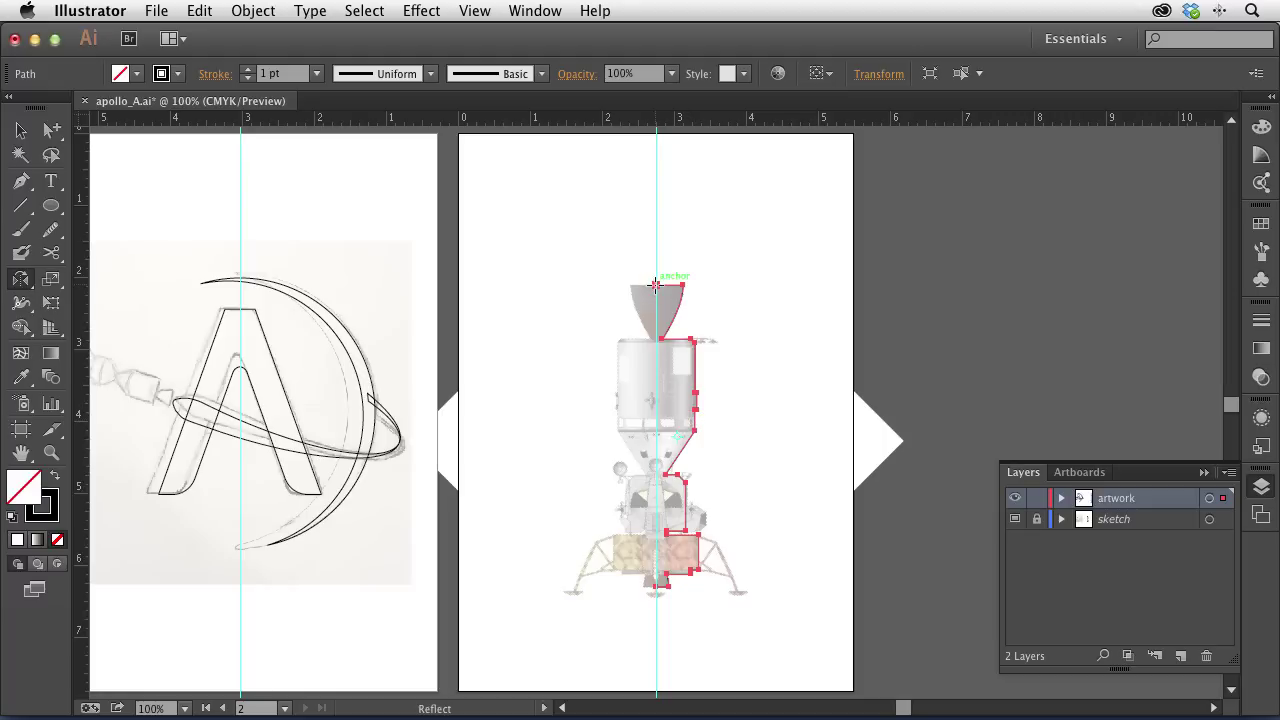
{"action": "left_click", "coordinate": [656, 290]}
{"action": "left_click_drag", "start_coordinate": [682, 433], "coordinate": [740, 524]}
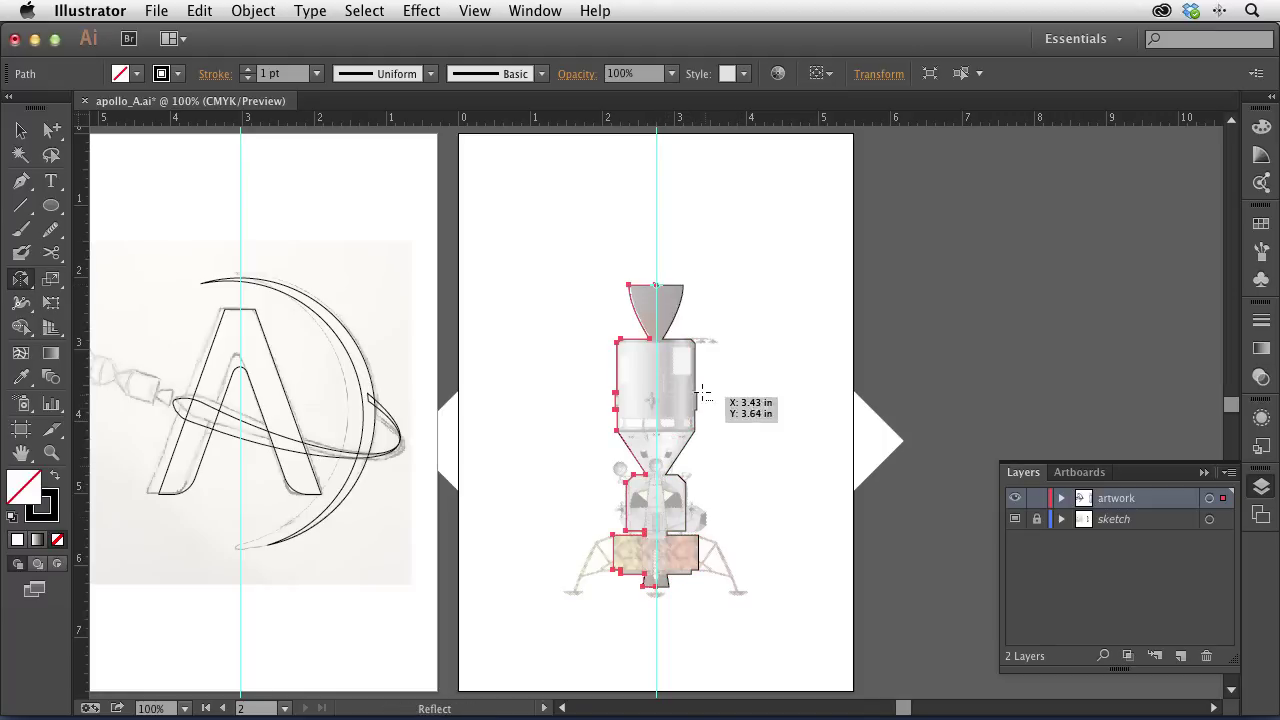
{"action": "left_click_drag", "start_coordinate": [740, 524], "coordinate": [700, 590]}
Step: Marquee-select all the spacecraft outline paths with Group Selection held
{"action": "left_click", "coordinate": [20, 130]}
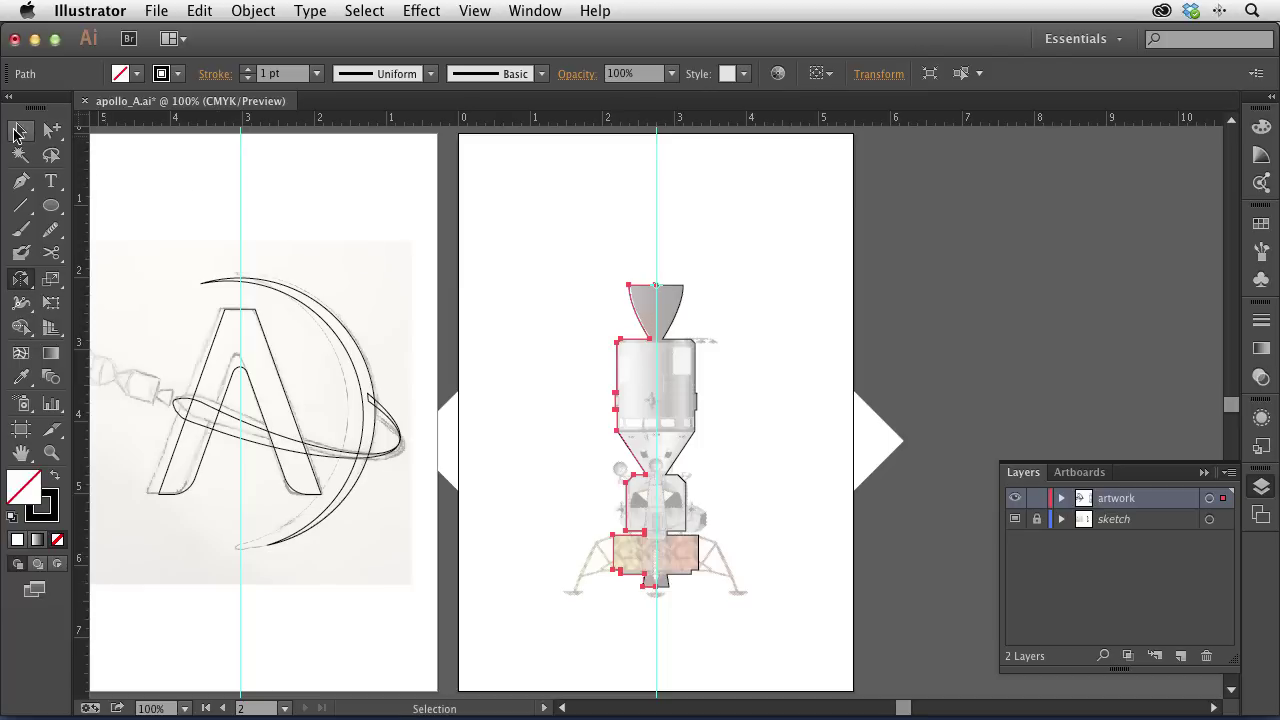
{"action": "left_click_drag", "start_coordinate": [583, 230], "coordinate": [799, 633]}
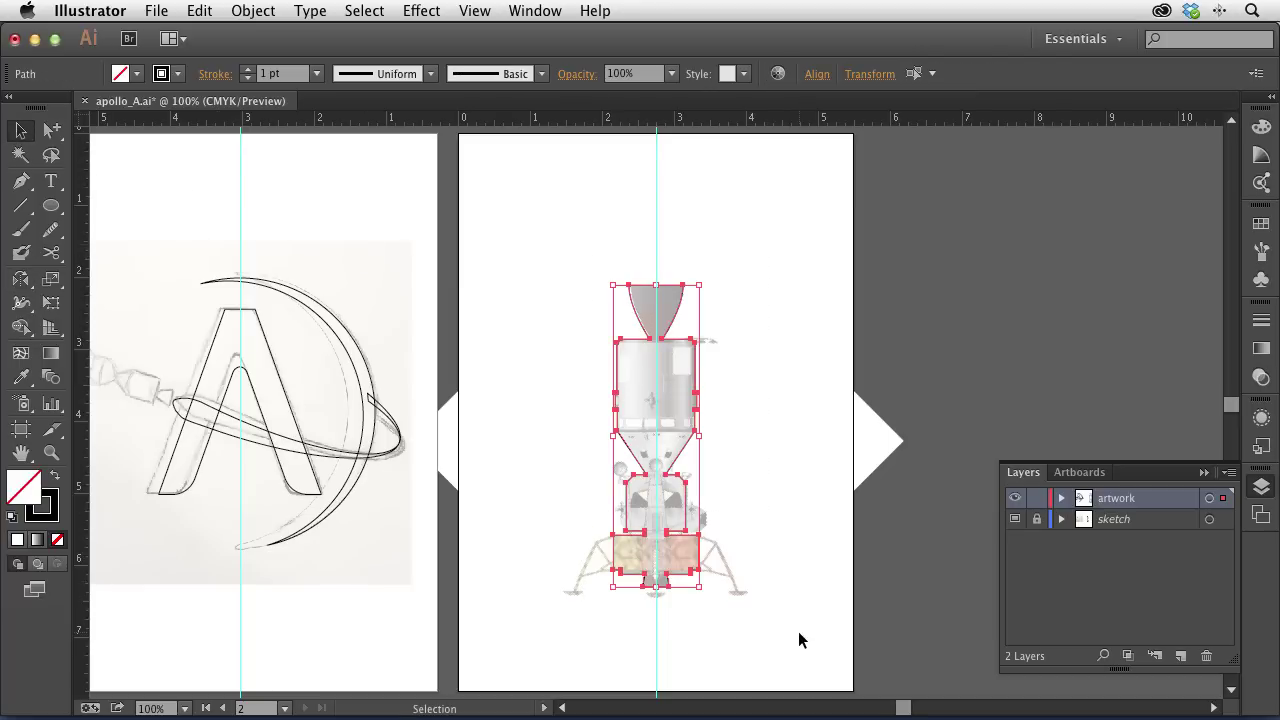
{"action": "key", "text": "super"}
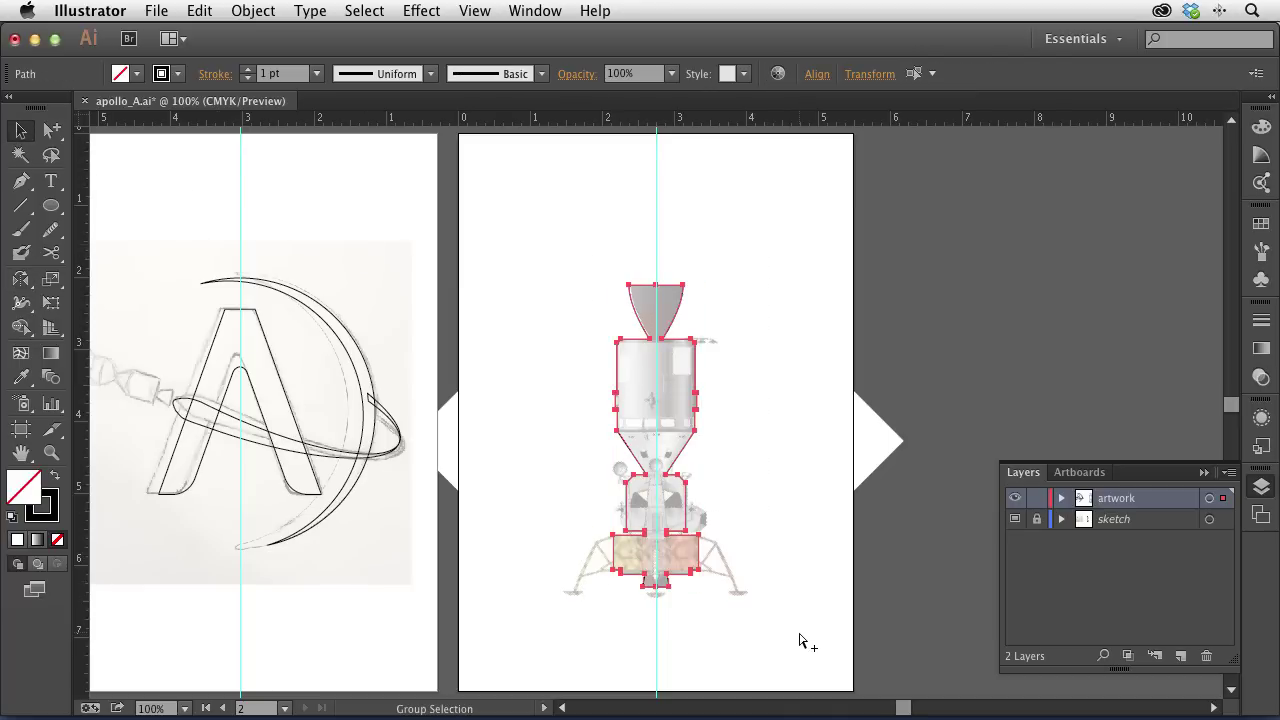
Step: Zoom in on the lander cabin and pen-draw a closed triangle over the left window
{"action": "left_click", "coordinate": [777, 439]}
{"action": "left_click", "coordinate": [660, 468]}
{"action": "left_click", "coordinate": [677, 457]}
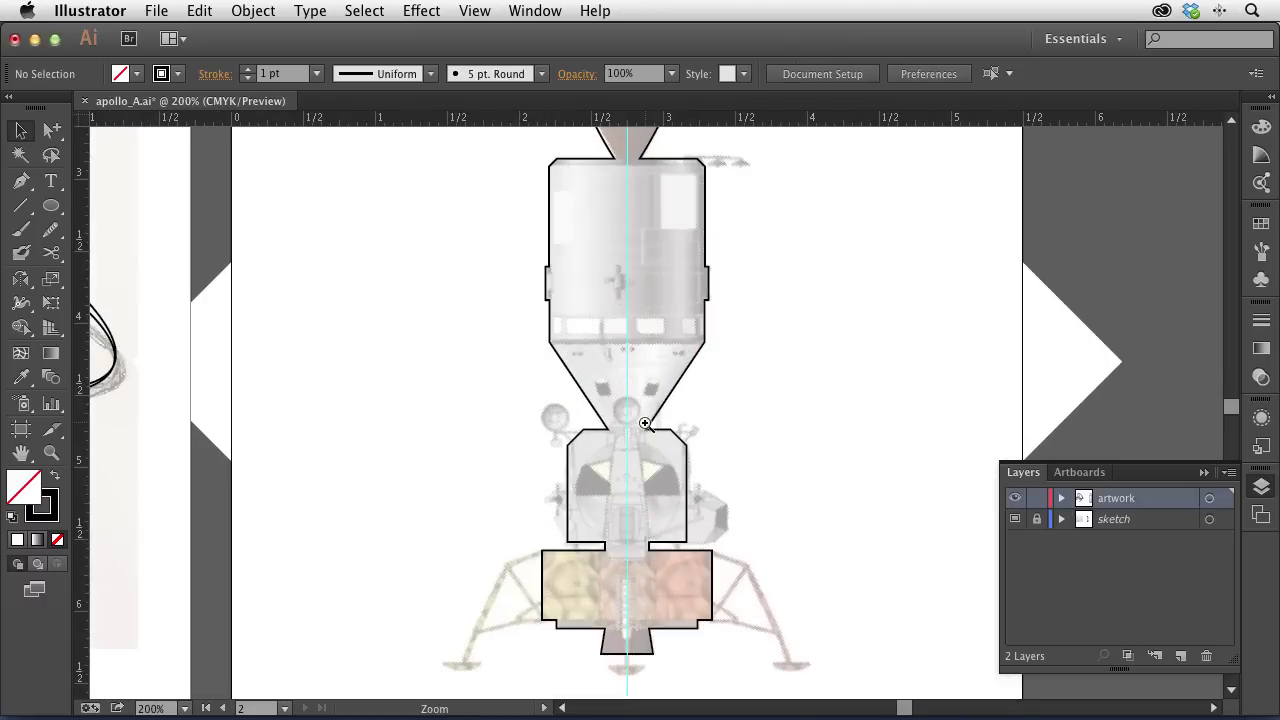
{"action": "left_click", "coordinate": [651, 457]}
{"action": "left_click", "coordinate": [648, 428]}
{"action": "left_click", "coordinate": [645, 367]}
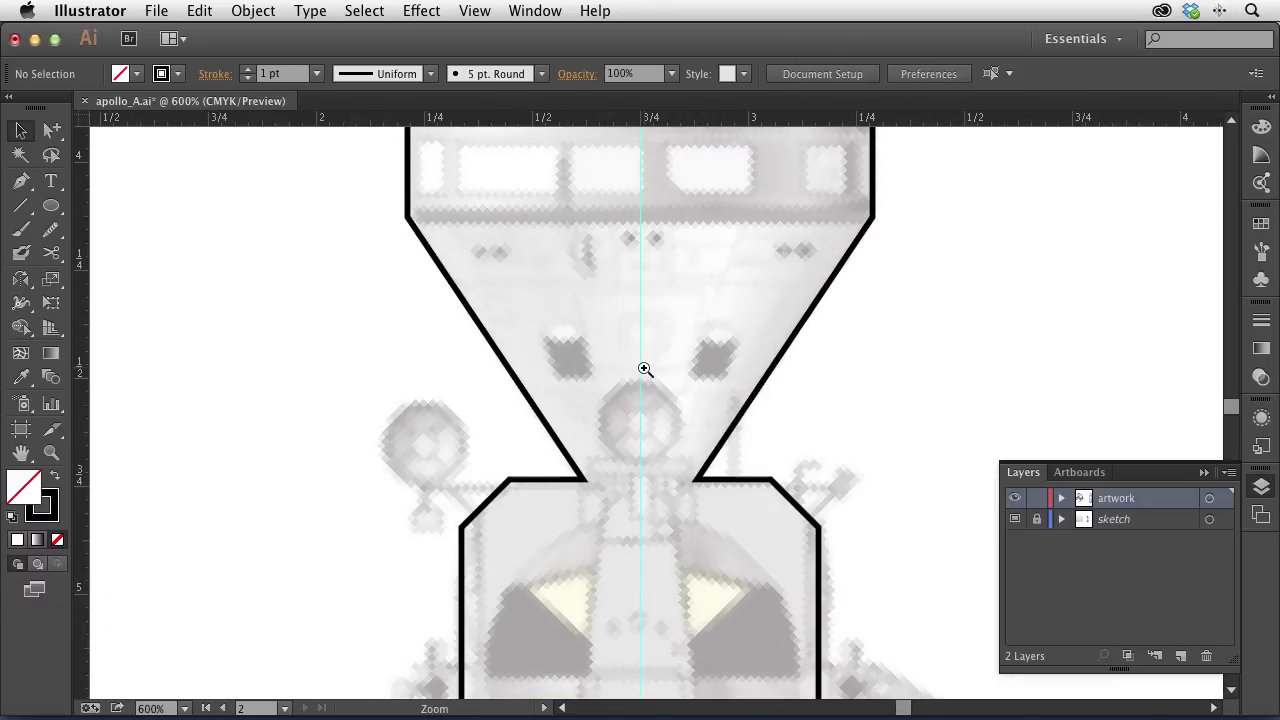
{"action": "mouse_move", "coordinate": [663, 514]}
{"action": "left_mouse_down"}
{"action": "mouse_move", "coordinate": [673, 490]}
{"action": "mouse_move", "coordinate": [636, 308]}
{"action": "left_mouse_up"}
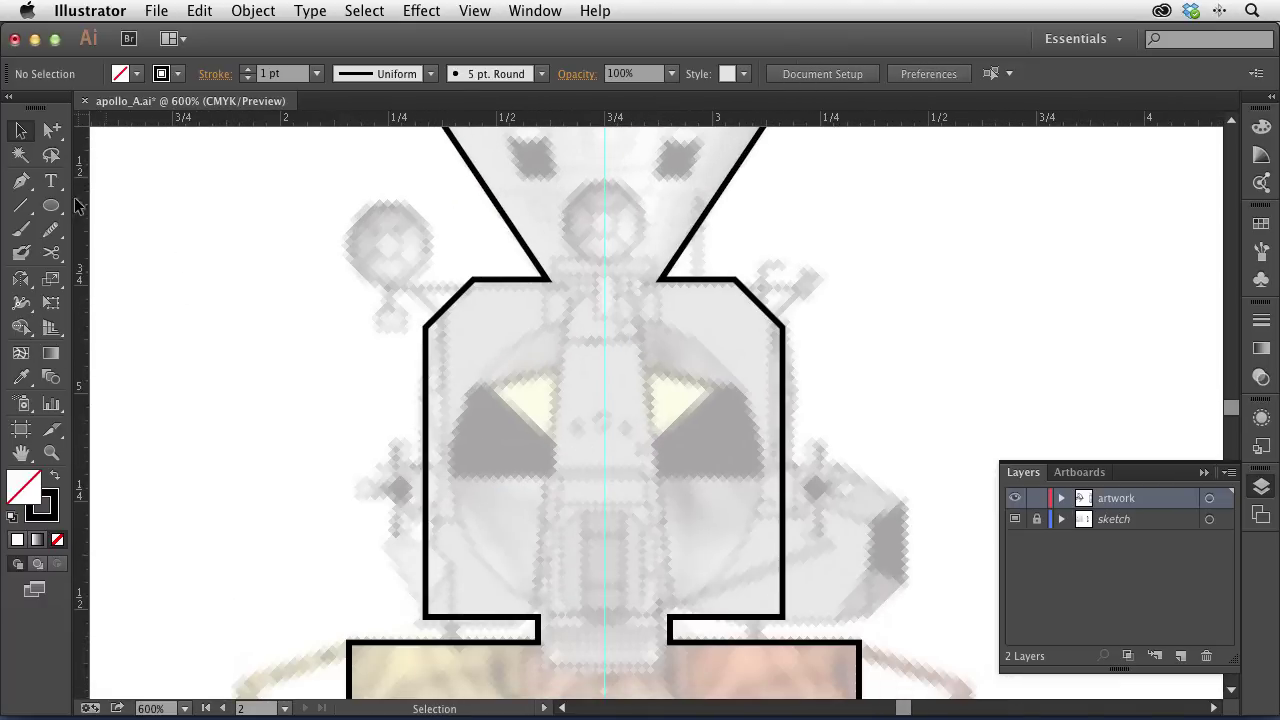
{"action": "left_click", "coordinate": [21, 180]}
{"action": "left_click", "coordinate": [486, 389]}
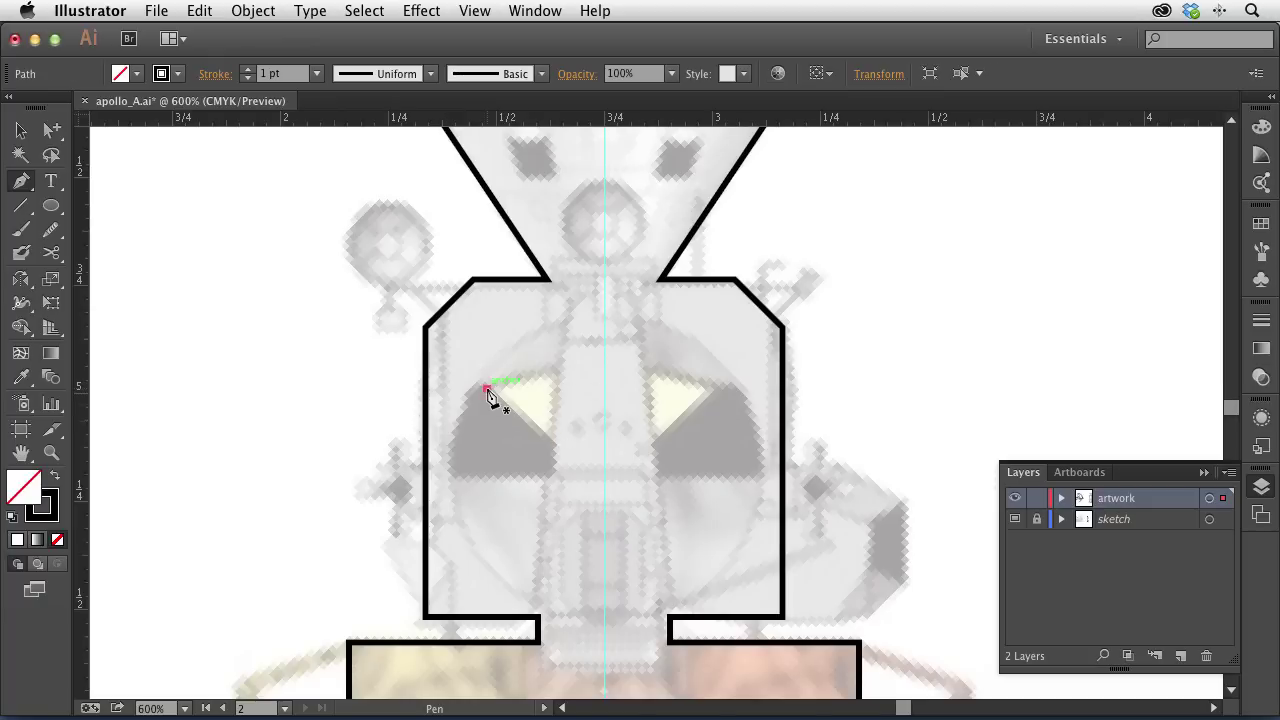
{"action": "left_click", "coordinate": [558, 368]}
{"action": "left_click", "coordinate": [550, 442]}
{"action": "left_click", "coordinate": [487, 389]}
{"action": "left_click", "coordinate": [21, 131]}
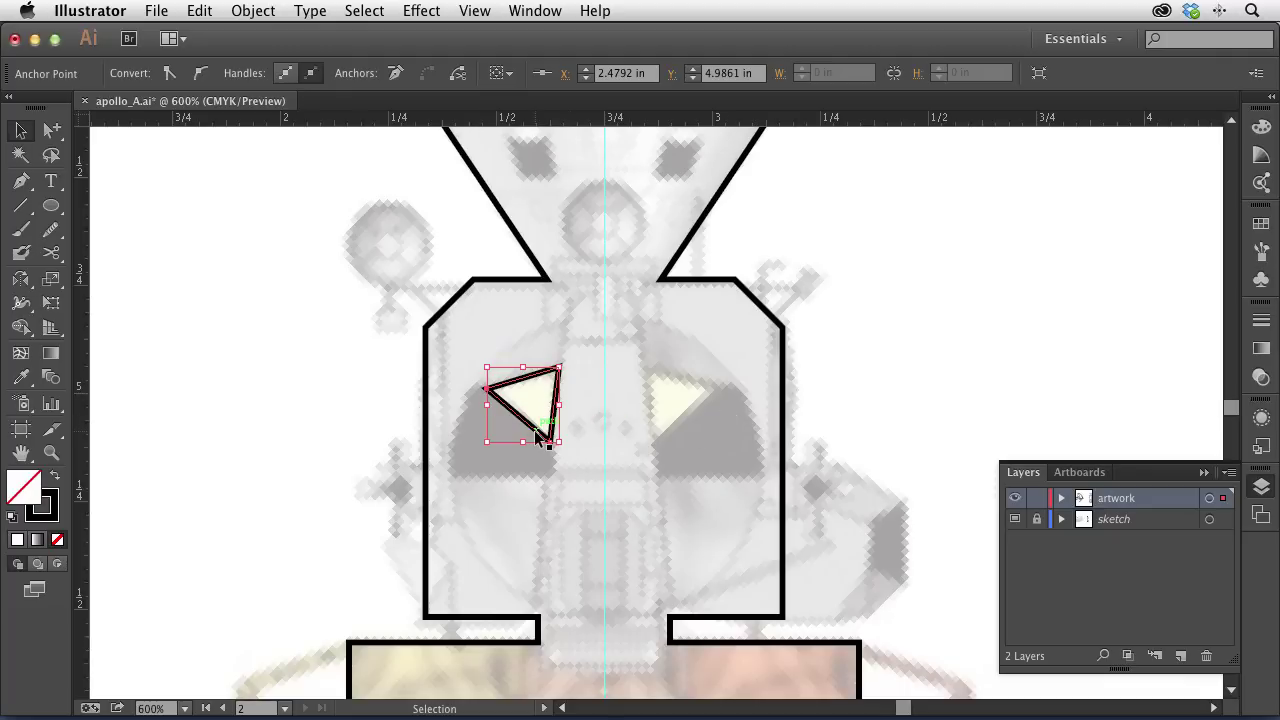
Step: Reflect a copy of the triangle across the centre guide as the right window
{"action": "key", "text": "o"}
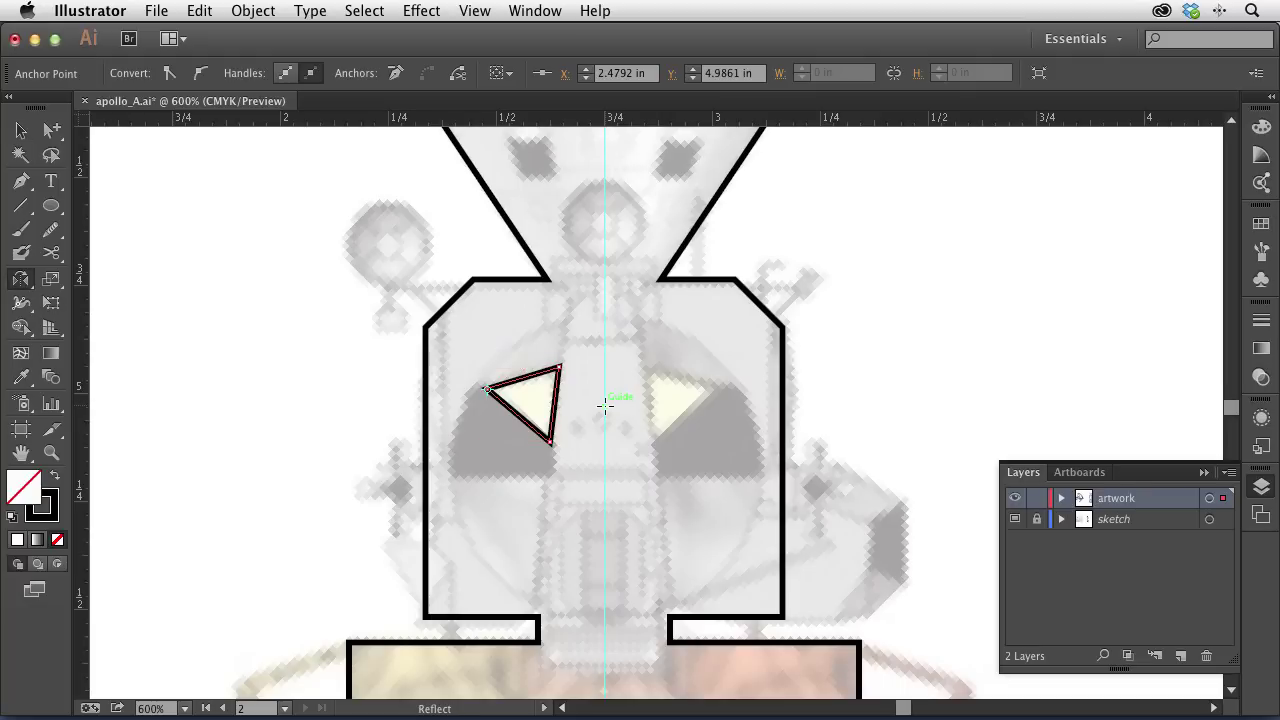
{"action": "left_click_drag", "start_coordinate": [605, 410], "coordinate": [687, 462]}
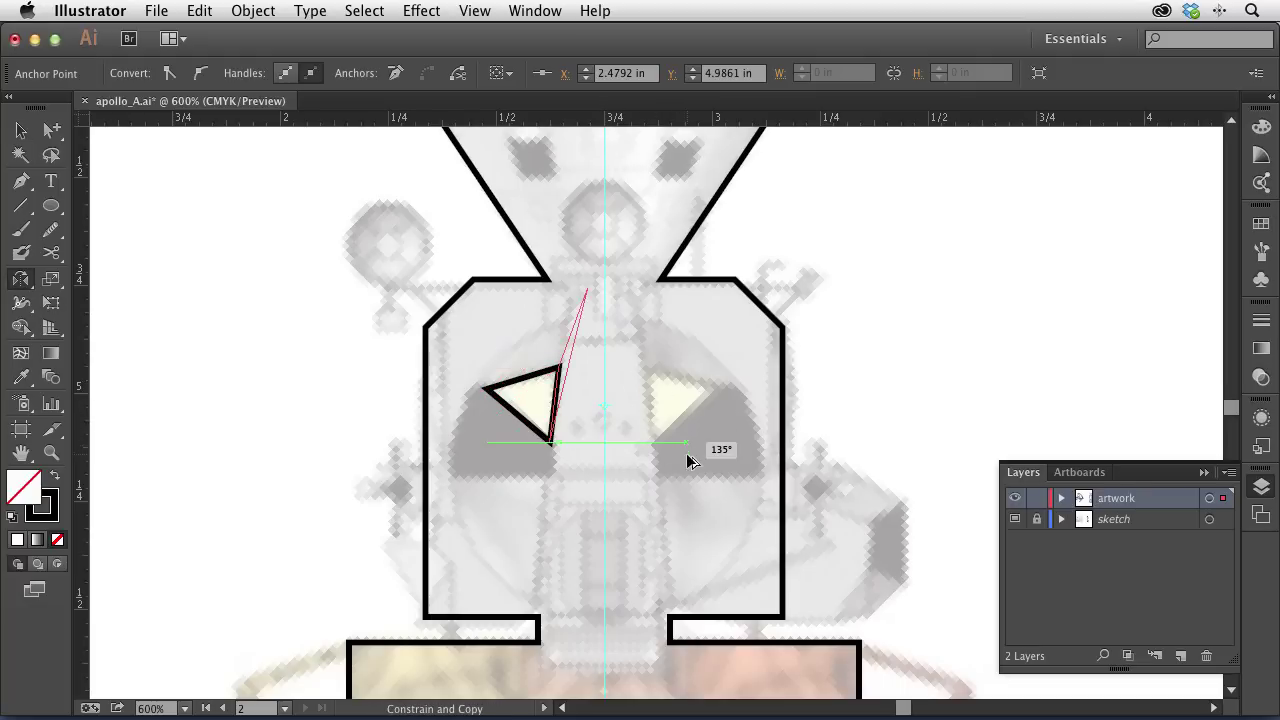
{"action": "key", "text": "ctrl+z"}
{"action": "key", "text": "v"}
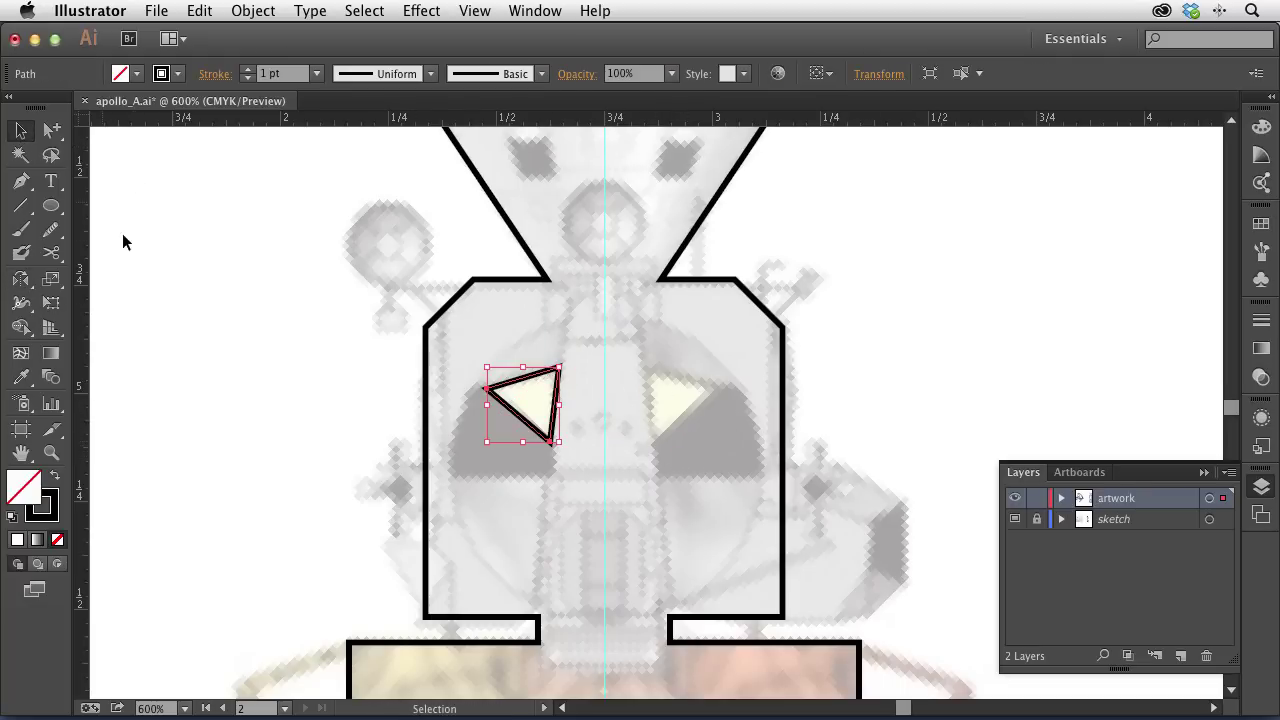
{"action": "left_click", "coordinate": [616, 488]}
{"action": "left_click", "coordinate": [537, 432]}
{"action": "key", "text": "o"}
{"action": "mouse_move", "coordinate": [668, 449]}
{"action": "left_mouse_down"}
{"action": "mouse_move", "coordinate": [613, 510]}
{"action": "mouse_move", "coordinate": [537, 432]}
{"action": "left_mouse_up"}
{"action": "left_click", "coordinate": [21, 130]}
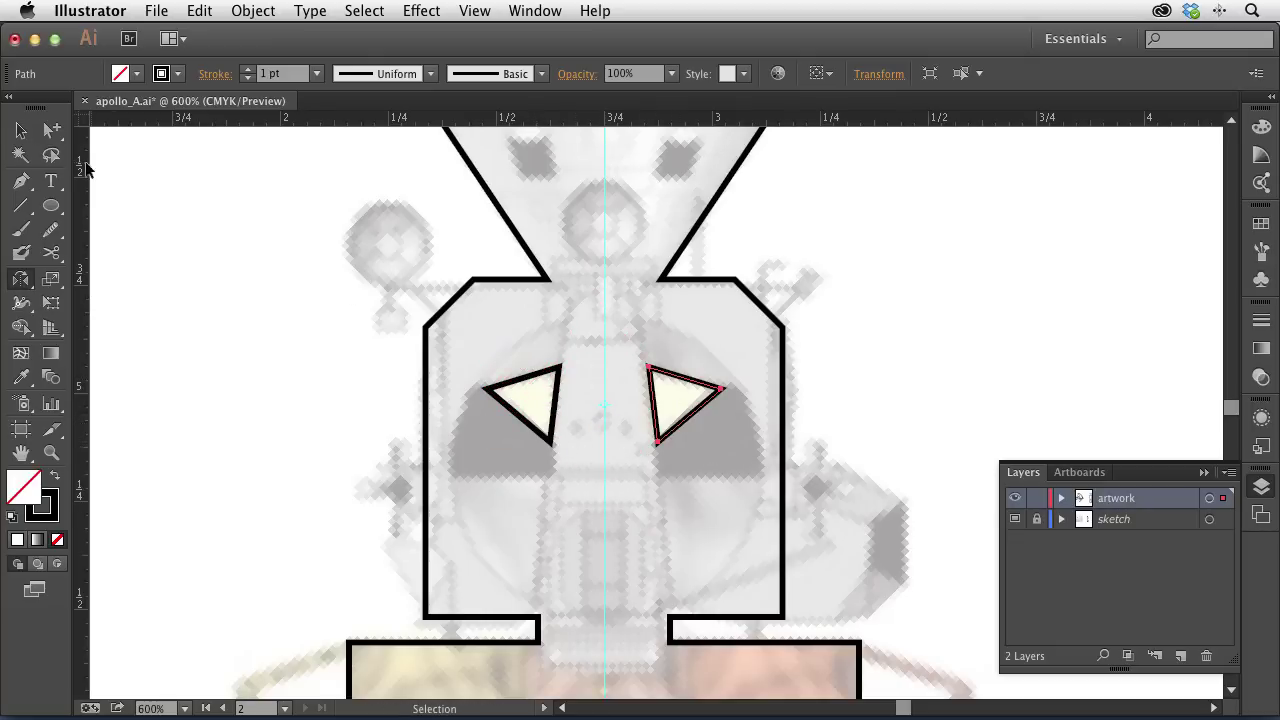
{"action": "left_click", "coordinate": [527, 298]}
{"action": "scroll", "coordinate": [527, 298], "scroll_direction": "up", "scroll_amount": 5}
{"action": "scroll", "coordinate": [586, 549], "scroll_direction": "up", "scroll_amount": 1}
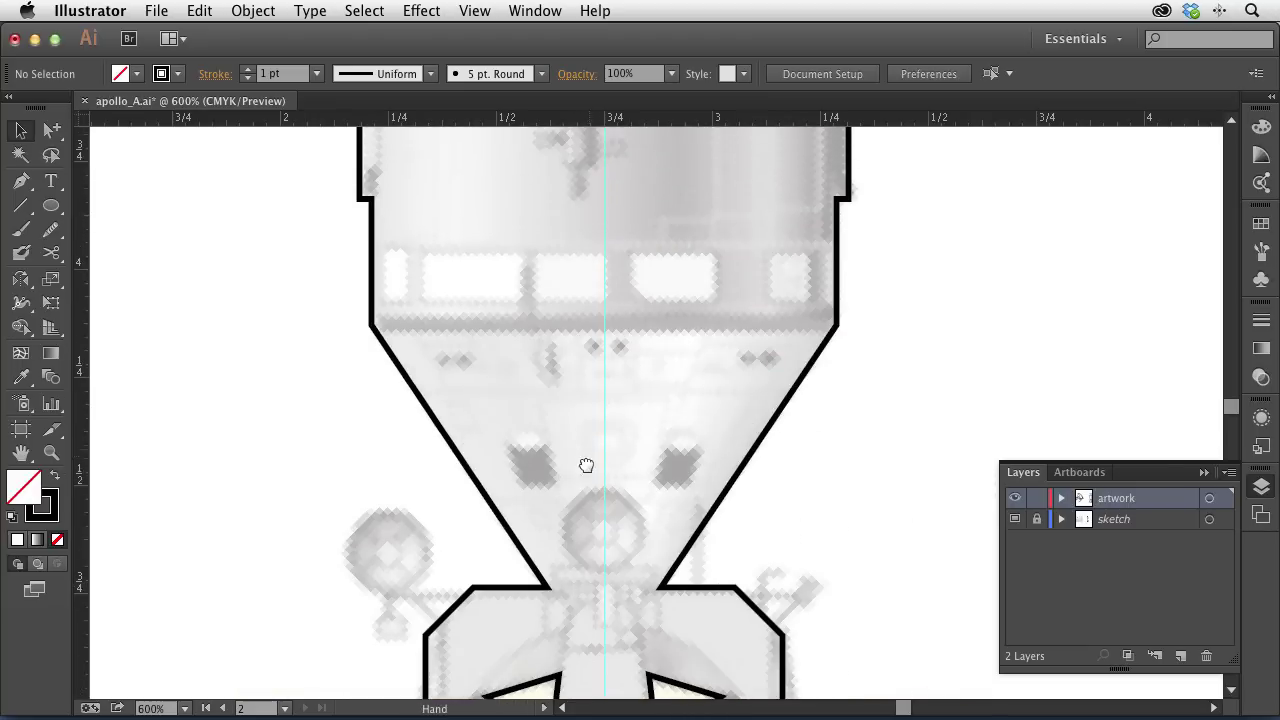
Step: Draw a rectangle over the left cone window and shear it into a parallelogram
{"action": "left_click_drag", "start_coordinate": [51, 205], "coordinate": [128, 206]}
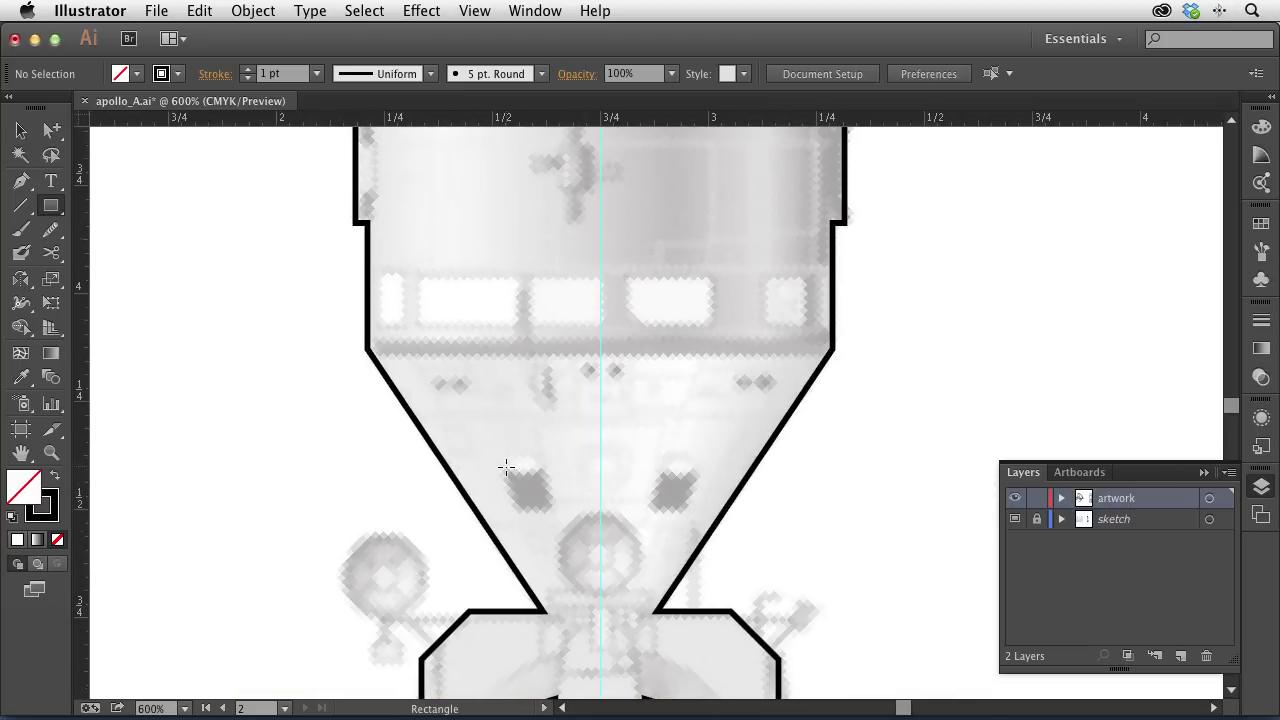
{"action": "left_click_drag", "start_coordinate": [504, 464], "coordinate": [556, 524]}
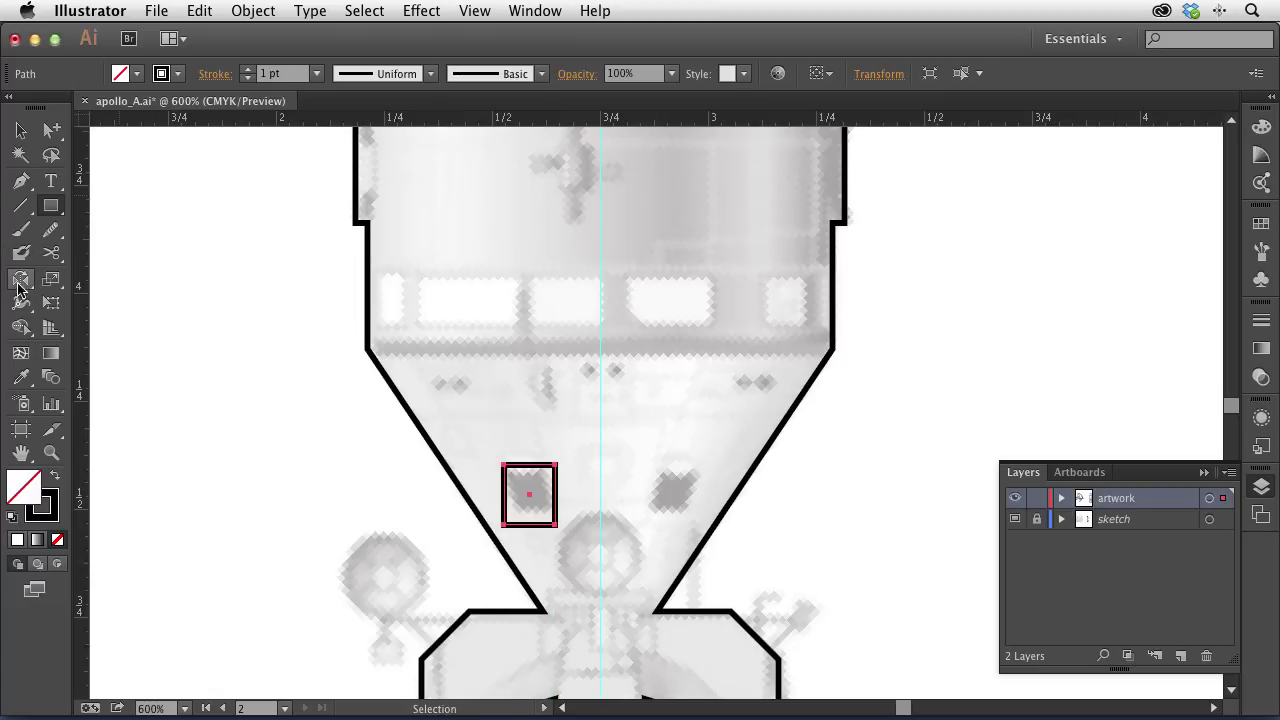
{"action": "left_click", "coordinate": [18, 281]}
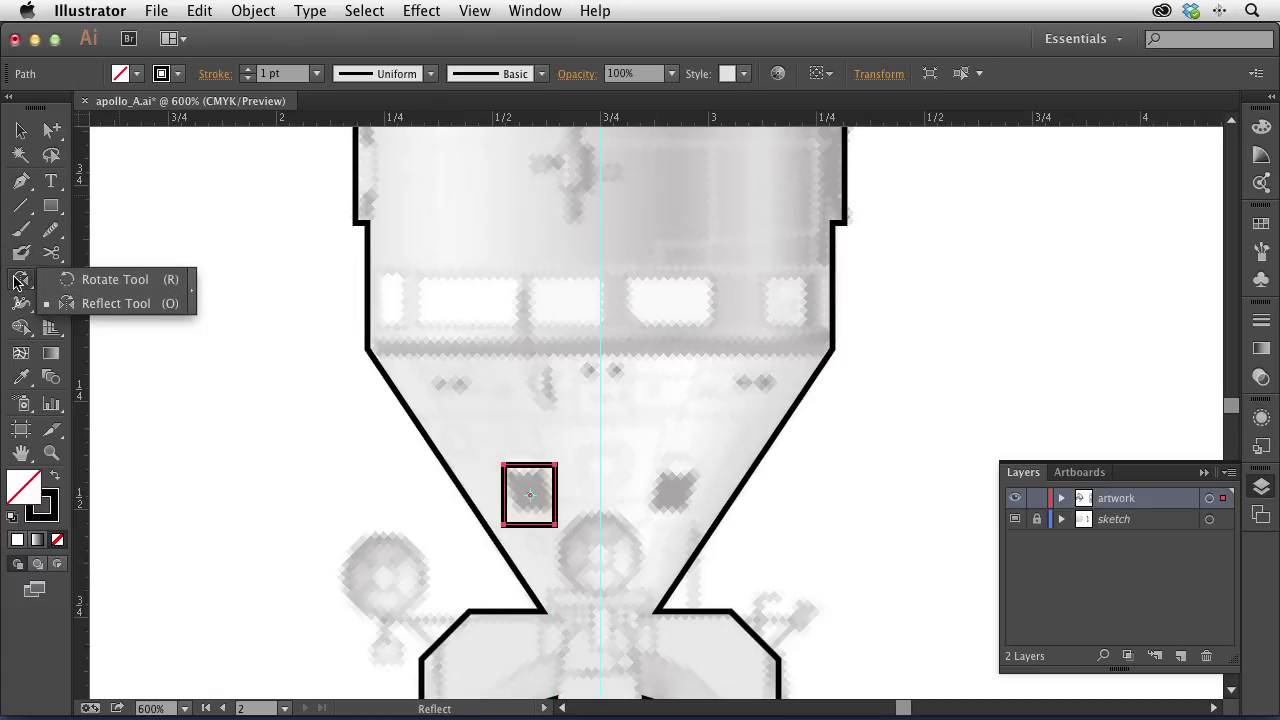
{"action": "left_click", "coordinate": [50, 283]}
{"action": "left_click", "coordinate": [135, 303]}
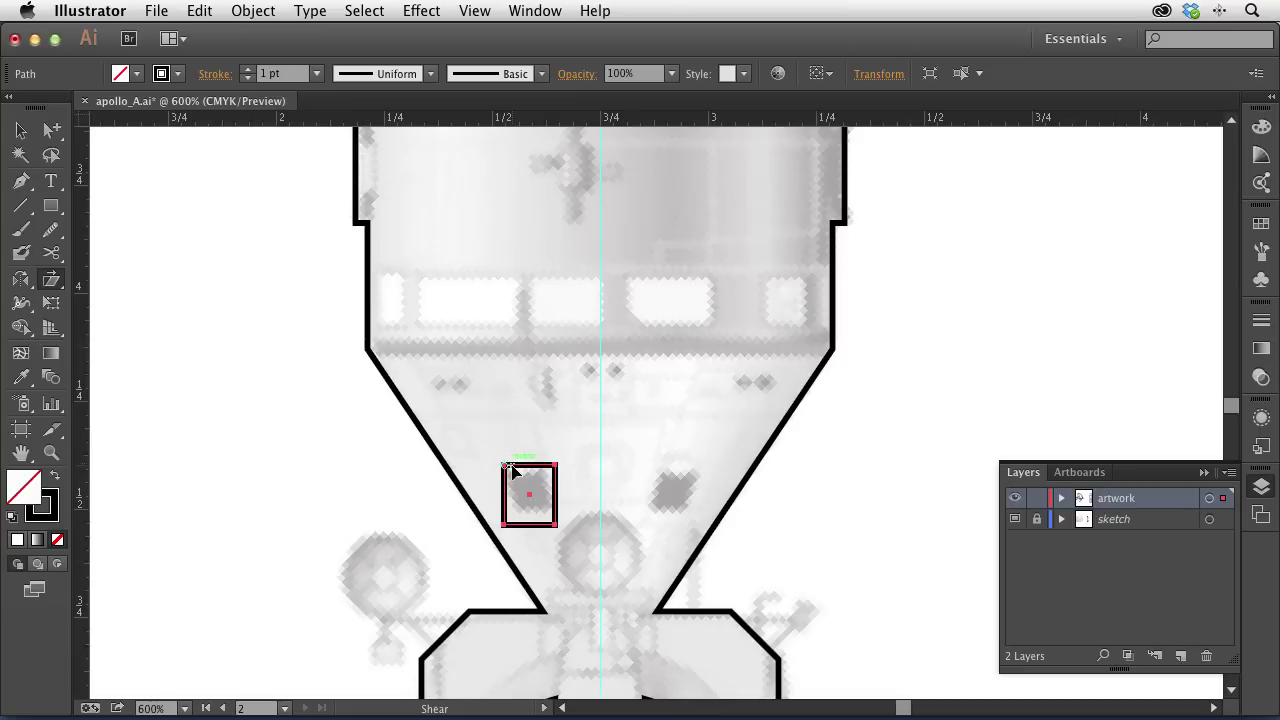
{"action": "left_click_drag", "start_coordinate": [595, 541], "coordinate": [619, 542]}
Step: Raise the window's bottom corners and pull its right side inward to taper it
{"action": "left_click", "coordinate": [62, 137]}
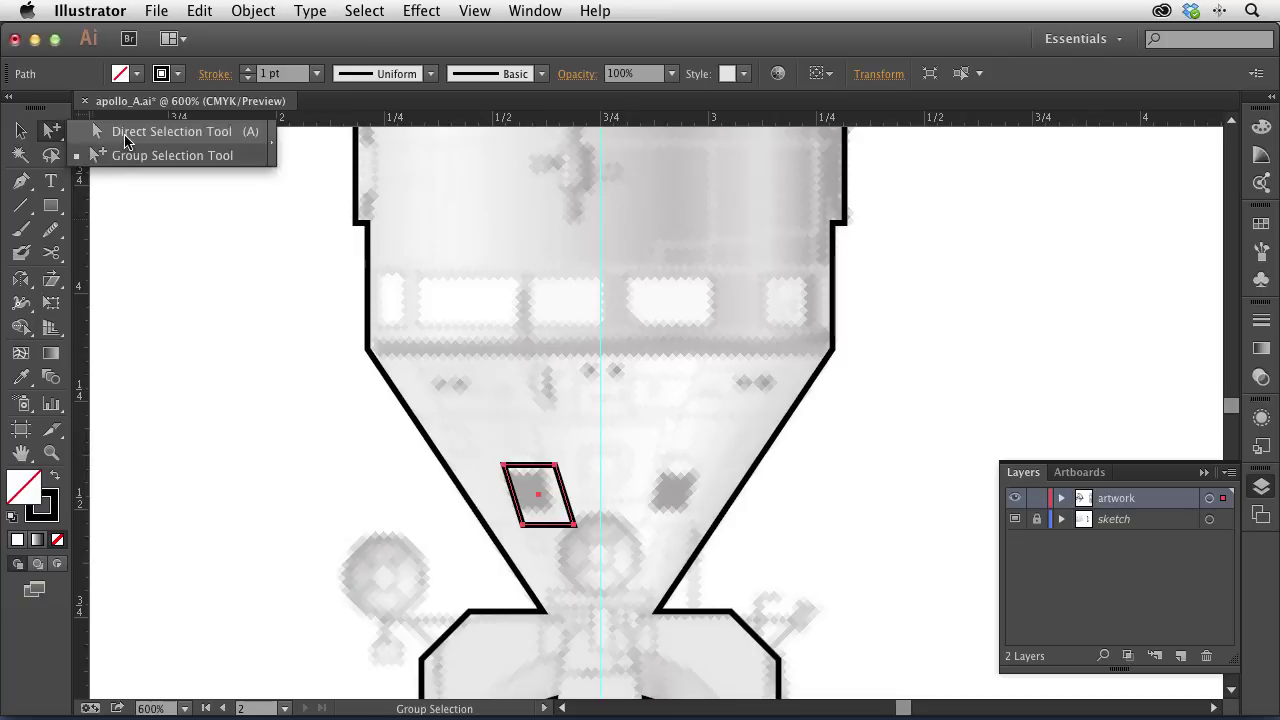
{"action": "left_click_drag", "start_coordinate": [53, 137], "coordinate": [95, 128]}
{"action": "left_click", "coordinate": [558, 525]}
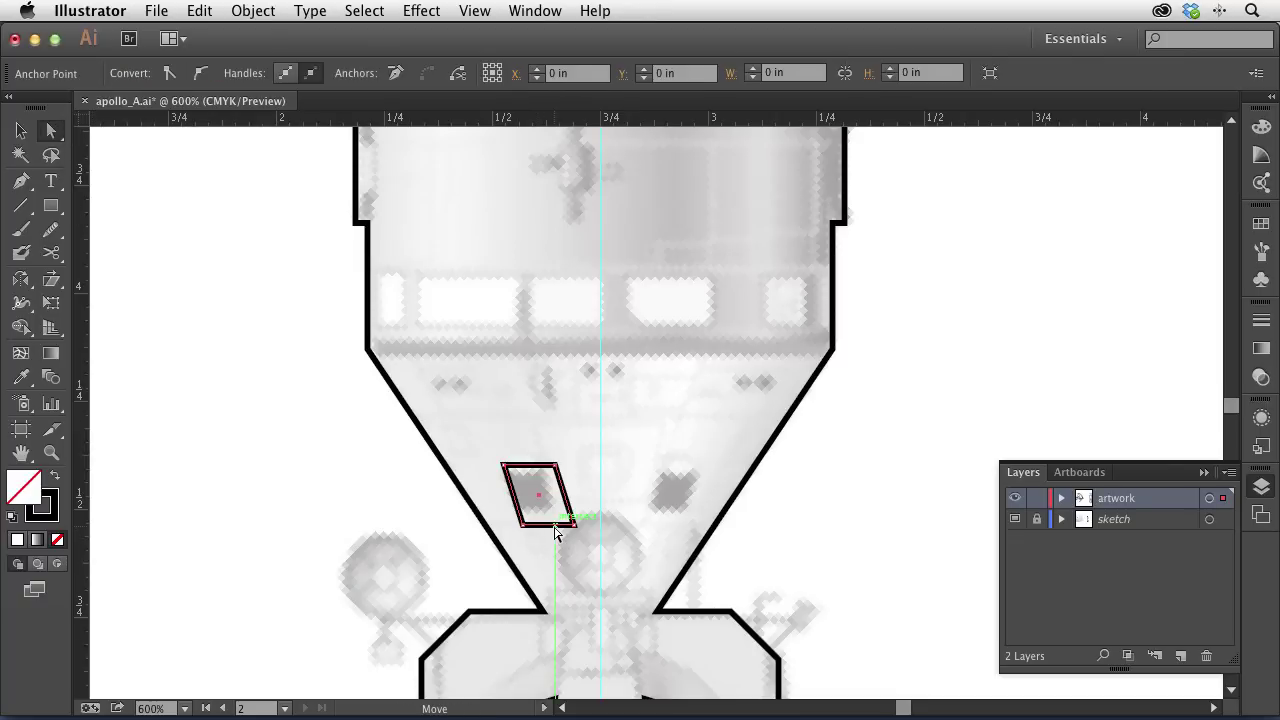
{"action": "key", "text": "Up"}
{"action": "key", "text": "Up"}
{"action": "left_click_drag", "start_coordinate": [586, 517], "coordinate": [550, 513]}
{"action": "left_click", "coordinate": [571, 537]}
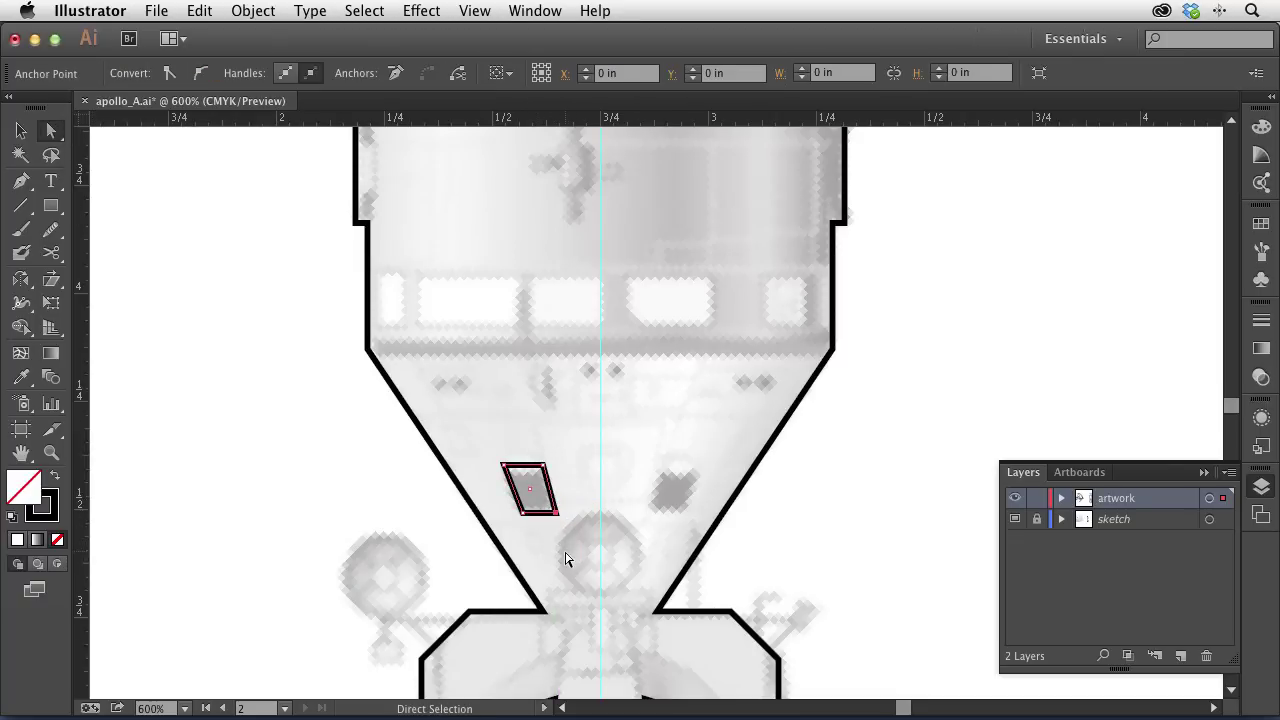
Step: Reflect a copy of the tapered window across the centre guide to the right side
{"action": "left_click", "coordinate": [530, 516], "text": "alt"}
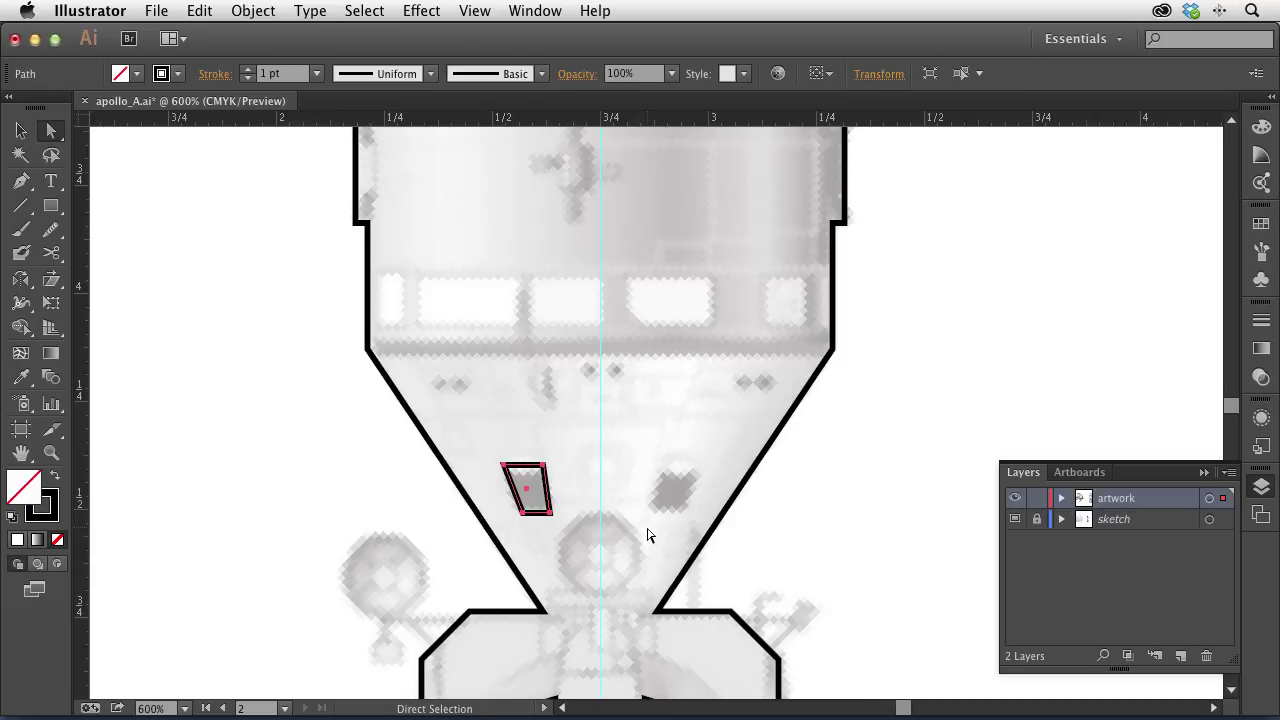
{"action": "key", "text": "o"}
{"action": "left_click", "coordinate": [600, 490]}
{"action": "left_click_drag", "start_coordinate": [691, 514], "coordinate": [584, 493]}
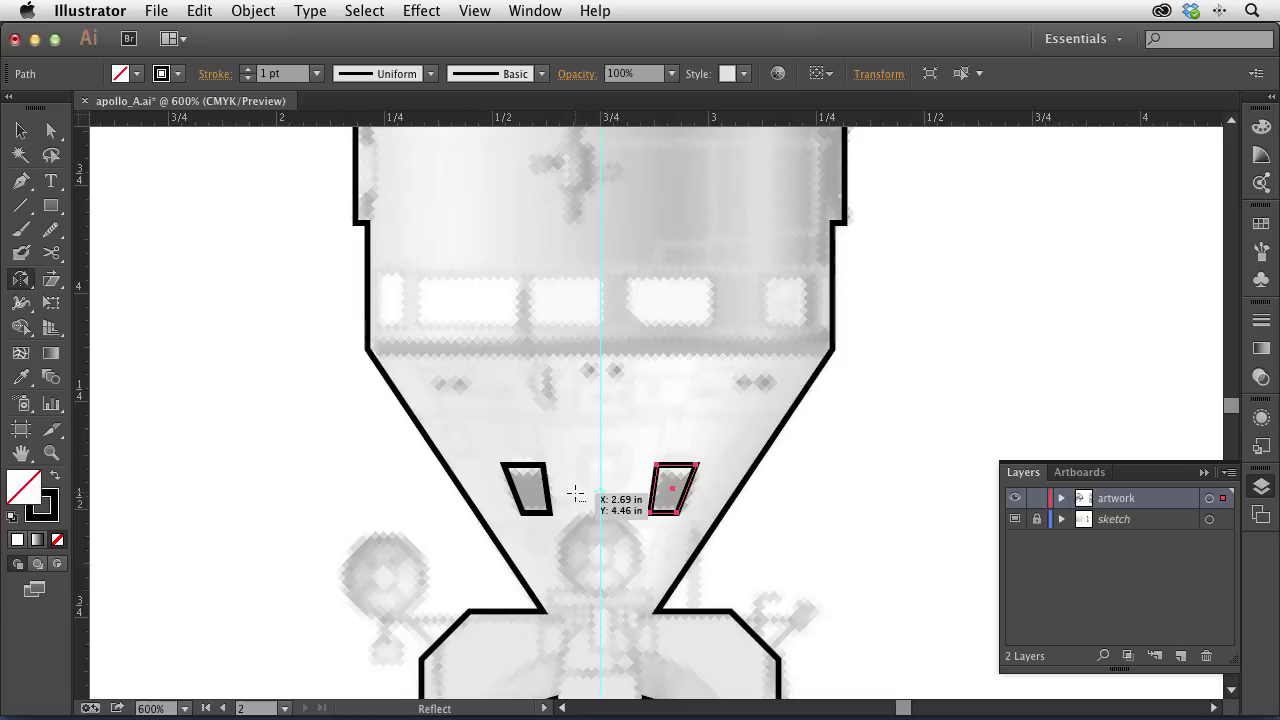
{"action": "left_click", "coordinate": [22, 133]}
{"action": "left_click", "coordinate": [289, 263]}
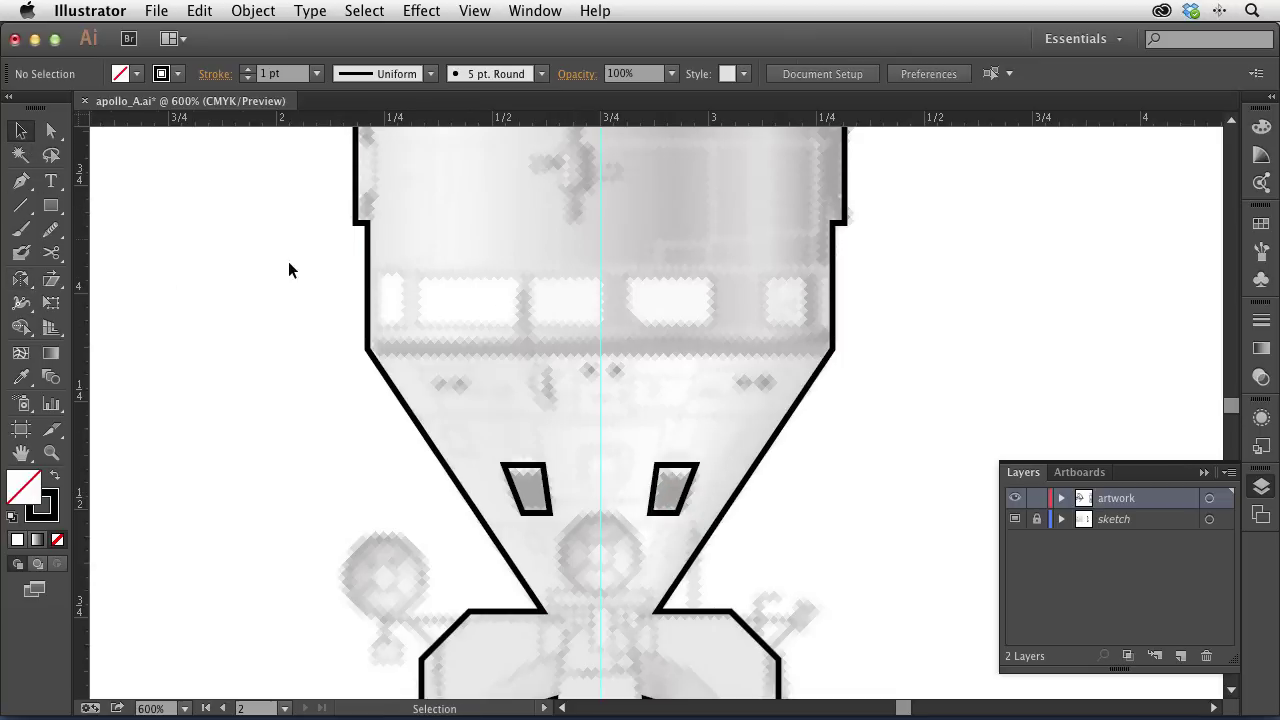
Step: Draw the leftmost window rectangle, duplicate it across the capsule band, and narrow the end copy
{"action": "left_click", "coordinate": [59, 204]}
{"action": "left_click_drag", "start_coordinate": [382, 278], "coordinate": [409, 327]}
{"action": "left_click", "coordinate": [22, 132]}
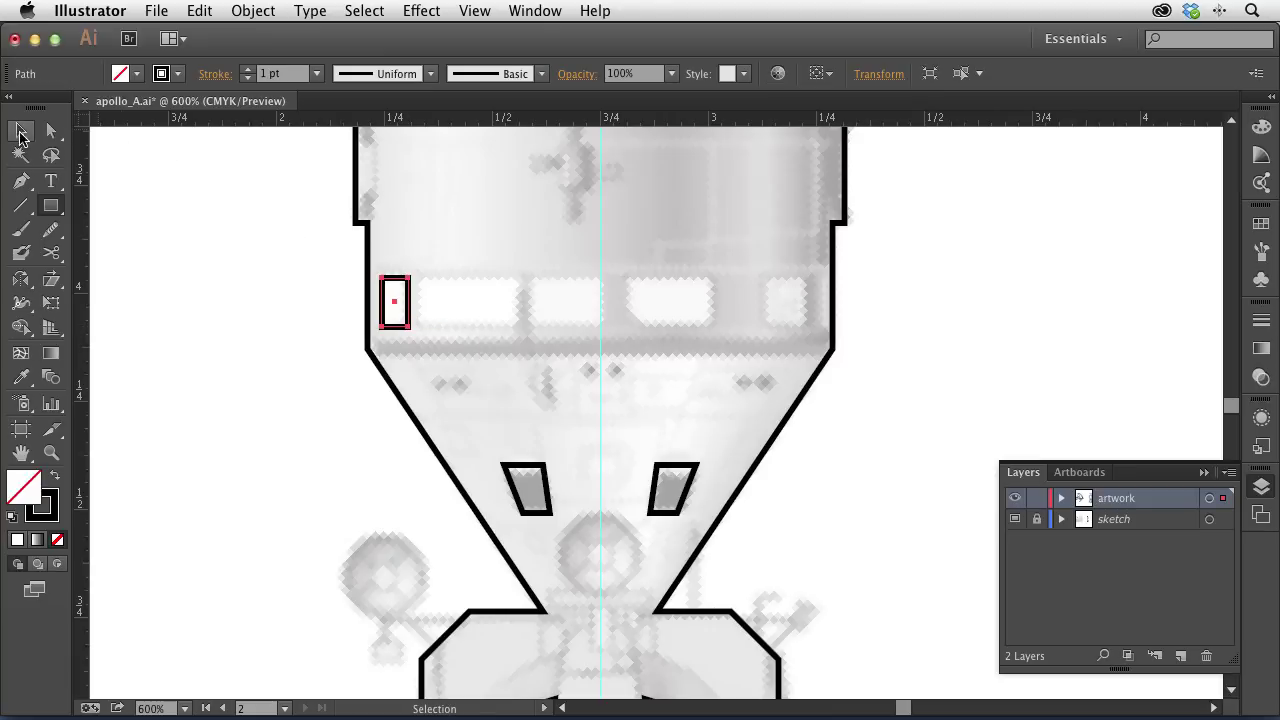
{"action": "left_click_drag", "start_coordinate": [397, 310], "coordinate": [647, 287]}
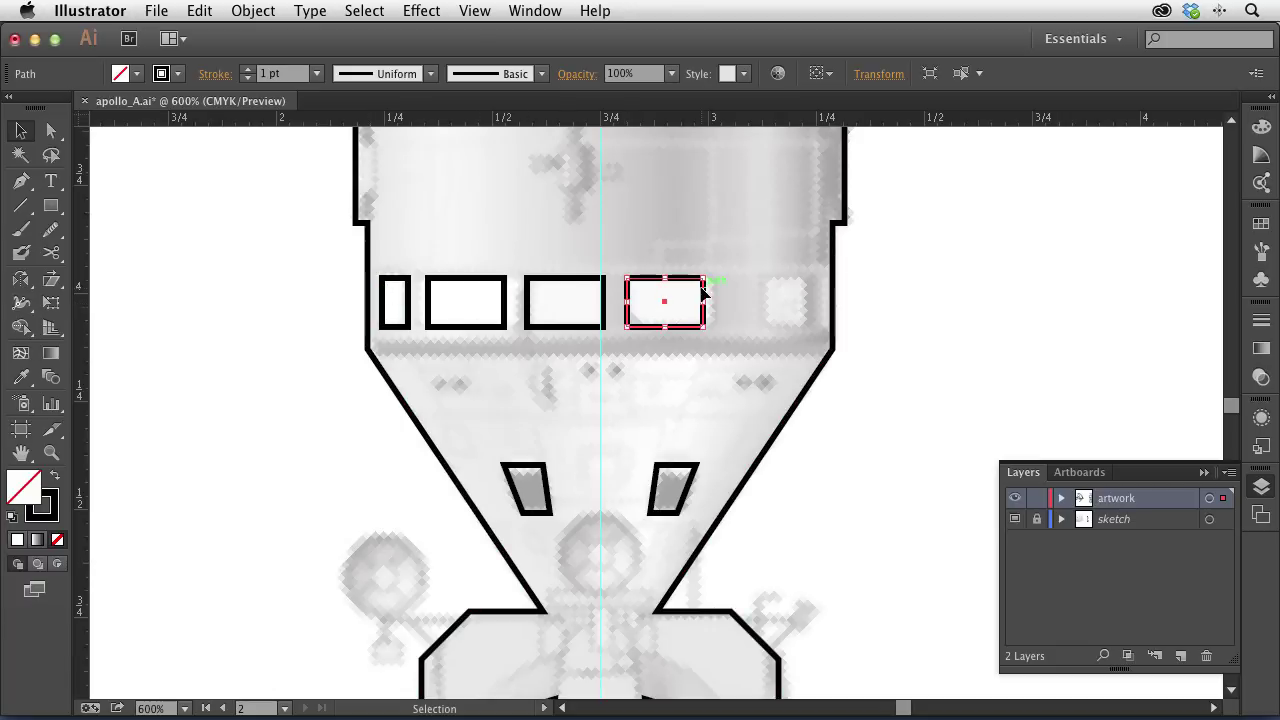
{"action": "left_click_drag", "start_coordinate": [650, 286], "coordinate": [753, 286]}
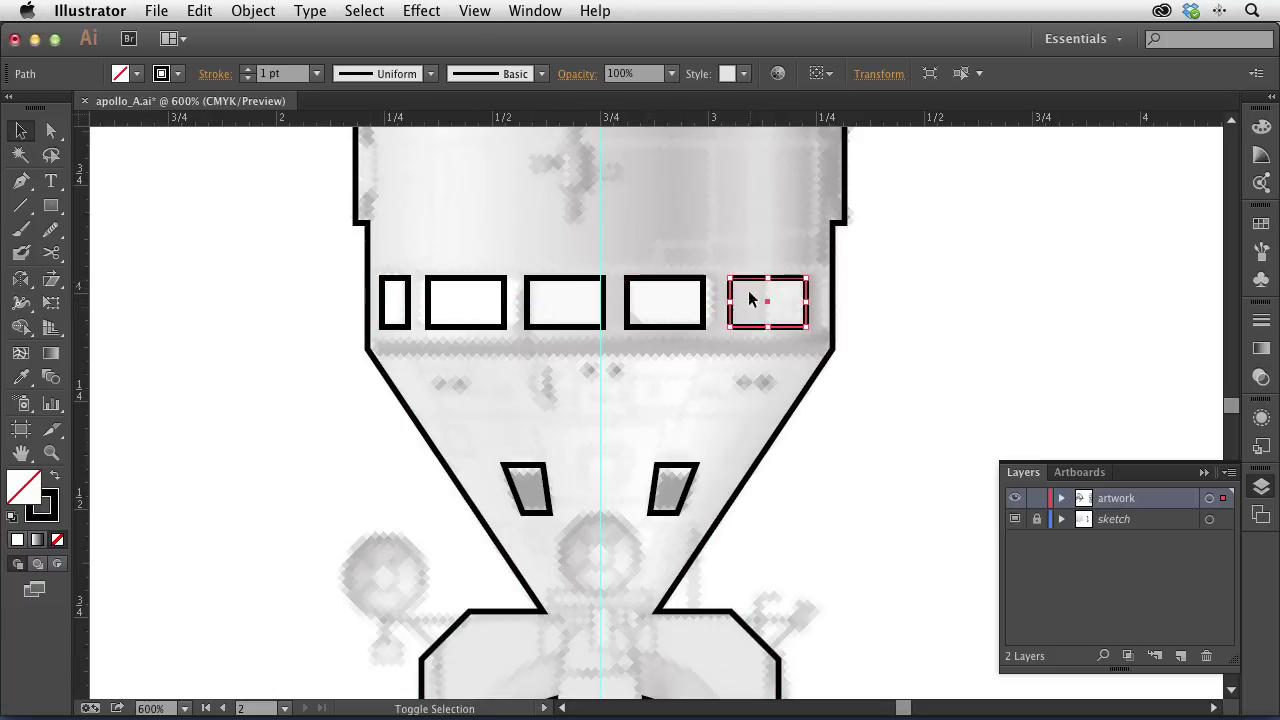
{"action": "left_click_drag", "start_coordinate": [730, 300], "coordinate": [766, 300]}
{"action": "left_click", "coordinate": [955, 290]}
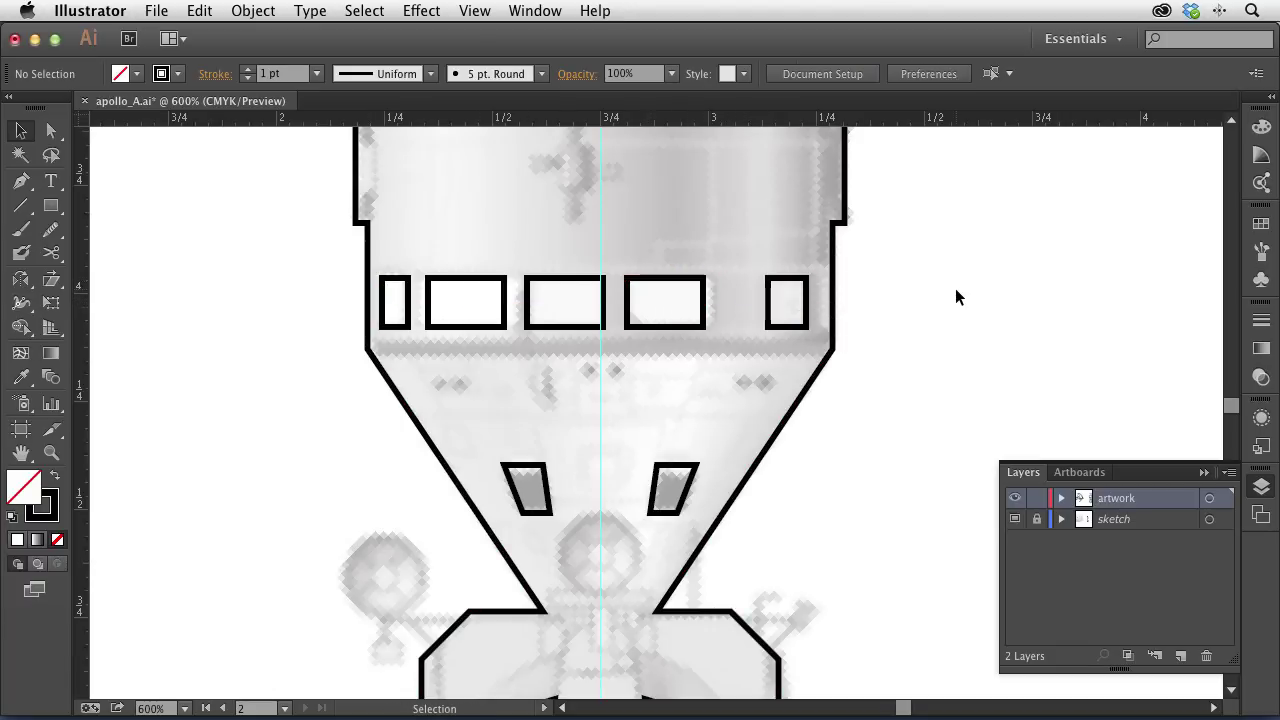
{"action": "key", "text": "ctrl+minus"}
{"action": "key", "text": "ctrl+minus"}
{"action": "key", "text": "ctrl+minus"}
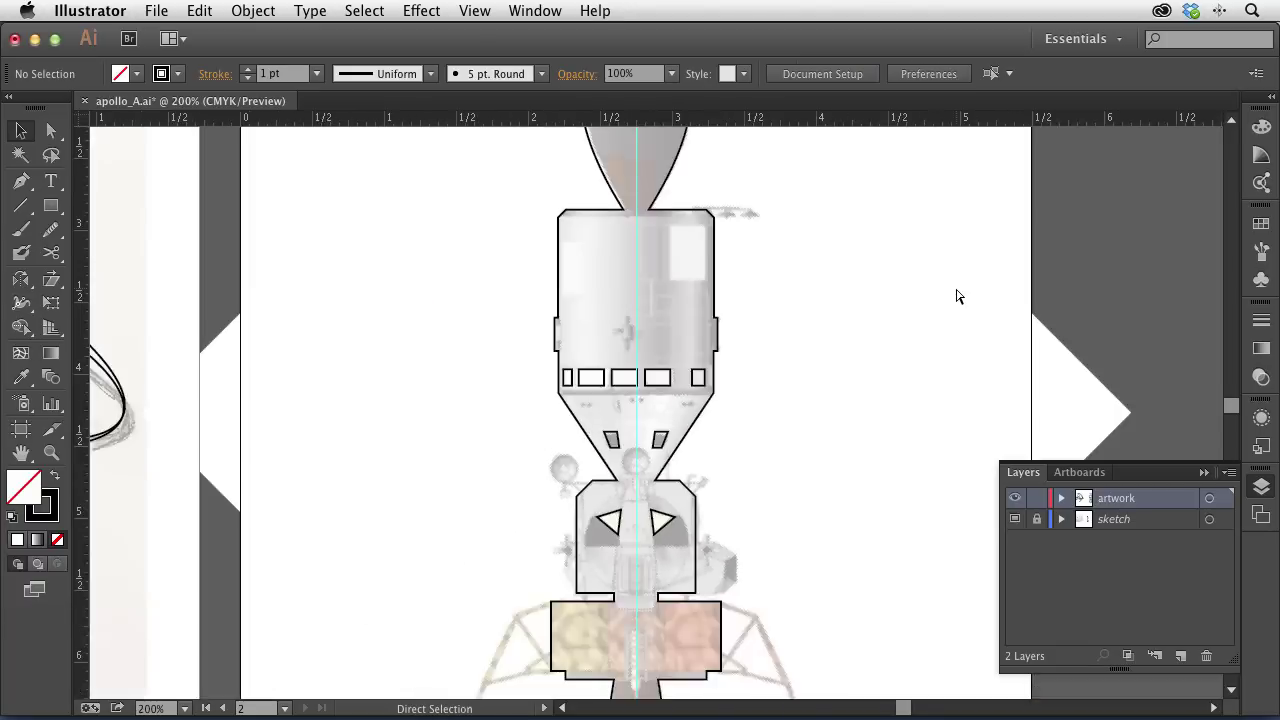
Step: Zoom in on the lander and pen-trace the angular left side pod
{"action": "scroll", "coordinate": [733, 386], "scroll_direction": "up", "scroll_amount": 2}
{"action": "scroll", "coordinate": [738, 393], "scroll_direction": "down", "scroll_amount": 5}
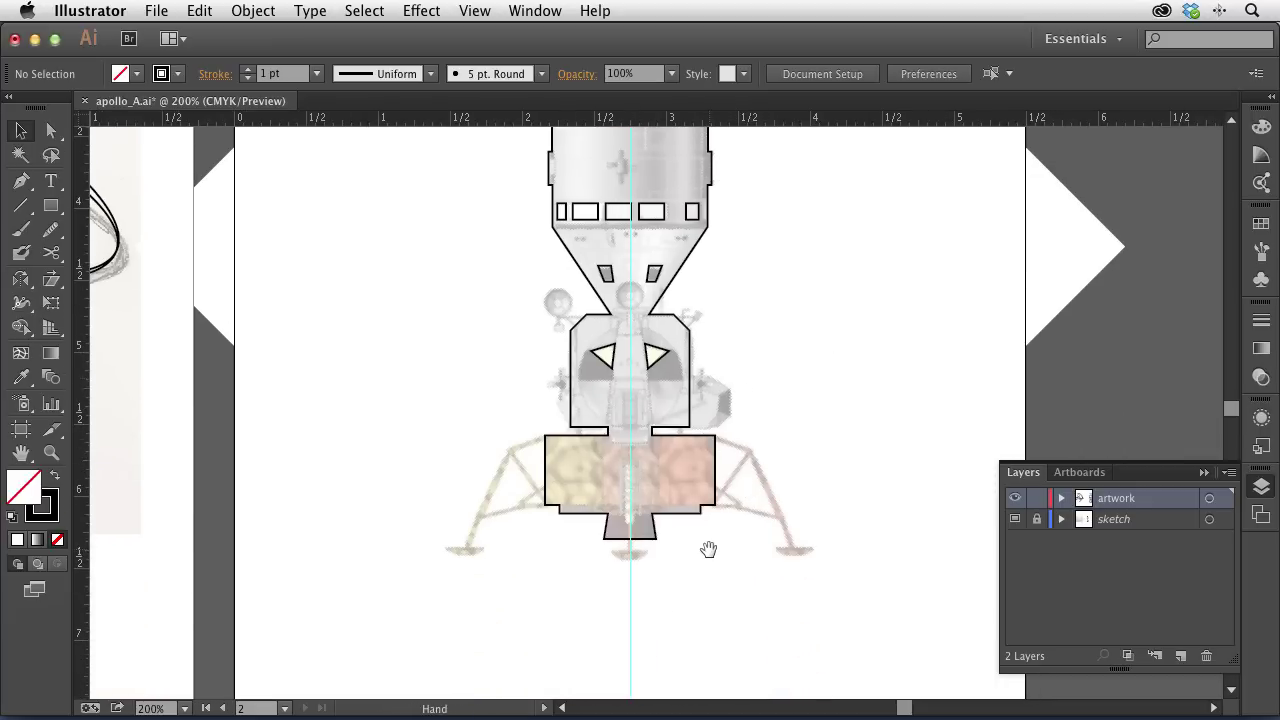
{"action": "key", "text": "ctrl+space"}
{"action": "left_click", "coordinate": [649, 407]}
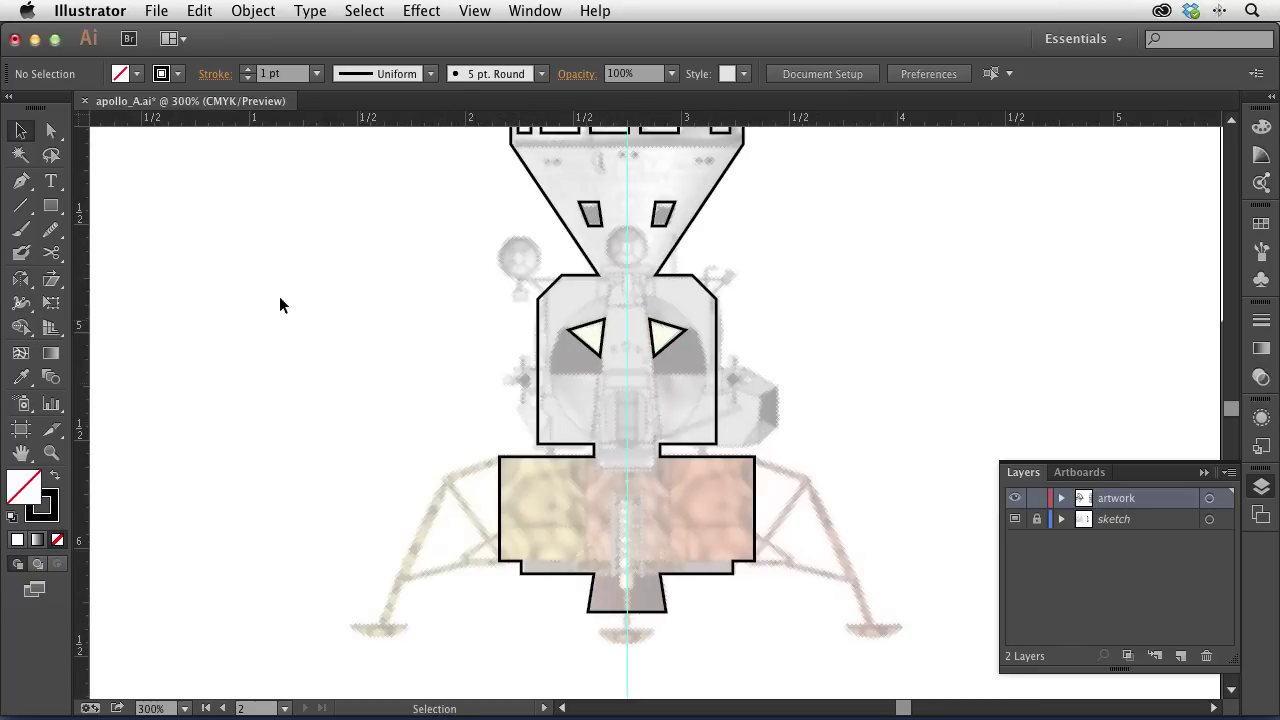
{"action": "left_click", "coordinate": [21, 183]}
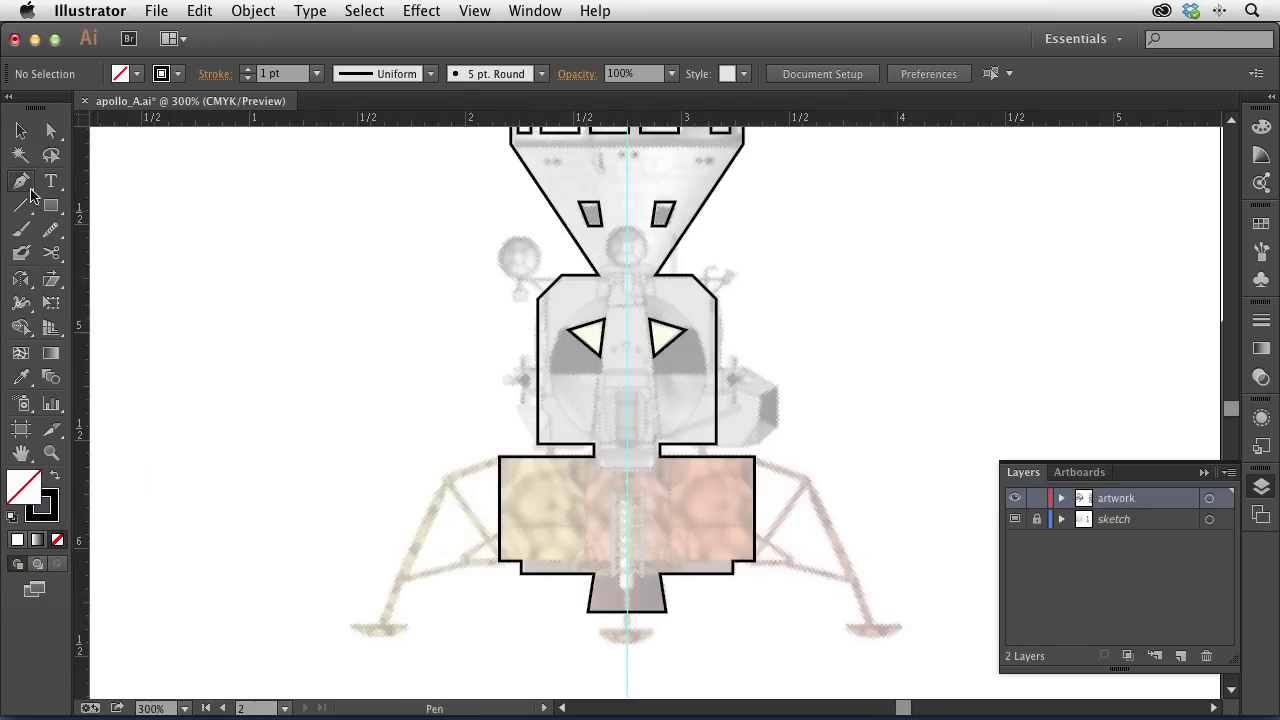
{"action": "left_click", "coordinate": [543, 371]}
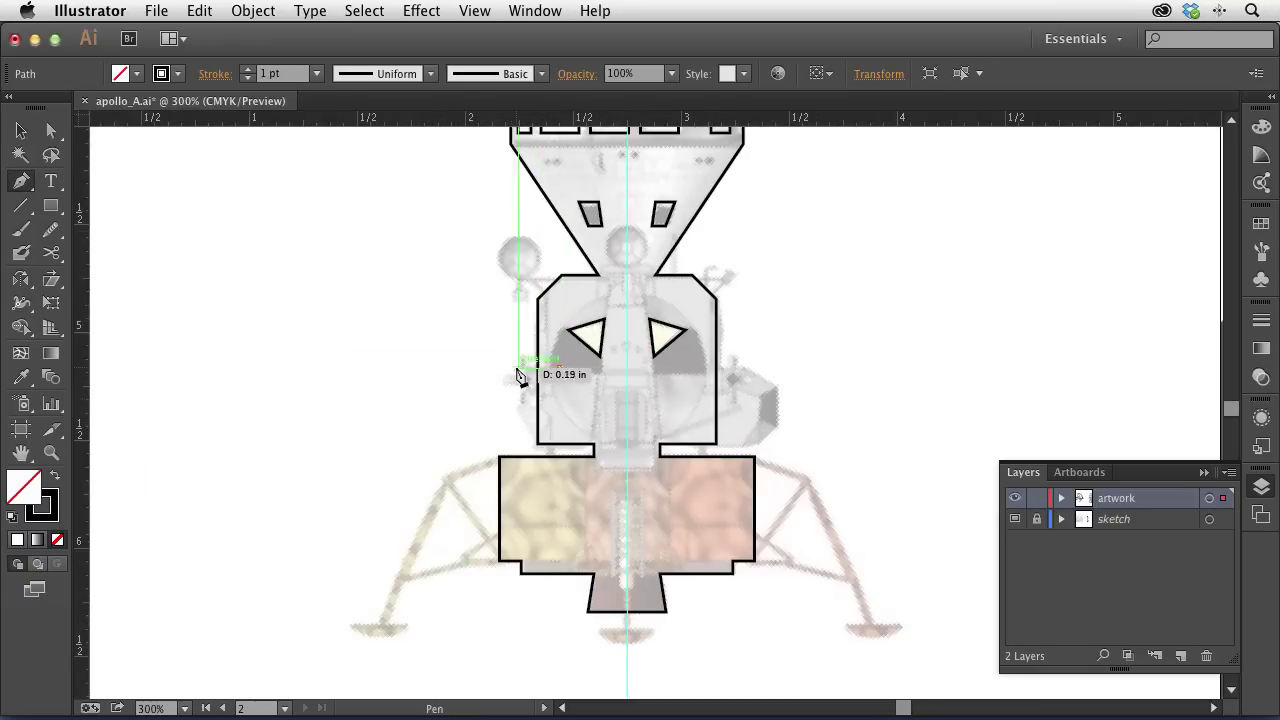
{"action": "left_click", "coordinate": [511, 369]}
{"action": "left_click", "coordinate": [511, 409]}
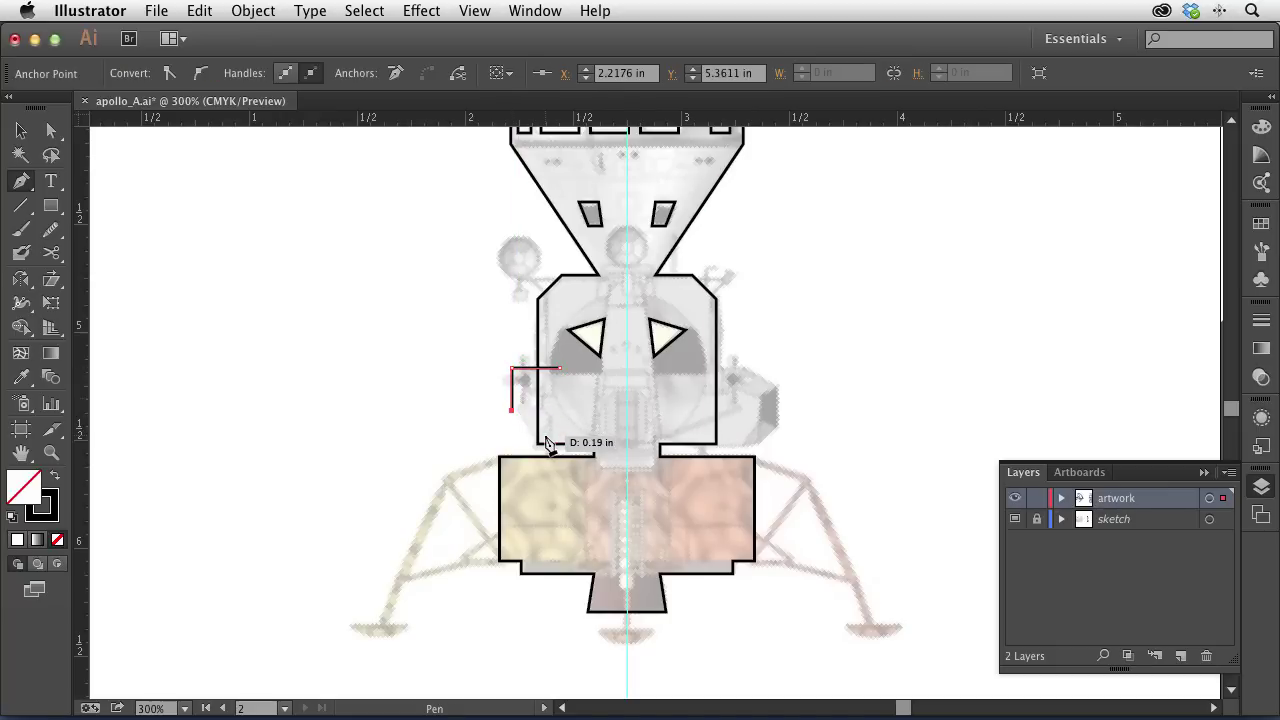
{"action": "left_click", "coordinate": [540, 438]}
{"action": "left_click", "coordinate": [559, 421]}
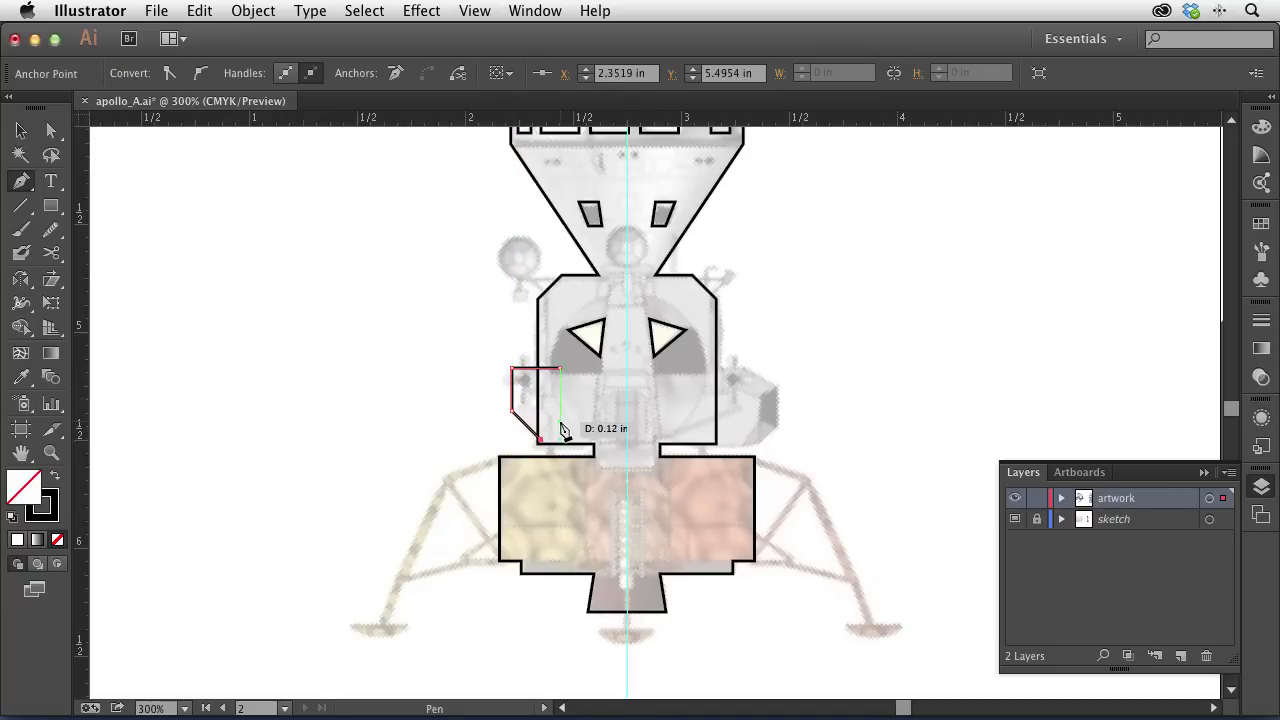
{"action": "left_click", "coordinate": [560, 371]}
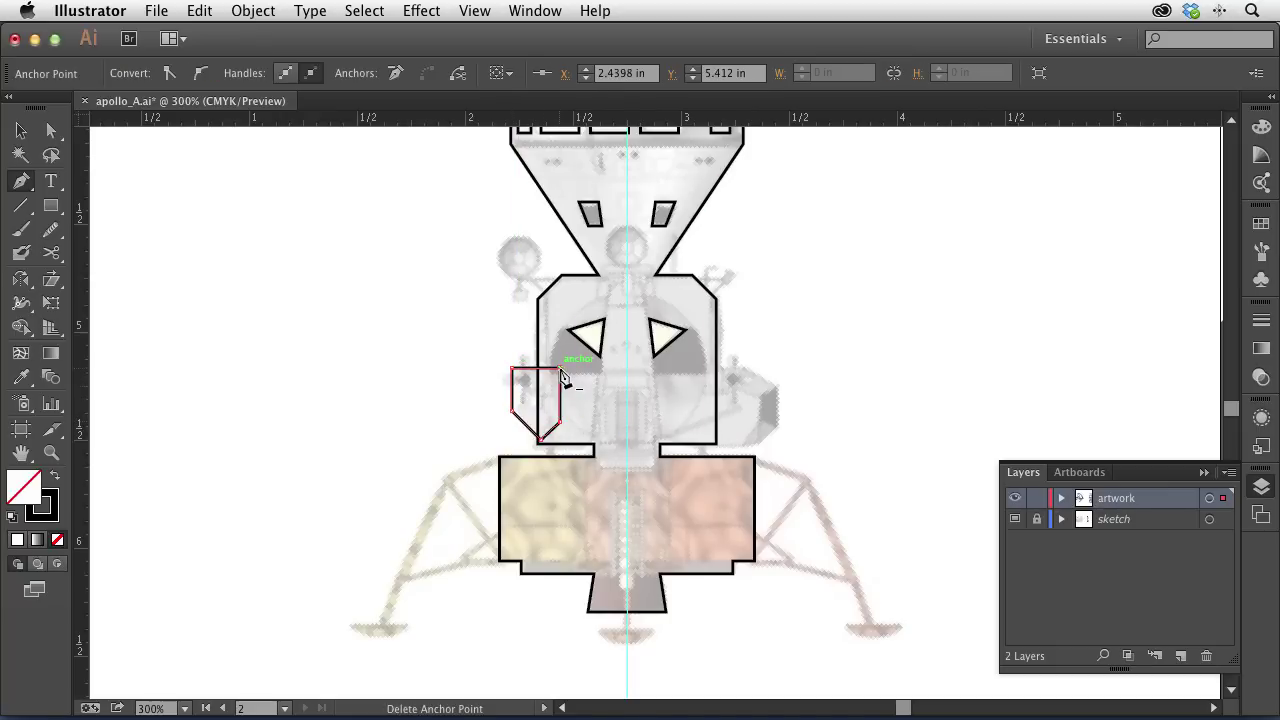
Step: Pen-trace the matching angular right side pod with a steep diagonal corner
{"action": "left_click", "coordinate": [697, 369]}
{"action": "left_click", "coordinate": [743, 369]}
{"action": "left_click", "coordinate": [767, 393]}
{"action": "key", "text": "ctrl+z"}
{"action": "left_click", "coordinate": [774, 385]}
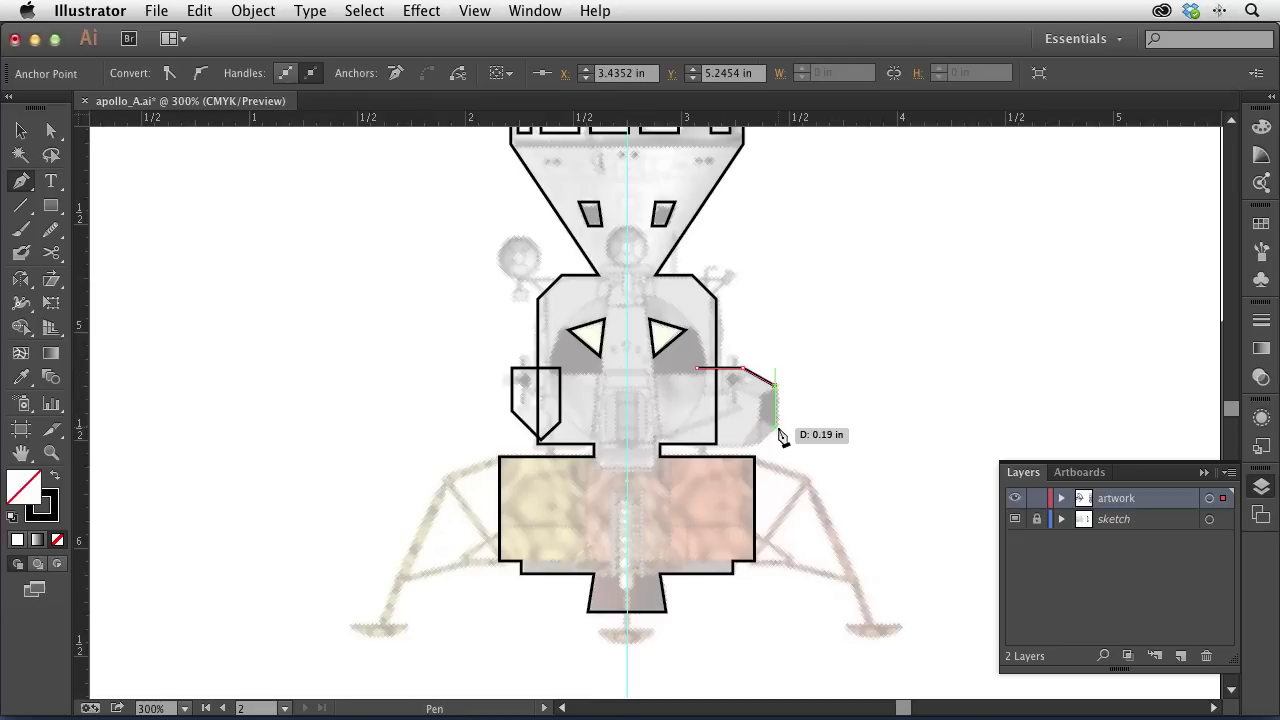
{"action": "left_click", "coordinate": [759, 438]}
{"action": "left_click", "coordinate": [697, 438]}
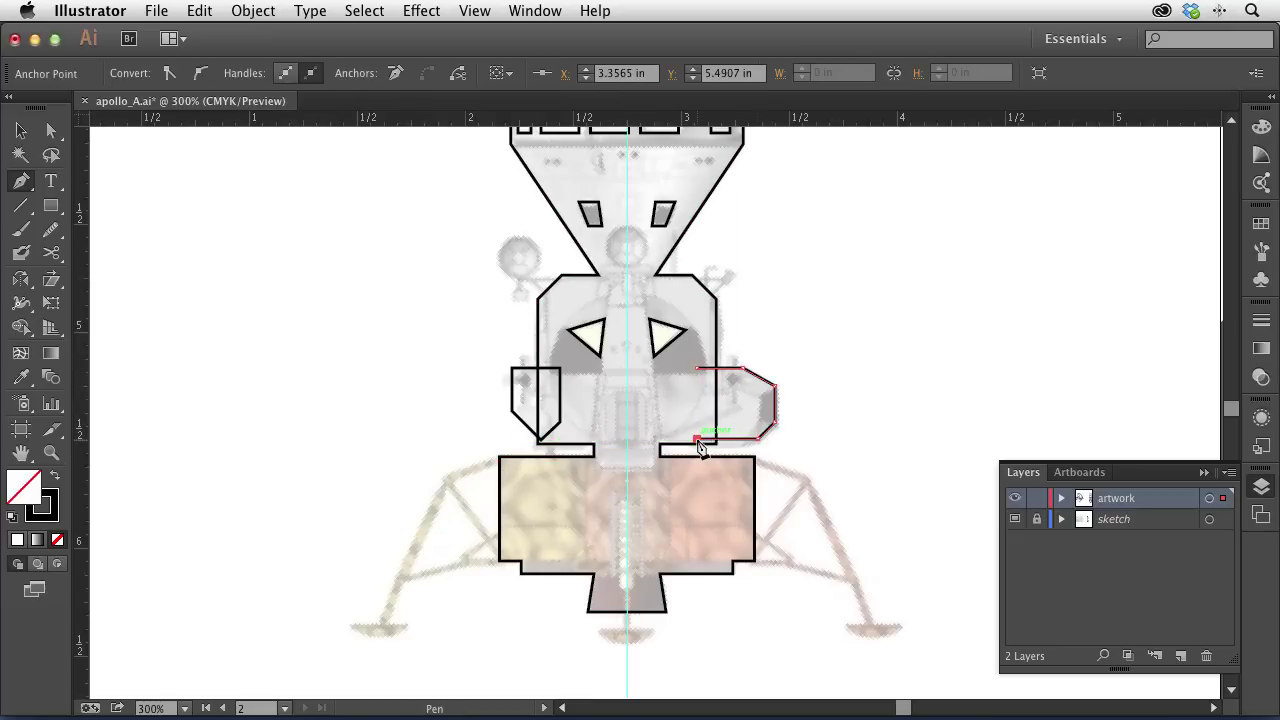
{"action": "left_click", "coordinate": [697, 369]}
{"action": "left_click", "coordinate": [22, 131]}
{"action": "left_click", "coordinate": [613, 433]}
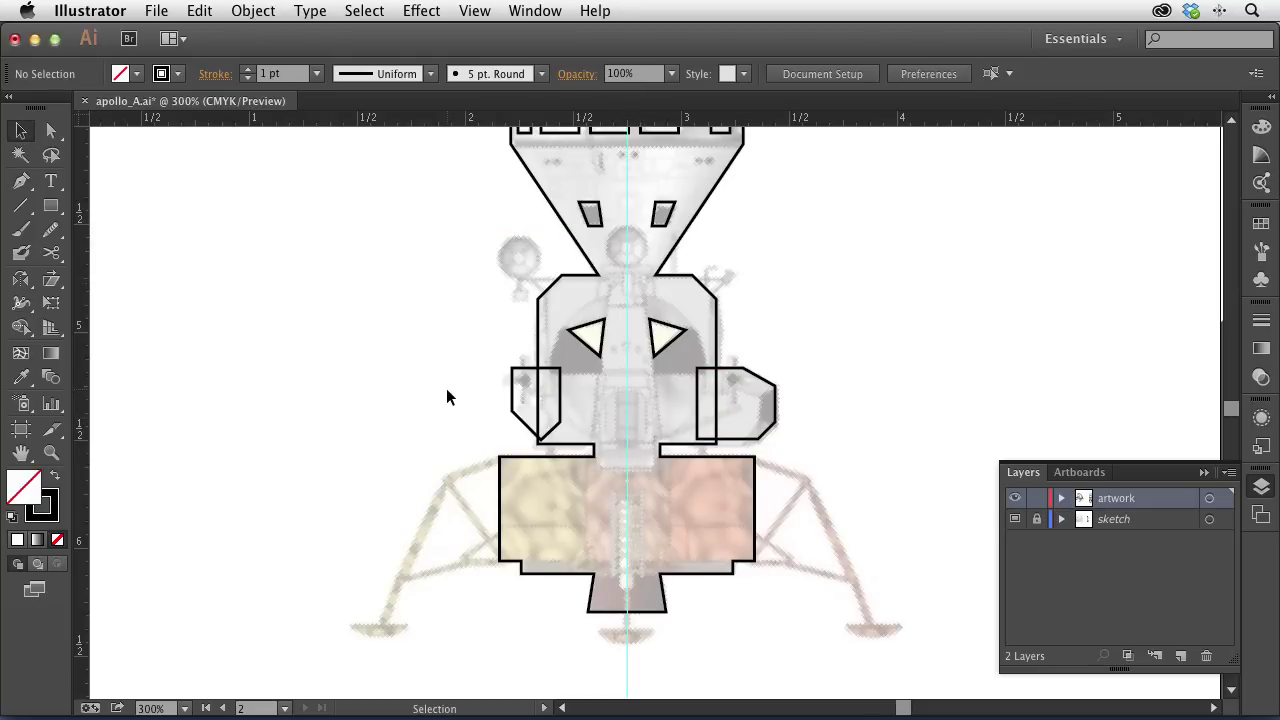
Step: Select all outlines and merge both pods into the cabin outline with Shape Builder
{"action": "left_click_drag", "start_coordinate": [488, 398], "coordinate": [924, 450]}
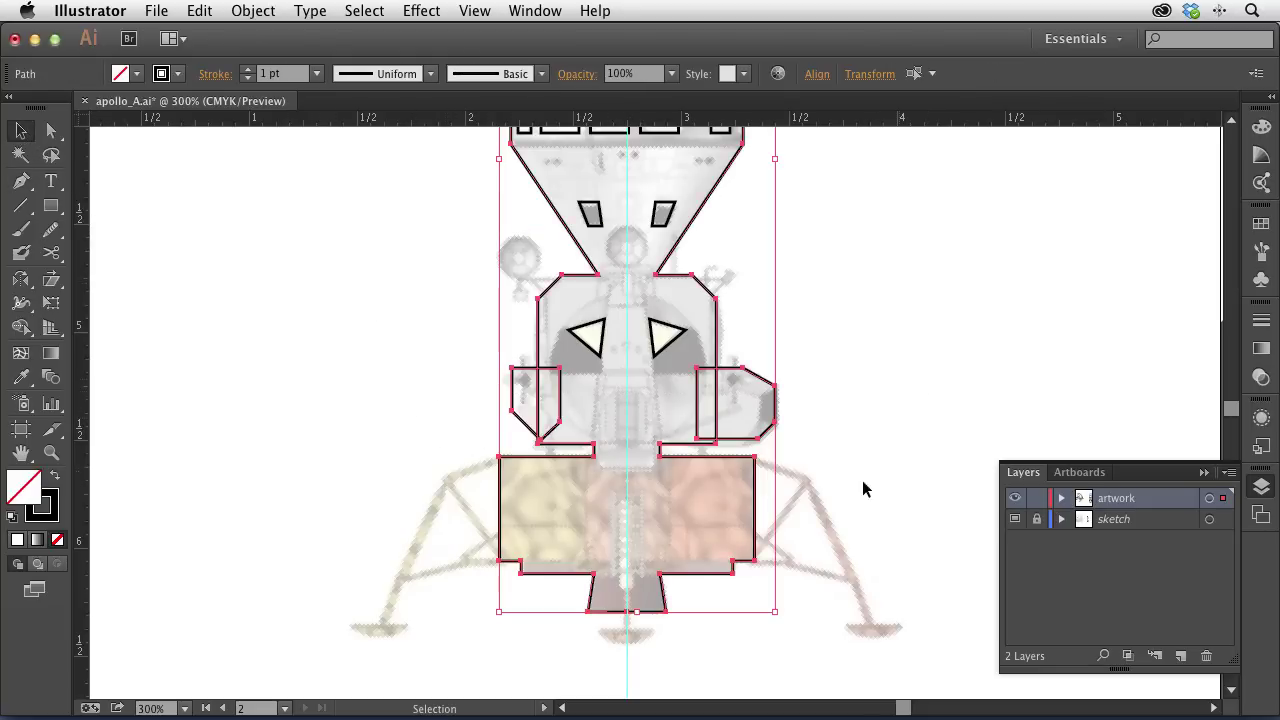
{"action": "key", "text": "shift+m"}
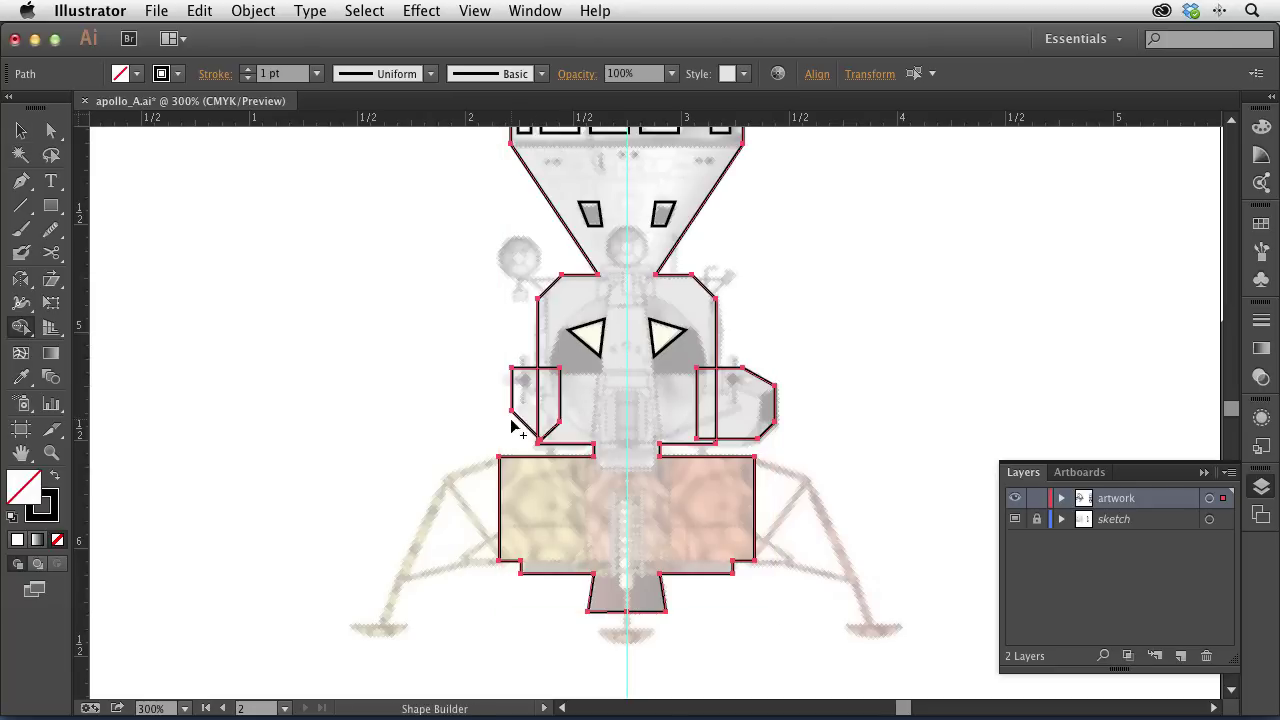
{"action": "left_click_drag", "start_coordinate": [447, 393], "coordinate": [871, 443]}
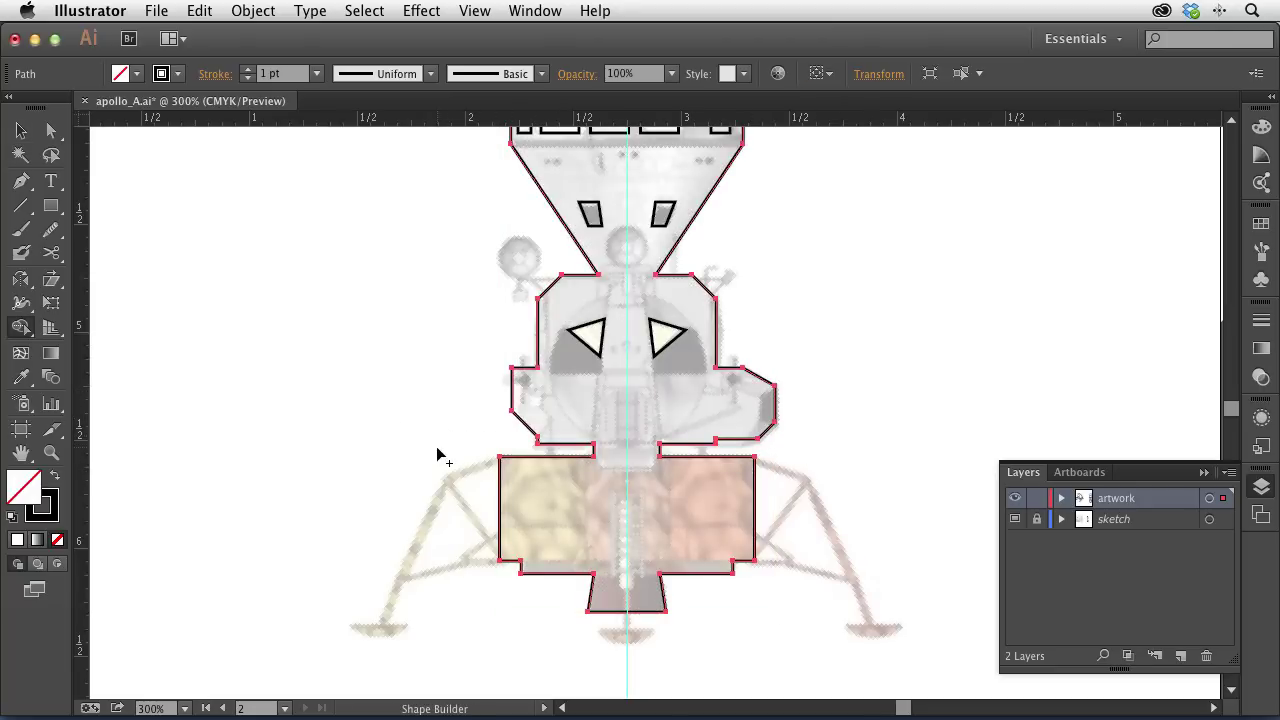
{"action": "left_click", "coordinate": [20, 130]}
{"action": "left_click", "coordinate": [233, 268]}
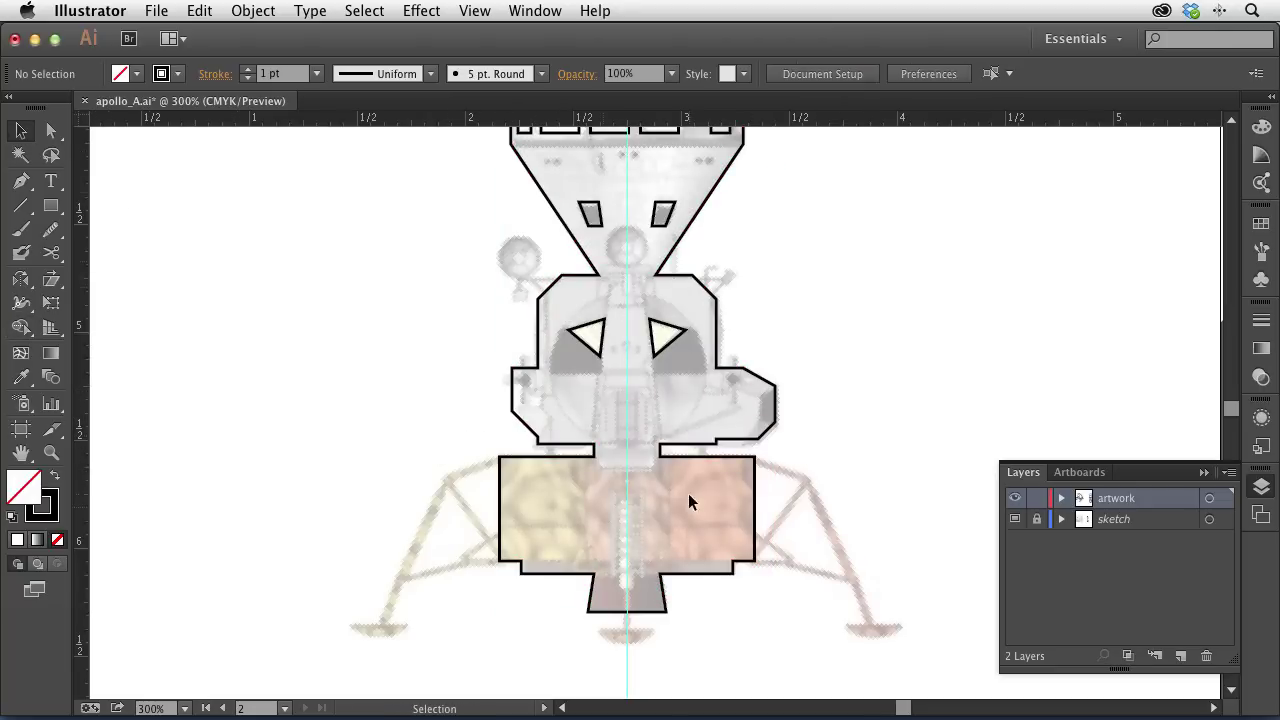
{"action": "key", "text": "super+space"}
Step: Draw a small antenna circle near the cabin's upper-left shoulder
{"action": "left_click_drag", "start_coordinate": [560, 308], "coordinate": [567, 402]}
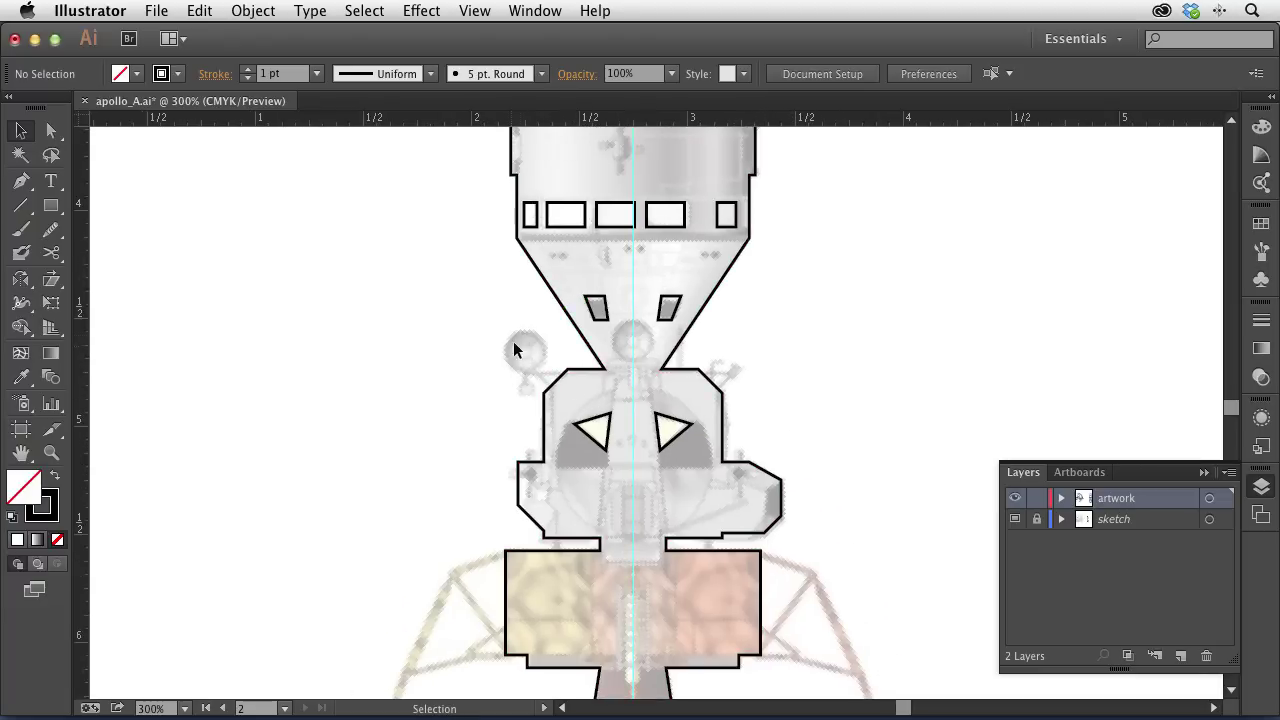
{"action": "left_click", "coordinate": [51, 205]}
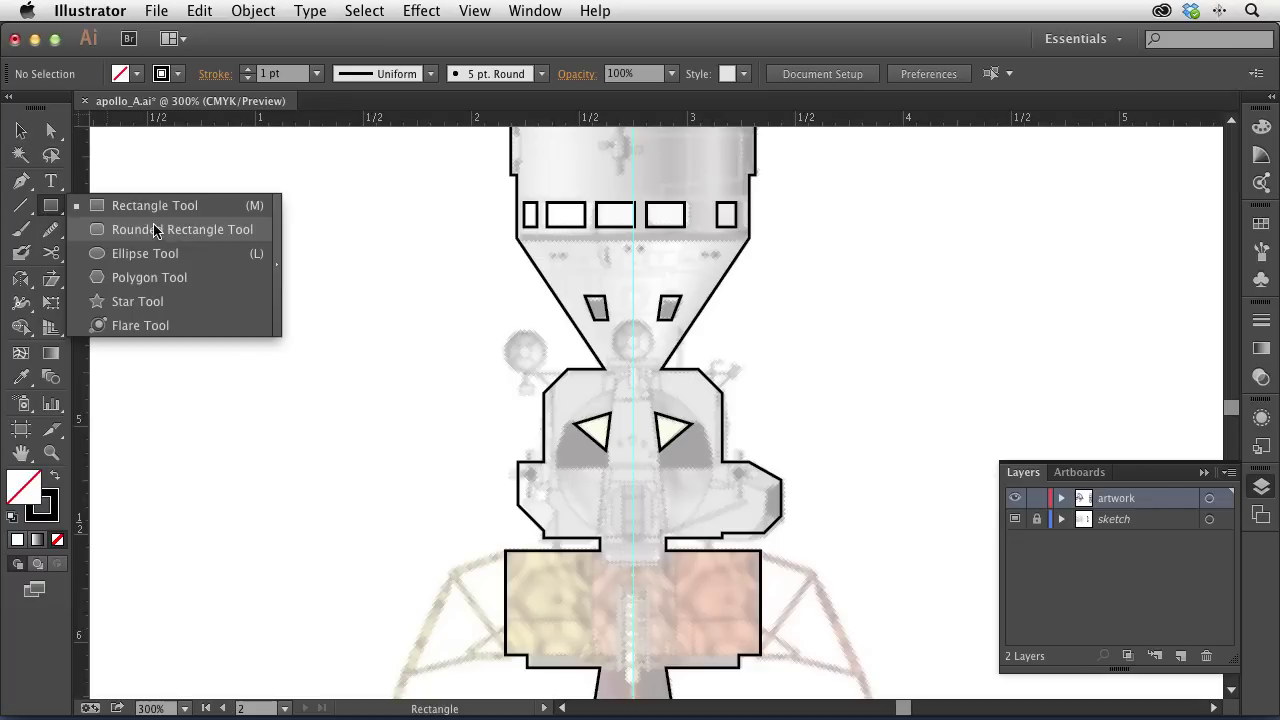
{"action": "left_click", "coordinate": [176, 263]}
{"action": "left_click_drag", "start_coordinate": [502, 330], "coordinate": [542, 373]}
Step: Pen a short angled stalk from the antenna circle down to the body
{"action": "key", "text": "p"}
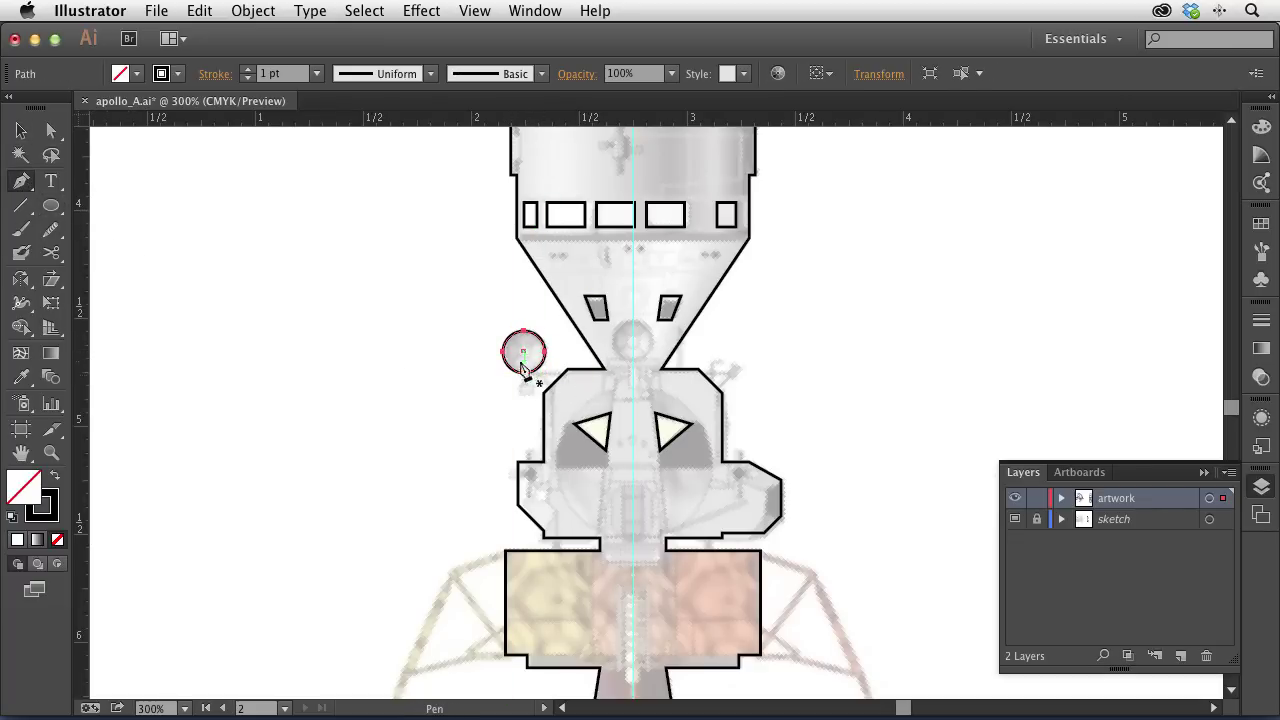
{"action": "left_click", "coordinate": [524, 352]}
{"action": "left_click", "coordinate": [569, 397]}
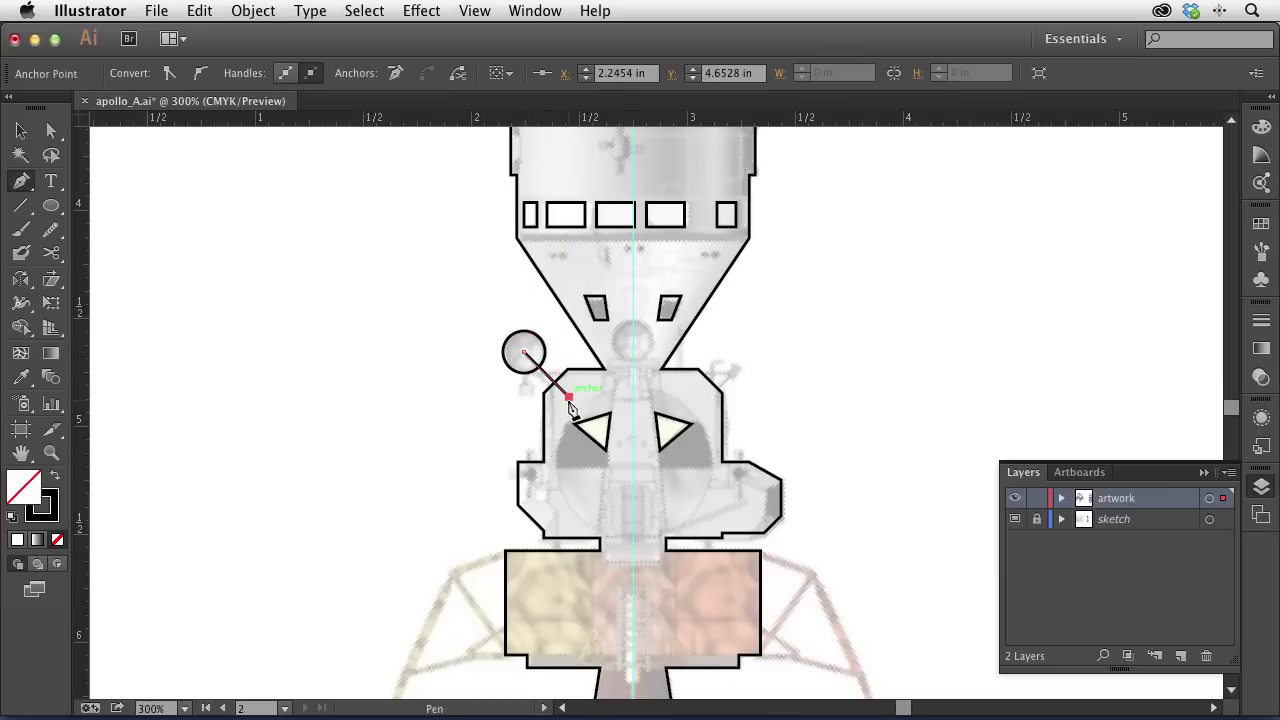
{"action": "left_click", "coordinate": [569, 352]}
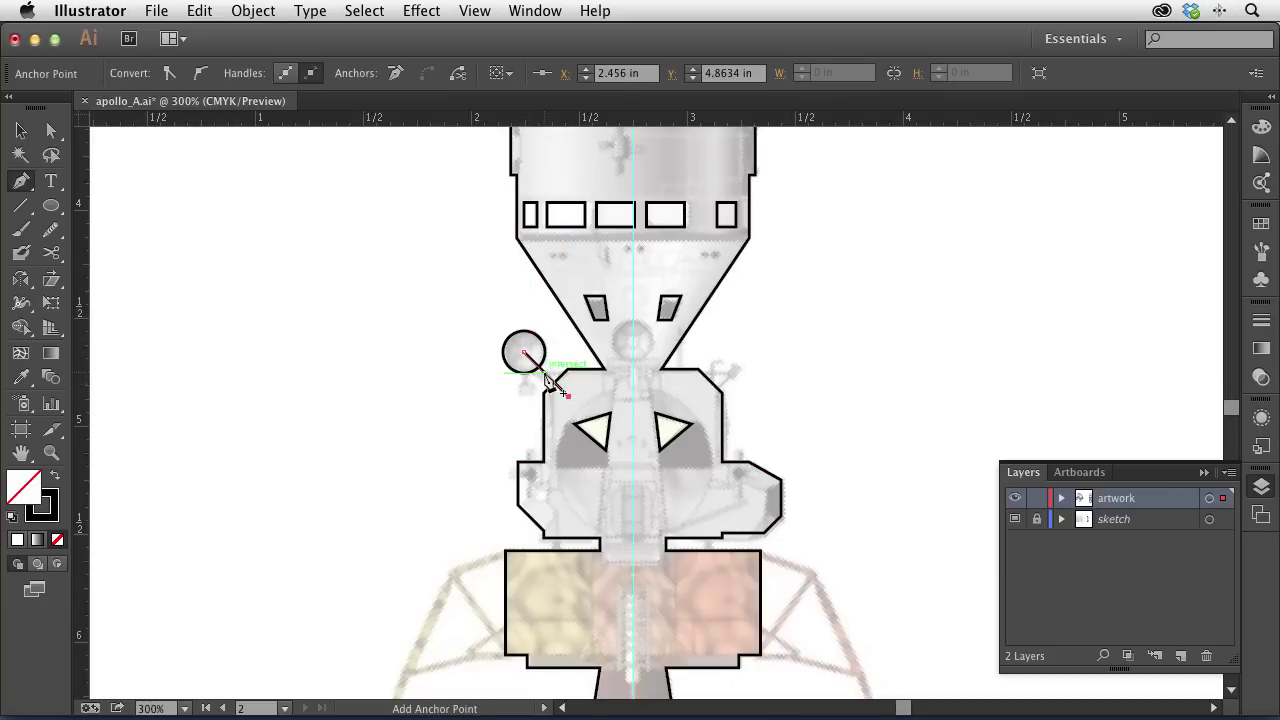
{"action": "left_click", "coordinate": [498, 402], "text": "ctrl"}
{"action": "left_click", "coordinate": [573, 372]}
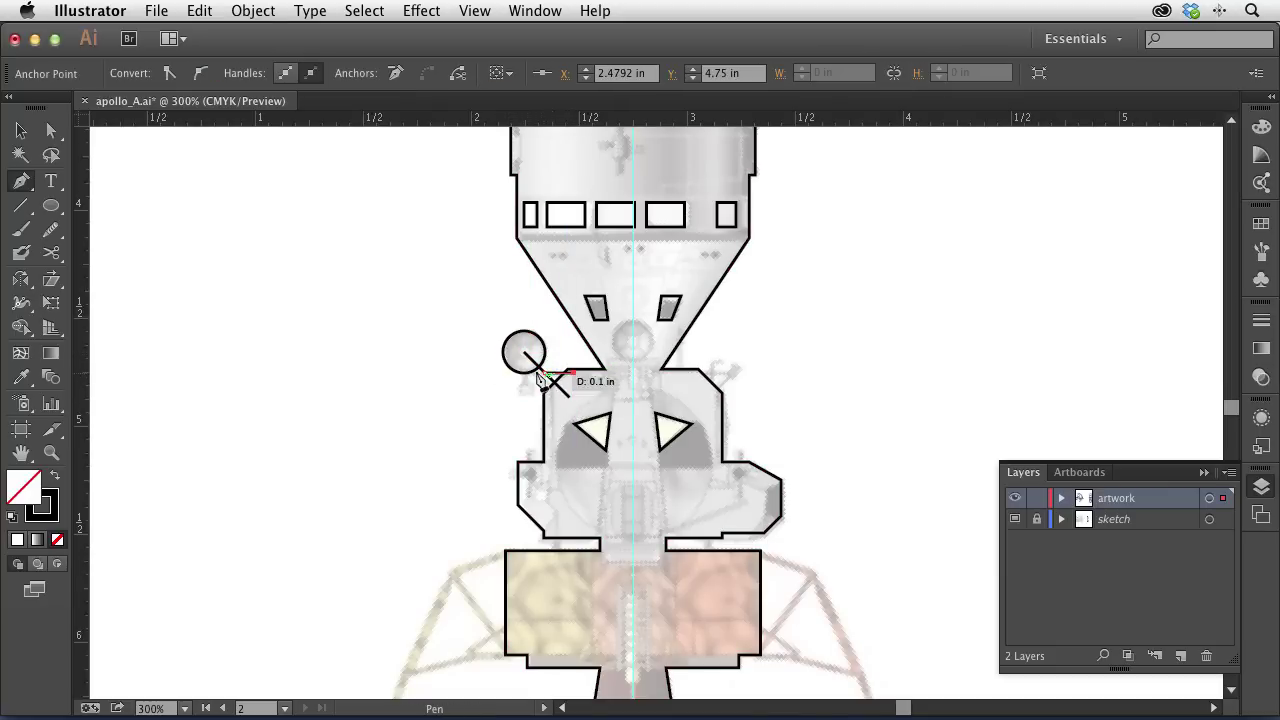
{"action": "left_click", "coordinate": [21, 131]}
{"action": "left_click", "coordinate": [201, 221]}
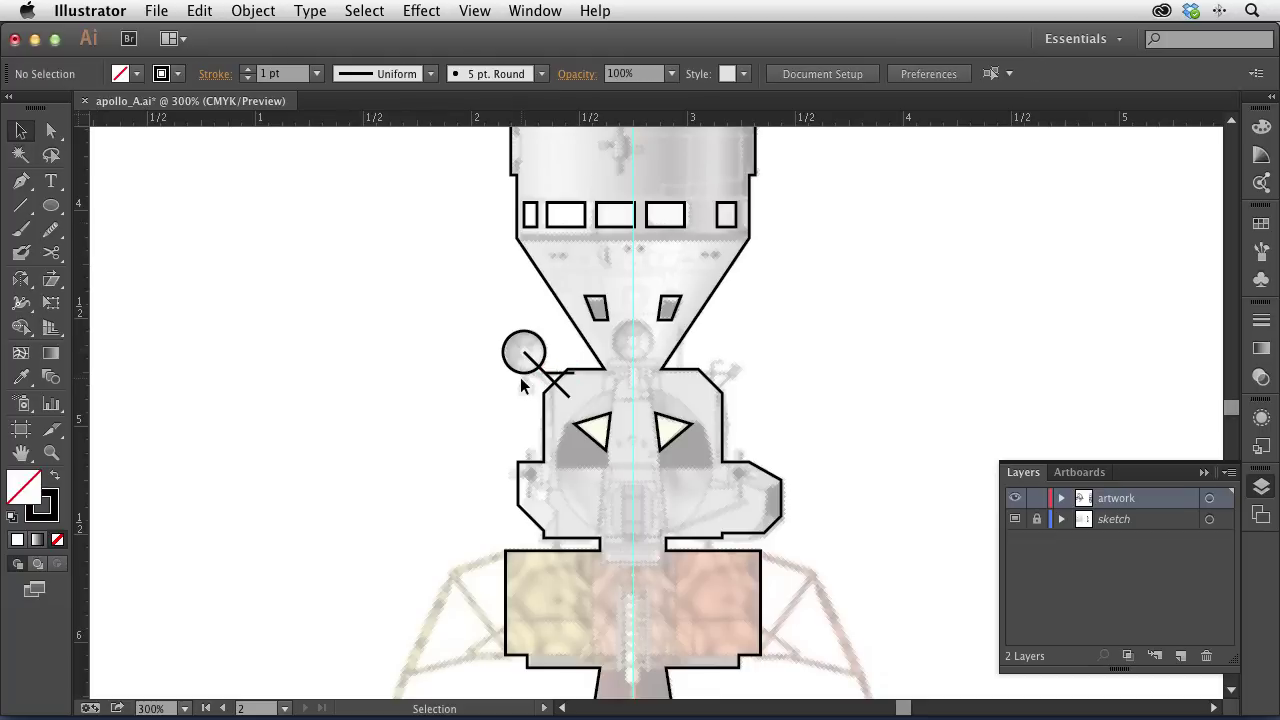
Step: Merge the body, antenna circle and stalk with Shape Builder, keeping the dish filled
{"action": "left_click_drag", "start_coordinate": [474, 336], "coordinate": [563, 401]}
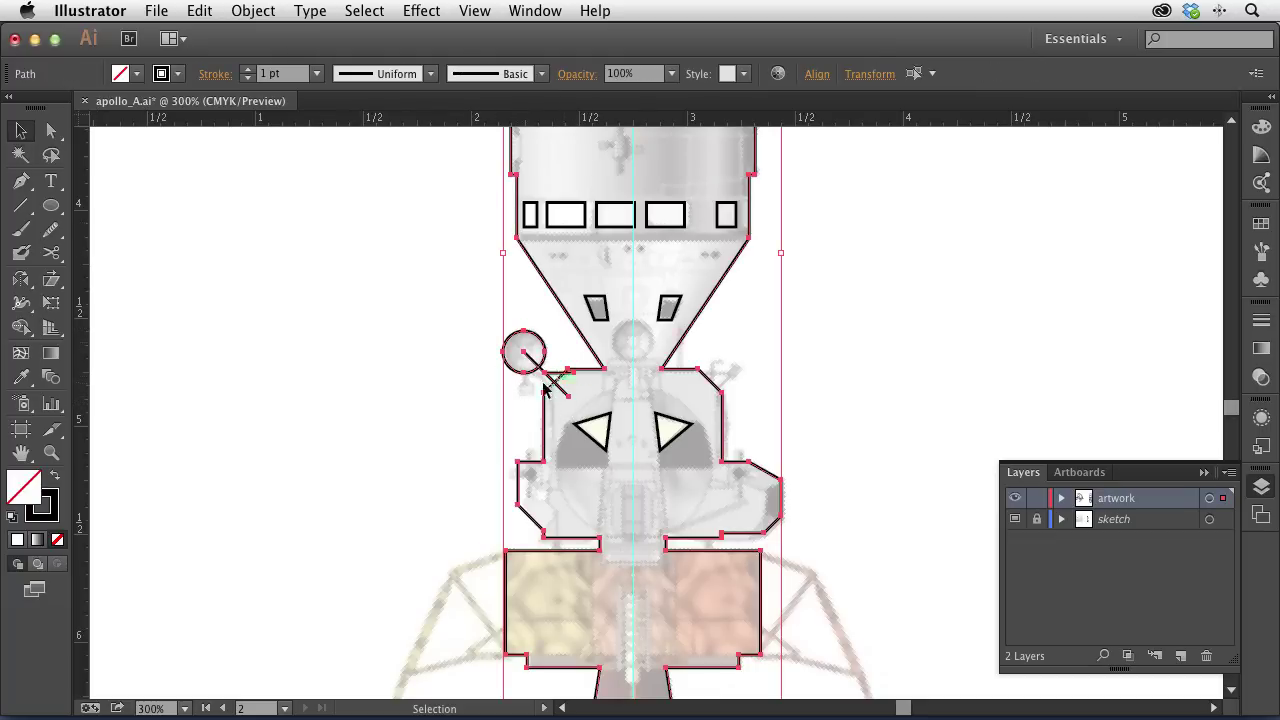
{"action": "key", "text": "shift+m"}
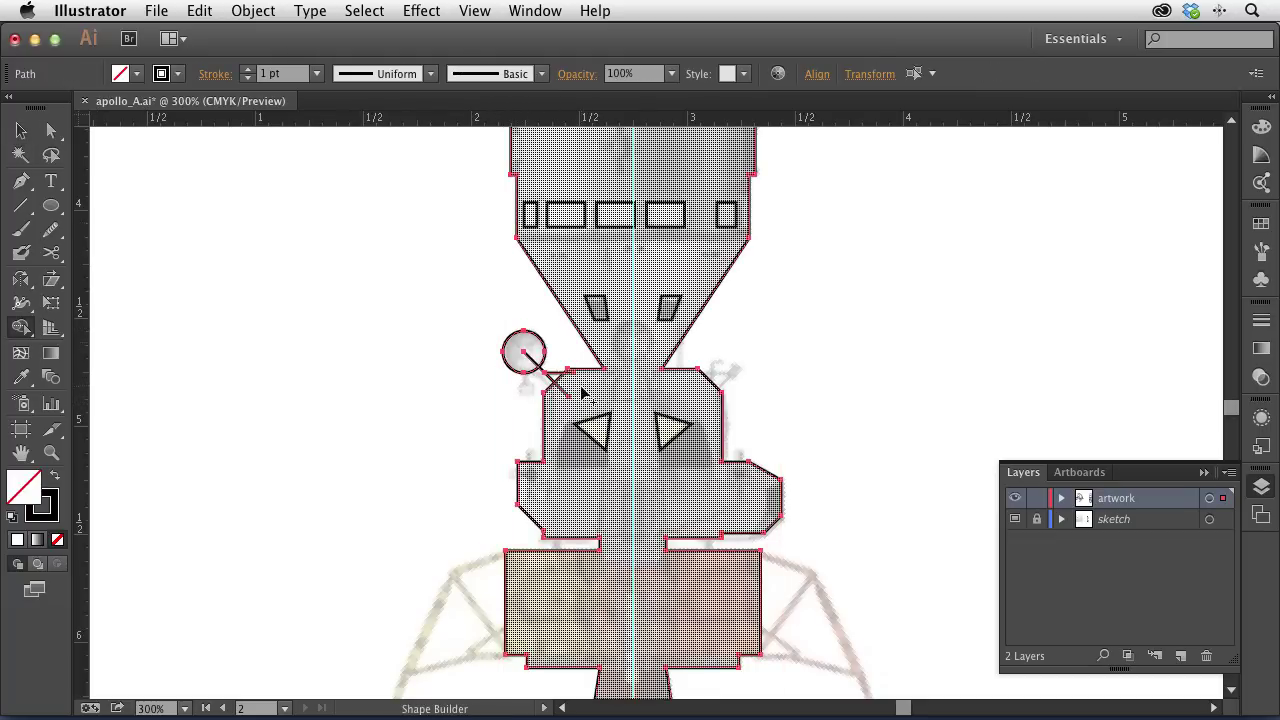
{"action": "left_click", "coordinate": [558, 411]}
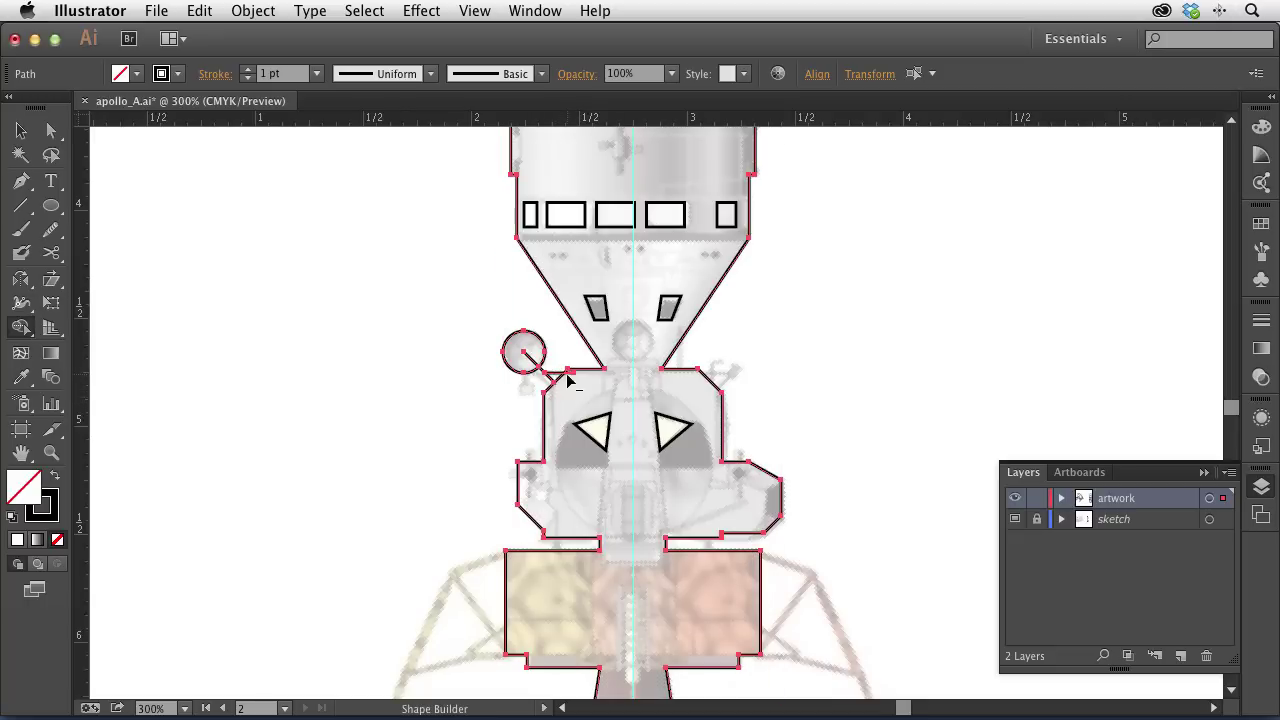
{"action": "left_click", "coordinate": [526, 352]}
{"action": "left_click", "coordinate": [20, 130]}
{"action": "left_click", "coordinate": [494, 337]}
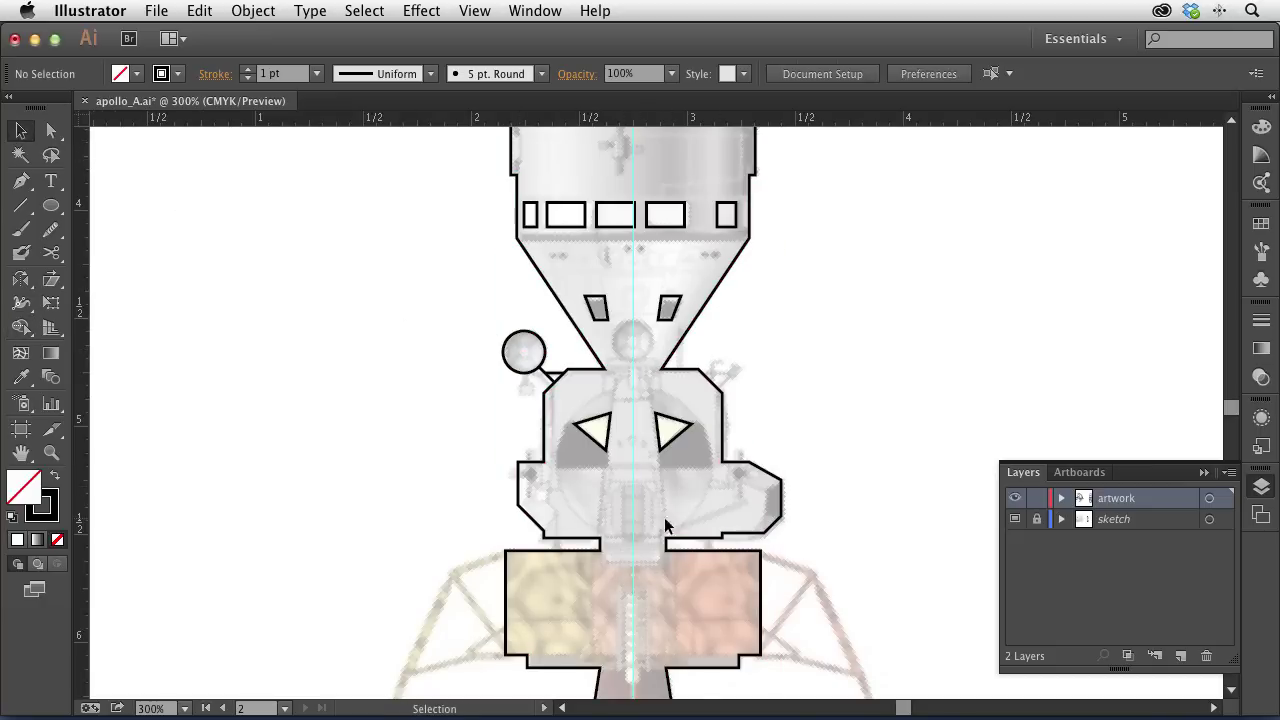
{"action": "scroll", "coordinate": [666, 527], "scroll_direction": "down", "scroll_amount": 5}
{"action": "scroll", "coordinate": [660, 540], "scroll_direction": "right", "scroll_amount": 3}
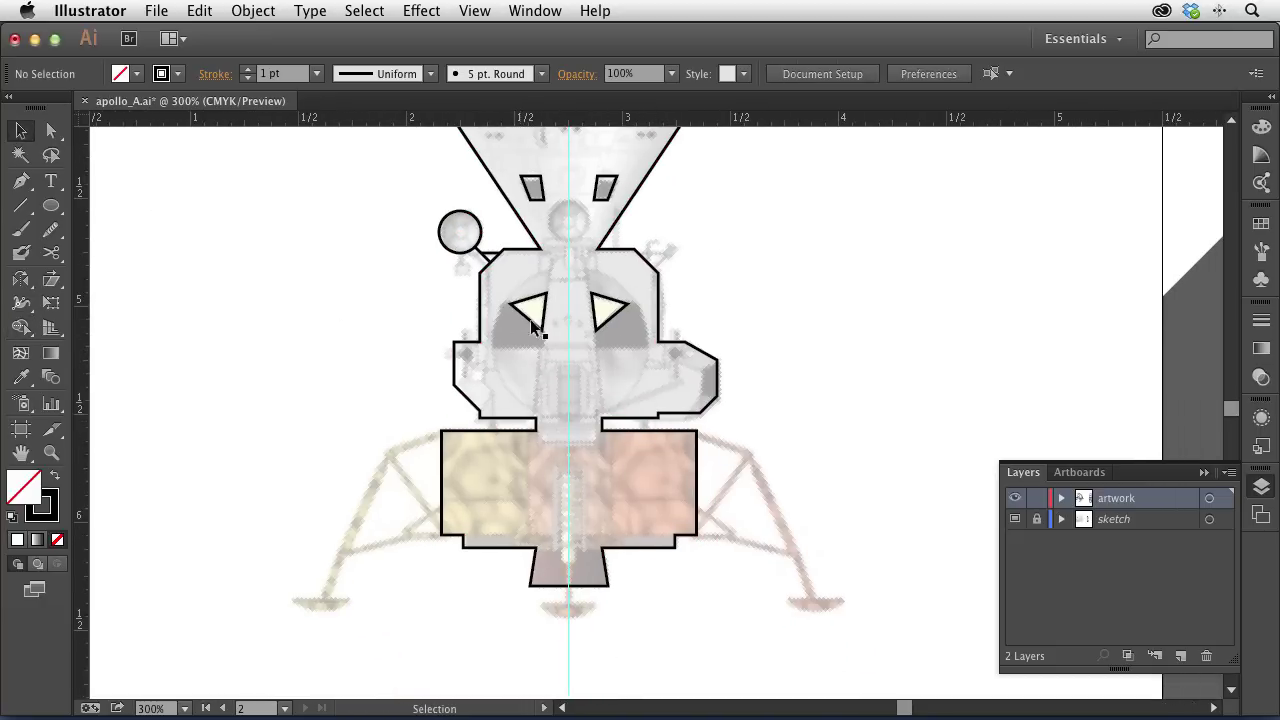
Step: Pen the right landing leg from the descent stage out to the foot
{"action": "key", "text": "p"}
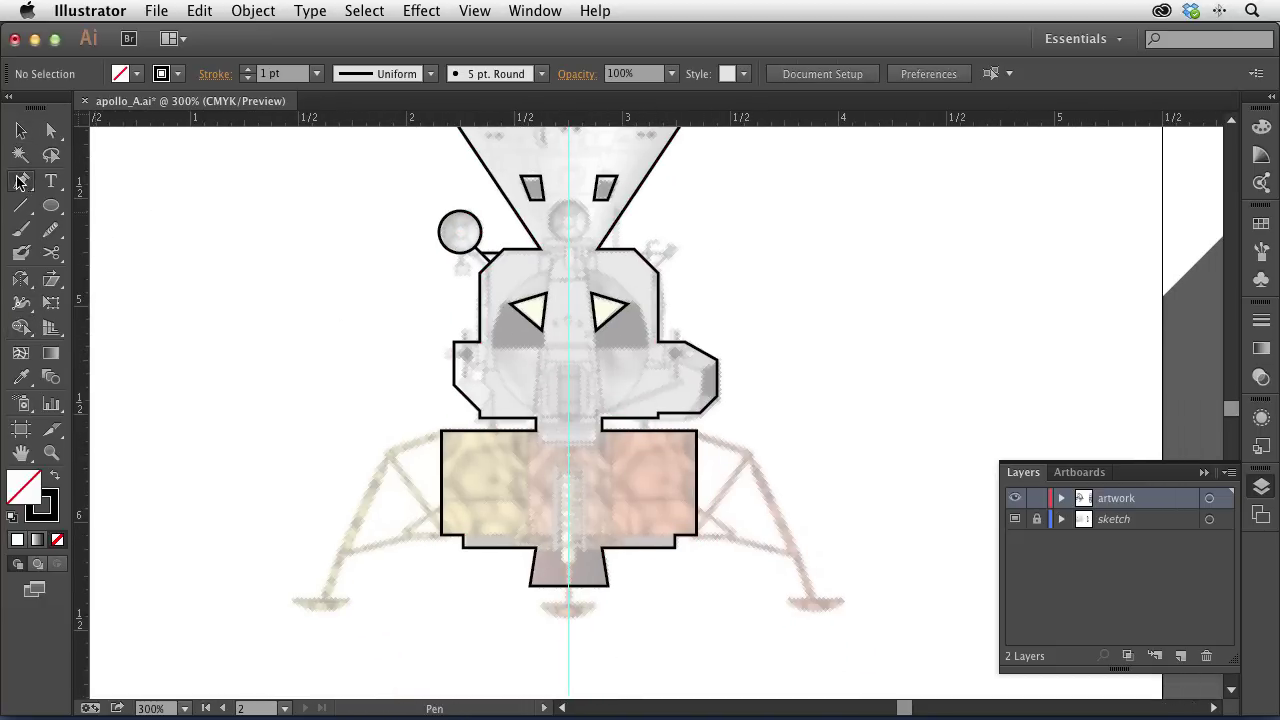
{"action": "left_click", "coordinate": [697, 437]}
{"action": "left_click", "coordinate": [750, 455]}
{"action": "left_click", "coordinate": [816, 604]}
{"action": "left_click", "coordinate": [823, 510], "text": "ctrl"}
Step: Add struts and cross braces linking the right leg to the descent stage
{"action": "left_click", "coordinate": [750, 455]}
{"action": "left_click", "coordinate": [699, 532]}
{"action": "left_click", "coordinate": [723, 543], "text": "ctrl"}
{"action": "left_click", "coordinate": [708, 516]}
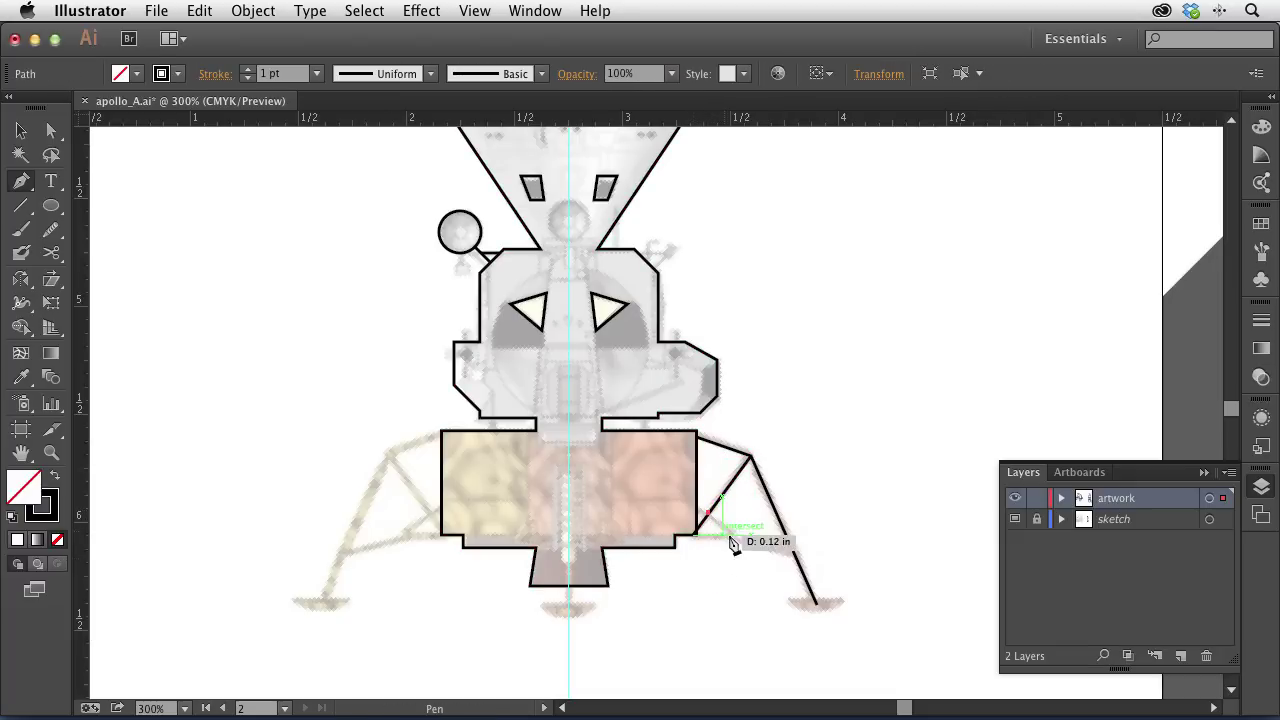
{"action": "left_click", "coordinate": [736, 535]}
{"action": "left_click", "coordinate": [710, 564], "text": "ctrl"}
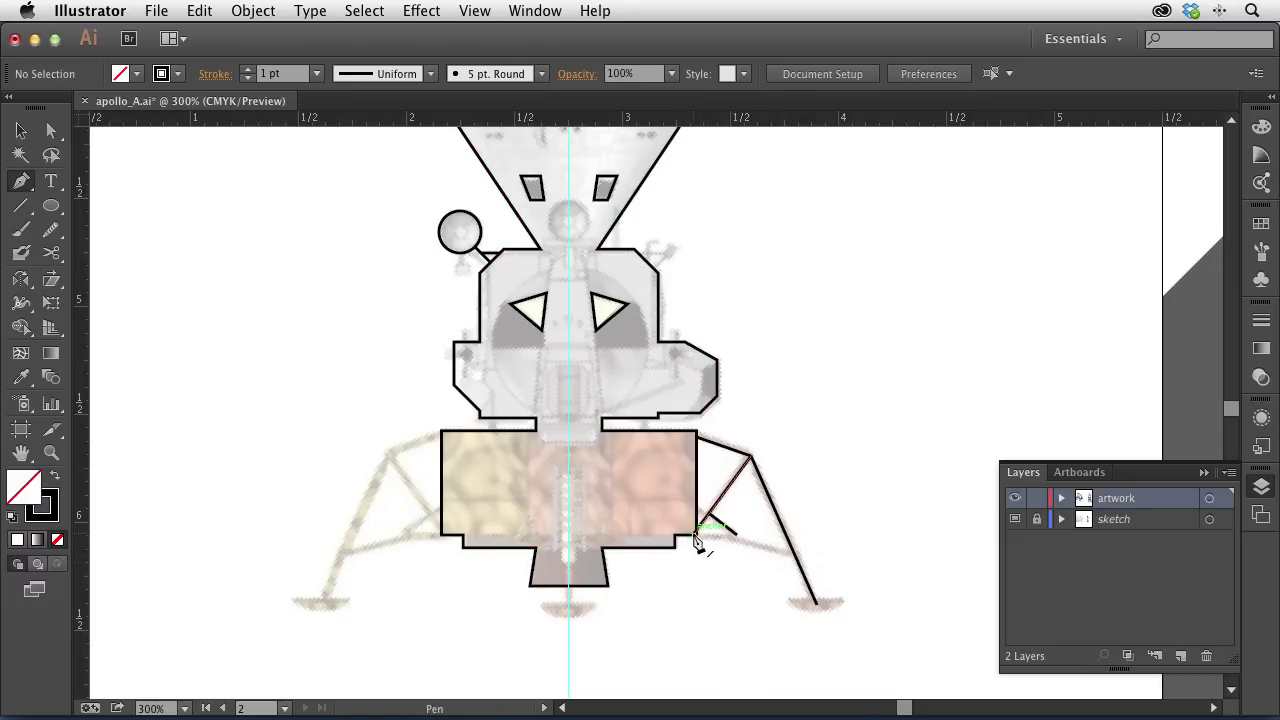
{"action": "left_click", "coordinate": [698, 533]}
{"action": "left_click", "coordinate": [736, 535]}
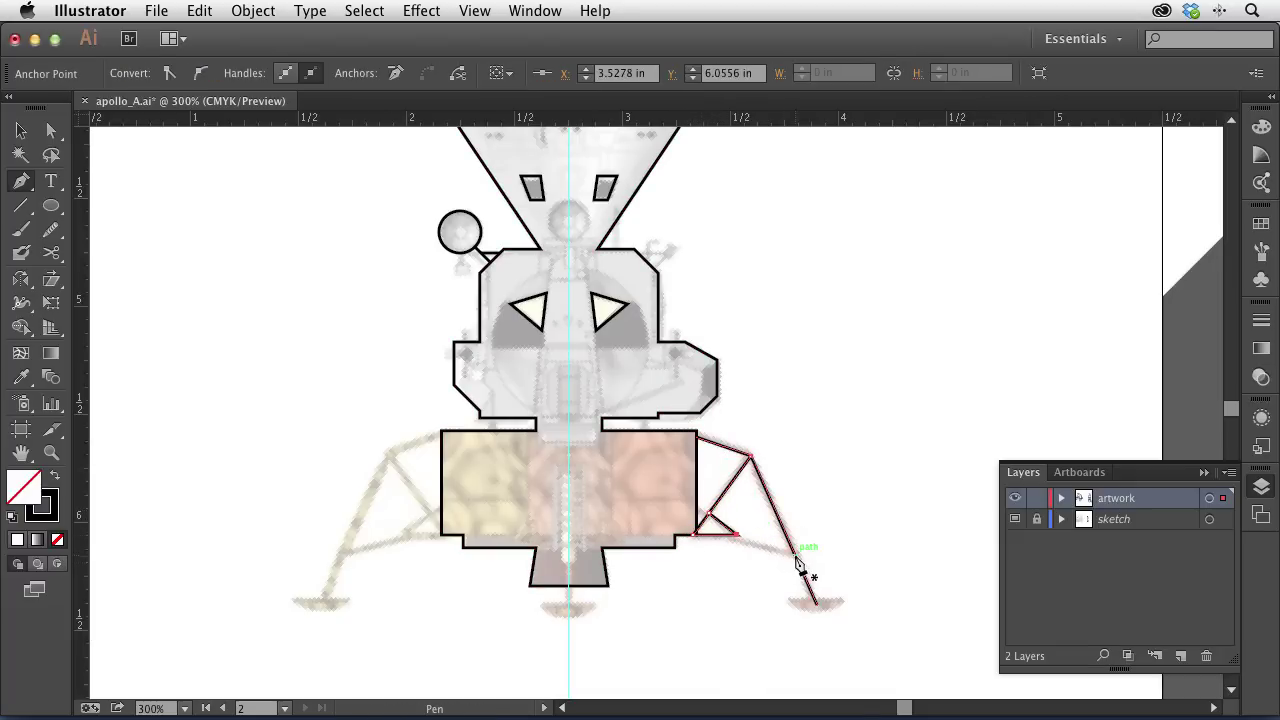
{"action": "left_click", "coordinate": [806, 574]}
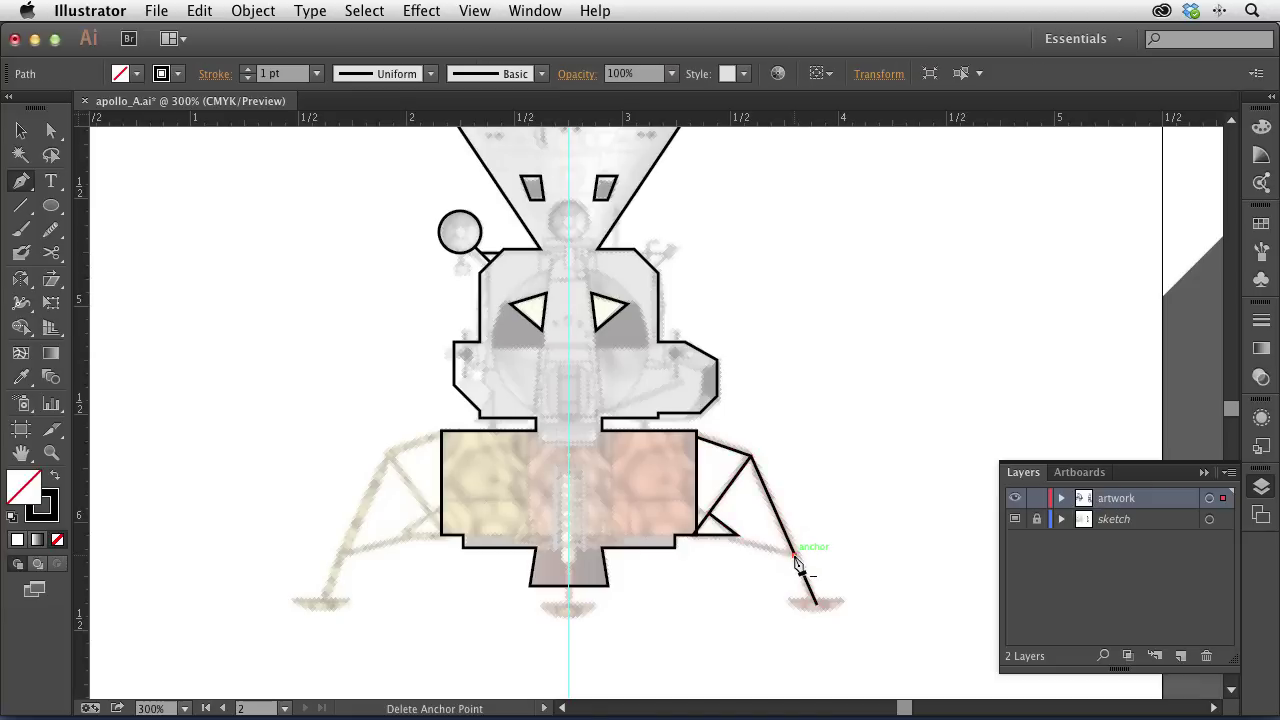
{"action": "left_click", "coordinate": [737, 535]}
{"action": "left_click", "coordinate": [812, 496], "text": "ctrl"}
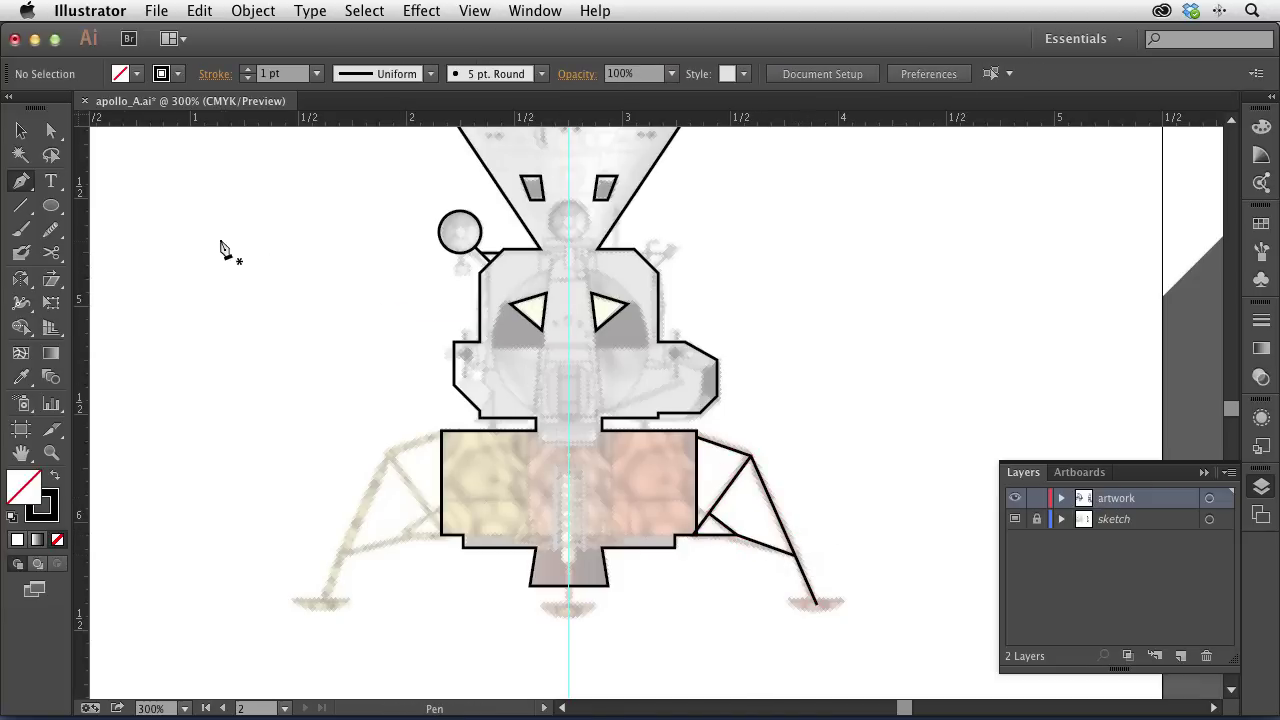
Step: Thicken the right landing leg's stroke to 2 pt
{"action": "left_click", "coordinate": [51, 130]}
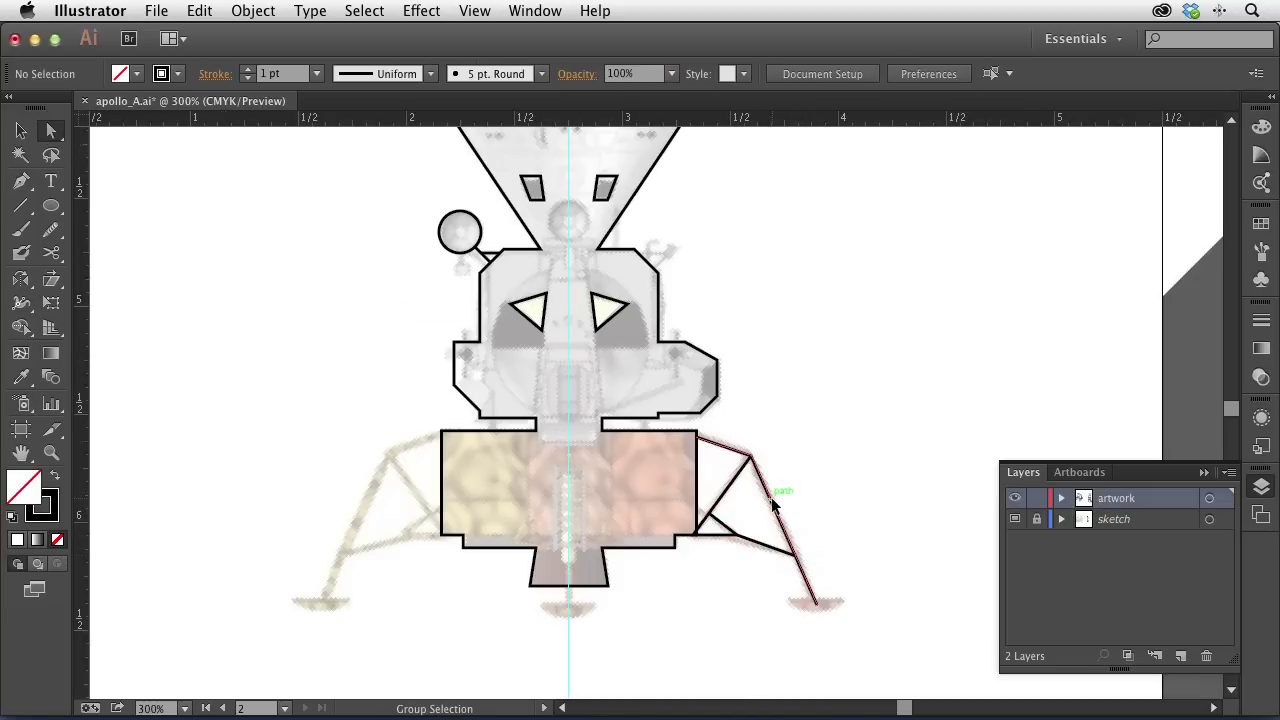
{"action": "left_click", "coordinate": [770, 485]}
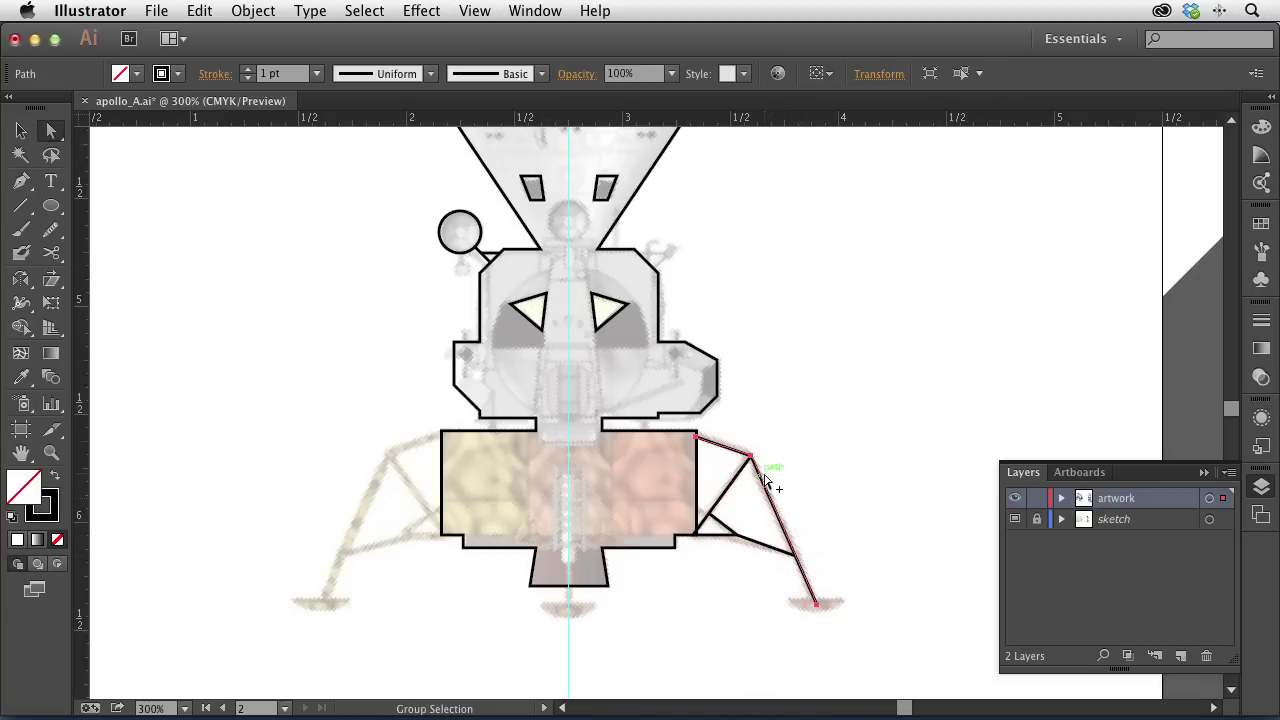
{"action": "left_click", "coordinate": [247, 69]}
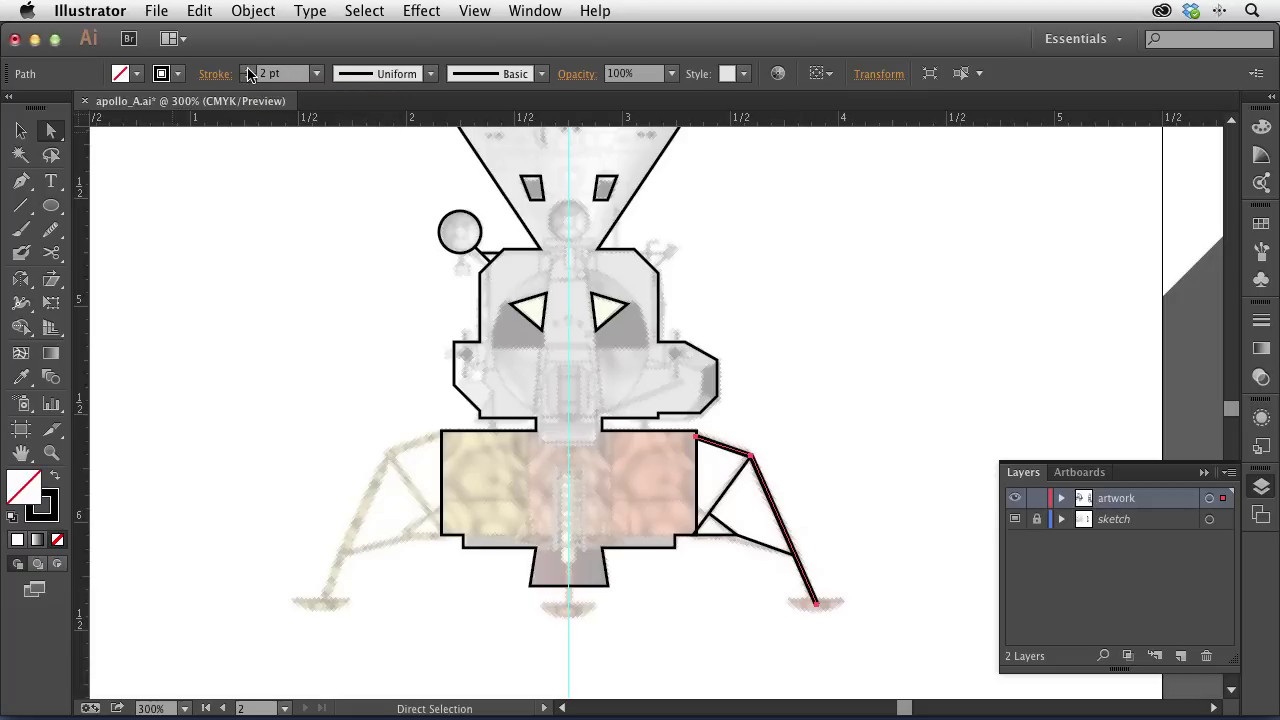
{"action": "left_click", "coordinate": [860, 422]}
Step: Draw an oval footpad at the right foot and nudge it under the leg
{"action": "left_click", "coordinate": [56, 205]}
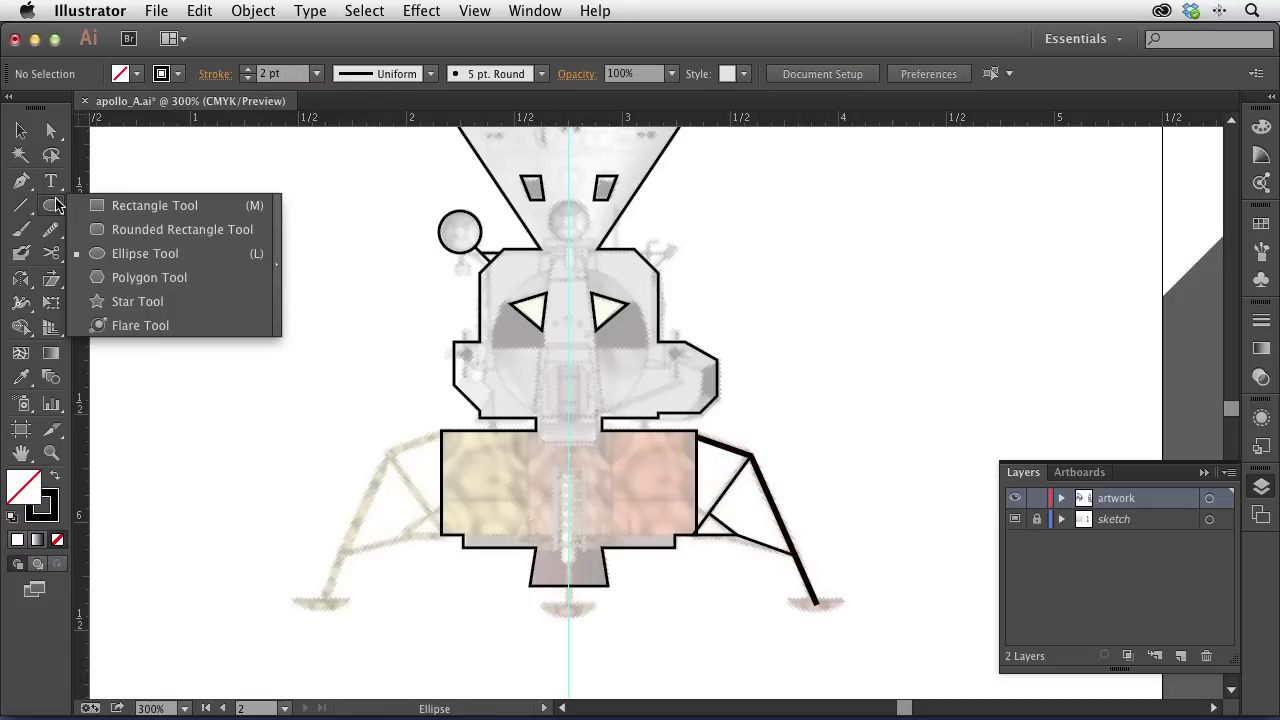
{"action": "left_click", "coordinate": [138, 257]}
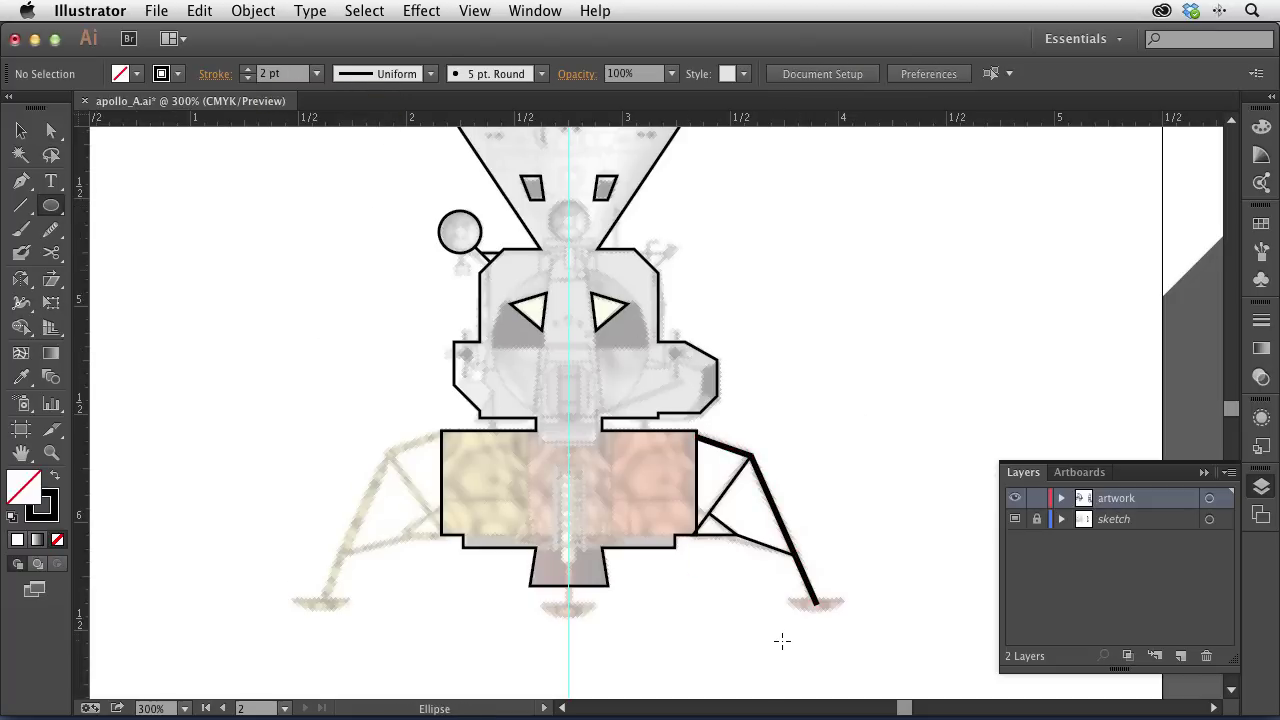
{"action": "left_click_drag", "start_coordinate": [817, 604], "coordinate": [843, 613]}
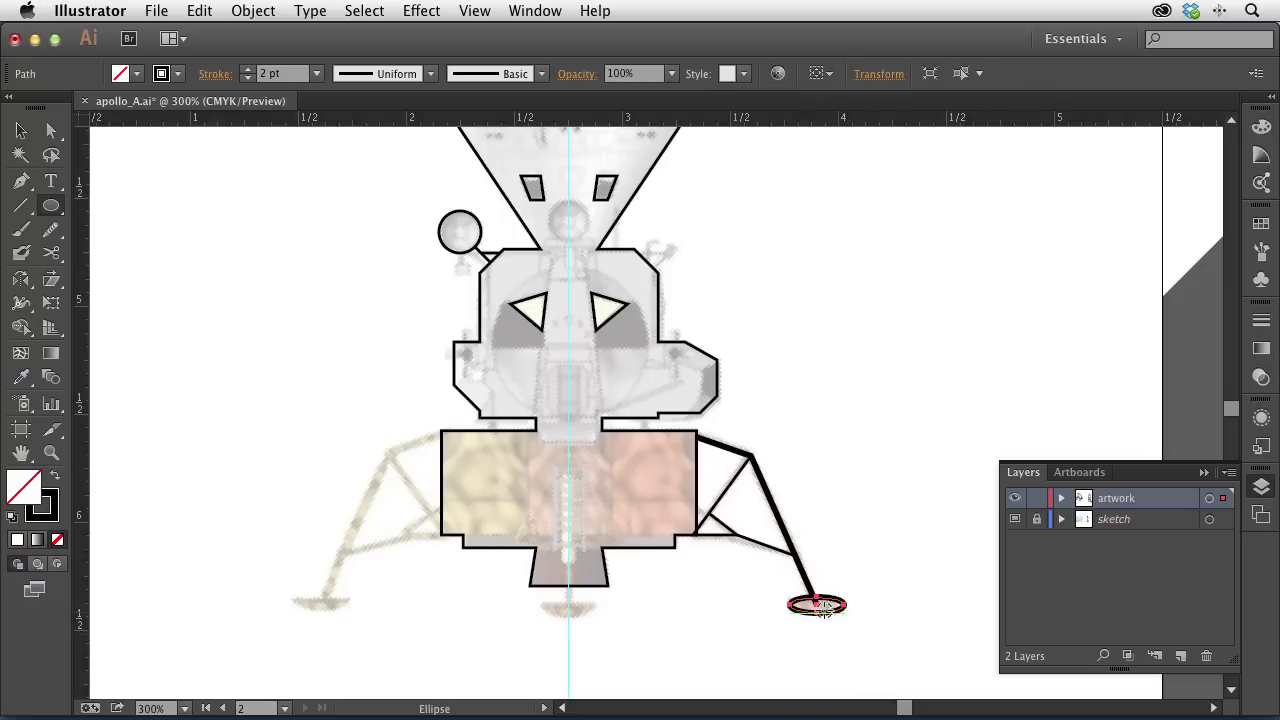
{"action": "key", "text": "a"}
{"action": "left_click", "coordinate": [685, 447]}
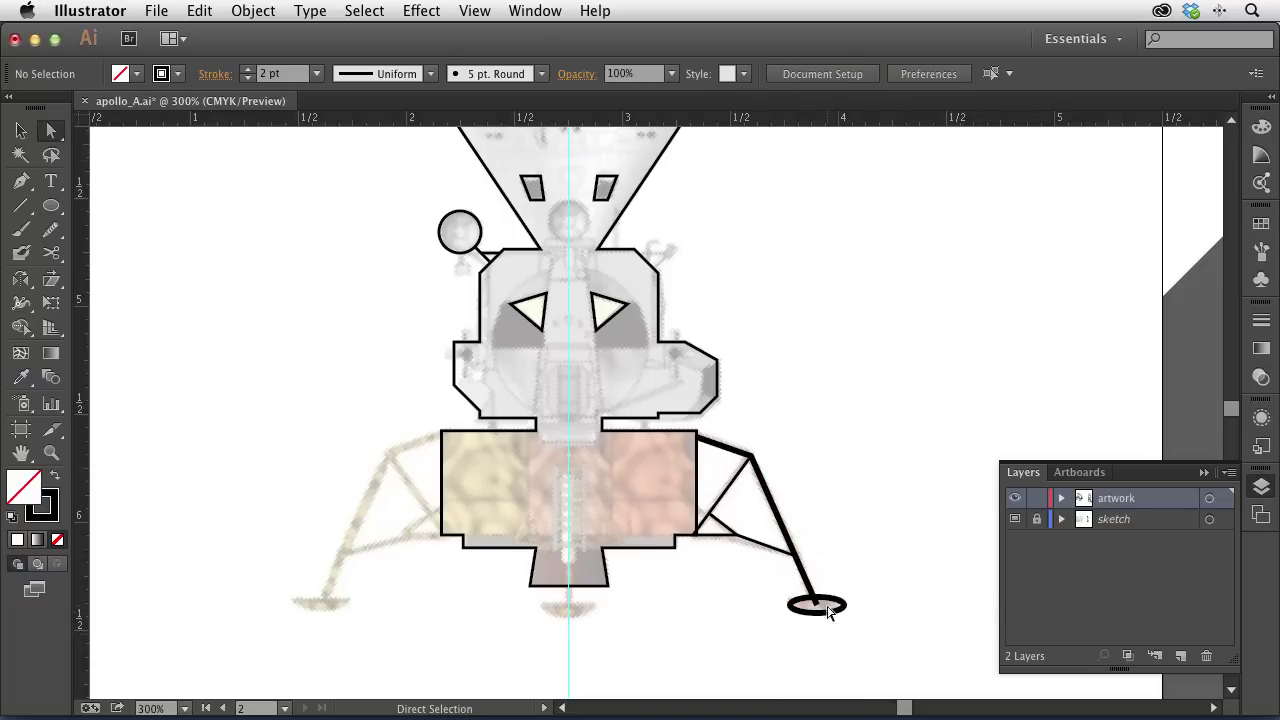
{"action": "left_click_drag", "start_coordinate": [828, 612], "coordinate": [829, 608]}
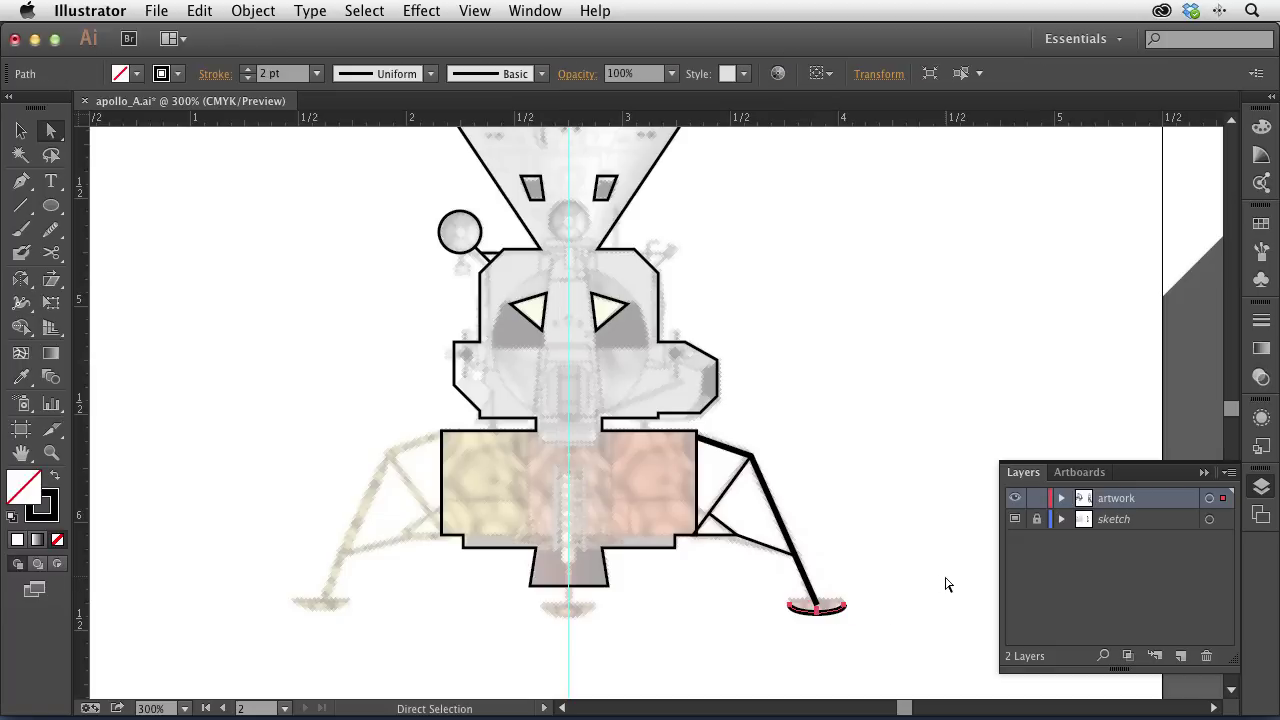
{"action": "left_click", "coordinate": [935, 548]}
Step: Fill the footpad solid black and copy it under the lander's centre
{"action": "left_click", "coordinate": [838, 607], "text": "alt"}
{"action": "key", "text": "x"}
{"action": "key", "text": "x"}
{"action": "key", "text": "ctrl"}
{"action": "key", "text": "shift+x"}
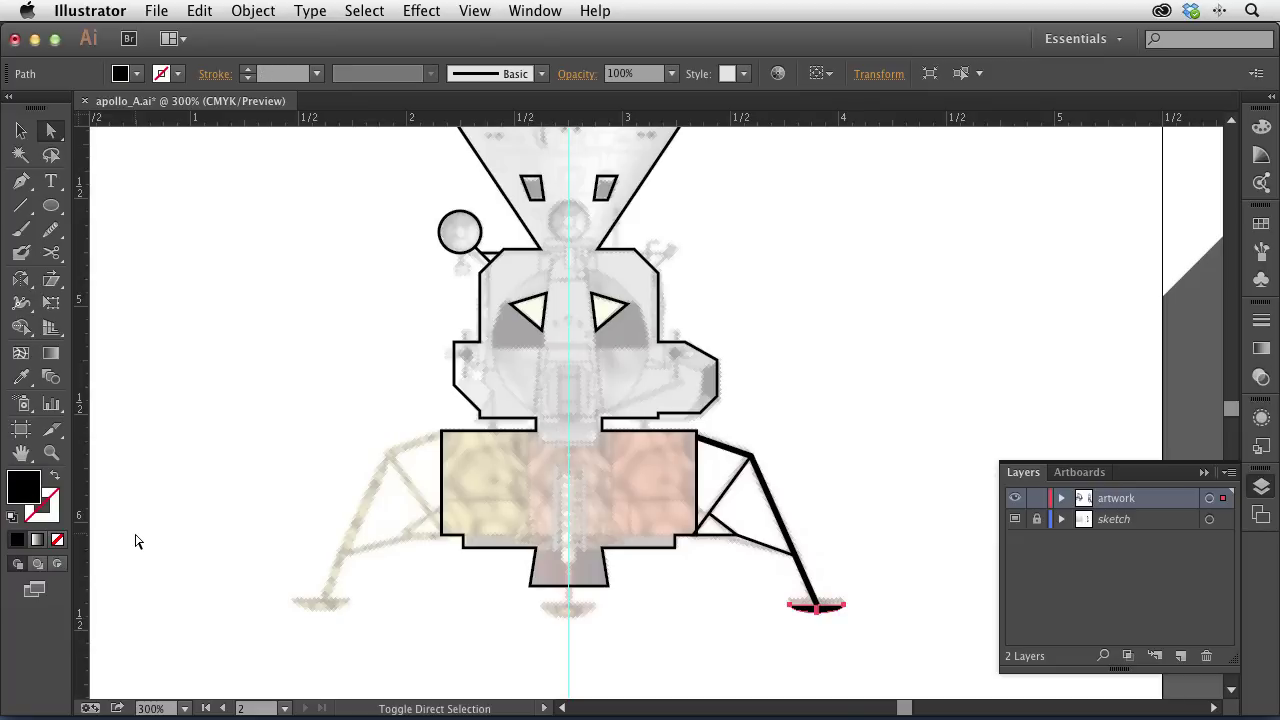
{"action": "left_click", "coordinate": [871, 575]}
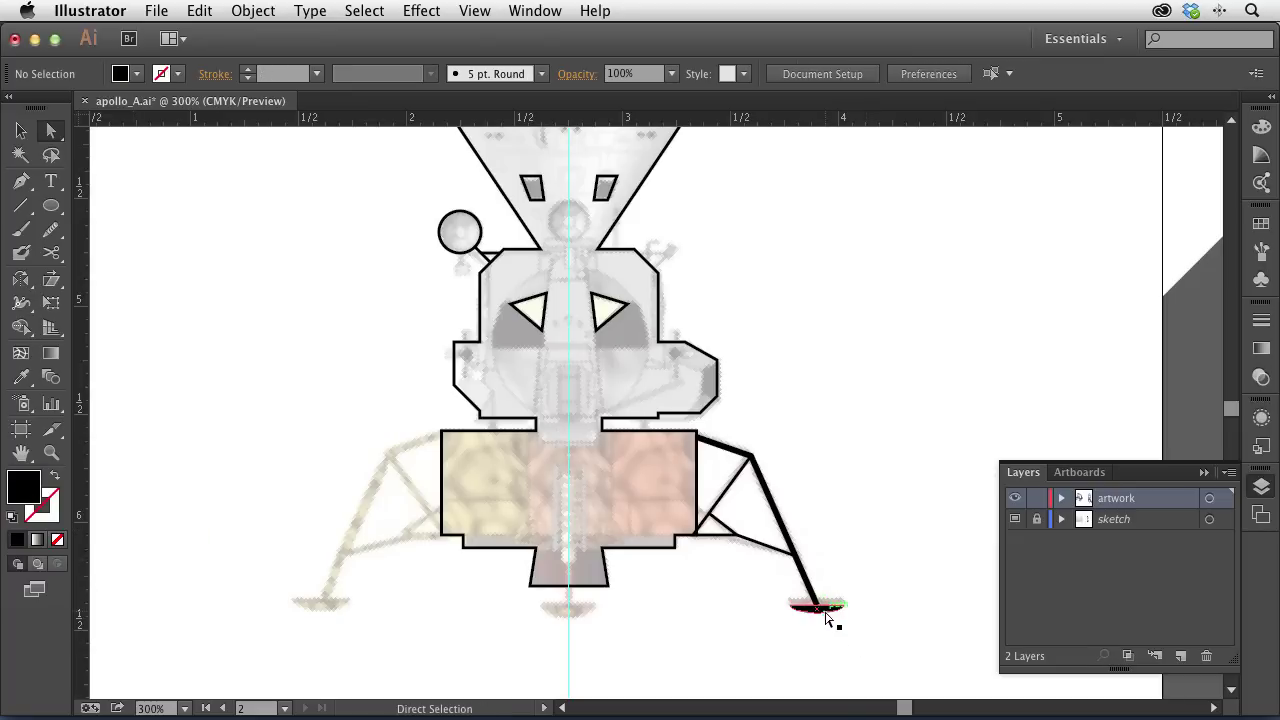
{"action": "left_click", "coordinate": [824, 614]}
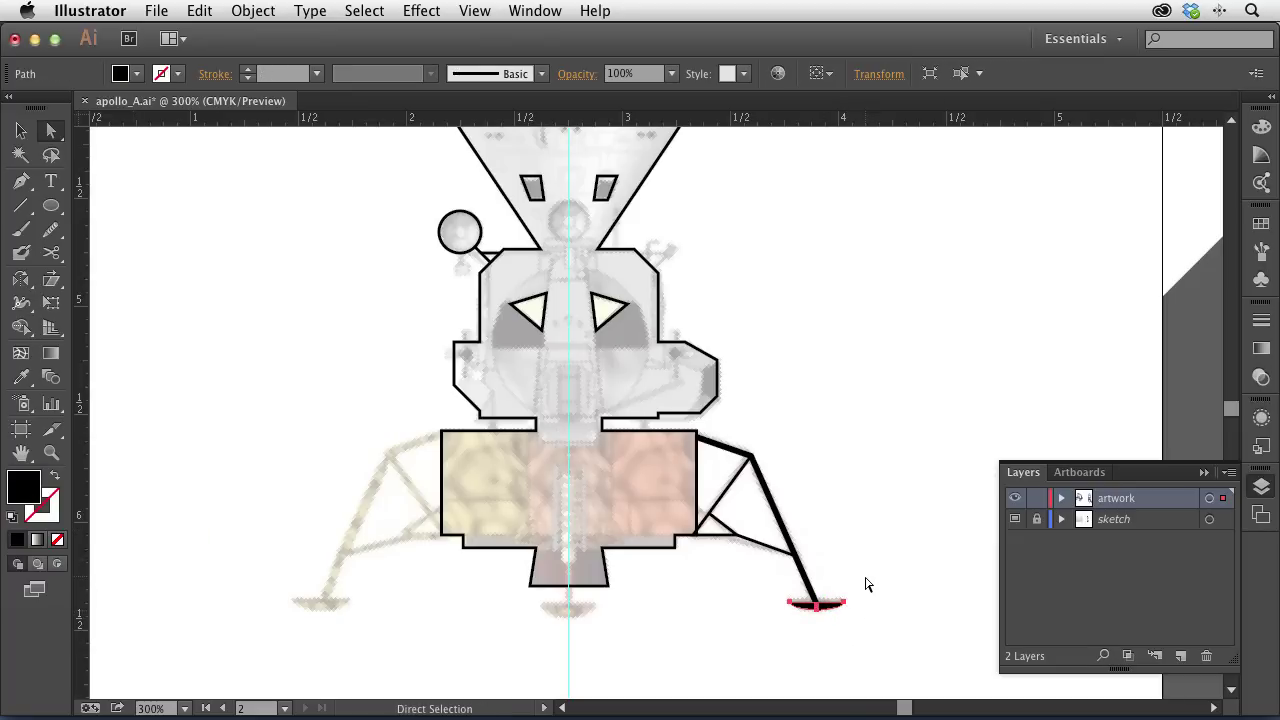
{"action": "left_click", "coordinate": [865, 579]}
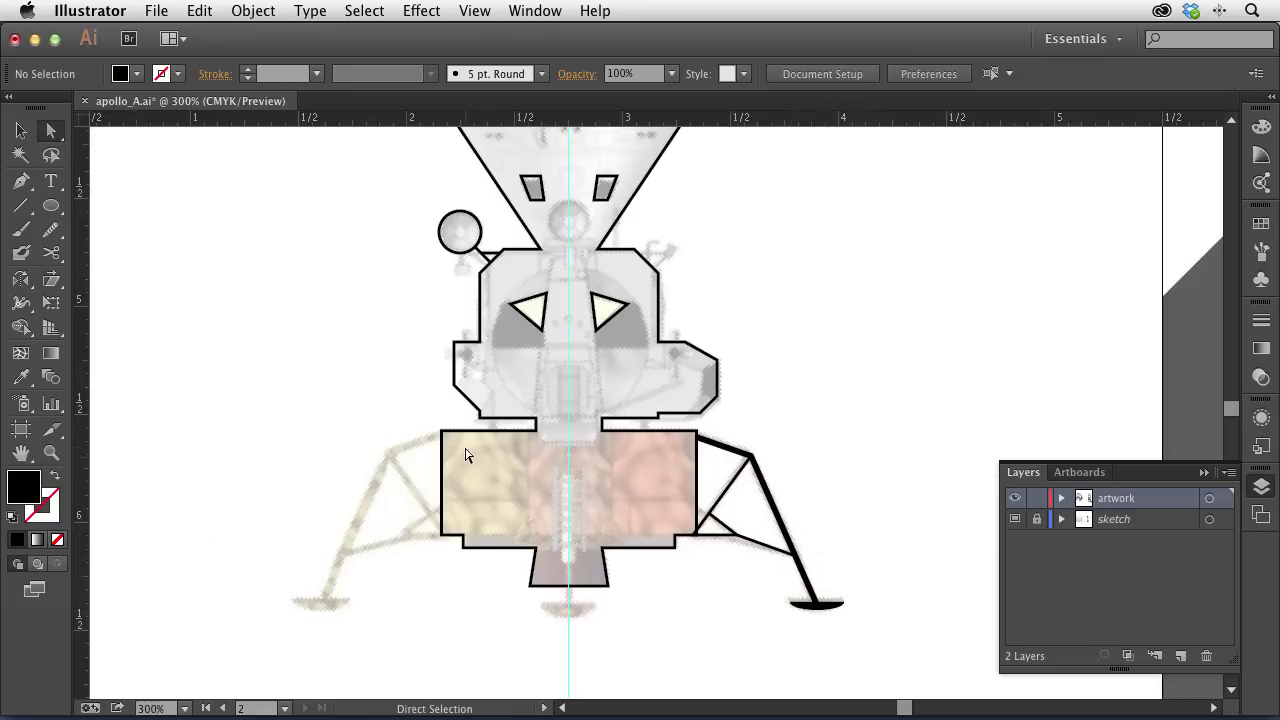
{"action": "left_click", "coordinate": [21, 130]}
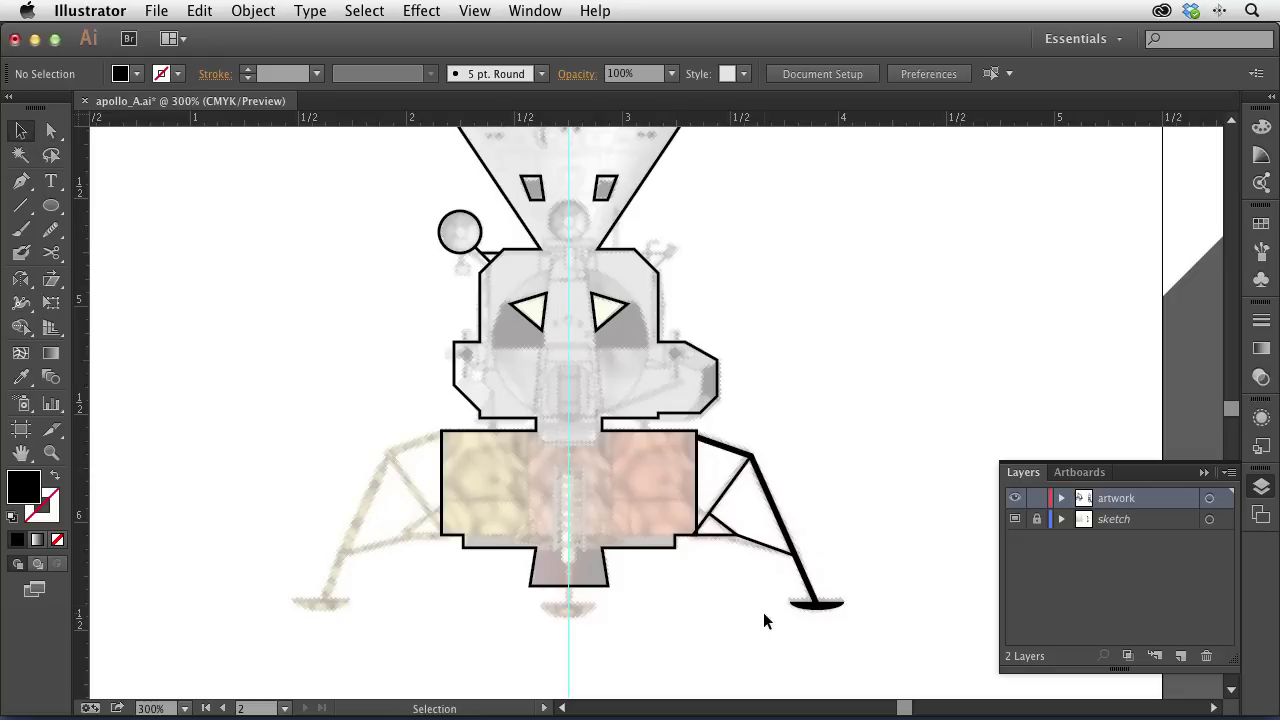
{"action": "mouse_move", "coordinate": [835, 605]}
{"action": "left_mouse_down"}
{"action": "mouse_move", "coordinate": [575, 615]}
{"action": "mouse_move", "coordinate": [585, 607]}
{"action": "left_mouse_up"}
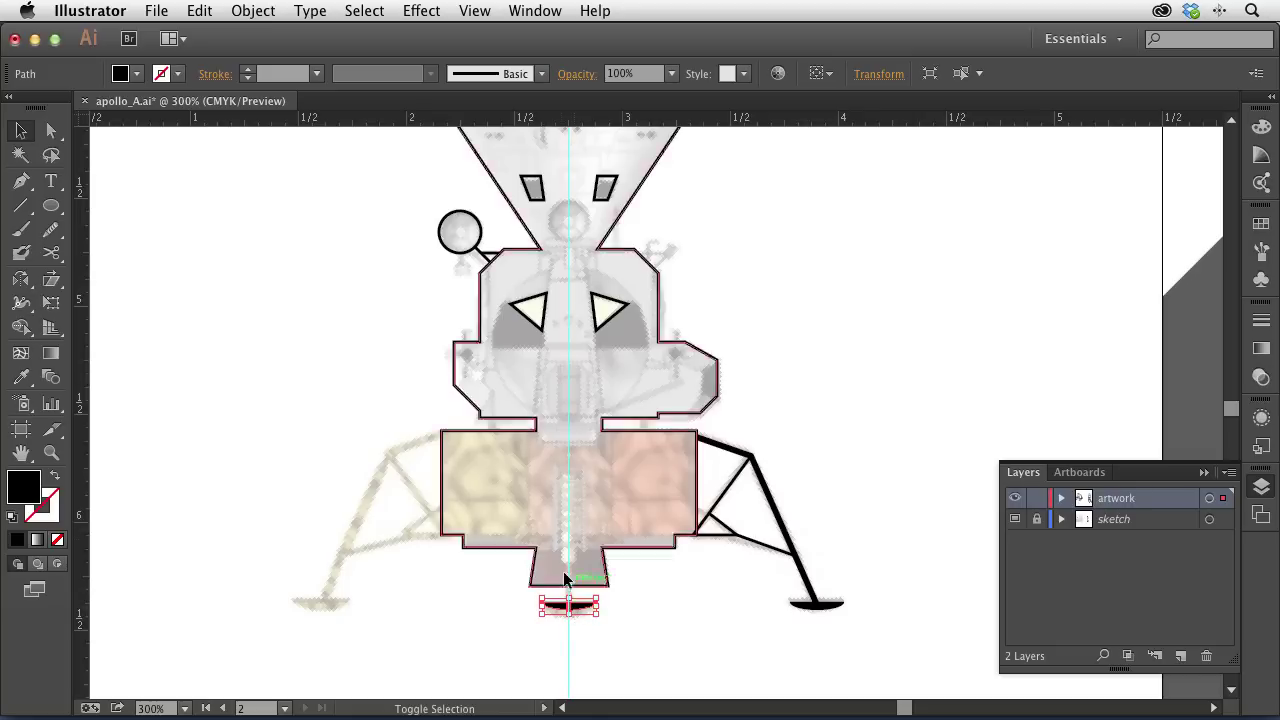
Step: Draw a short black 2 pt strut above the centre footpad
{"action": "key", "text": "p"}
{"action": "left_click", "coordinate": [568, 605]}
{"action": "left_click", "coordinate": [567, 568]}
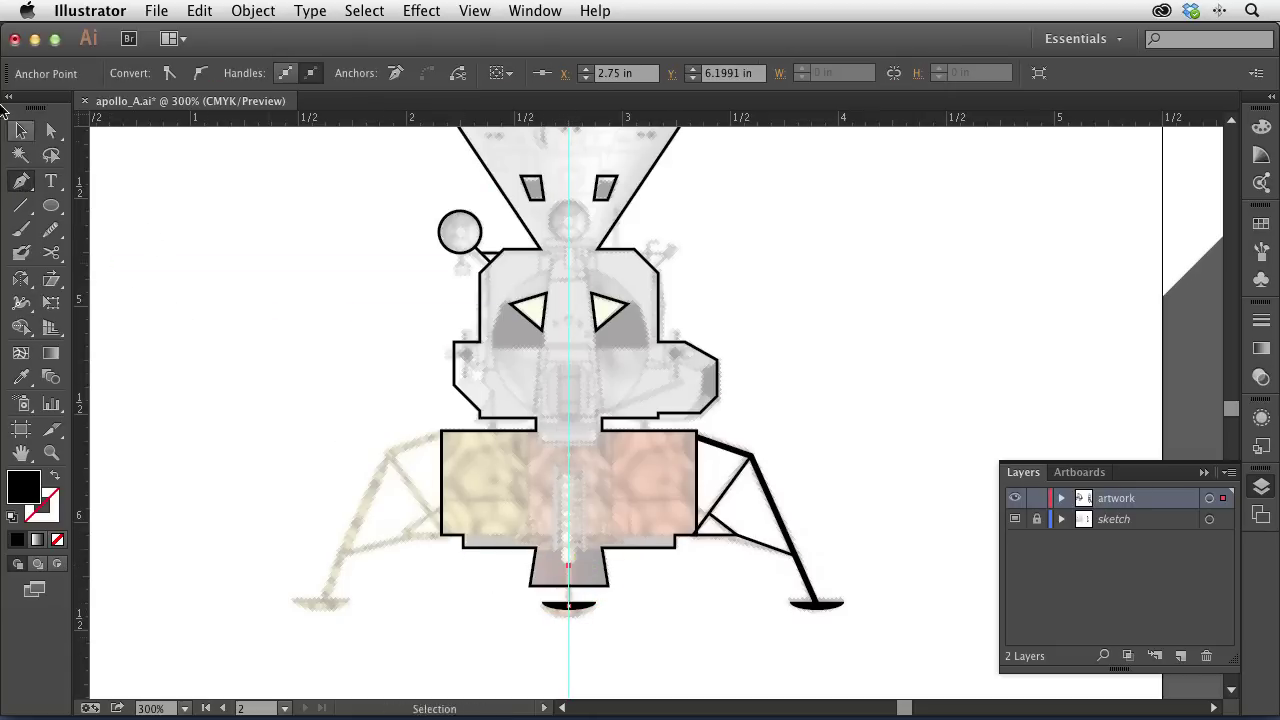
{"action": "left_click", "coordinate": [51, 130]}
{"action": "left_click_drag", "start_coordinate": [567, 566], "coordinate": [568, 585]}
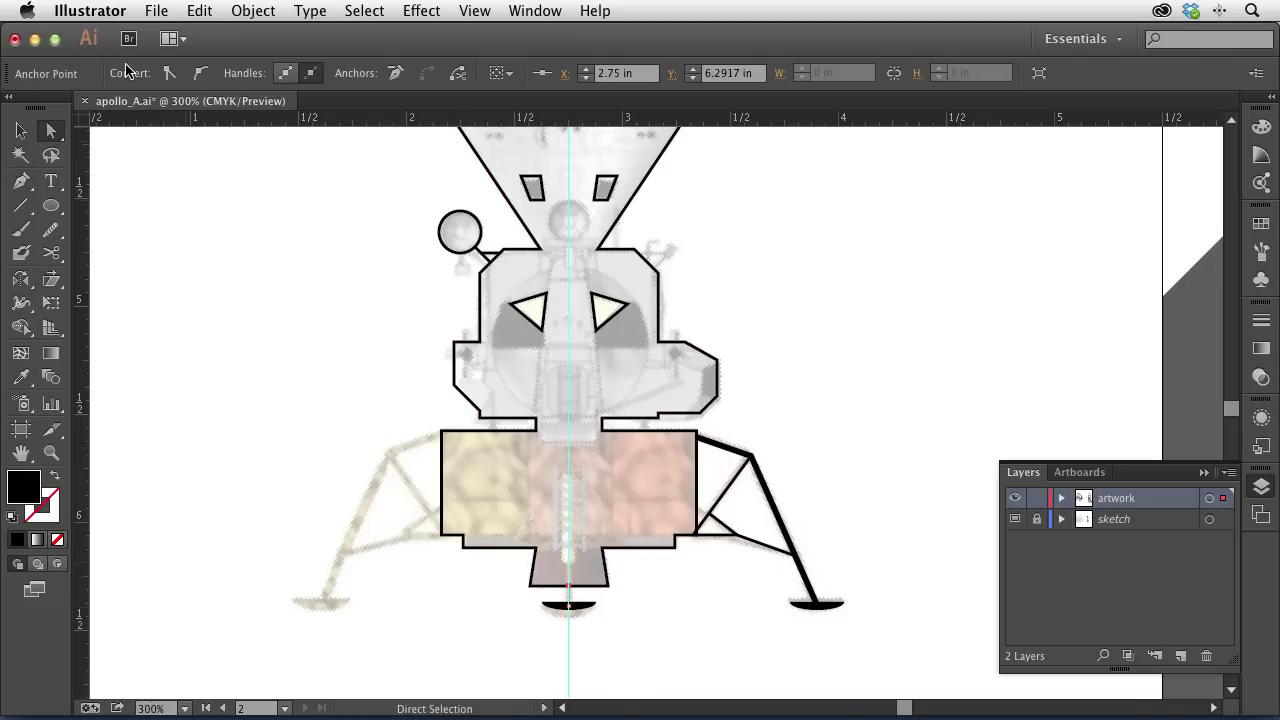
{"action": "left_click", "coordinate": [55, 476]}
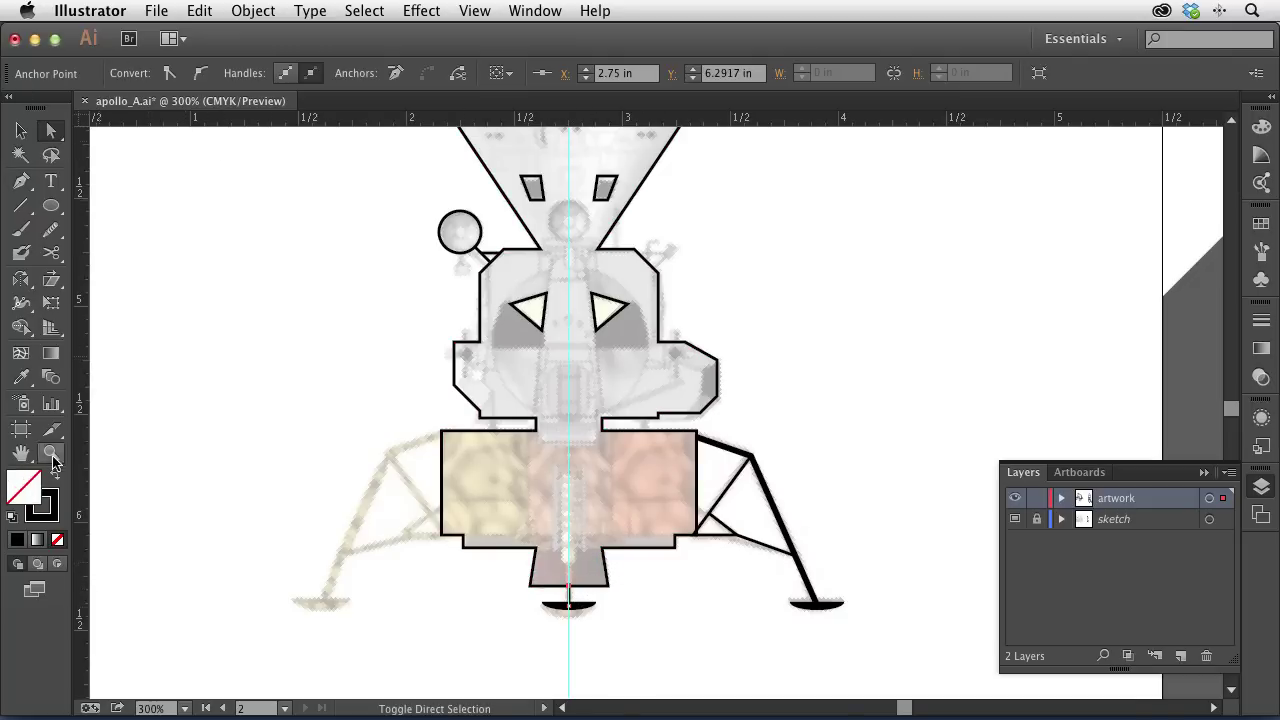
{"action": "left_click", "coordinate": [21, 131]}
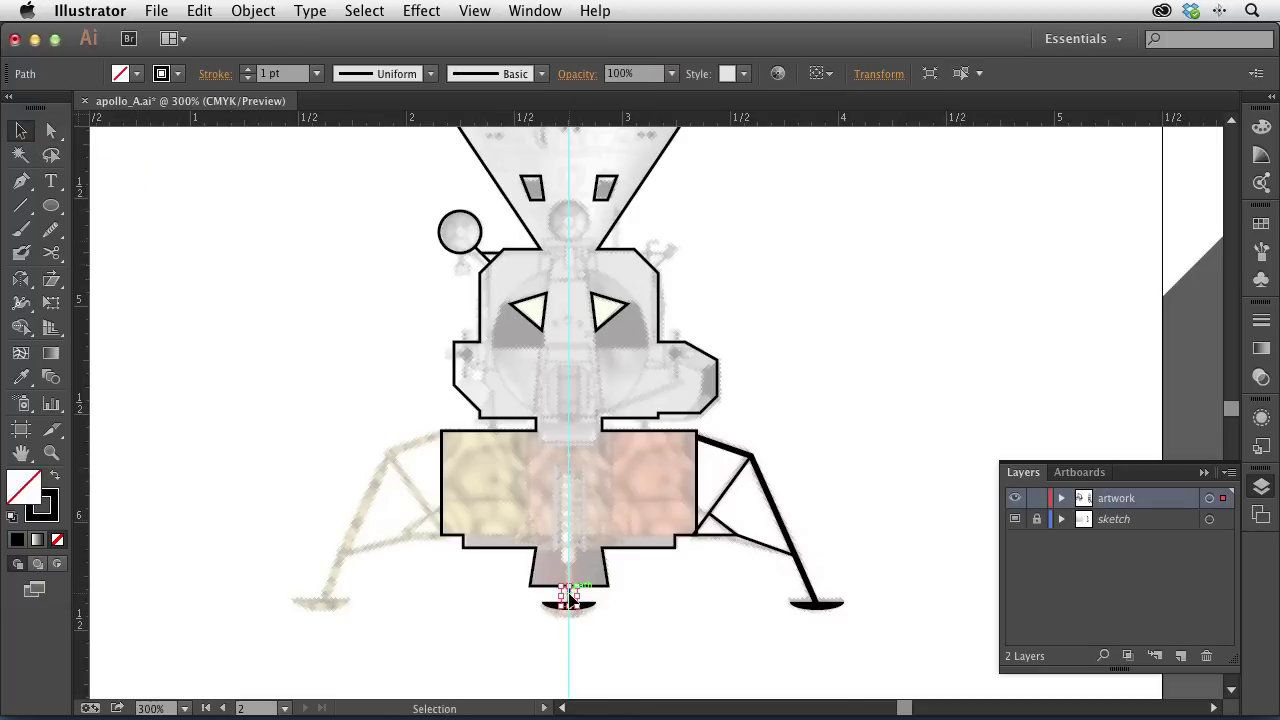
{"action": "left_click", "coordinate": [247, 68]}
{"action": "left_click", "coordinate": [247, 250]}
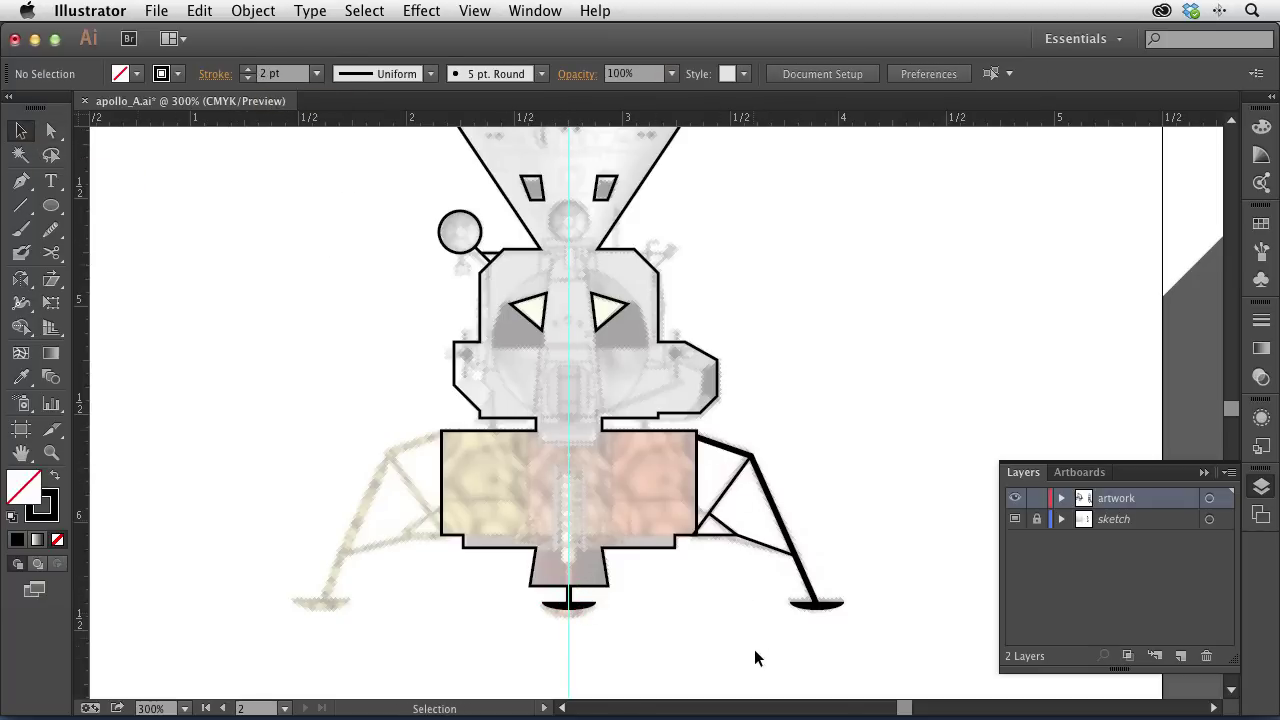
Step: Reflect a copy of the right landing leg onto the lander's left side
{"action": "left_click_drag", "start_coordinate": [708, 656], "coordinate": [896, 437]}
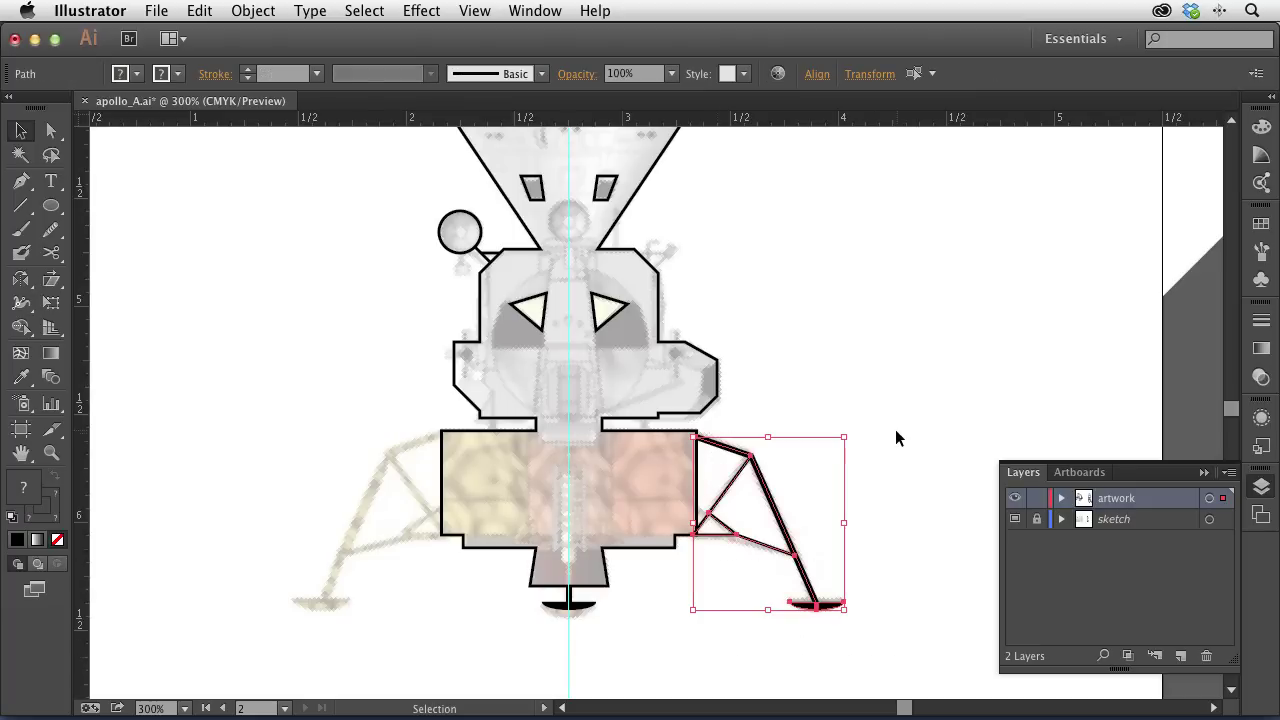
{"action": "key", "text": "o"}
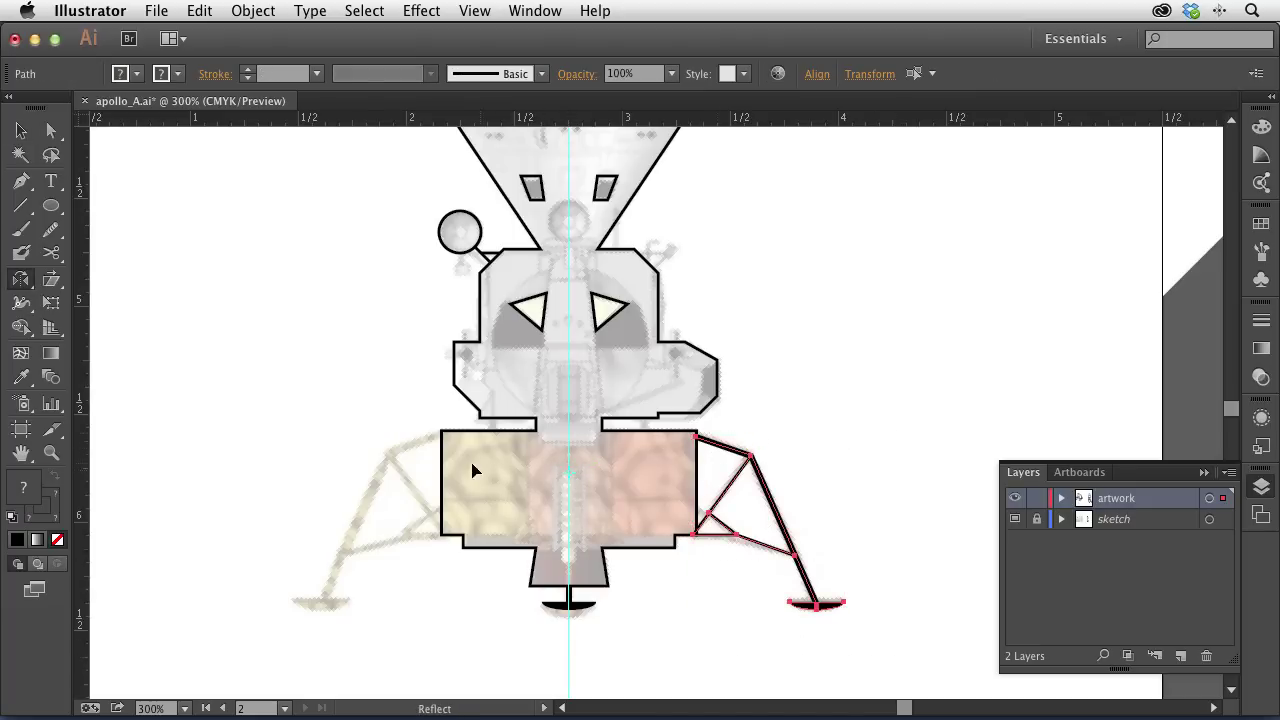
{"action": "left_click_drag", "start_coordinate": [383, 490], "coordinate": [477, 618]}
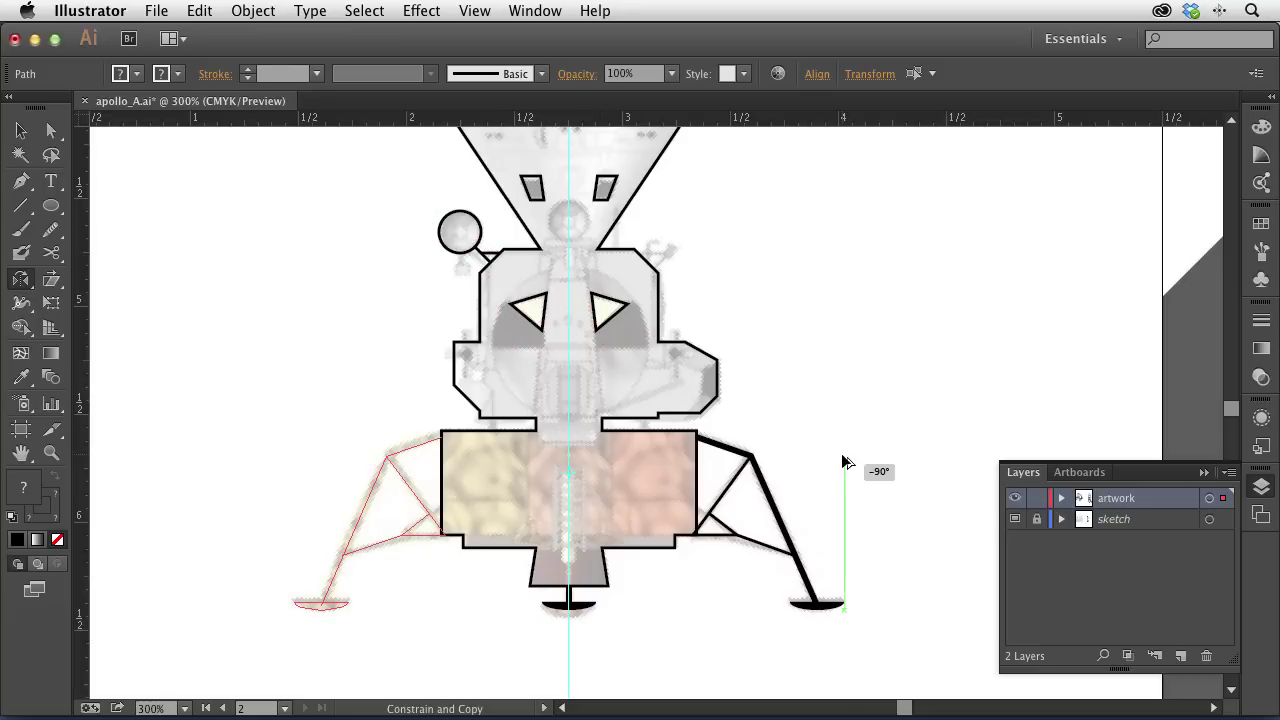
{"action": "left_click_drag", "start_coordinate": [824, 519], "coordinate": [846, 452]}
{"action": "key", "text": "v"}
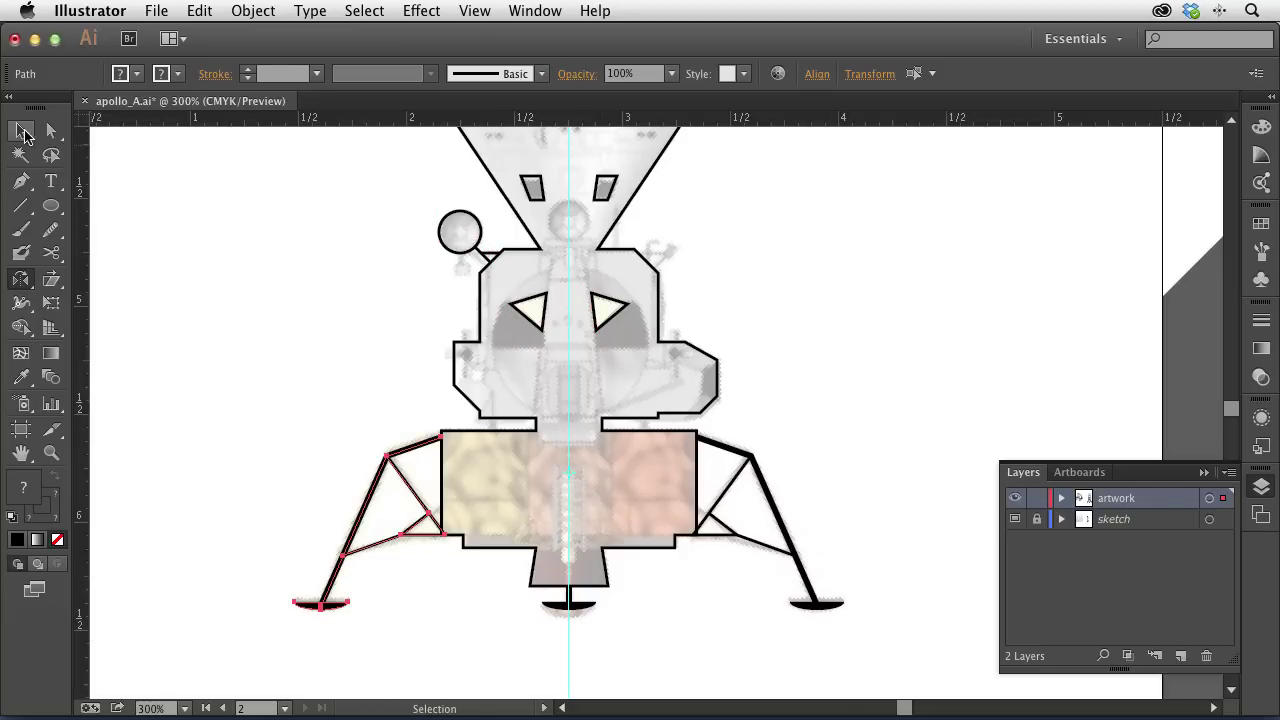
{"action": "left_click", "coordinate": [370, 344]}
{"action": "key", "text": "super+minus"}
{"action": "key", "text": "super+minus"}
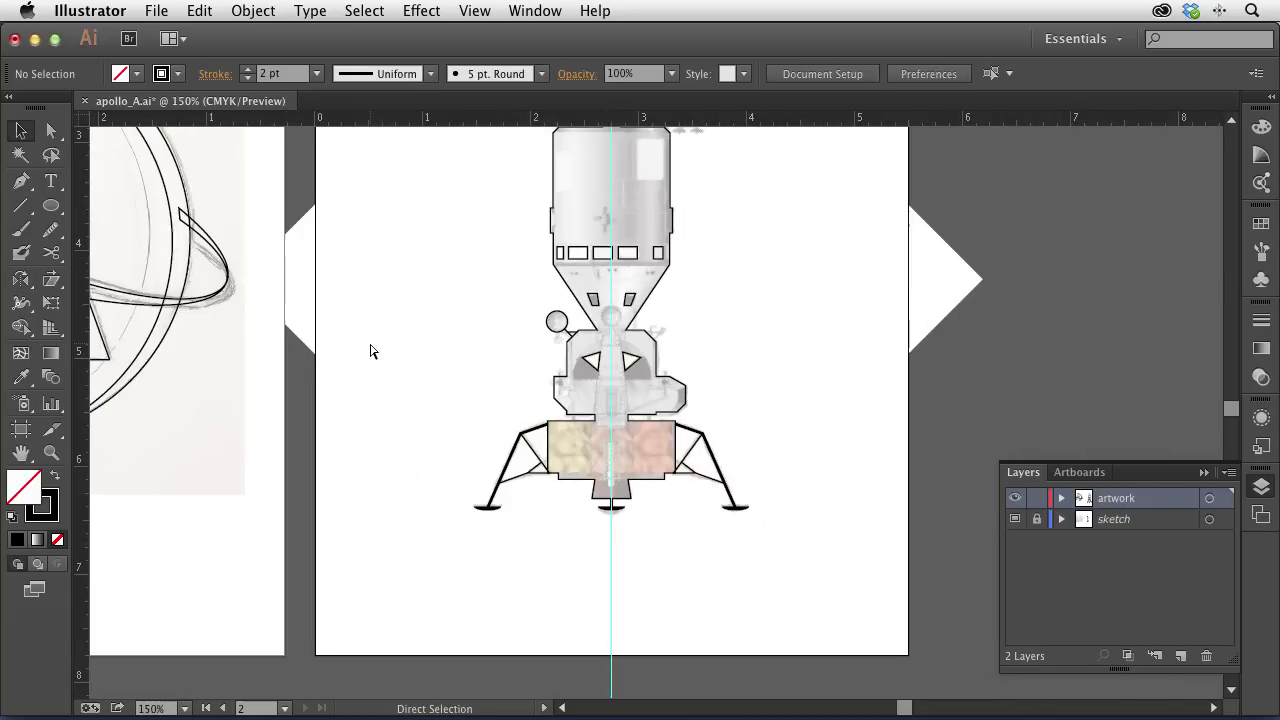
Step: View the whole finished lander, then pan left toward the A logo sketch artboard
{"action": "scroll", "coordinate": [555, 338], "scroll_direction": "up", "scroll_amount": 5}
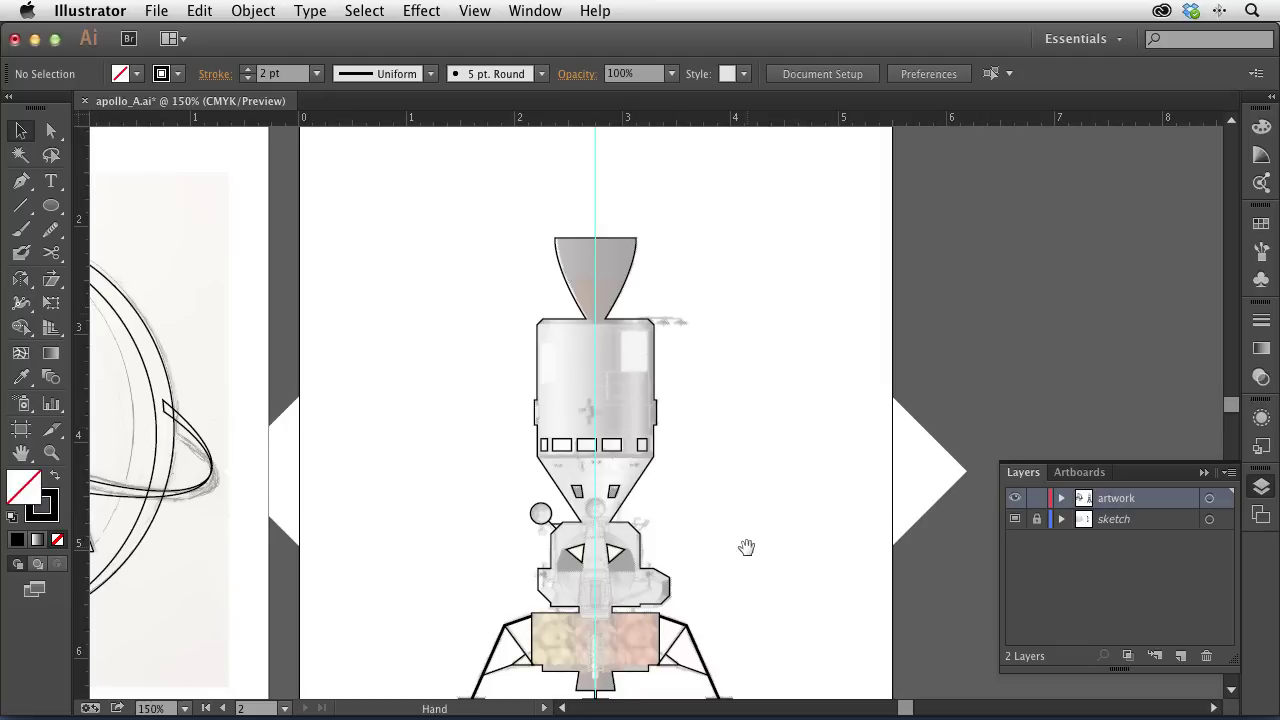
{"action": "left_click_drag", "start_coordinate": [743, 543], "coordinate": [738, 425]}
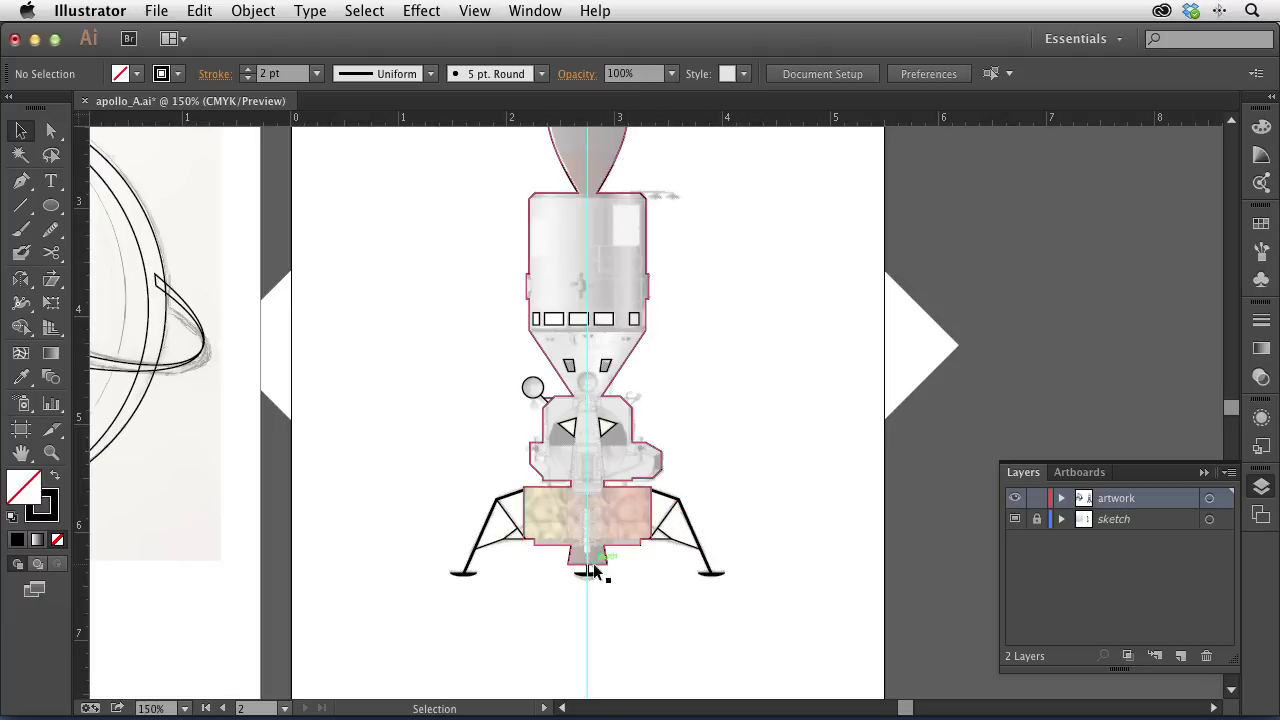
{"action": "left_click_drag", "start_coordinate": [386, 179], "coordinate": [832, 657]}
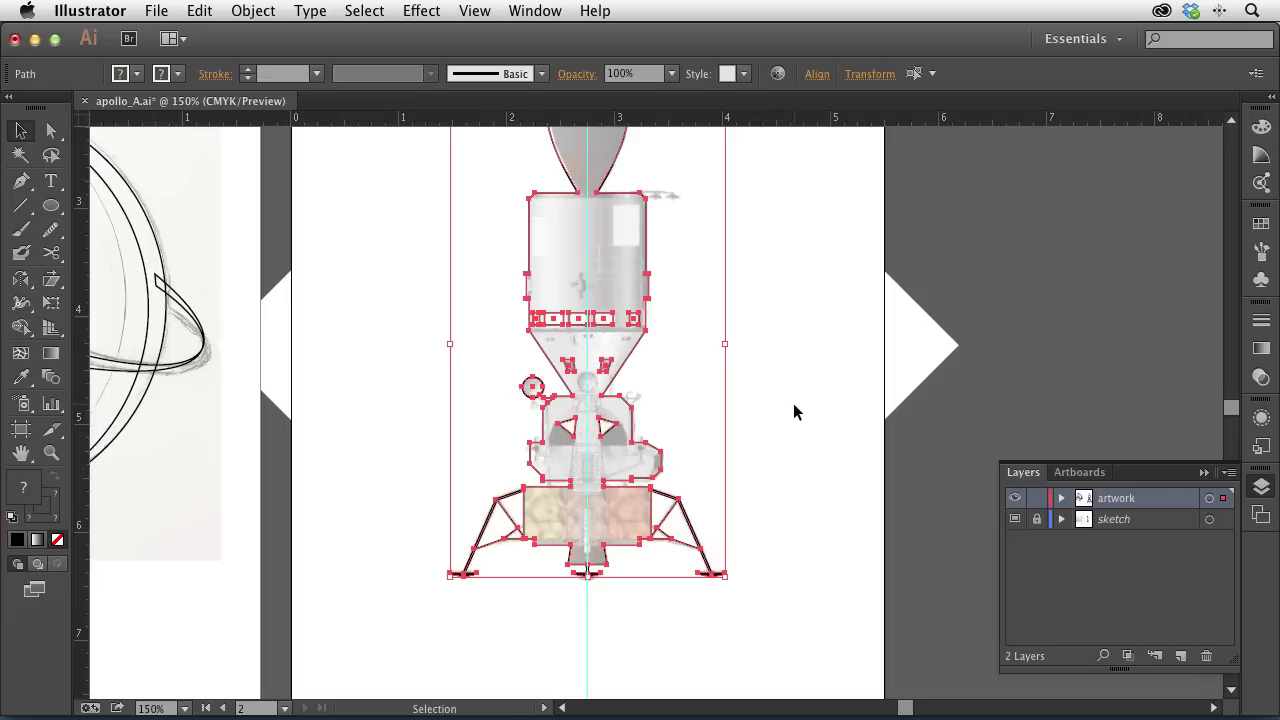
{"action": "key", "text": "a"}
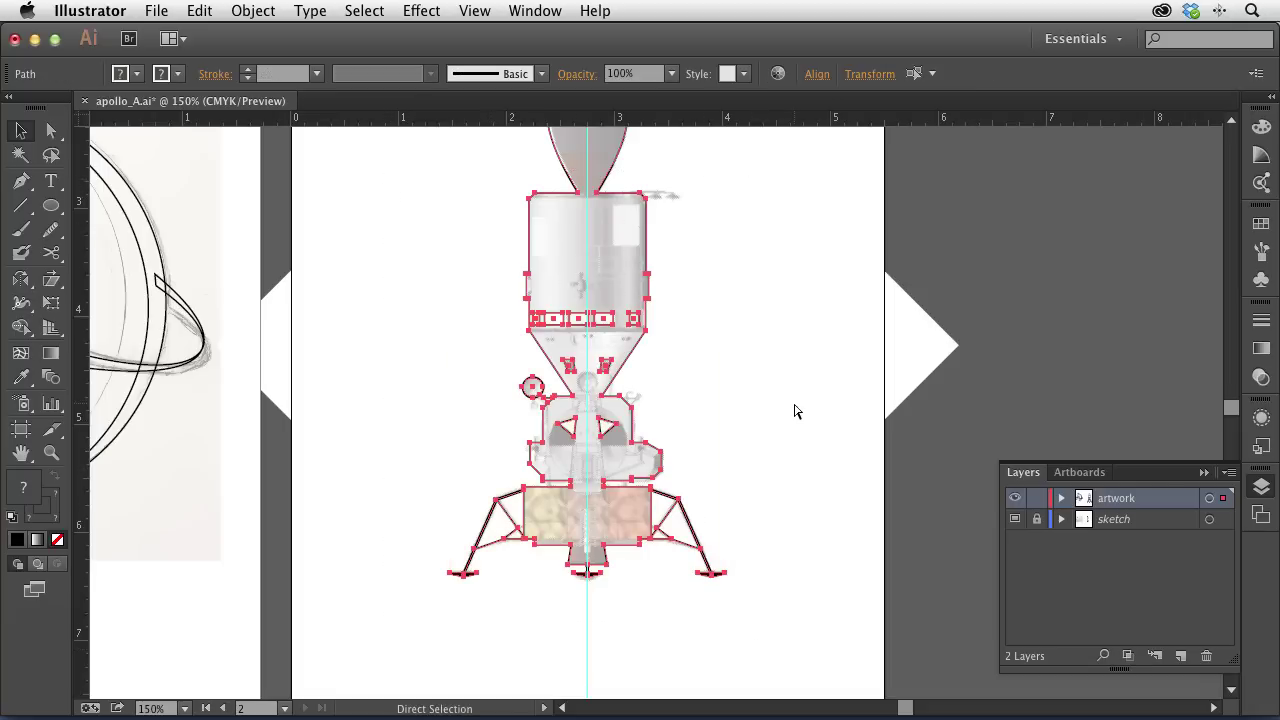
{"action": "key", "text": "v"}
{"action": "left_click", "coordinate": [809, 333]}
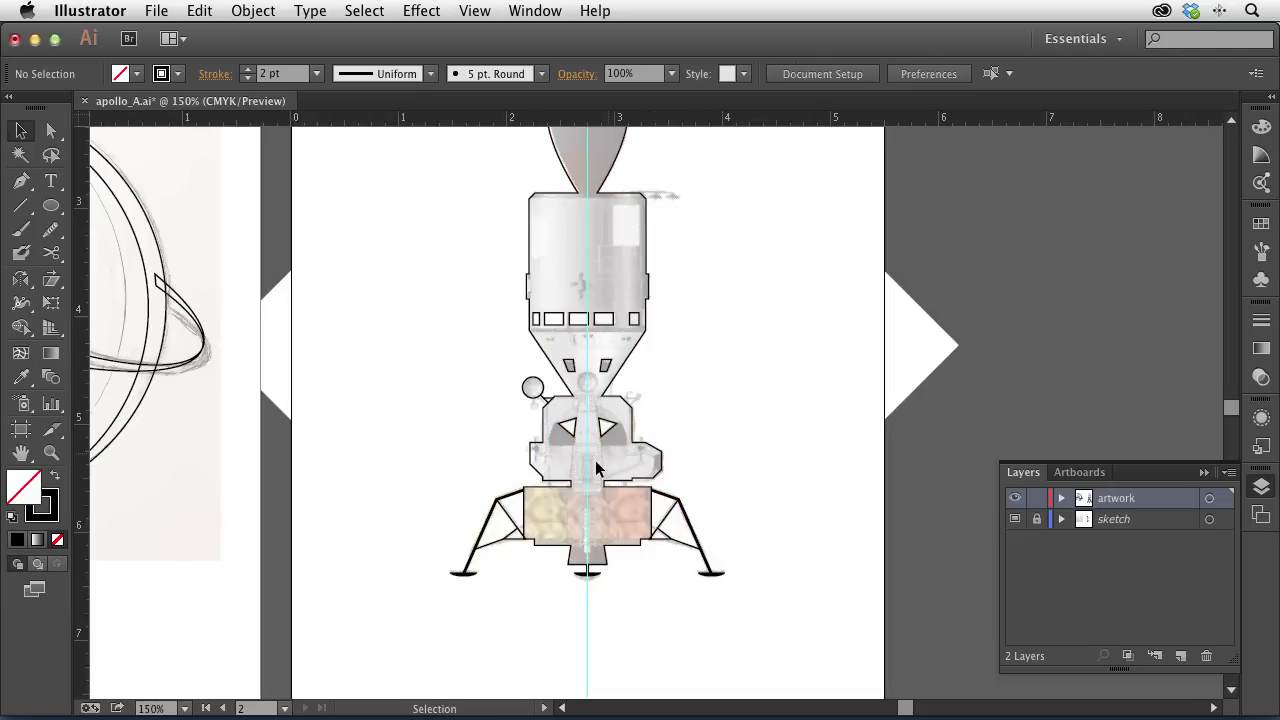
{"action": "scroll", "coordinate": [596, 468], "scroll_direction": "left", "scroll_amount": 10}
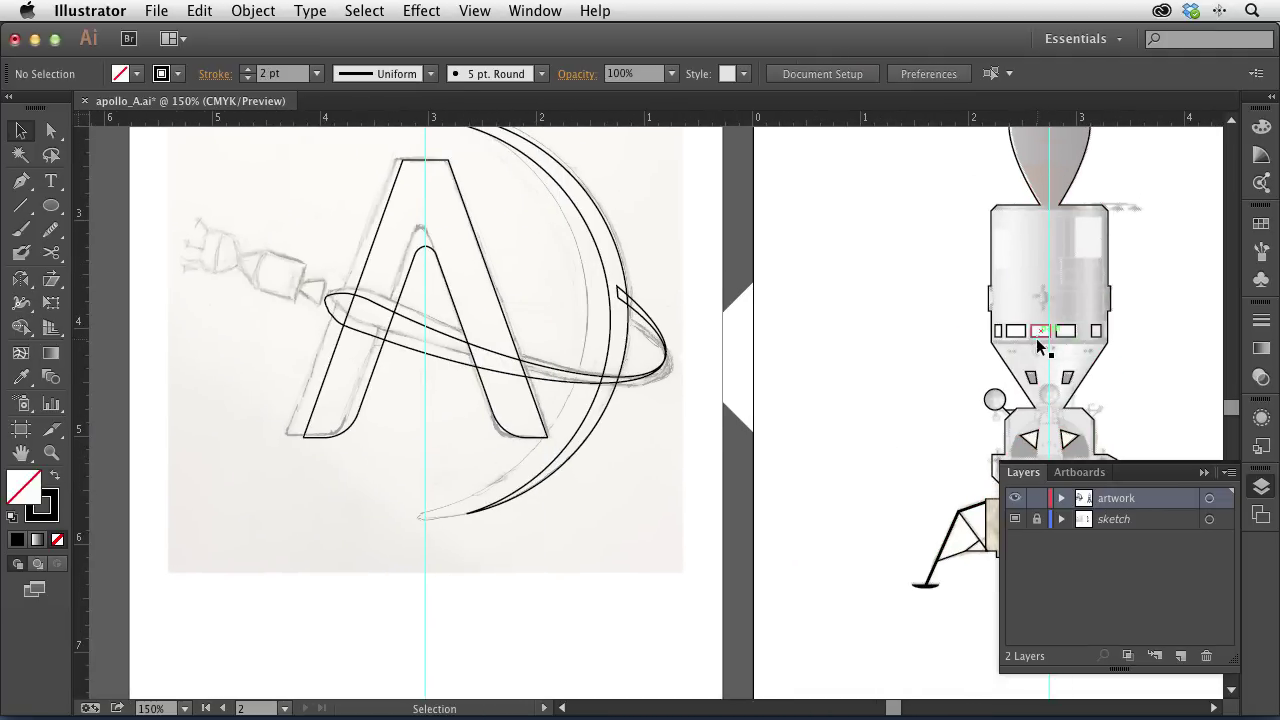
Step: Move the lander onto the logo artboard, tilt it diagonally and shift it up-left
{"action": "left_click_drag", "start_coordinate": [1036, 338], "coordinate": [280, 366]}
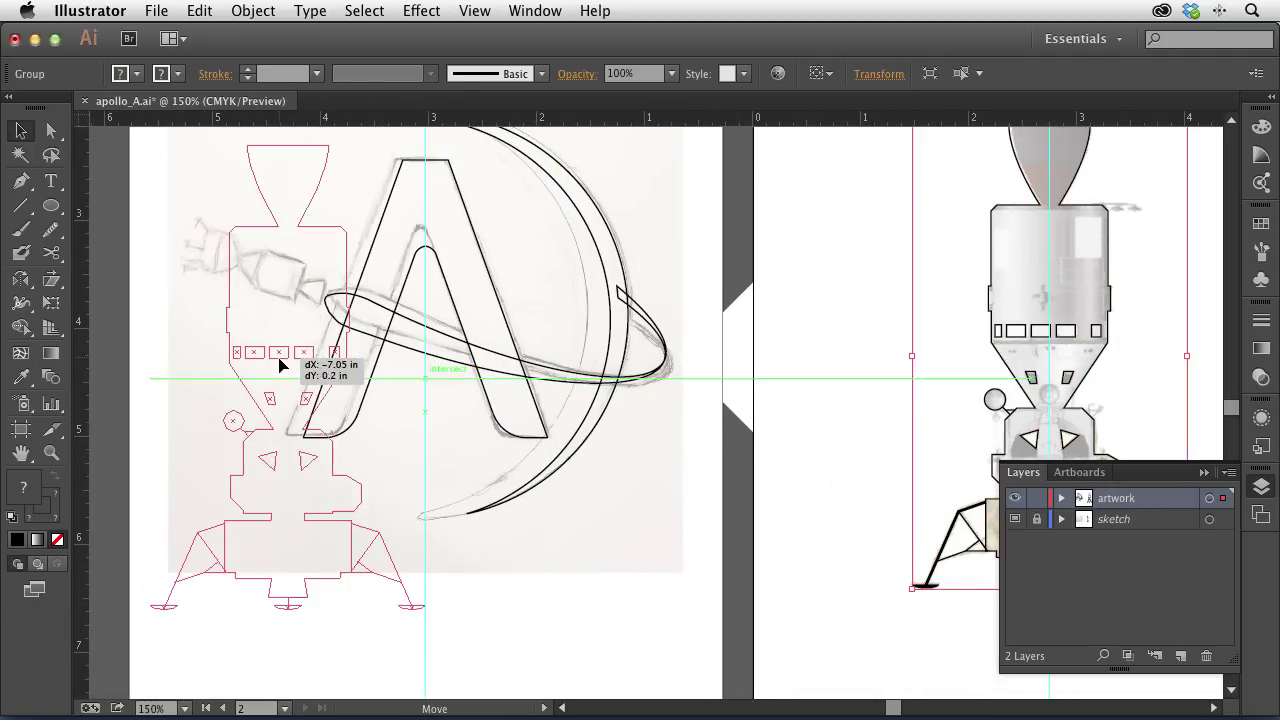
{"action": "mouse_move", "coordinate": [280, 366]}
{"action": "left_mouse_down"}
{"action": "mouse_move", "coordinate": [252, 371]}
{"action": "mouse_move", "coordinate": [434, 428]}
{"action": "mouse_move", "coordinate": [432, 416]}
{"action": "left_mouse_up"}
{"action": "key", "text": "r"}
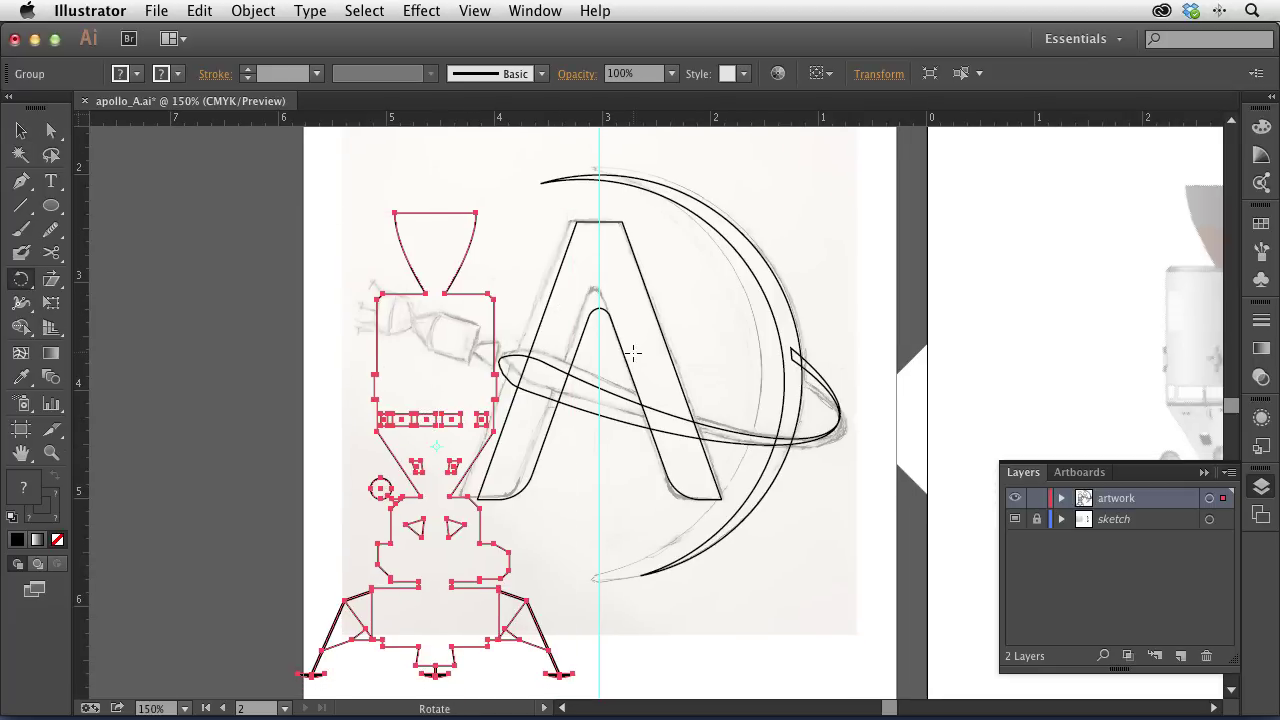
{"action": "mouse_move", "coordinate": [571, 263]}
{"action": "left_mouse_down"}
{"action": "mouse_move", "coordinate": [680, 716]}
{"action": "mouse_move", "coordinate": [673, 622]}
{"action": "mouse_move", "coordinate": [706, 600]}
{"action": "mouse_move", "coordinate": [383, 449]}
{"action": "mouse_move", "coordinate": [460, 440]}
{"action": "mouse_move", "coordinate": [580, 635]}
{"action": "left_mouse_up"}
{"action": "key", "text": "v"}
{"action": "left_click_drag", "start_coordinate": [557, 564], "coordinate": [510, 425]}
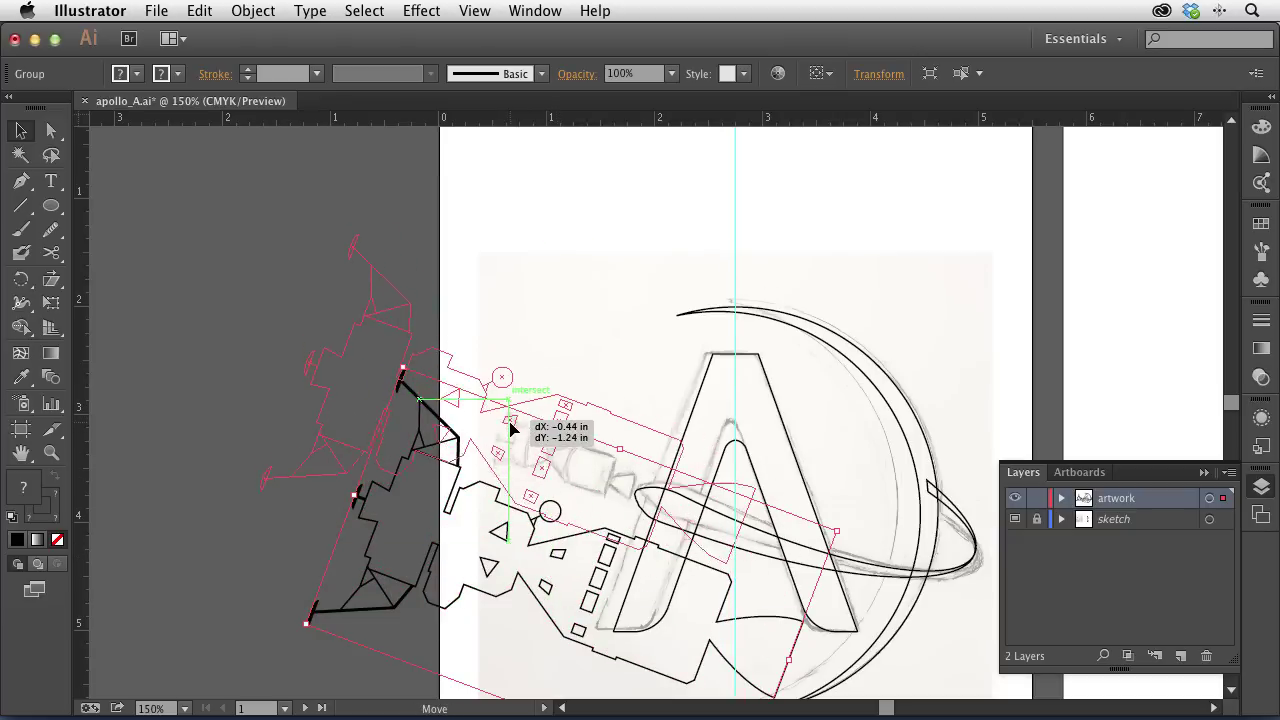
{"action": "left_click_drag", "start_coordinate": [510, 425], "coordinate": [537, 443]}
Step: Shrink the lander to about 72% and set it over the sketched craft
{"action": "key", "text": "s"}
{"action": "left_click_drag", "start_coordinate": [965, 193], "coordinate": [700, 288]}
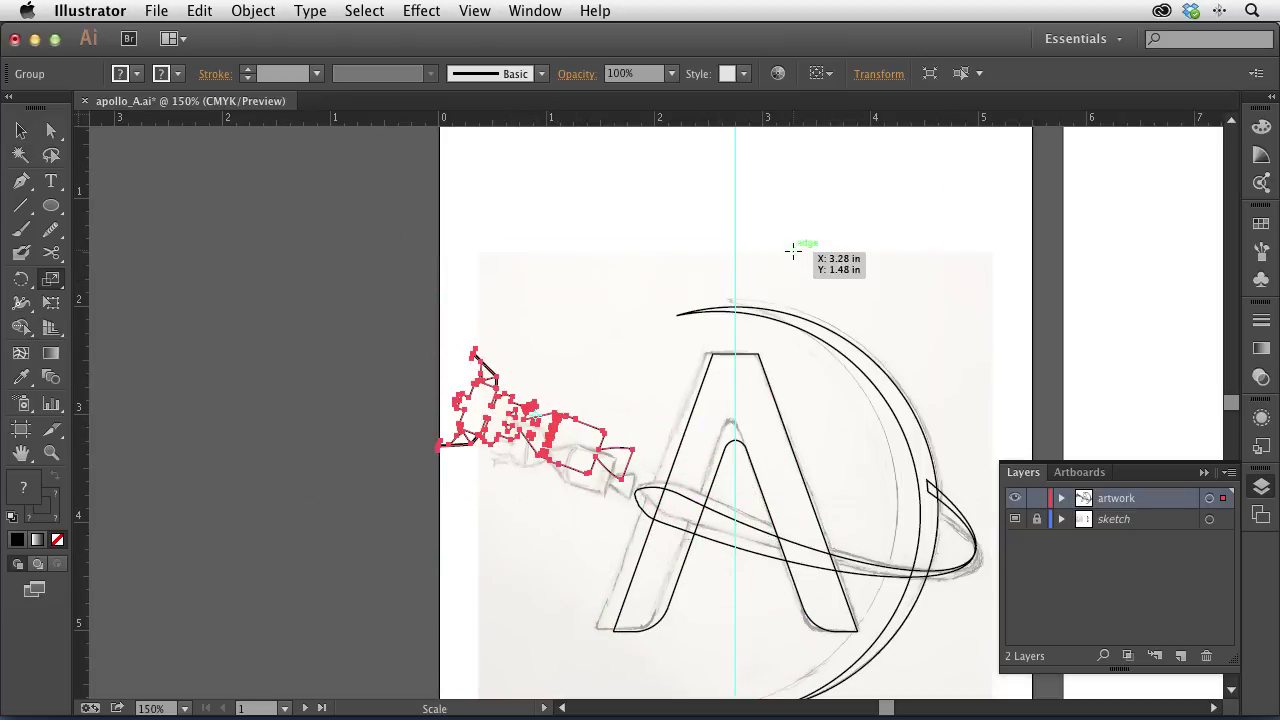
{"action": "left_click_drag", "start_coordinate": [793, 255], "coordinate": [748, 298]}
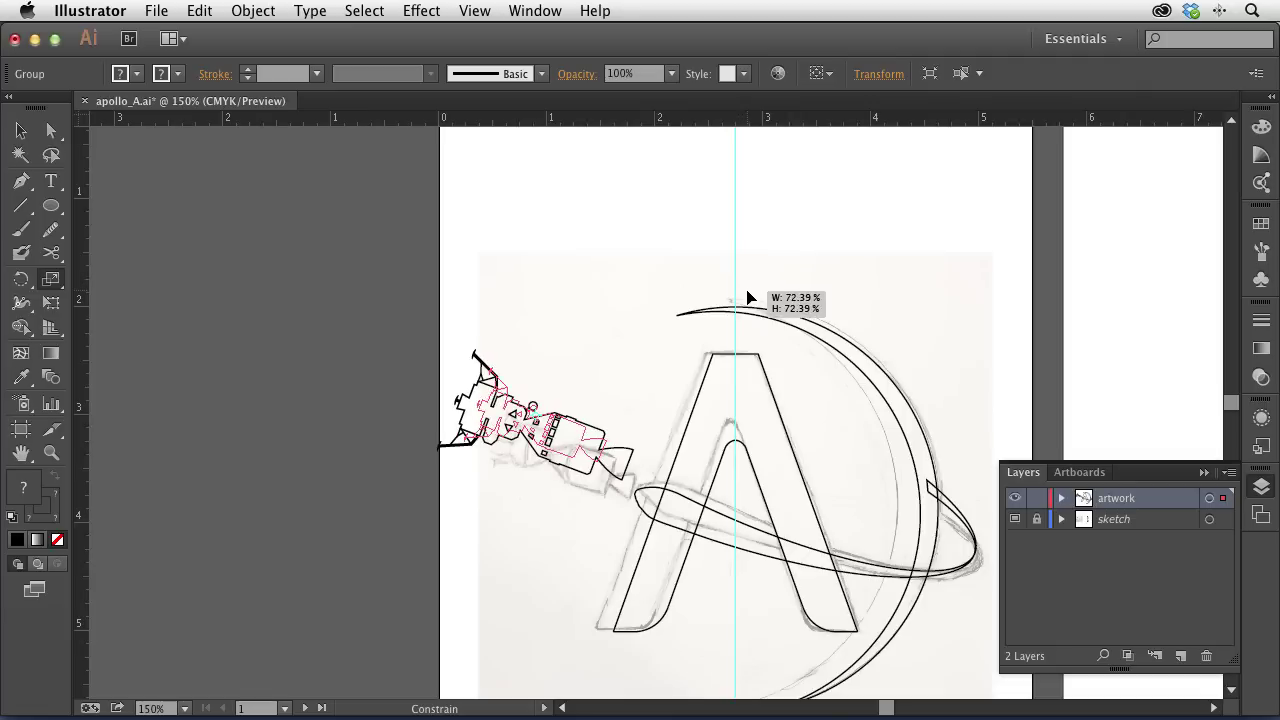
{"action": "left_click_drag", "start_coordinate": [748, 298], "coordinate": [752, 292]}
{"action": "left_click", "coordinate": [17, 133]}
{"action": "left_click", "coordinate": [17, 133]}
{"action": "left_click_drag", "start_coordinate": [547, 444], "coordinate": [578, 510]}
{"action": "left_click", "coordinate": [553, 353]}
{"action": "left_click_drag", "start_coordinate": [463, 372], "coordinate": [726, 590]}
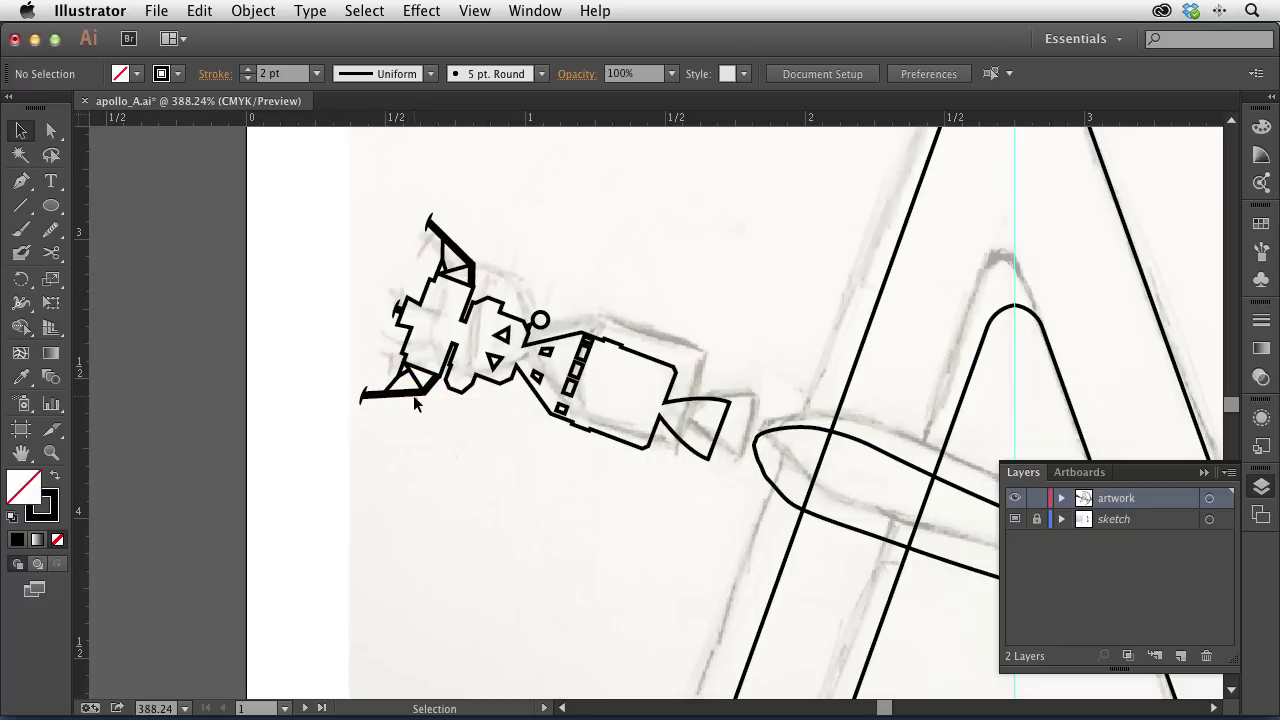
{"action": "key", "text": "ctrl+minus"}
{"action": "key", "text": "ctrl+minus"}
{"action": "key", "text": "ctrl+minus"}
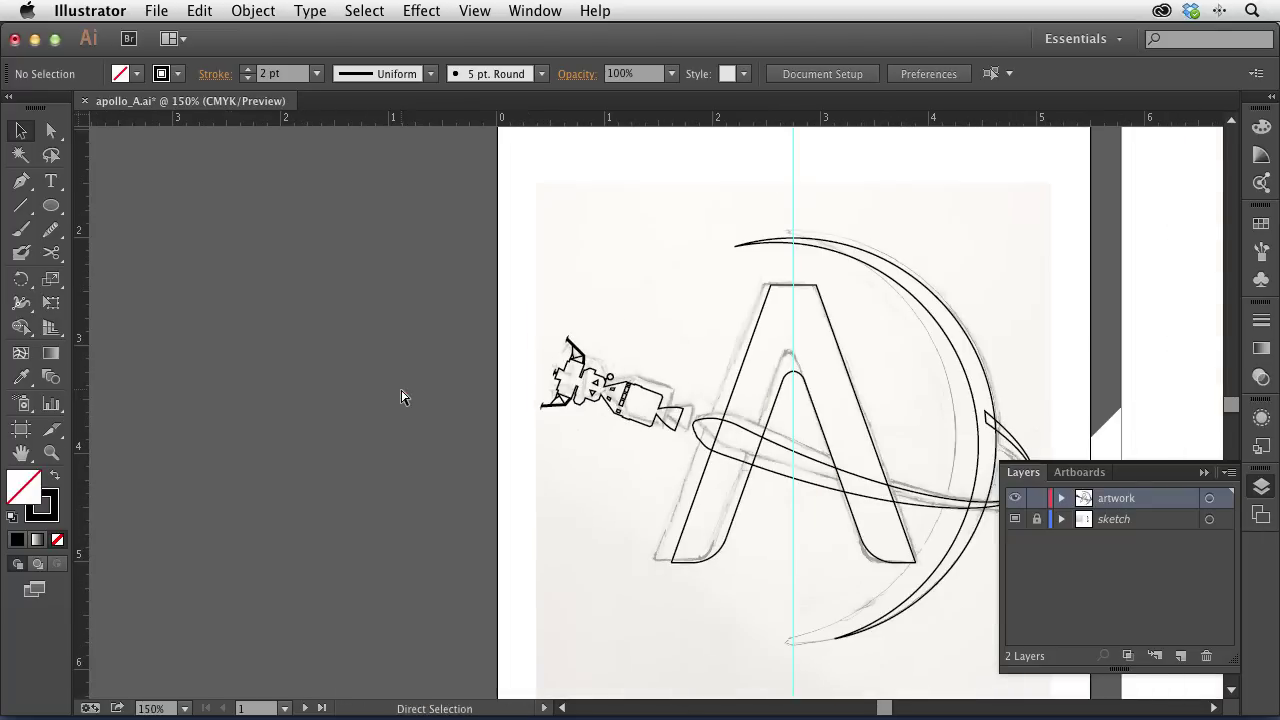
Step: Undo the scaling and enable Scale Strokes & Effects in General preferences
{"action": "left_click_drag", "start_coordinate": [684, 401], "coordinate": [420, 345]}
{"action": "left_click", "coordinate": [424, 357]}
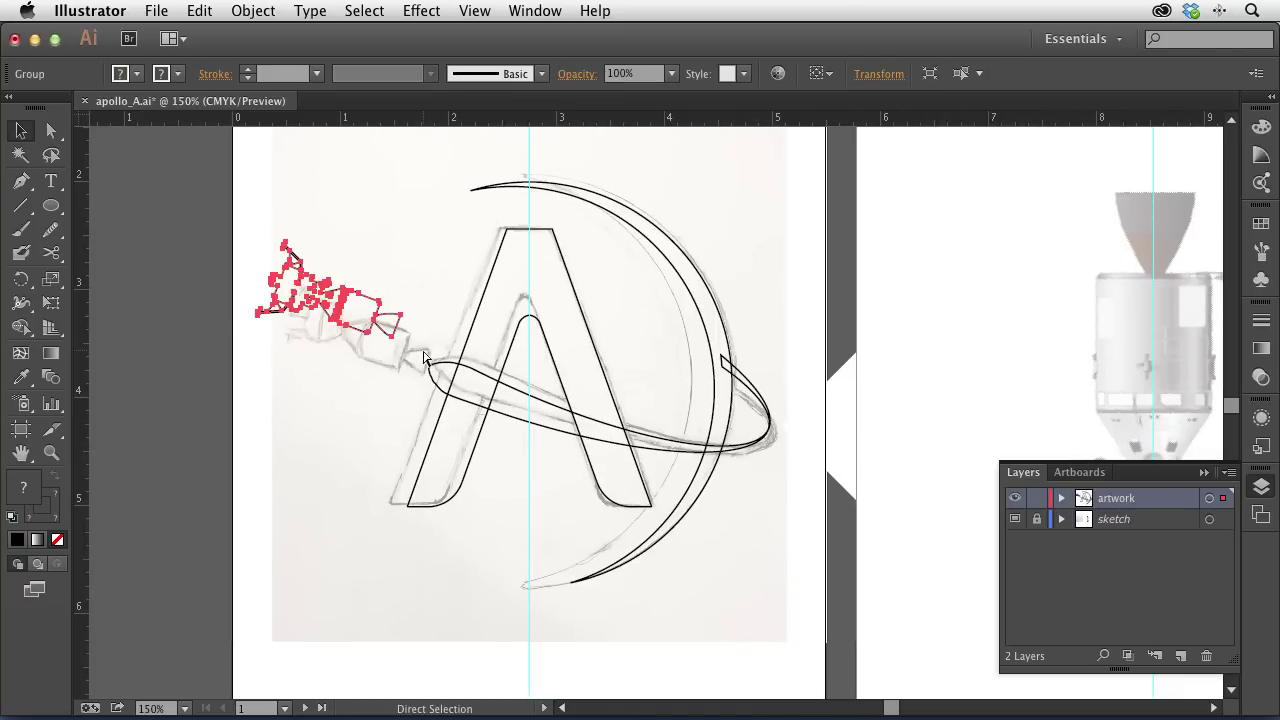
{"action": "key", "text": "ctrl+z"}
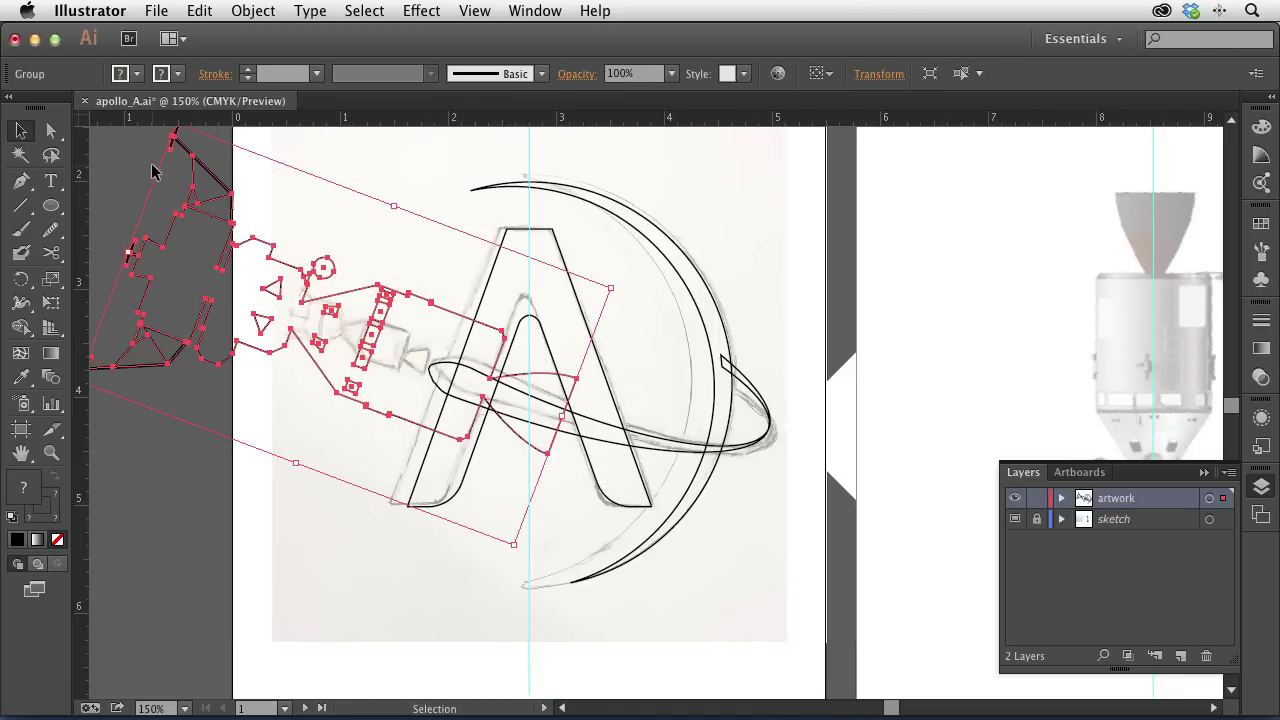
{"action": "key", "text": "ctrl+k"}
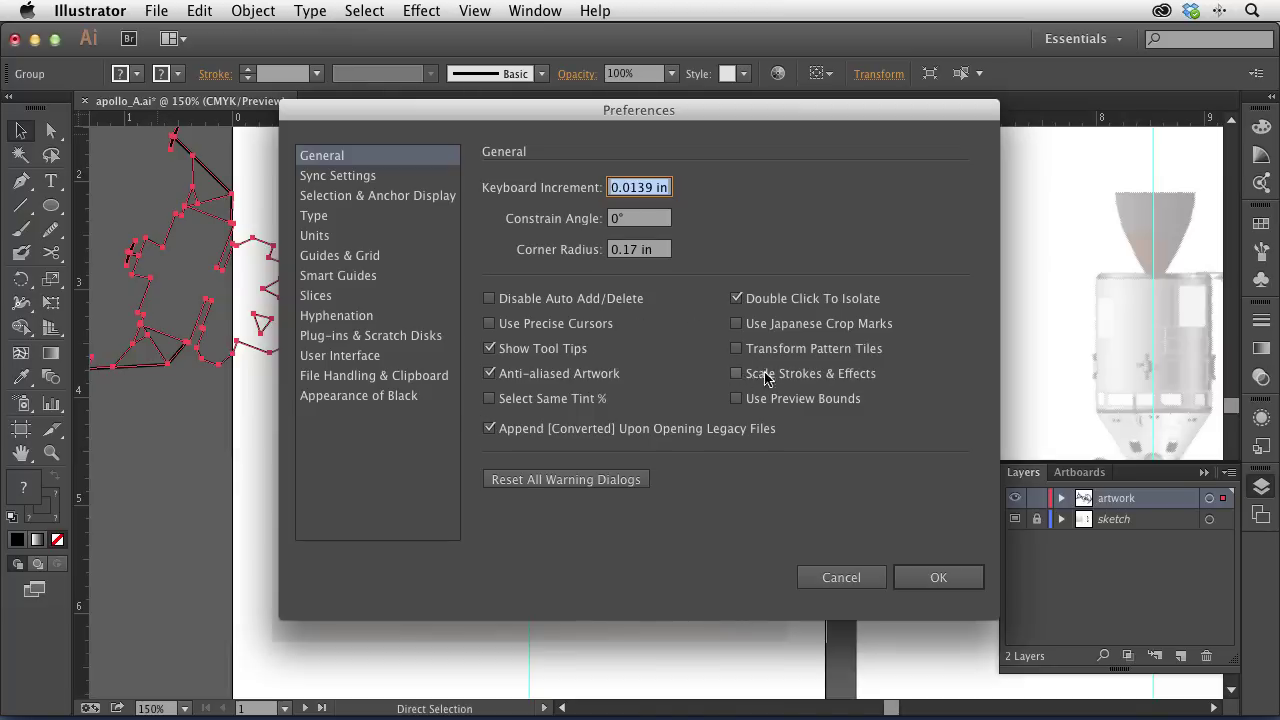
{"action": "left_click", "coordinate": [737, 374]}
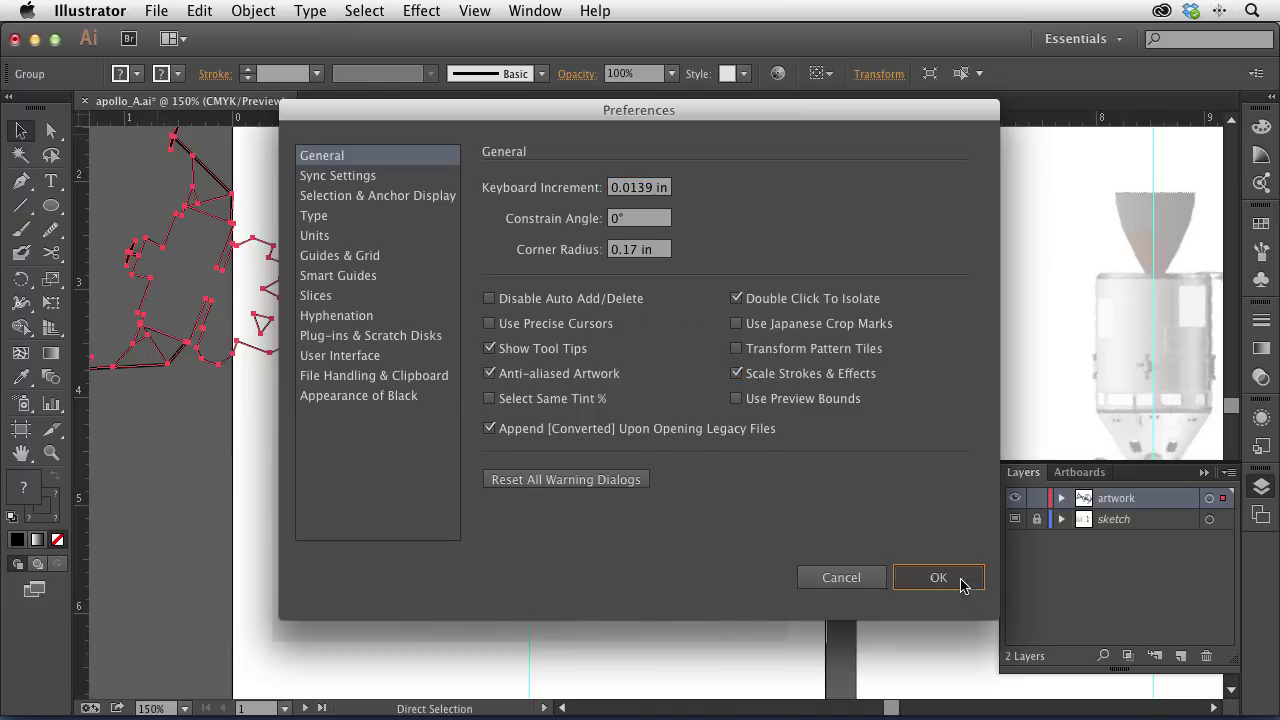
{"action": "left_click", "coordinate": [963, 588]}
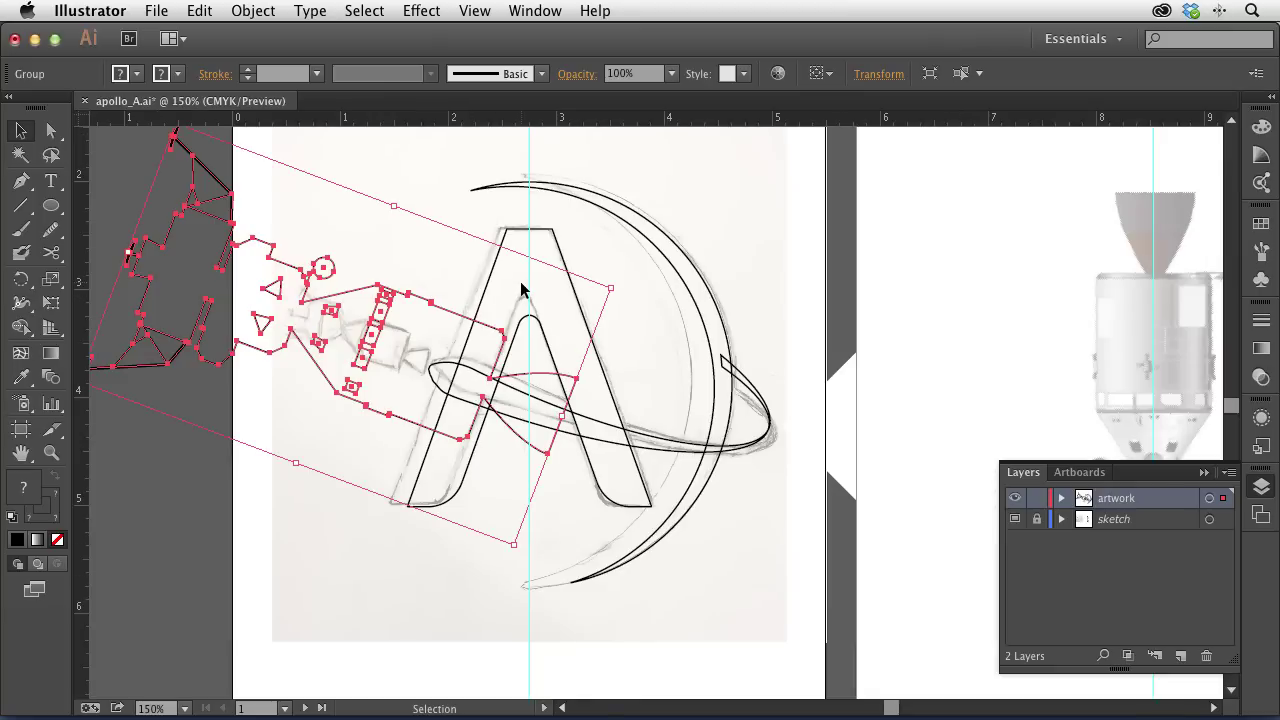
Step: Rescale the spacecraft smaller and nudge it down-right over the sketched craft
{"action": "key", "text": "s"}
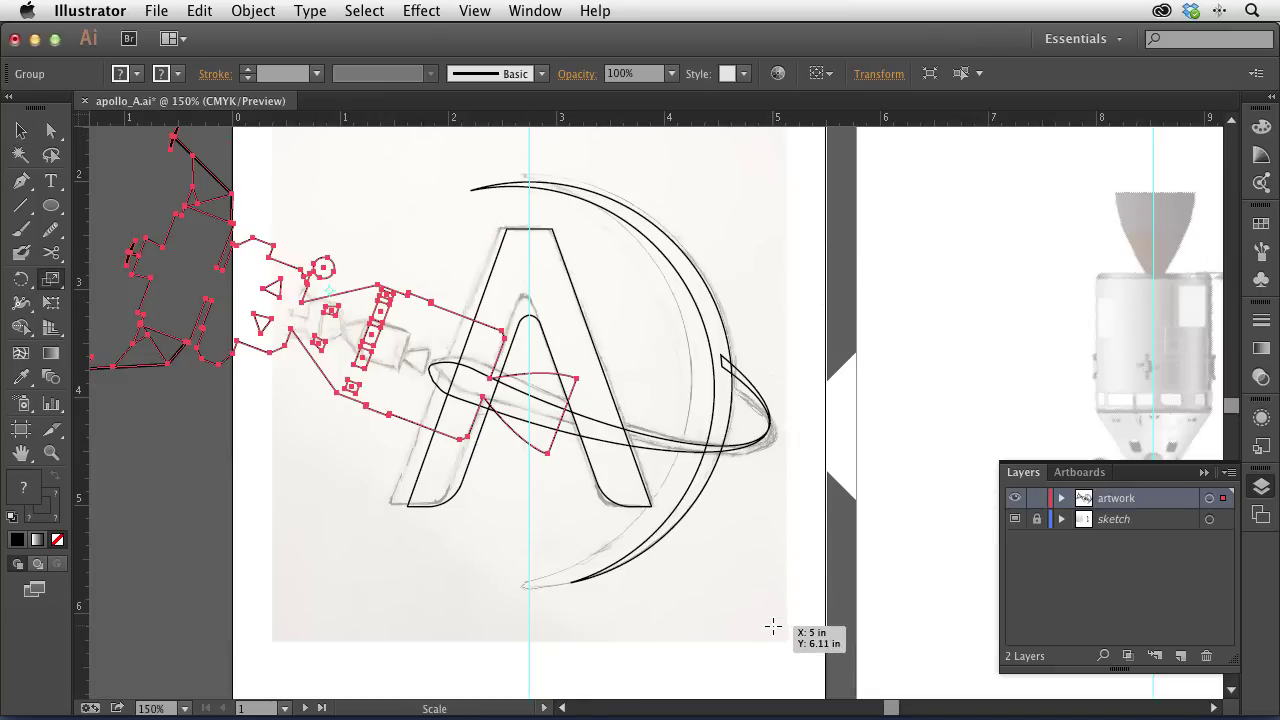
{"action": "left_click_drag", "start_coordinate": [817, 163], "coordinate": [666, 257]}
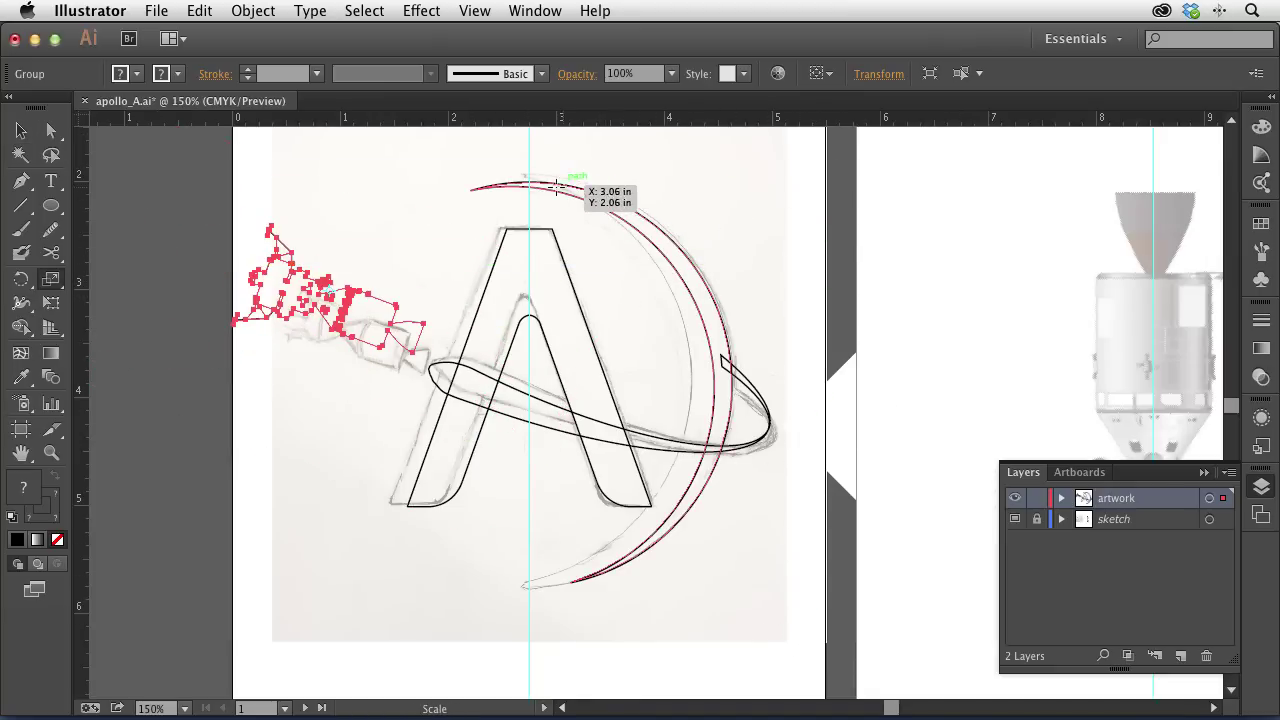
{"action": "left_click_drag", "start_coordinate": [487, 165], "coordinate": [457, 194]}
{"action": "key", "text": "v"}
{"action": "left_click_drag", "start_coordinate": [362, 343], "coordinate": [400, 408]}
{"action": "key", "text": "Down"}
{"action": "key", "text": "Right"}
{"action": "key", "text": "Right"}
{"action": "left_click", "coordinate": [378, 237]}
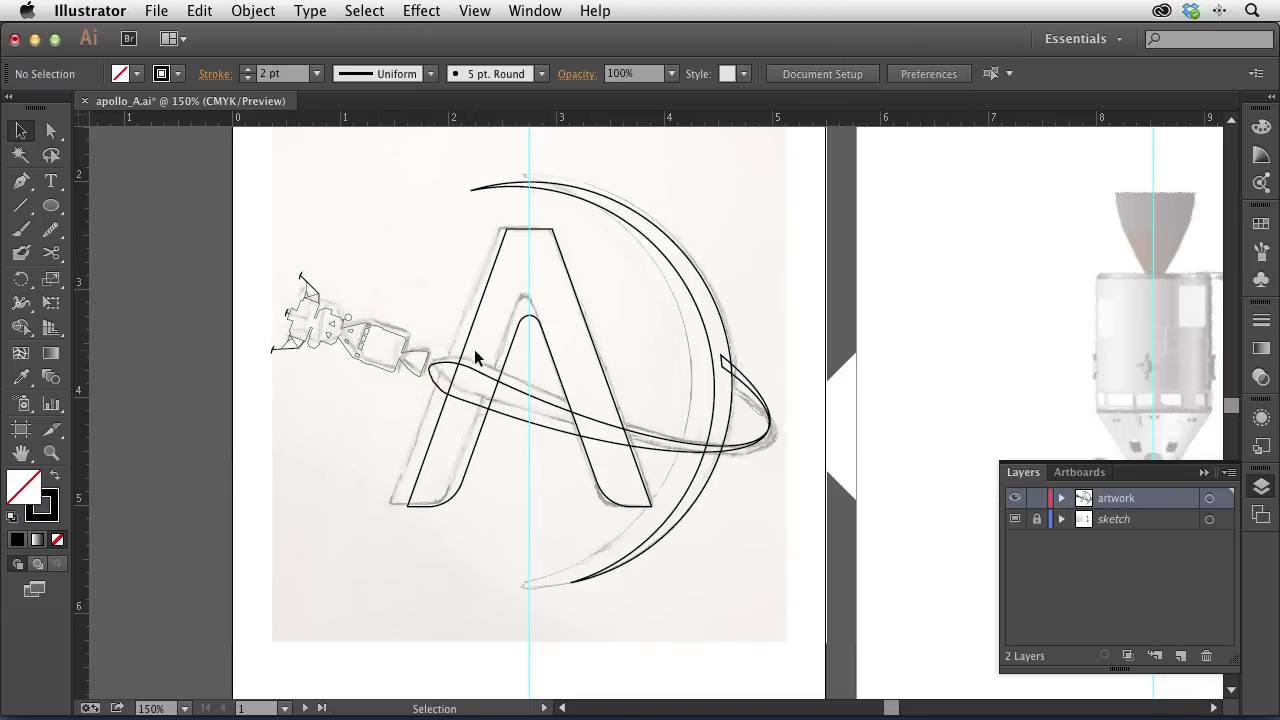
{"action": "left_click", "coordinate": [528, 400]}
{"action": "left_click", "coordinate": [530, 395]}
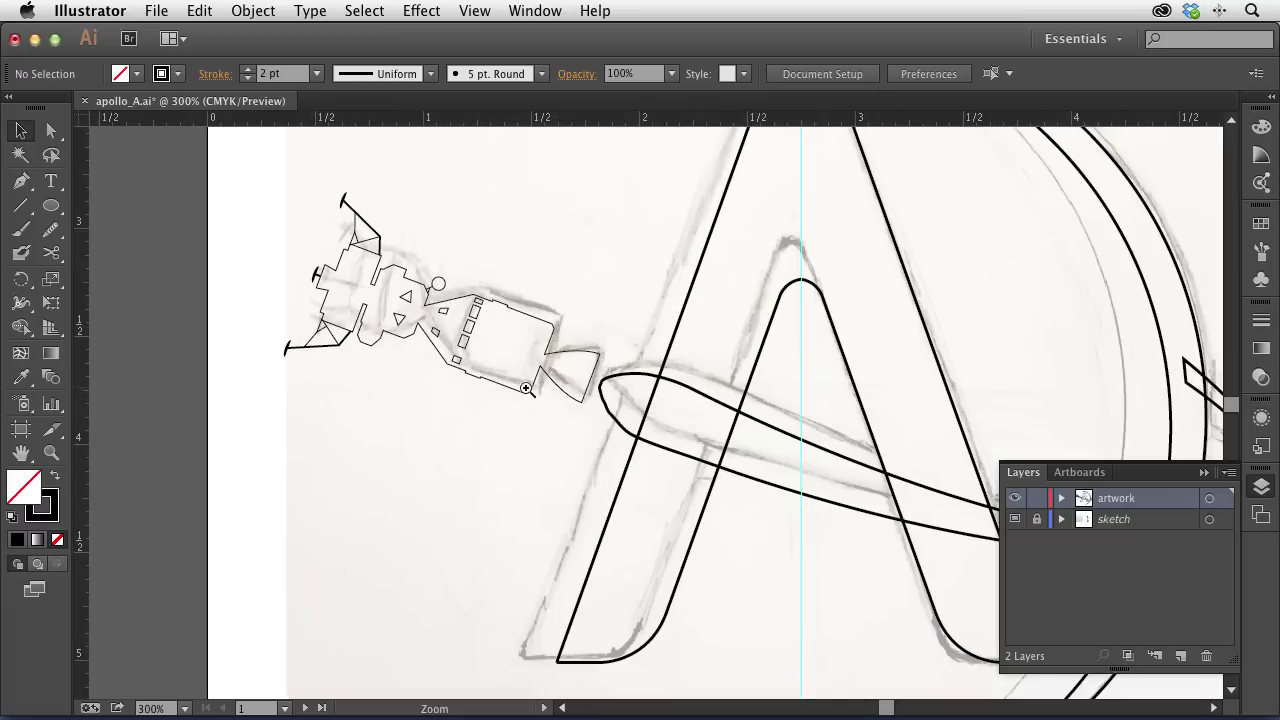
Step: Squash the spacecraft vertically to about 86% and nudge it right and down
{"action": "left_click", "coordinate": [405, 325]}
{"action": "key", "text": "s"}
{"action": "left_click_drag", "start_coordinate": [229, 177], "coordinate": [293, 173]}
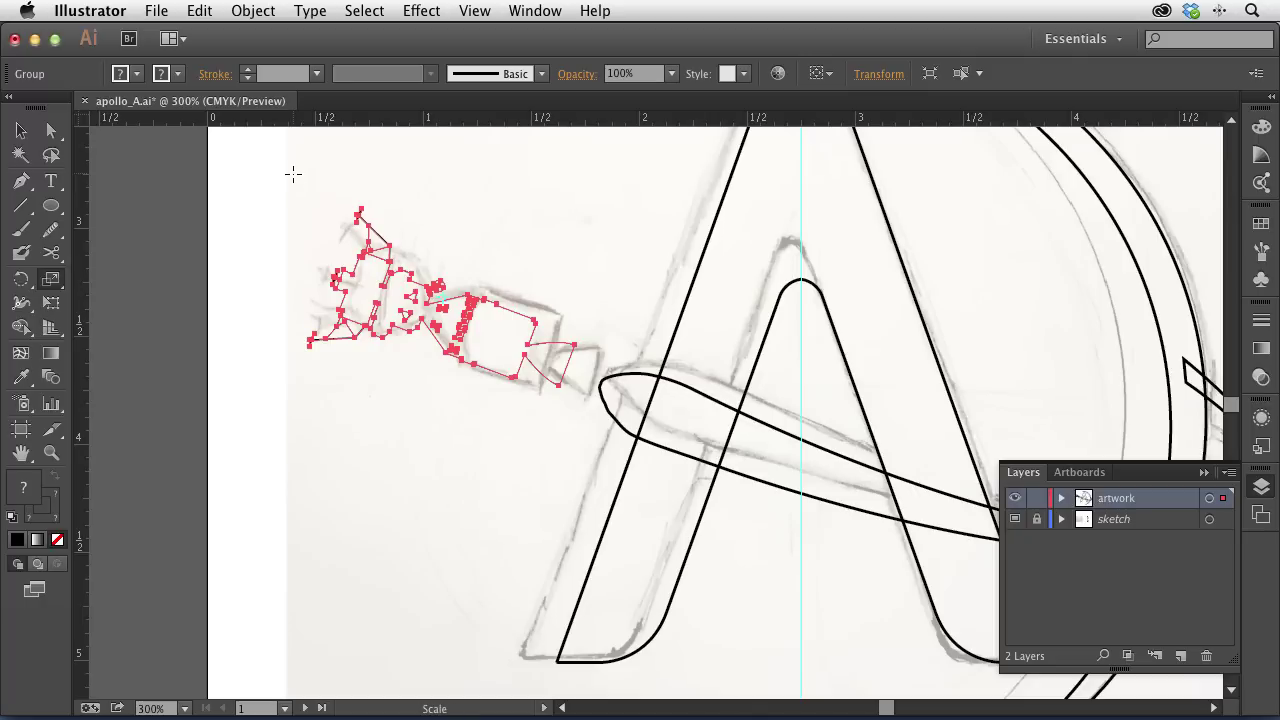
{"action": "key", "text": "Right"}
{"action": "key", "text": "Right"}
{"action": "key", "text": "Right"}
{"action": "key", "text": "Down"}
{"action": "key", "text": "Down"}
{"action": "key", "text": "Down"}
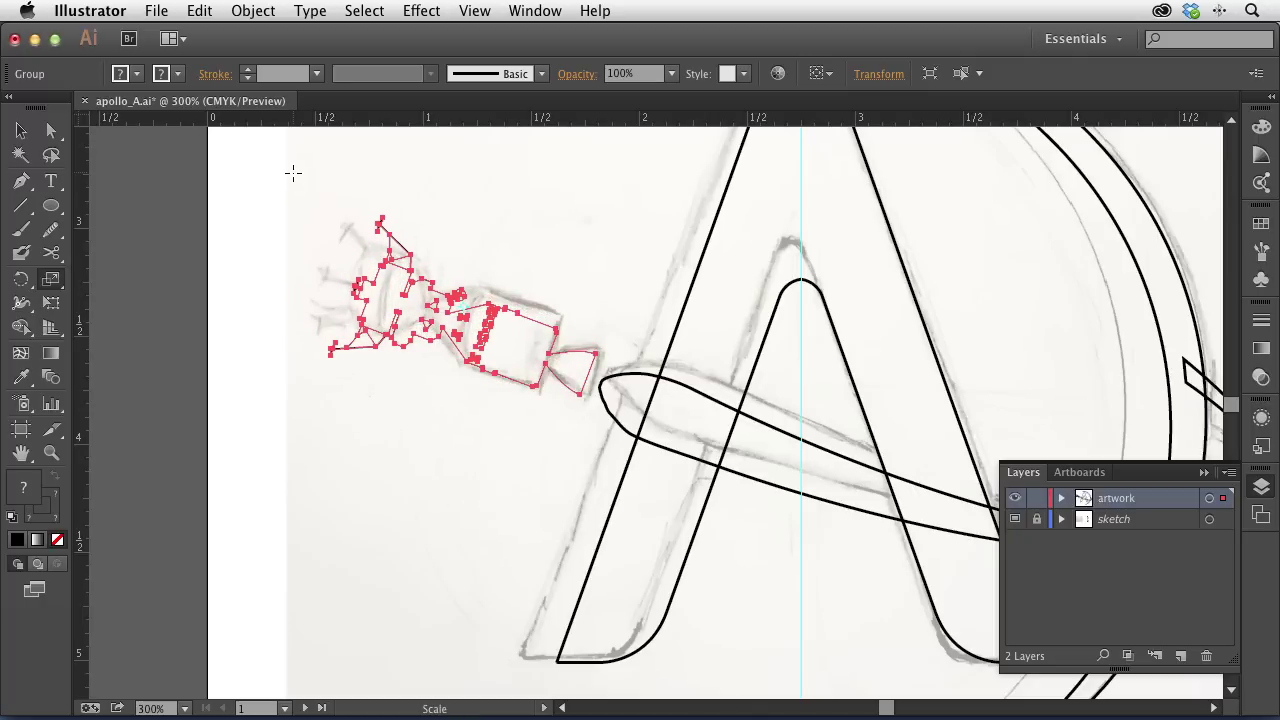
{"action": "key", "text": "v"}
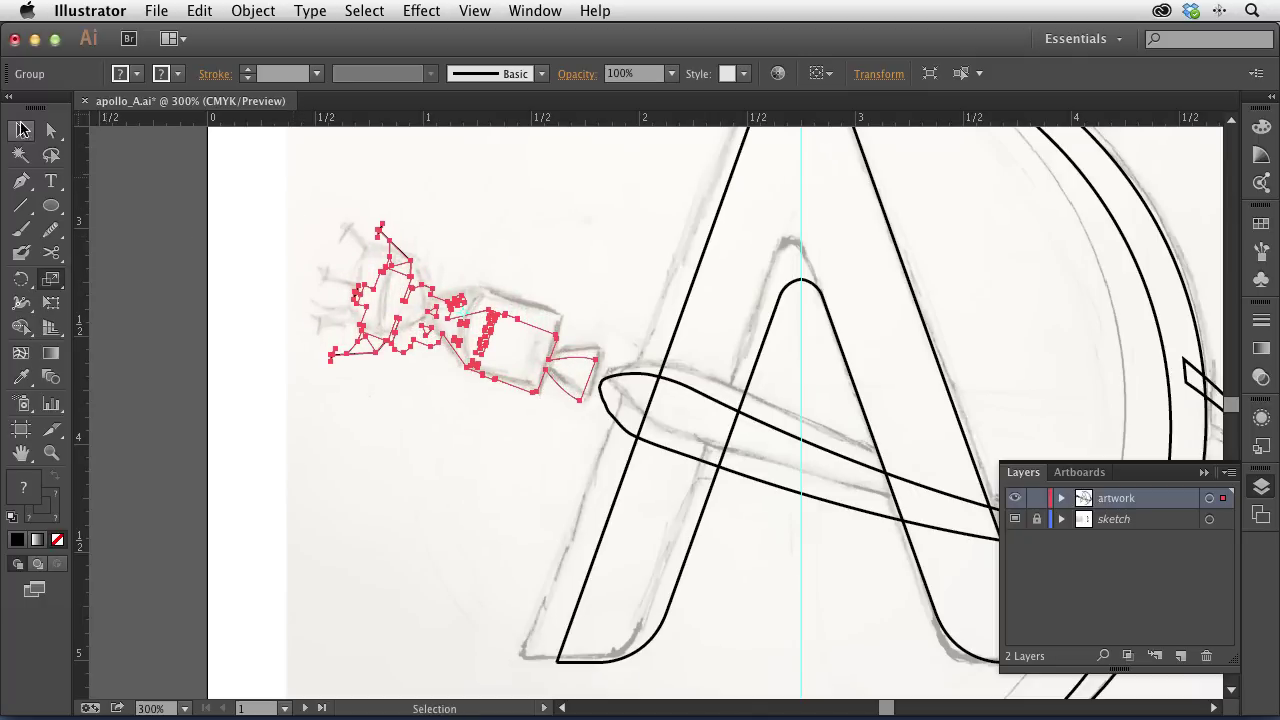
{"action": "left_click", "coordinate": [184, 232]}
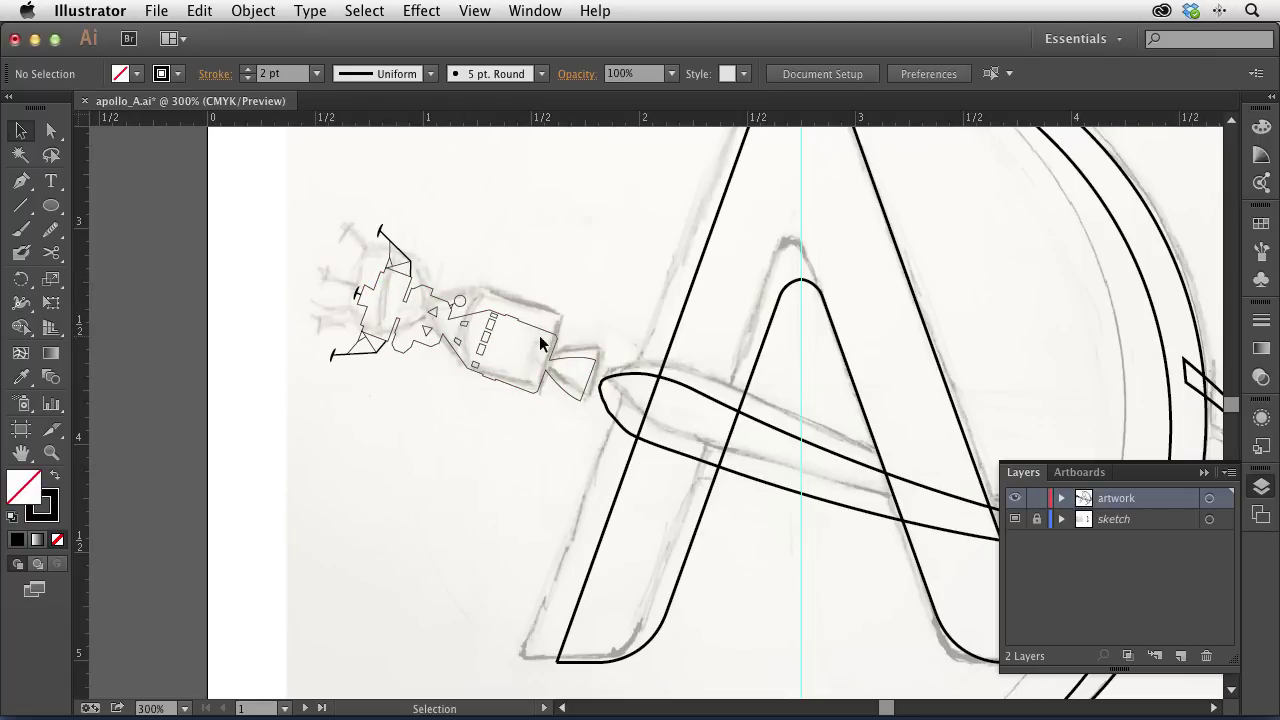
Step: Zoom in and select the spacecraft's main body outline inside the group
{"action": "key", "text": "a"}
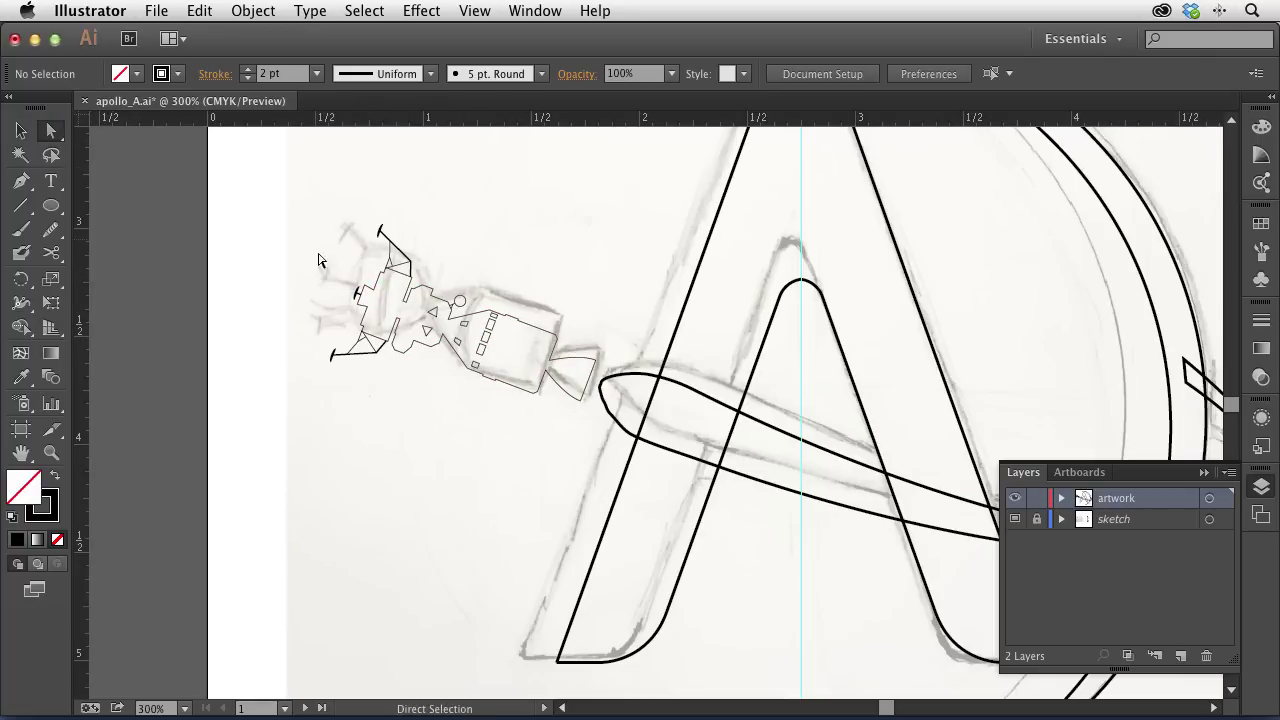
{"action": "left_click_drag", "start_coordinate": [278, 201], "coordinate": [617, 450]}
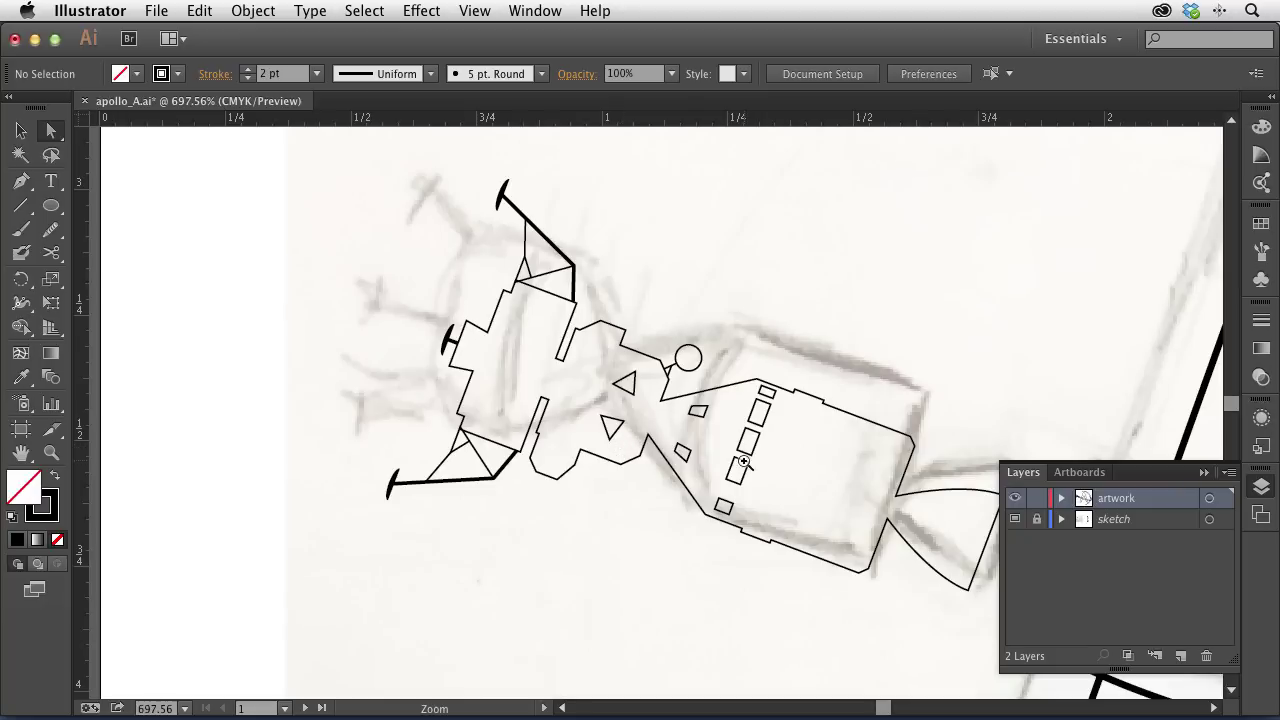
{"action": "scroll", "coordinate": [620, 450], "scroll_direction": "right", "scroll_amount": 5}
{"action": "scroll", "coordinate": [590, 446], "scroll_direction": "right", "scroll_amount": 5}
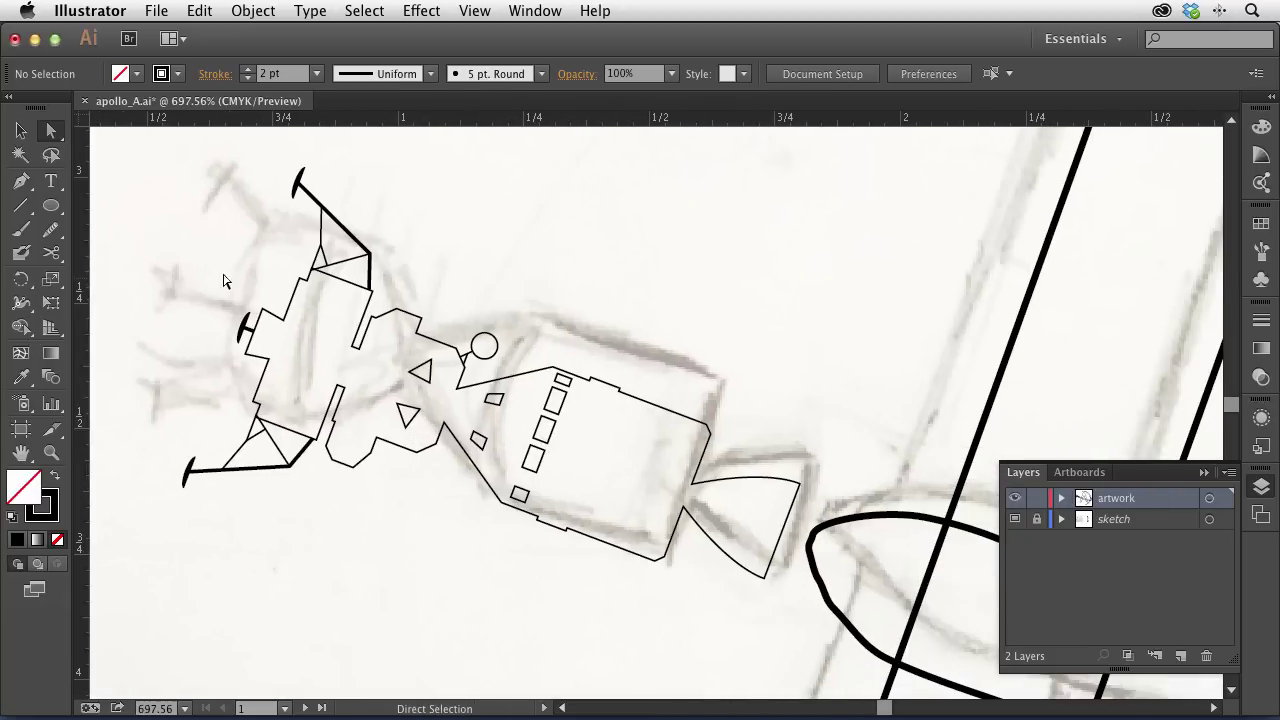
{"action": "key", "text": "alt"}
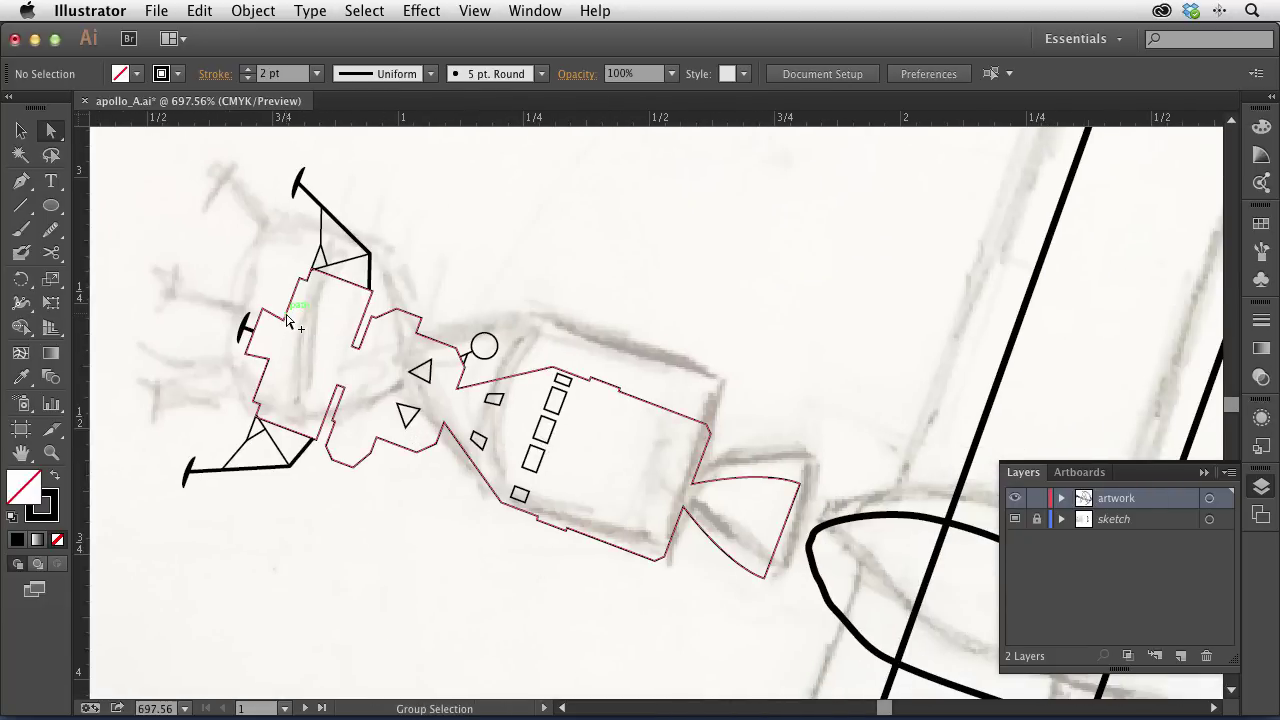
{"action": "left_click", "coordinate": [287, 320], "text": "alt"}
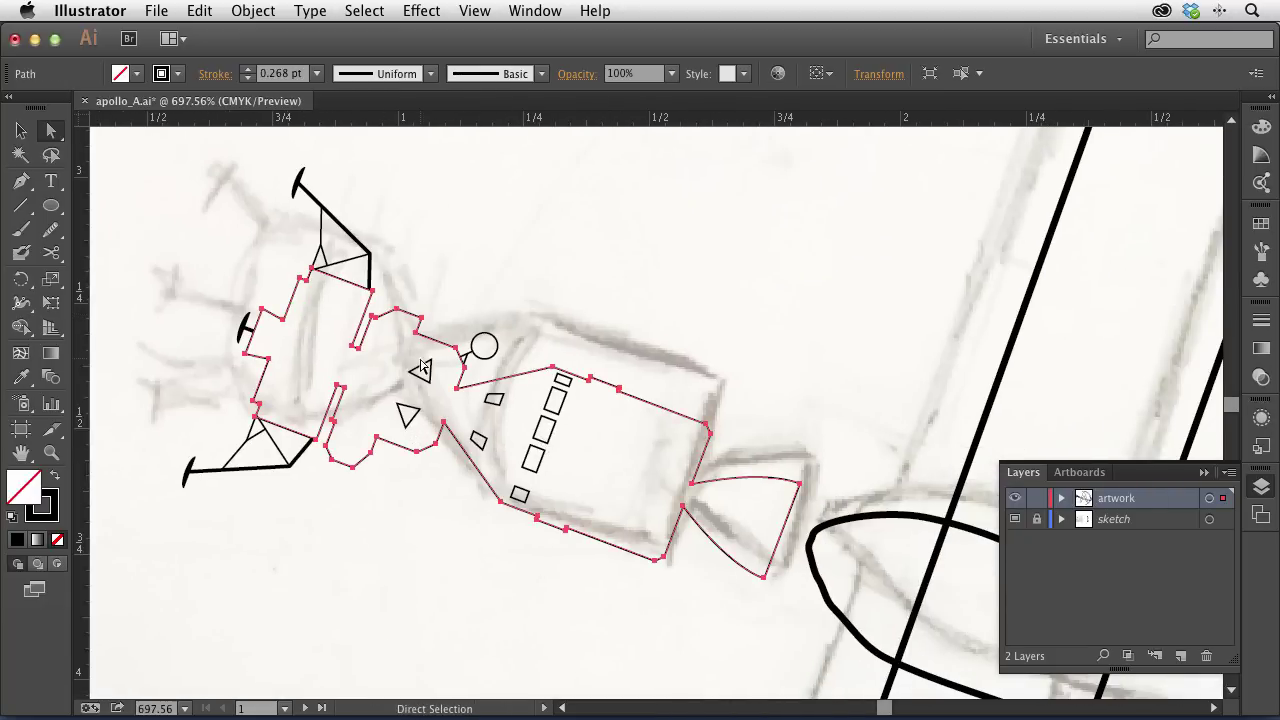
Step: Fill the spacecraft's main body path with White
{"action": "left_click", "coordinate": [160, 230]}
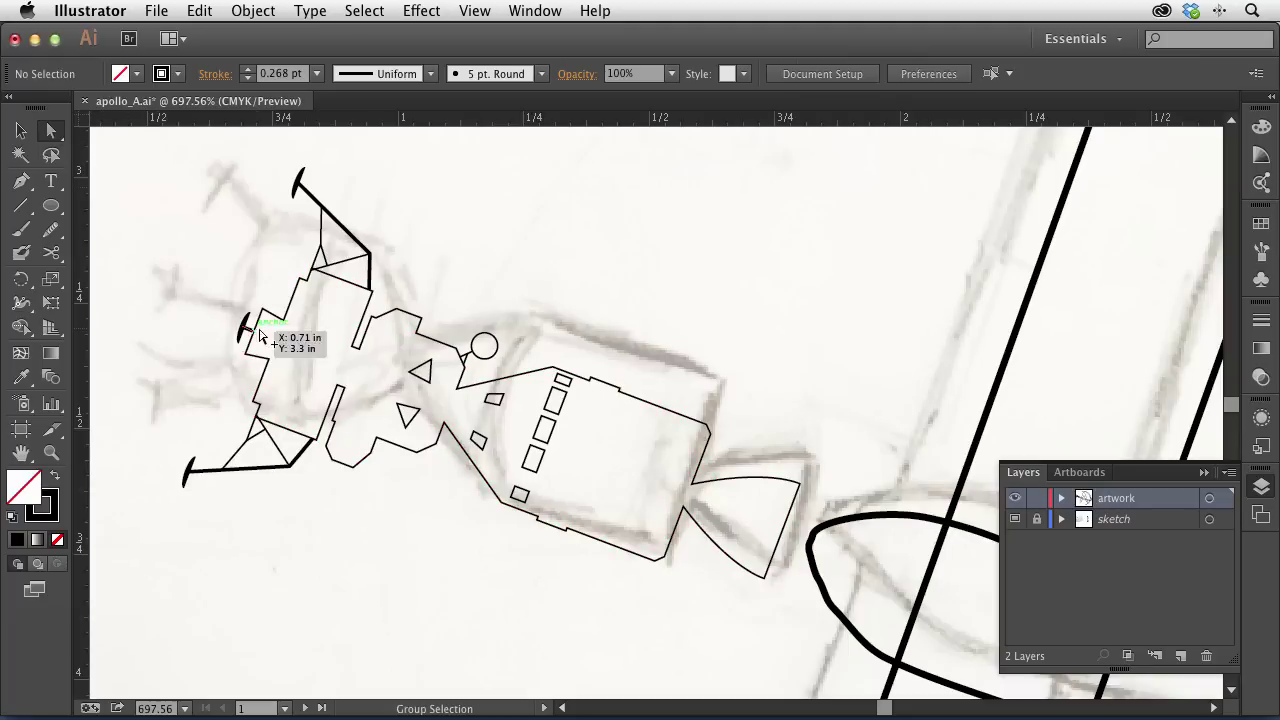
{"action": "left_click", "coordinate": [292, 300], "text": "alt"}
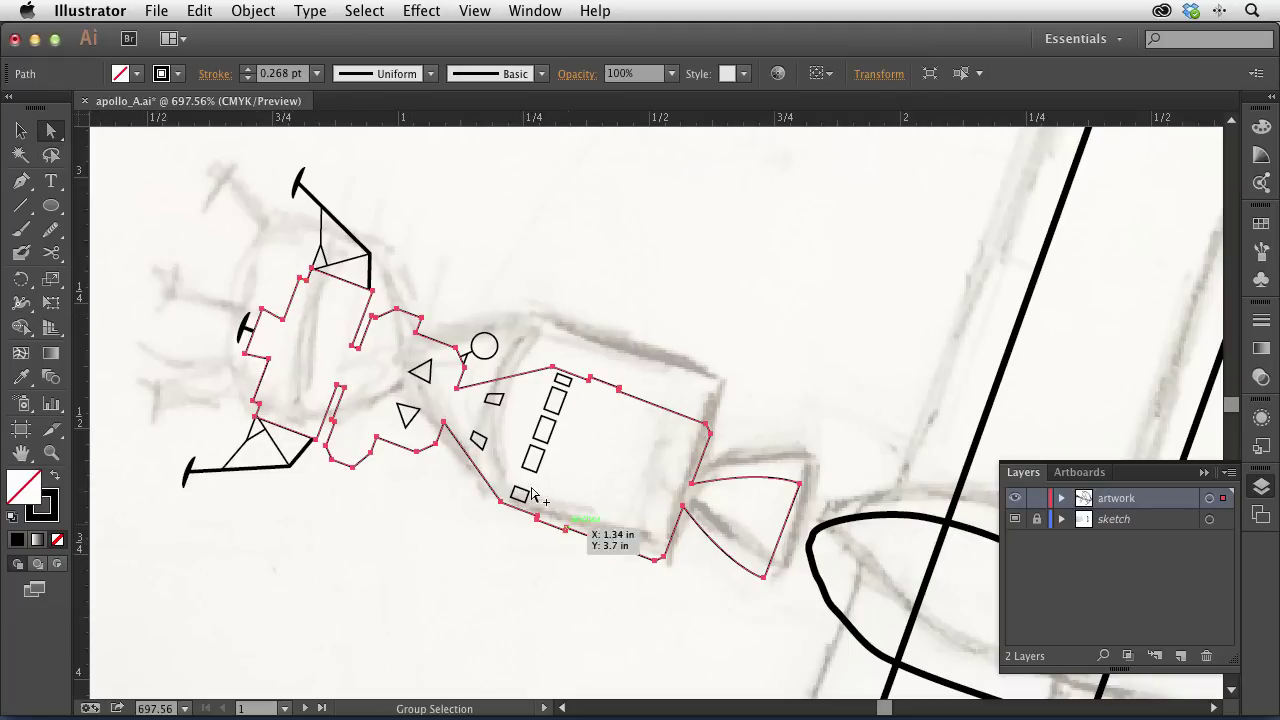
{"action": "left_click", "coordinate": [120, 73]}
{"action": "left_click", "coordinate": [42, 105]}
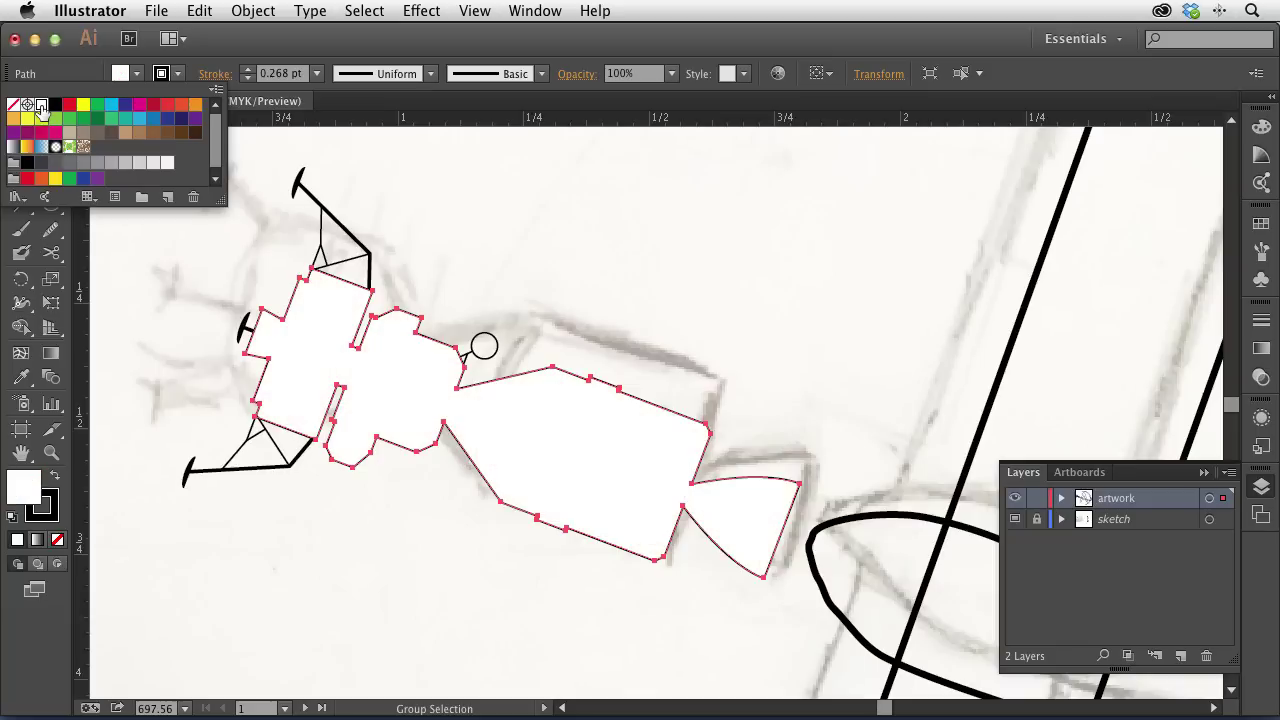
{"action": "key", "text": "Escape"}
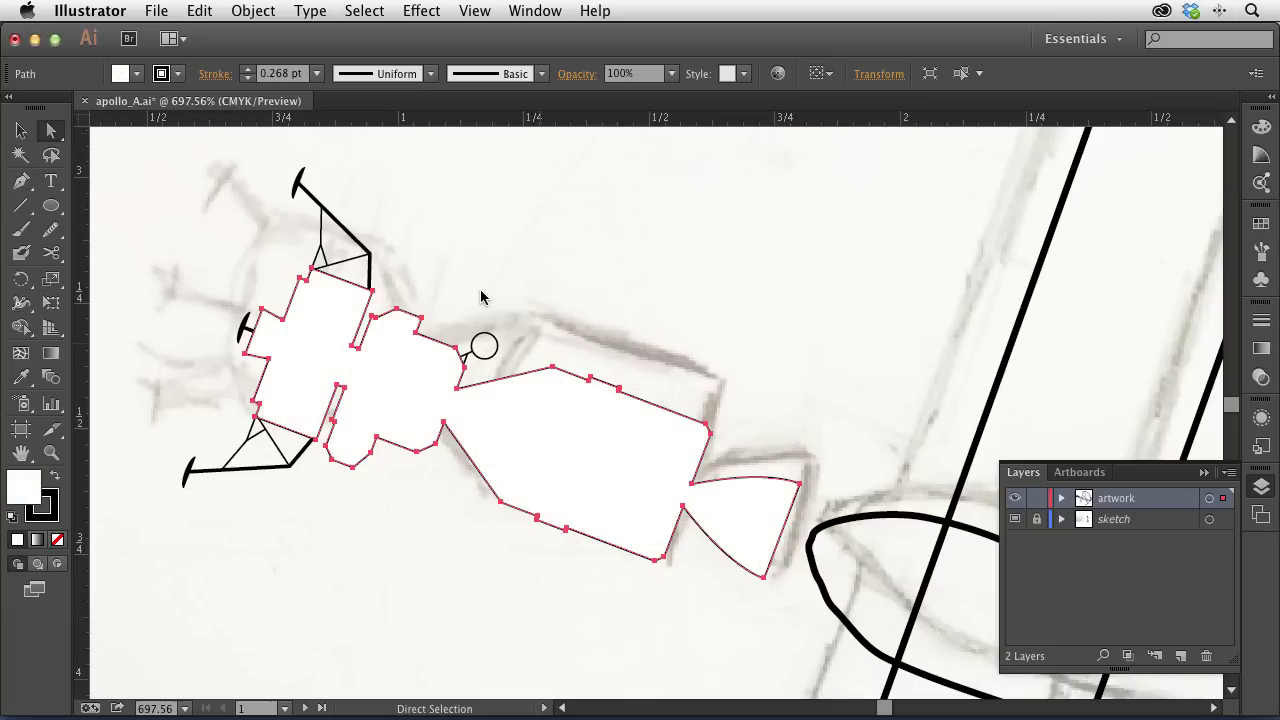
Step: Switch to Outline view and select the triangle details and window rectangles
{"action": "left_click", "coordinate": [432, 388], "text": "alt"}
{"action": "key", "text": "ctrl+y"}
{"action": "mouse_move", "coordinate": [430, 378]}
{"action": "left_mouse_down"}
{"action": "mouse_move", "coordinate": [424, 424]}
{"action": "mouse_move", "coordinate": [500, 411]}
{"action": "left_mouse_up"}
{"action": "left_click", "coordinate": [524, 462]}
{"action": "left_click", "coordinate": [520, 492], "text": "shift"}
{"action": "left_click", "coordinate": [552, 443], "text": "shift"}
{"action": "left_click", "coordinate": [558, 402], "text": "shift"}
{"action": "left_click", "coordinate": [566, 389], "text": "shift"}
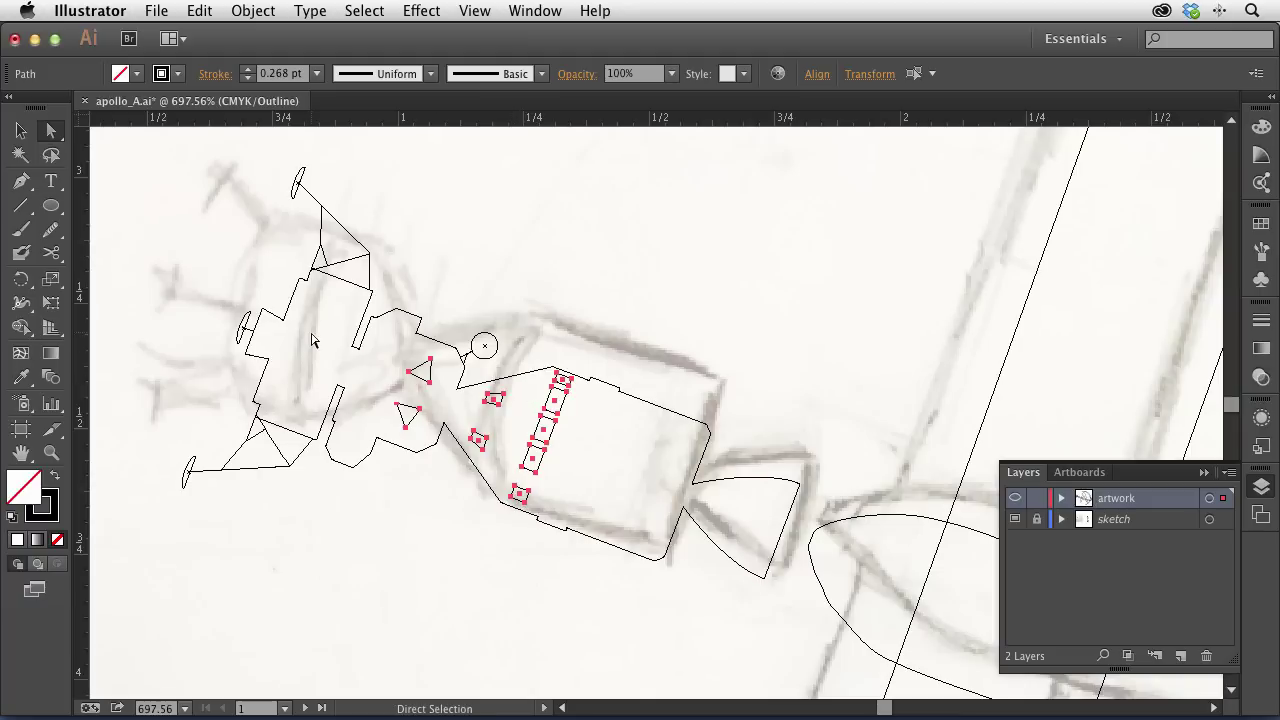
Step: Bring the spacecraft's window and triangle details to the front and switch to Preview
{"action": "key", "text": "shift"}
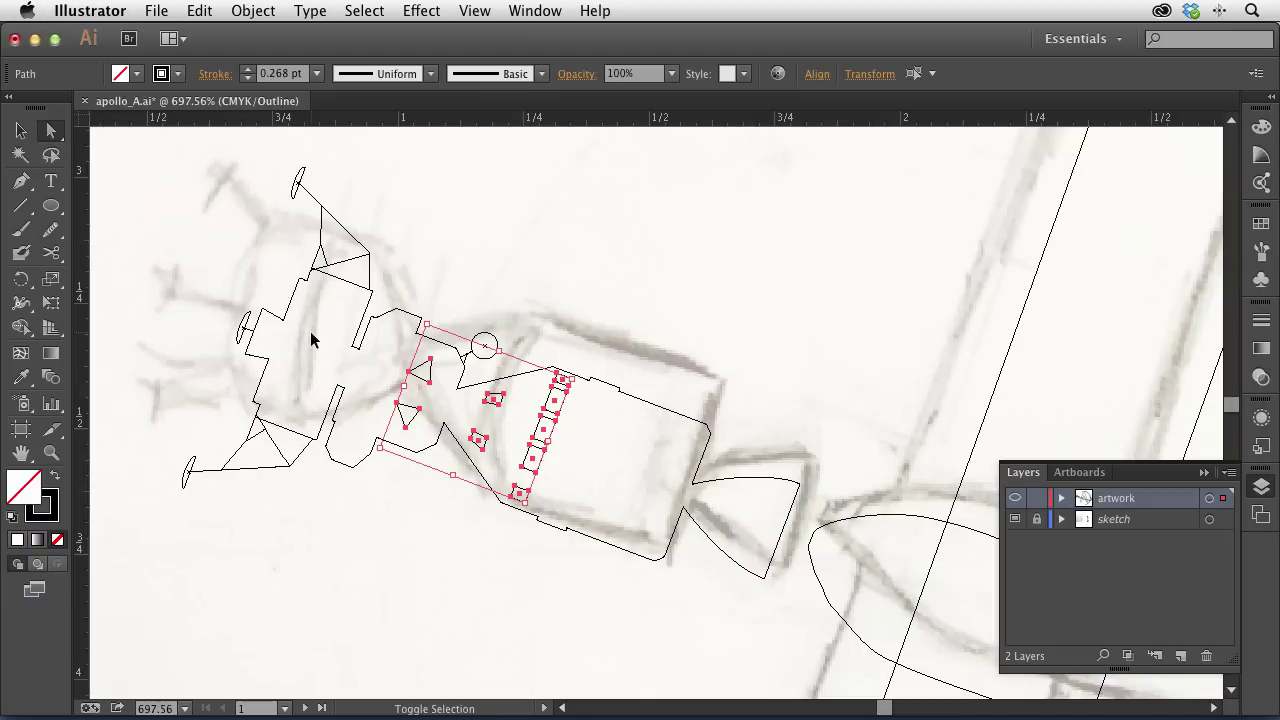
{"action": "left_click", "coordinate": [253, 10]}
{"action": "mouse_move", "coordinate": [269, 54]}
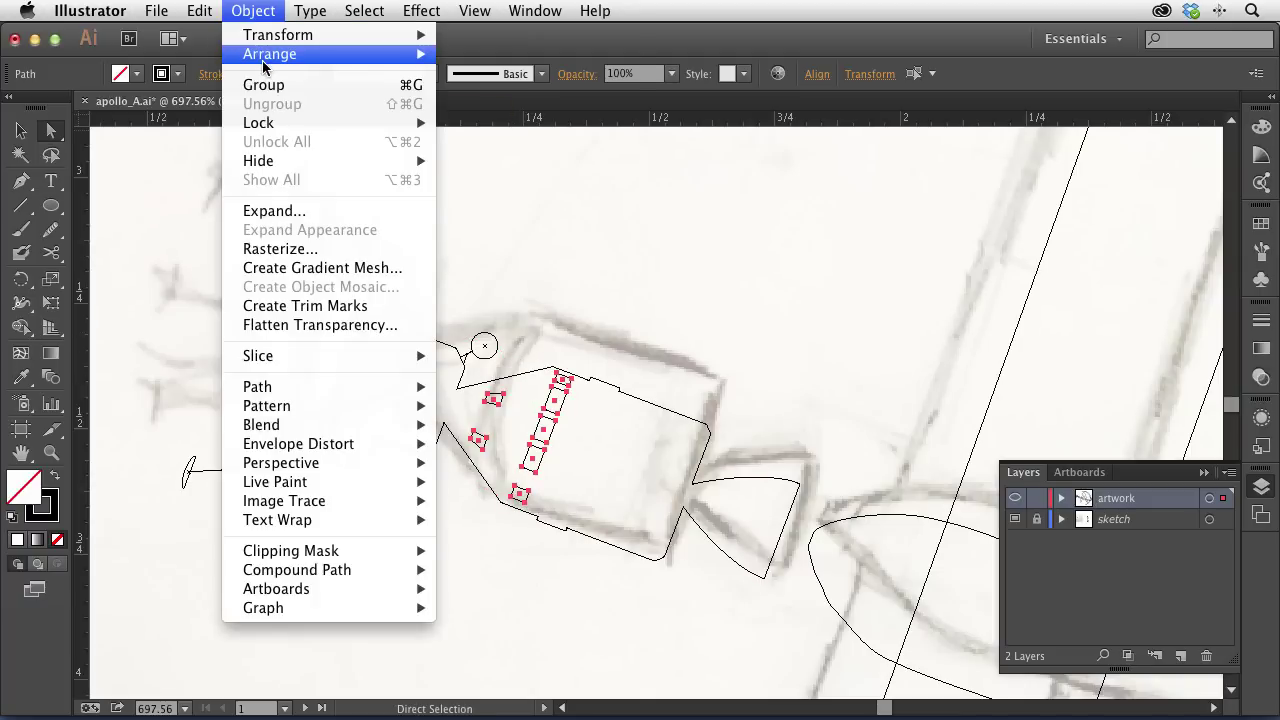
{"action": "left_click", "coordinate": [472, 55]}
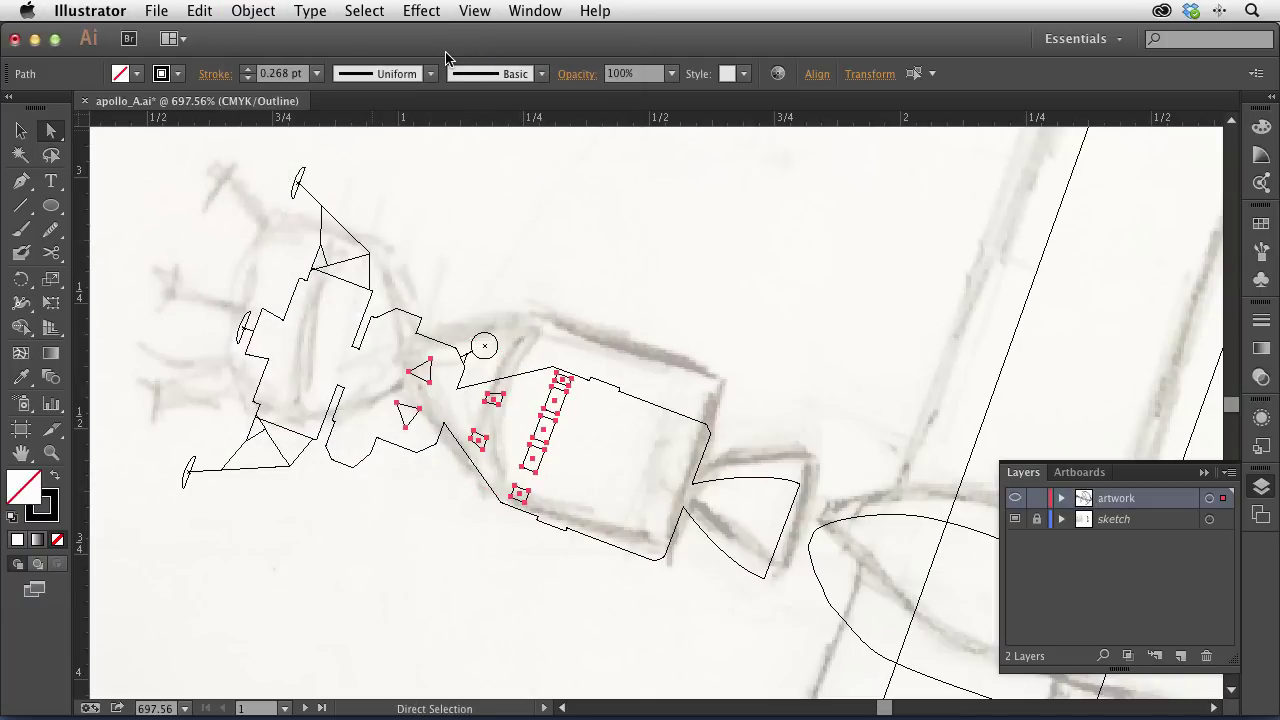
{"action": "key", "text": "ctrl+y"}
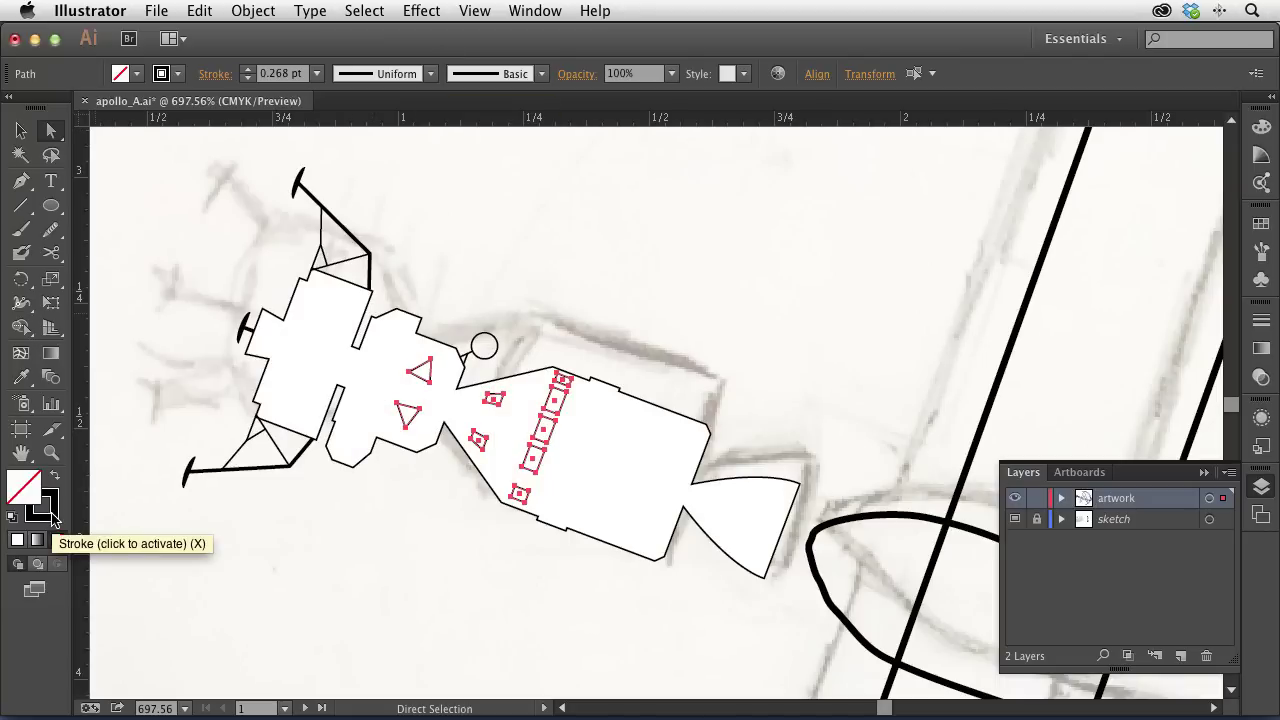
Step: Give the details no stroke and a dark blue C=100 M=100 Y=25 K=25 fill, then select the body
{"action": "left_click", "coordinate": [177, 73]}
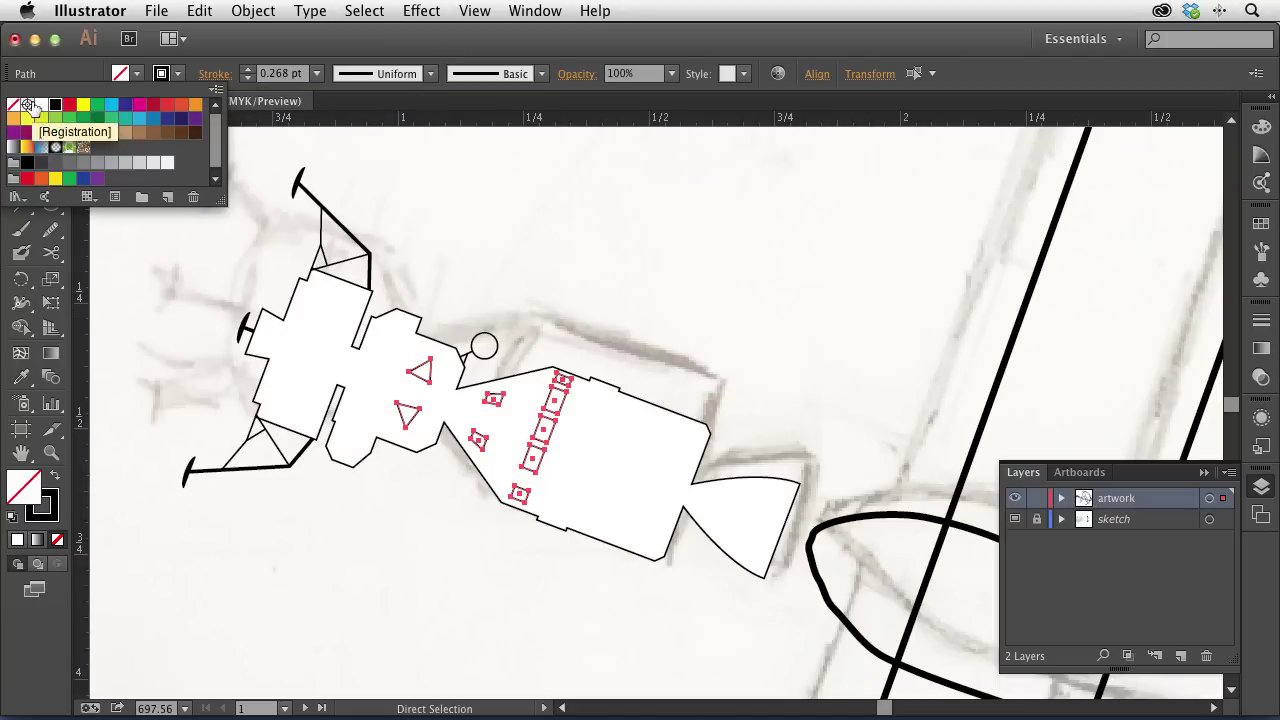
{"action": "left_click", "coordinate": [13, 104]}
{"action": "left_click", "coordinate": [120, 76]}
{"action": "left_click", "coordinate": [122, 78]}
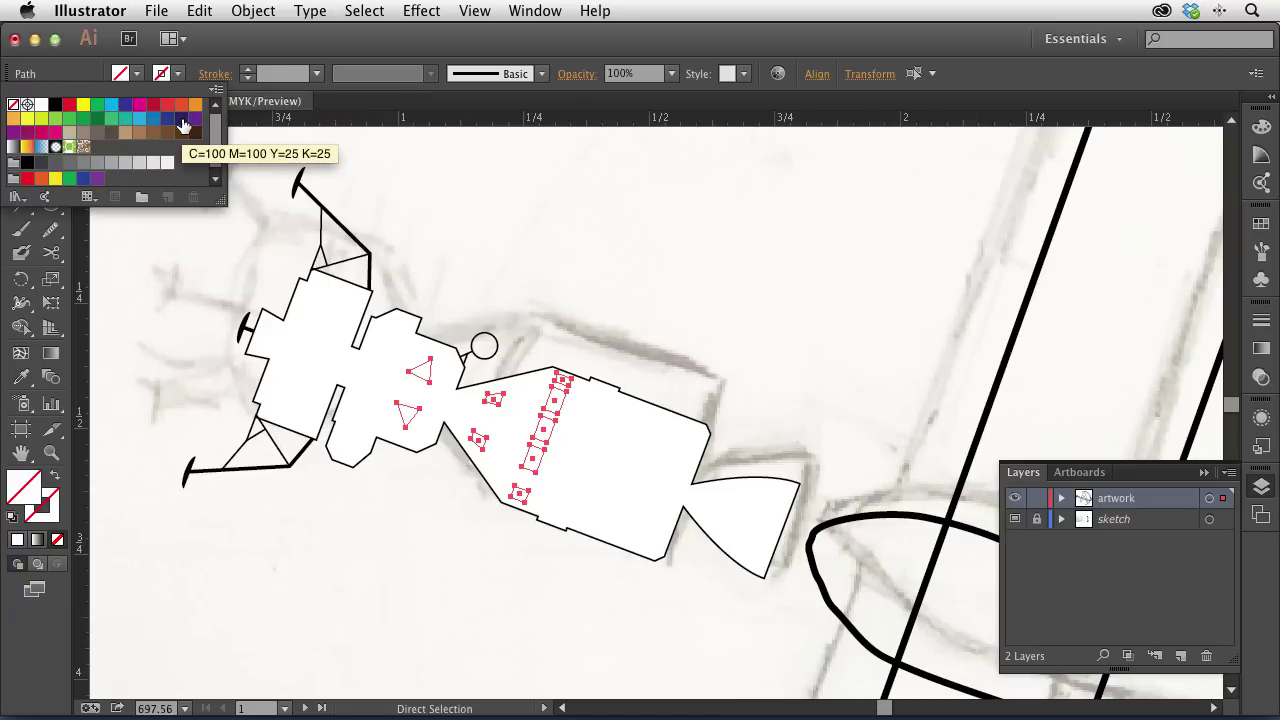
{"action": "left_click", "coordinate": [181, 121]}
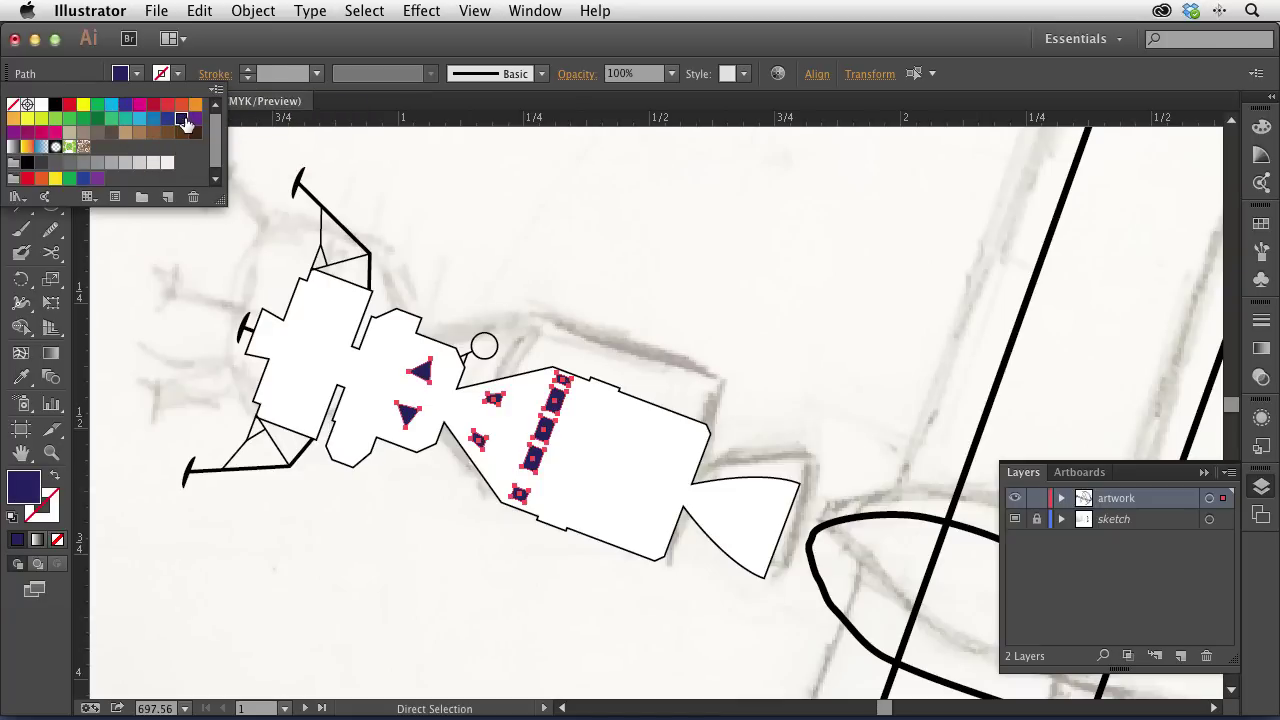
{"action": "left_click", "coordinate": [415, 455]}
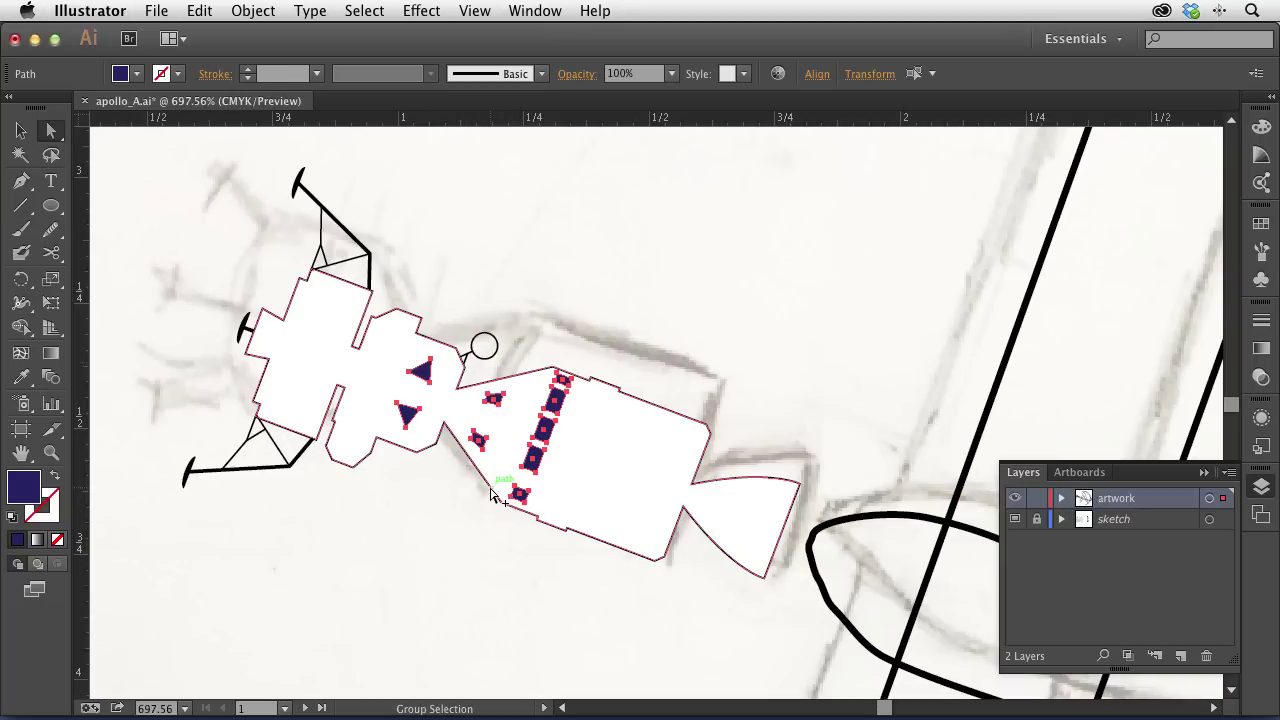
{"action": "left_click", "coordinate": [498, 494], "text": "alt"}
{"action": "left_click", "coordinate": [161, 73]}
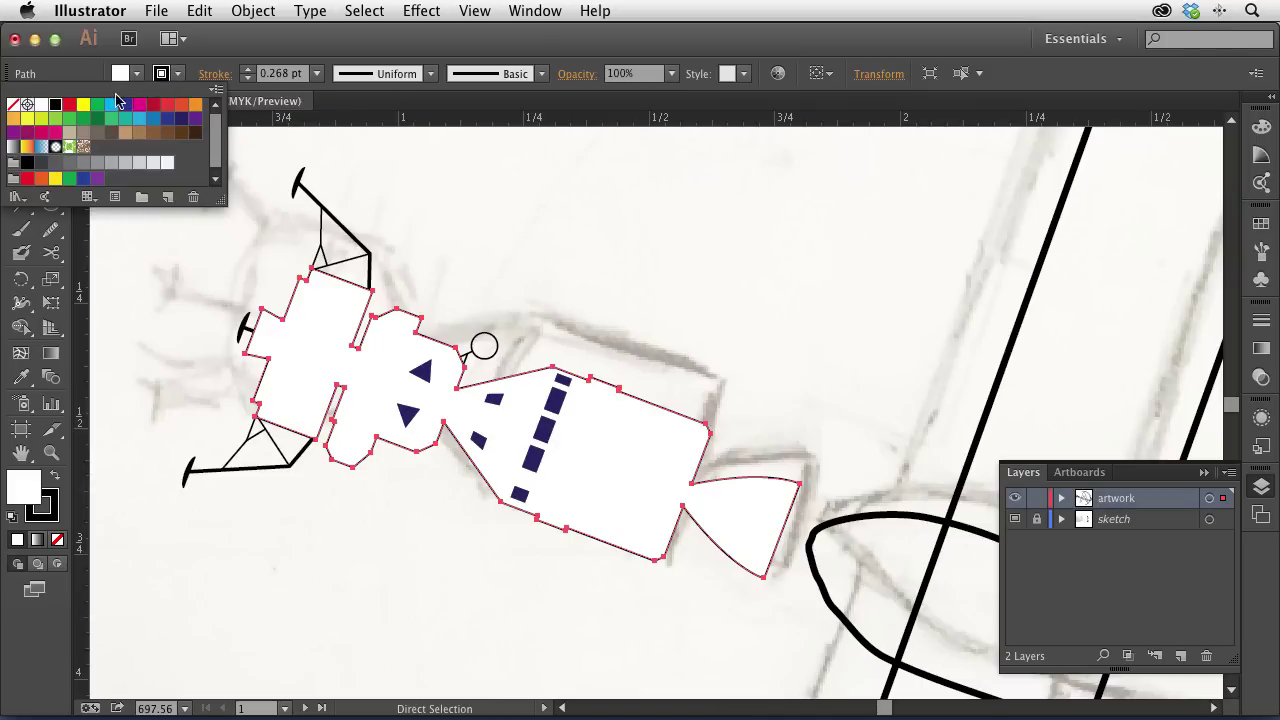
Step: Remove the body's outline and give the three handles and small circle white fill, no stroke
{"action": "left_click", "coordinate": [13, 105]}
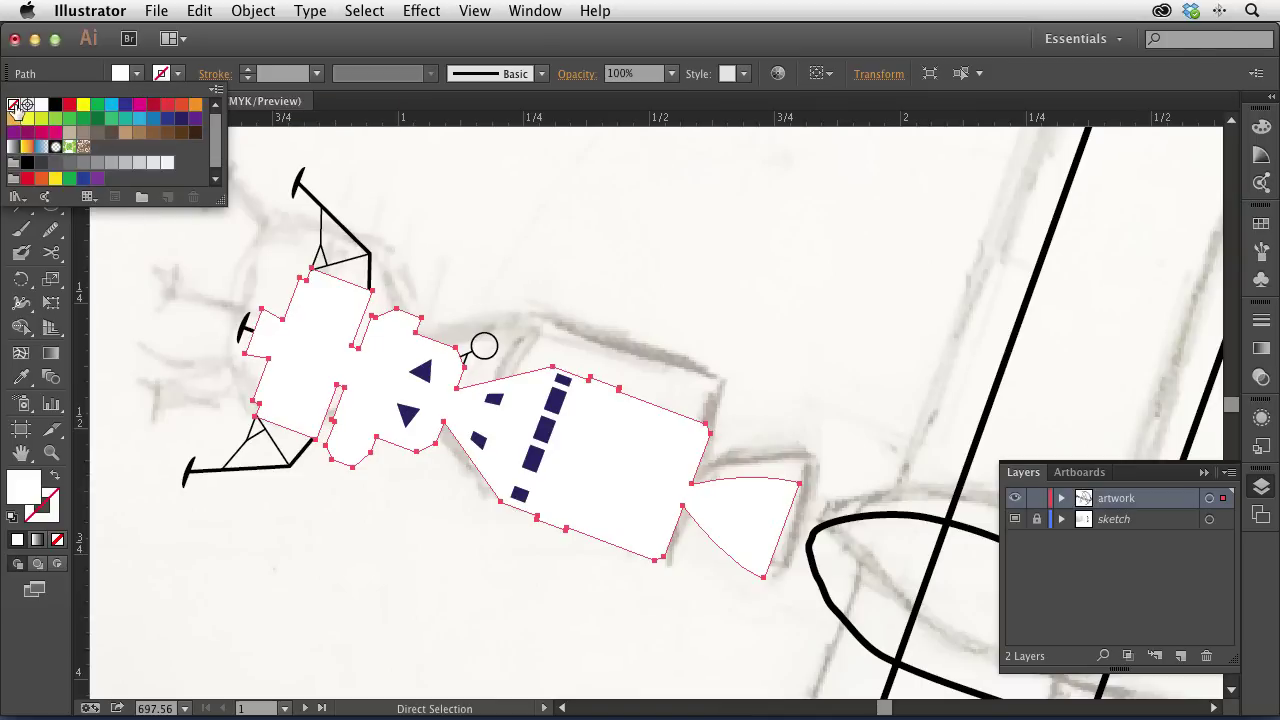
{"action": "left_click", "coordinate": [243, 328], "text": "alt"}
{"action": "left_click", "coordinate": [188, 470], "text": "shift"}
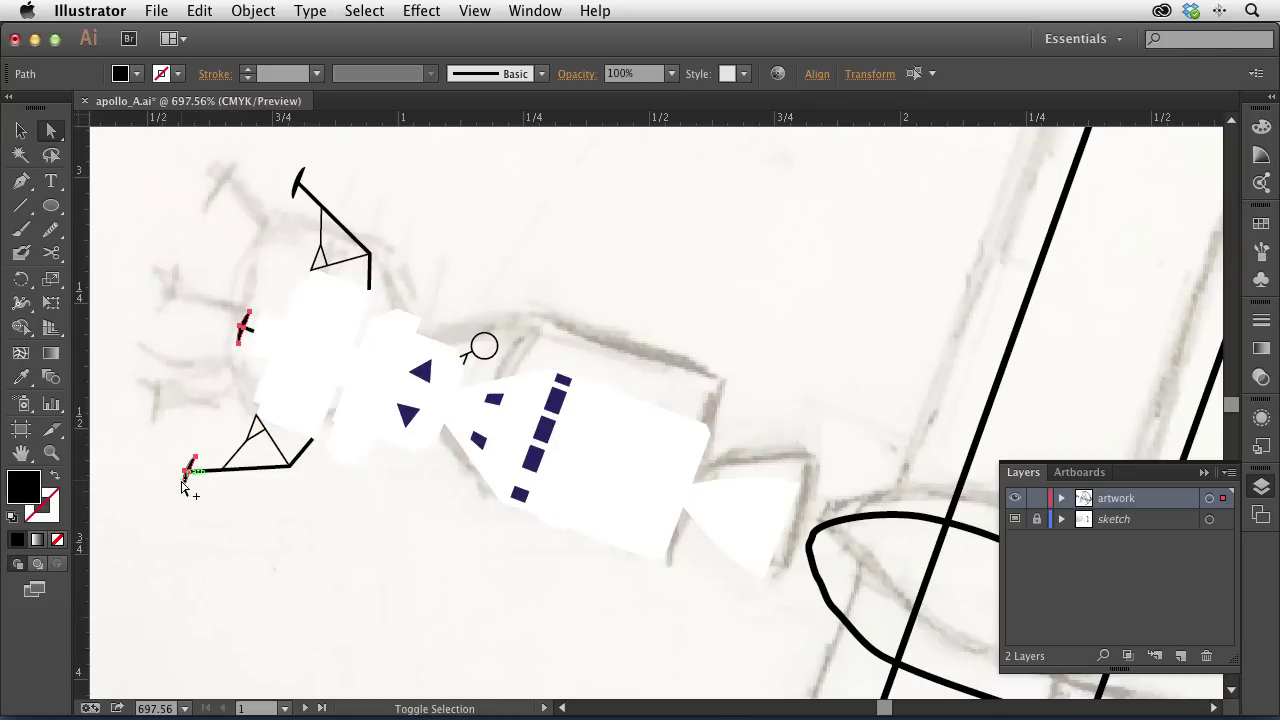
{"action": "left_click", "coordinate": [300, 180], "text": "shift"}
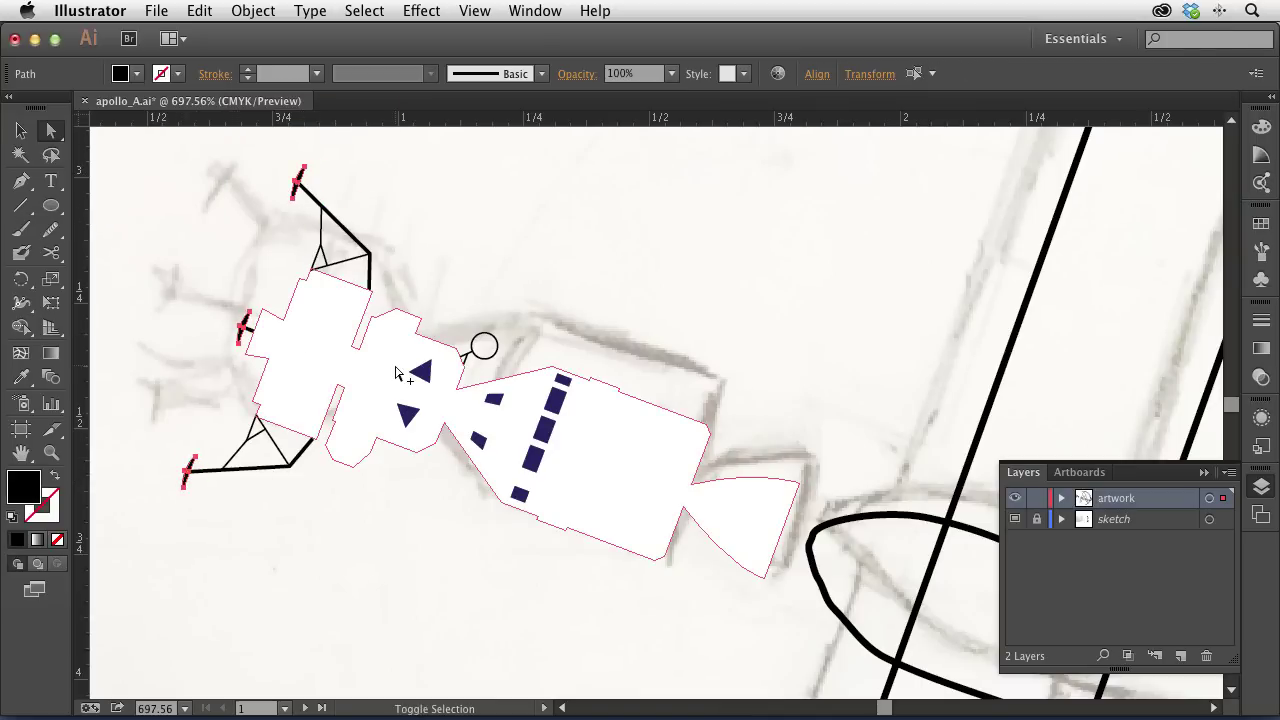
{"action": "left_click", "coordinate": [497, 347], "text": "shift"}
{"action": "left_click", "coordinate": [137, 74]}
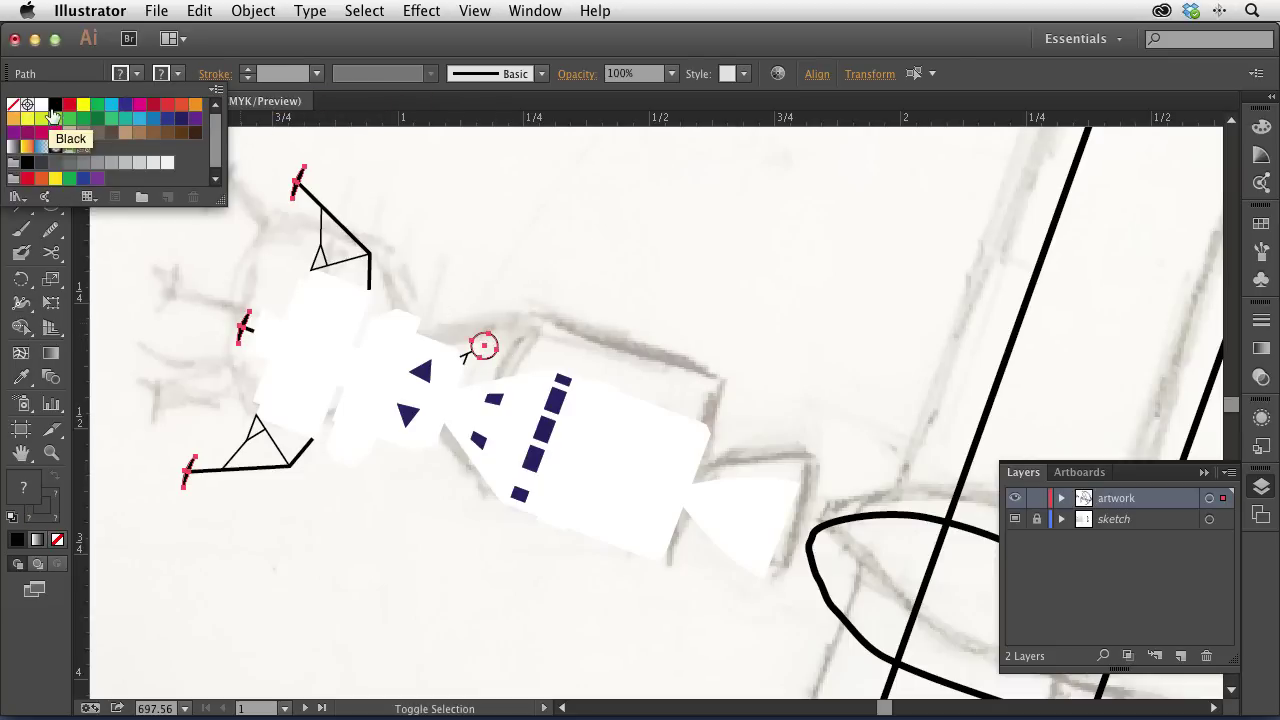
{"action": "left_click", "coordinate": [41, 104]}
{"action": "left_click", "coordinate": [162, 76]}
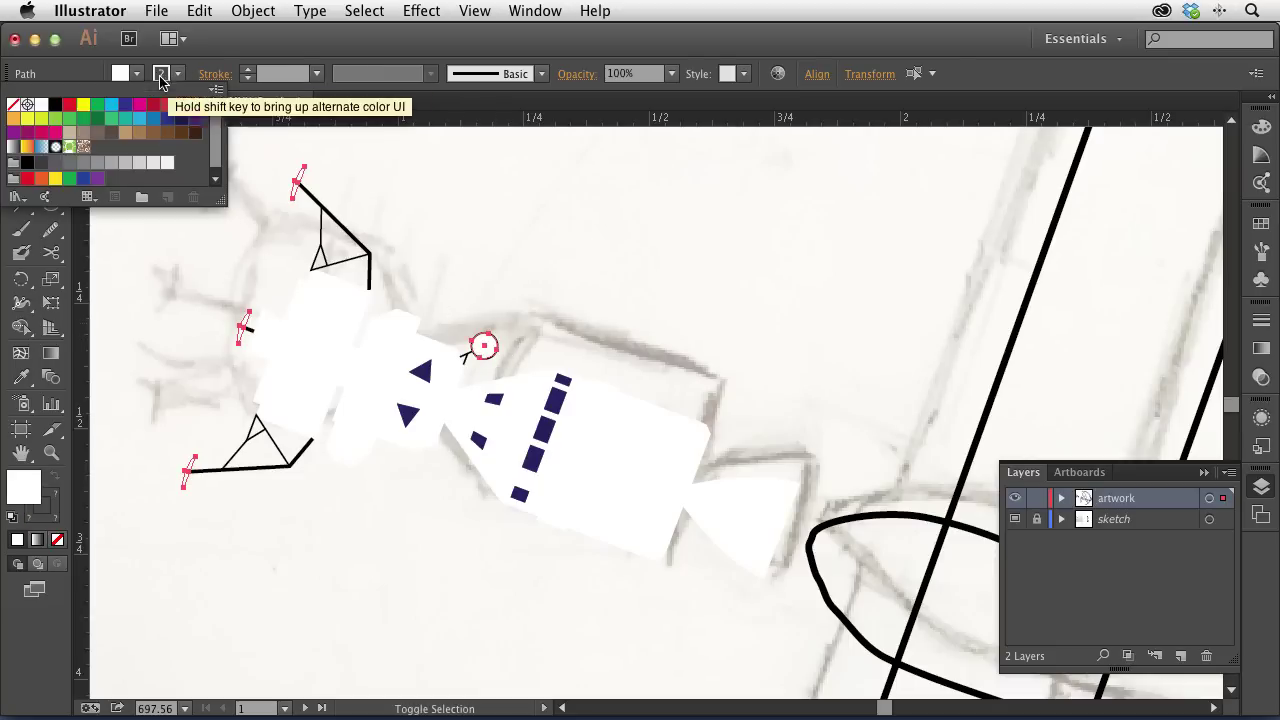
{"action": "left_click", "coordinate": [14, 106]}
{"action": "left_click", "coordinate": [474, 226]}
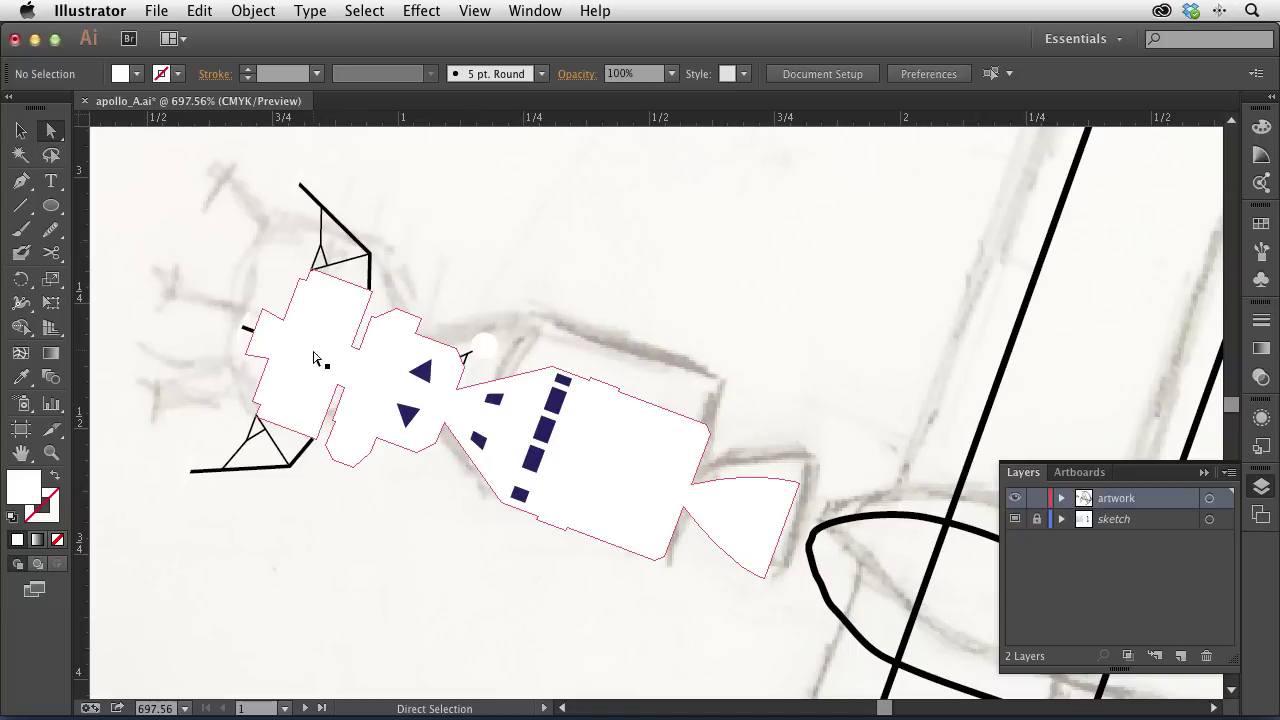
Step: Give the leg lines, triangles and small dash a white stroke
{"action": "left_click", "coordinate": [270, 469]}
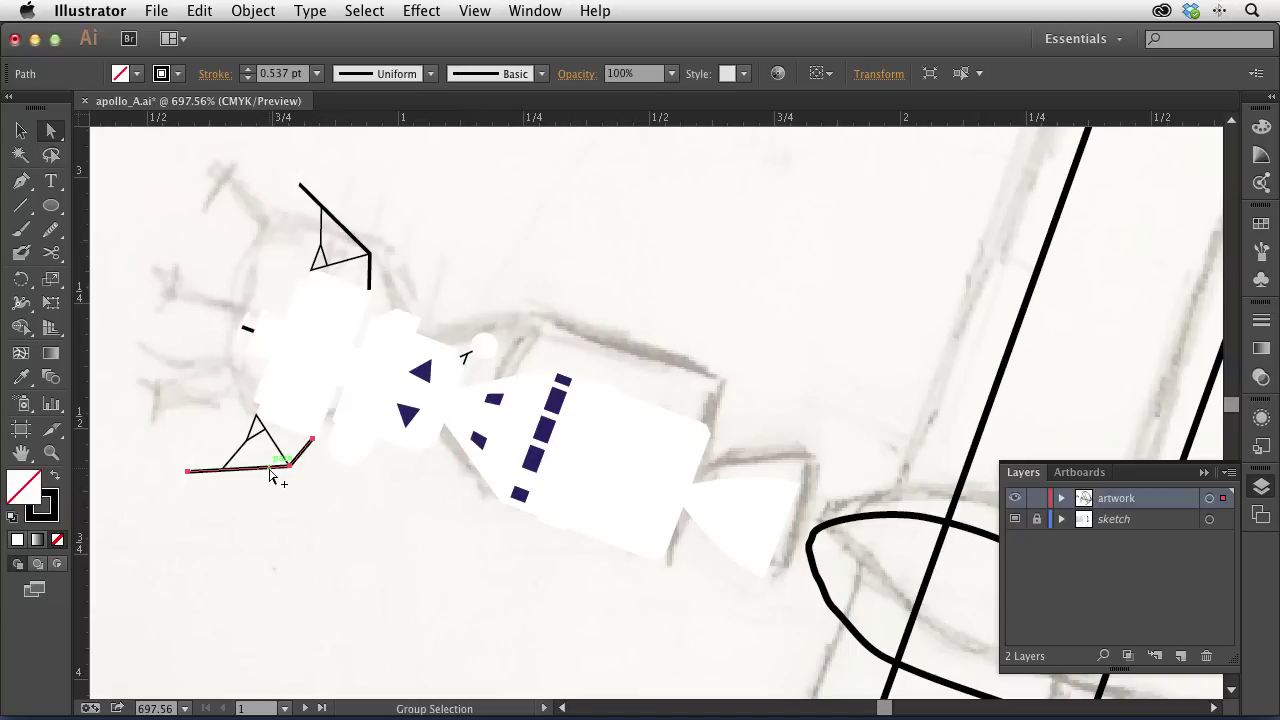
{"action": "key", "text": "super+a"}
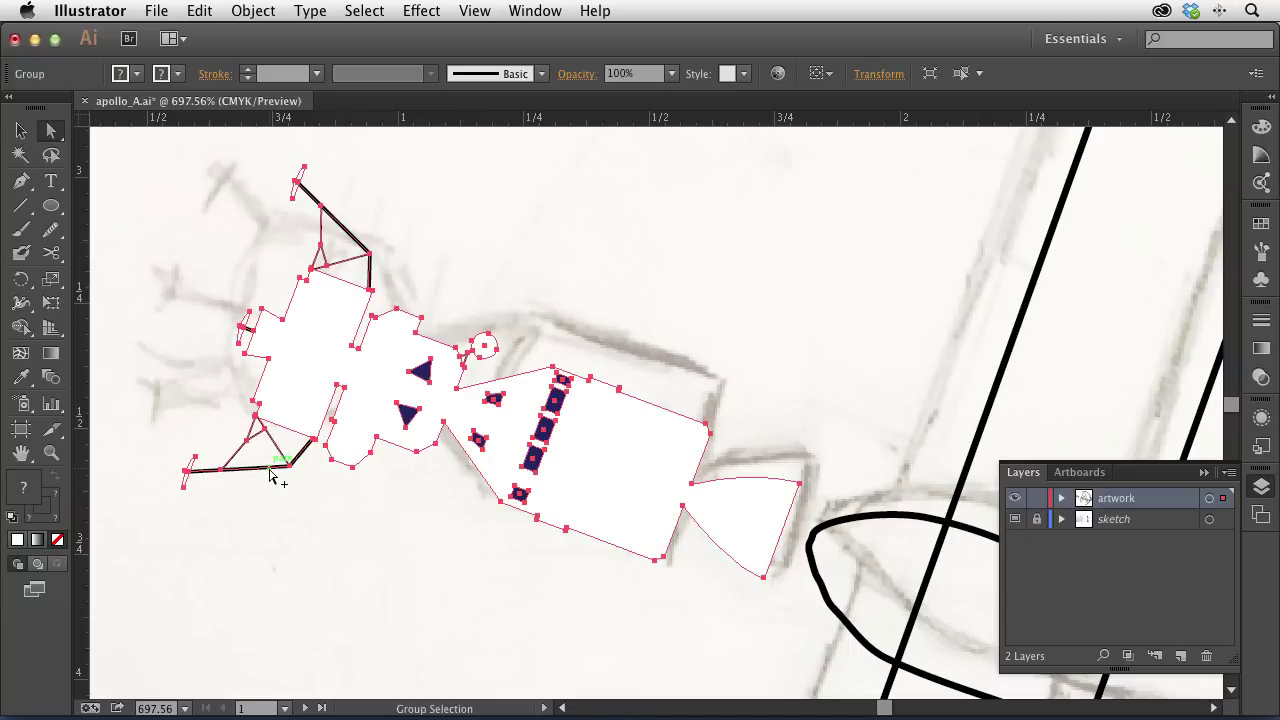
{"action": "left_click", "coordinate": [297, 514]}
{"action": "key", "text": "a"}
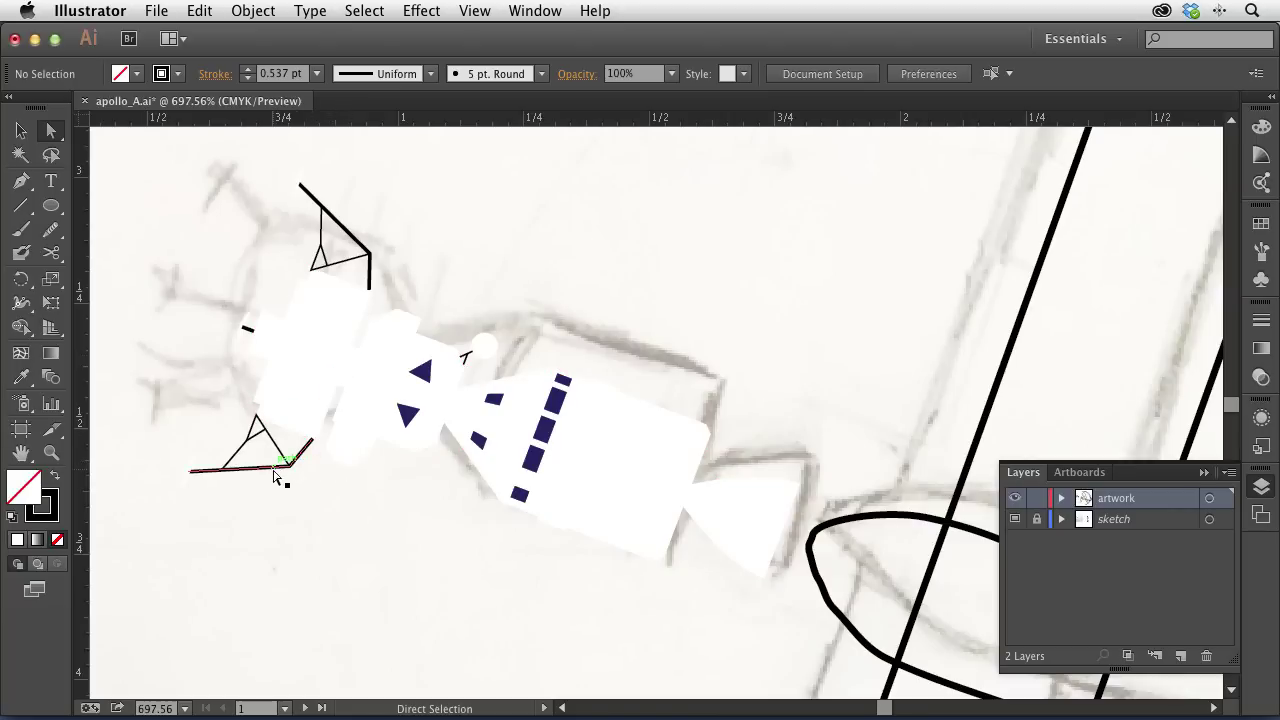
{"action": "left_click", "coordinate": [280, 469], "text": "alt"}
{"action": "left_click", "coordinate": [268, 443], "text": "shift"}
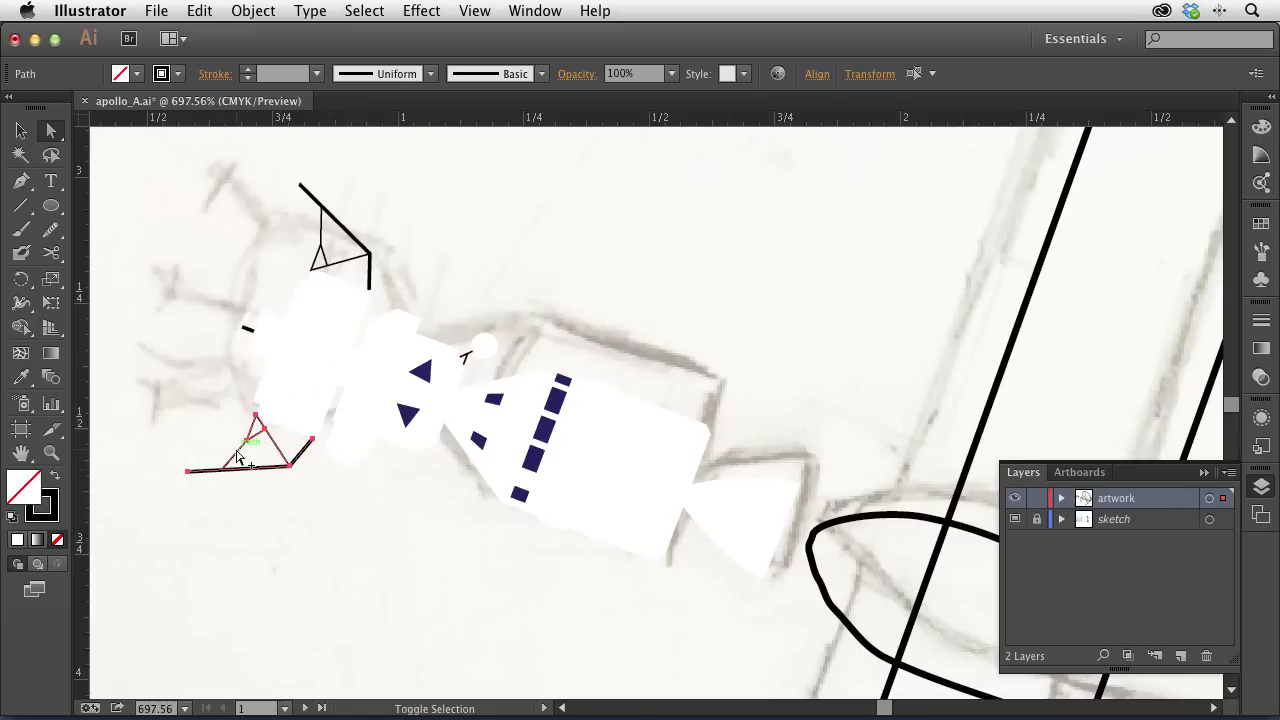
{"action": "left_click", "coordinate": [247, 328], "text": "shift"}
{"action": "left_click", "coordinate": [315, 261], "text": "shift"}
{"action": "left_click", "coordinate": [349, 232], "text": "shift"}
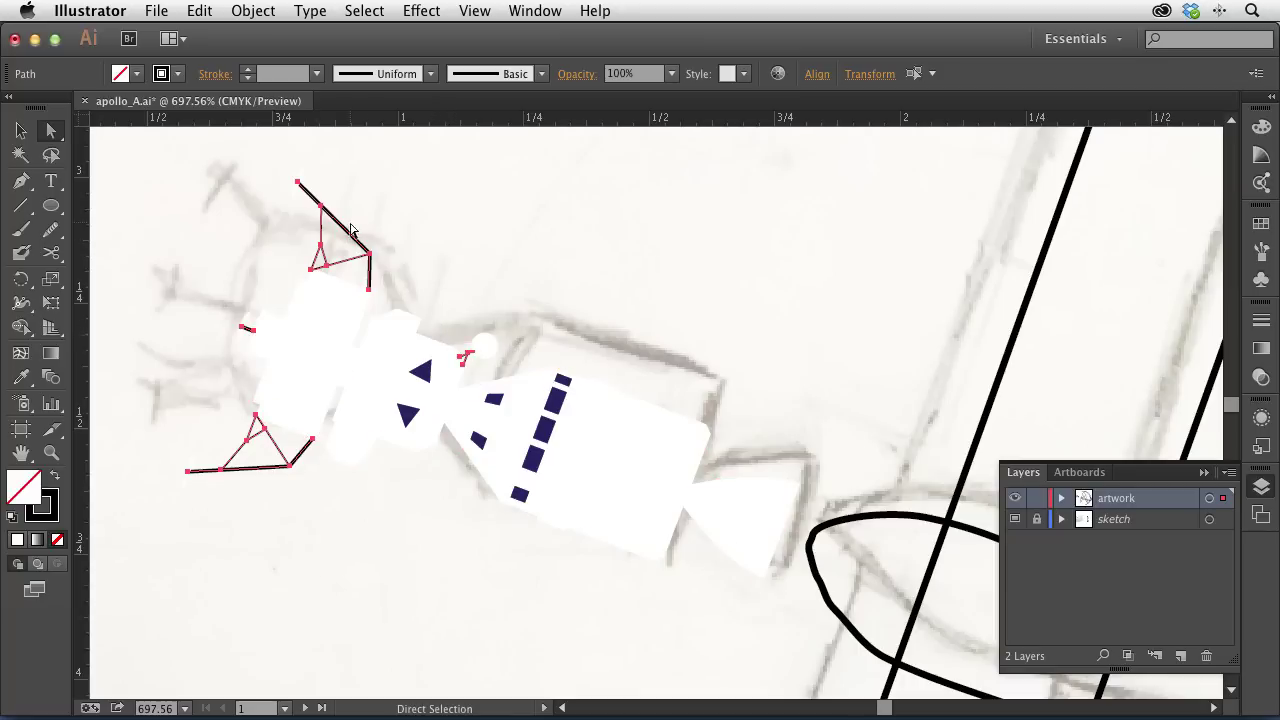
{"action": "left_click", "coordinate": [162, 73]}
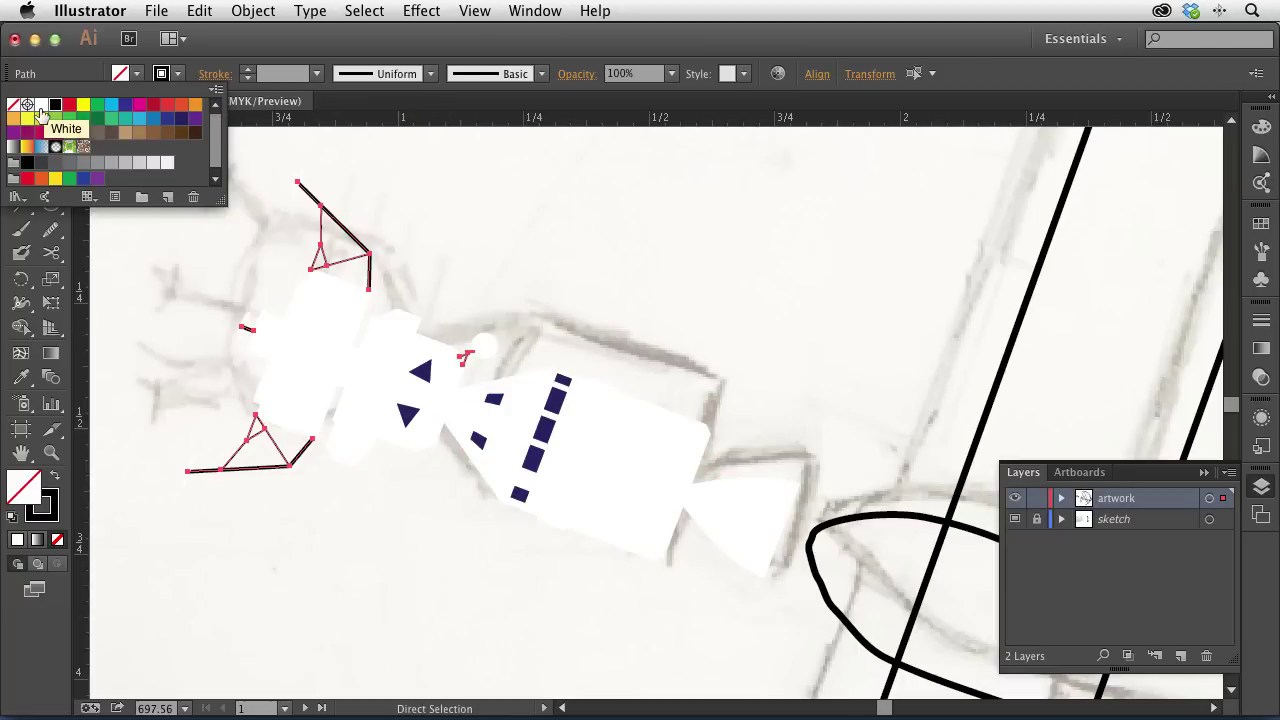
{"action": "left_click", "coordinate": [41, 105]}
{"action": "left_click", "coordinate": [188, 285]}
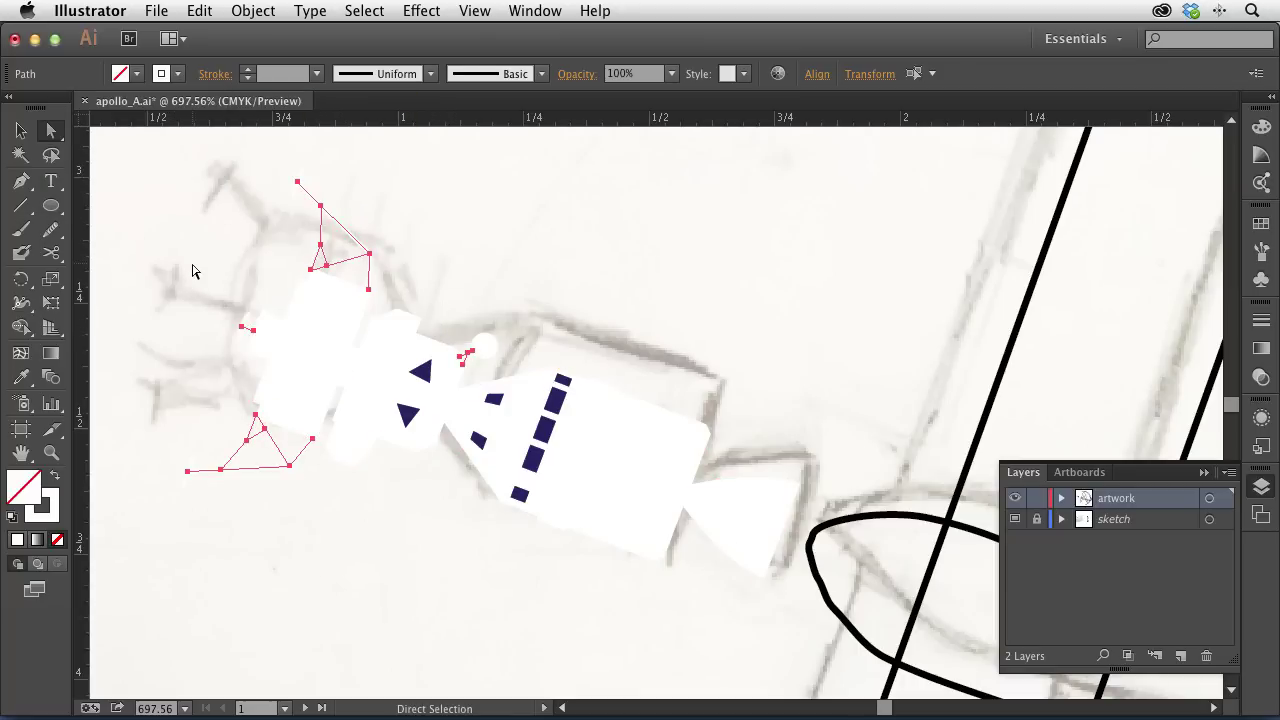
{"action": "left_click", "coordinate": [193, 271]}
{"action": "key", "text": "ctrl+minus"}
{"action": "key", "text": "ctrl+minus"}
{"action": "key", "text": "ctrl+minus"}
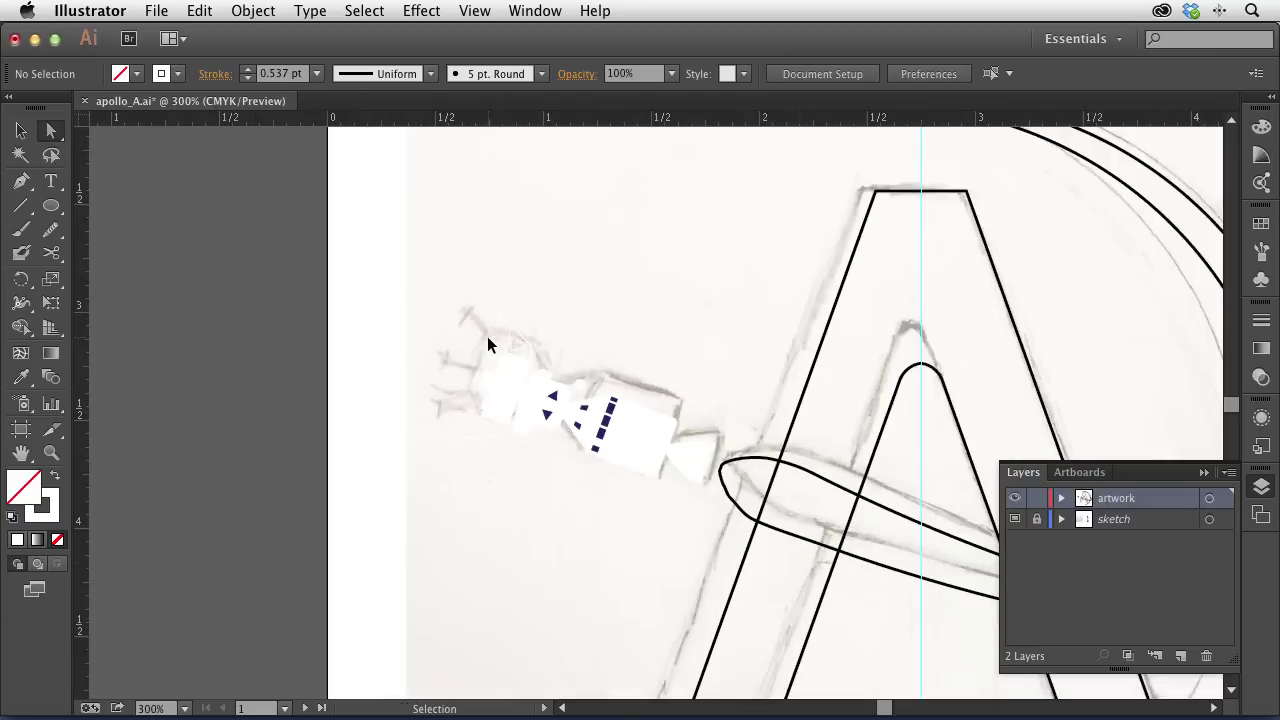
{"action": "key", "text": "ctrl+minus"}
Step: Give both swoosh pieces no stroke and a crimson C=15 M=100 Y=90 K=10 fill
{"action": "mouse_move", "coordinate": [837, 423]}
{"action": "left_mouse_down"}
{"action": "mouse_move", "coordinate": [490, 334]}
{"action": "mouse_move", "coordinate": [570, 321]}
{"action": "left_mouse_up"}
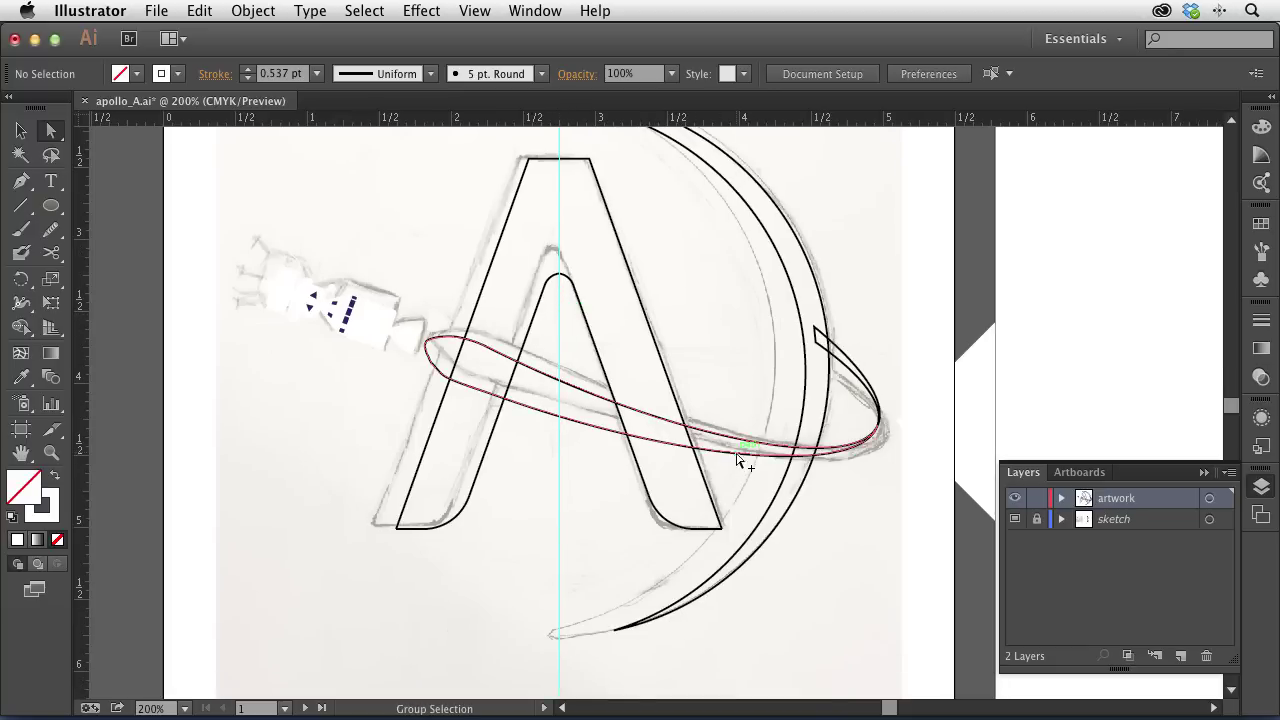
{"action": "left_click", "coordinate": [738, 459]}
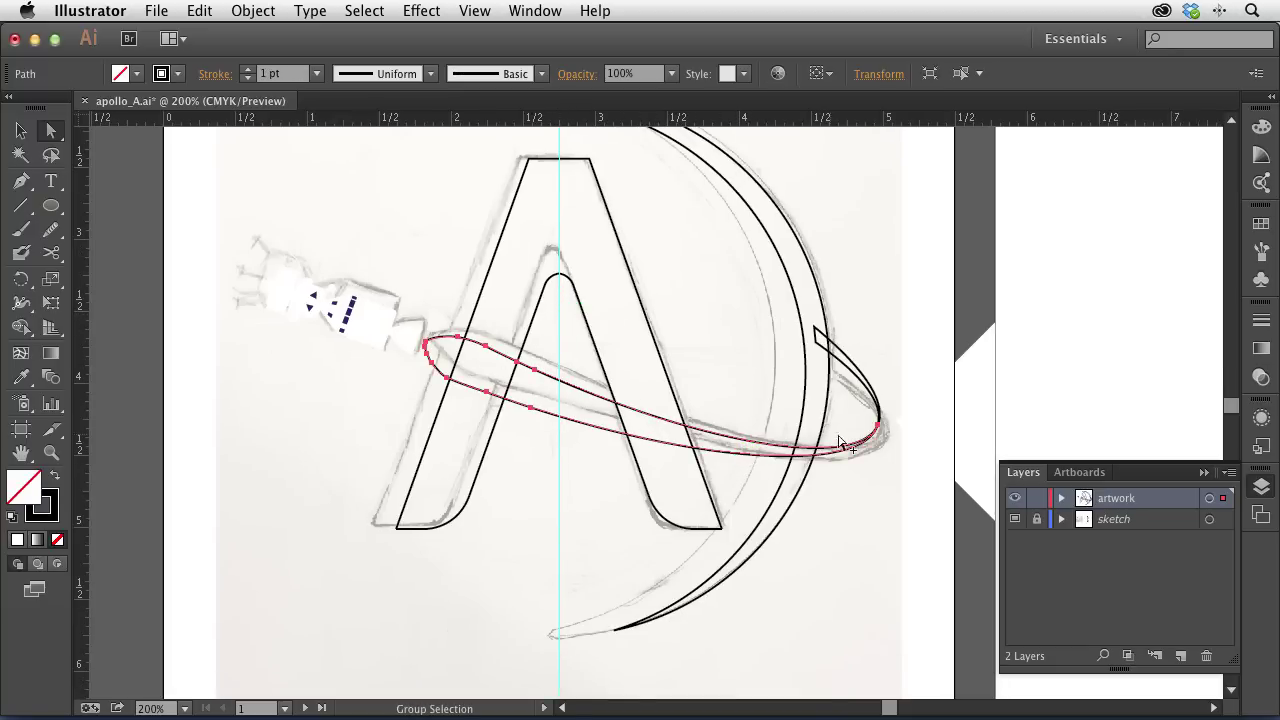
{"action": "left_click", "coordinate": [878, 400], "text": "shift"}
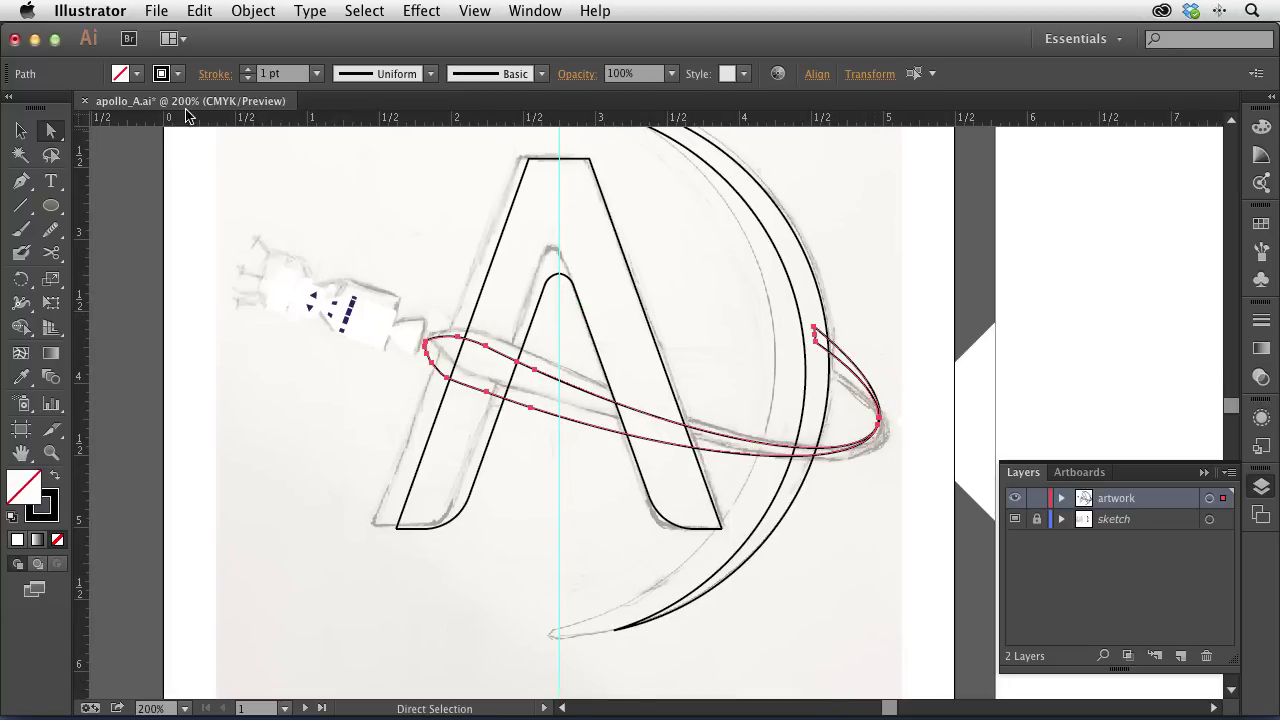
{"action": "left_click", "coordinate": [177, 73]}
{"action": "left_click", "coordinate": [13, 107]}
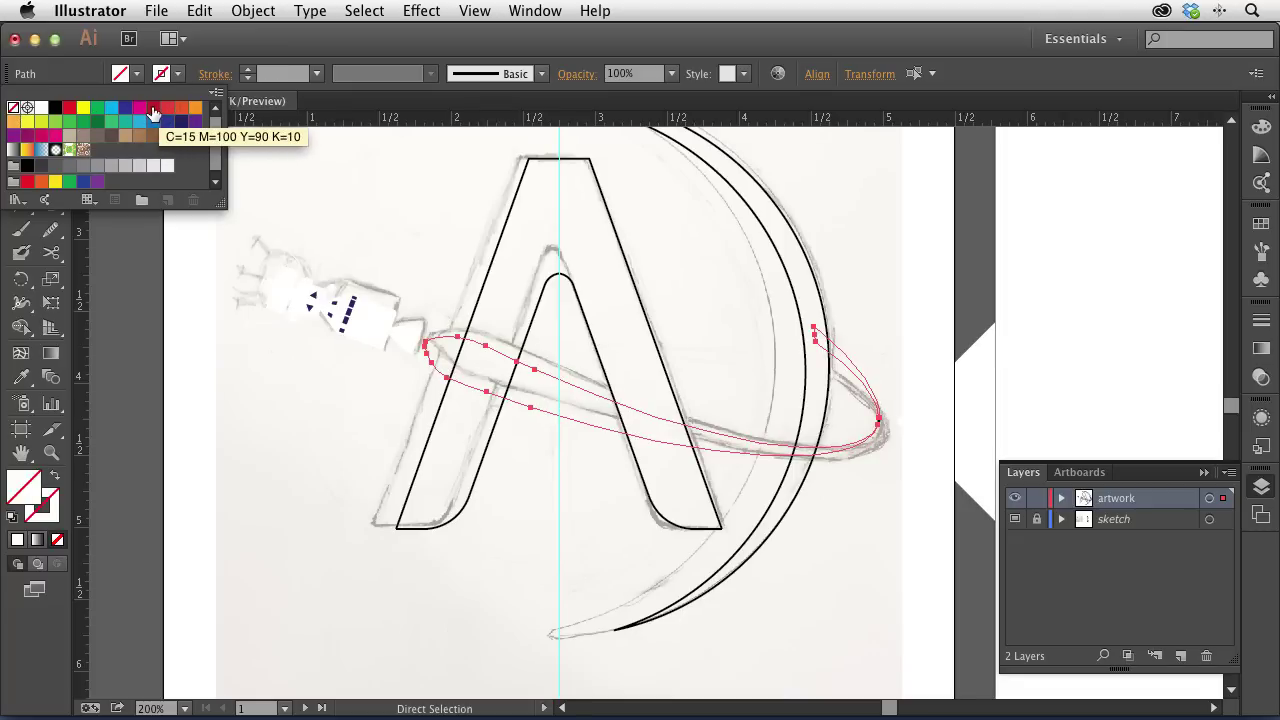
{"action": "left_click", "coordinate": [153, 108]}
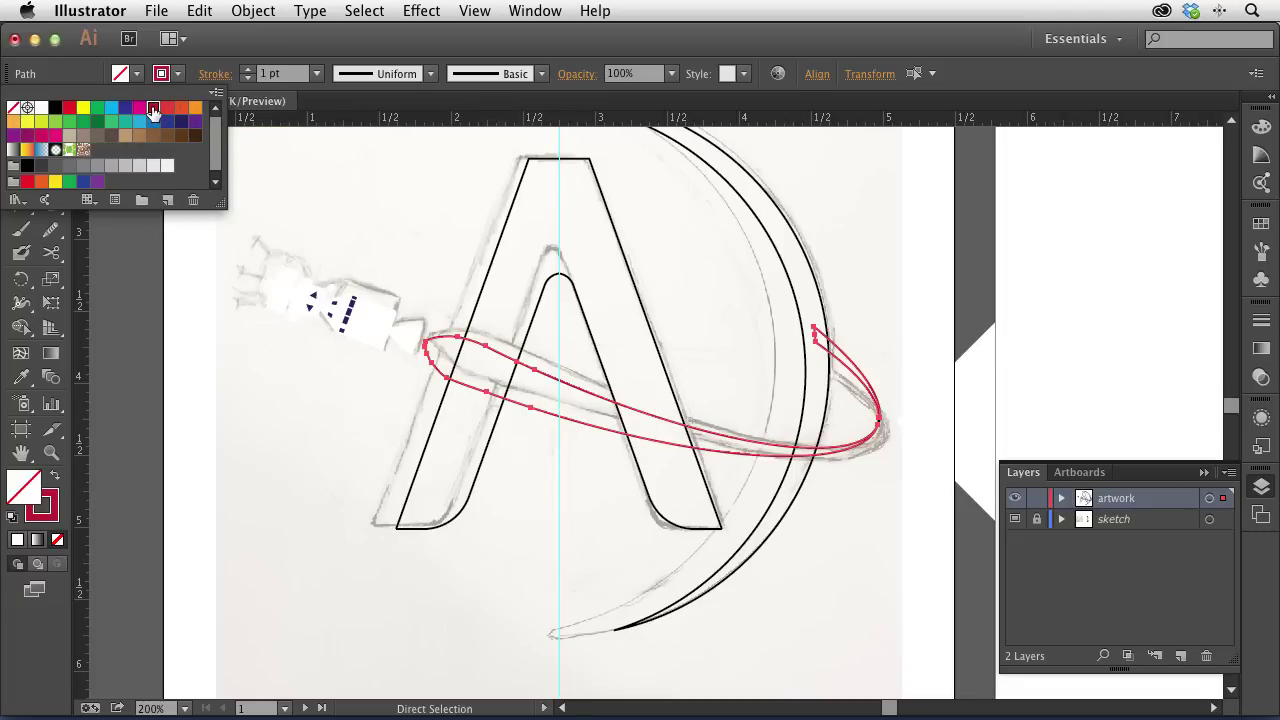
{"action": "left_click", "coordinate": [162, 74]}
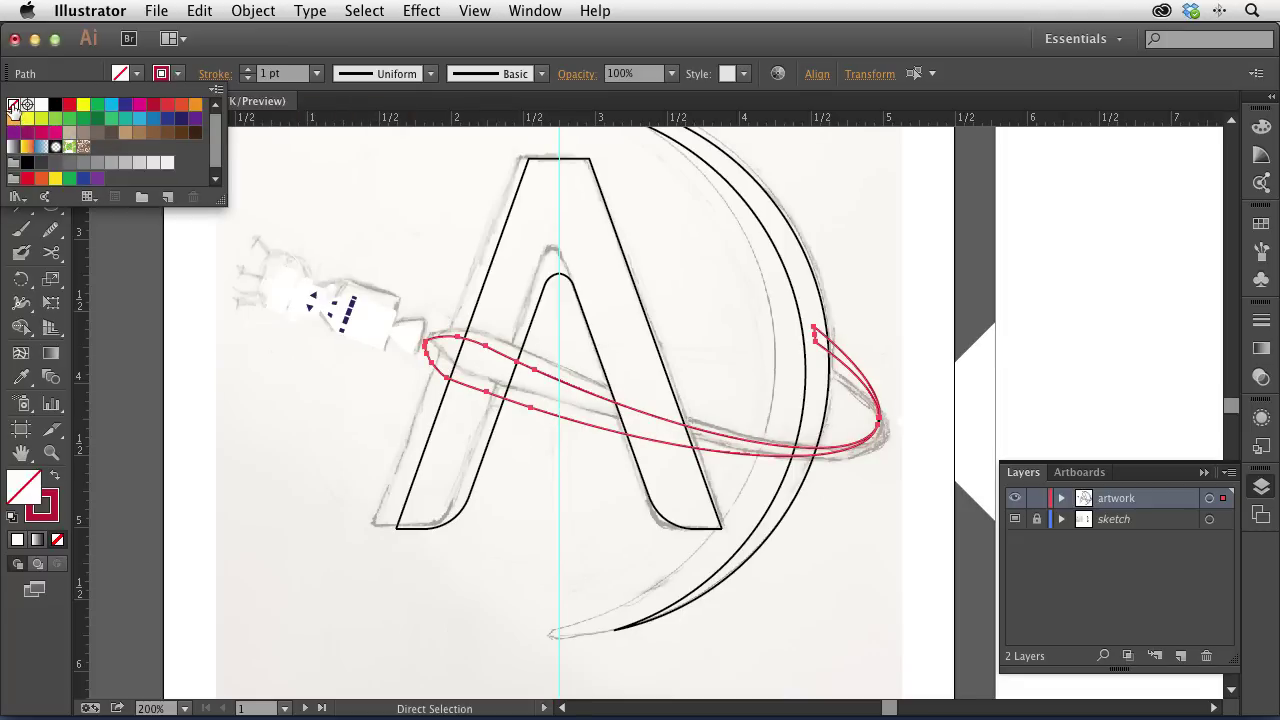
{"action": "left_click", "coordinate": [13, 106]}
{"action": "left_click", "coordinate": [121, 76]}
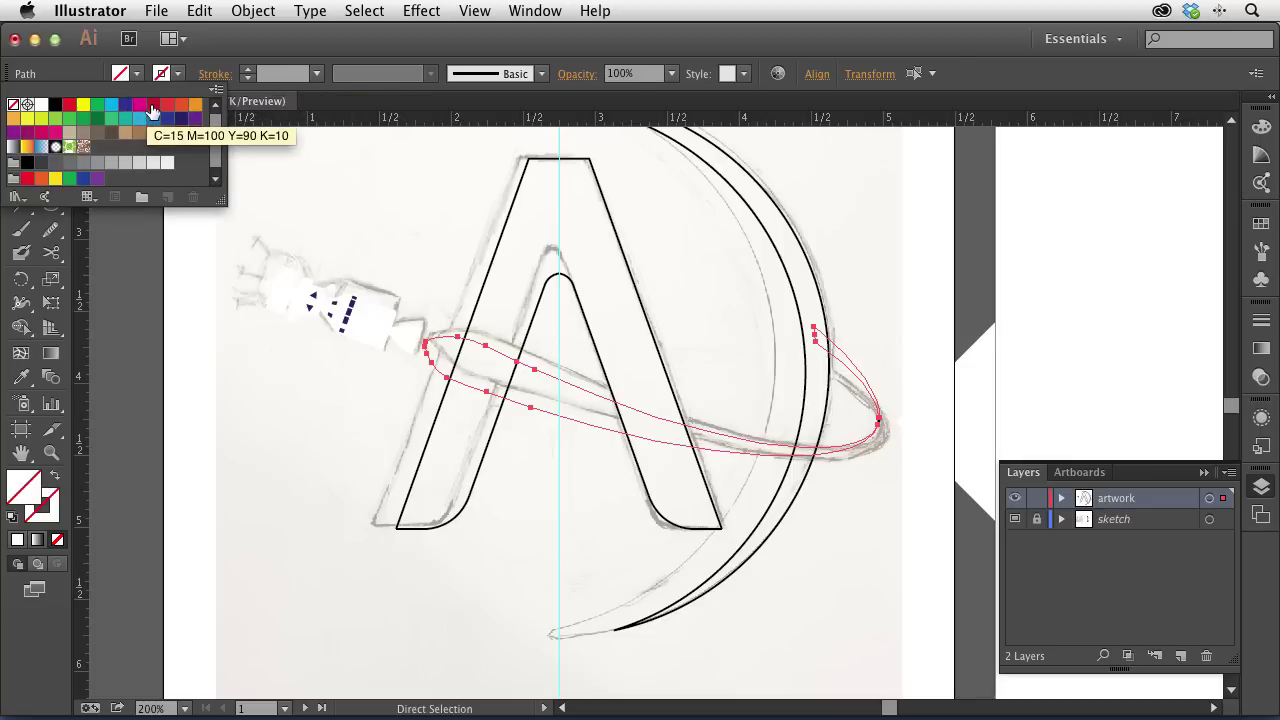
{"action": "left_click", "coordinate": [153, 106]}
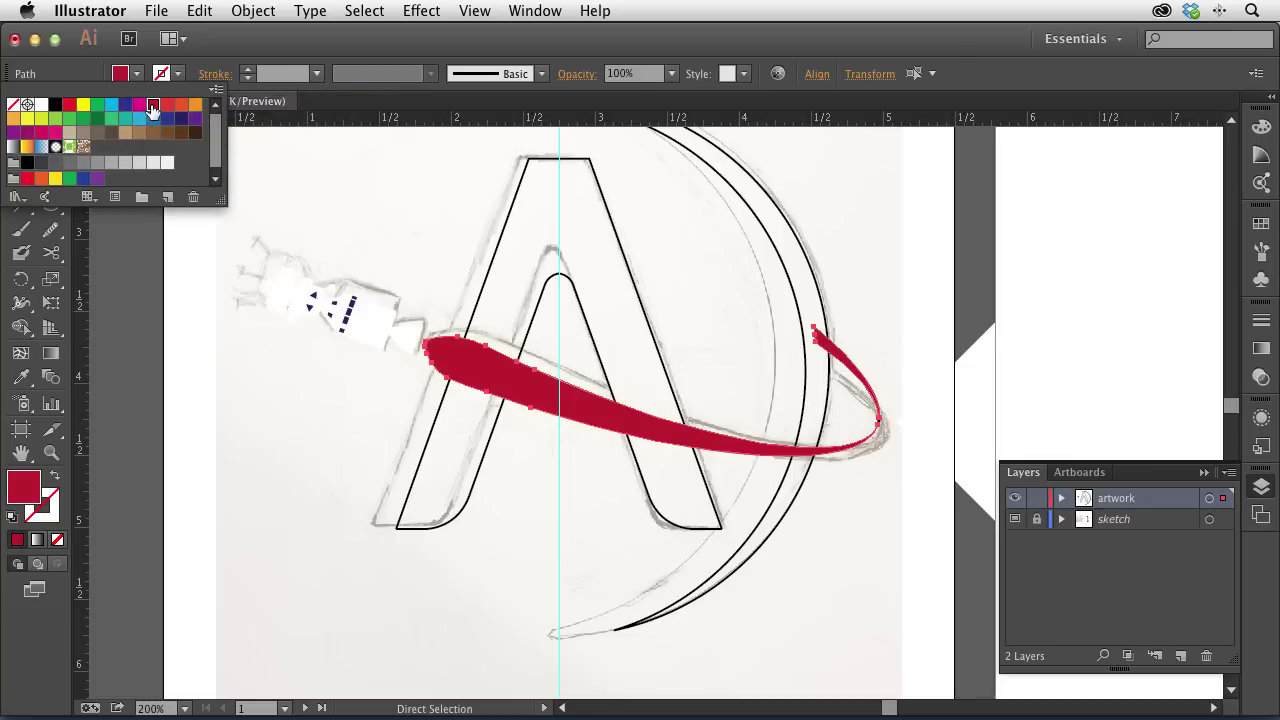
{"action": "left_click", "coordinate": [340, 426]}
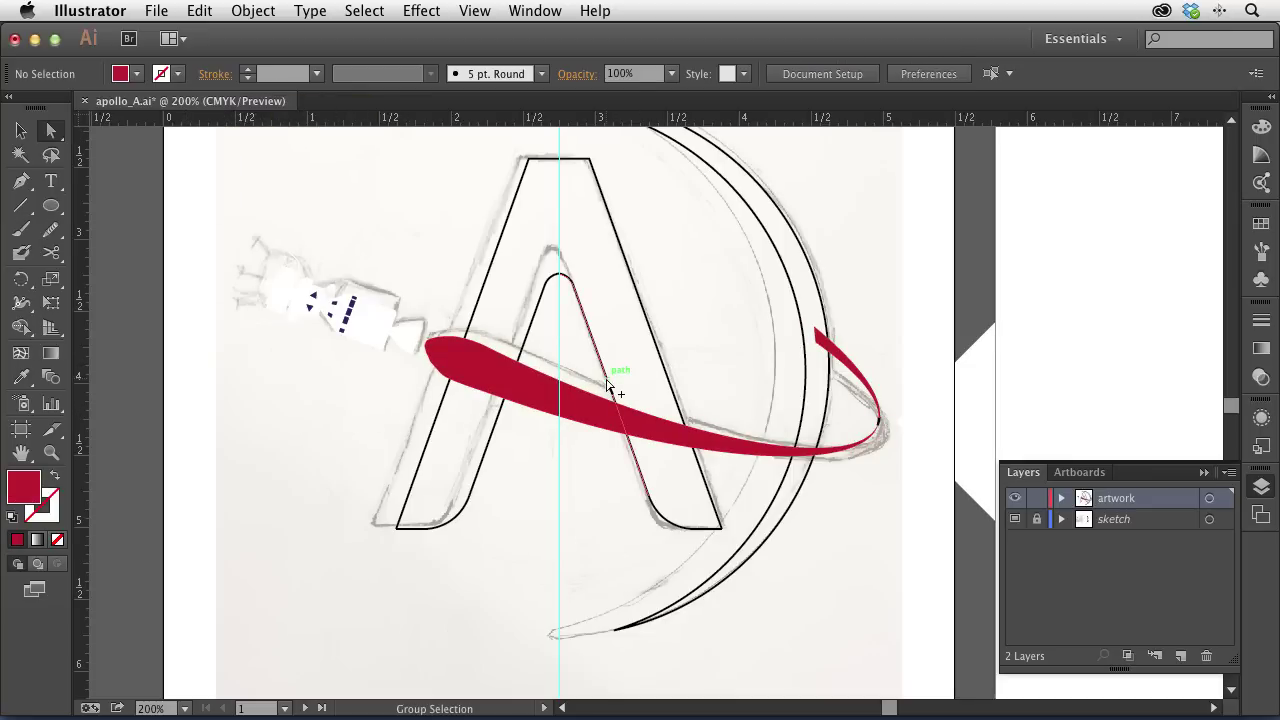
Step: Give the A's inner path a white fill and no stroke
{"action": "left_click", "coordinate": [607, 384]}
{"action": "left_click", "coordinate": [532, 328], "text": "shift"}
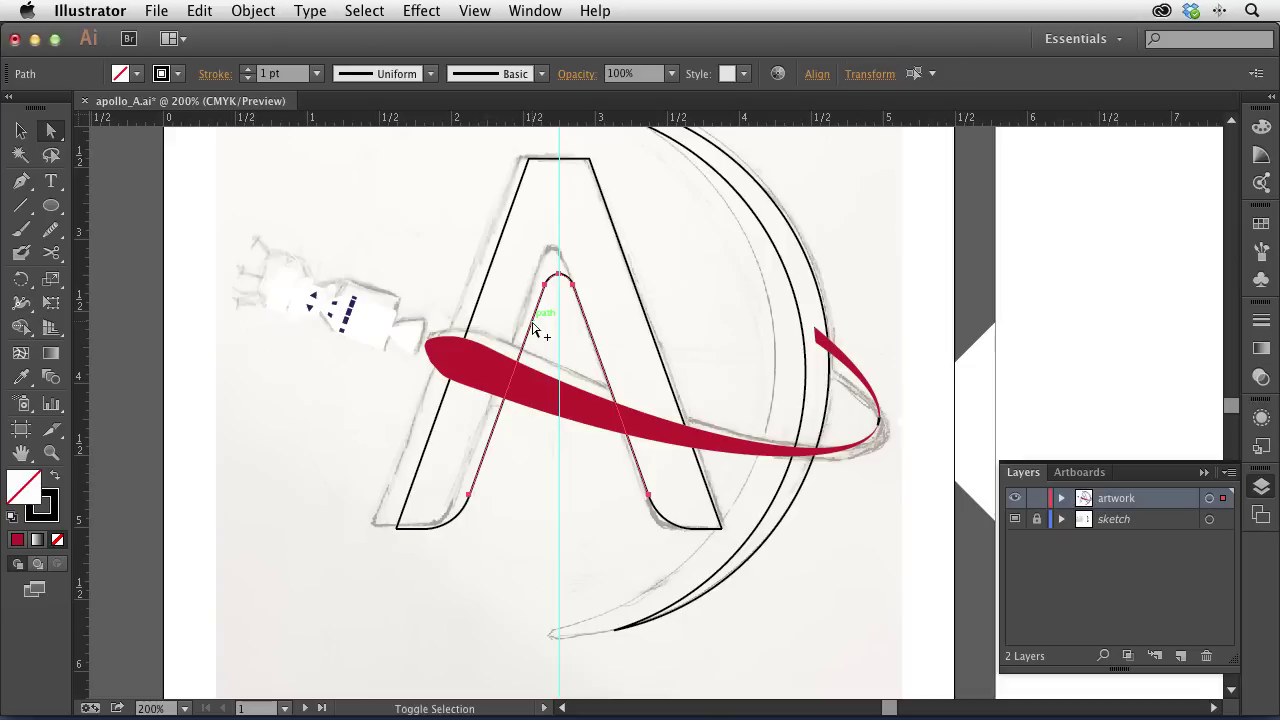
{"action": "left_click", "coordinate": [160, 74]}
{"action": "left_click", "coordinate": [160, 74]}
{"action": "left_click", "coordinate": [177, 74]}
{"action": "left_click", "coordinate": [12, 110]}
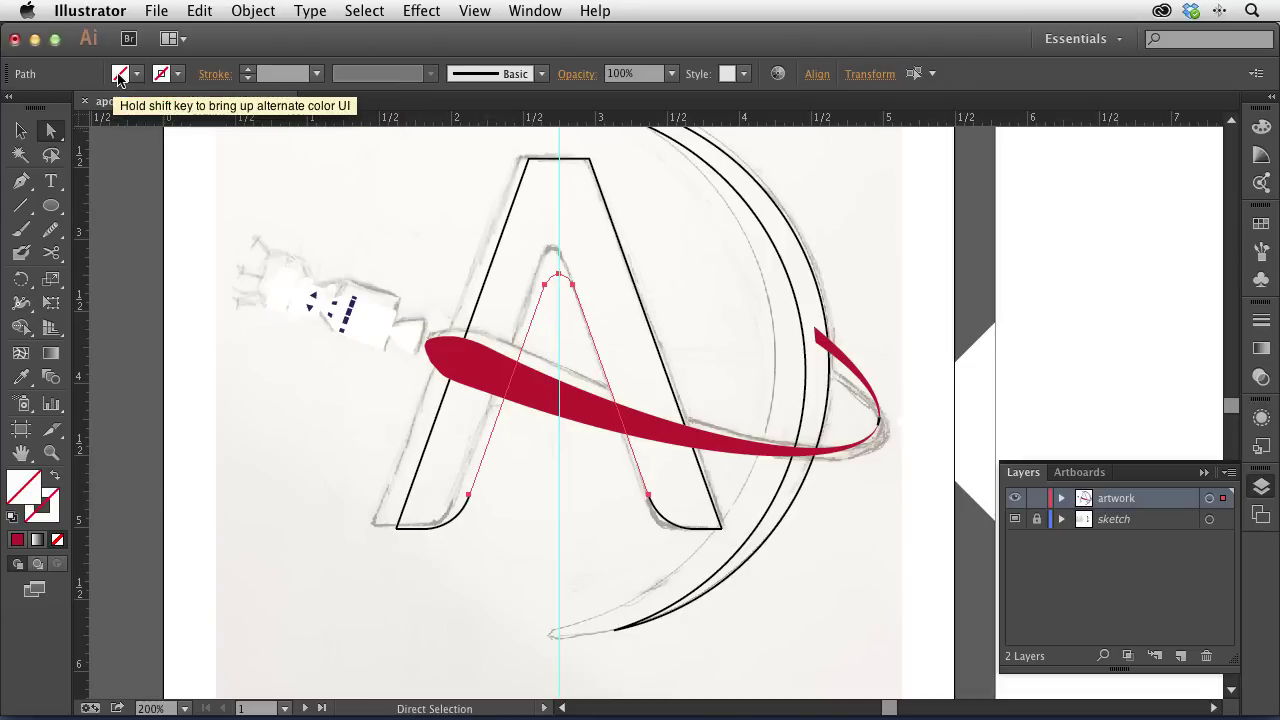
{"action": "left_click", "coordinate": [121, 74]}
{"action": "left_click", "coordinate": [43, 106]}
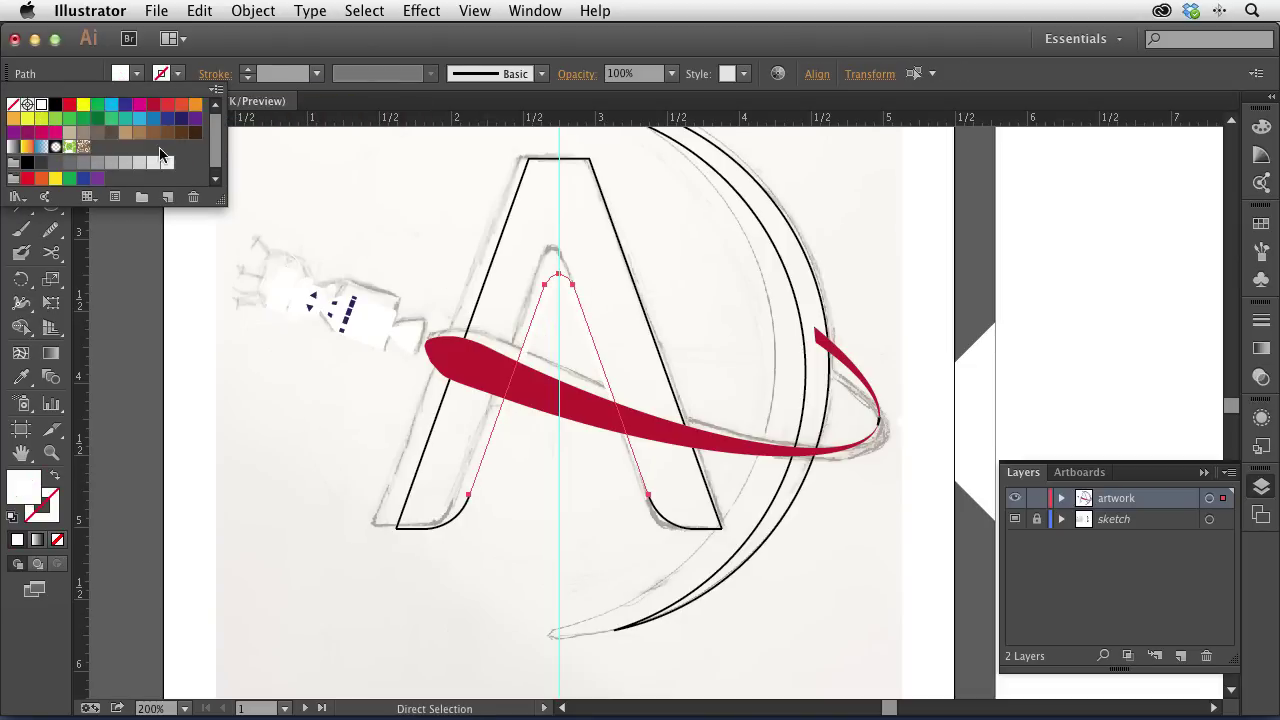
{"action": "left_click", "coordinate": [438, 210]}
{"action": "left_click", "coordinate": [441, 210]}
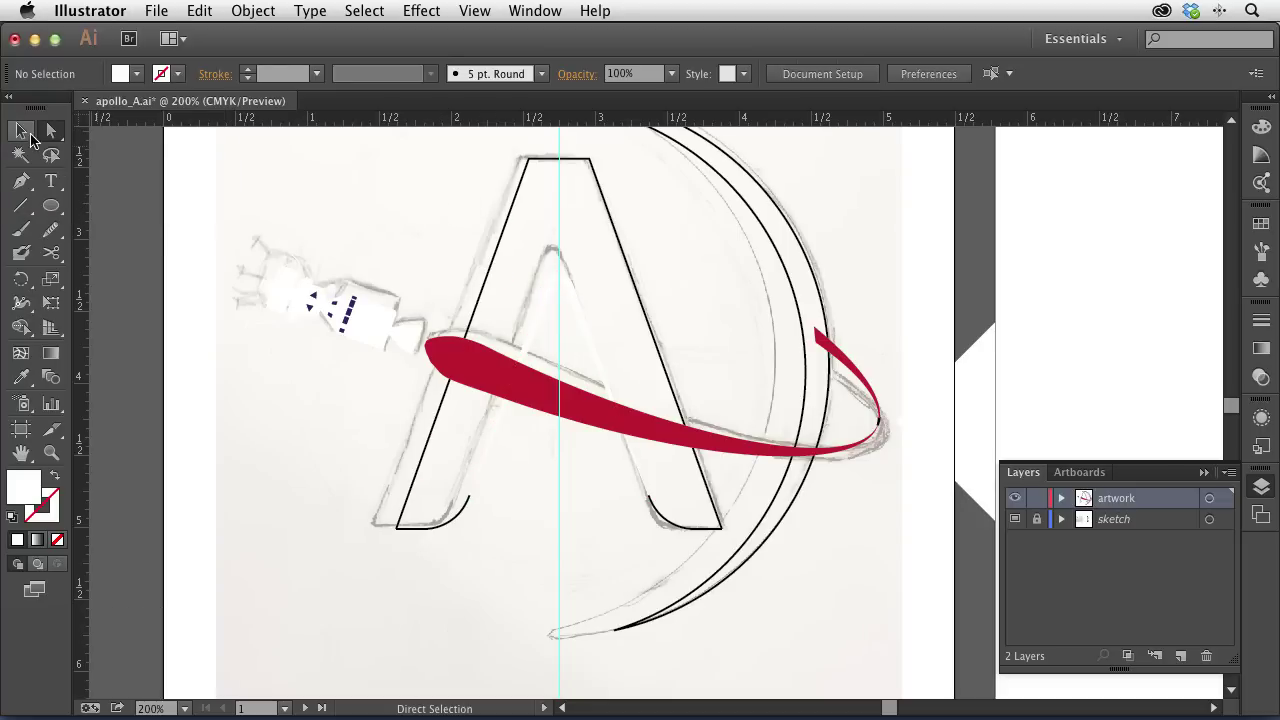
Step: Join the A's right-leg inner curve to its top anchor
{"action": "left_click", "coordinate": [20, 131]}
{"action": "left_click", "coordinate": [545, 300]}
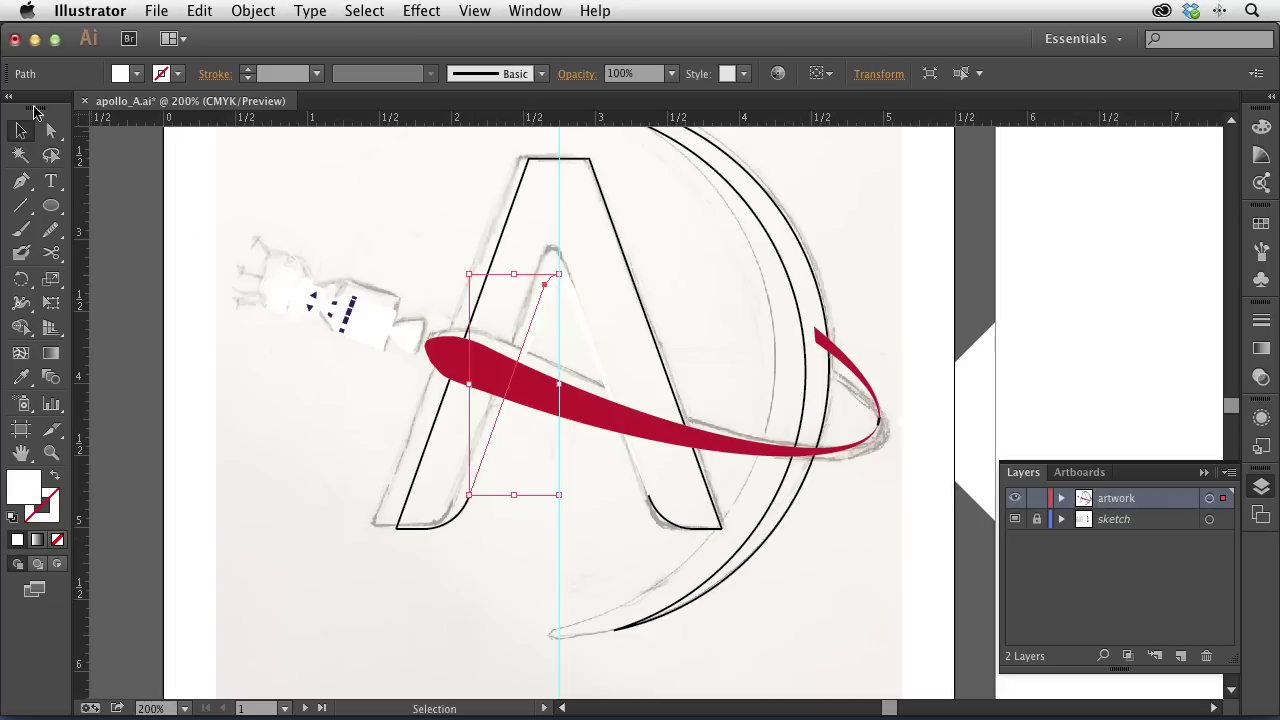
{"action": "key", "text": "a"}
{"action": "left_click_drag", "start_coordinate": [521, 528], "coordinate": [452, 480]}
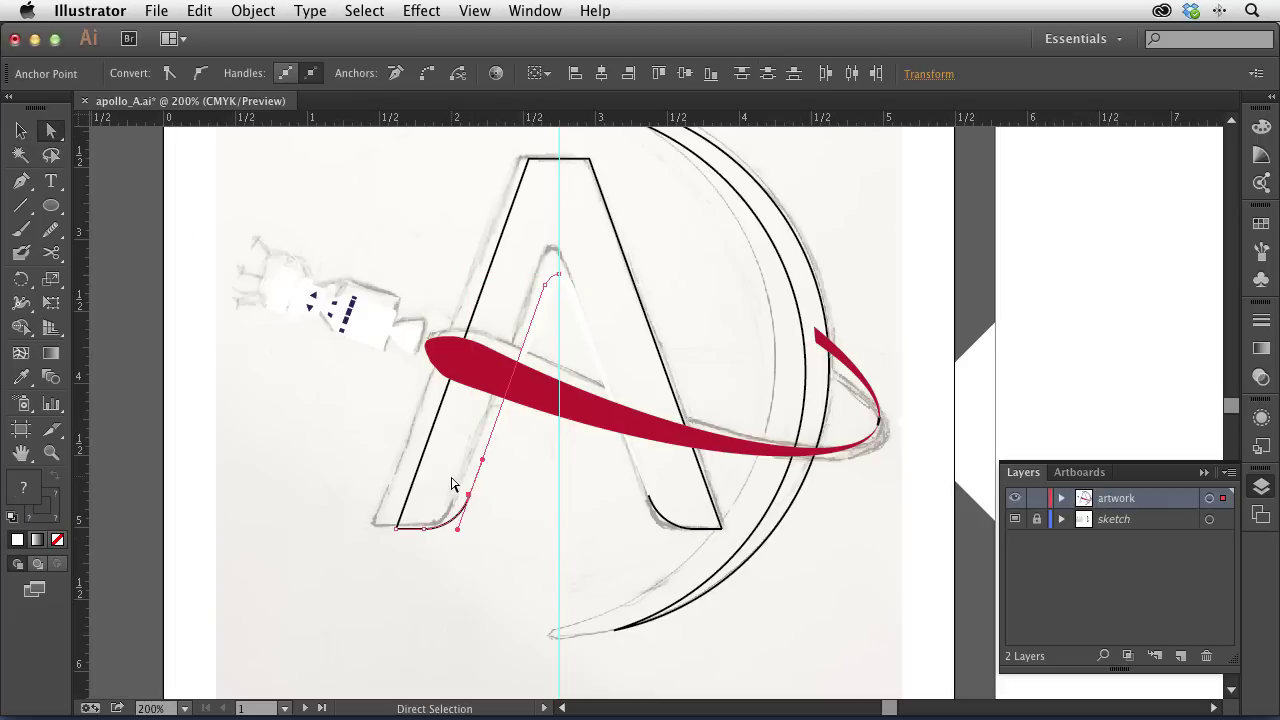
{"action": "left_click", "coordinate": [617, 511]}
{"action": "left_click_drag", "start_coordinate": [623, 484], "coordinate": [657, 514]}
{"action": "key", "text": "ctrl+j"}
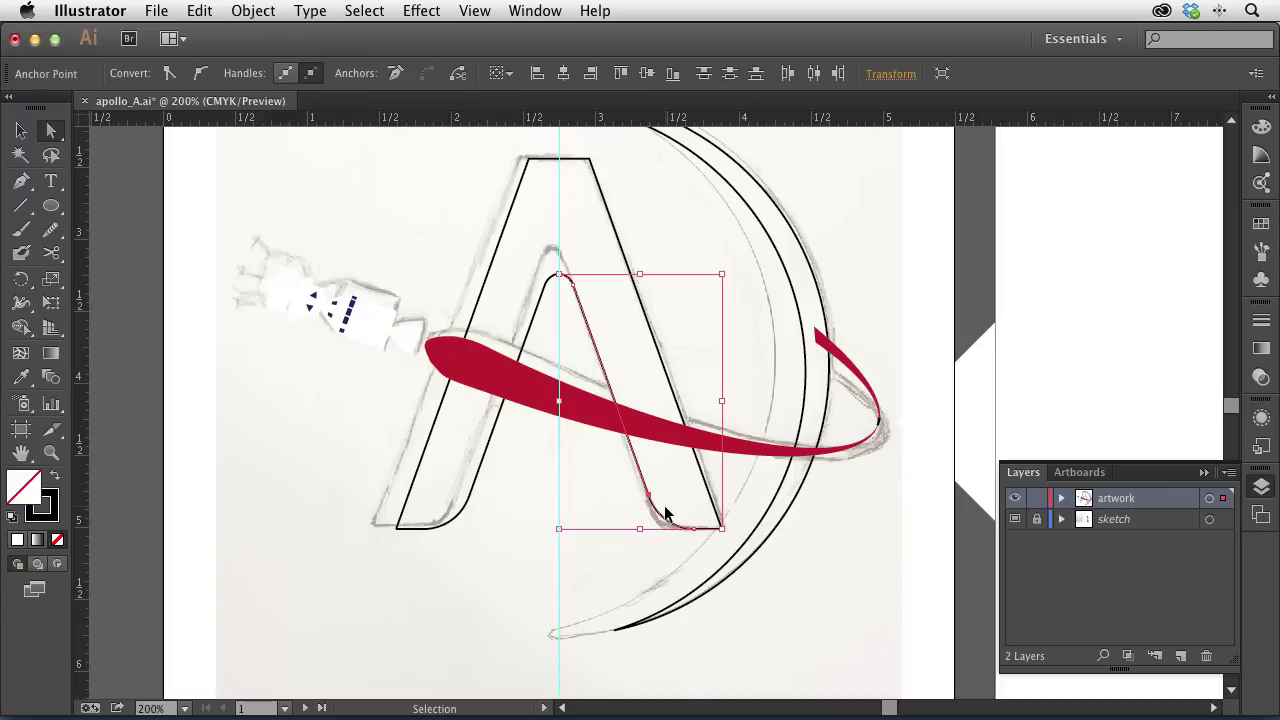
Step: Select the A's leg paths, undoing the accidental moves of each leg
{"action": "key", "text": "v"}
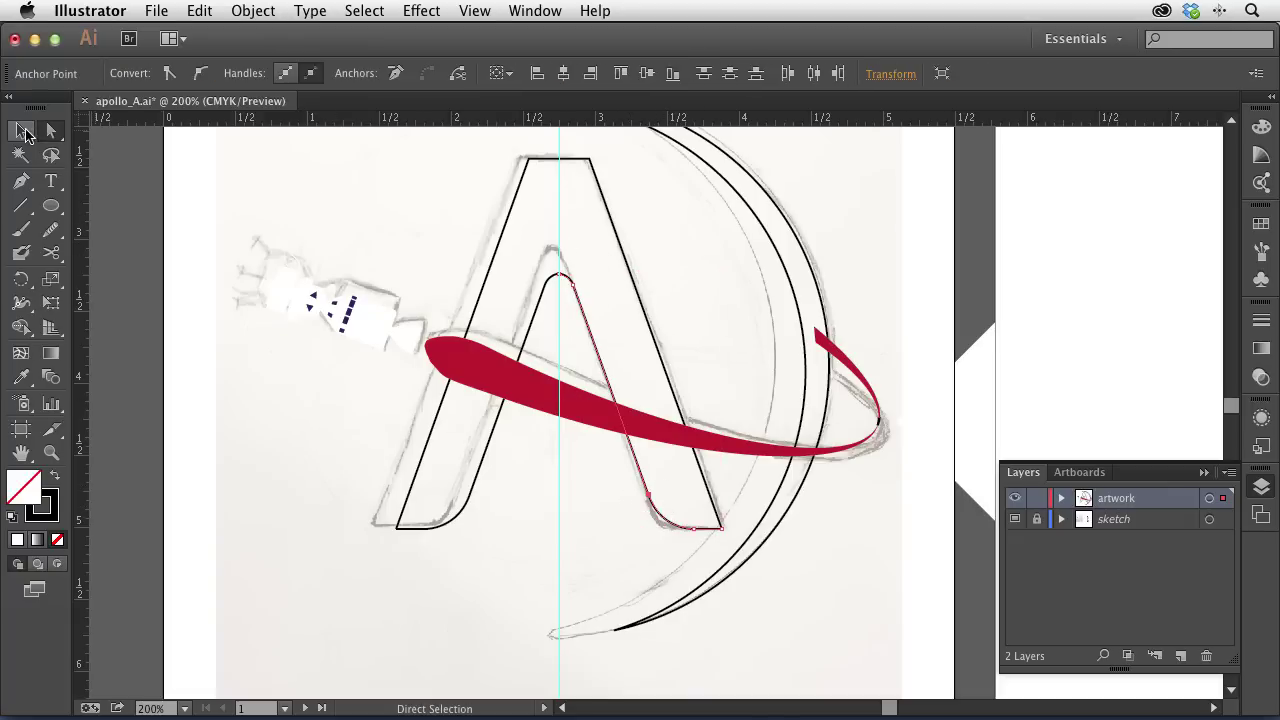
{"action": "left_click", "coordinate": [473, 213]}
{"action": "left_click", "coordinate": [508, 218]}
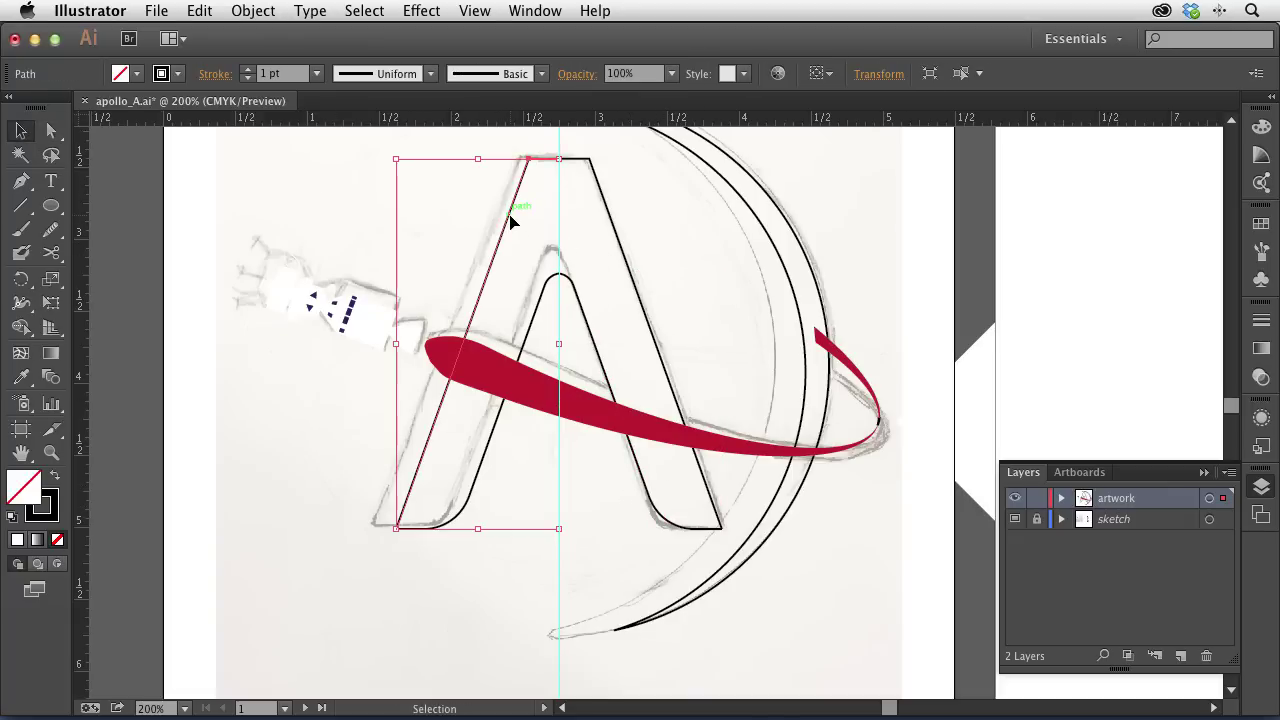
{"action": "left_click_drag", "start_coordinate": [480, 298], "coordinate": [443, 286]}
{"action": "key", "text": "ctrl+z"}
{"action": "key", "text": "ctrl+z"}
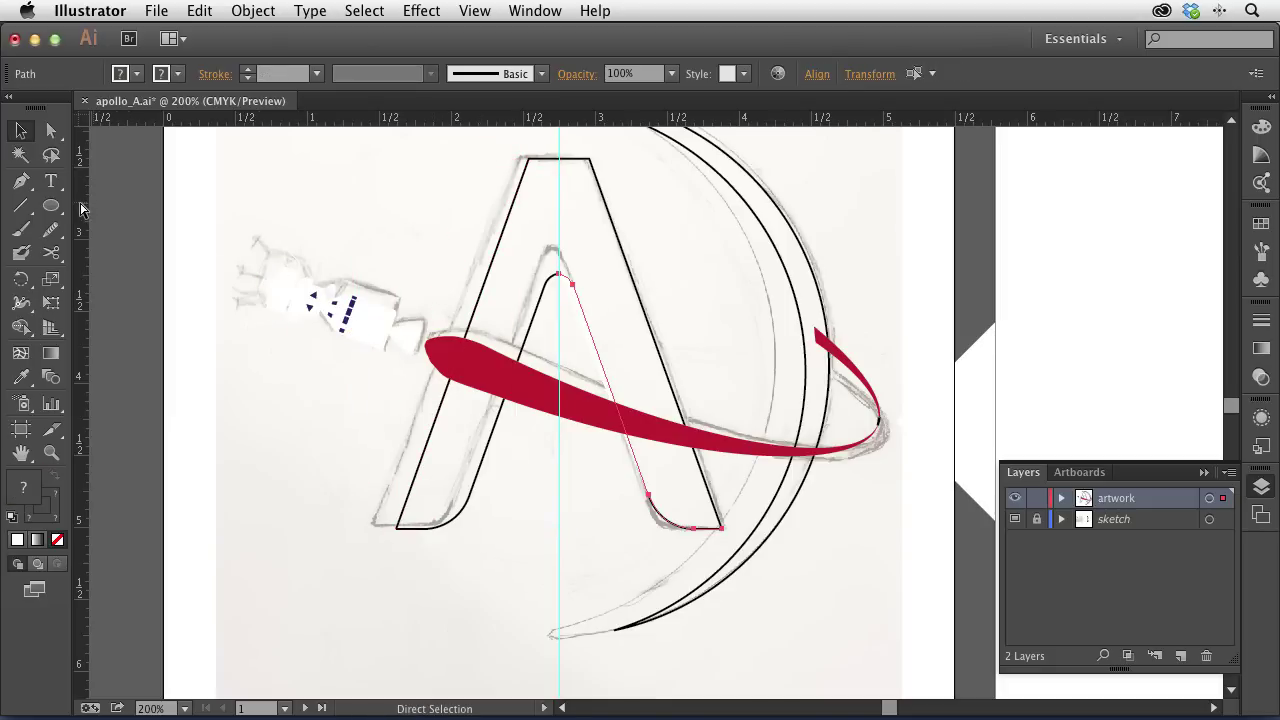
{"action": "left_click", "coordinate": [51, 130], "text": "alt"}
{"action": "left_click", "coordinate": [378, 510]}
{"action": "left_click", "coordinate": [396, 528]}
{"action": "key", "text": "v"}
{"action": "key", "text": "a"}
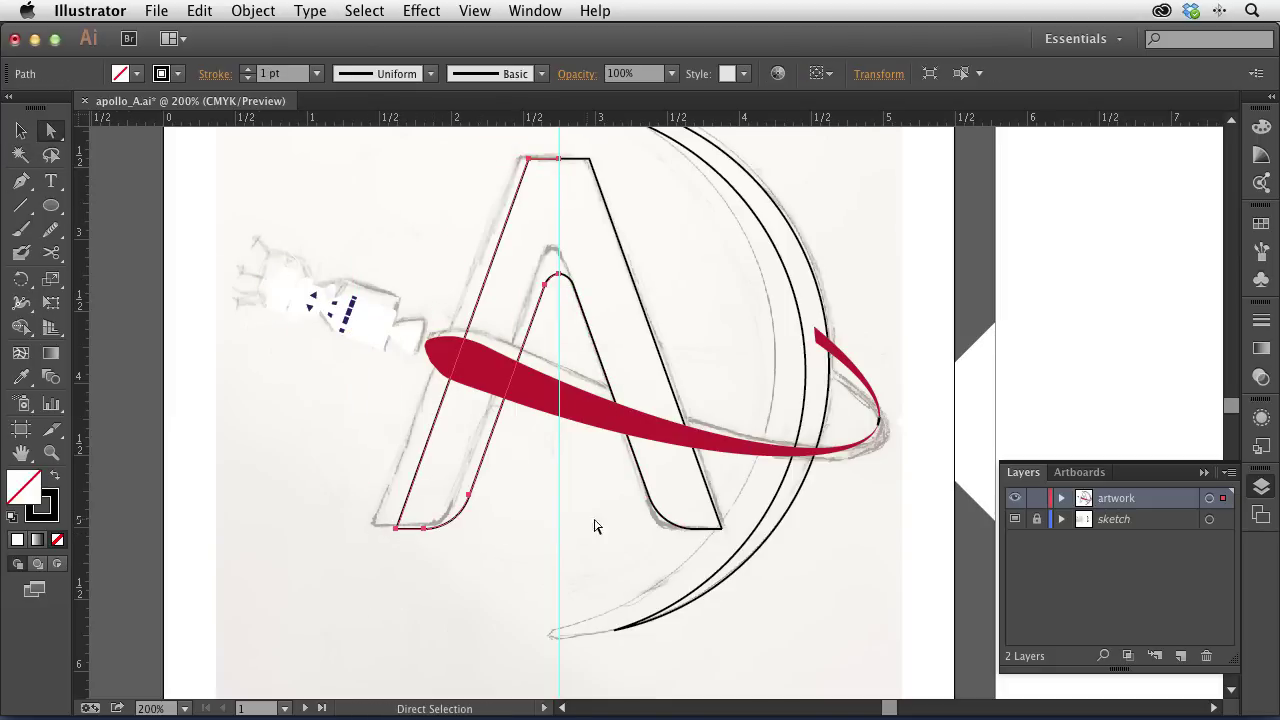
{"action": "left_click", "coordinate": [707, 540]}
{"action": "key", "text": "v"}
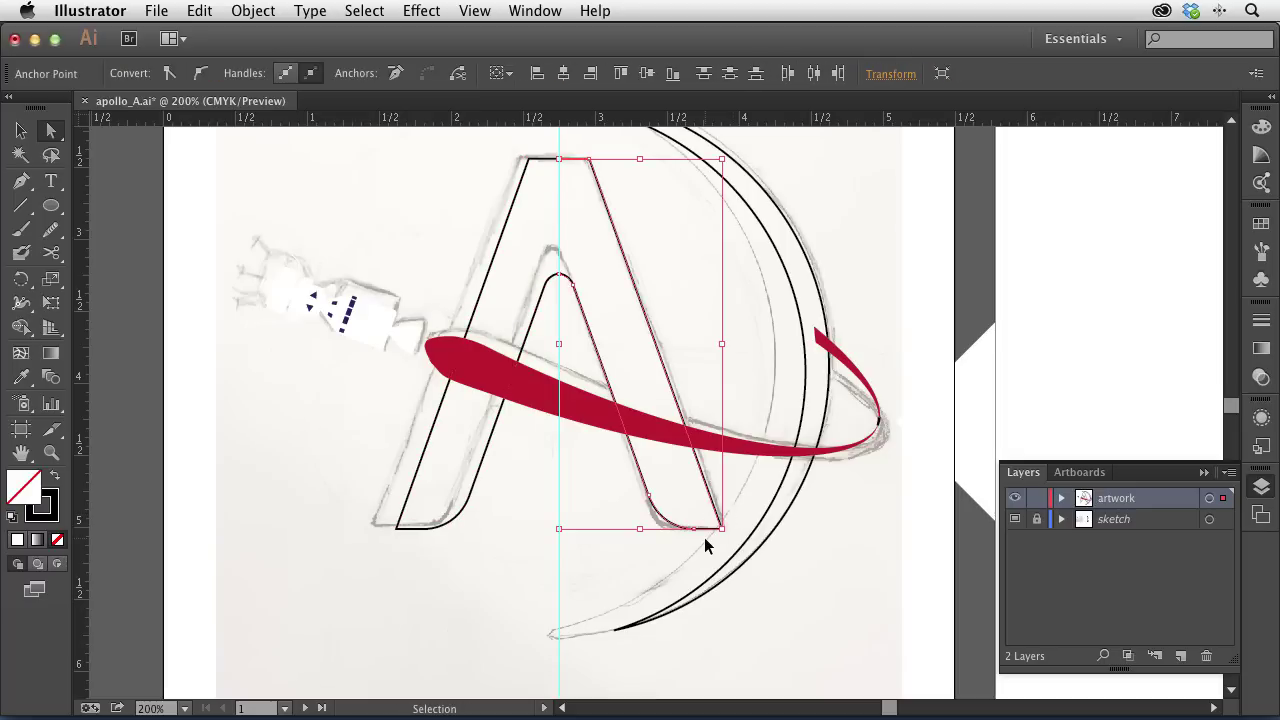
{"action": "left_click", "coordinate": [20, 130]}
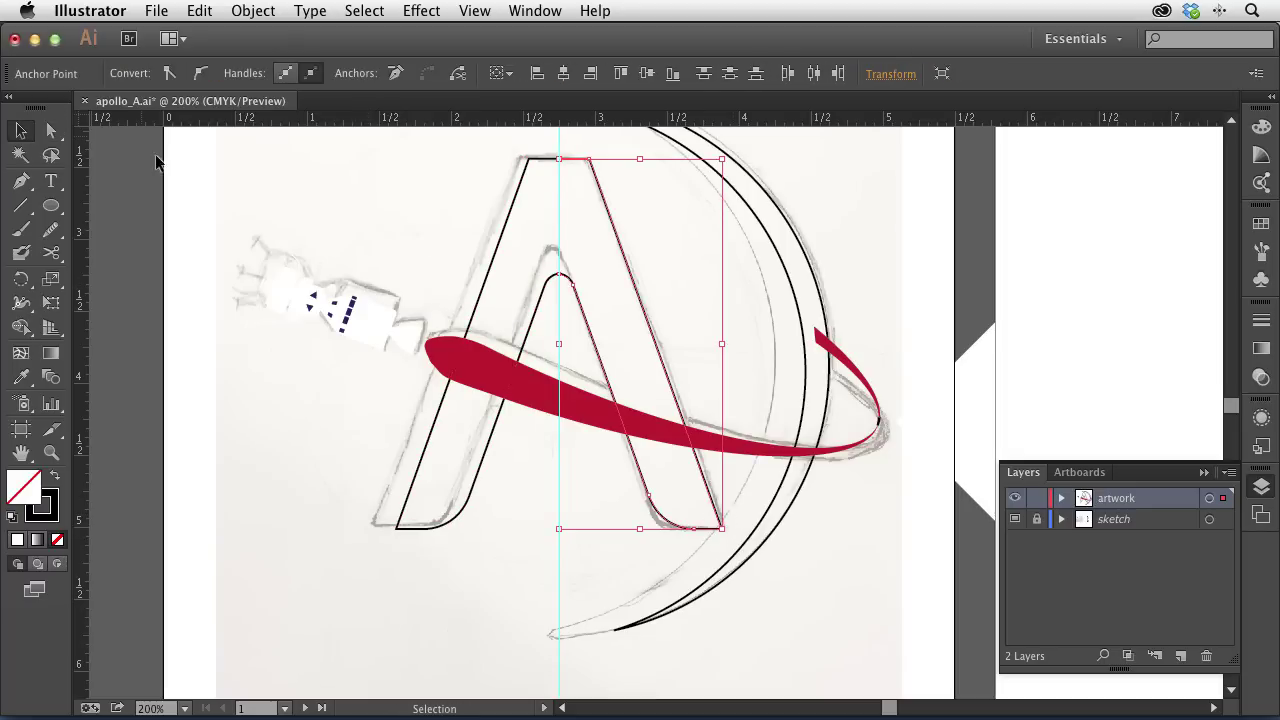
{"action": "left_click", "coordinate": [155, 160]}
{"action": "left_click_drag", "start_coordinate": [619, 247], "coordinate": [666, 243]}
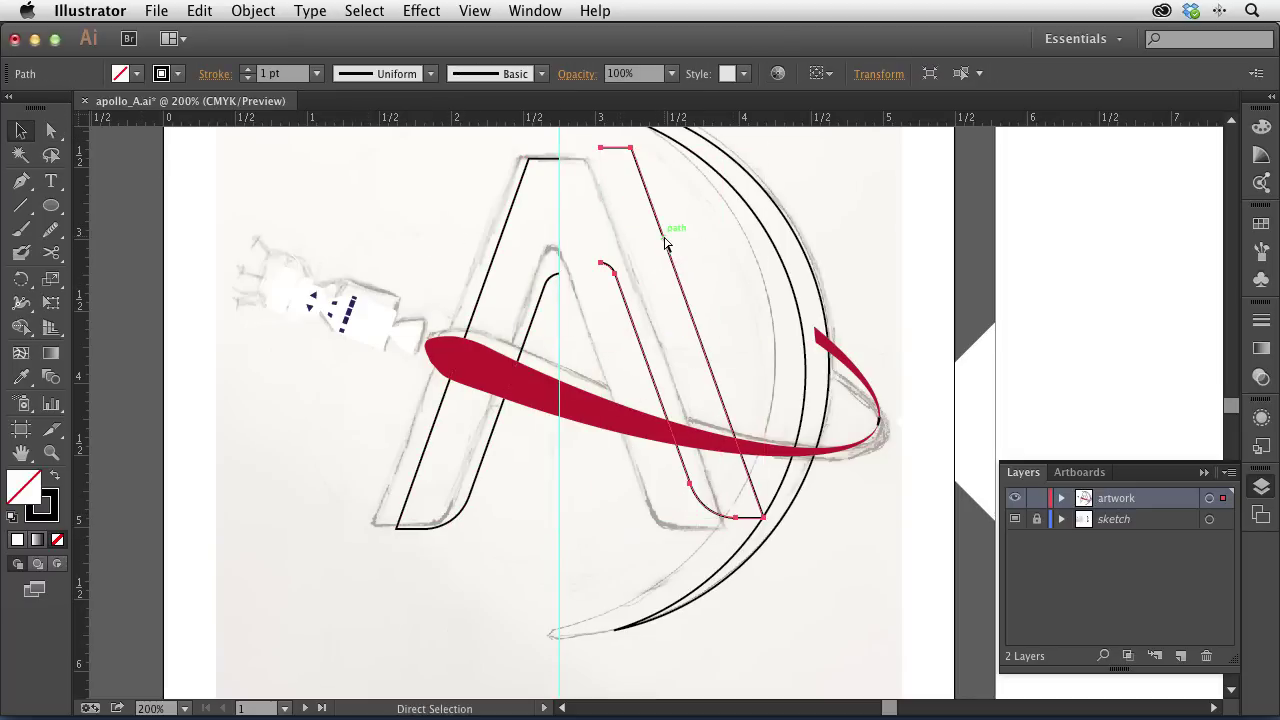
{"action": "key", "text": "ctrl+z"}
Step: Fill the whole A white and remove its black outline
{"action": "left_click", "coordinate": [547, 284], "text": "shift"}
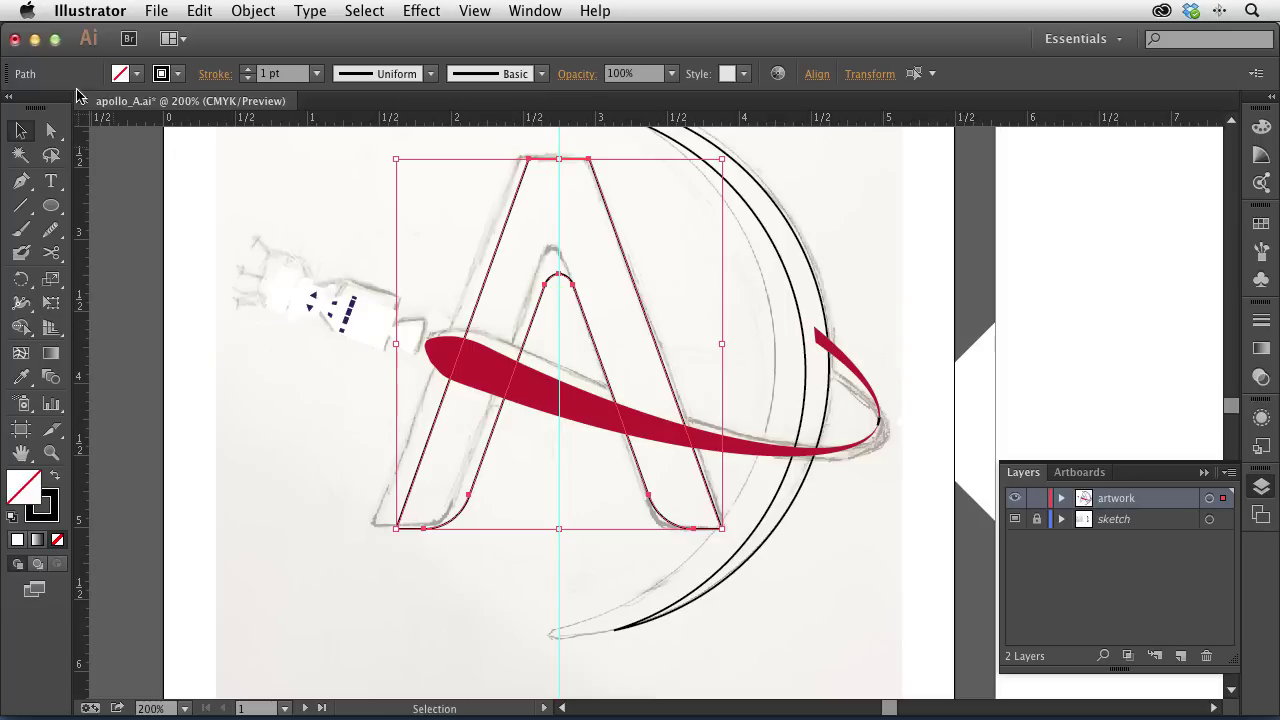
{"action": "left_click", "coordinate": [120, 73]}
{"action": "left_click", "coordinate": [41, 105]}
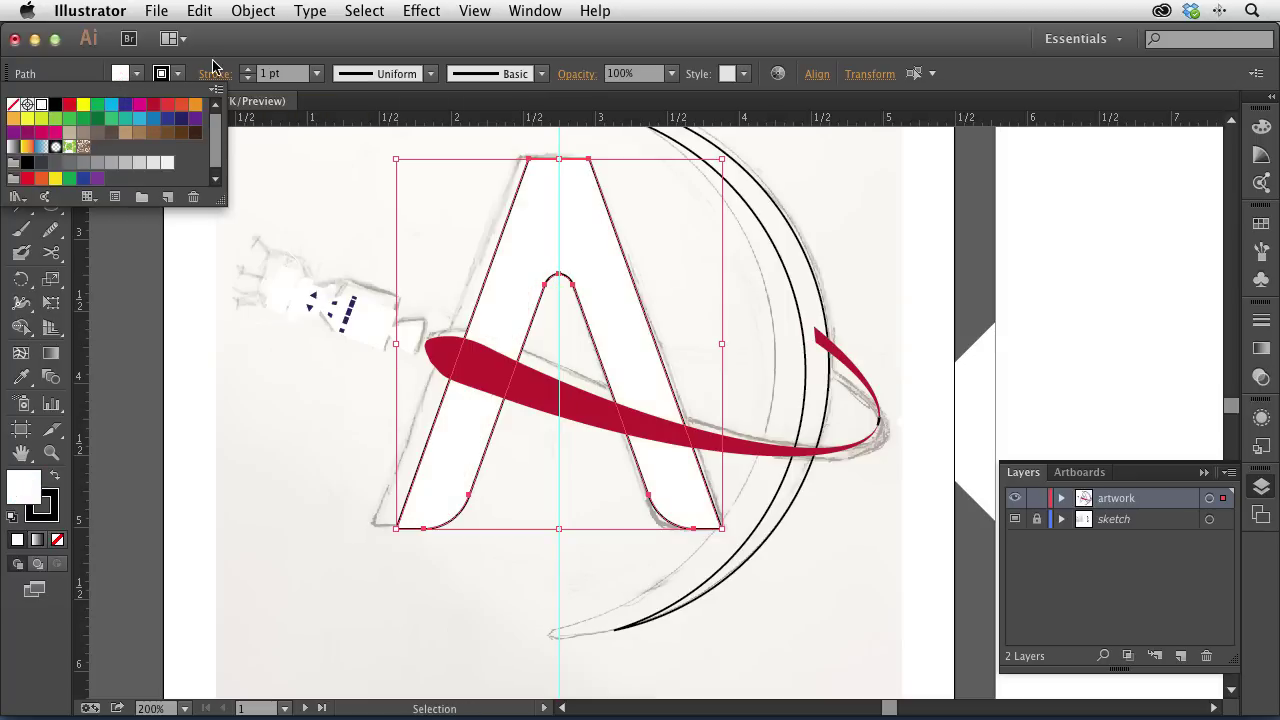
{"action": "left_click", "coordinate": [161, 73]}
{"action": "left_click", "coordinate": [161, 73]}
{"action": "left_click", "coordinate": [13, 105]}
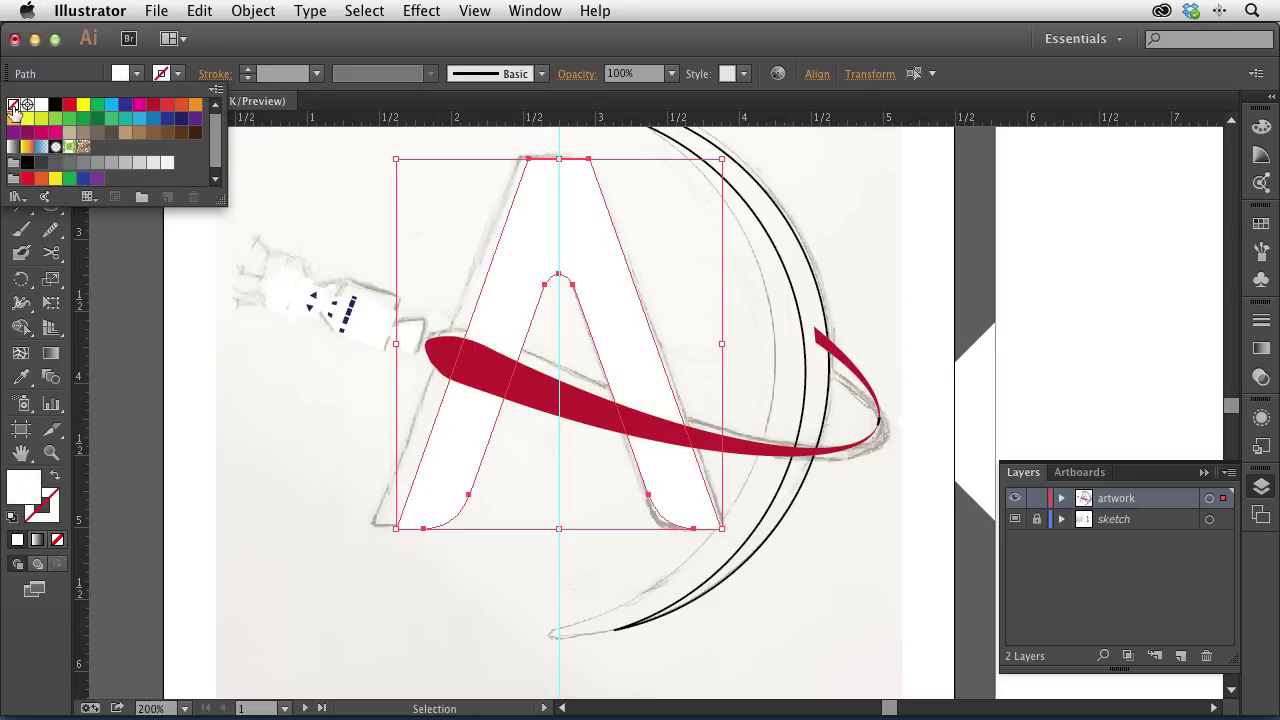
{"action": "left_click", "coordinate": [298, 417]}
{"action": "left_click", "coordinate": [304, 413]}
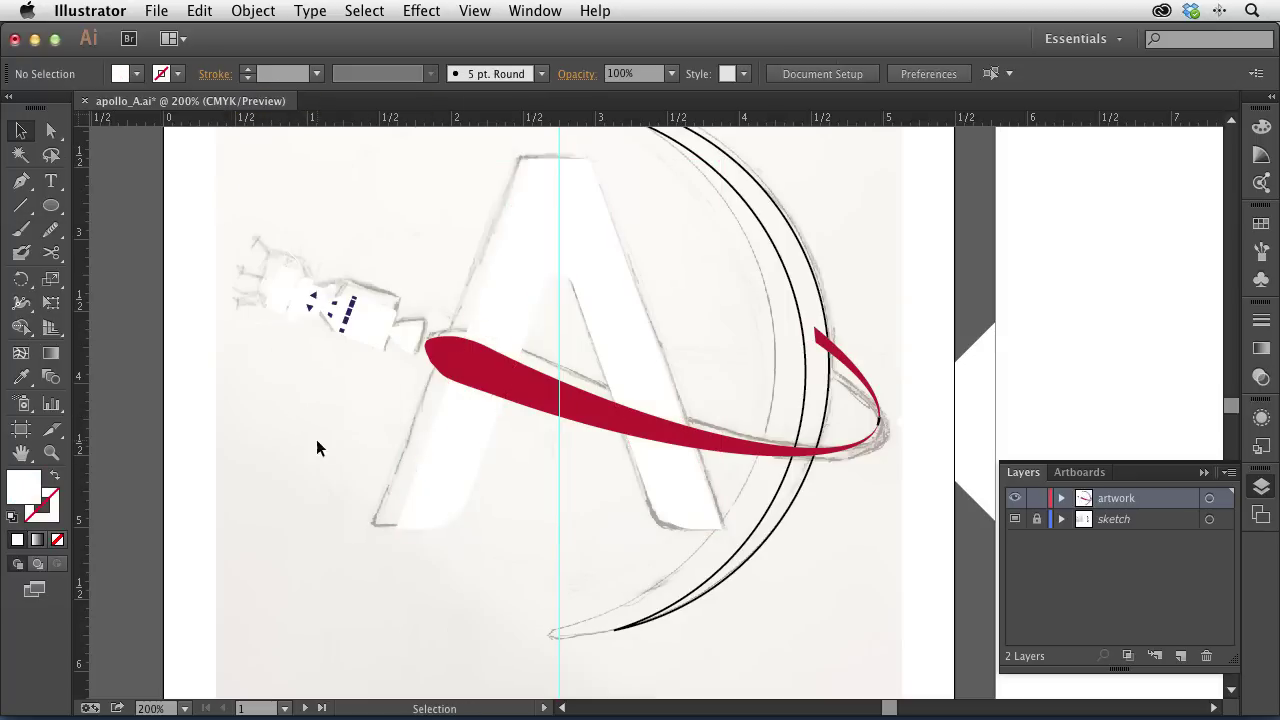
Step: Bring the A's right leg in front of the red swoosh
{"action": "left_click", "coordinate": [655, 473]}
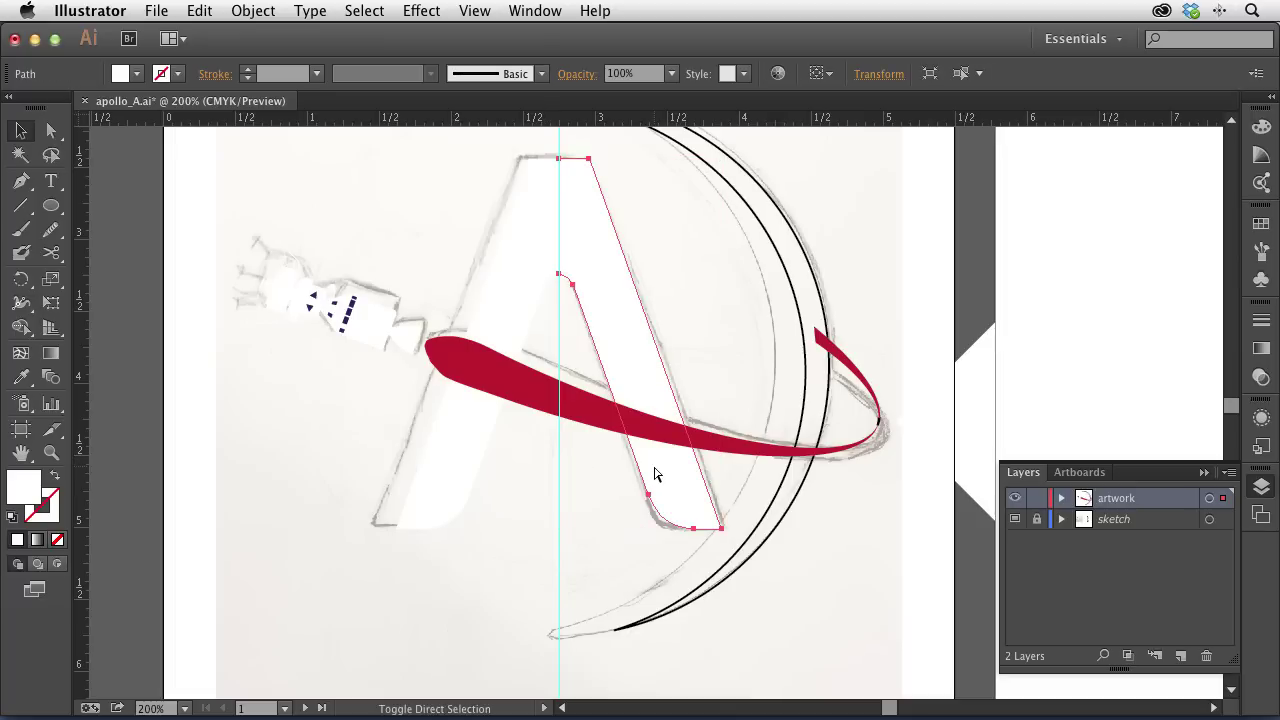
{"action": "key", "text": "super+shift+bracketright"}
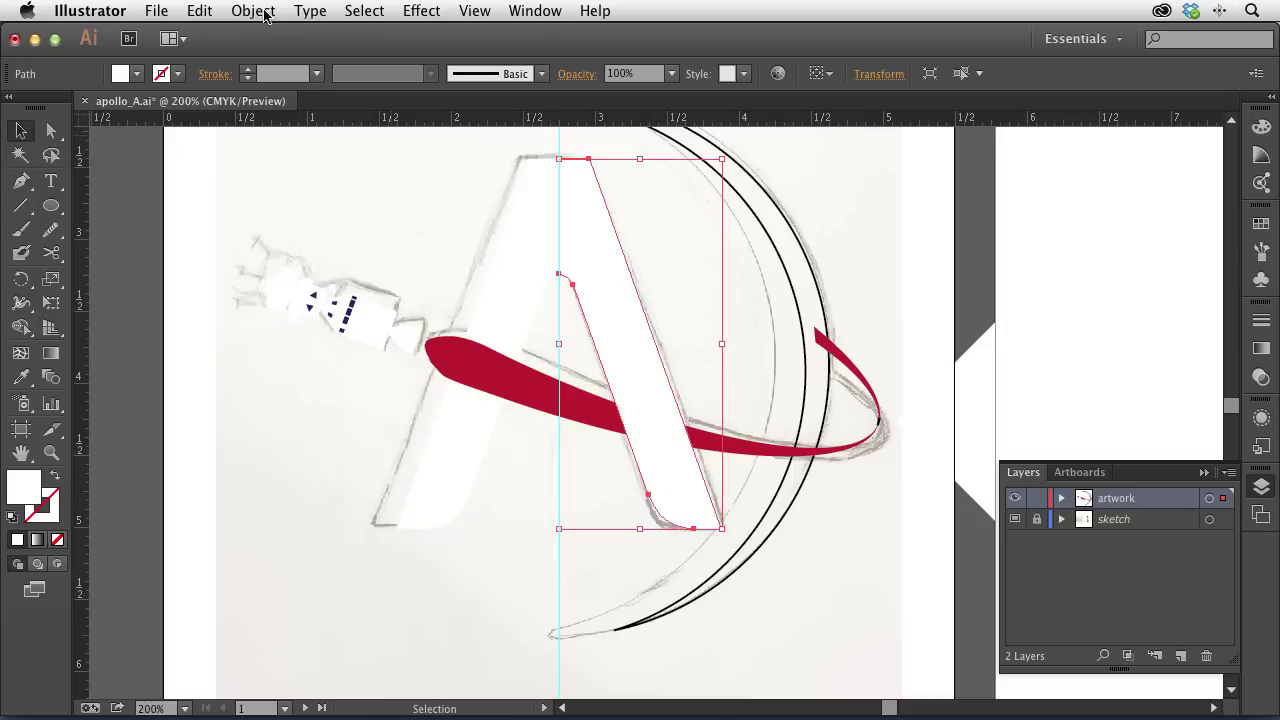
{"action": "left_click", "coordinate": [253, 11]}
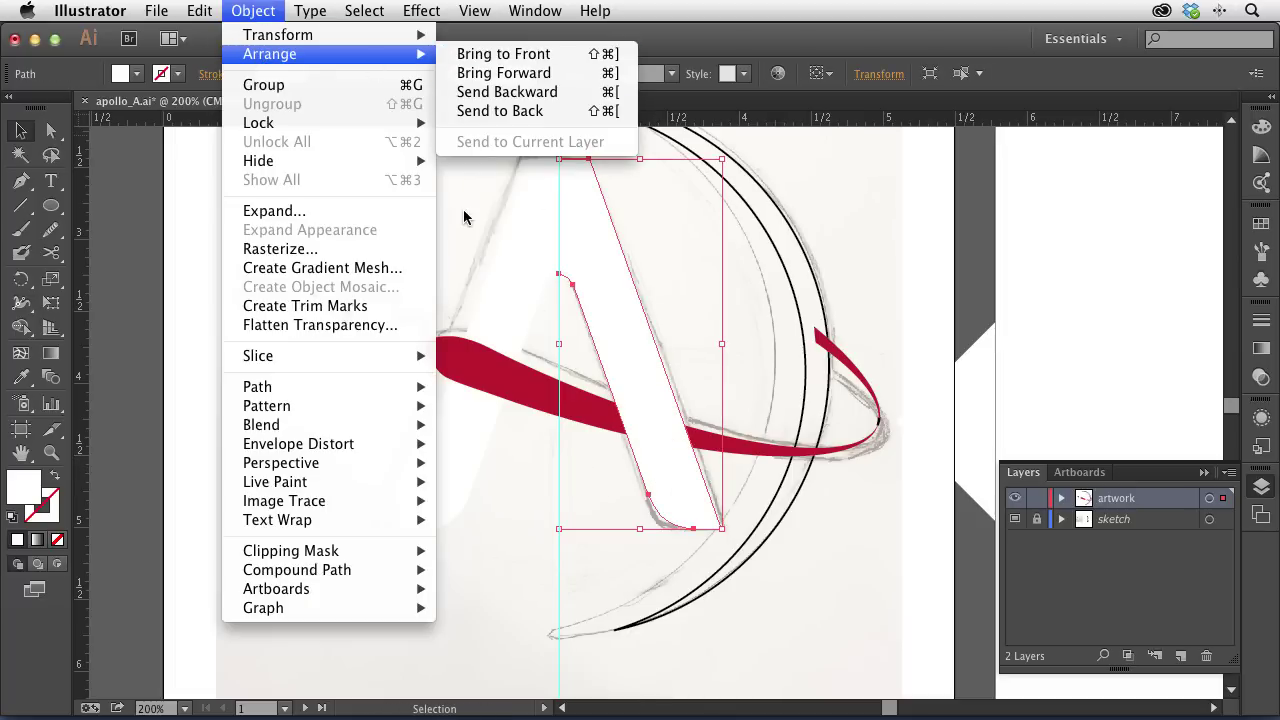
{"action": "left_click", "coordinate": [463, 209]}
{"action": "left_click", "coordinate": [510, 215]}
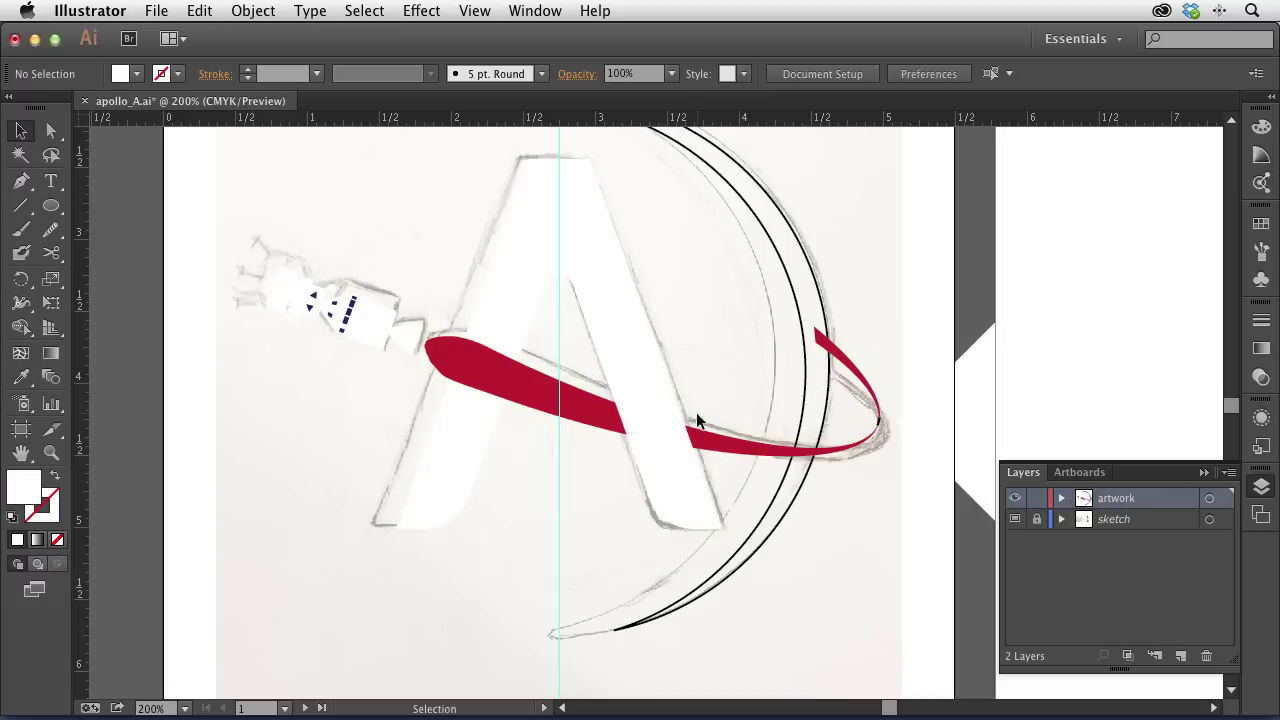
Step: Eyedrop the A's white fill onto the black crescent arc
{"action": "left_click", "coordinate": [808, 410]}
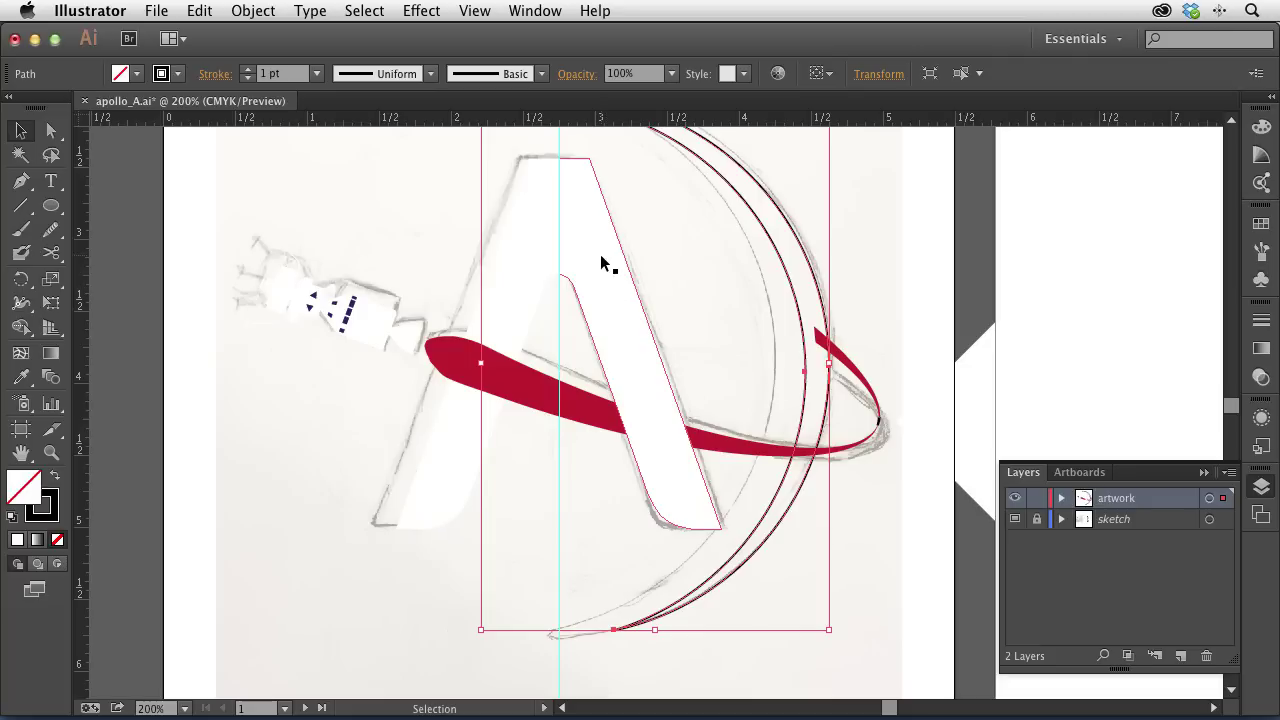
{"action": "key", "text": "i"}
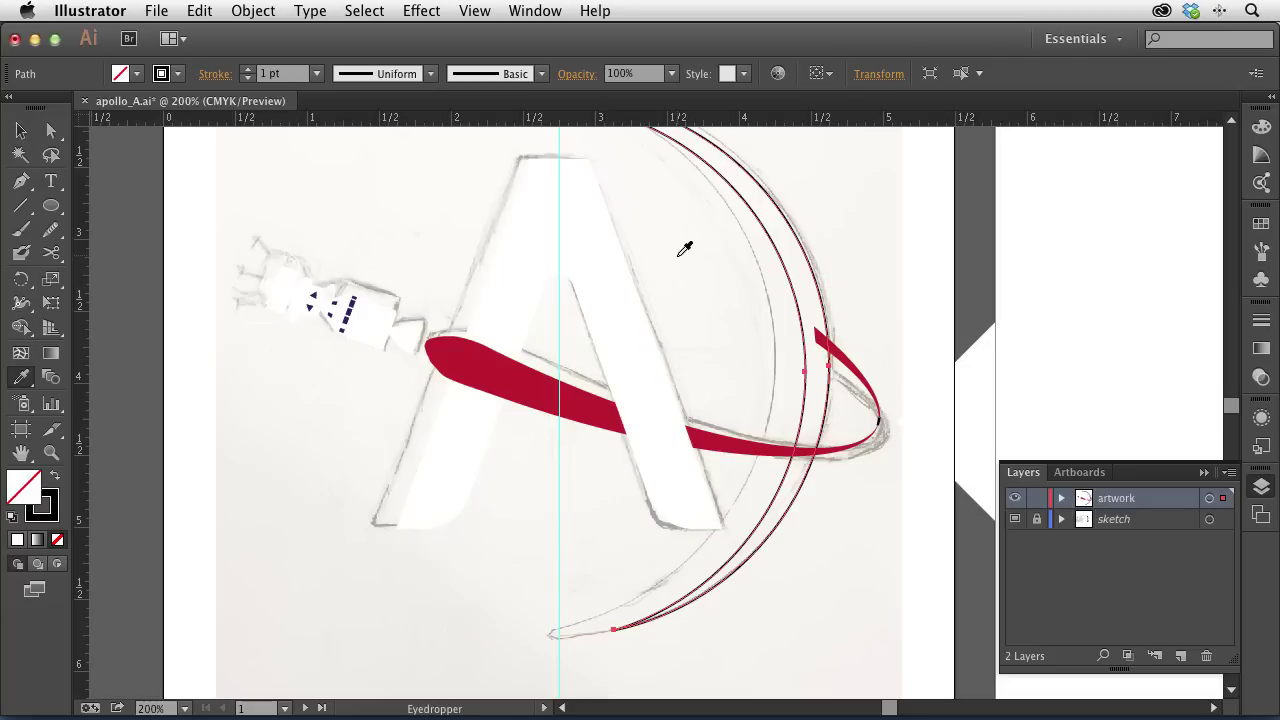
{"action": "left_click", "coordinate": [605, 268]}
{"action": "left_click", "coordinate": [20, 130]}
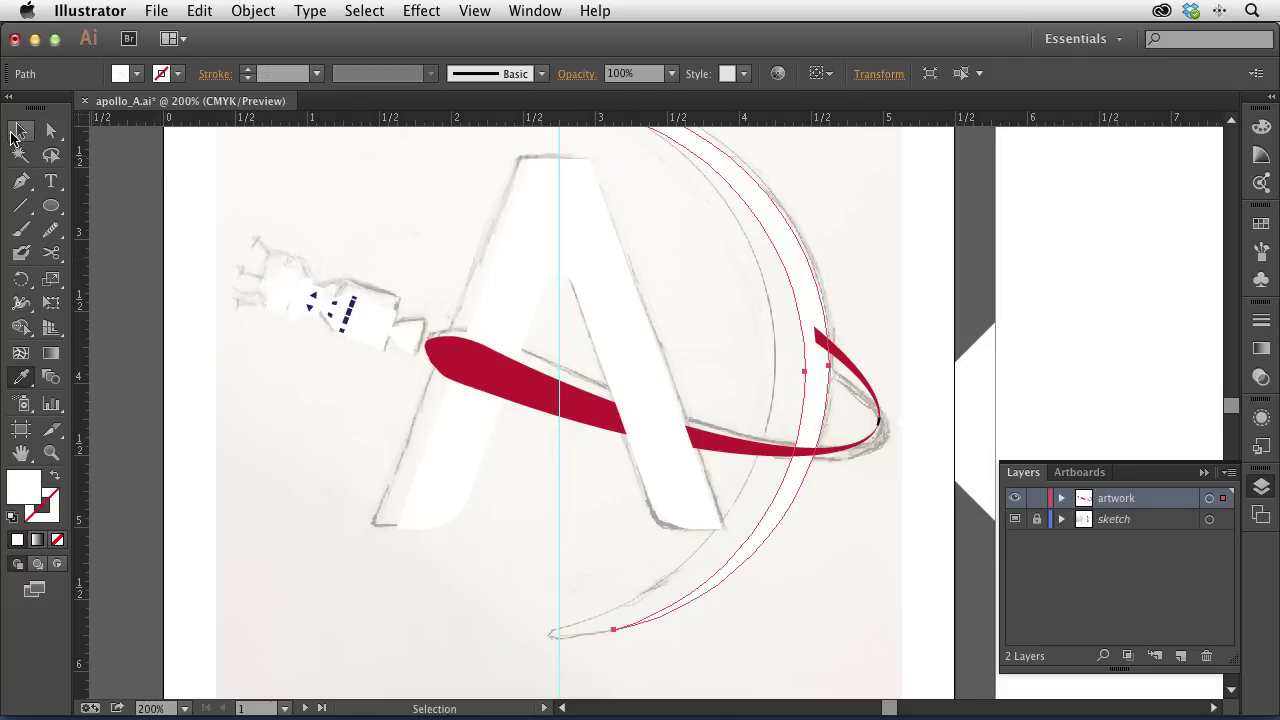
{"action": "left_click", "coordinate": [862, 380]}
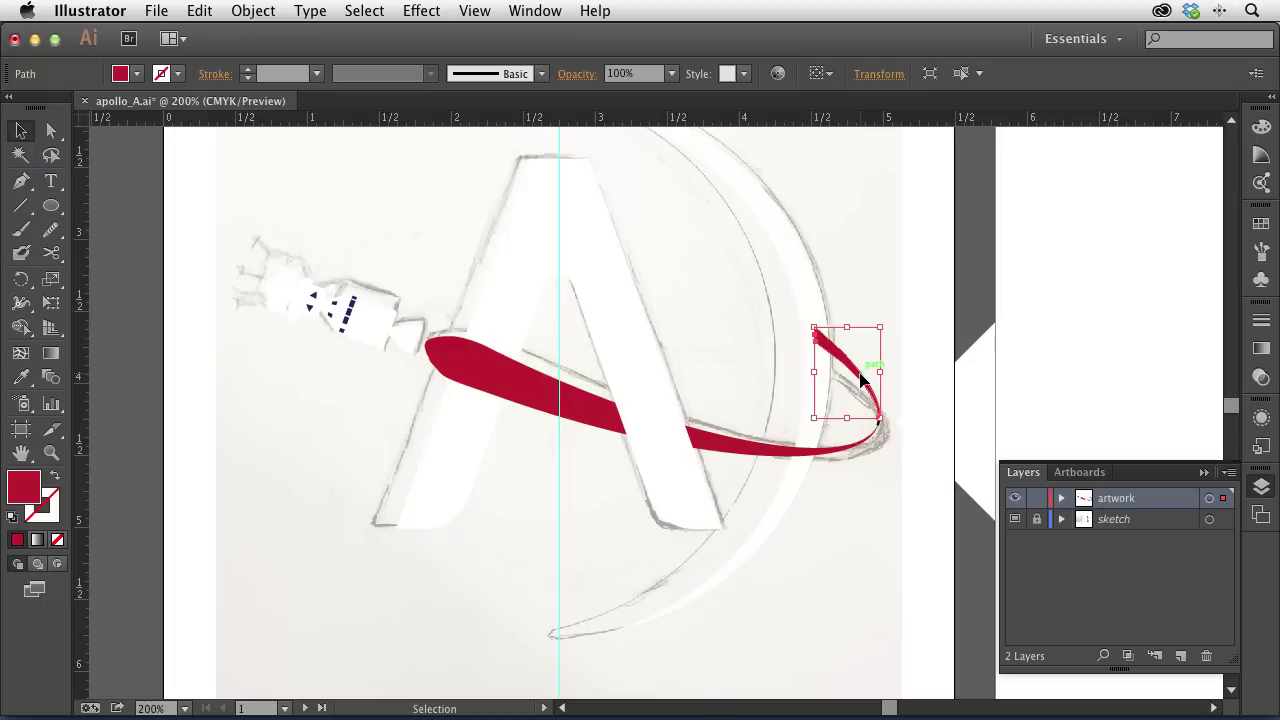
Step: Give the small path at the swoosh tip no stroke and a crimson fill
{"action": "key", "text": "super"}
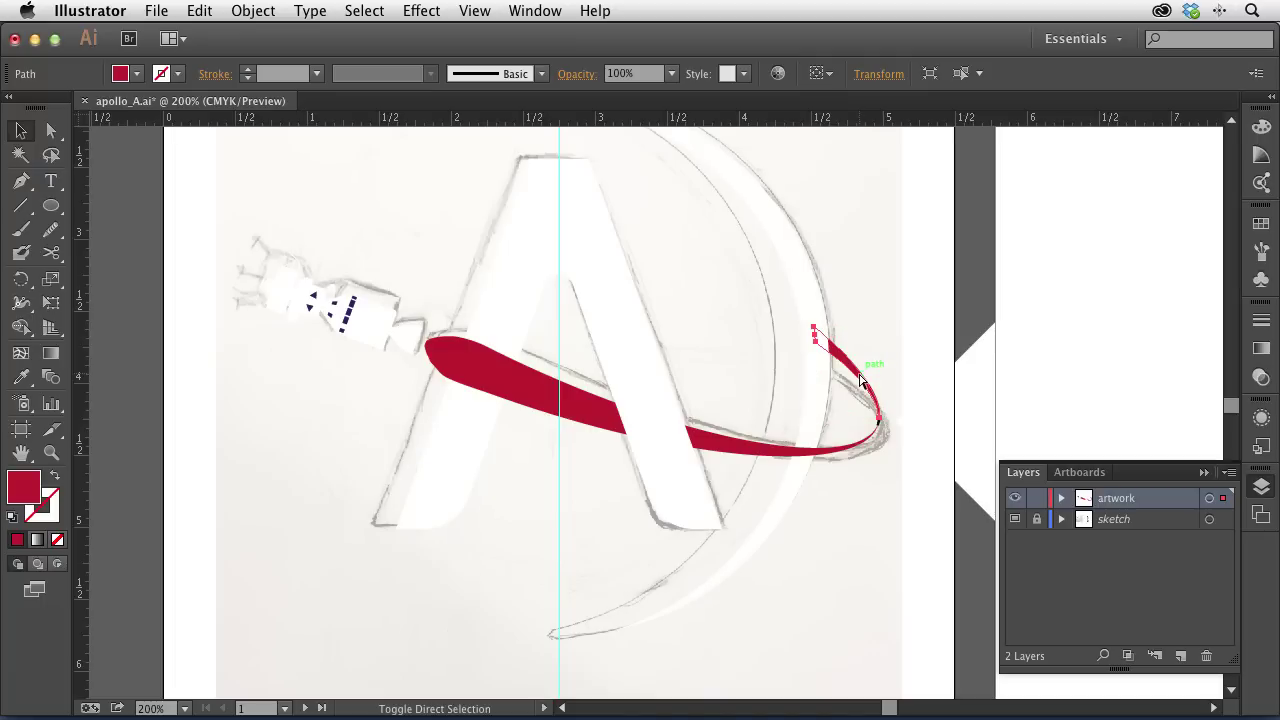
{"action": "left_click", "coordinate": [912, 368]}
{"action": "left_click_drag", "start_coordinate": [858, 376], "coordinate": [918, 466]}
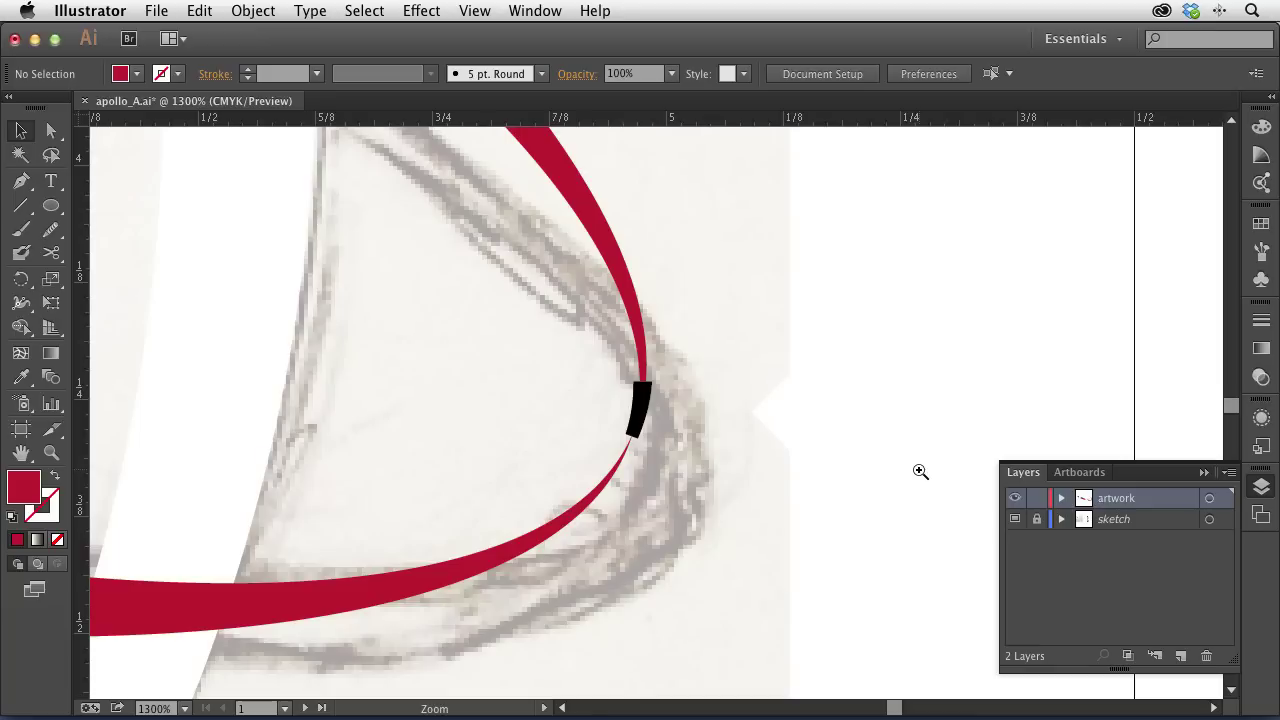
{"action": "left_click", "coordinate": [648, 412]}
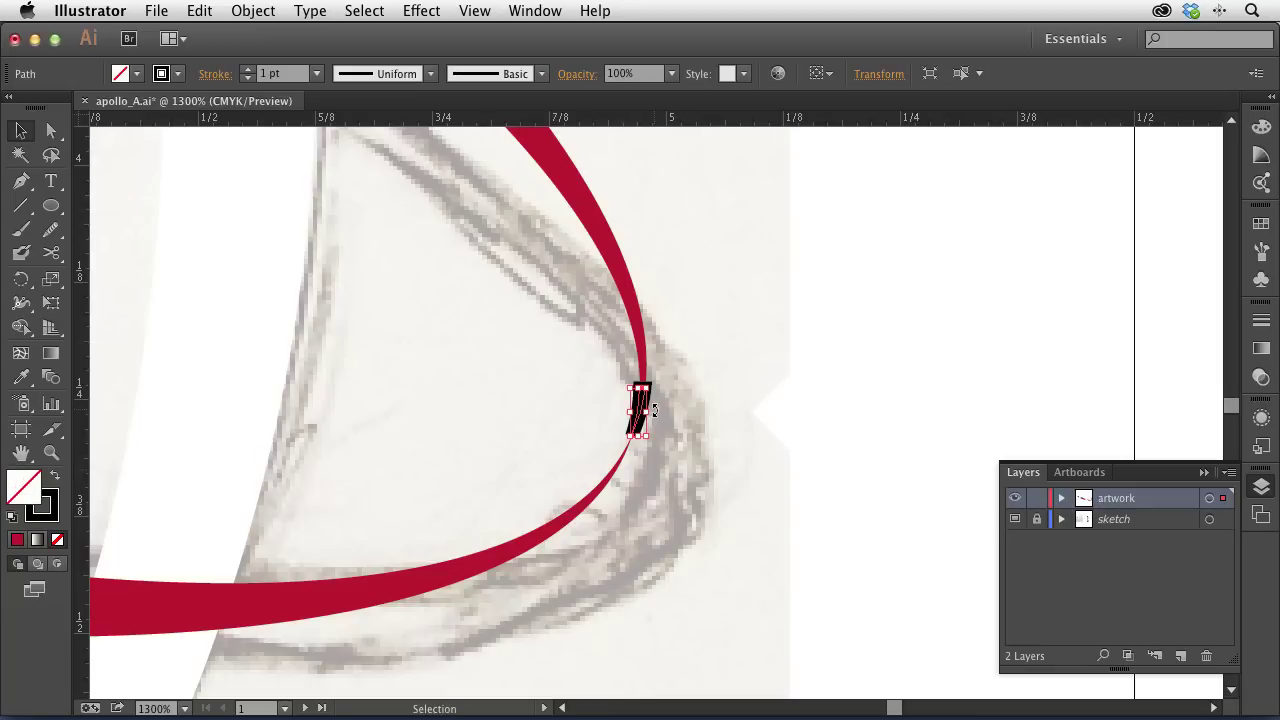
{"action": "left_click", "coordinate": [161, 73]}
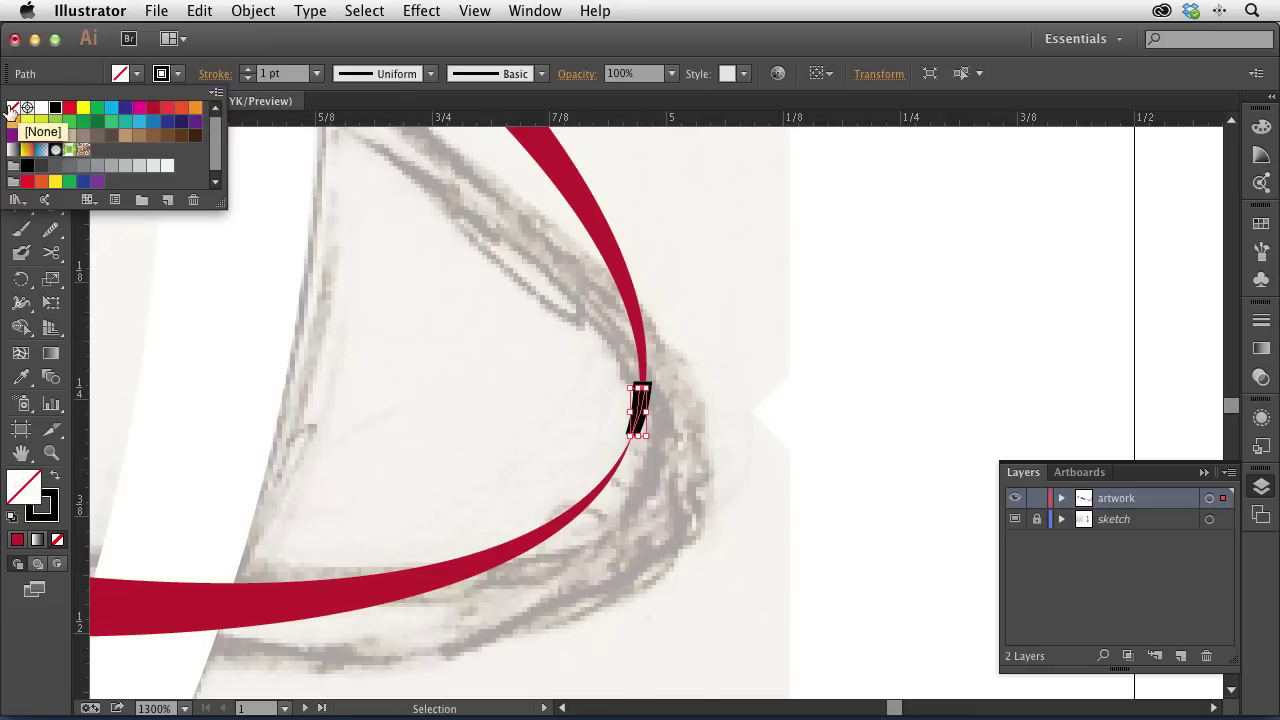
{"action": "left_click", "coordinate": [13, 107]}
{"action": "left_click", "coordinate": [120, 73]}
{"action": "left_click", "coordinate": [120, 73]}
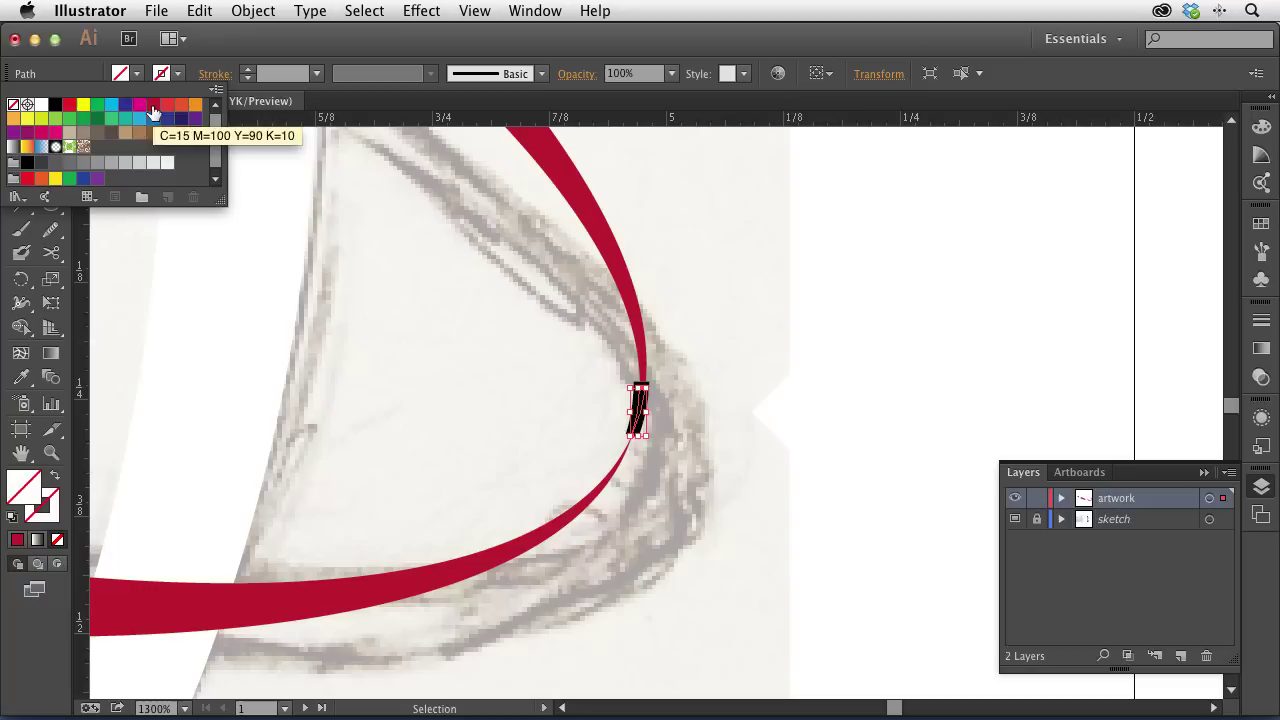
{"action": "left_click", "coordinate": [153, 106]}
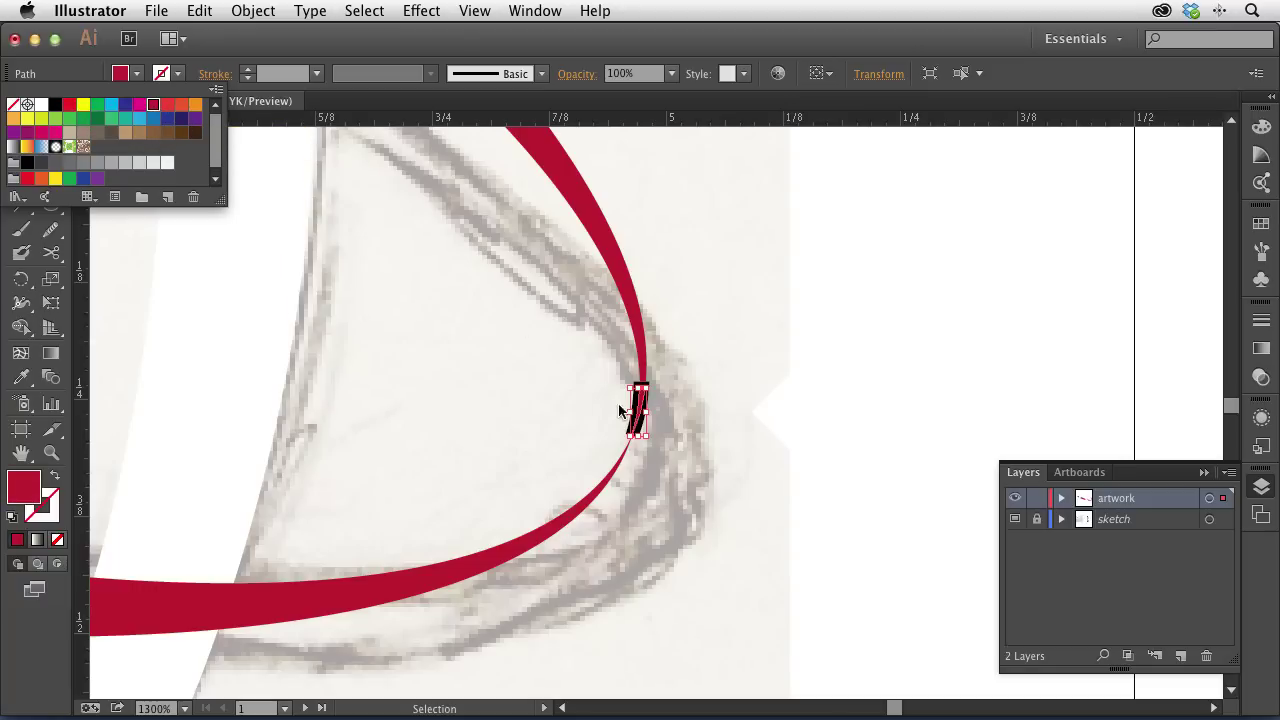
{"action": "left_click", "coordinate": [482, 348]}
Step: Delete the stray black piece left under the swoosh tip
{"action": "key", "text": "a"}
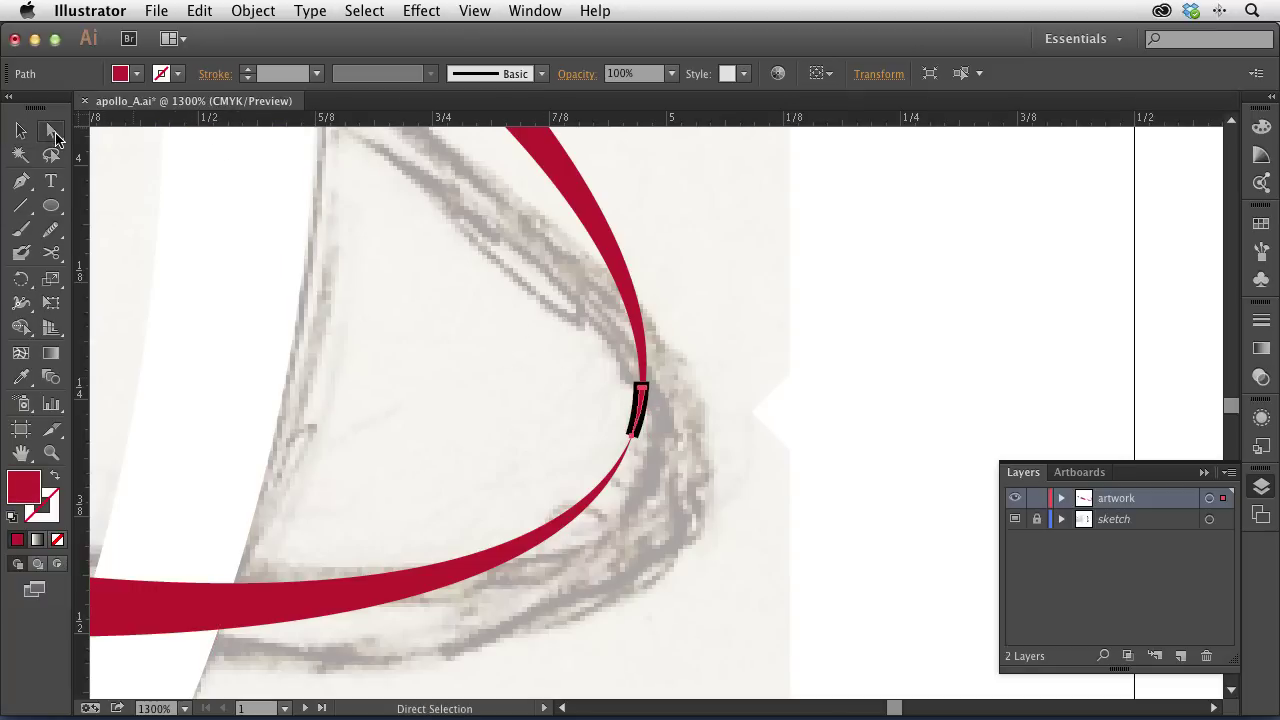
{"action": "left_click", "coordinate": [633, 435]}
{"action": "left_click", "coordinate": [634, 428]}
{"action": "left_click_drag", "start_coordinate": [640, 405], "coordinate": [697, 408]}
{"action": "key", "text": "ctrl+z"}
{"action": "key", "text": "ctrl+shift+a"}
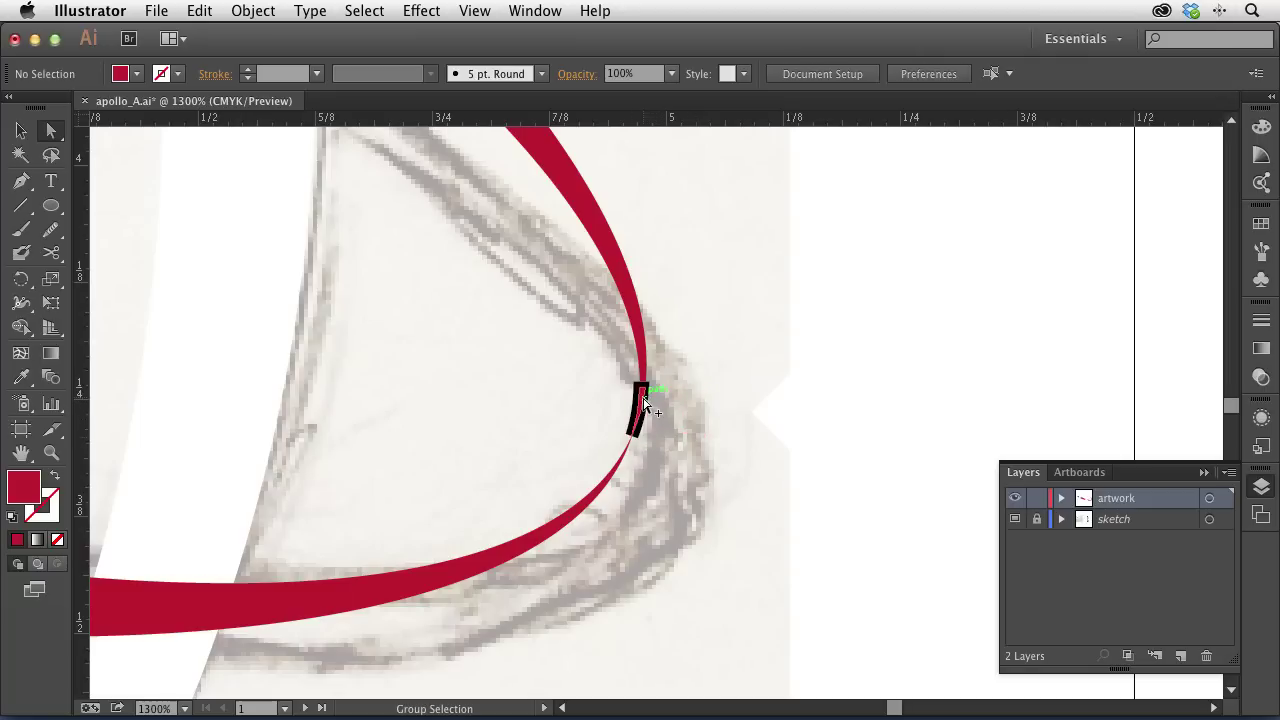
{"action": "left_click", "coordinate": [641, 403], "text": "alt"}
{"action": "key", "text": "ctrl+space"}
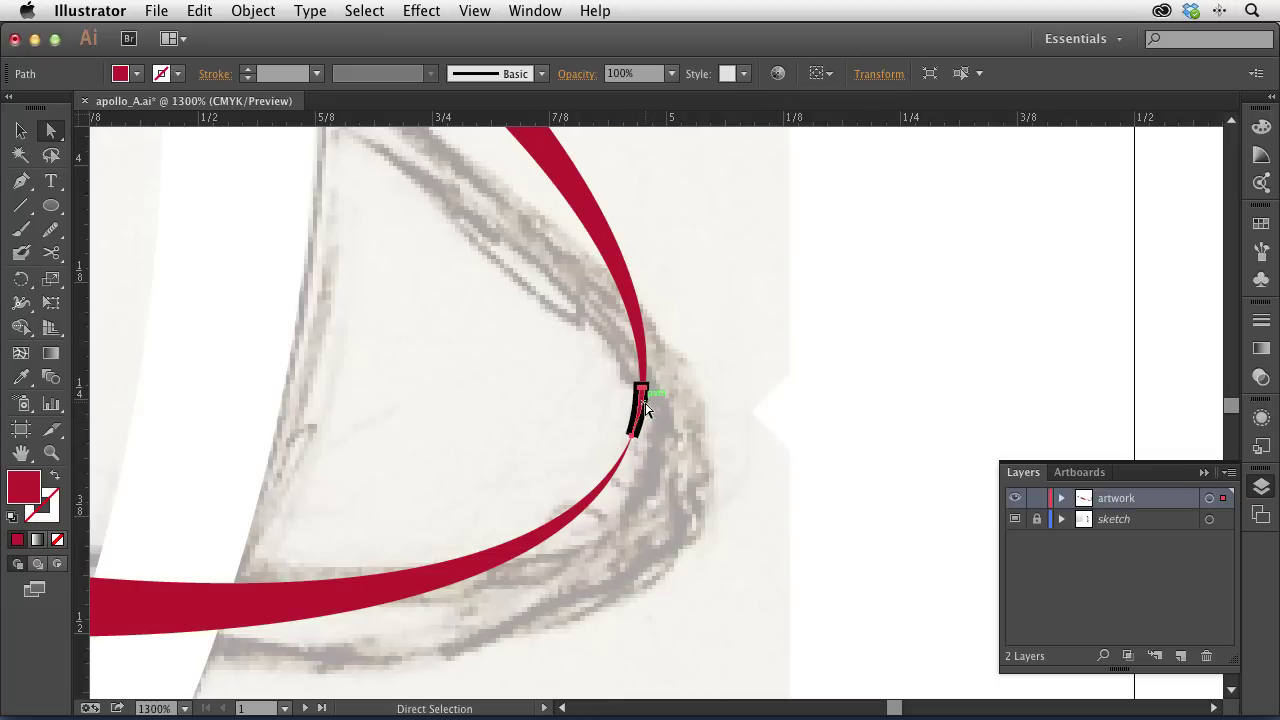
{"action": "left_click", "coordinate": [645, 404]}
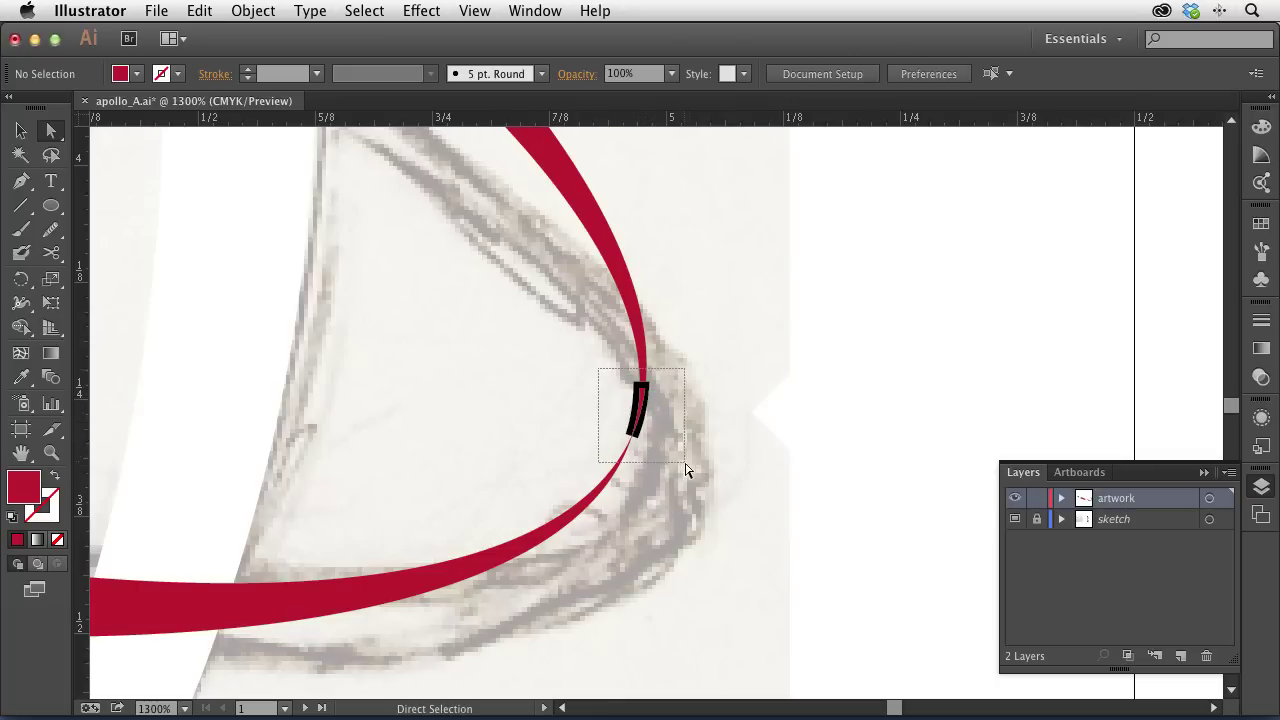
{"action": "mouse_move", "coordinate": [622, 398]}
{"action": "left_mouse_down"}
{"action": "mouse_move", "coordinate": [611, 408]}
{"action": "mouse_move", "coordinate": [666, 430]}
{"action": "left_mouse_up"}
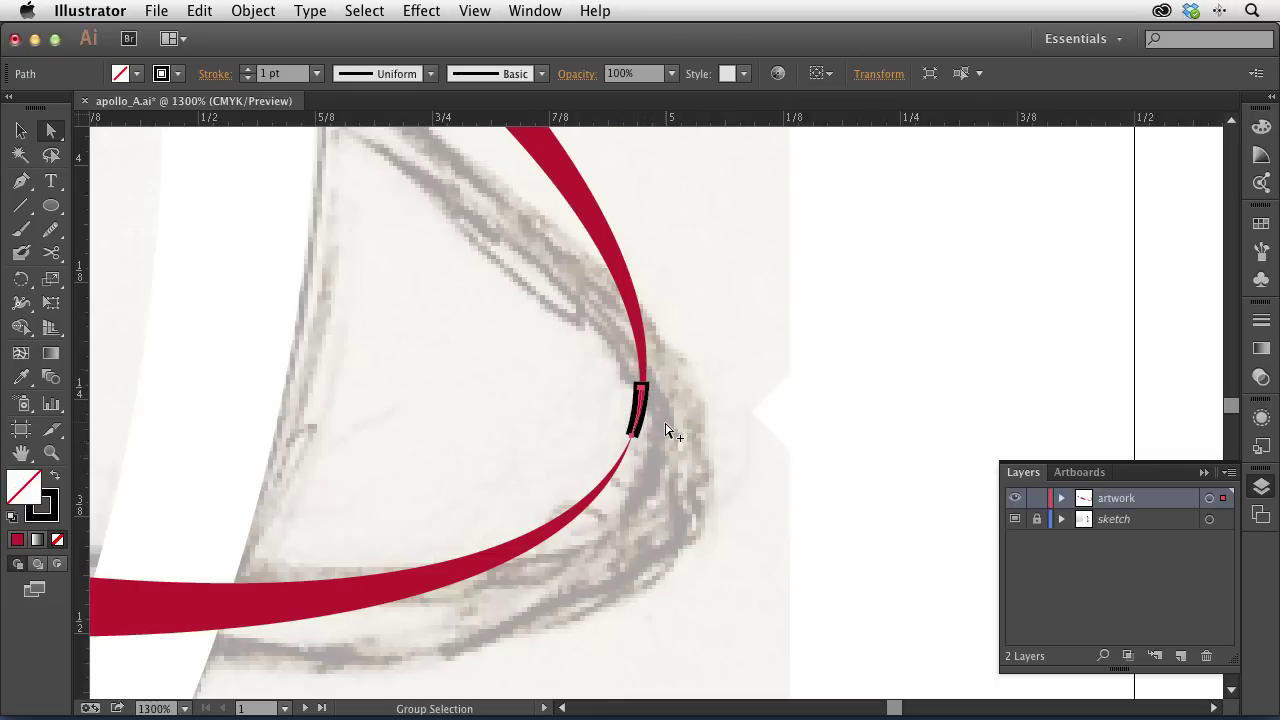
{"action": "key", "text": "Delete"}
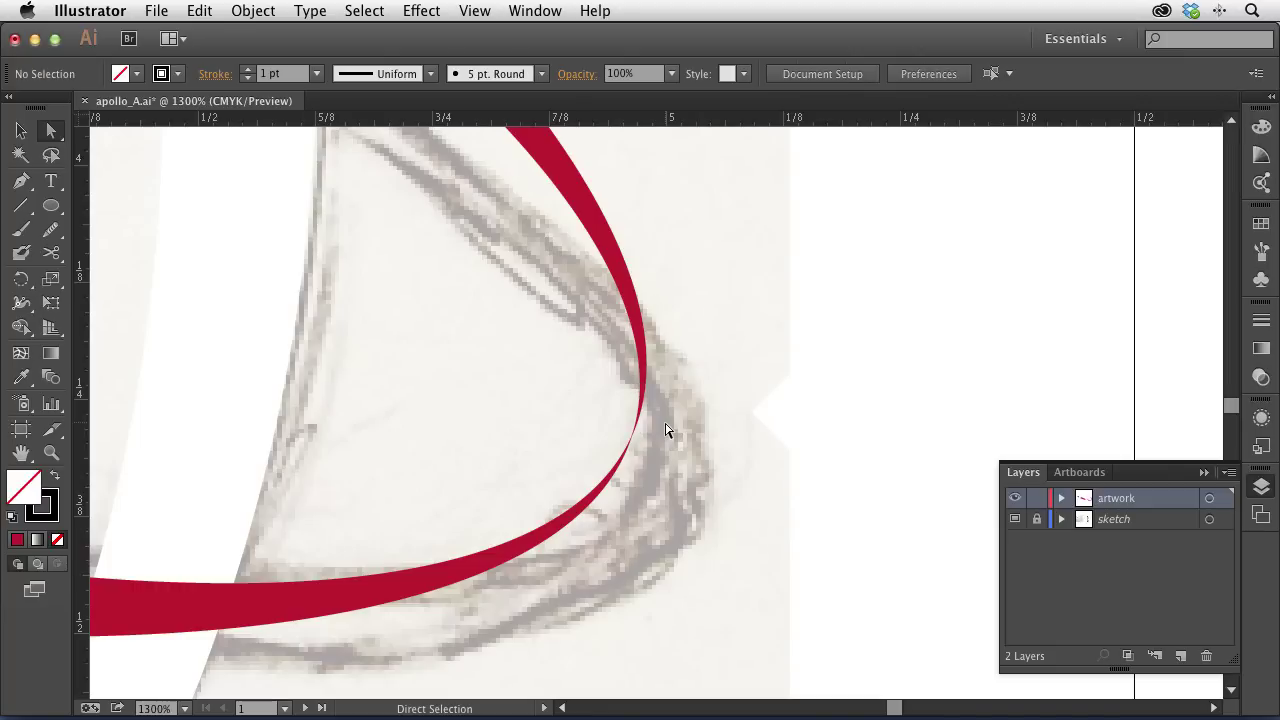
{"action": "left_click", "coordinate": [663, 423]}
{"action": "left_click", "coordinate": [558, 410]}
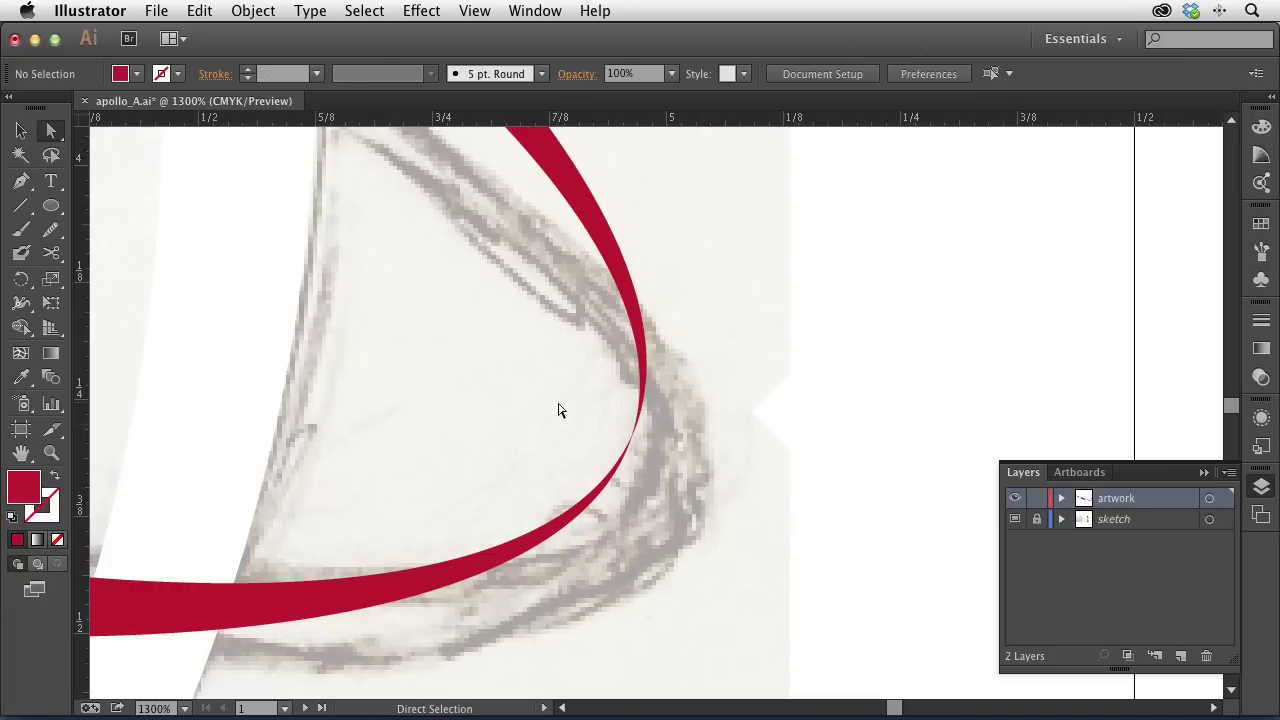
Step: Draw a rectangle covering the whole first artboard
{"action": "scroll", "coordinate": [558, 410], "scroll_direction": "down", "scroll_amount": 1}
{"action": "scroll", "coordinate": [558, 410], "scroll_direction": "down", "scroll_amount": 2}
{"action": "scroll", "coordinate": [558, 410], "scroll_direction": "down", "scroll_amount": 2}
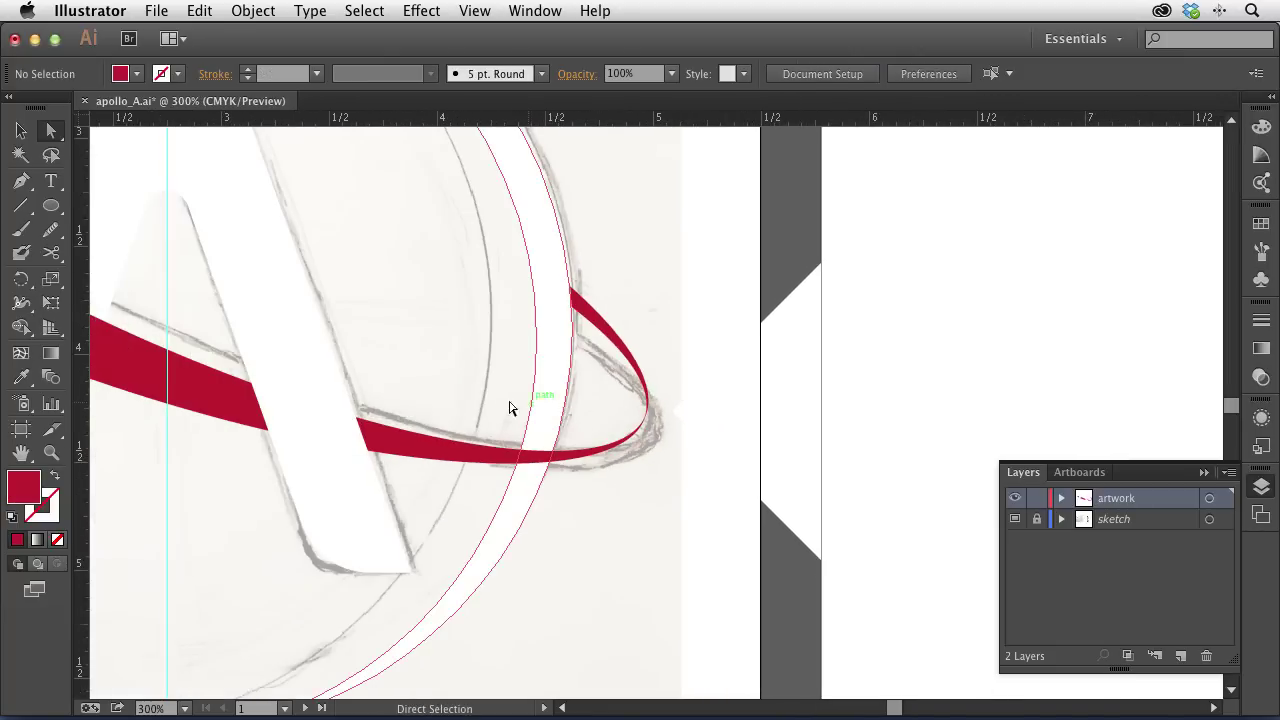
{"action": "scroll", "coordinate": [557, 410], "scroll_direction": "down", "scroll_amount": 1}
{"action": "scroll", "coordinate": [808, 404], "scroll_direction": "down", "scroll_amount": 1}
{"action": "key", "text": "a"}
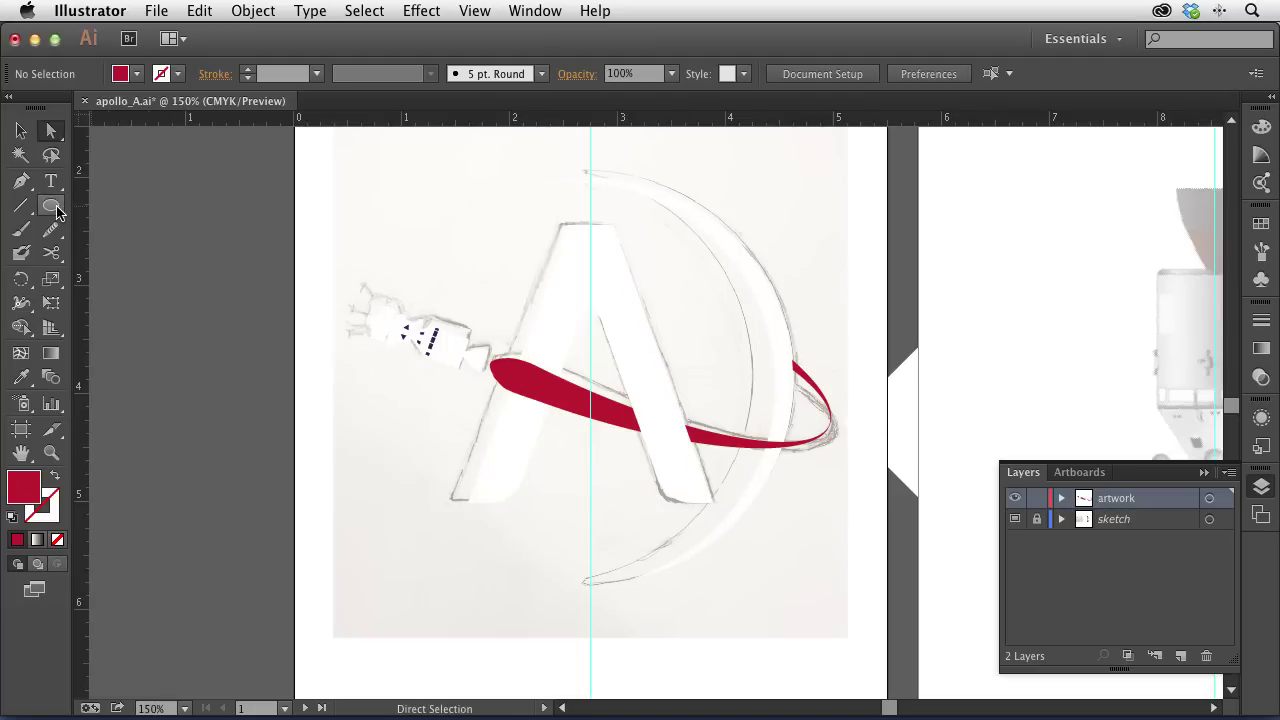
{"action": "left_click_drag", "start_coordinate": [57, 210], "coordinate": [158, 209]}
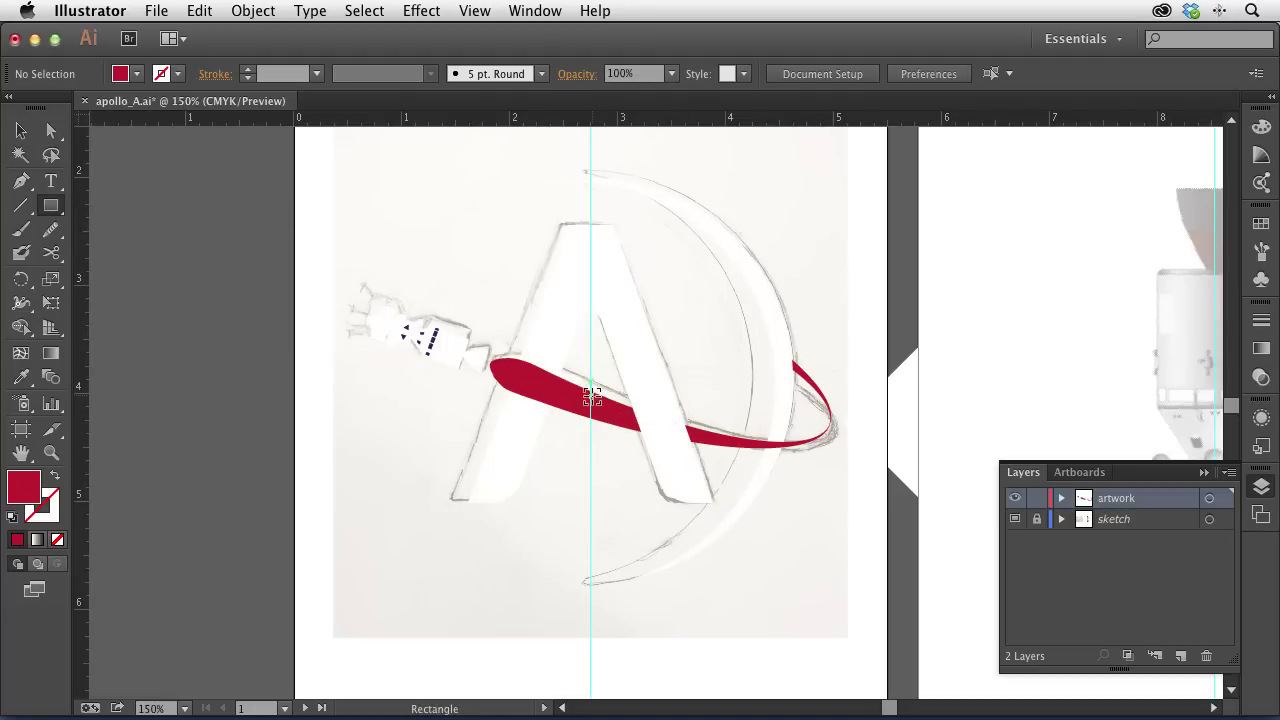
{"action": "key", "text": "ctrl+minus"}
{"action": "key", "text": "ctrl+minus"}
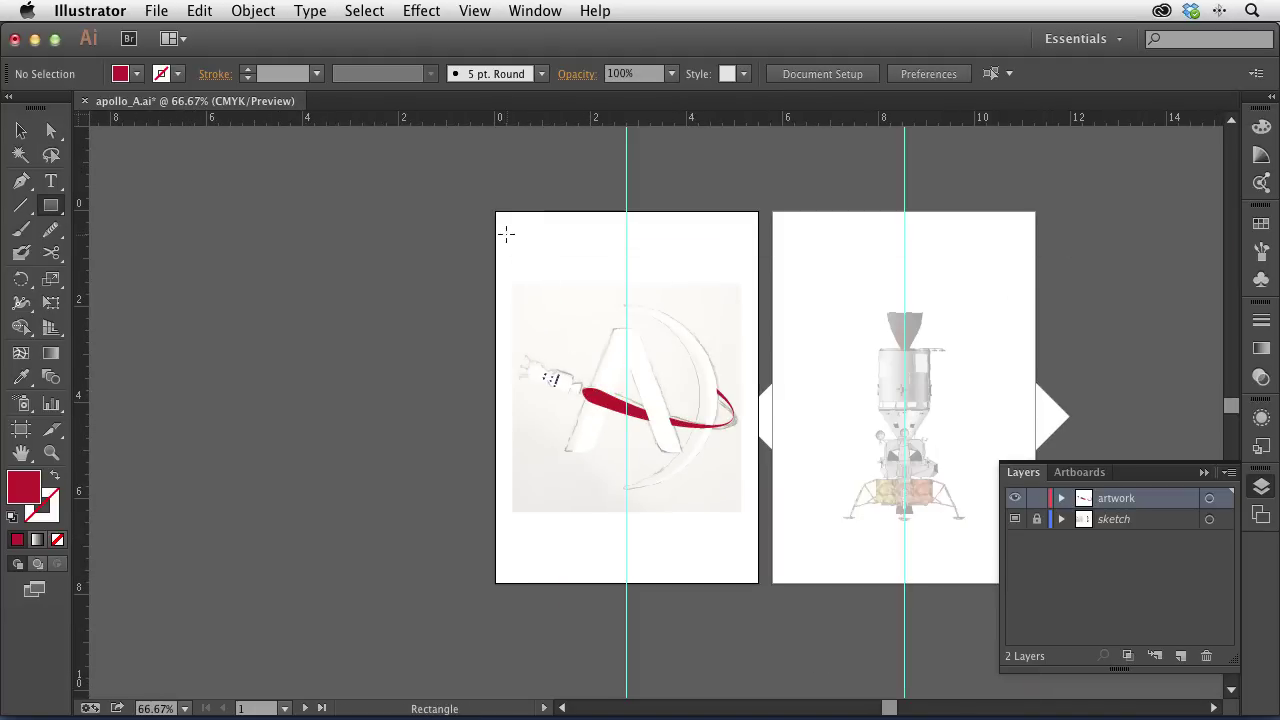
{"action": "left_click_drag", "start_coordinate": [495, 211], "coordinate": [759, 584]}
Step: Fill the rectangle dark navy and send it behind all the artwork
{"action": "left_click", "coordinate": [20, 130]}
{"action": "left_click", "coordinate": [119, 74]}
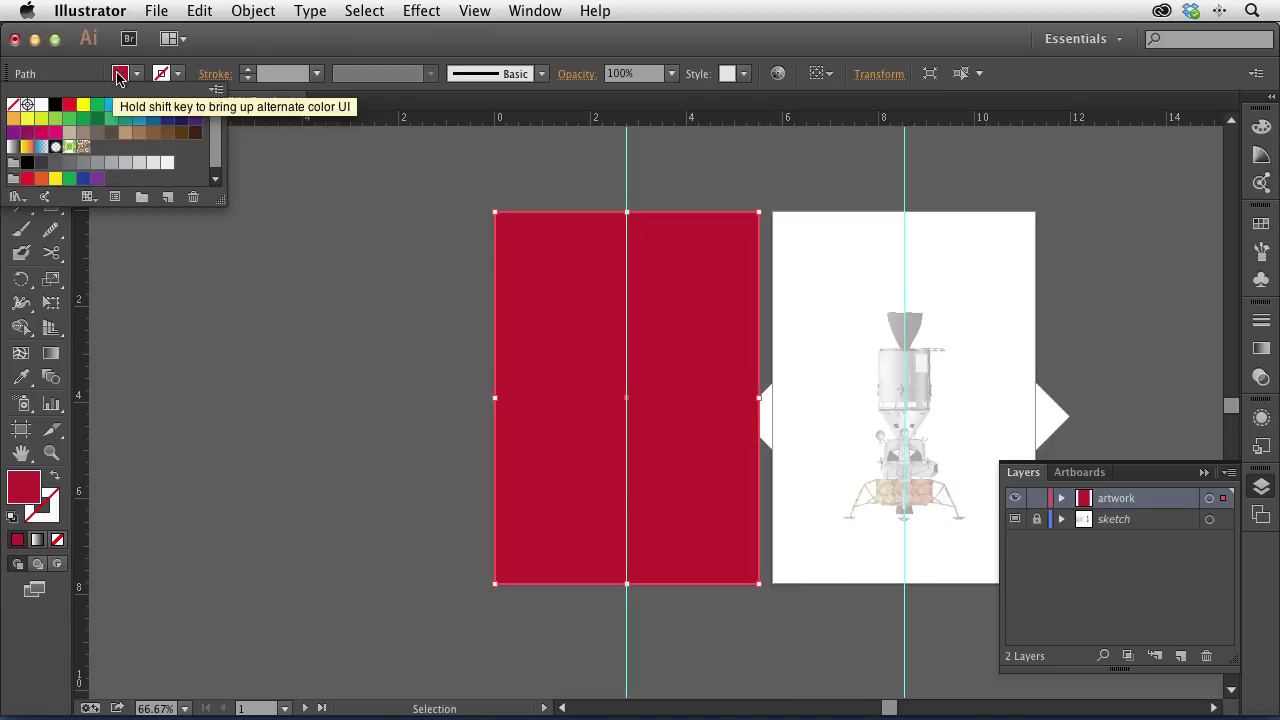
{"action": "left_click", "coordinate": [181, 119]}
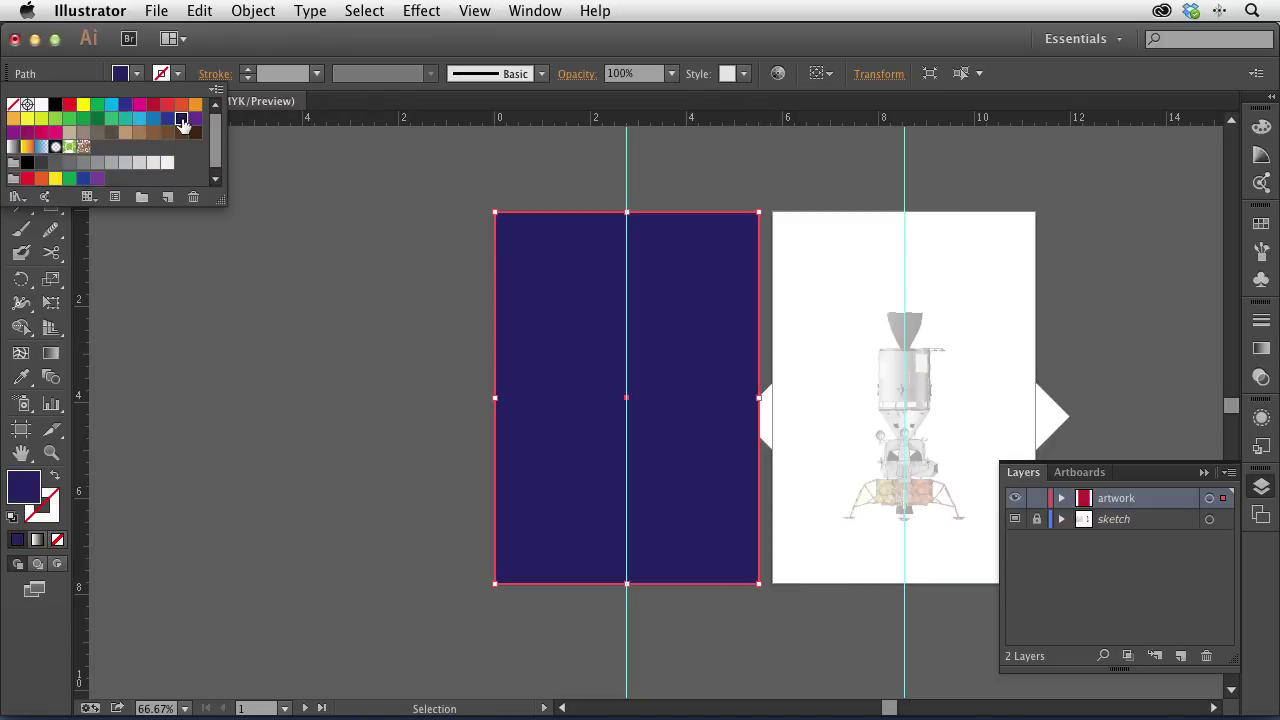
{"action": "key", "text": "Escape"}
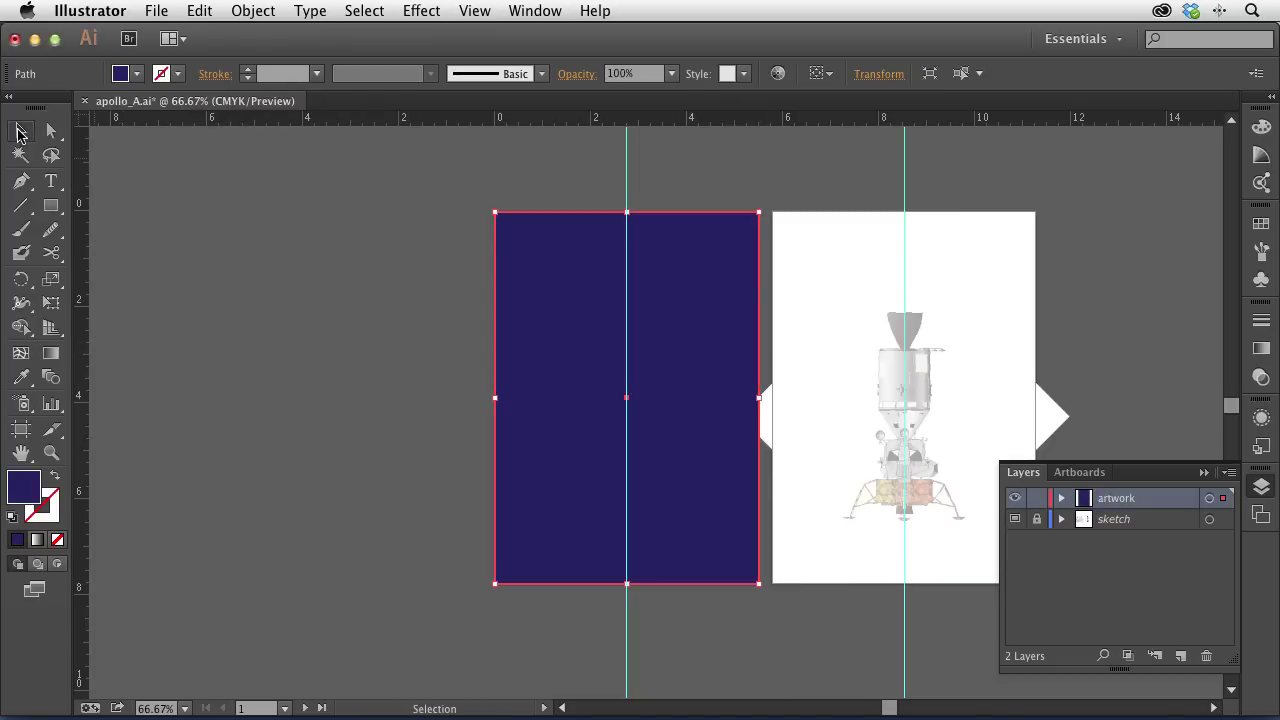
{"action": "left_click", "coordinate": [252, 10]}
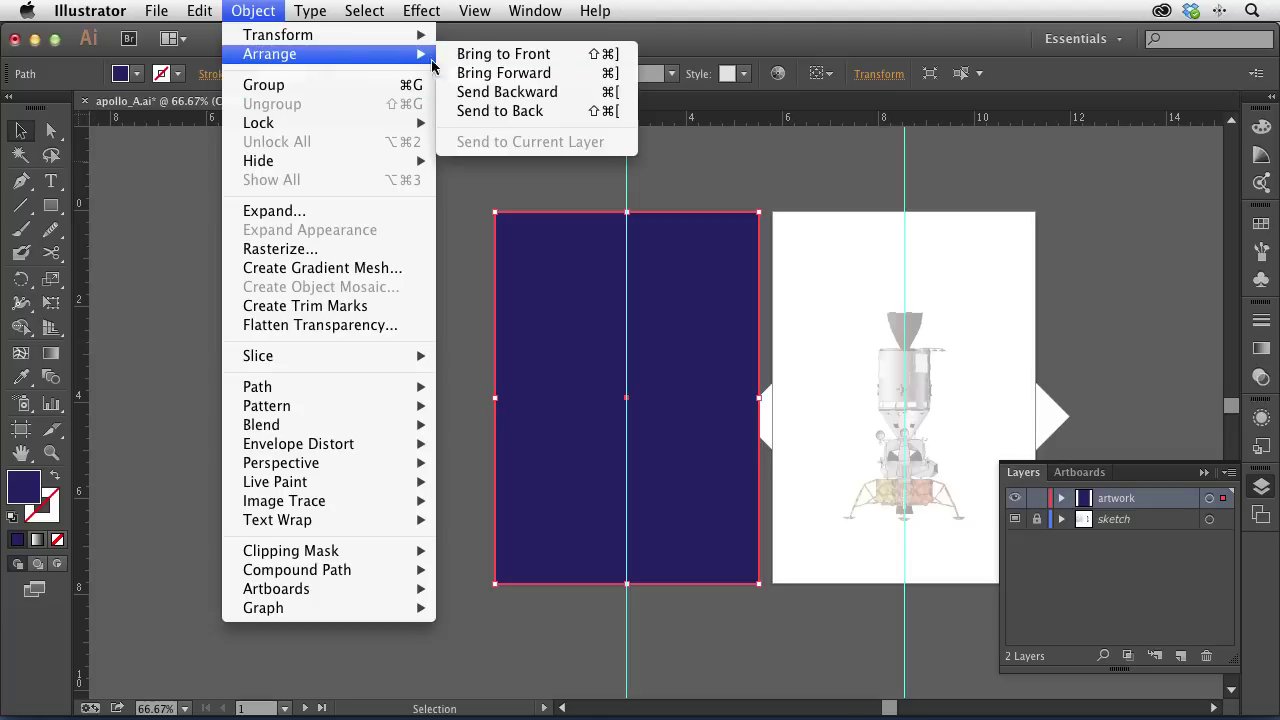
{"action": "left_click", "coordinate": [519, 112]}
{"action": "left_click", "coordinate": [464, 322]}
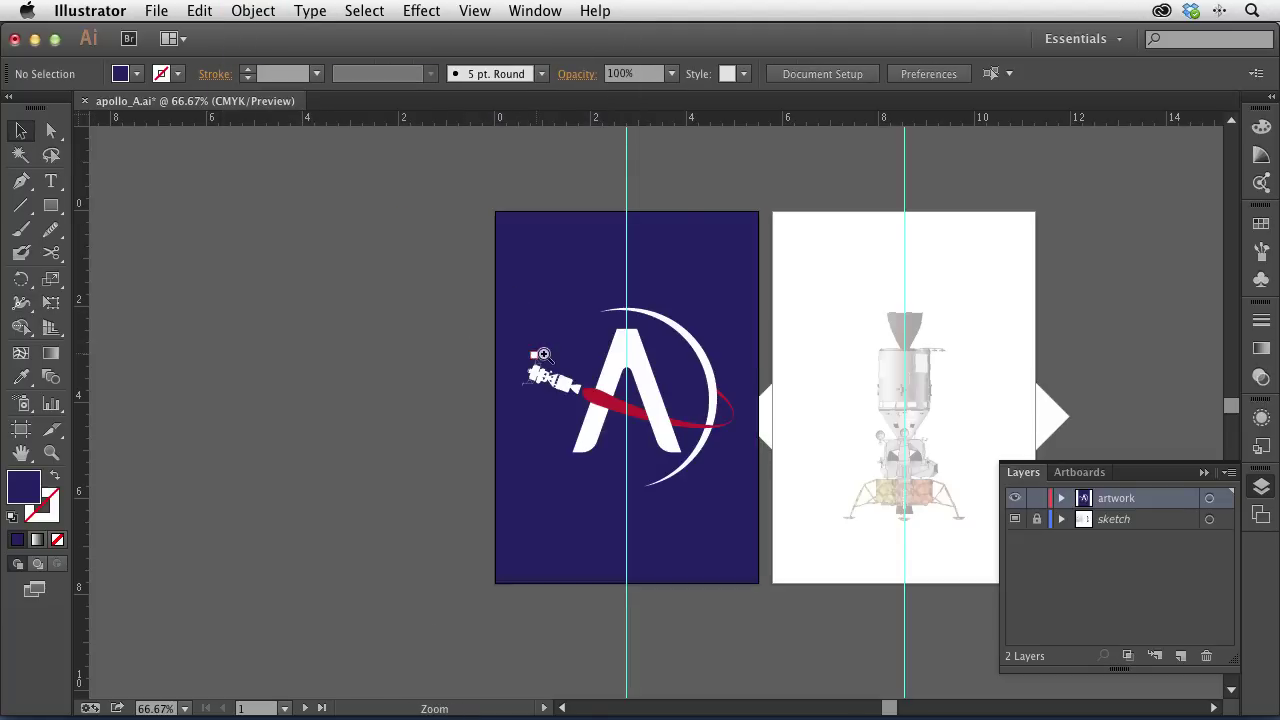
Step: Hide the lunar module sketch layer on the second artboard
{"action": "left_click_drag", "start_coordinate": [490, 249], "coordinate": [780, 590]}
{"action": "scroll", "coordinate": [746, 492], "scroll_direction": "right", "scroll_amount": 5}
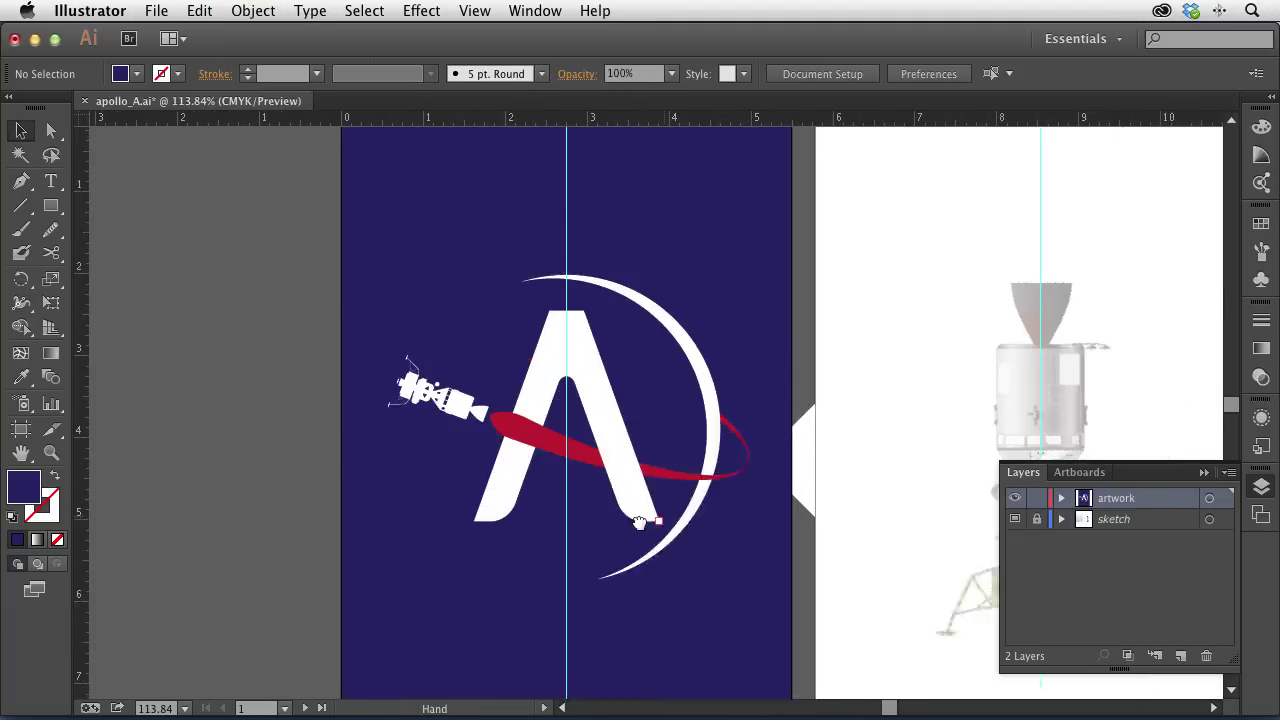
{"action": "scroll", "coordinate": [846, 460], "scroll_direction": "right", "scroll_amount": 3}
{"action": "scroll", "coordinate": [734, 432], "scroll_direction": "right", "scroll_amount": 7}
{"action": "left_click", "coordinate": [863, 459]}
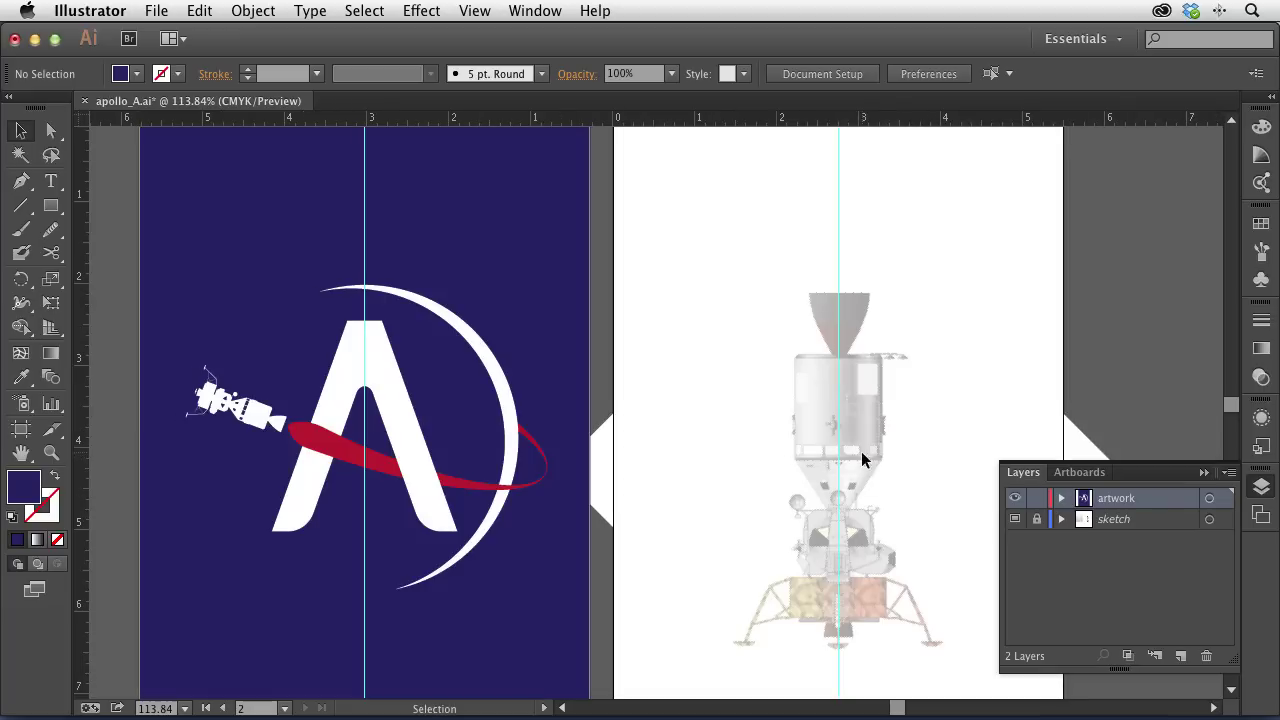
{"action": "left_click", "coordinate": [1015, 520]}
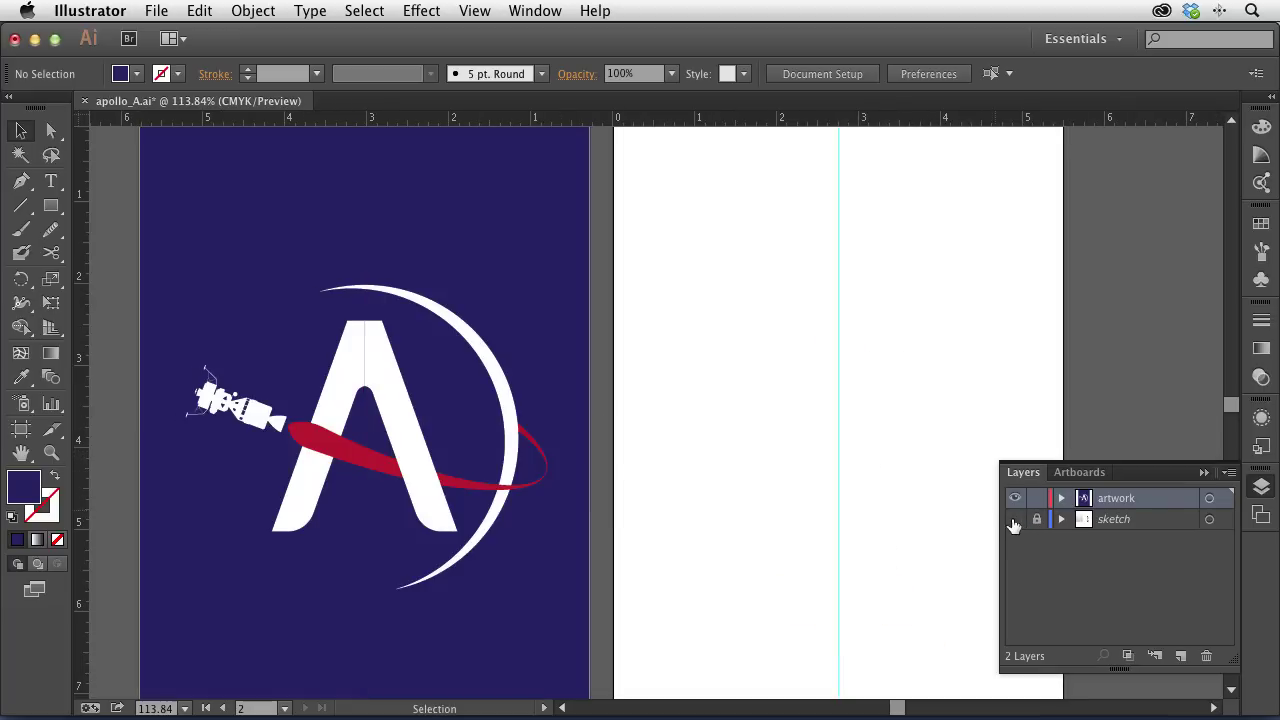
{"action": "left_click", "coordinate": [1157, 520]}
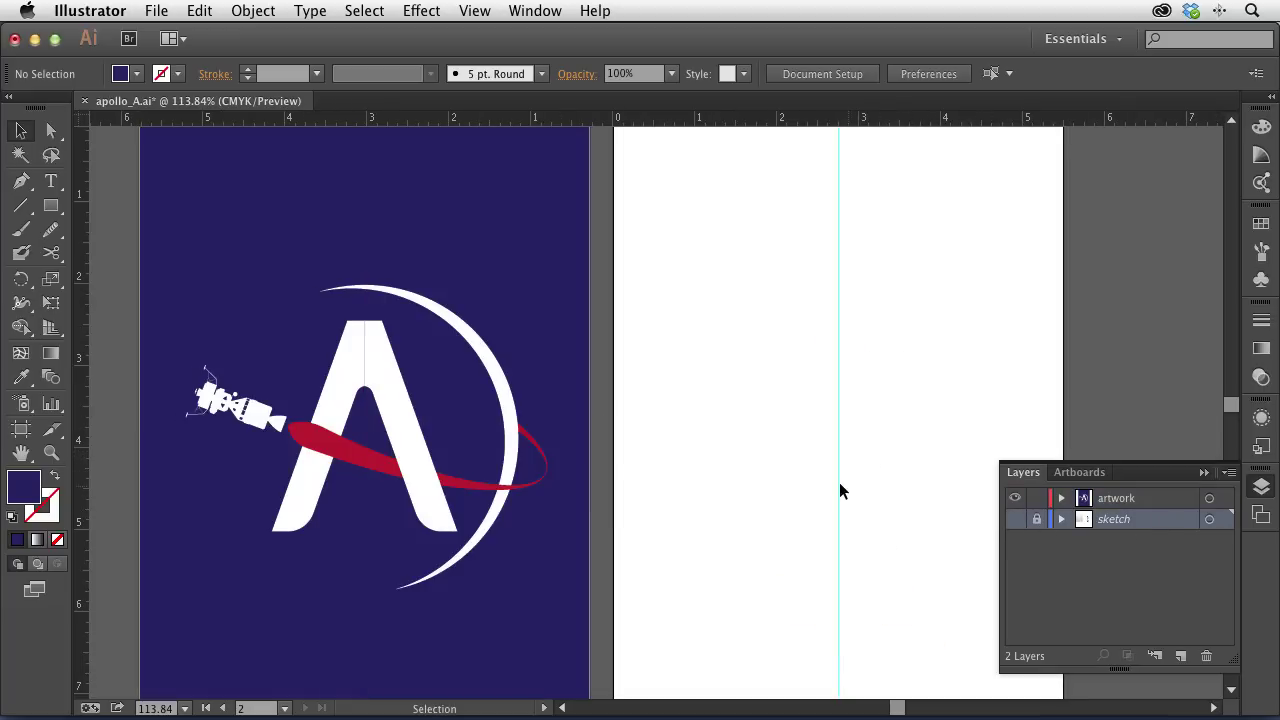
Step: Zoom and pan around the finished navy logo to inspect the A and spacecraft
{"action": "key", "text": "space"}
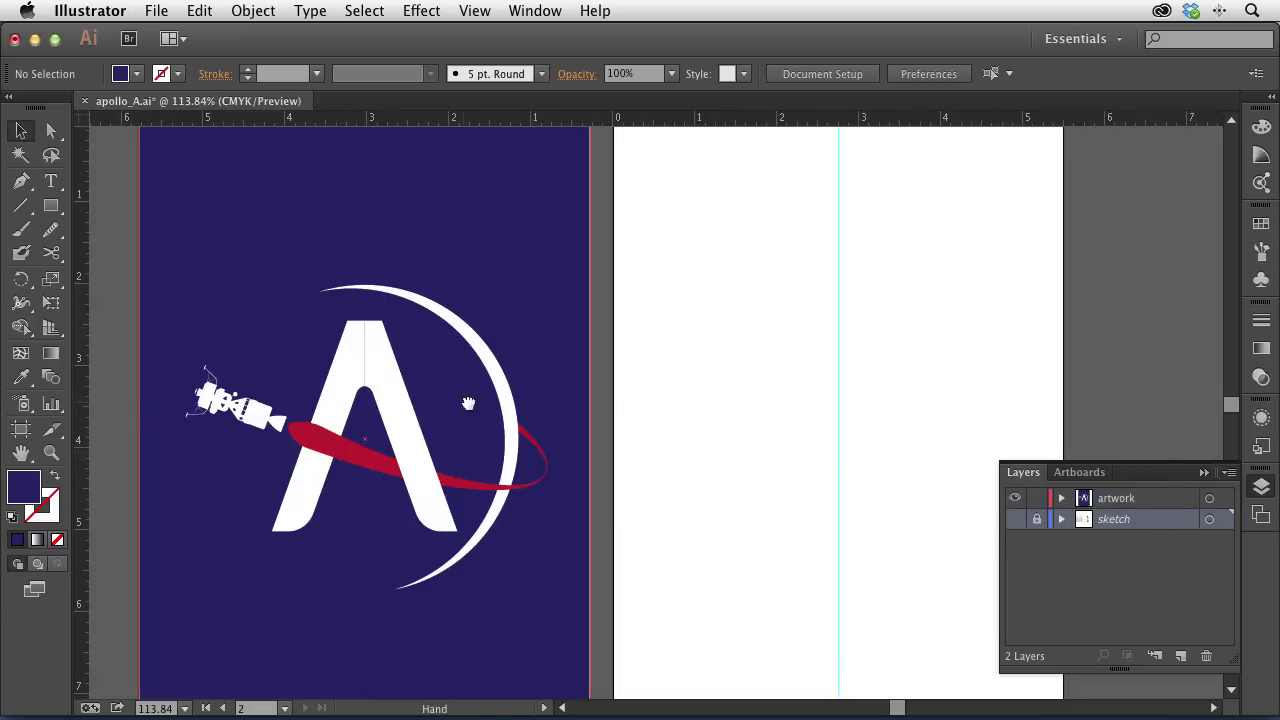
{"action": "left_click_drag", "start_coordinate": [468, 403], "coordinate": [672, 438]}
{"action": "left_click", "coordinate": [672, 438], "text": "super"}
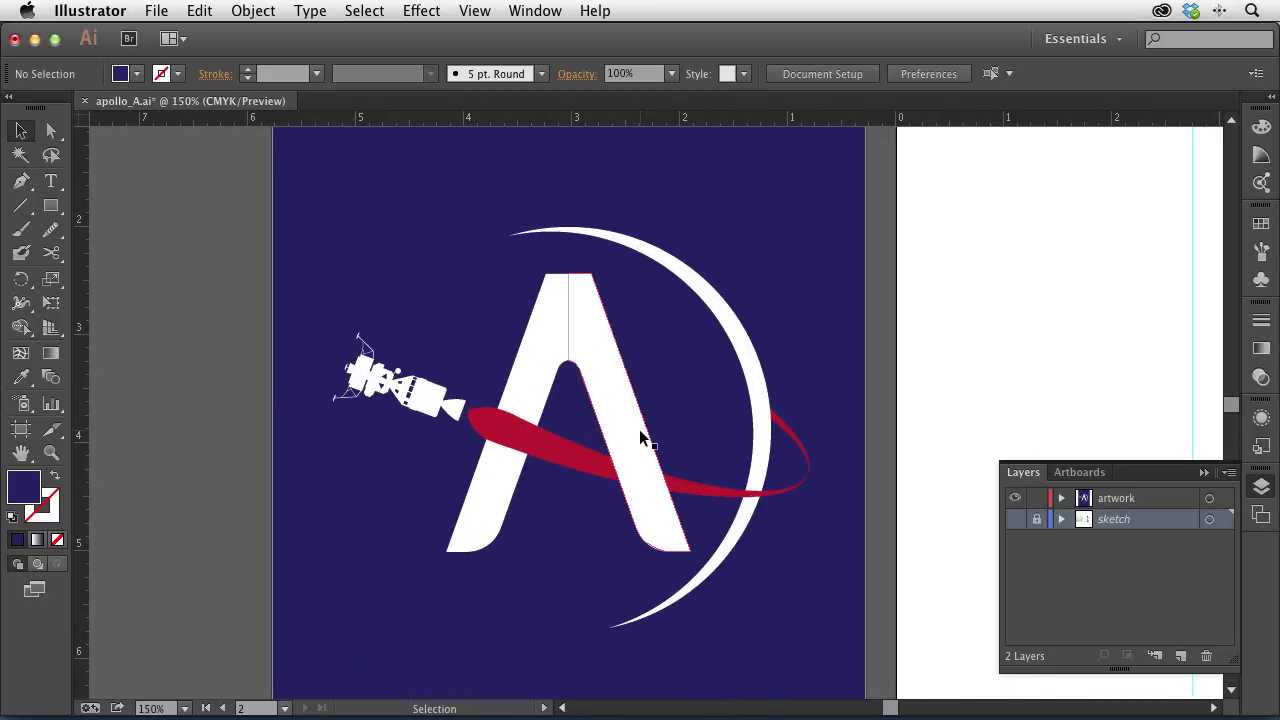
{"action": "key", "text": "super+minus"}
{"action": "key", "text": "super+minus"}
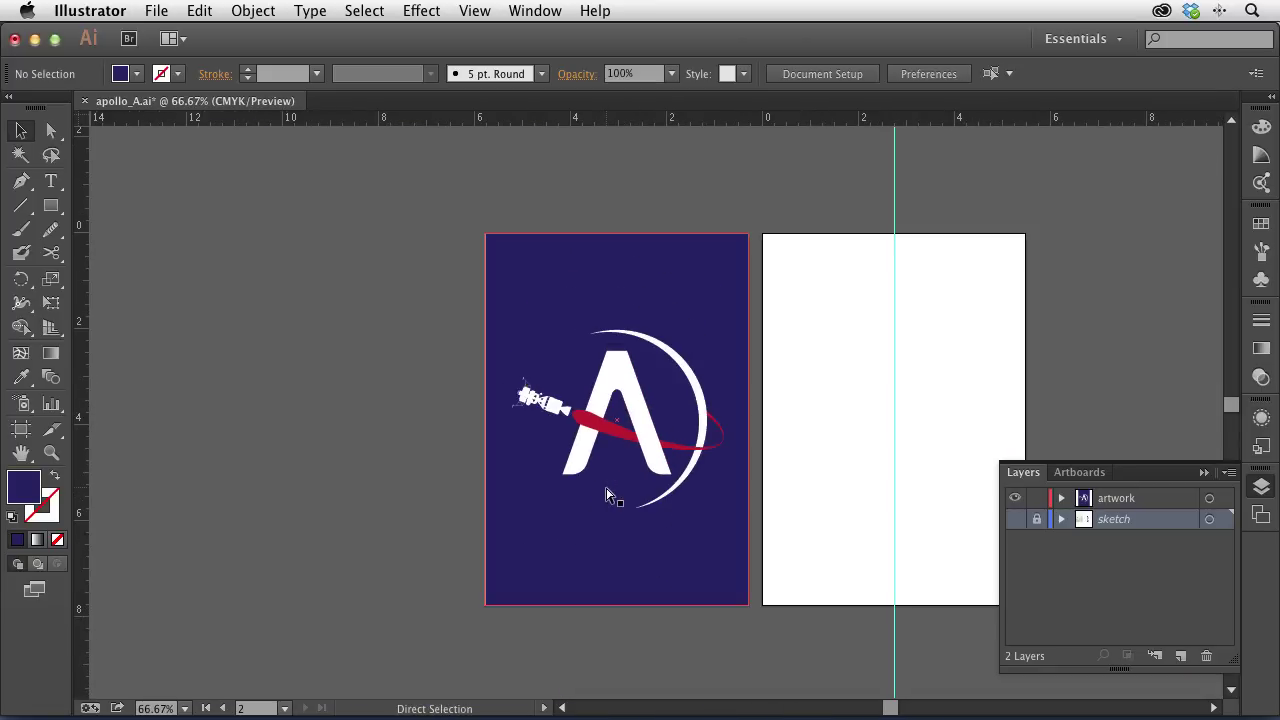
{"action": "key", "text": "super+plus"}
{"action": "key", "text": "super+plus"}
{"action": "key", "text": "super+plus"}
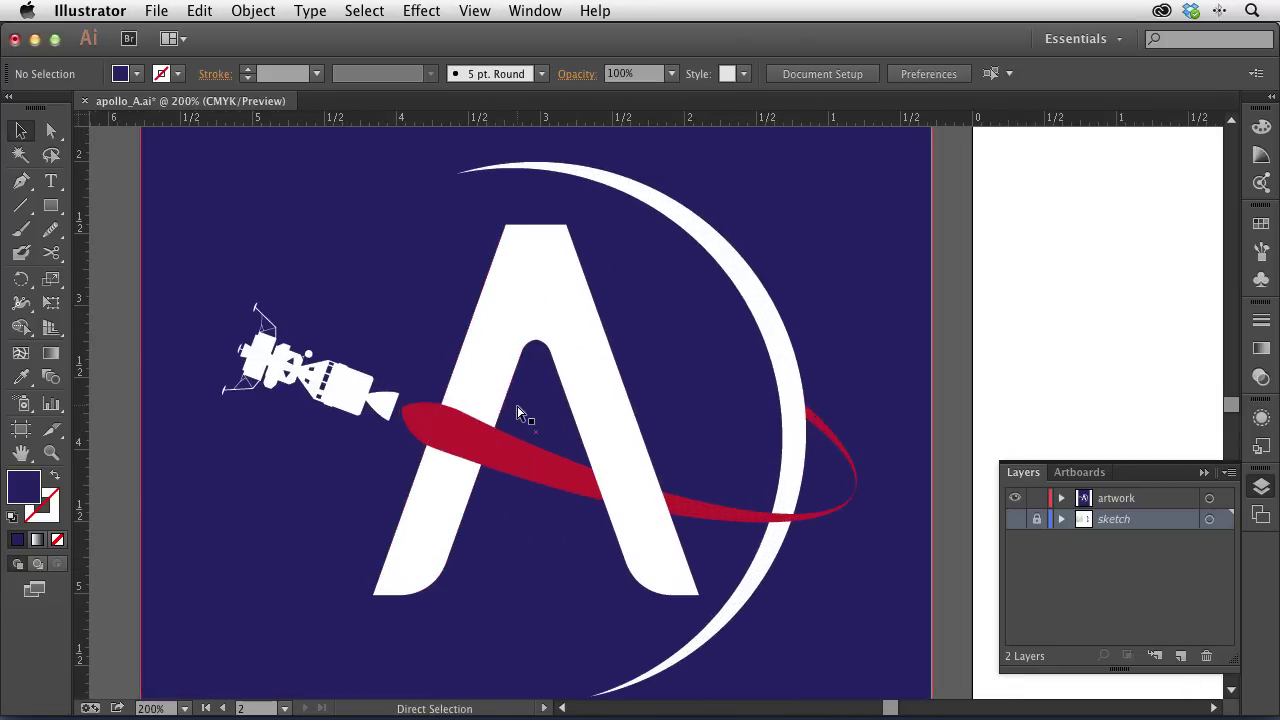
{"action": "key", "text": "super+plus"}
{"action": "left_click_drag", "start_coordinate": [206, 366], "coordinate": [371, 428]}
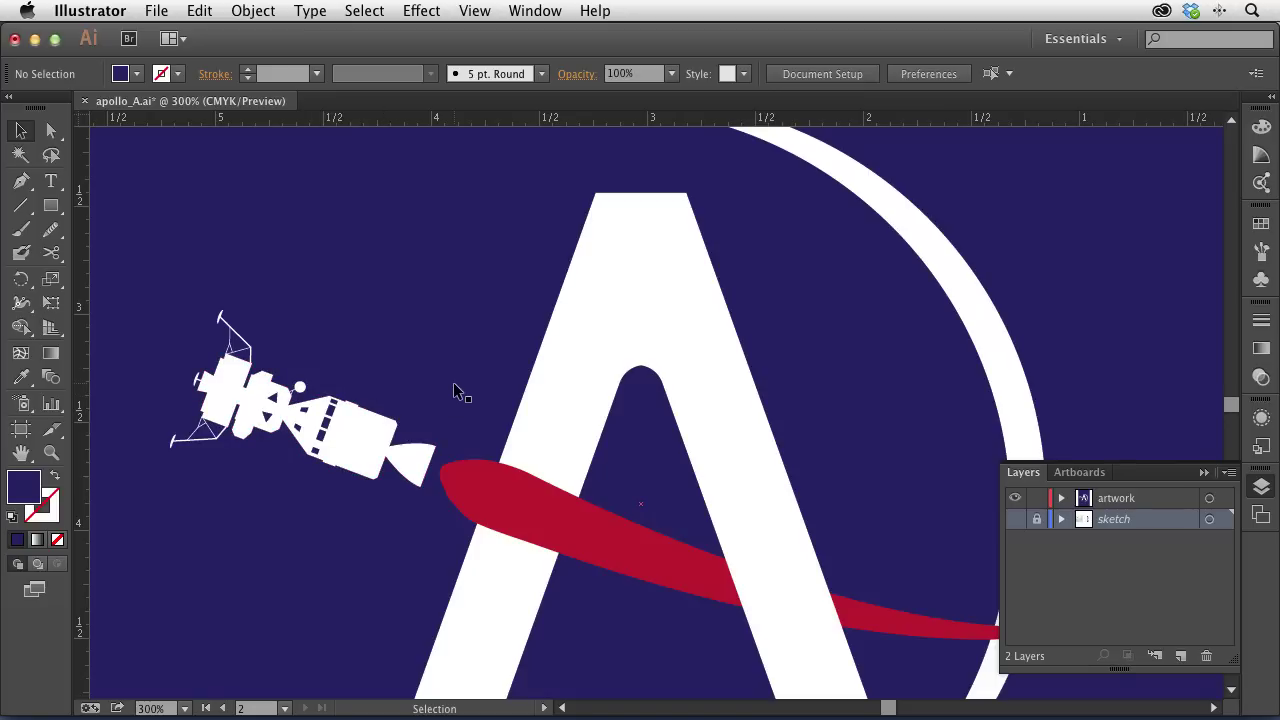
Step: Draw a closed four-corner window shape on the command module in the artwork layer
{"action": "key", "text": "z"}
{"action": "left_click", "coordinate": [402, 439]}
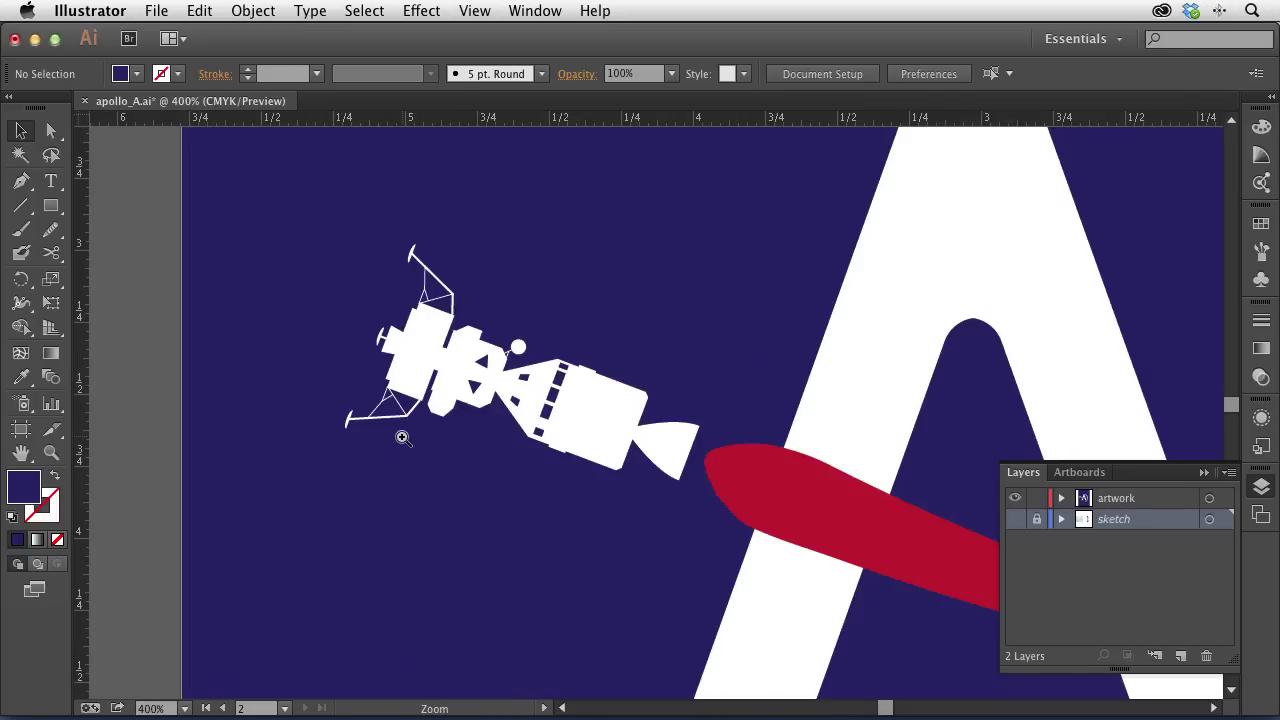
{"action": "left_click", "coordinate": [596, 407]}
{"action": "left_click_drag", "start_coordinate": [689, 404], "coordinate": [480, 458]}
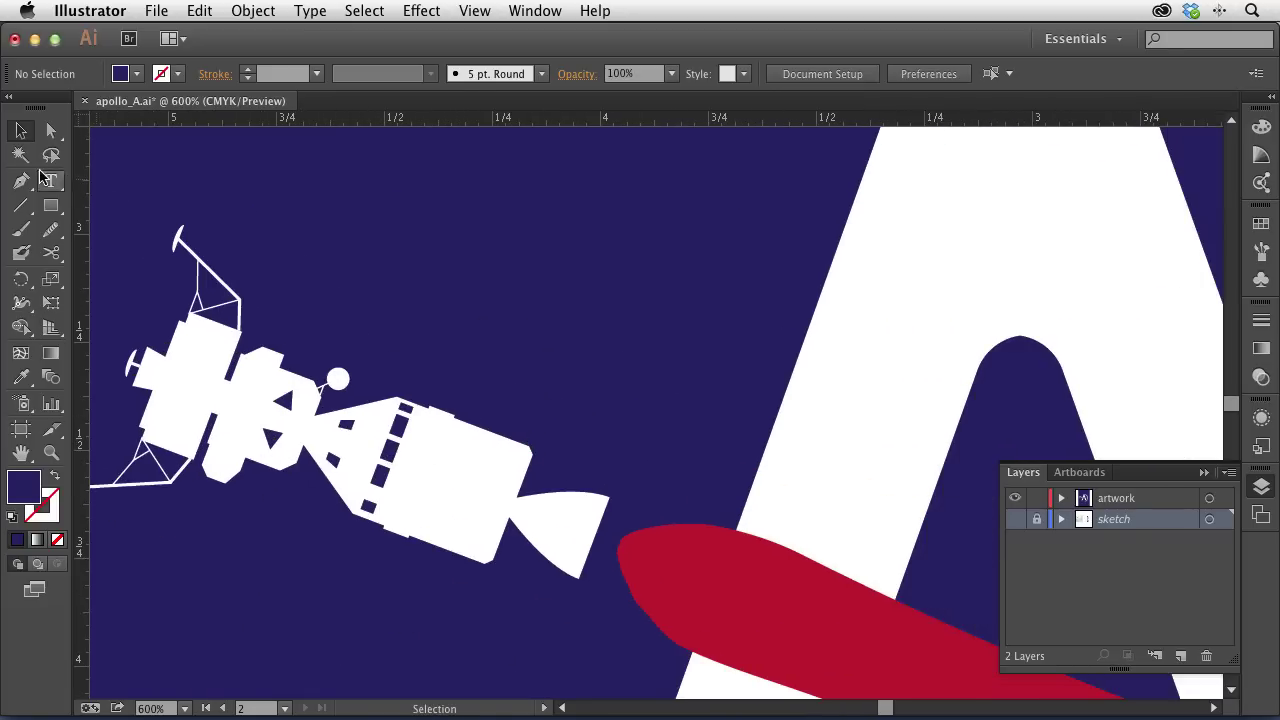
{"action": "left_click", "coordinate": [21, 181]}
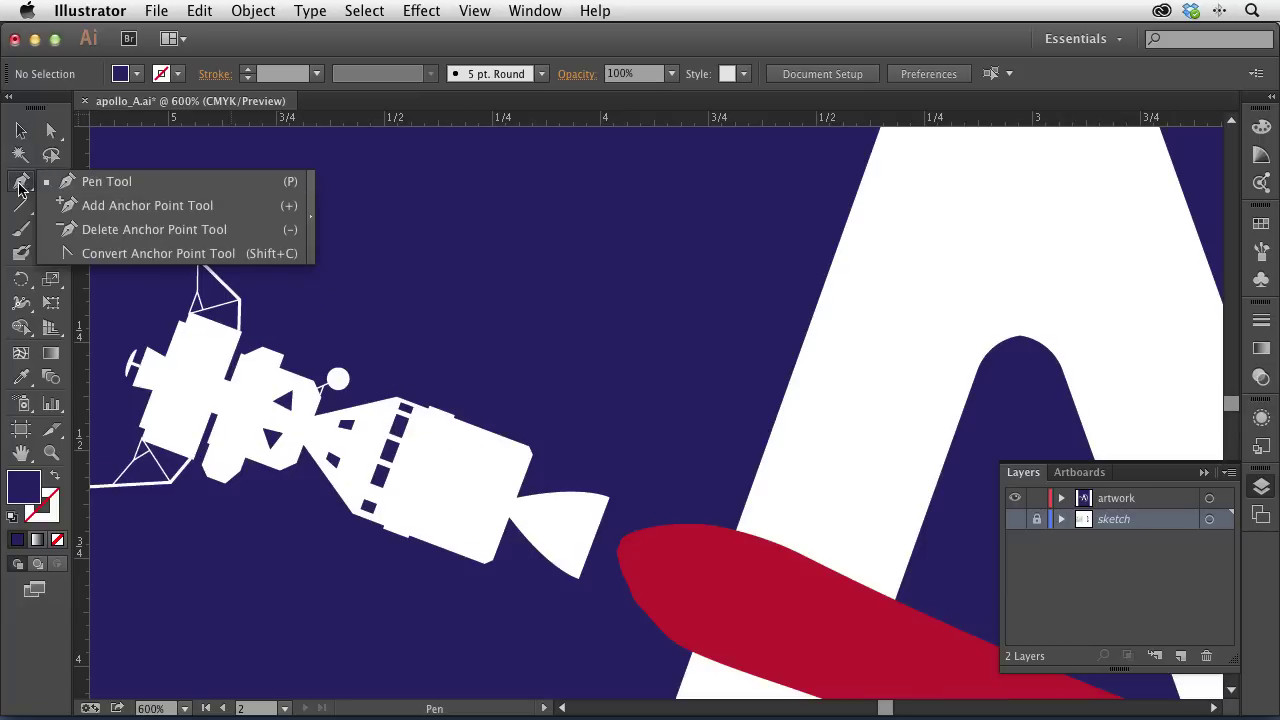
{"action": "left_click", "coordinate": [1148, 498]}
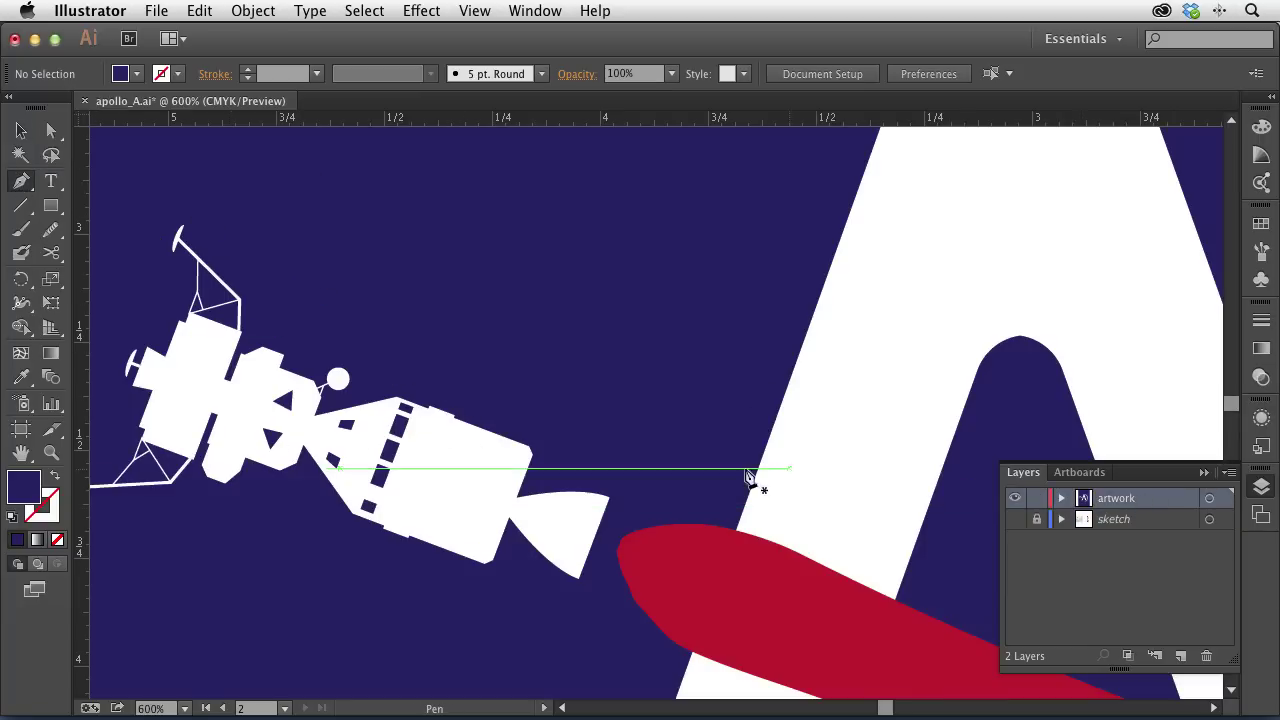
{"action": "left_click", "coordinate": [440, 428]}
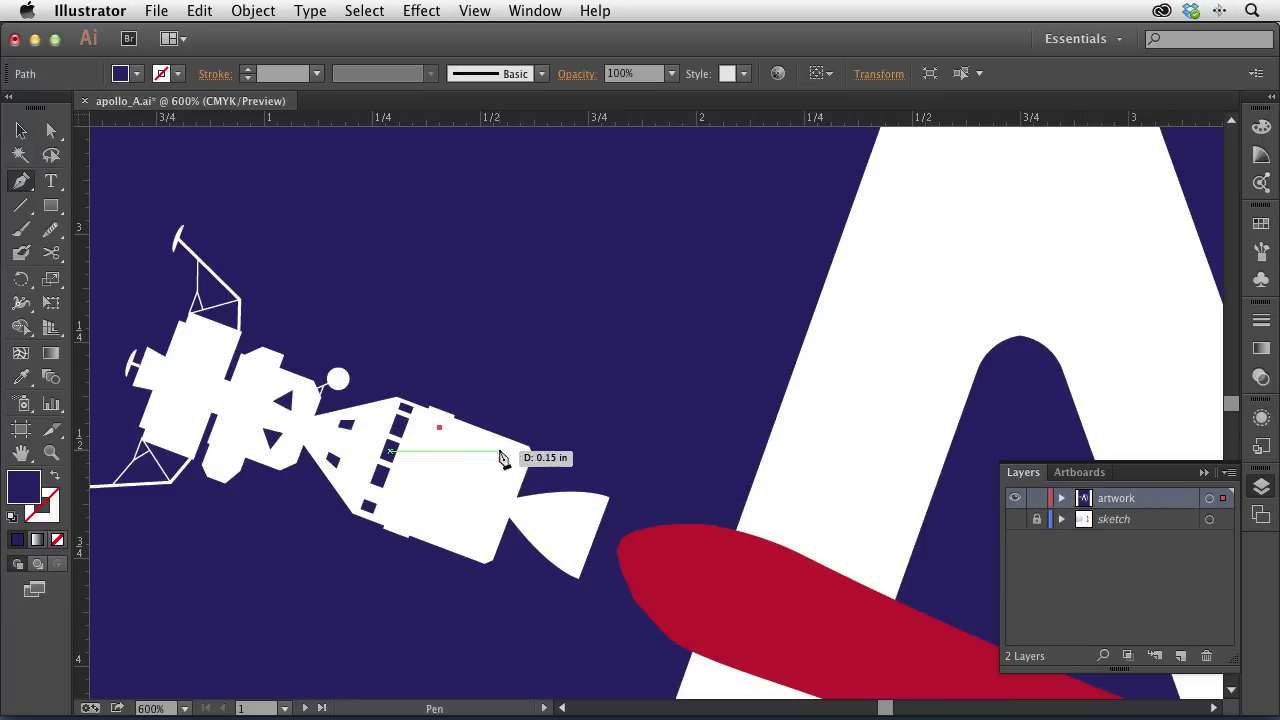
{"action": "left_click", "coordinate": [513, 451]}
{"action": "left_click", "coordinate": [505, 494]}
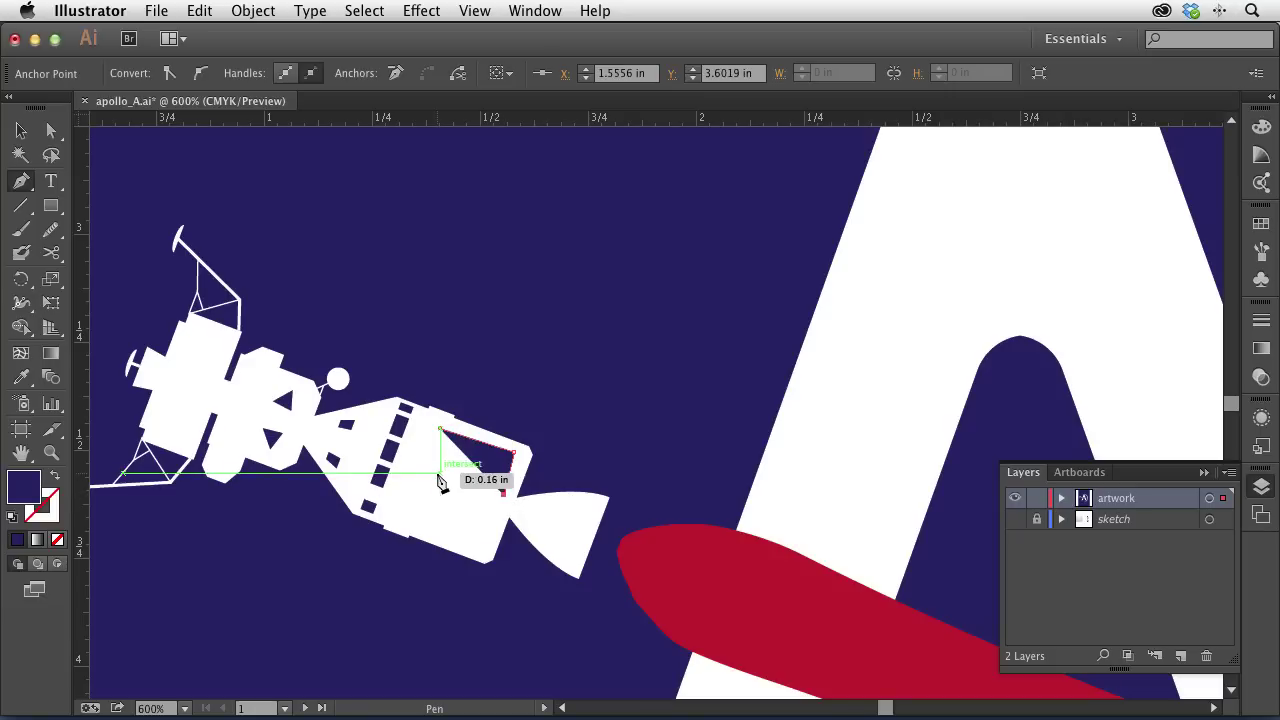
{"action": "left_click", "coordinate": [423, 467]}
{"action": "left_click", "coordinate": [440, 429]}
Step: Select the new window shape with the Direct Selection tool
{"action": "left_click", "coordinate": [47, 135]}
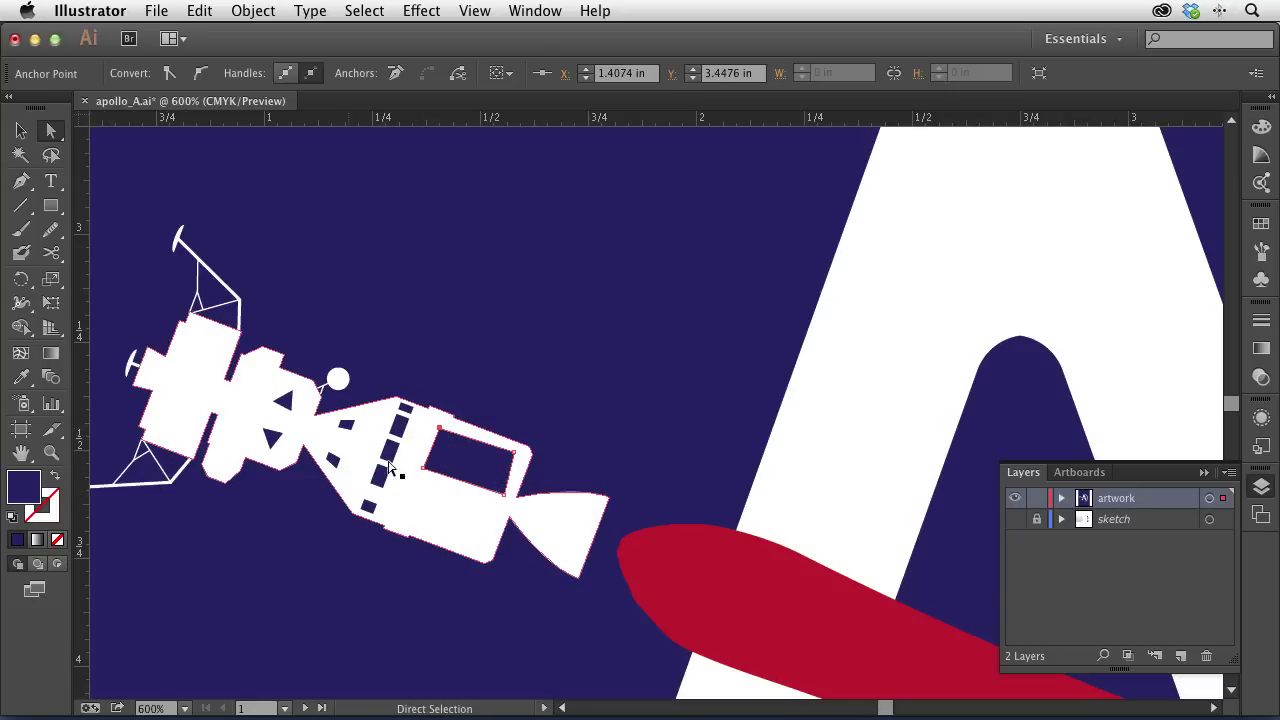
{"action": "left_click", "coordinate": [458, 465]}
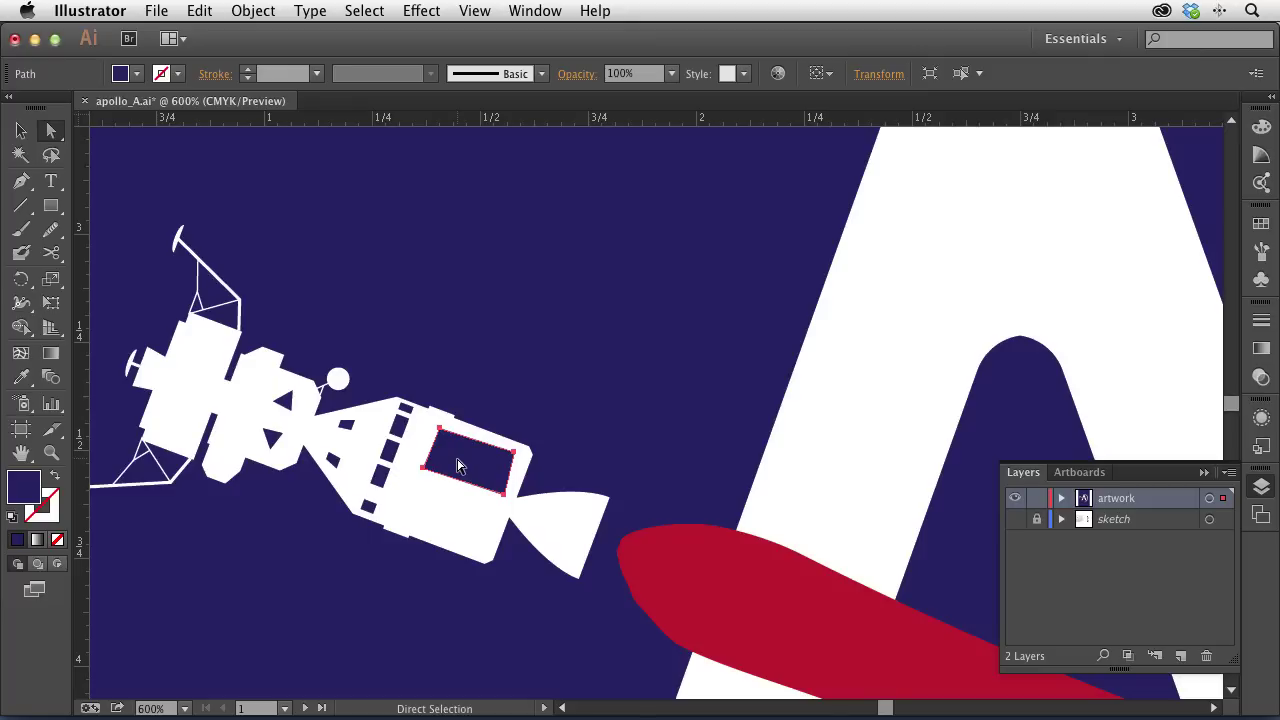
{"action": "left_click", "coordinate": [421, 10]}
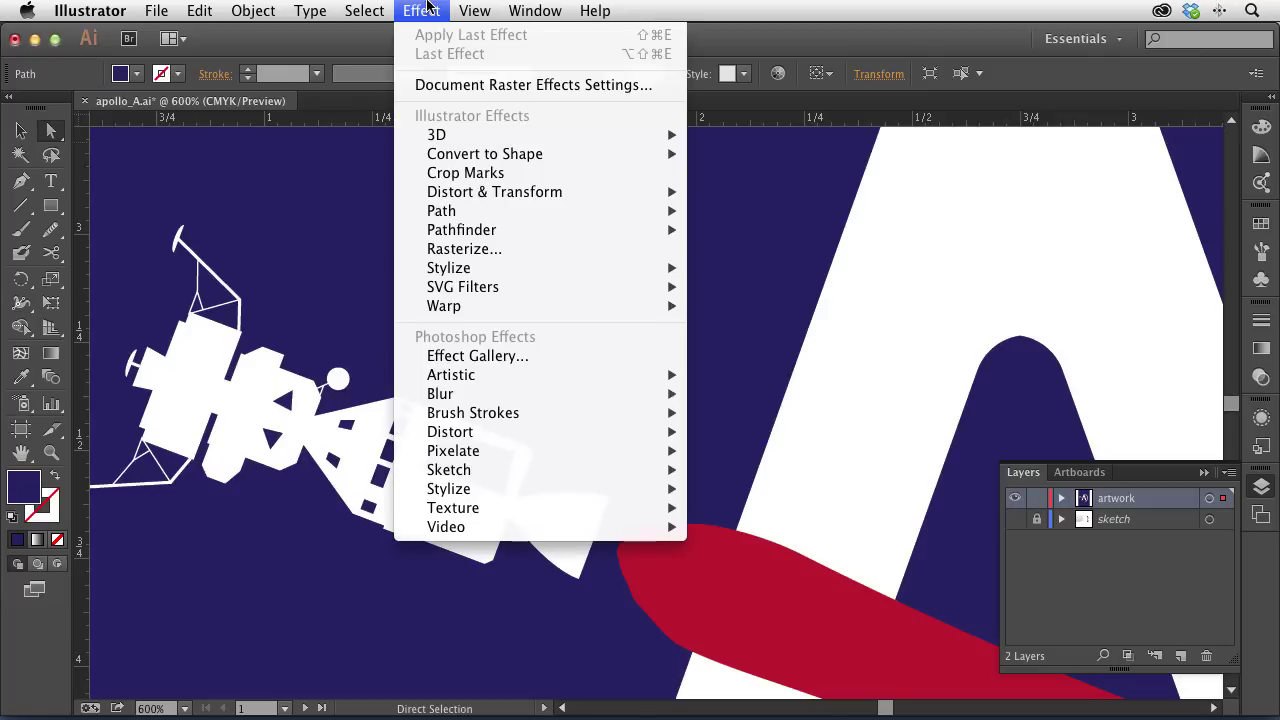
{"action": "mouse_move", "coordinate": [494, 191]}
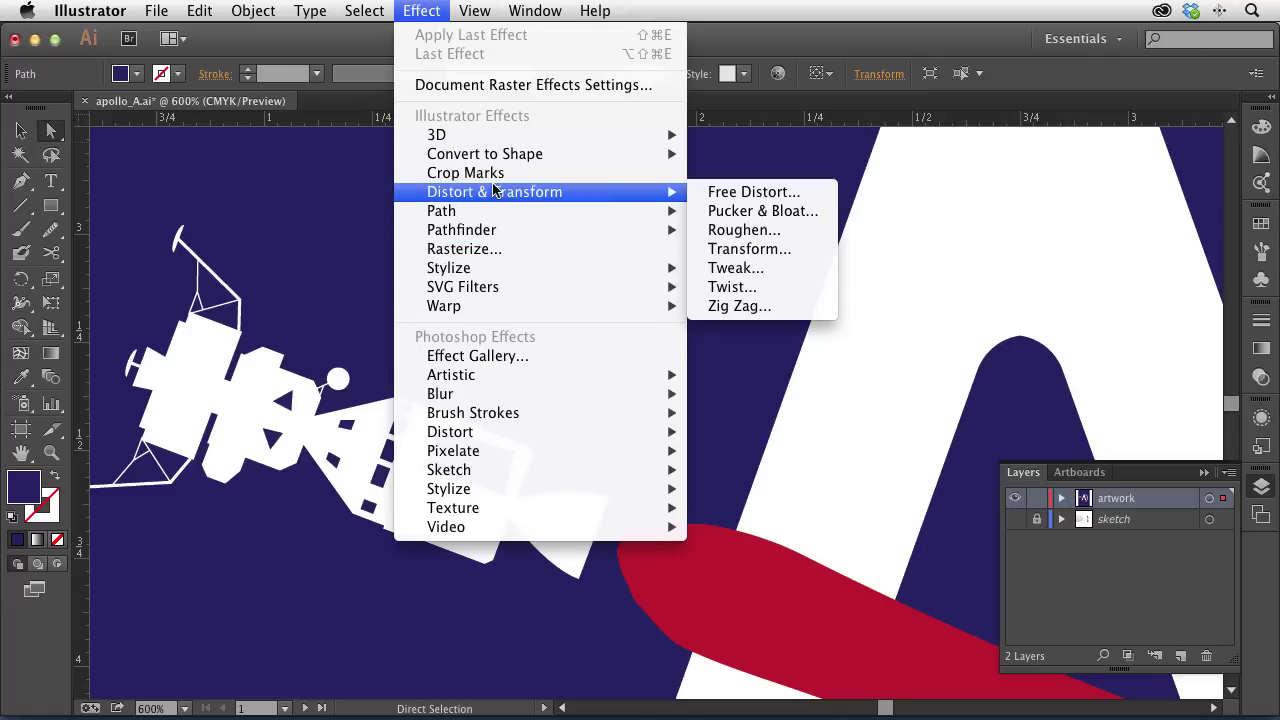
Step: Apply Roughen to the window with live preview on, trying a detail of 40
{"action": "left_click", "coordinate": [776, 232]}
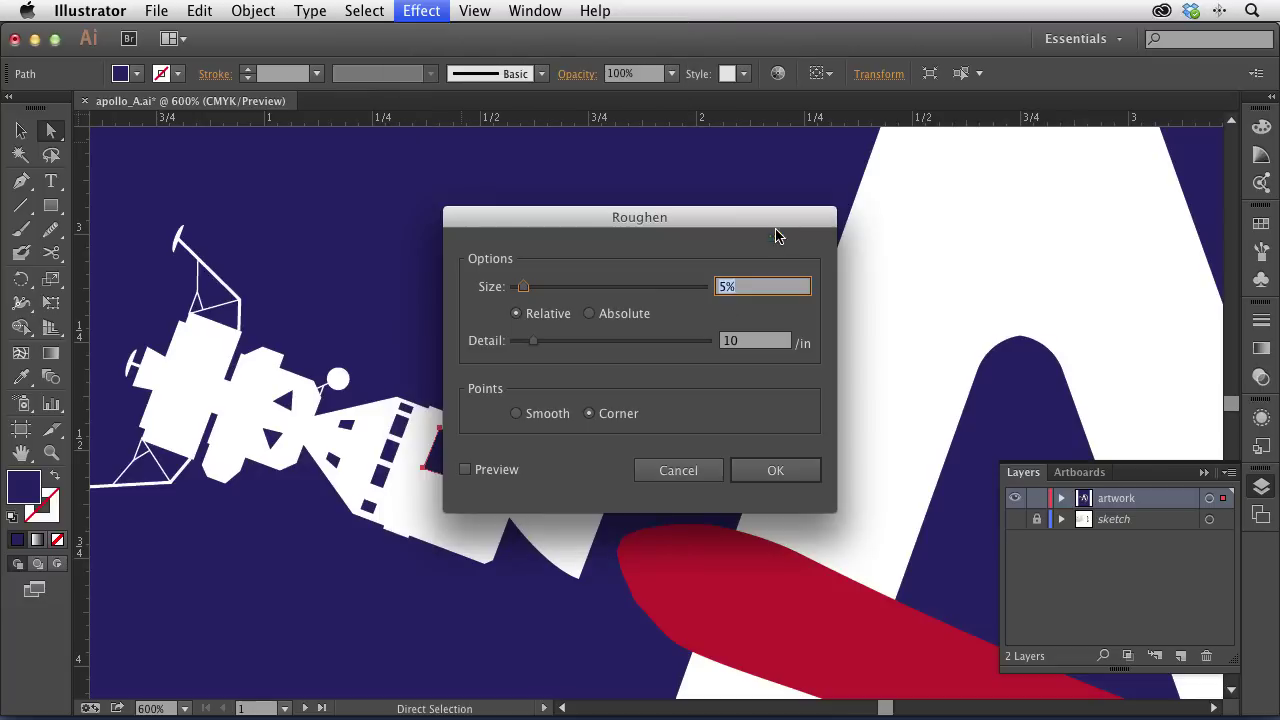
{"action": "left_click", "coordinate": [466, 469]}
{"action": "left_click_drag", "start_coordinate": [655, 228], "coordinate": [799, 176]}
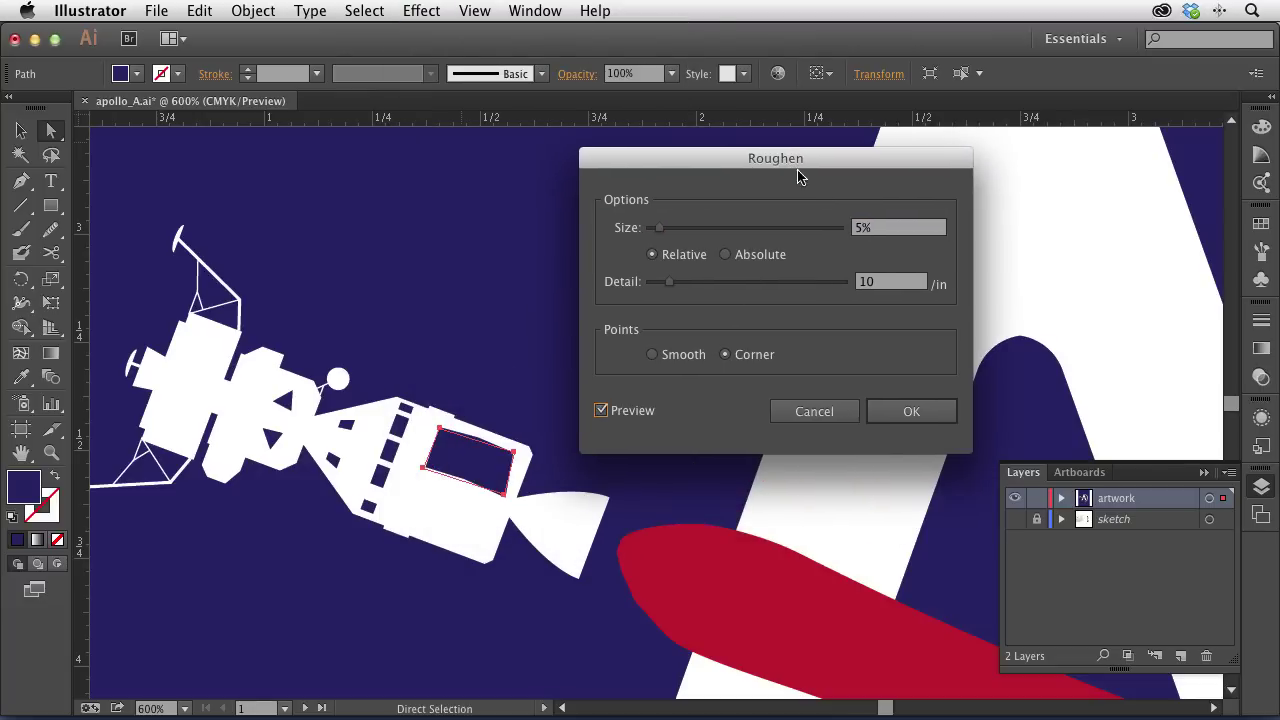
{"action": "double_click", "coordinate": [893, 283]}
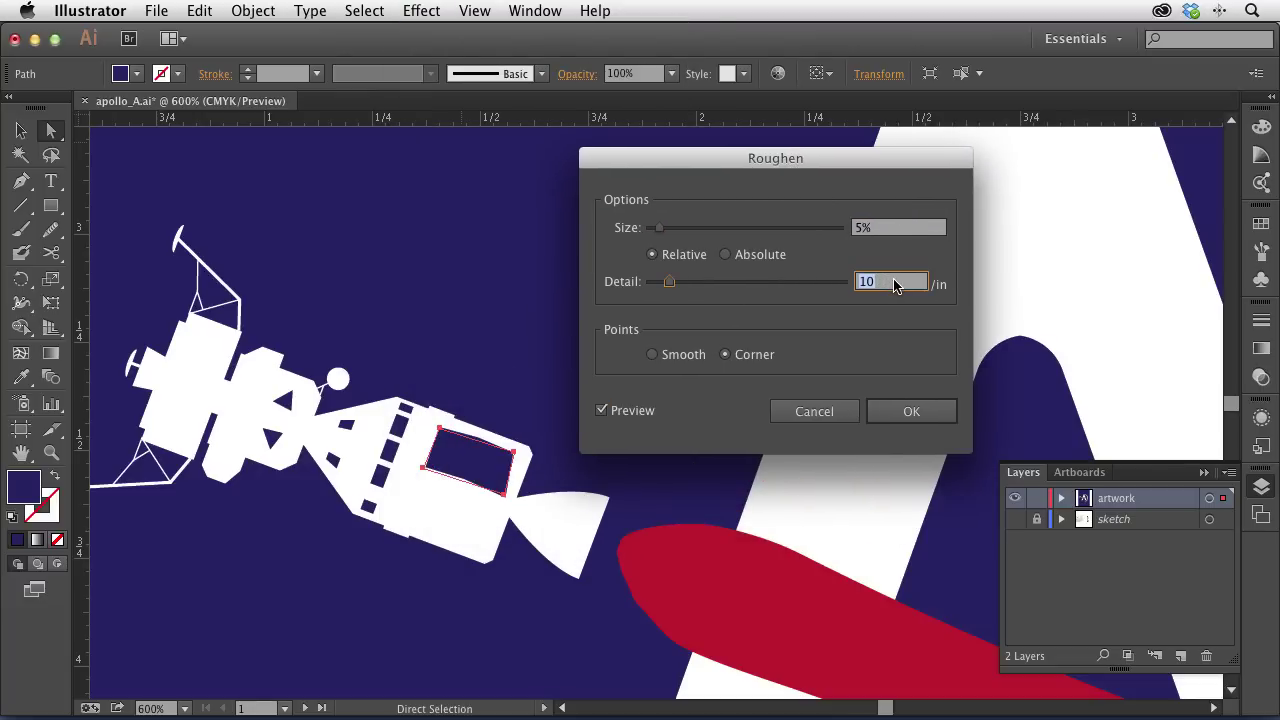
{"action": "type", "text": "40"}
{"action": "key", "text": "Tab"}
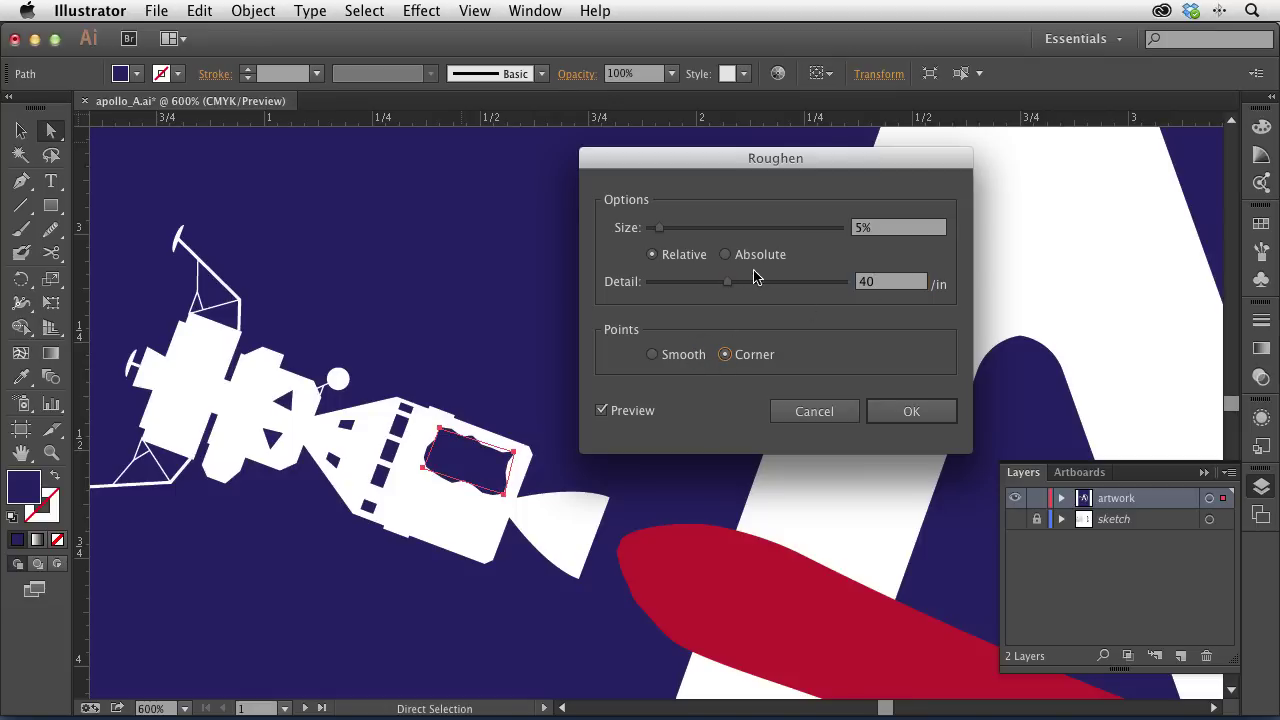
Step: Settle Roughen at 5% size and 30 detail with corner points, and apply it
{"action": "double_click", "coordinate": [885, 228]}
{"action": "type", "text": "3"}
{"action": "key", "text": "Tab"}
{"action": "double_click", "coordinate": [873, 229]}
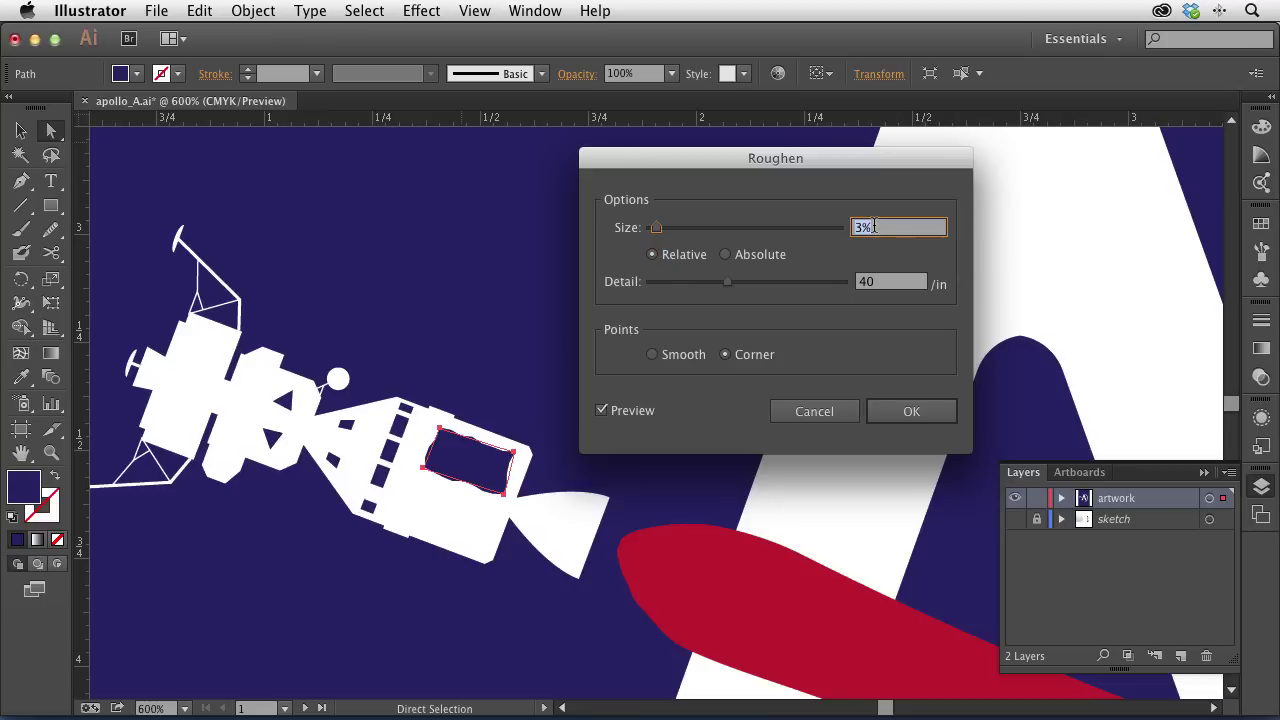
{"action": "type", "text": "5"}
{"action": "double_click", "coordinate": [888, 281]}
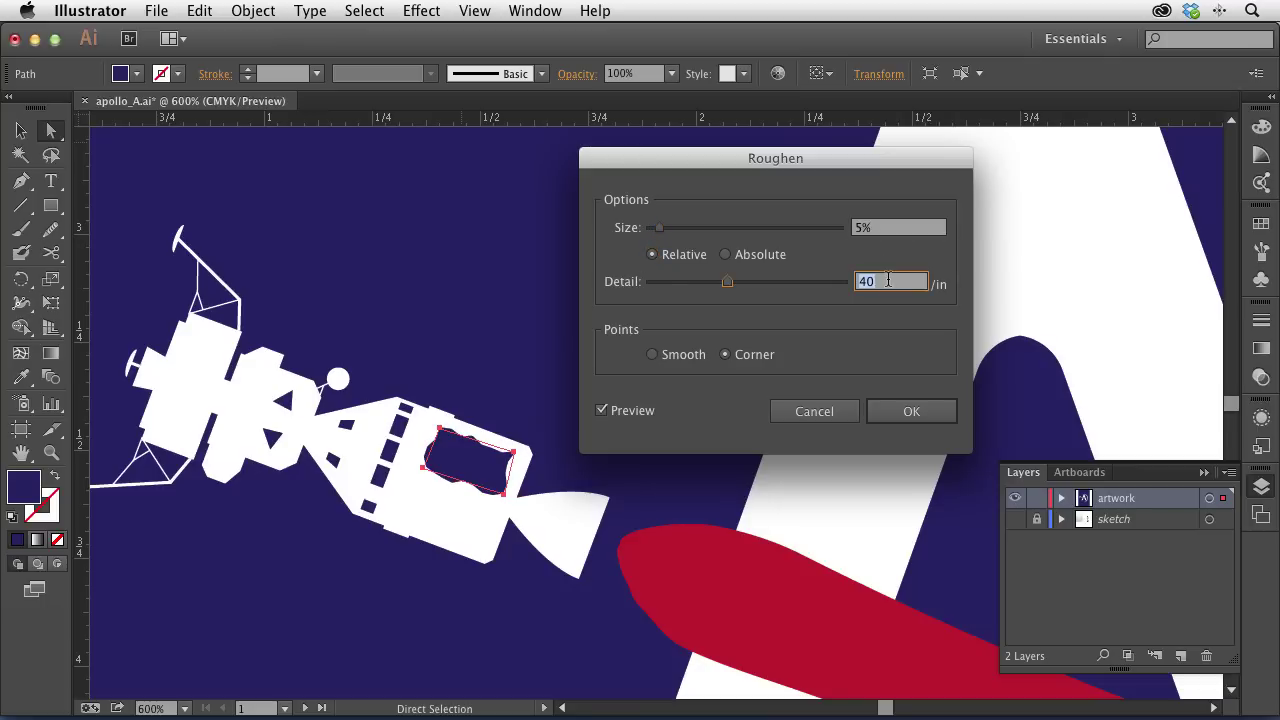
{"action": "type", "text": "30"}
{"action": "key", "text": "Tab"}
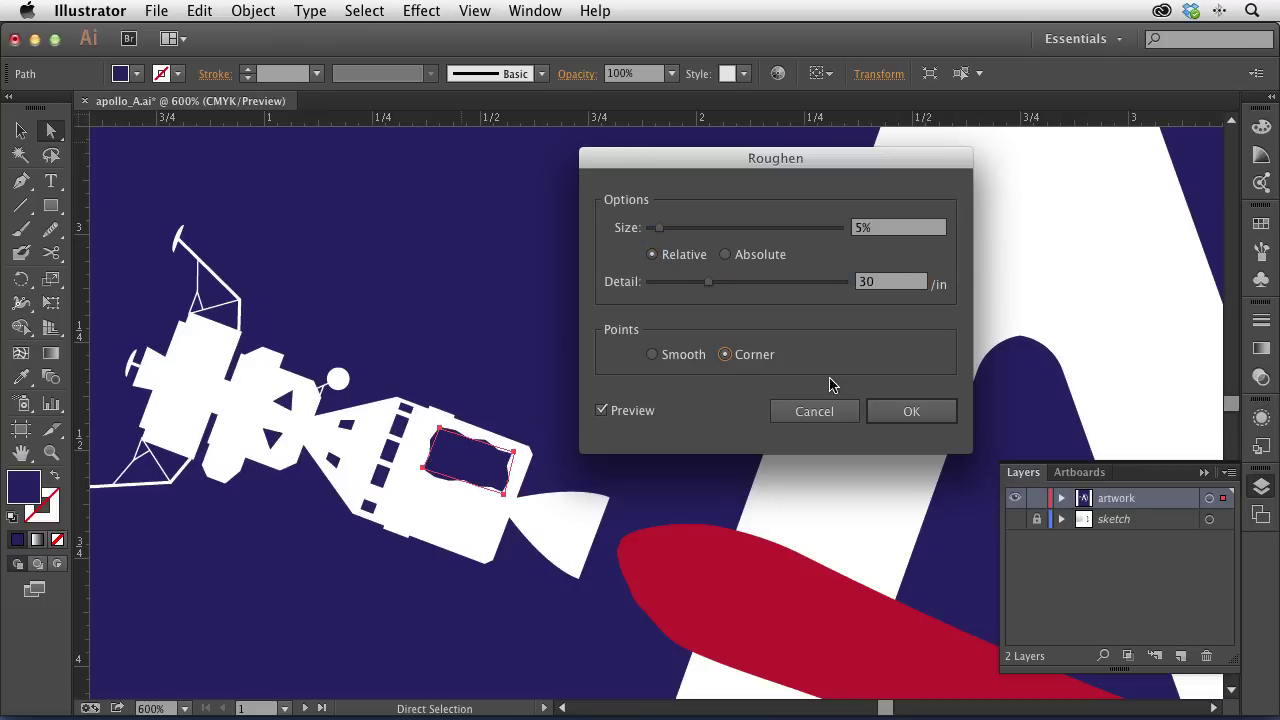
{"action": "left_click", "coordinate": [911, 411]}
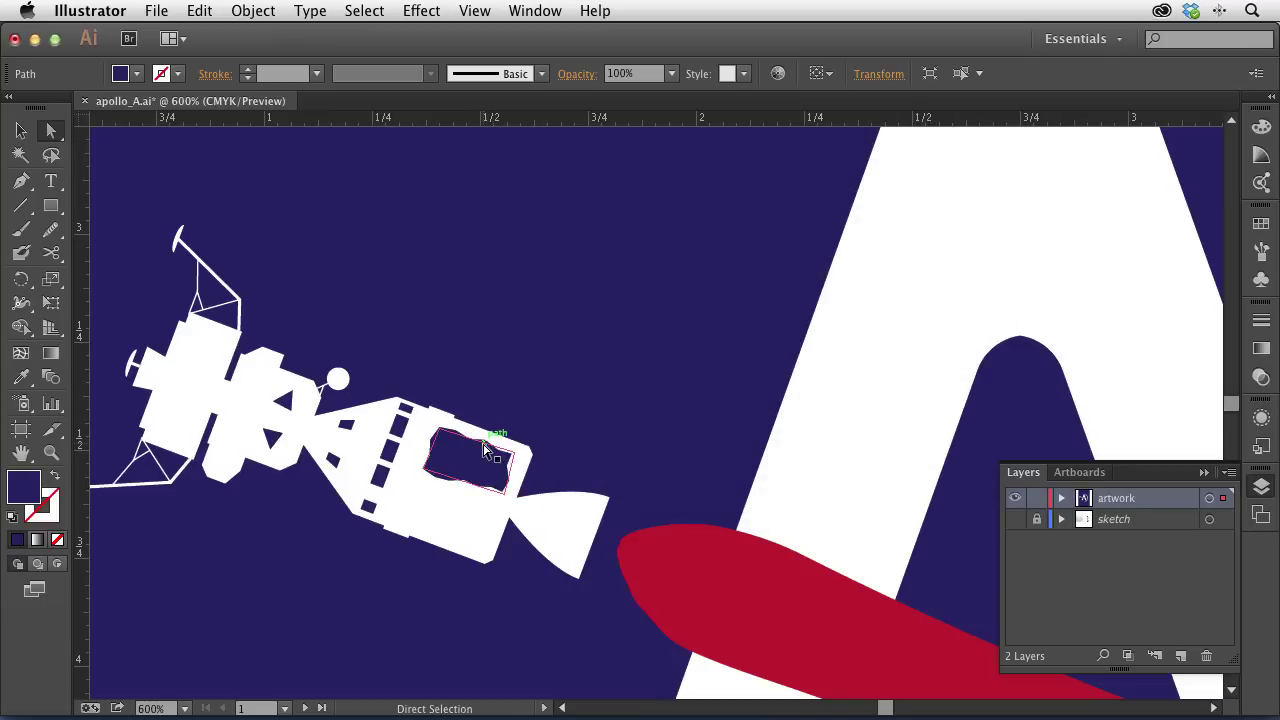
{"action": "left_click_drag", "start_coordinate": [484, 449], "coordinate": [457, 443]}
Step: Draw an irregular closed blob between the spacecraft and the big A
{"action": "left_click", "coordinate": [21, 181]}
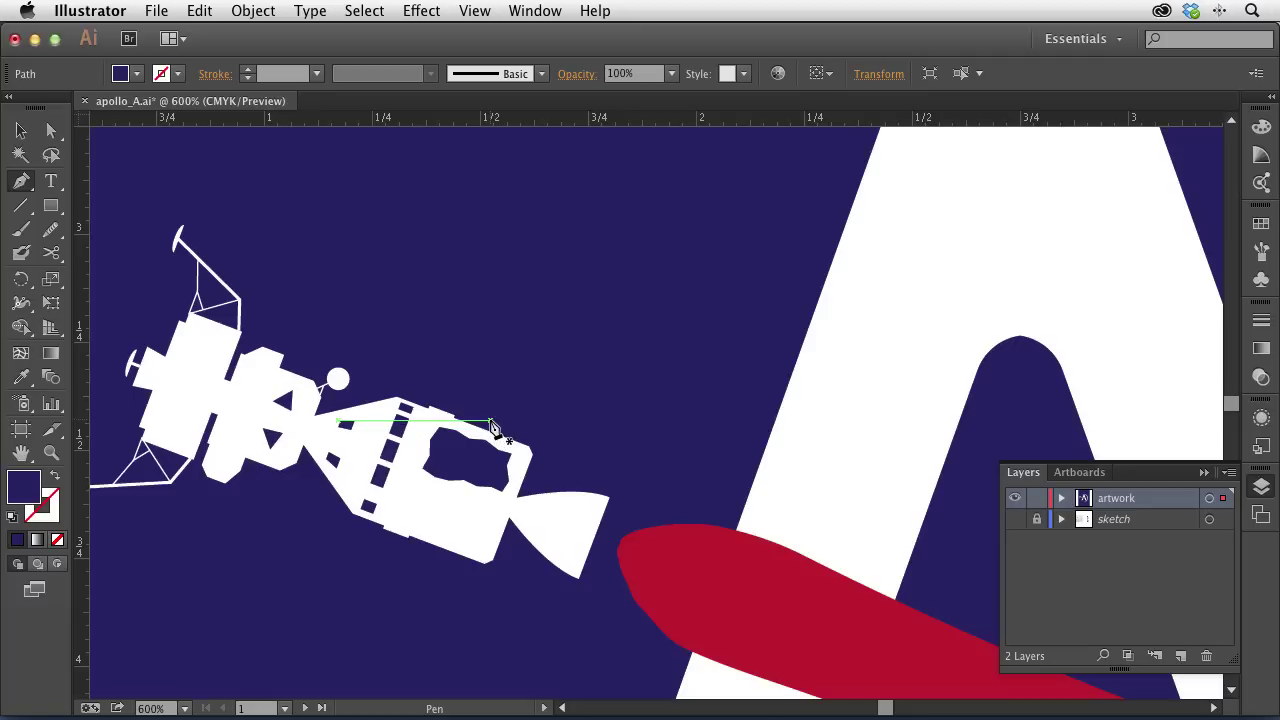
{"action": "left_click_drag", "start_coordinate": [501, 408], "coordinate": [512, 397]}
{"action": "left_click", "coordinate": [540, 358]}
{"action": "left_click", "coordinate": [572, 337]}
{"action": "left_click", "coordinate": [594, 306]}
{"action": "left_click", "coordinate": [649, 313]}
{"action": "left_click", "coordinate": [689, 345]}
{"action": "left_click", "coordinate": [730, 383]}
{"action": "left_click", "coordinate": [706, 410]}
{"action": "left_click", "coordinate": [609, 402]}
{"action": "left_click", "coordinate": [582, 424]}
{"action": "left_click", "coordinate": [533, 426]}
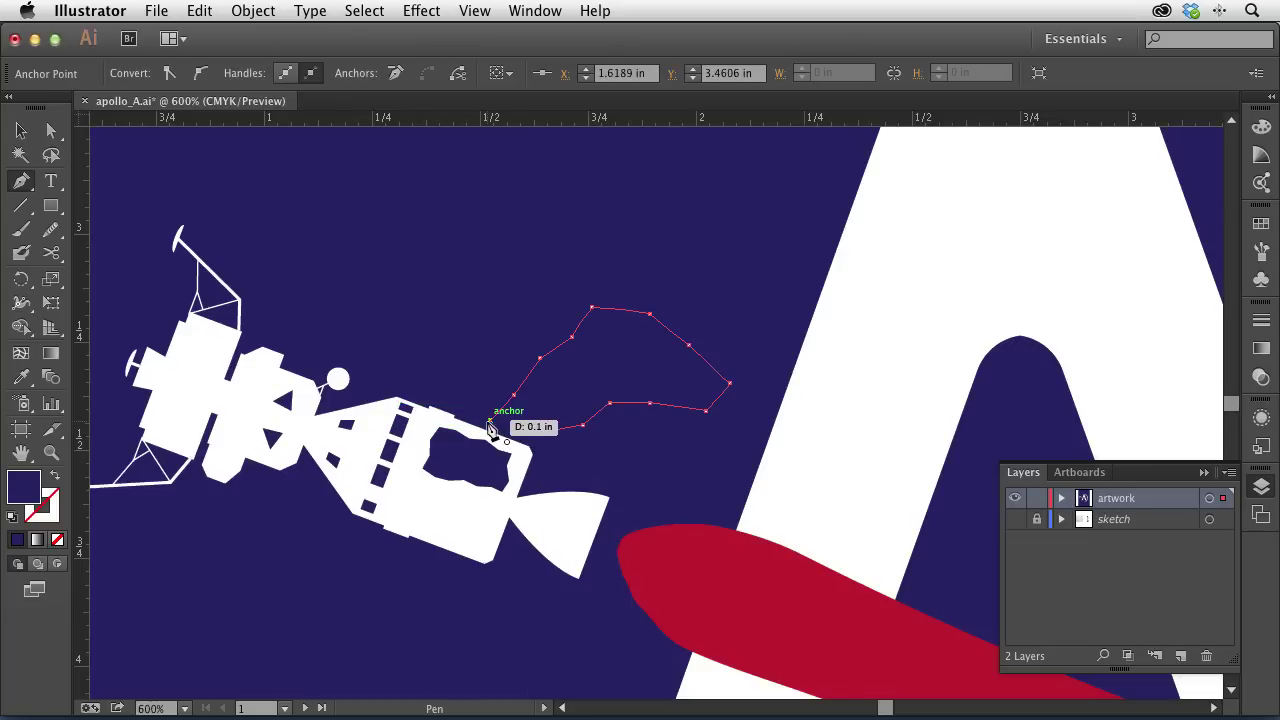
{"action": "left_click", "coordinate": [490, 420]}
Step: Fill the new blob with white
{"action": "left_click", "coordinate": [20, 130]}
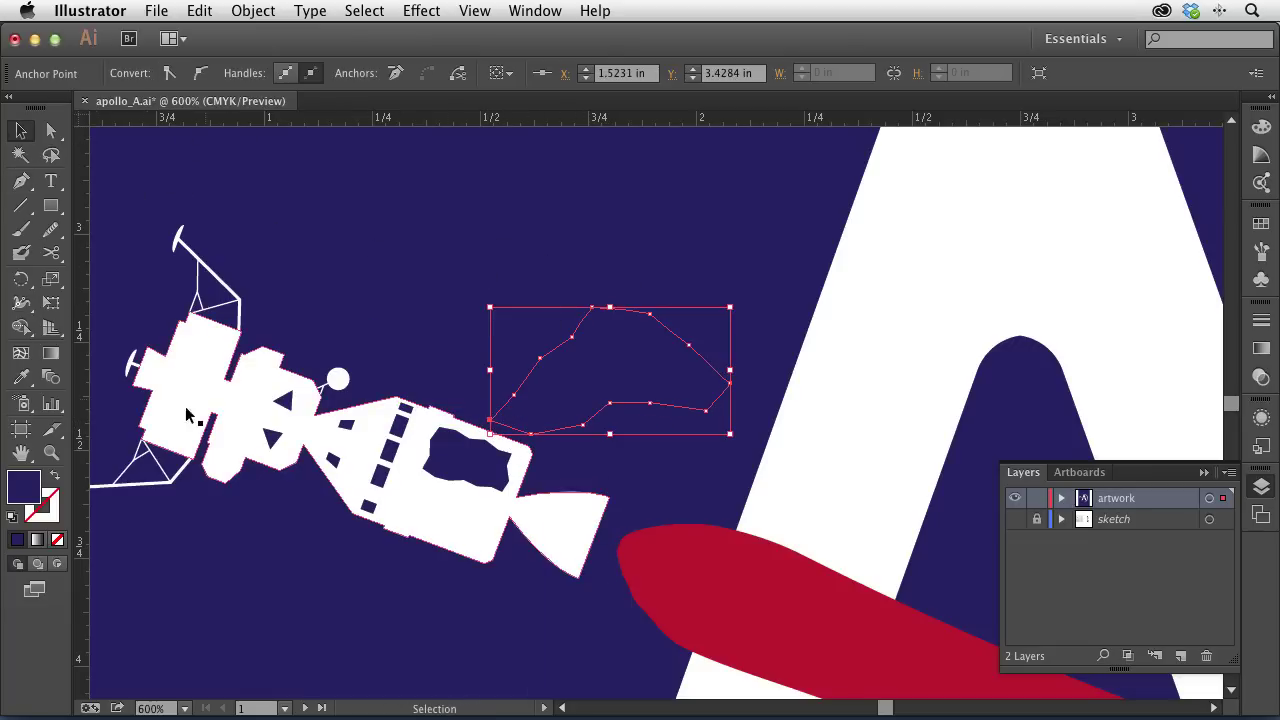
{"action": "left_click", "coordinate": [575, 345]}
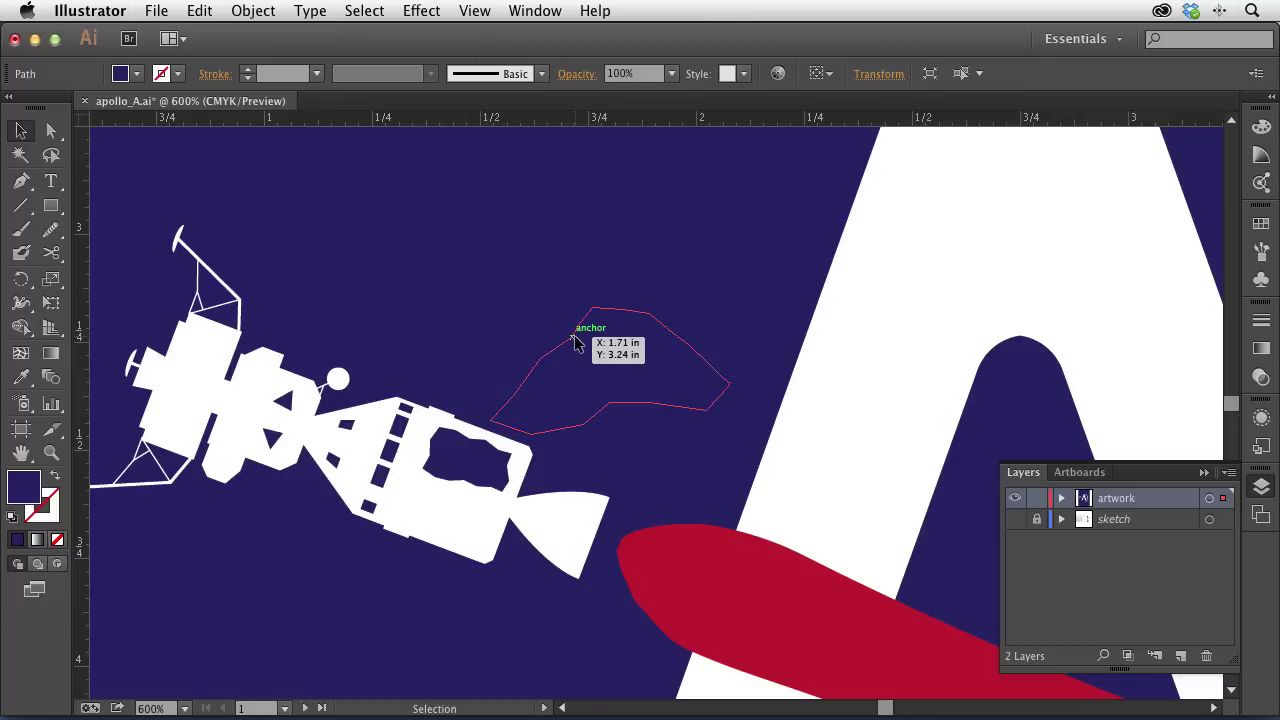
{"action": "left_click", "coordinate": [124, 74]}
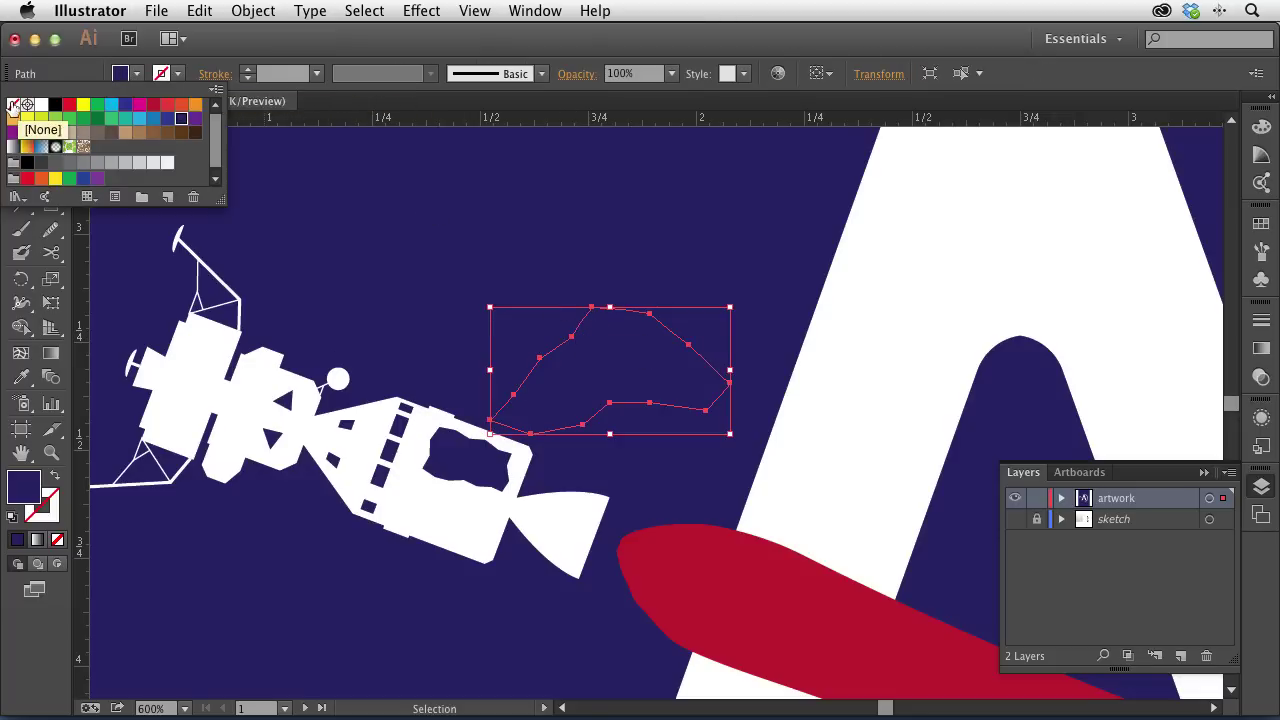
{"action": "left_click", "coordinate": [36, 104]}
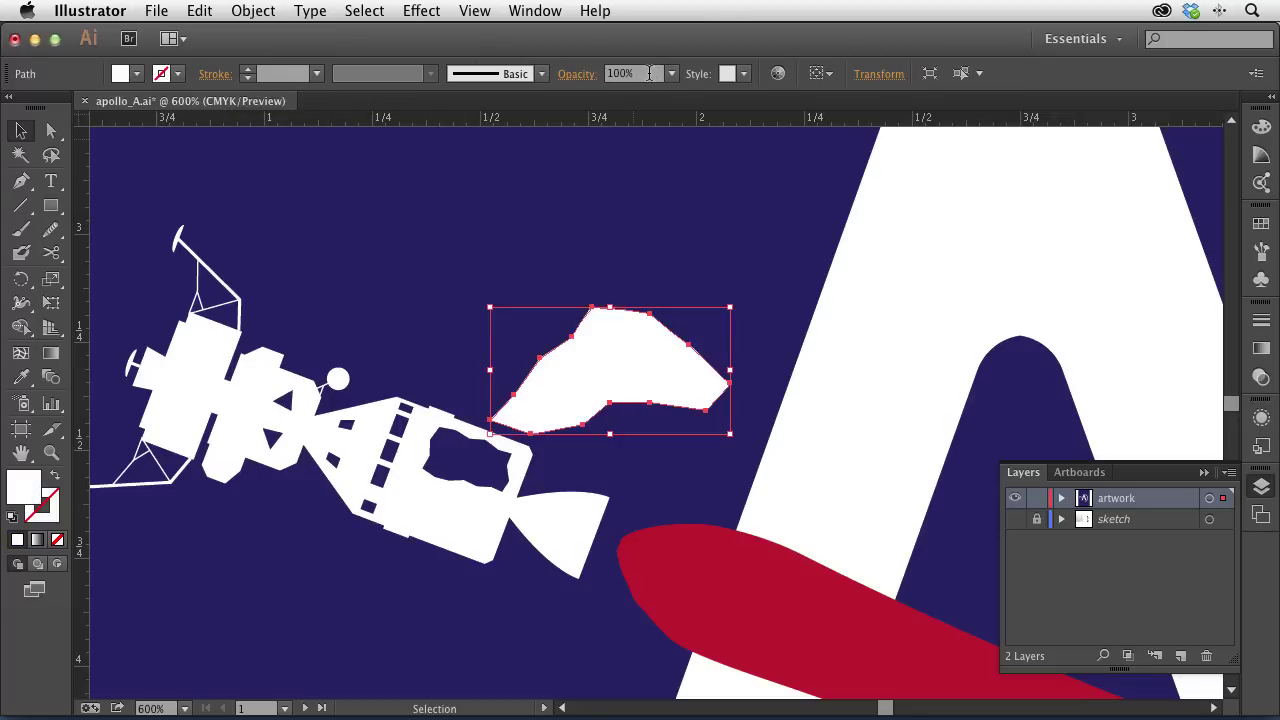
Step: Lower the blob's opacity to 20%
{"action": "left_click", "coordinate": [649, 73]}
{"action": "type", "text": "30"}
{"action": "key", "text": "Return"}
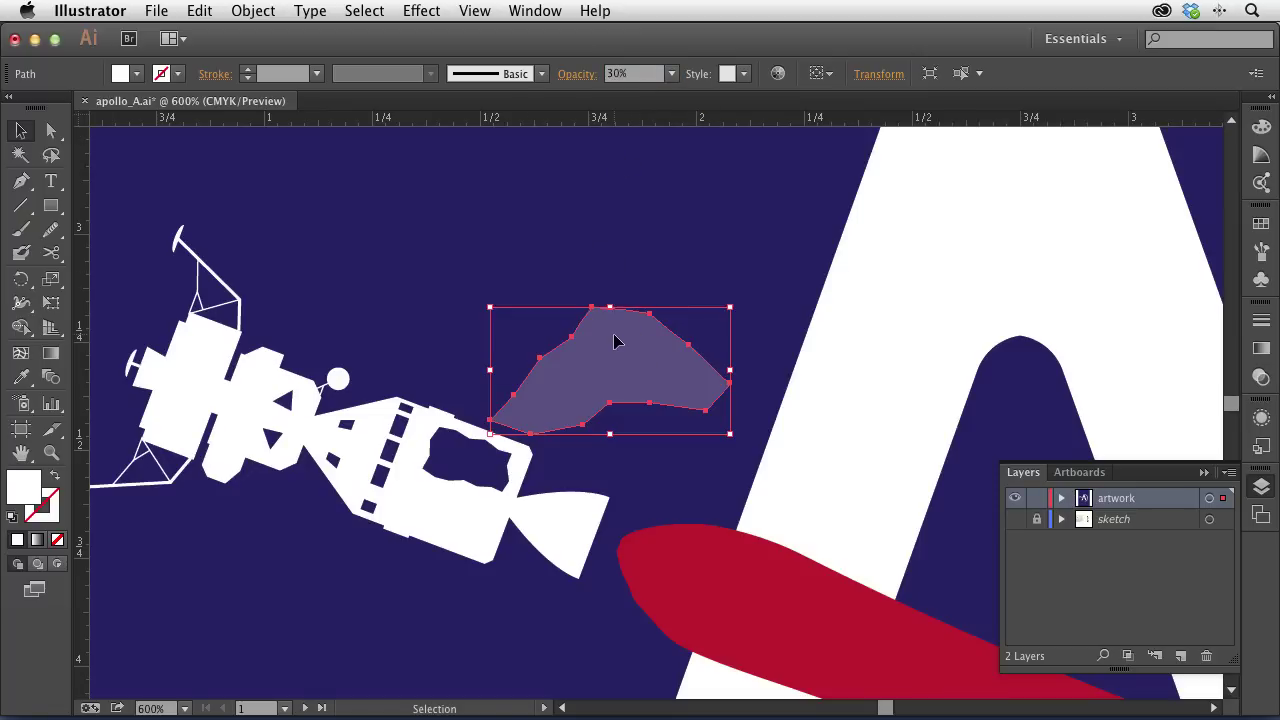
{"action": "left_click", "coordinate": [652, 73]}
{"action": "type", "text": "20"}
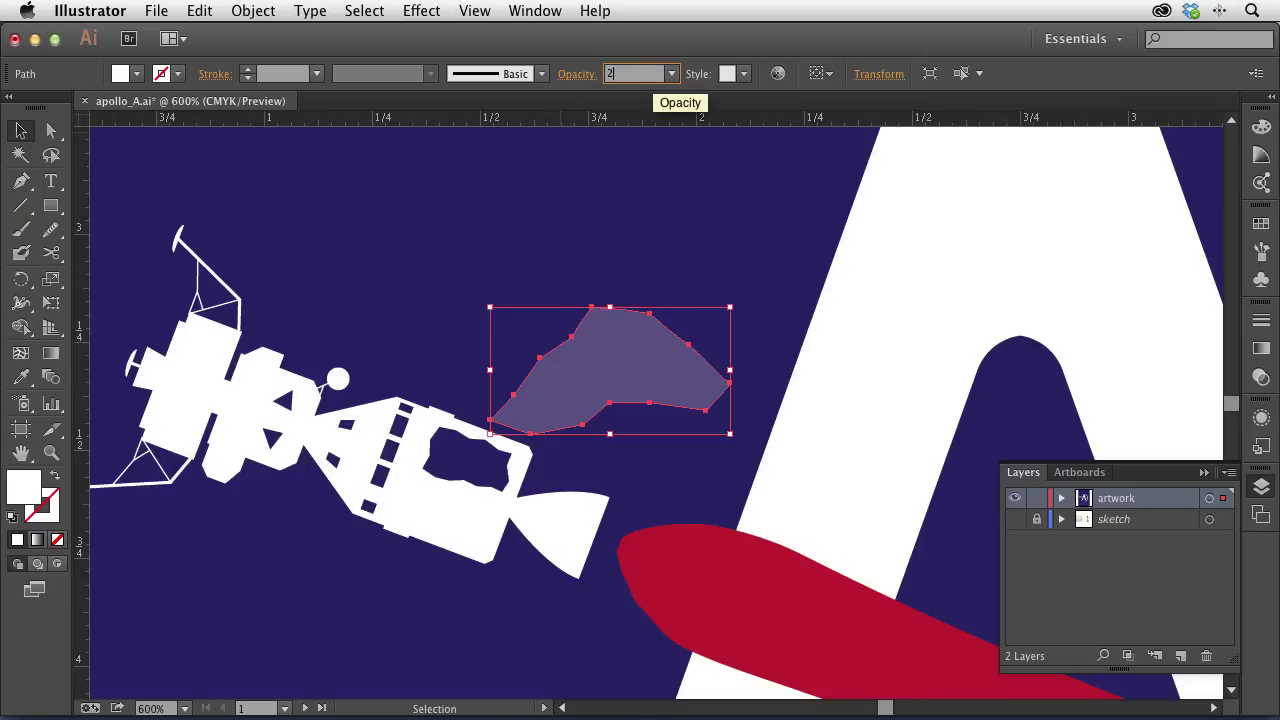
{"action": "key", "text": "Return"}
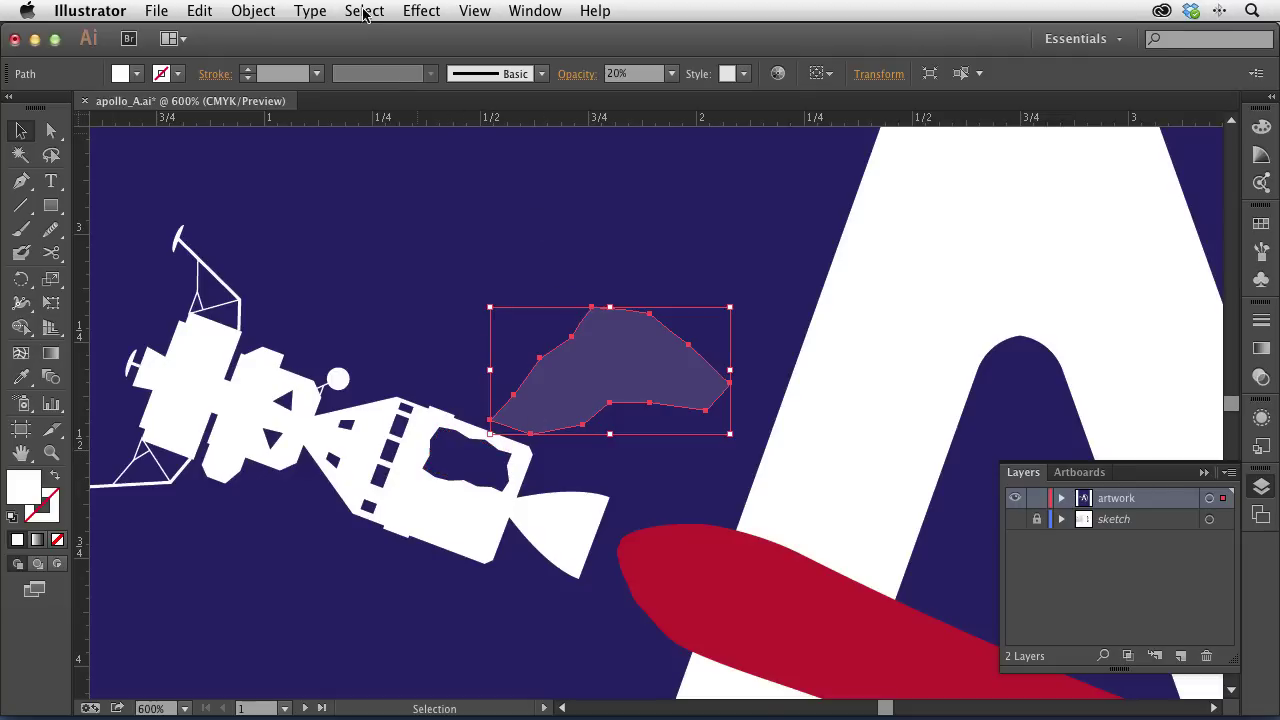
{"action": "left_click", "coordinate": [418, 10]}
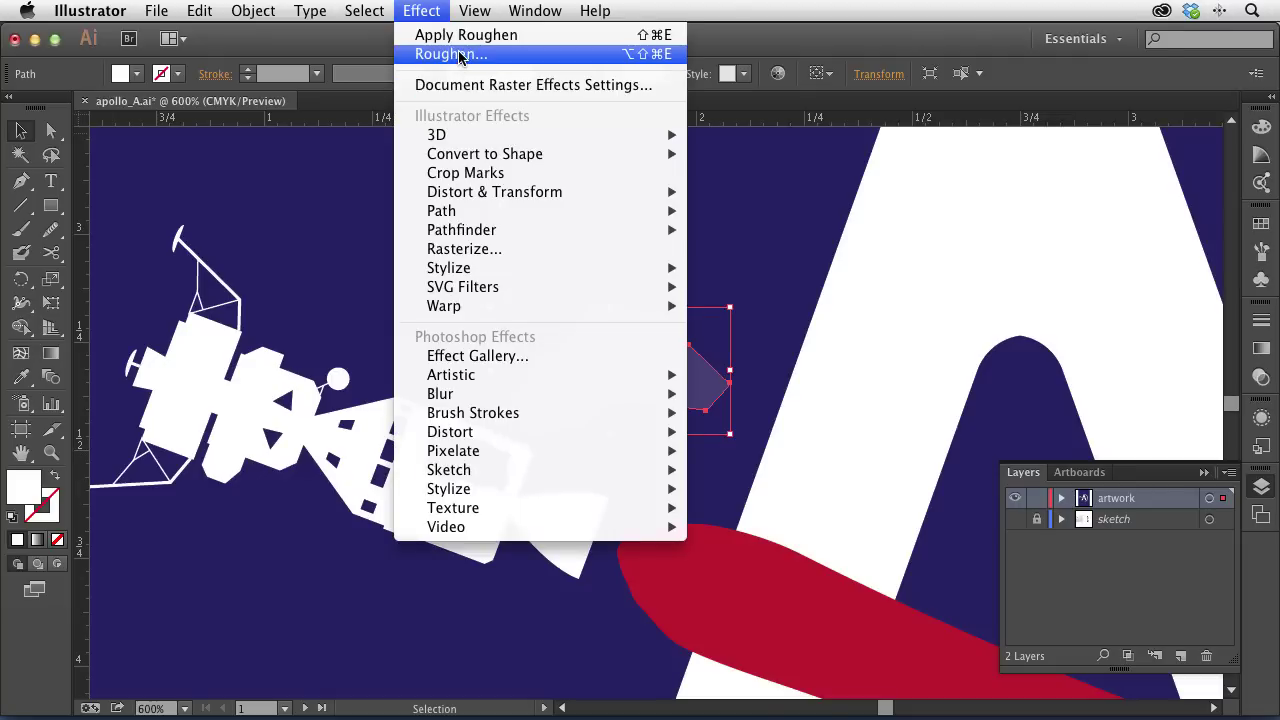
{"action": "mouse_move", "coordinate": [494, 192]}
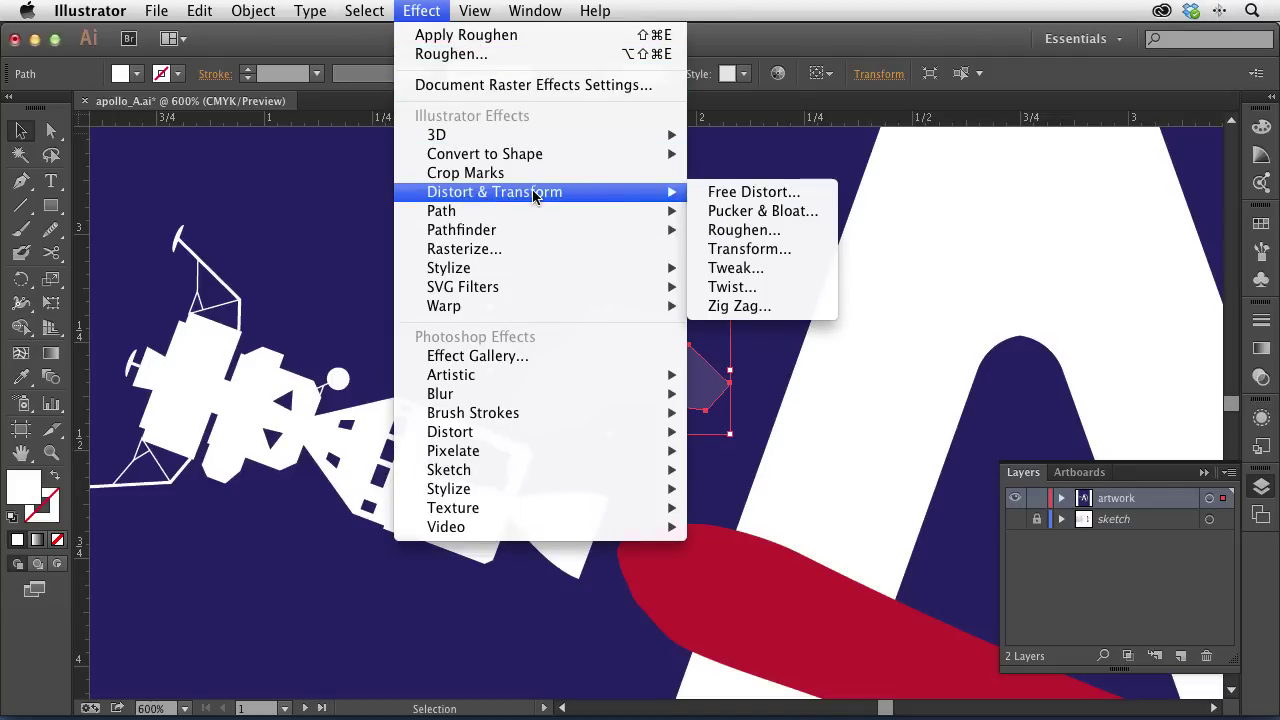
Step: Roughen the blob at 5% size and 5 detail with smooth points
{"action": "left_click", "coordinate": [768, 232]}
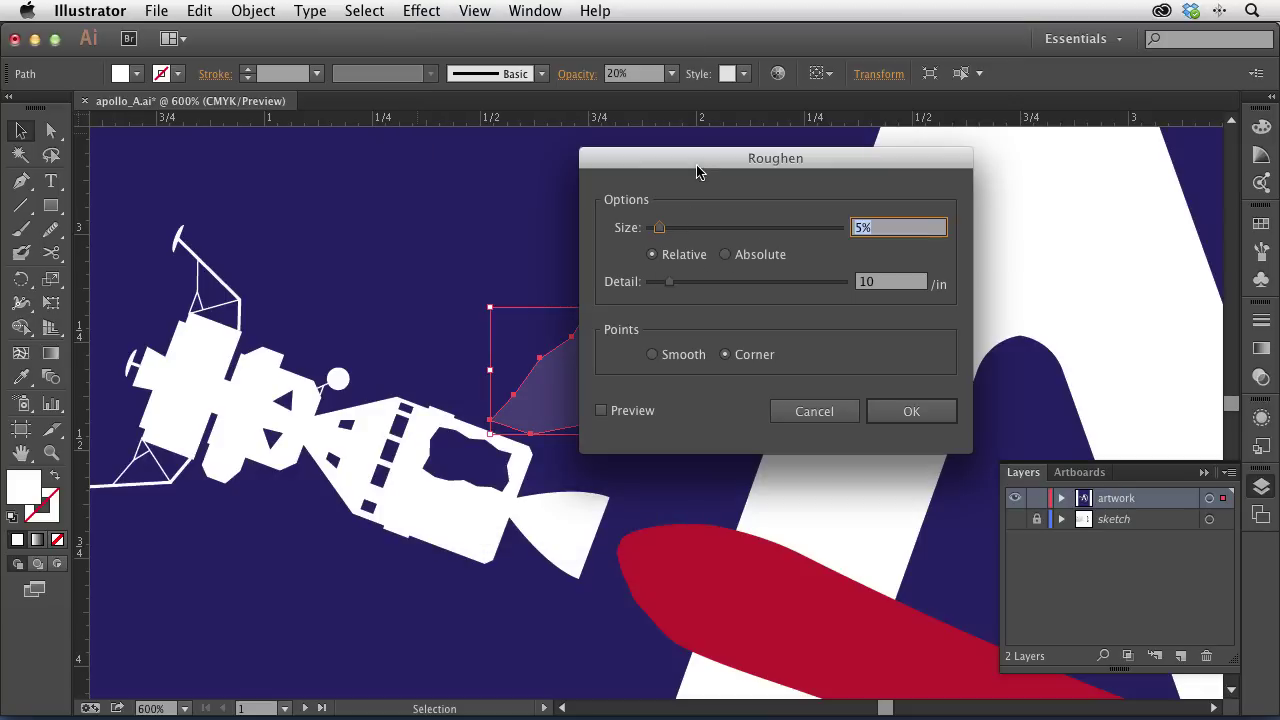
{"action": "left_click_drag", "start_coordinate": [697, 172], "coordinate": [874, 155]}
{"action": "left_click", "coordinate": [823, 397]}
{"action": "left_click", "coordinate": [855, 340]}
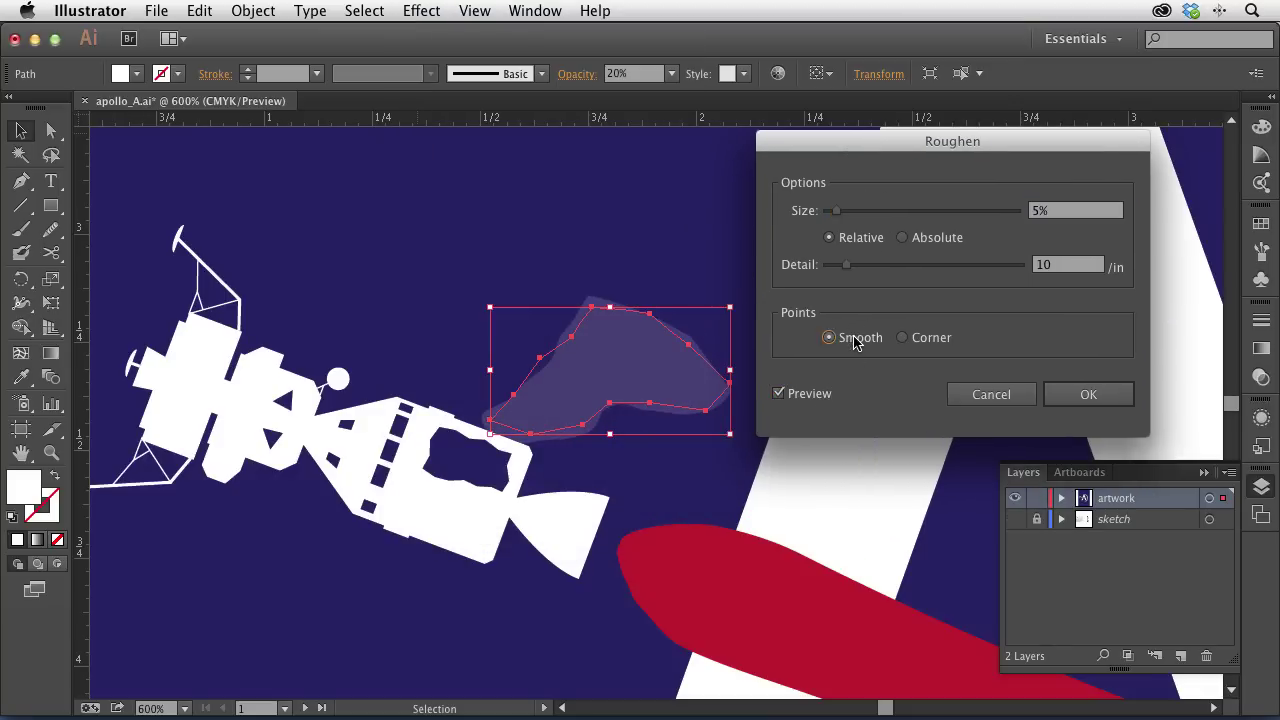
{"action": "left_click_drag", "start_coordinate": [829, 213], "coordinate": [837, 213]}
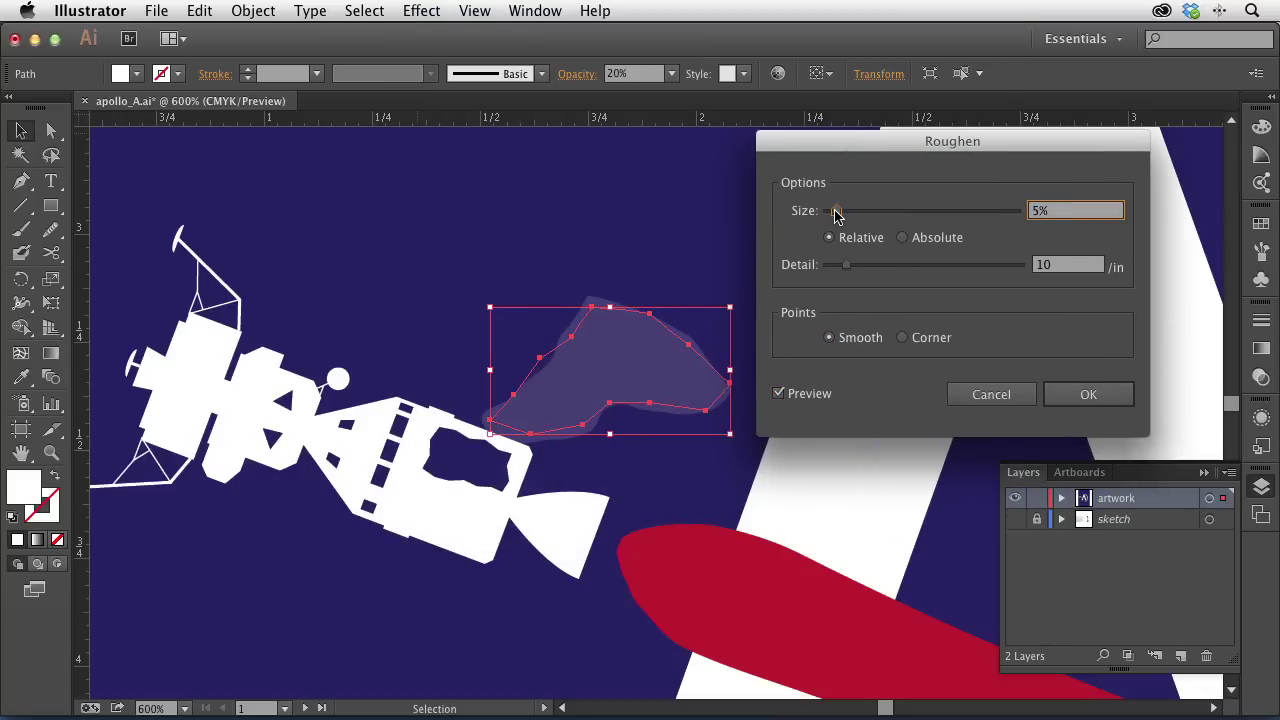
{"action": "double_click", "coordinate": [1062, 265]}
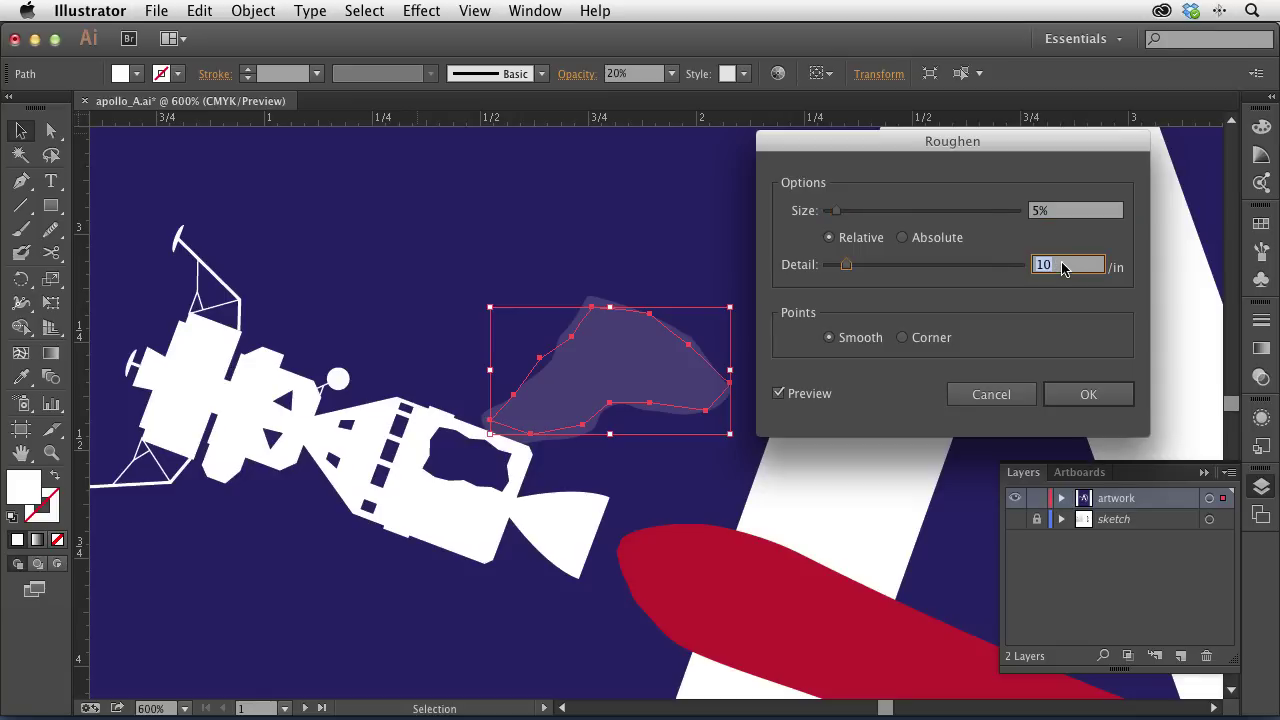
{"action": "type", "text": "5"}
{"action": "key", "text": "Tab"}
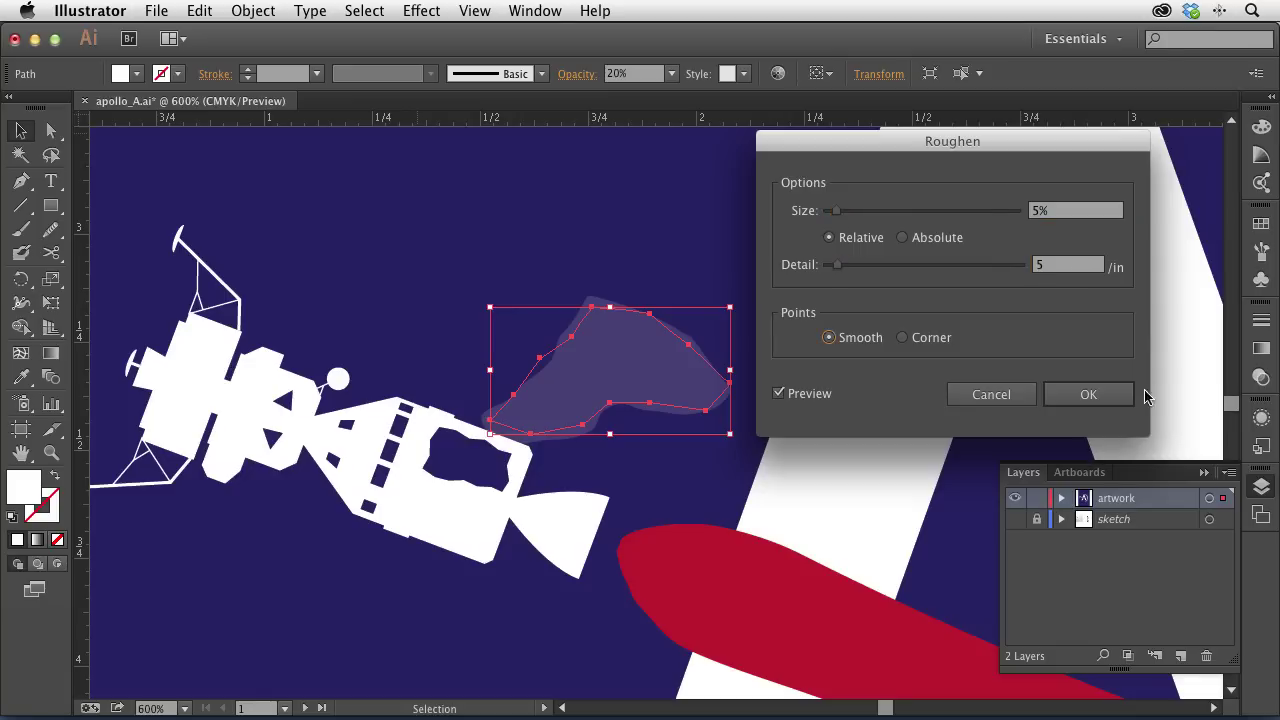
{"action": "left_click", "coordinate": [1109, 397]}
Step: Nudge the roughened blob slightly upward
{"action": "left_click", "coordinate": [576, 262]}
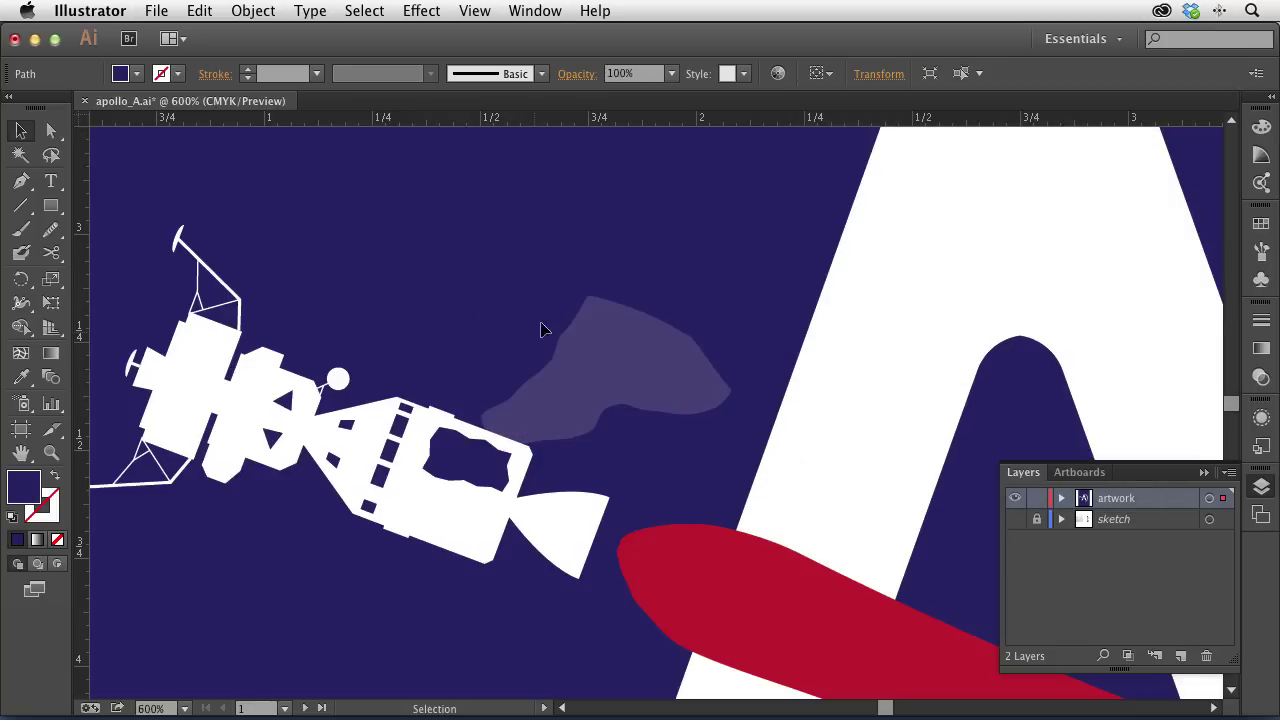
{"action": "left_click", "coordinate": [630, 365]}
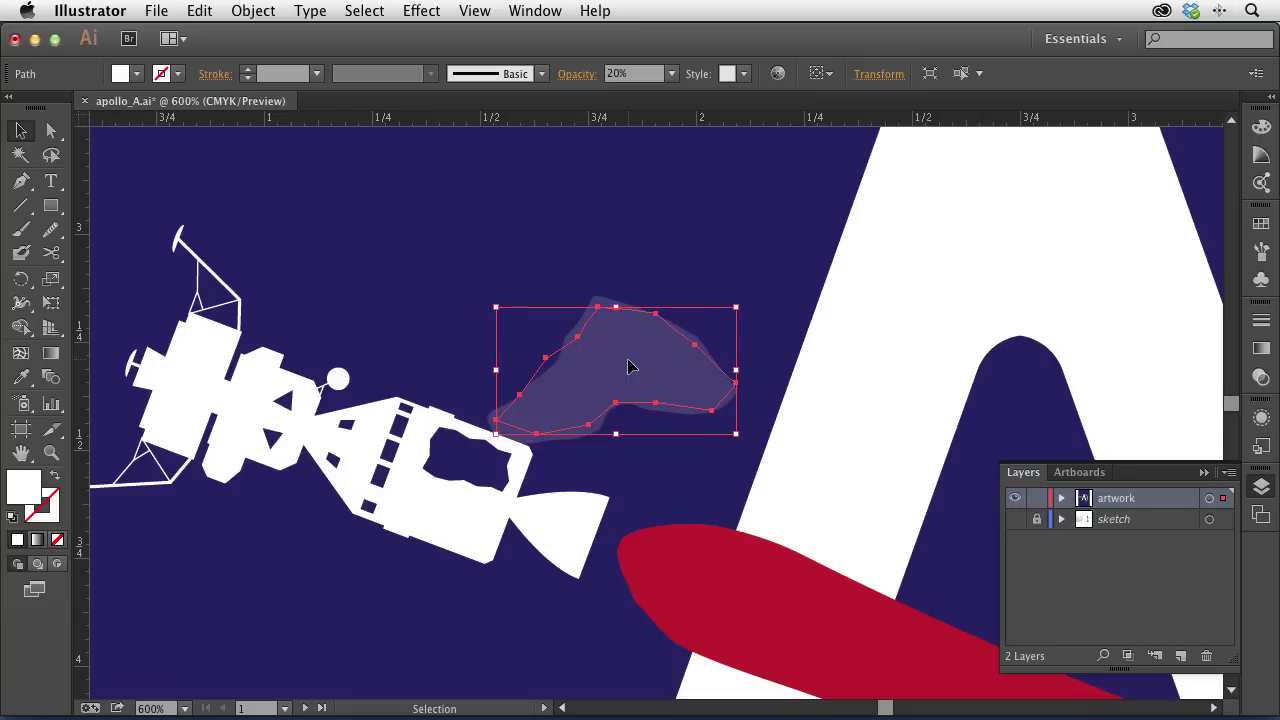
{"action": "key", "text": "Up"}
{"action": "key", "text": "Up"}
{"action": "left_click", "coordinate": [448, 337]}
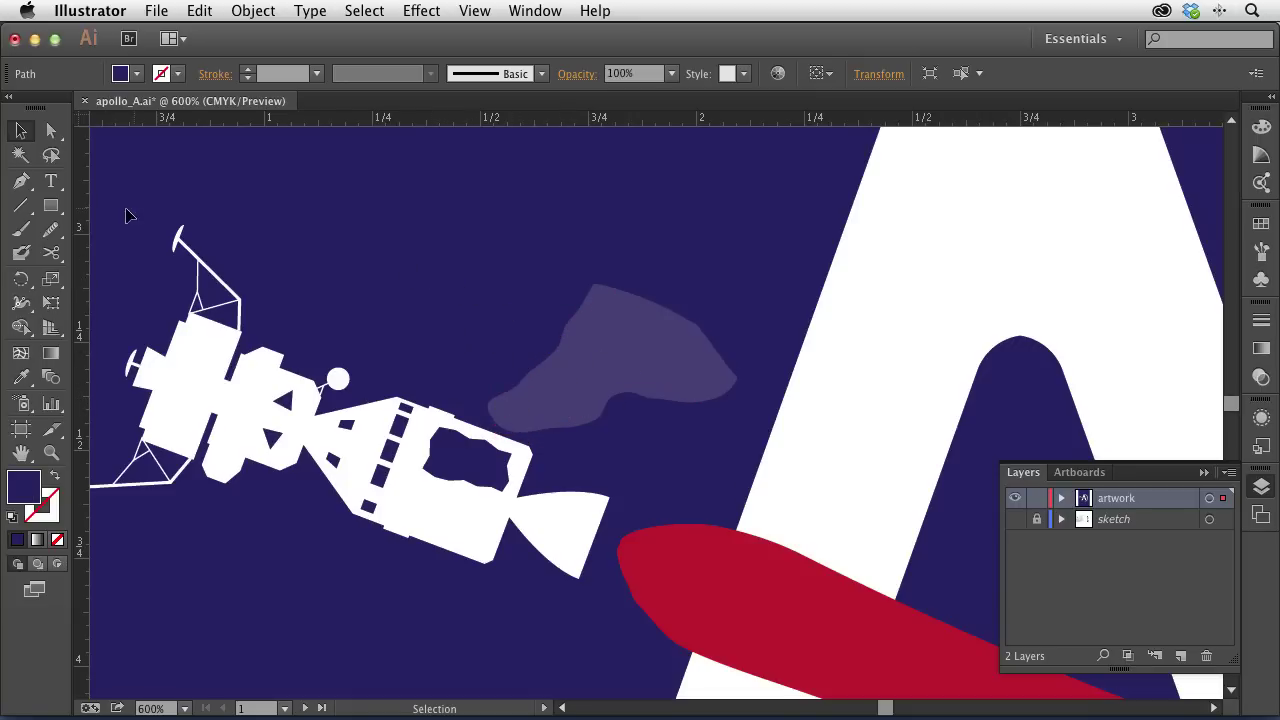
Step: Draw a tiny white-filled square above the blob
{"action": "left_click_drag", "start_coordinate": [51, 205], "coordinate": [92, 208]}
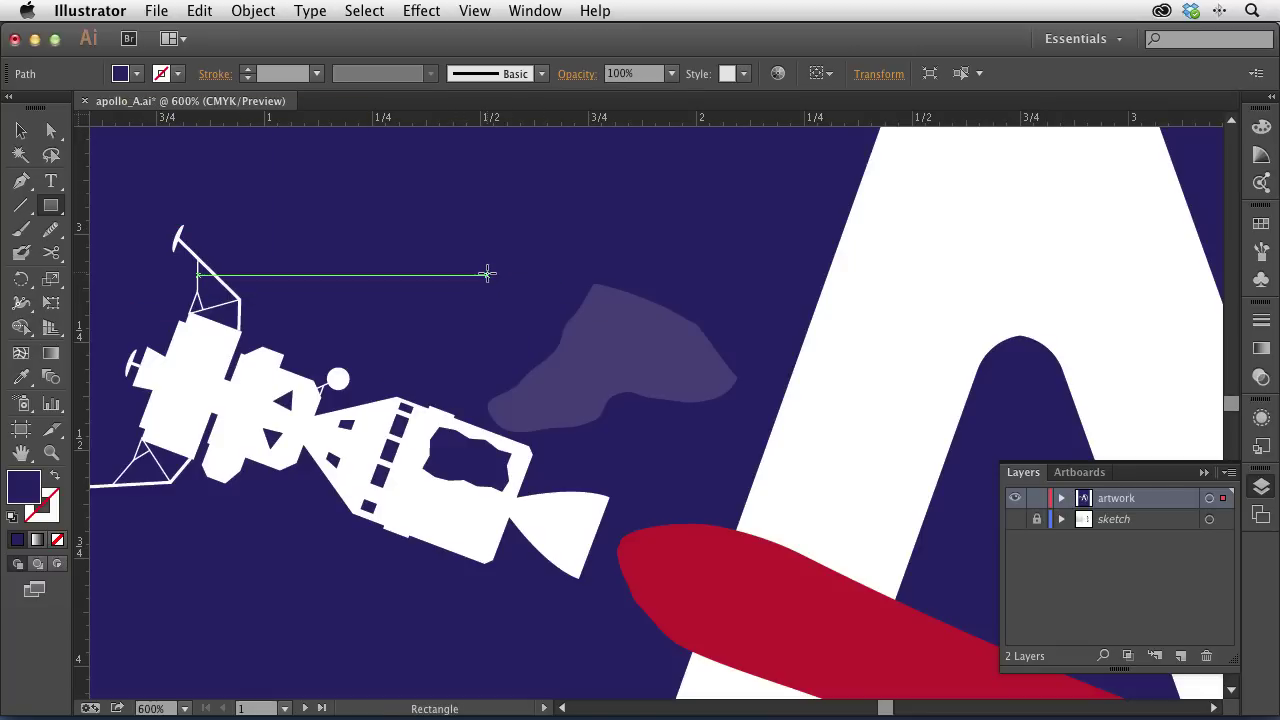
{"action": "left_click_drag", "start_coordinate": [478, 266], "coordinate": [497, 286]}
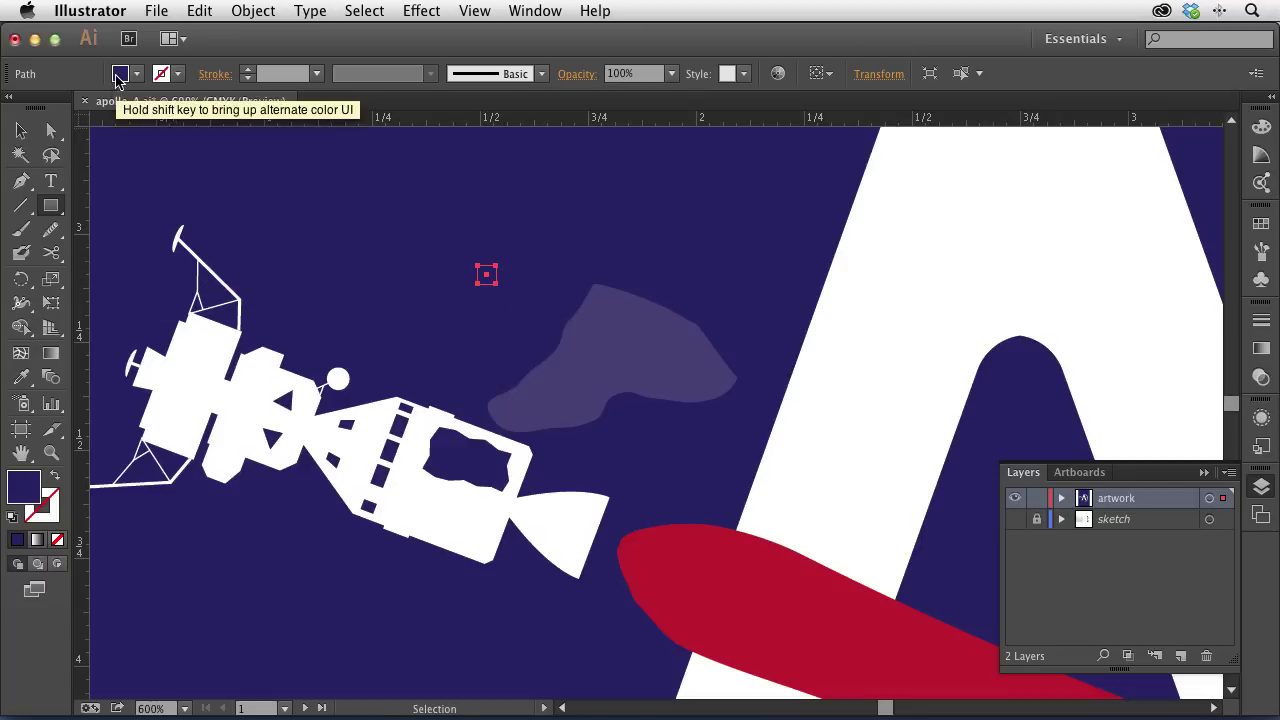
{"action": "left_click", "coordinate": [120, 76]}
{"action": "left_click", "coordinate": [44, 110]}
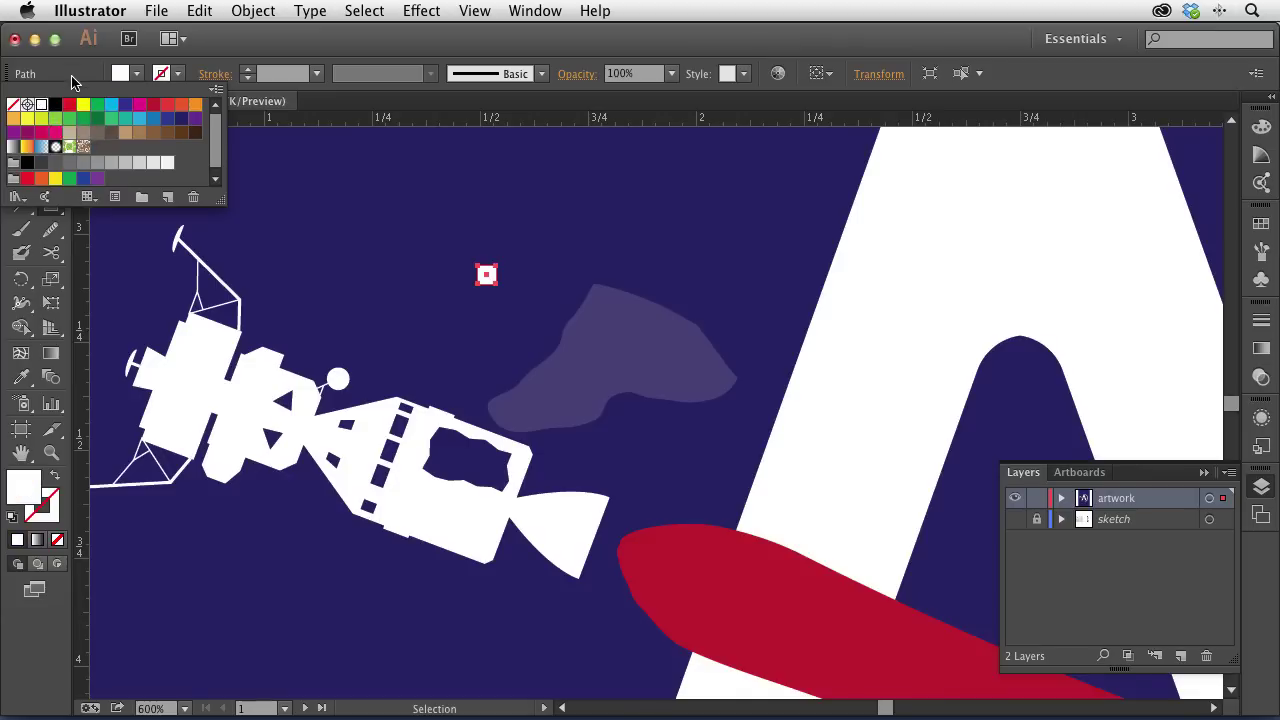
{"action": "left_click", "coordinate": [78, 72]}
Step: Rotate the square 45° into a diamond and move it onto the blob
{"action": "left_click", "coordinate": [21, 130]}
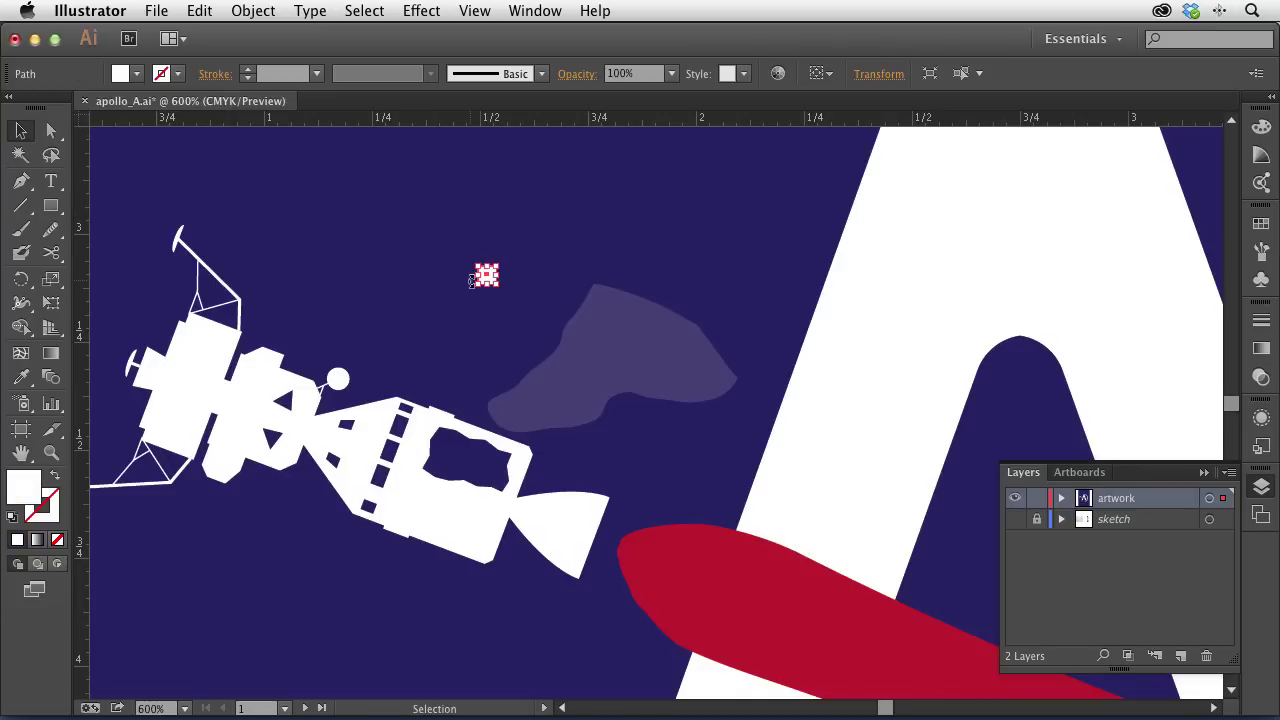
{"action": "key", "text": "r"}
{"action": "left_click_drag", "start_coordinate": [540, 269], "coordinate": [523, 334]}
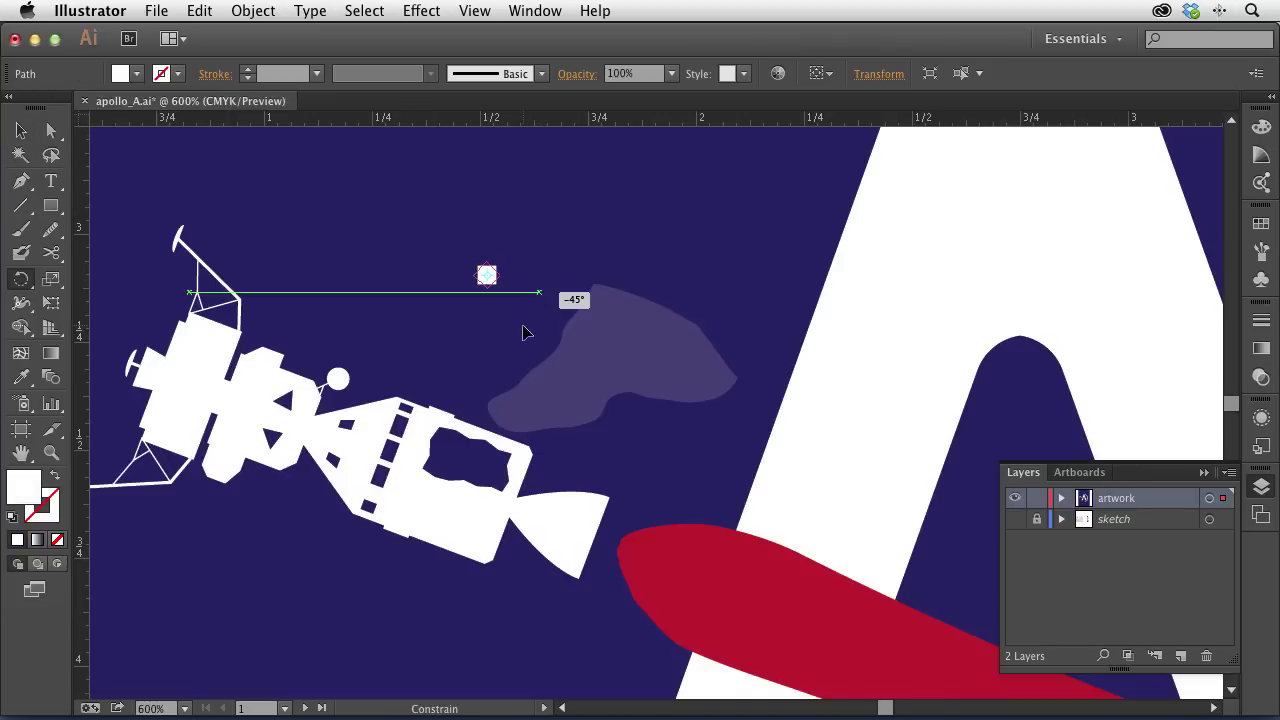
{"action": "left_click", "coordinate": [21, 130]}
{"action": "left_click_drag", "start_coordinate": [486, 277], "coordinate": [502, 407]}
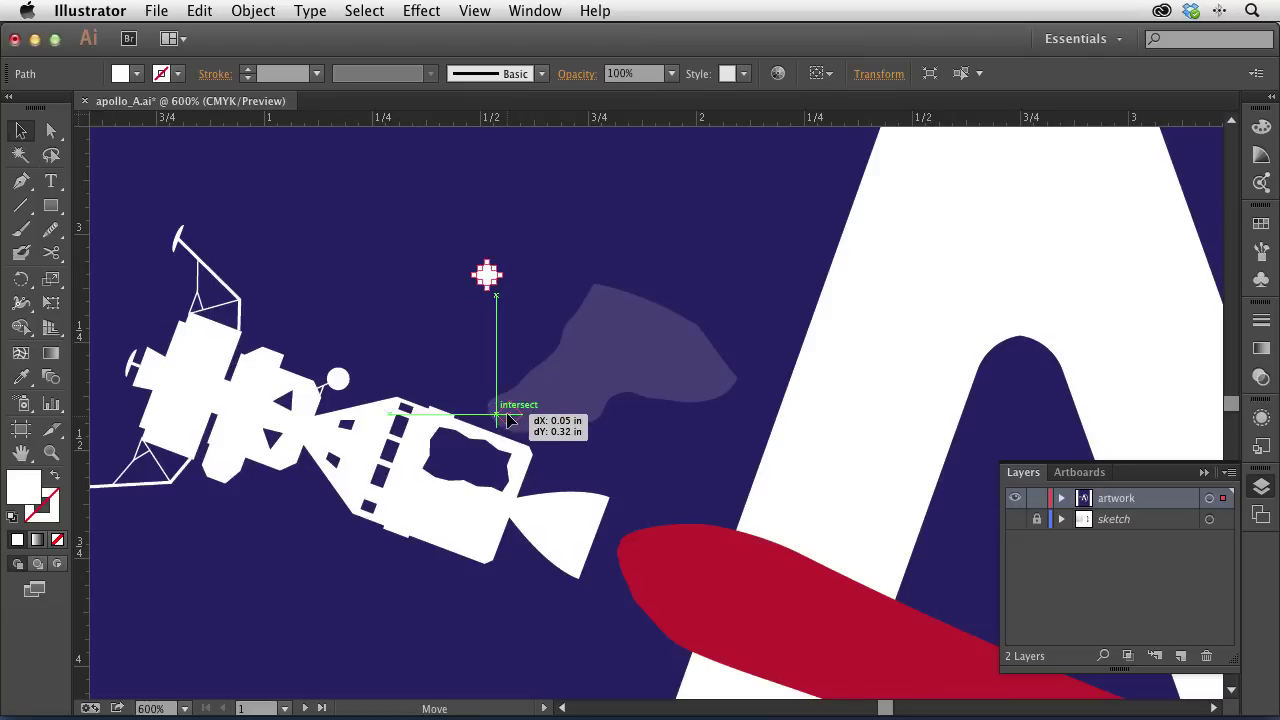
Step: Scatter several copies of the diamond across the blob
{"action": "mouse_move", "coordinate": [500, 405]}
{"action": "left_mouse_down"}
{"action": "mouse_move", "coordinate": [590, 423]}
{"action": "mouse_move", "coordinate": [567, 386]}
{"action": "mouse_move", "coordinate": [598, 302]}
{"action": "mouse_move", "coordinate": [661, 290]}
{"action": "mouse_move", "coordinate": [730, 378]}
{"action": "mouse_move", "coordinate": [681, 349]}
{"action": "left_mouse_up"}
{"action": "left_click", "coordinate": [606, 378]}
{"action": "mouse_move", "coordinate": [567, 437]}
{"action": "left_mouse_down"}
{"action": "mouse_move", "coordinate": [586, 418]}
{"action": "mouse_move", "coordinate": [512, 405]}
{"action": "left_mouse_up"}
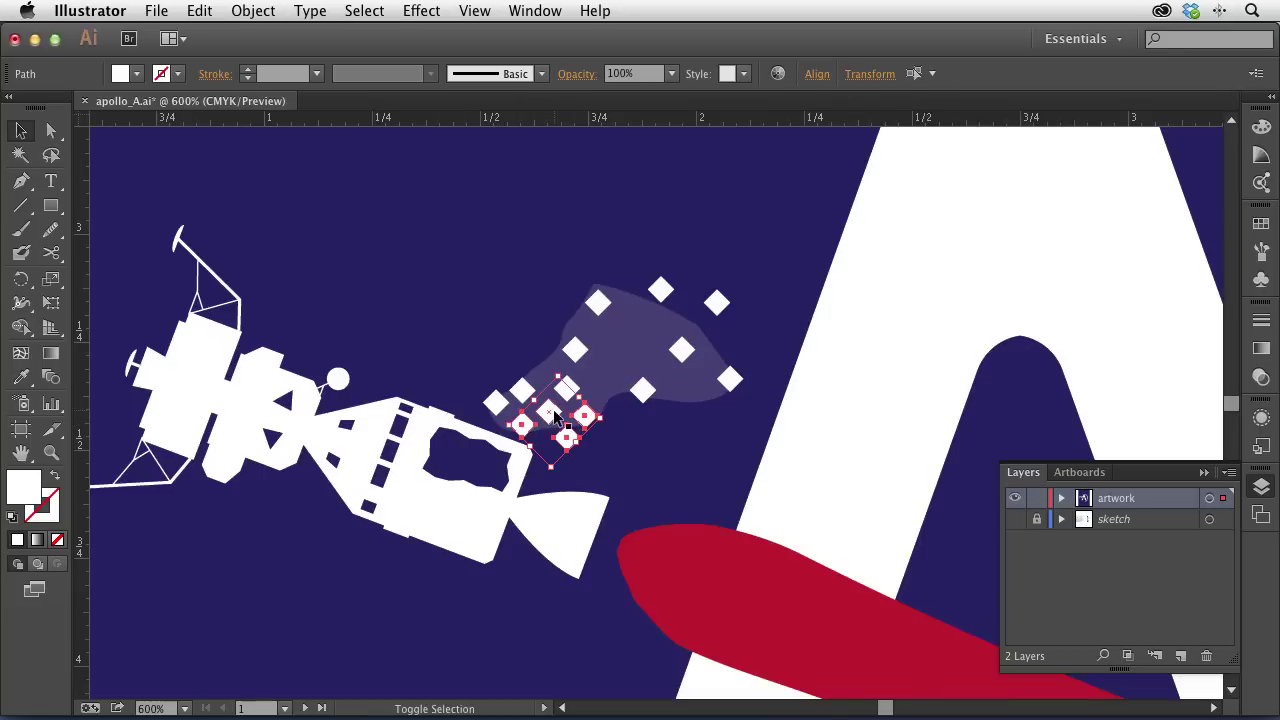
{"action": "left_click", "coordinate": [523, 323]}
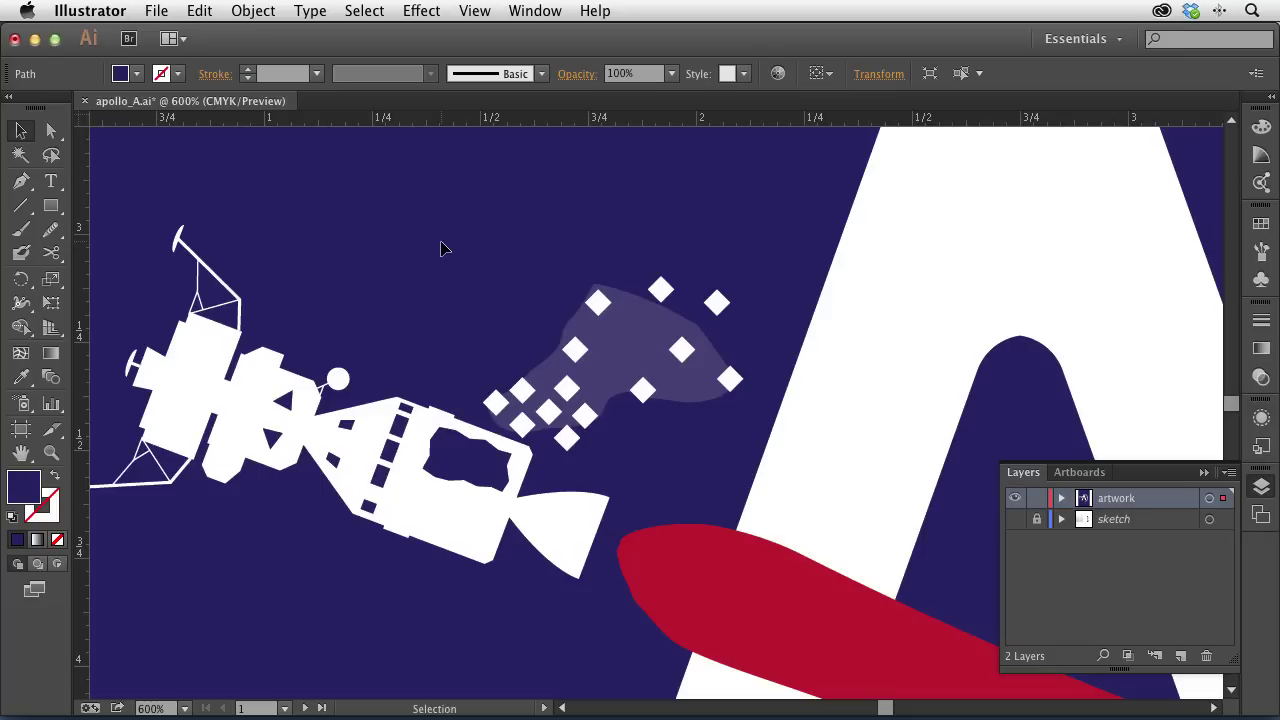
Step: Select the whole diamond cluster, leaving the blob out of the selection
{"action": "key", "text": "ctrl+shift+a"}
{"action": "left_click_drag", "start_coordinate": [488, 219], "coordinate": [741, 430]}
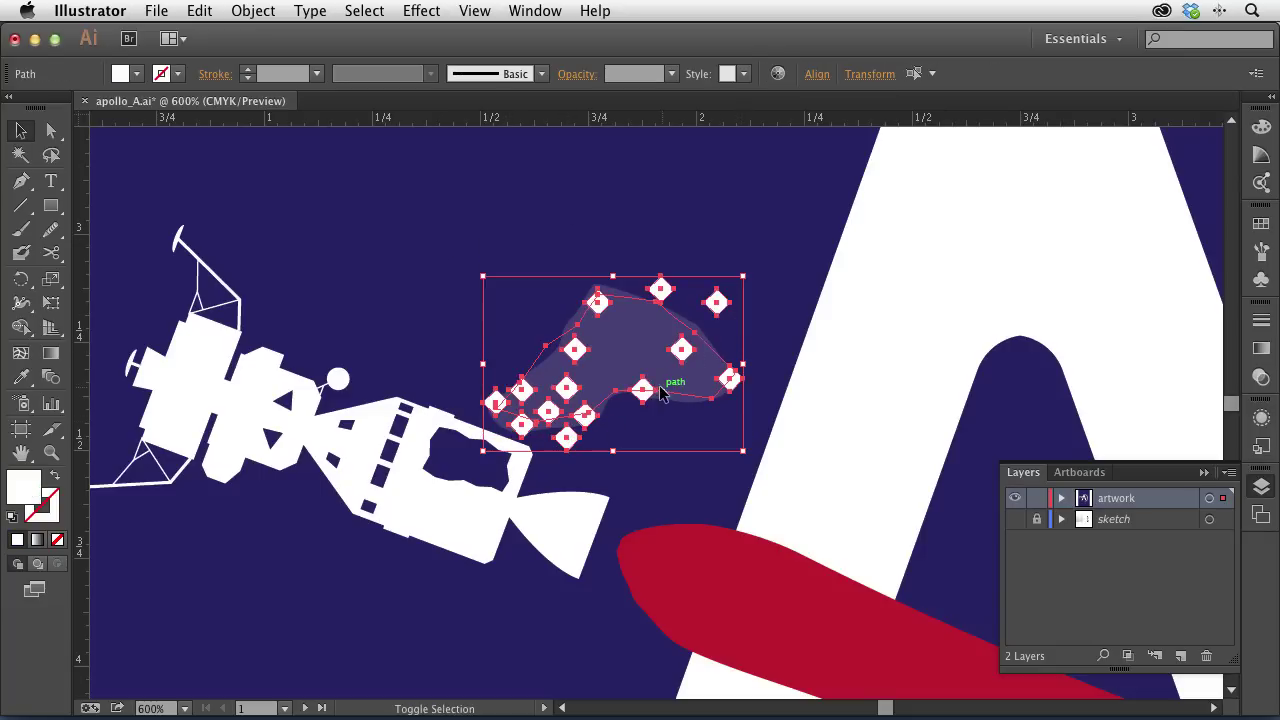
{"action": "left_click", "coordinate": [622, 336], "text": "shift"}
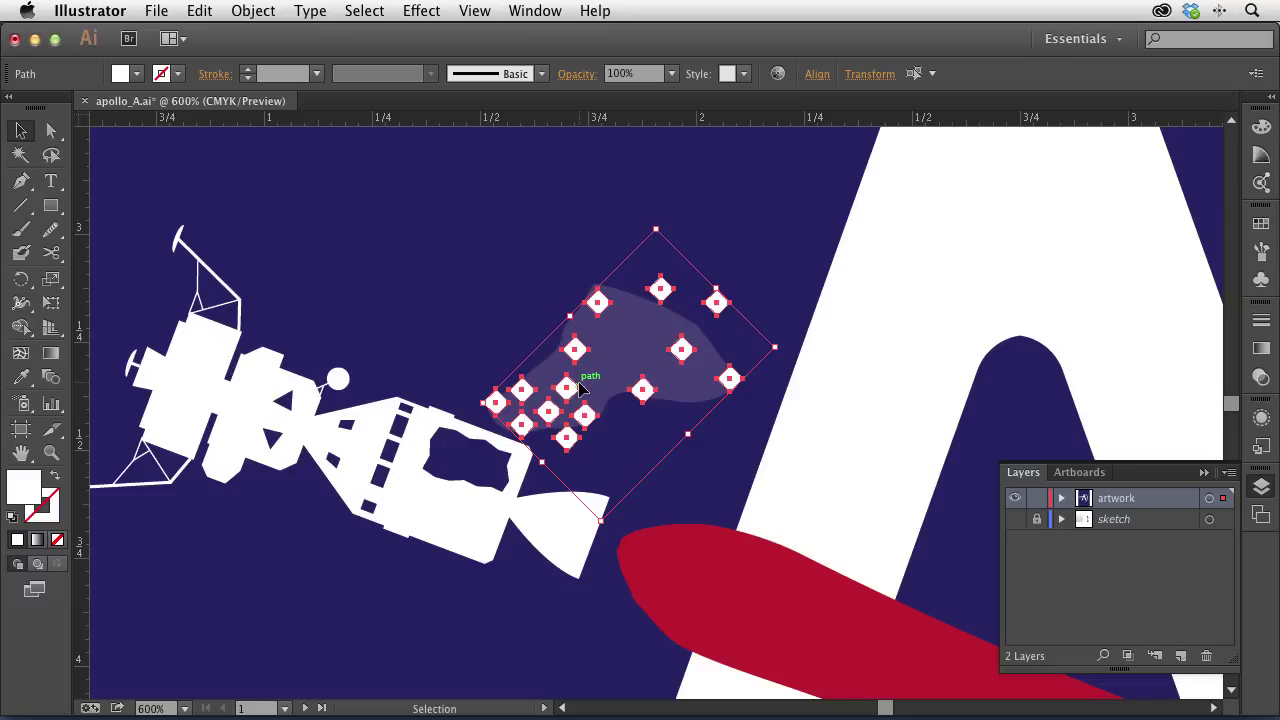
{"action": "left_click", "coordinate": [258, 10]}
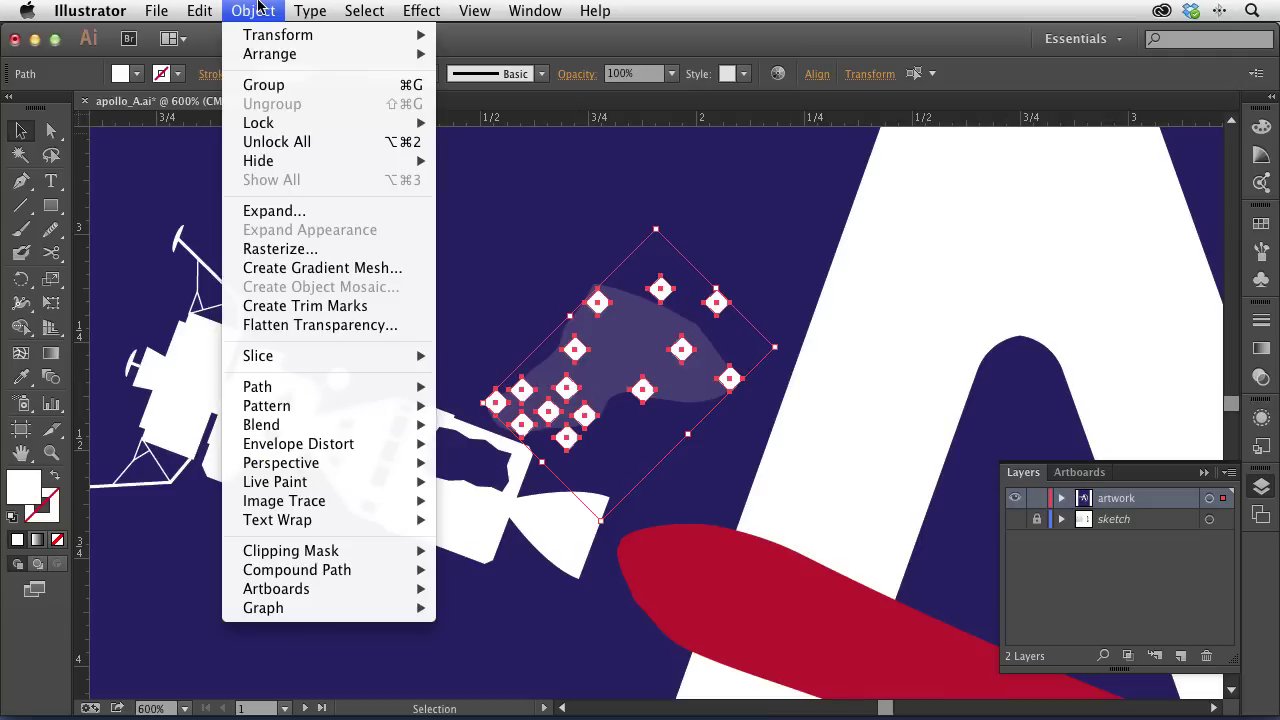
Step: In Transform Each, preview the diamonds at 20% scale with Random enabled
{"action": "mouse_move", "coordinate": [278, 35]}
{"action": "left_click", "coordinate": [513, 180]}
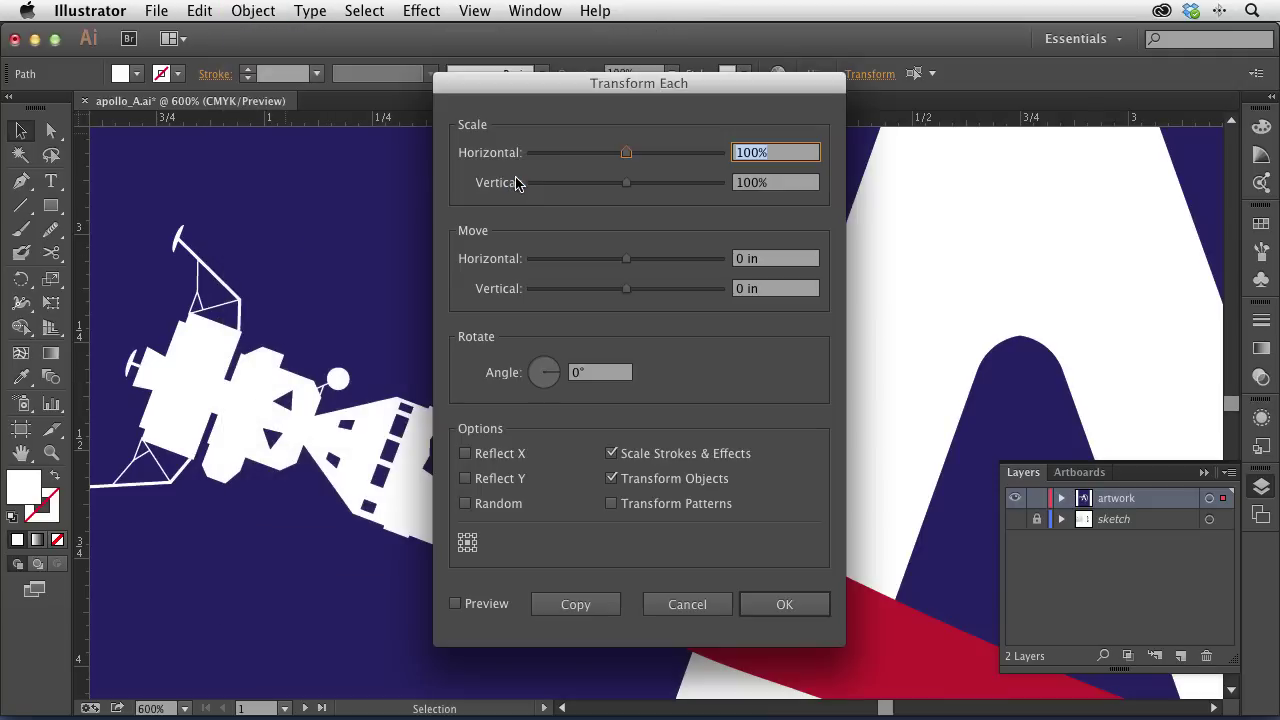
{"action": "left_click_drag", "start_coordinate": [628, 84], "coordinate": [242, 51]}
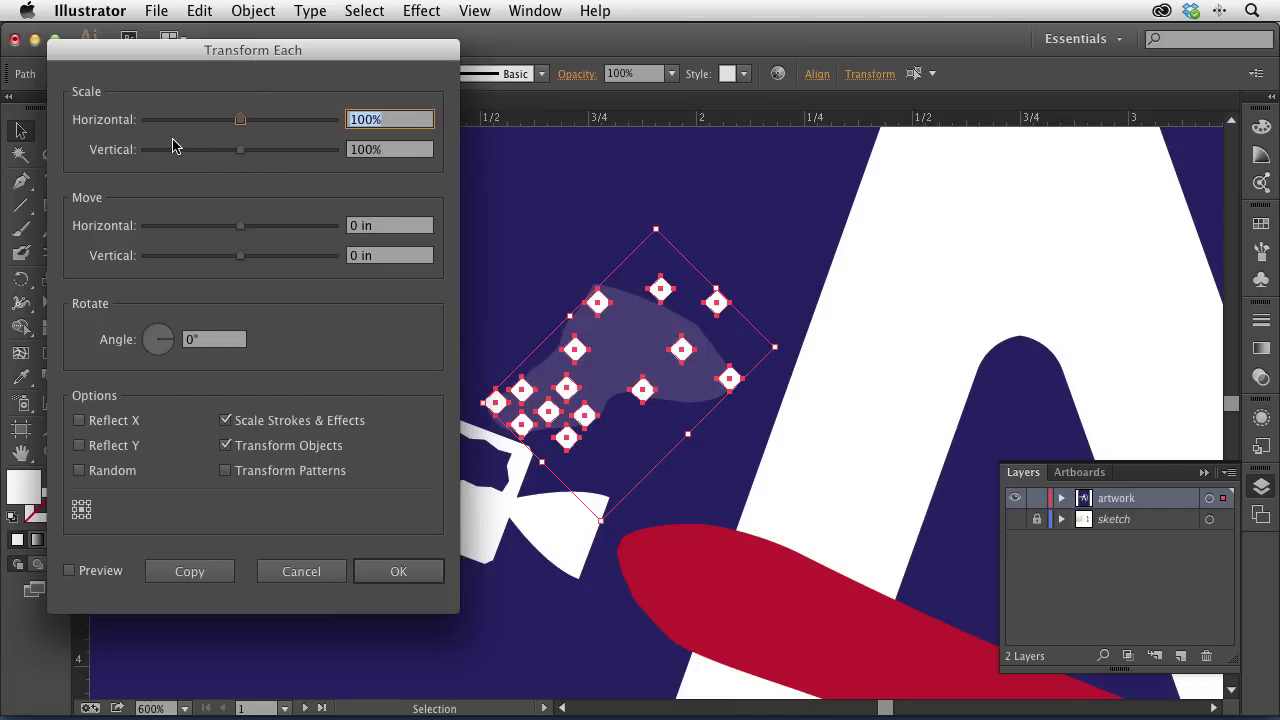
{"action": "type", "text": "20"}
{"action": "key", "text": "Tab"}
{"action": "type", "text": "20"}
{"action": "key", "text": "Tab"}
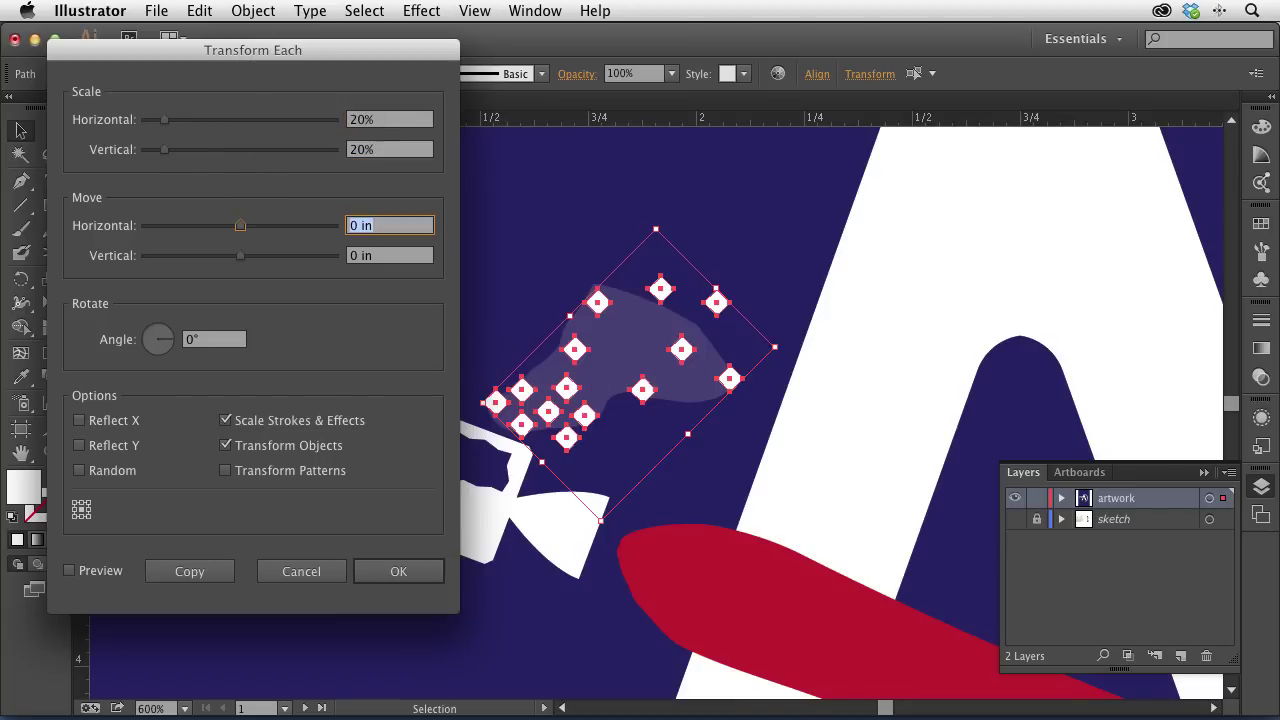
{"action": "left_click", "coordinate": [105, 572]}
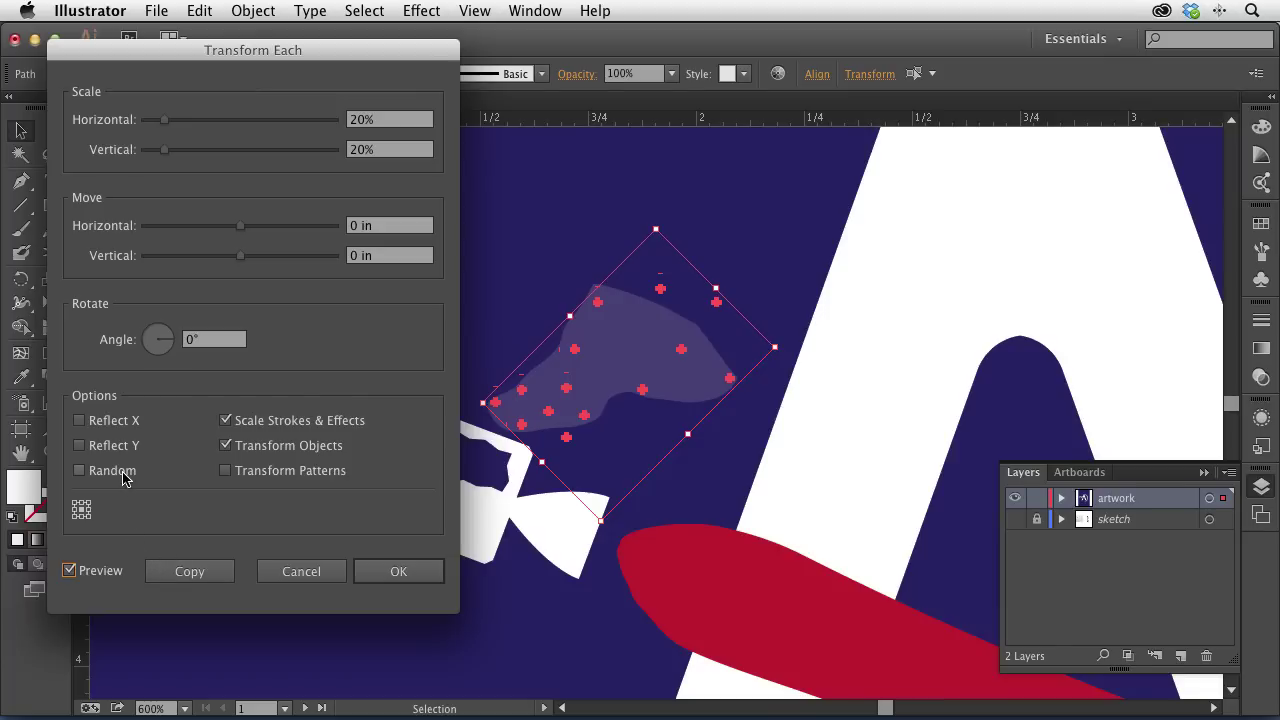
{"action": "left_click", "coordinate": [123, 476]}
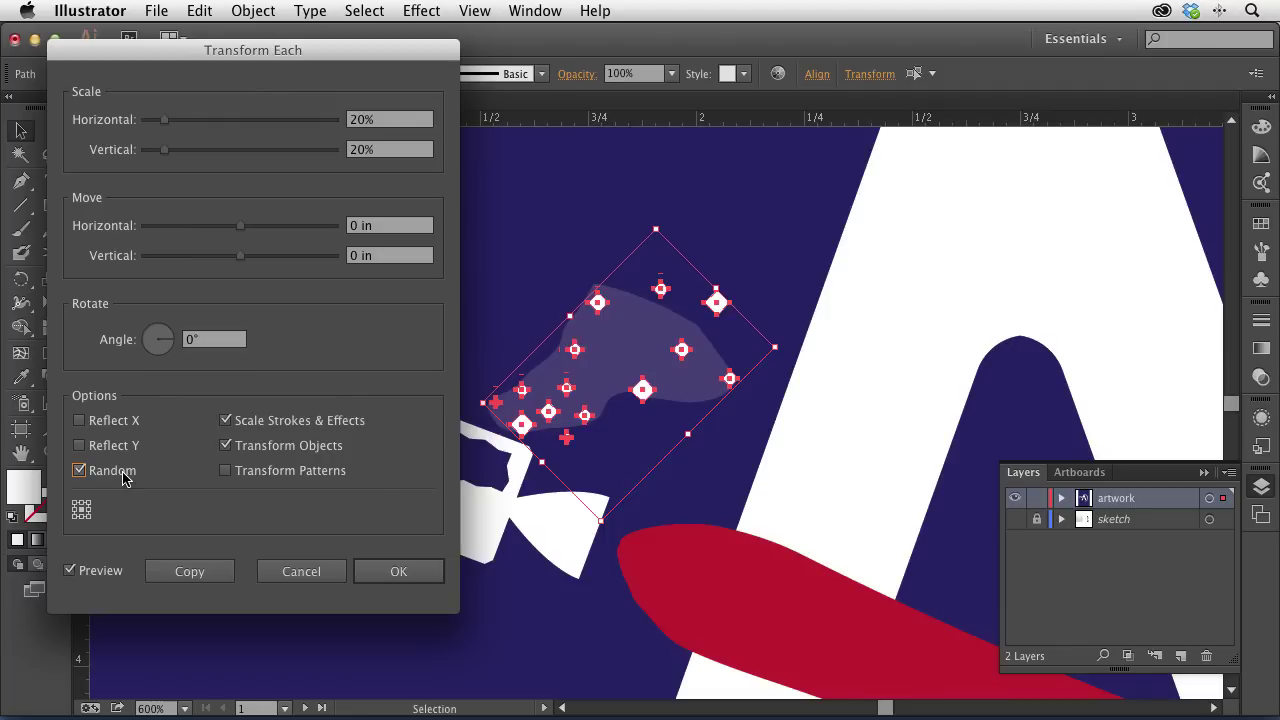
Step: Set a 30° rotation and 10%/10% scale, apply, and deselect the sparkles
{"action": "left_click", "coordinate": [212, 344]}
{"action": "type", "text": "30"}
{"action": "key", "text": "Tab"}
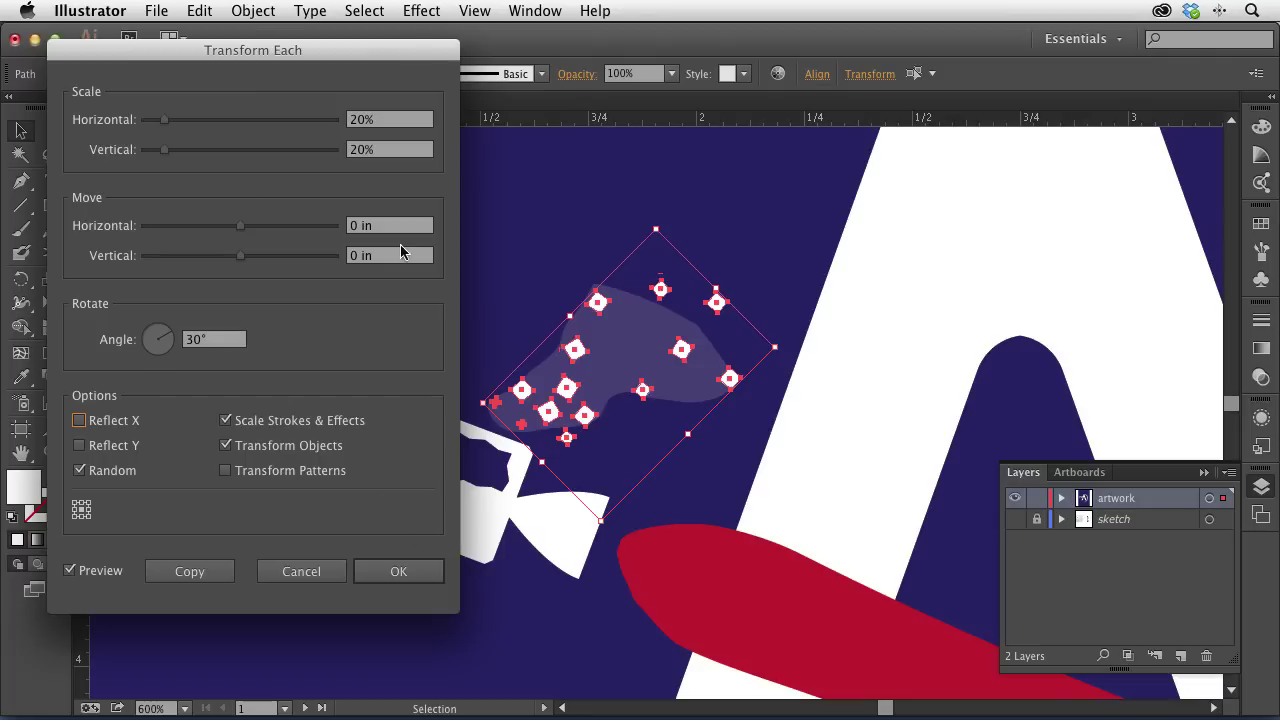
{"action": "left_click", "coordinate": [410, 119]}
{"action": "type", "text": "10"}
{"action": "key", "text": "Tab"}
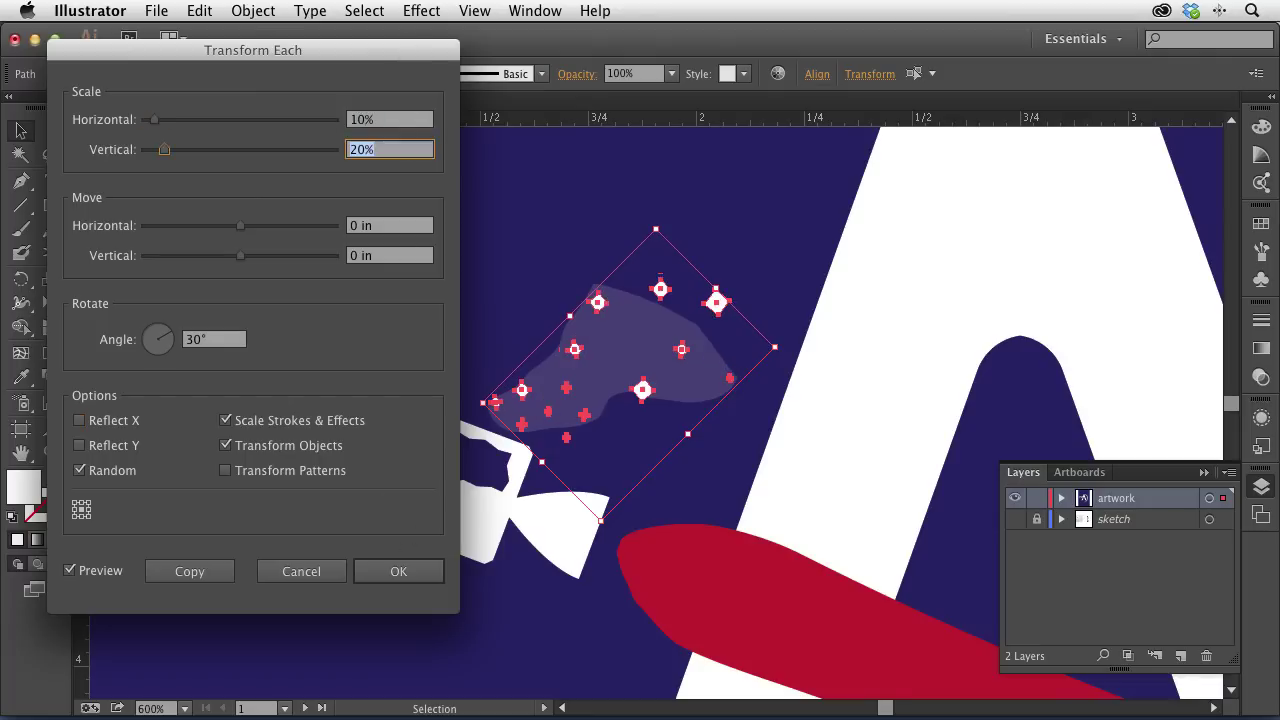
{"action": "type", "text": "10"}
{"action": "key", "text": "Tab"}
{"action": "left_click", "coordinate": [425, 566]}
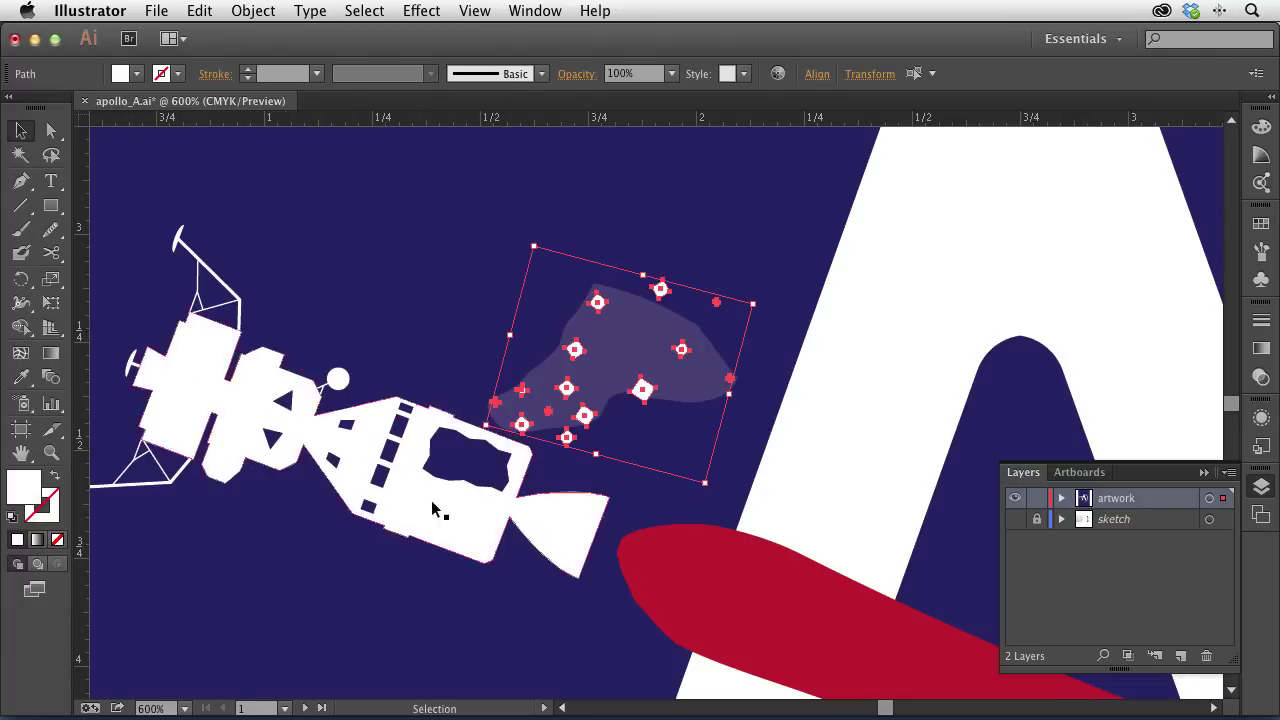
{"action": "left_click", "coordinate": [443, 245]}
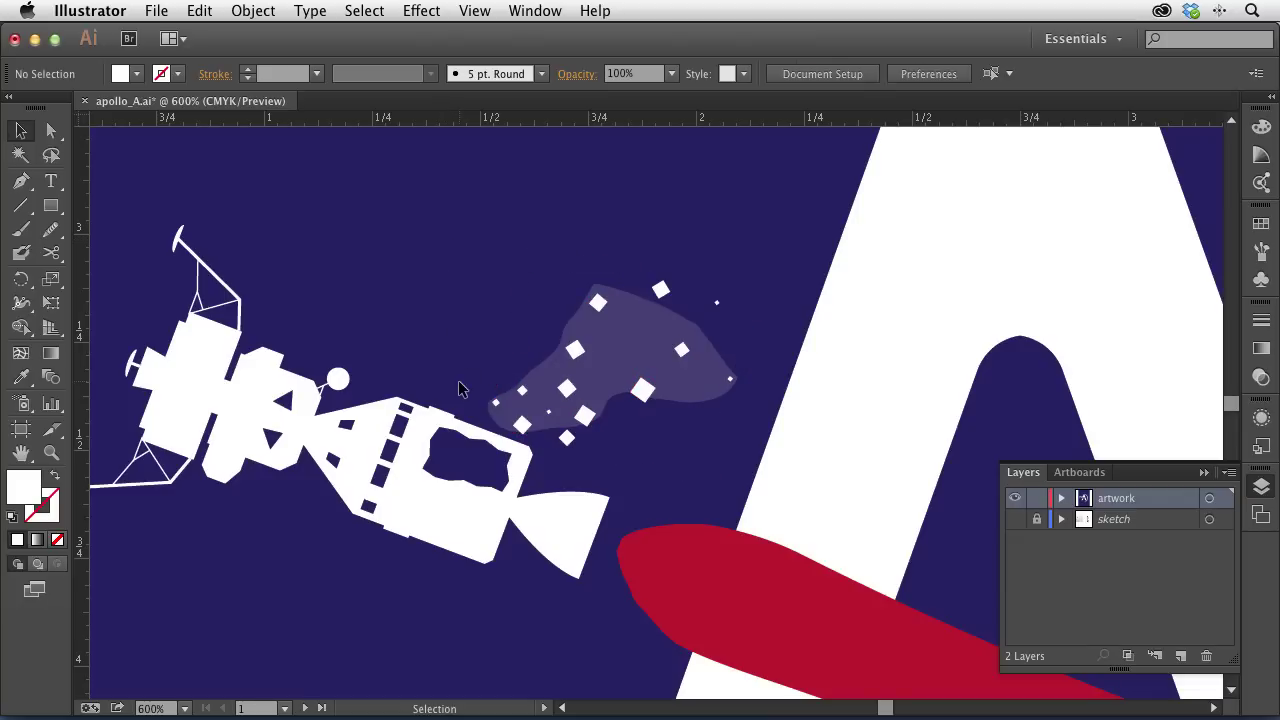
{"action": "key", "text": "ctrl+1"}
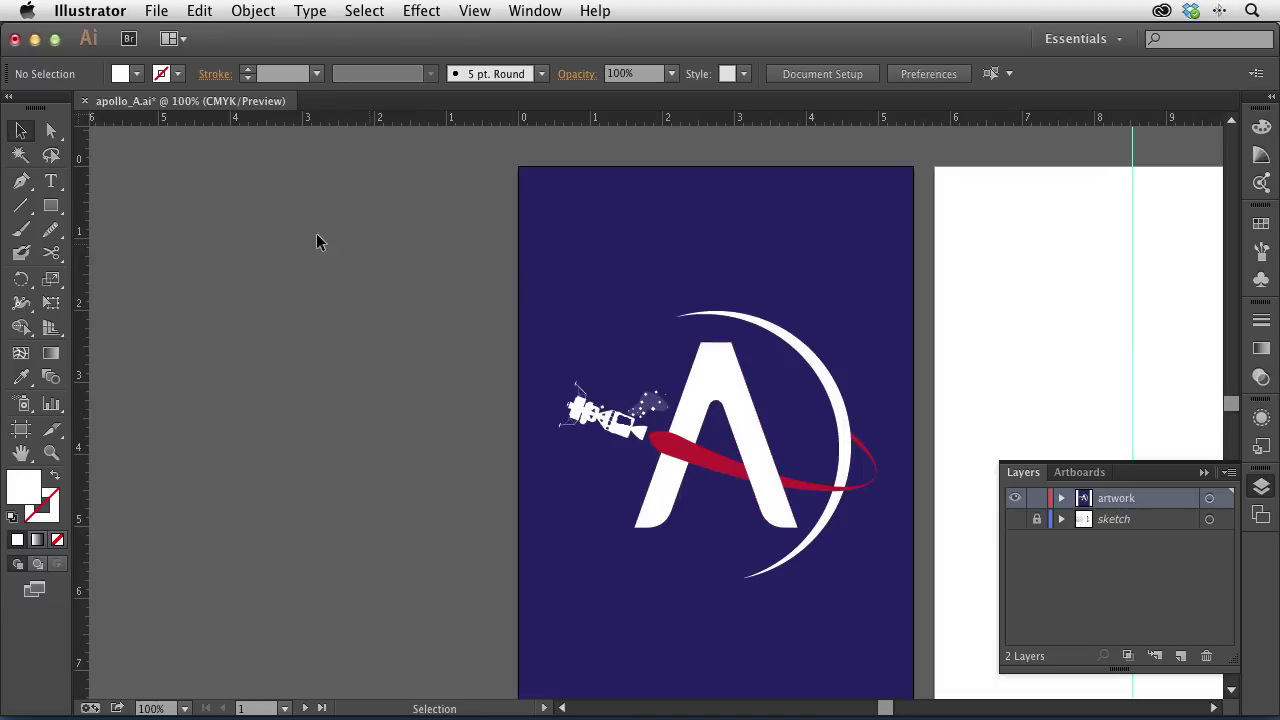
Step: Add a white Apollo caption near the top of the artboard
{"action": "left_click", "coordinate": [51, 181]}
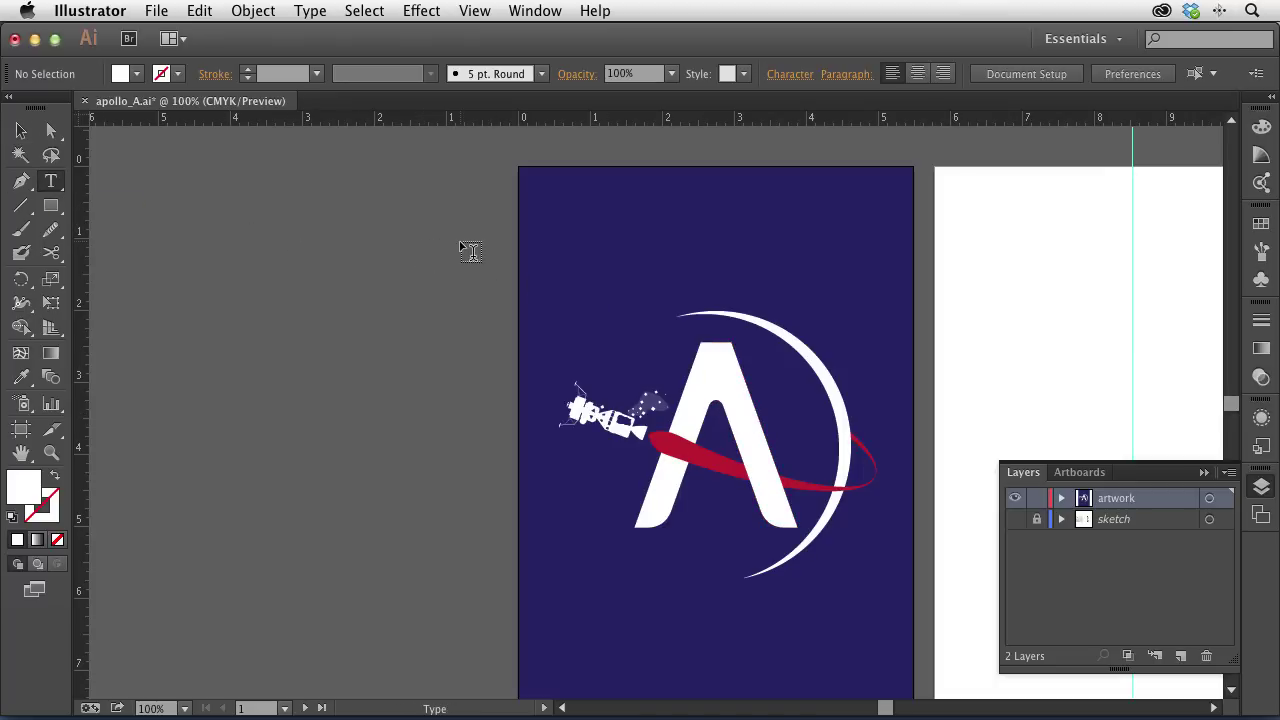
{"action": "left_click", "coordinate": [615, 219]}
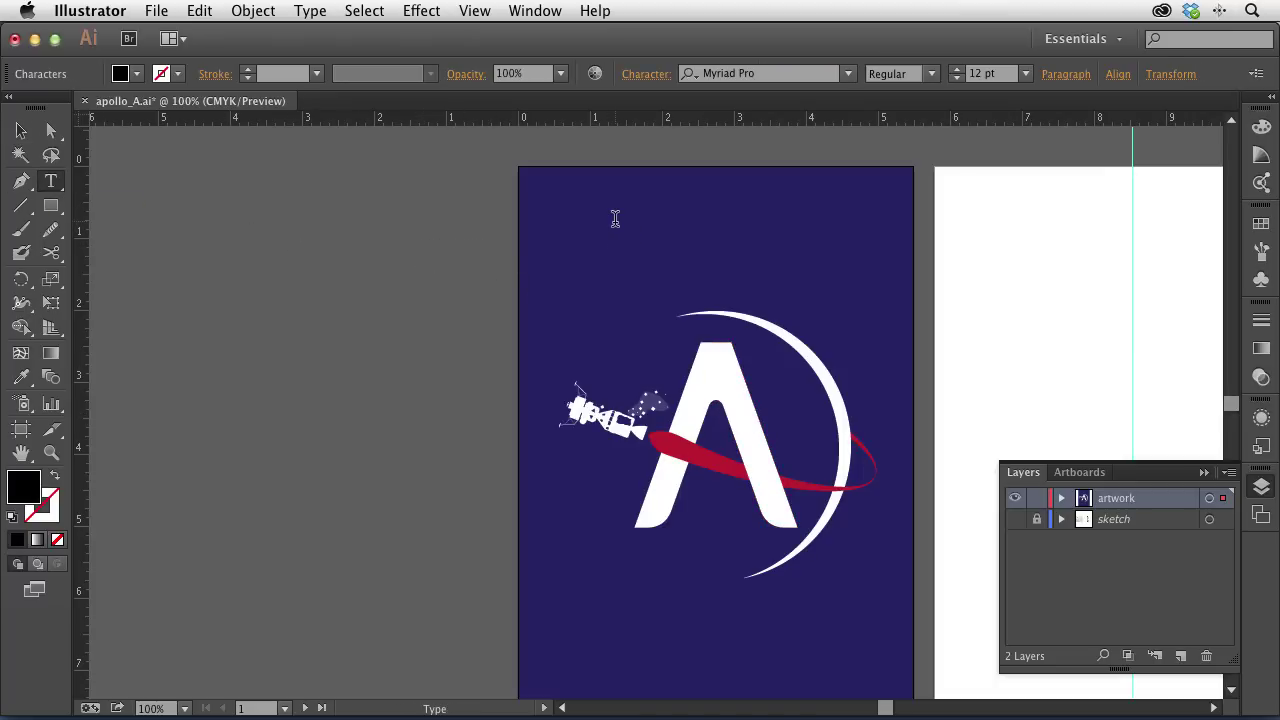
{"action": "type", "text": "Apollo 11"}
{"action": "left_click", "coordinate": [20, 130]}
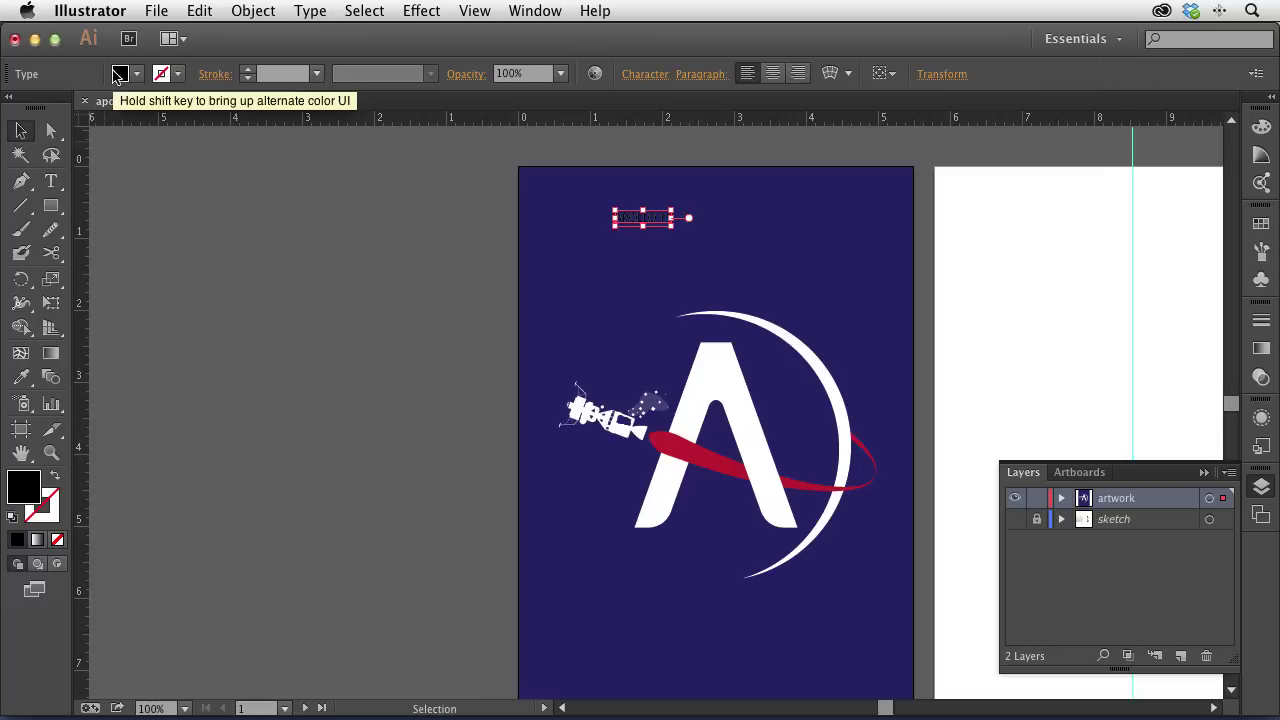
{"action": "left_click", "coordinate": [120, 73]}
{"action": "left_click", "coordinate": [42, 104]}
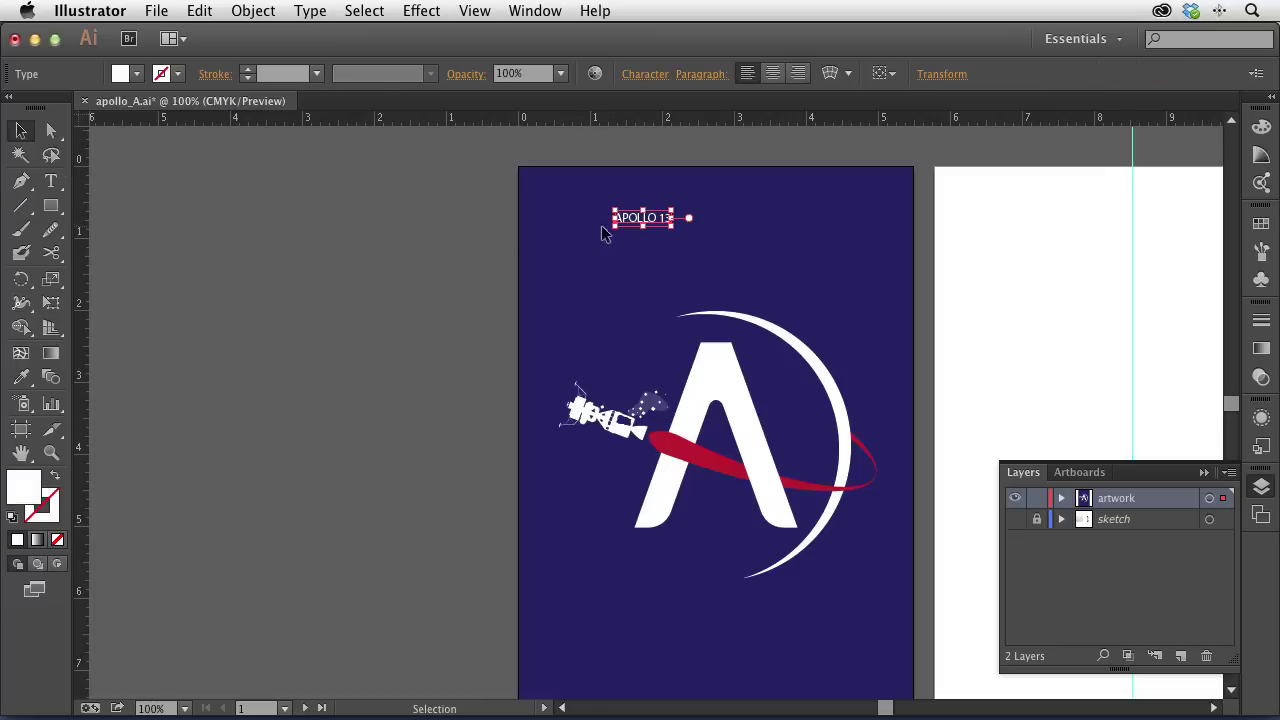
{"action": "left_click_drag", "start_coordinate": [627, 222], "coordinate": [599, 222]}
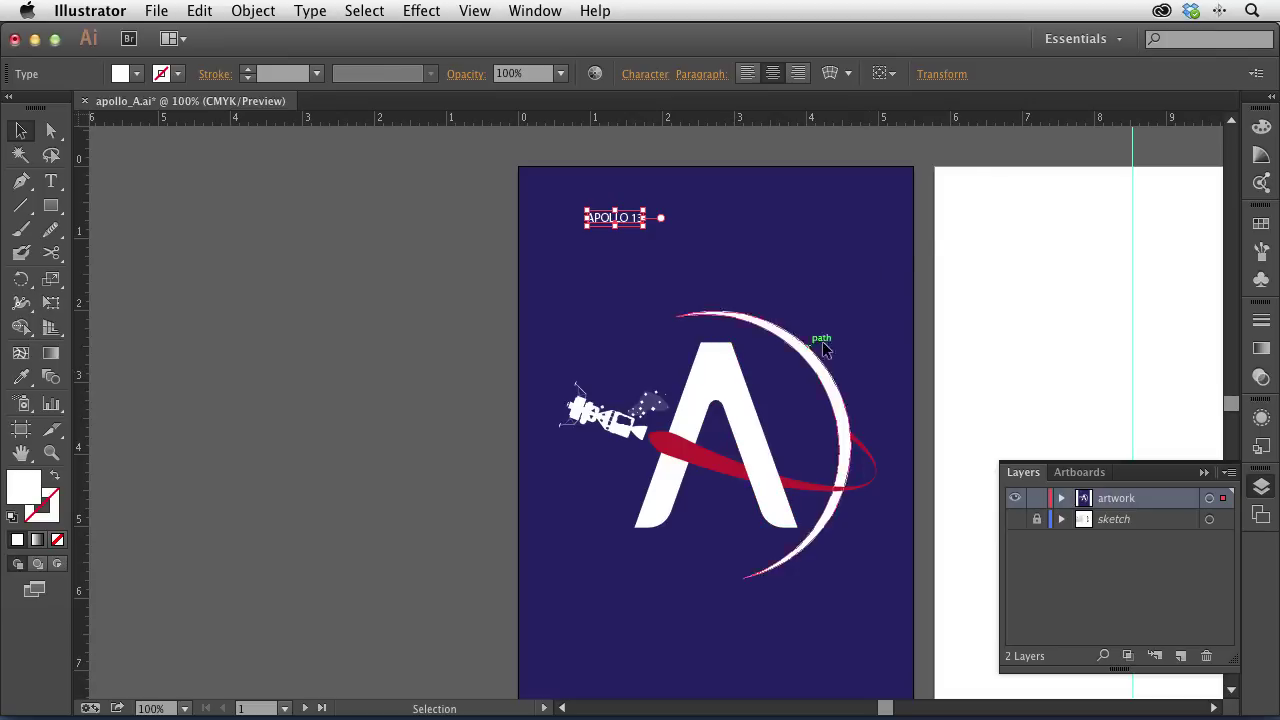
Step: Centre the caption horizontally on the artboard and lower it slightly
{"action": "left_click", "coordinate": [893, 77]}
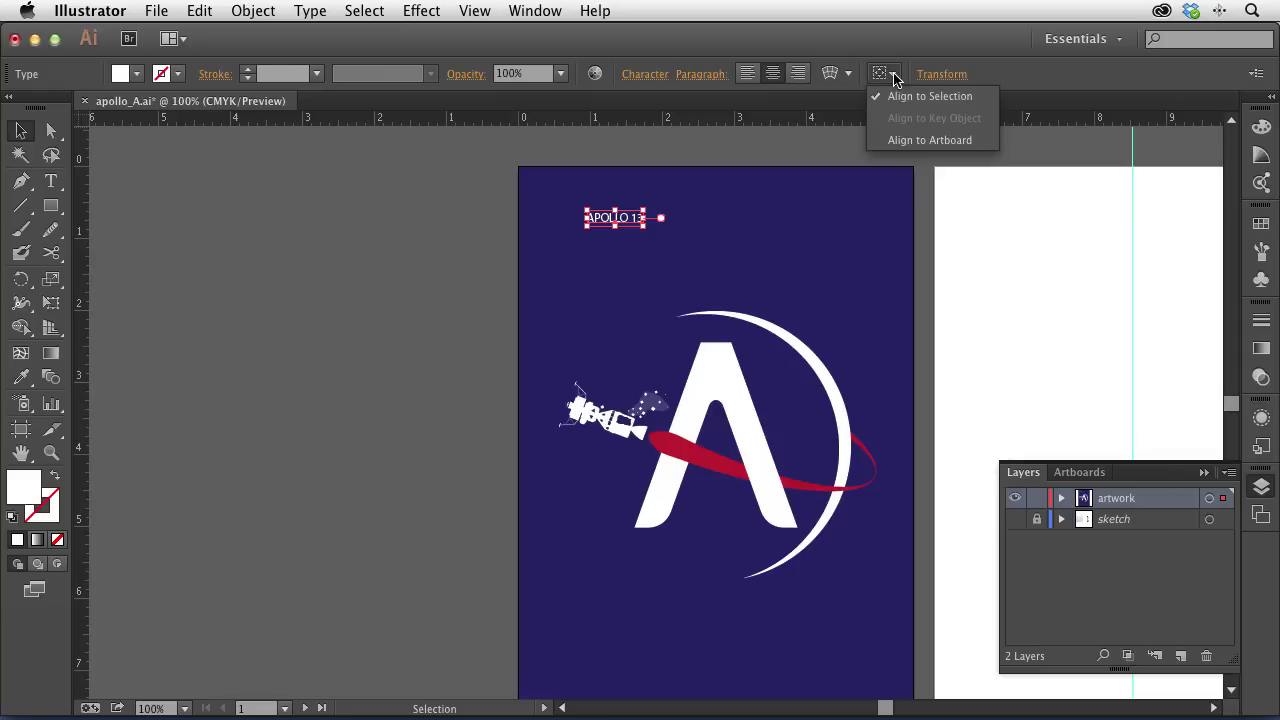
{"action": "left_click", "coordinate": [912, 143]}
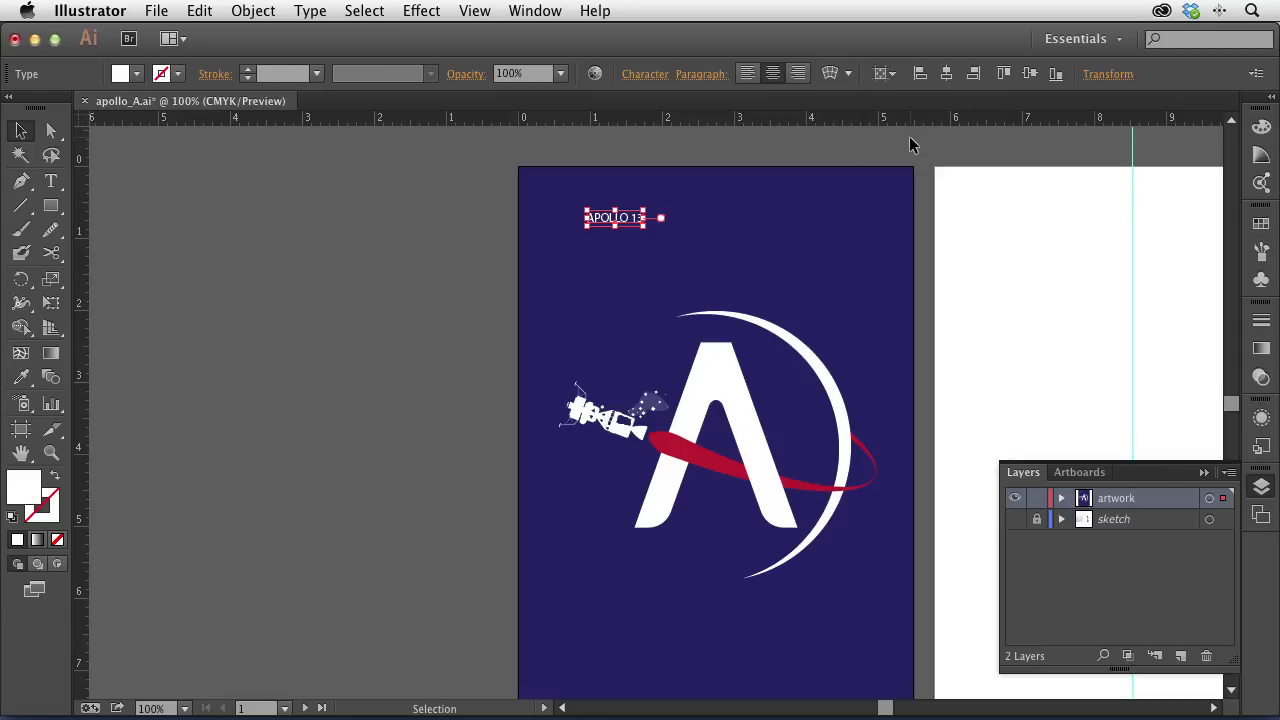
{"action": "left_click", "coordinate": [946, 75]}
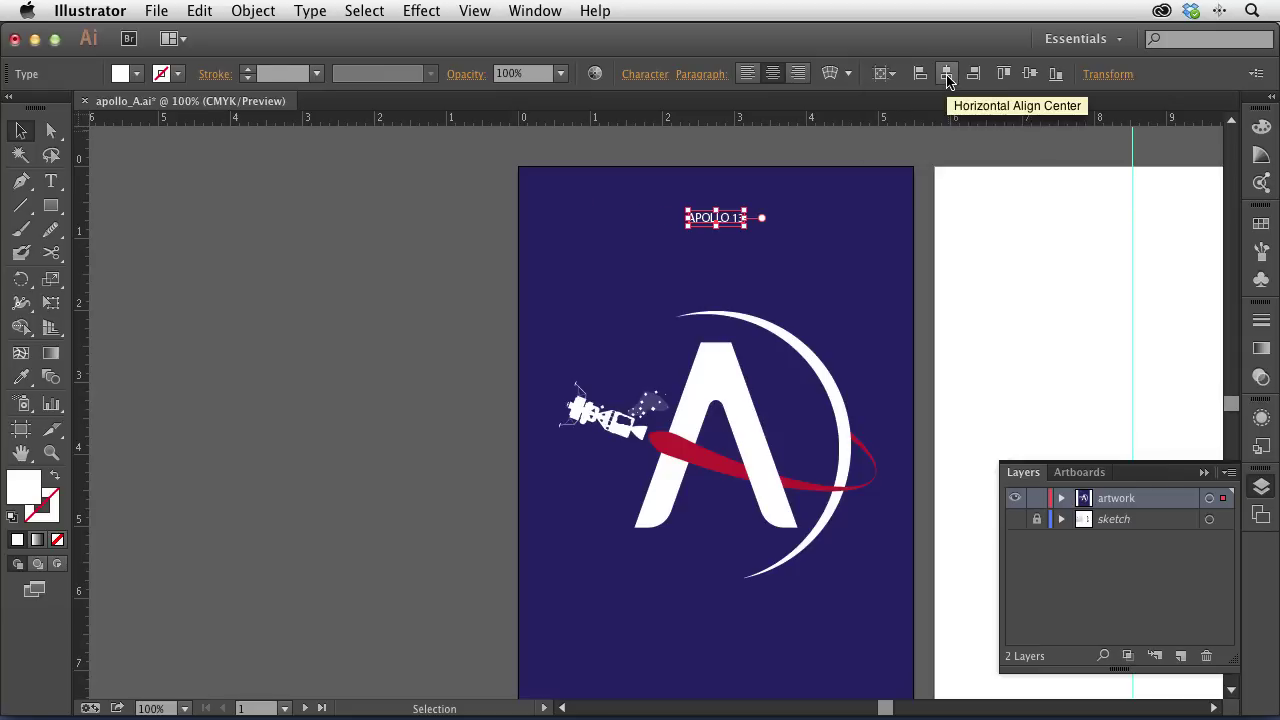
{"action": "left_click_drag", "start_coordinate": [735, 220], "coordinate": [735, 255]}
Step: Duplicate the caption straight down to near the artboard bottom
{"action": "left_click_drag", "start_coordinate": [790, 326], "coordinate": [763, 228]}
{"action": "left_click_drag", "start_coordinate": [710, 160], "coordinate": [718, 557]}
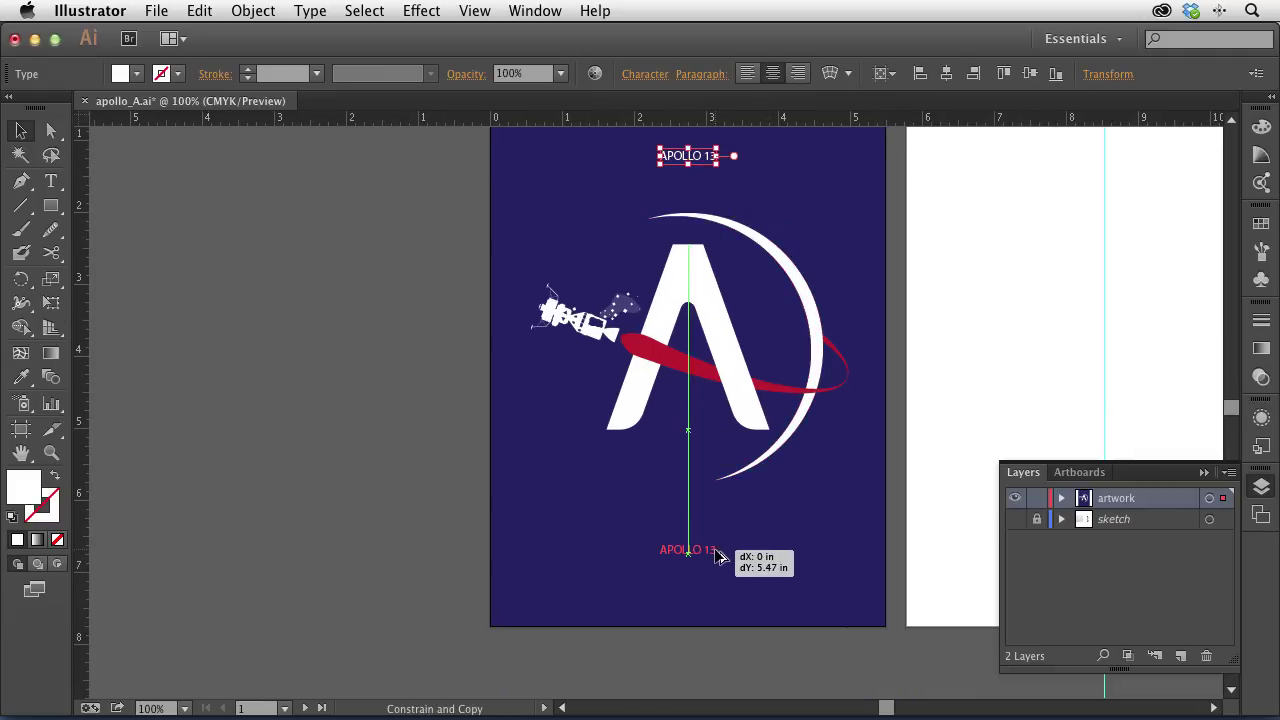
{"action": "left_click_drag", "start_coordinate": [718, 557], "coordinate": [716, 556]}
Step: Change the bottom caption's text to JIM LOVELL
{"action": "key", "text": "t"}
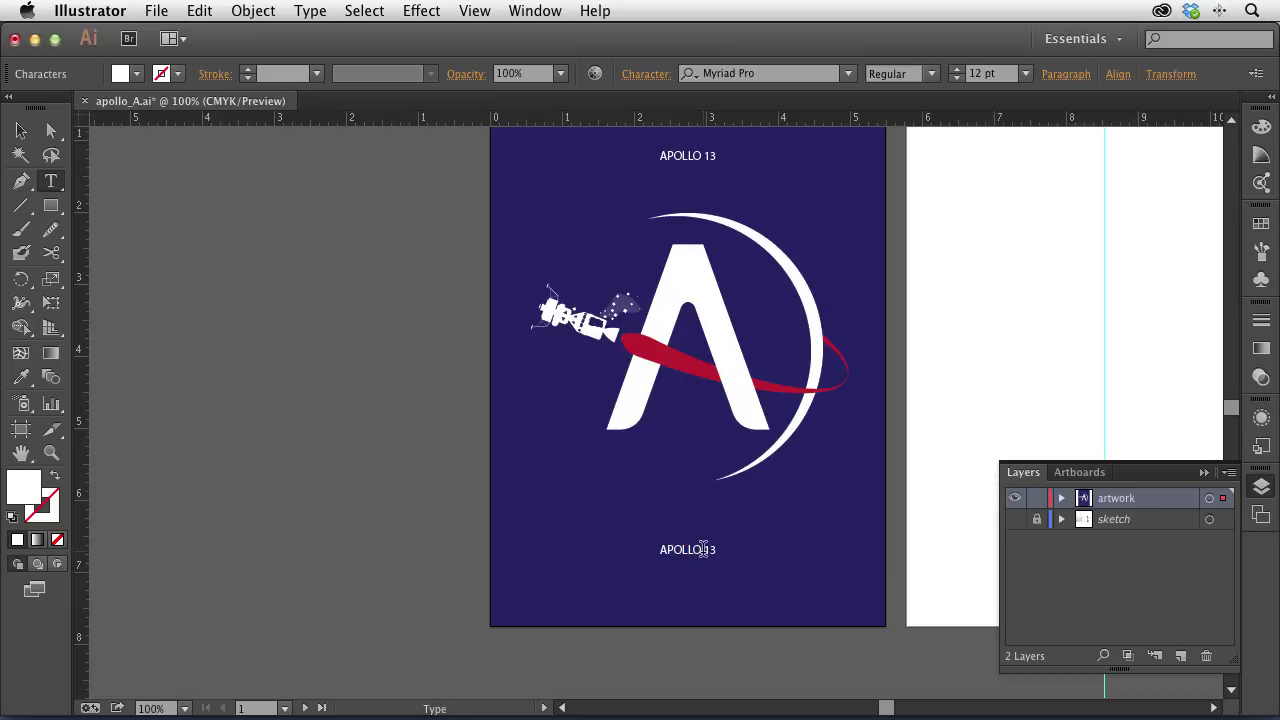
{"action": "triple_click", "coordinate": [703, 548]}
{"action": "type", "text": "JIM LOVELL"}
{"action": "key", "text": "Escape"}
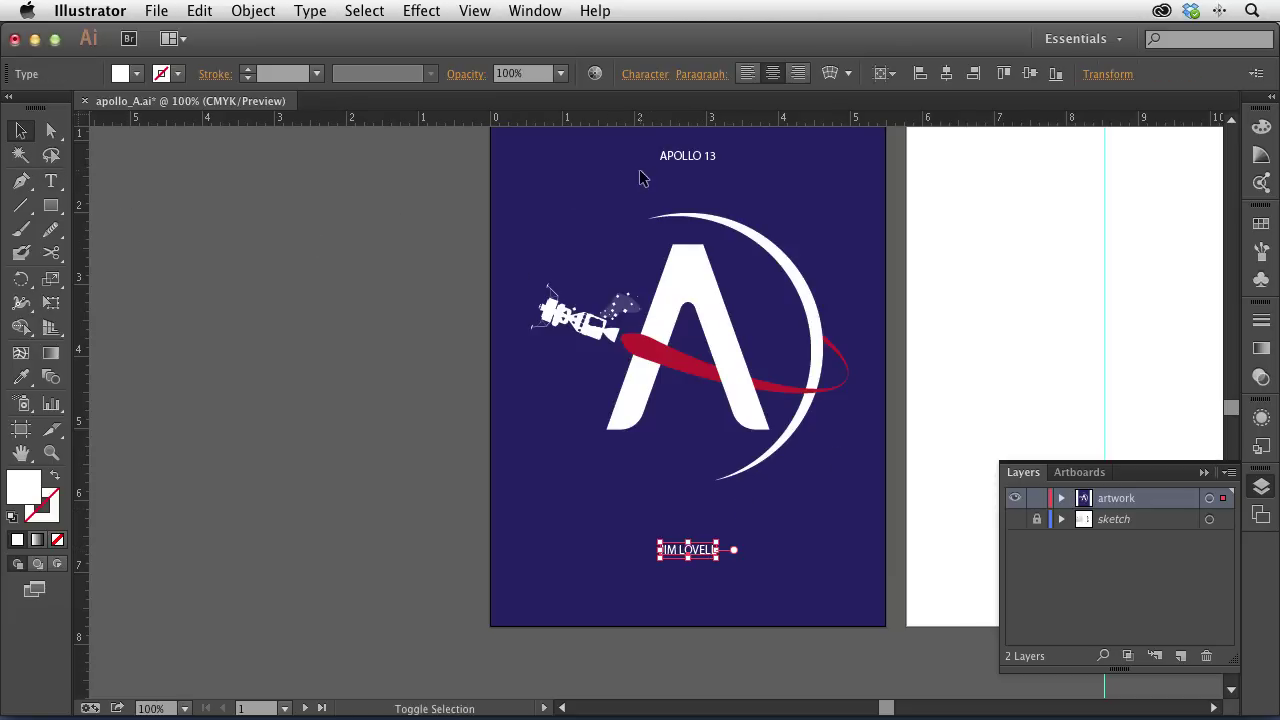
Step: Widen the tracking of both captions and set them in Museo Slab
{"action": "left_click", "coordinate": [668, 155], "text": "shift"}
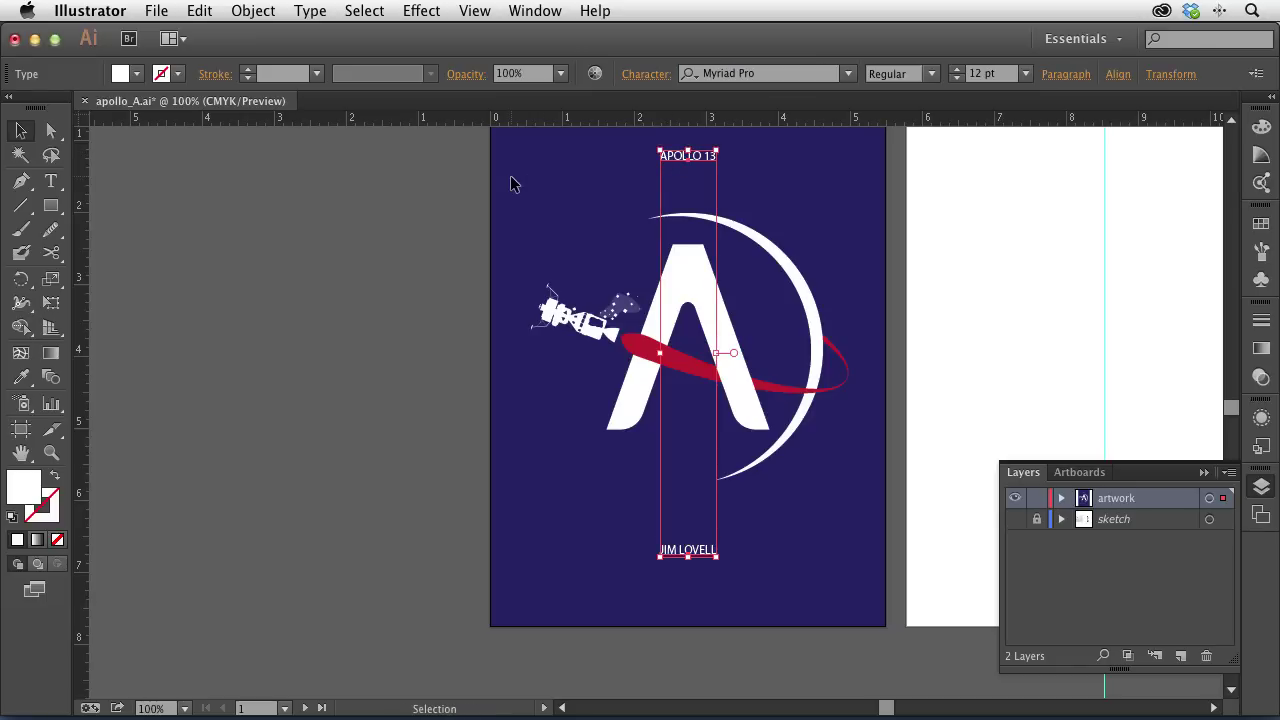
{"action": "key", "text": "alt+Right"}
{"action": "key", "text": "alt+Right"}
{"action": "key", "text": "alt+Right"}
{"action": "key", "text": "alt+Right"}
{"action": "key", "text": "alt+Right"}
{"action": "key", "text": "alt+Right"}
{"action": "key", "text": "alt+Right"}
{"action": "key", "text": "alt+Right"}
{"action": "key", "text": "alt+Right"}
{"action": "key", "text": "alt+Right"}
{"action": "key", "text": "alt+Right"}
{"action": "key", "text": "alt+Right"}
{"action": "key", "text": "alt+Right"}
{"action": "key", "text": "alt+Right"}
{"action": "key", "text": "alt+Right"}
{"action": "key", "text": "alt+Right"}
{"action": "key", "text": "alt+Right"}
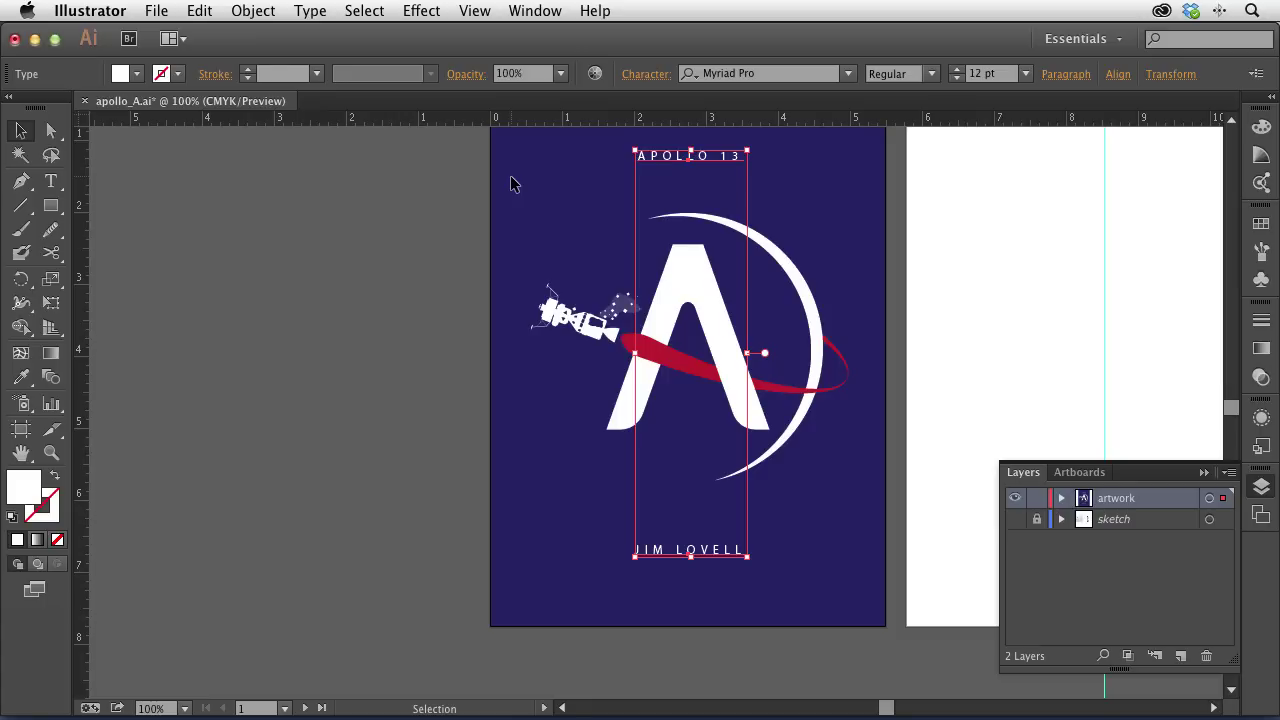
{"action": "left_click", "coordinate": [847, 74]}
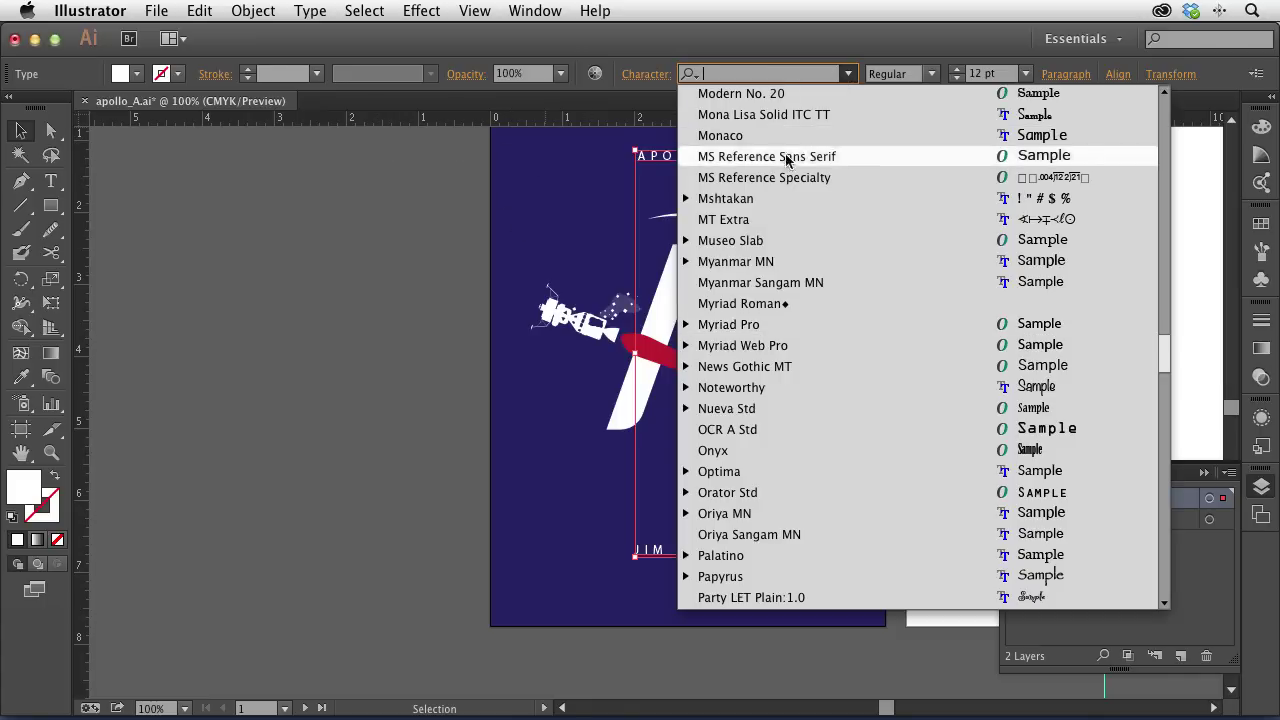
{"action": "left_click", "coordinate": [760, 241]}
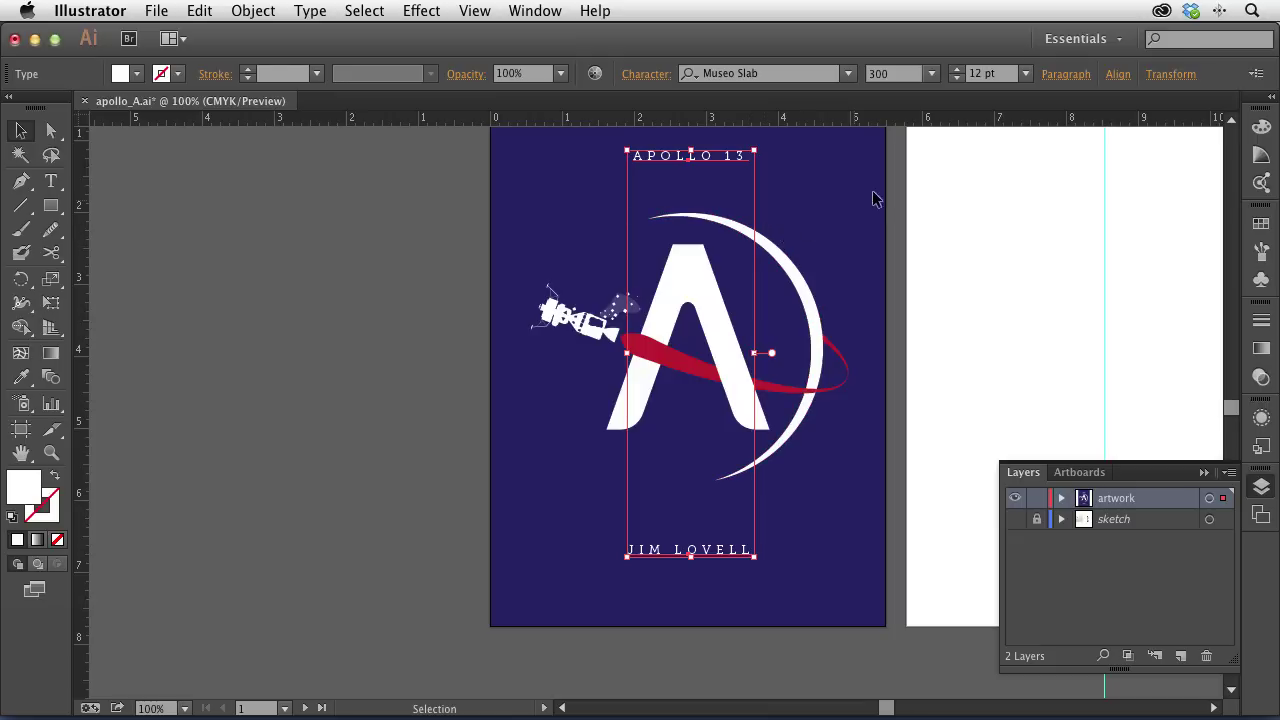
{"action": "left_click", "coordinate": [1161, 11]}
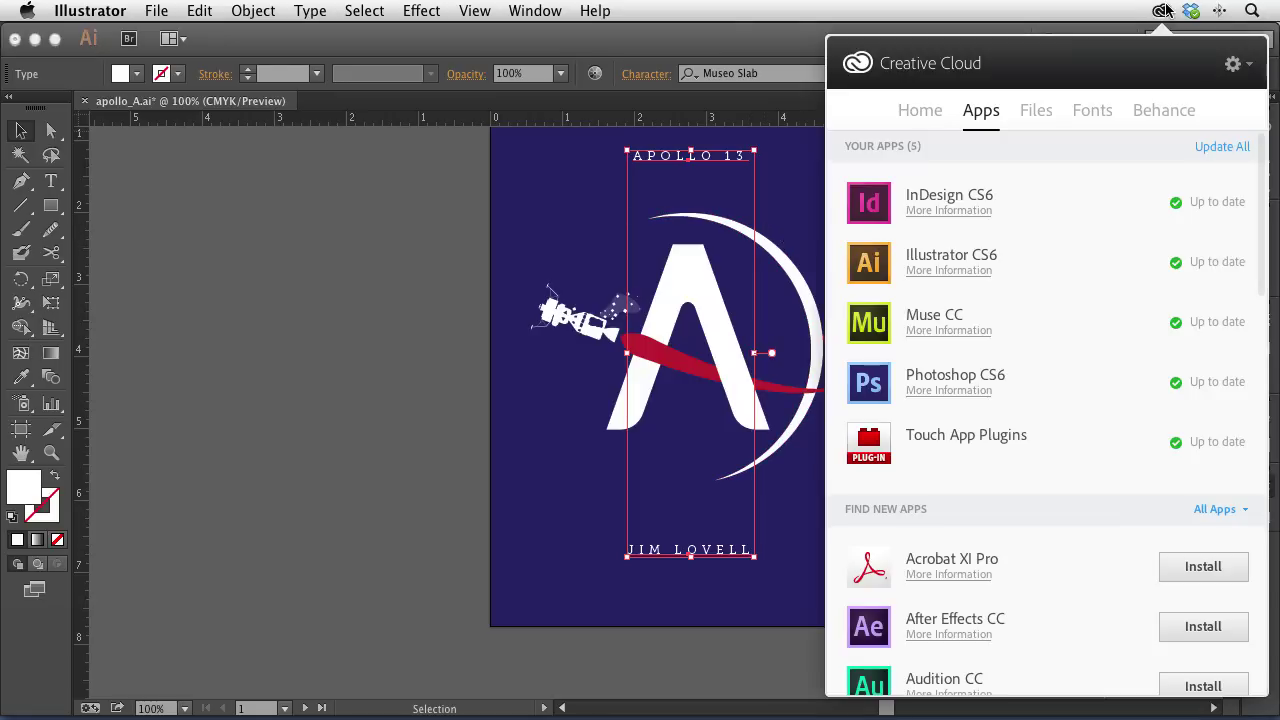
Step: Check the synced Fonts list in Creative Cloud, then close it and deselect the captions
{"action": "left_click", "coordinate": [1090, 115]}
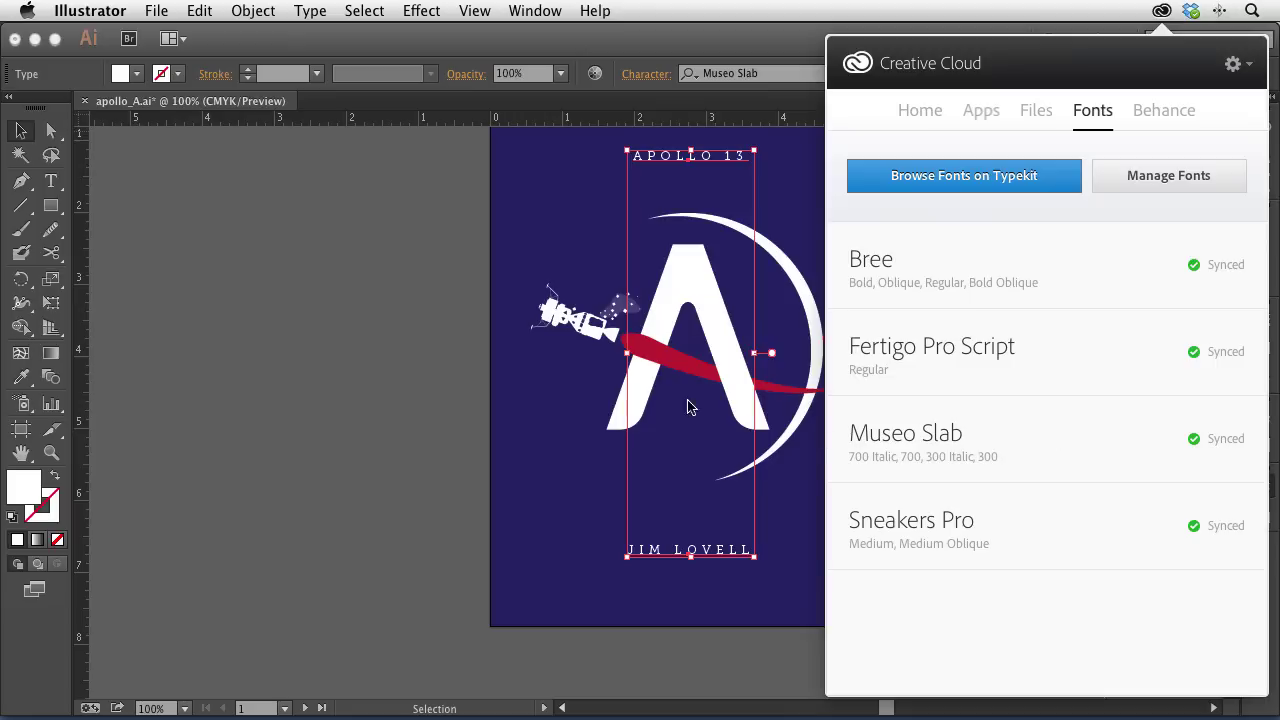
{"action": "left_click", "coordinate": [395, 390]}
{"action": "left_click", "coordinate": [390, 389]}
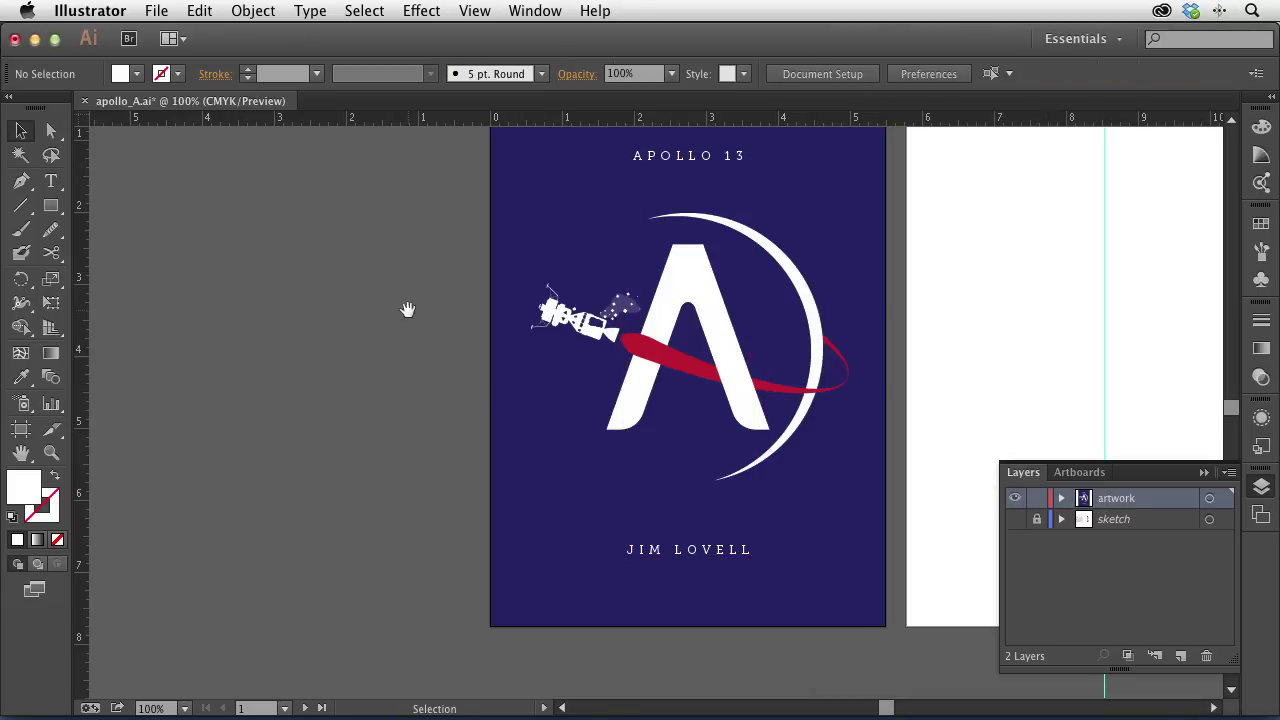
{"action": "left_click_drag", "start_coordinate": [402, 320], "coordinate": [335, 364]}
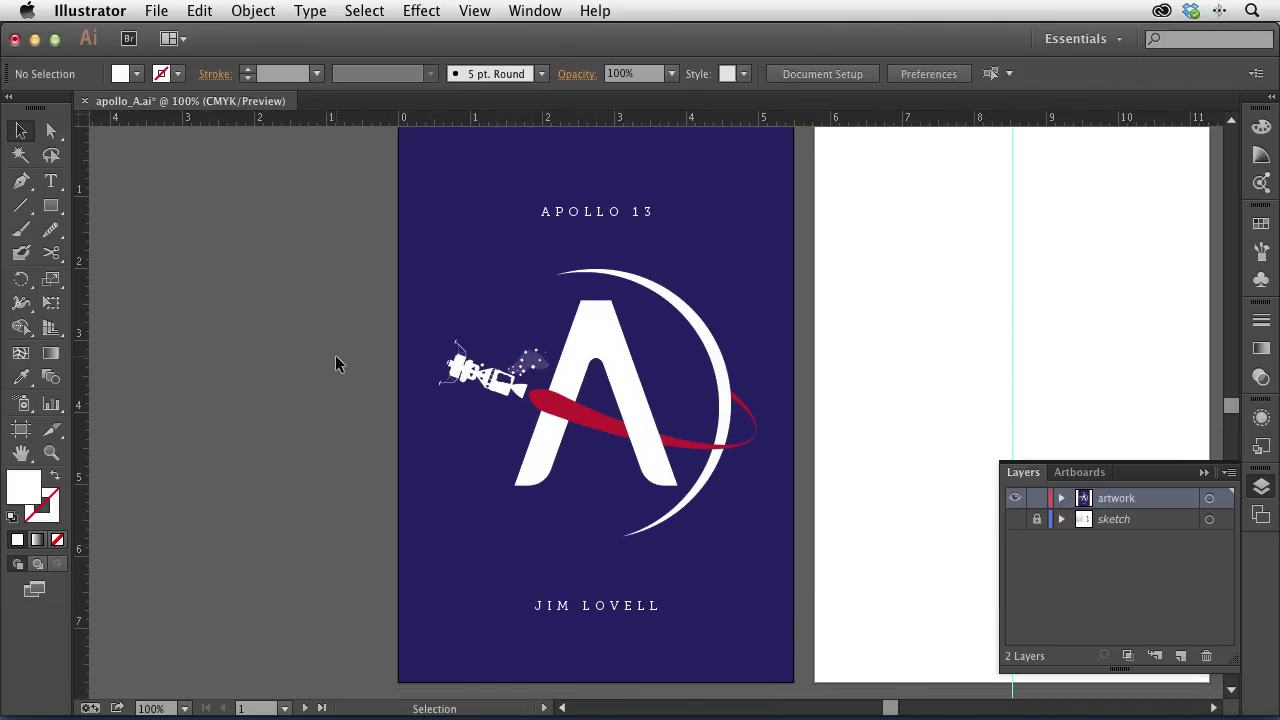